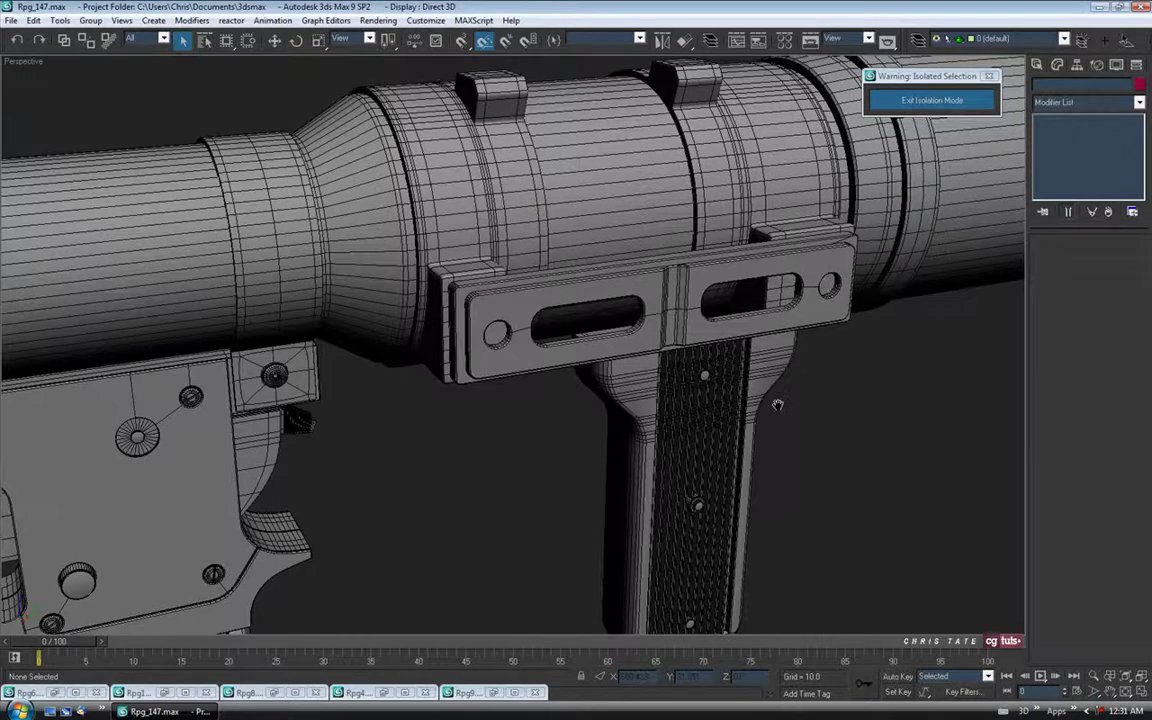
# Examine the Rpg4.jpg and Rpg10.jpg reference photos for the side bracket's screws and compare them with the modelled bracket
pyautogui.click(383, 692)
pyautogui.moveTo(384, 358); pyautogui.dragTo(320, 338, button='middle')
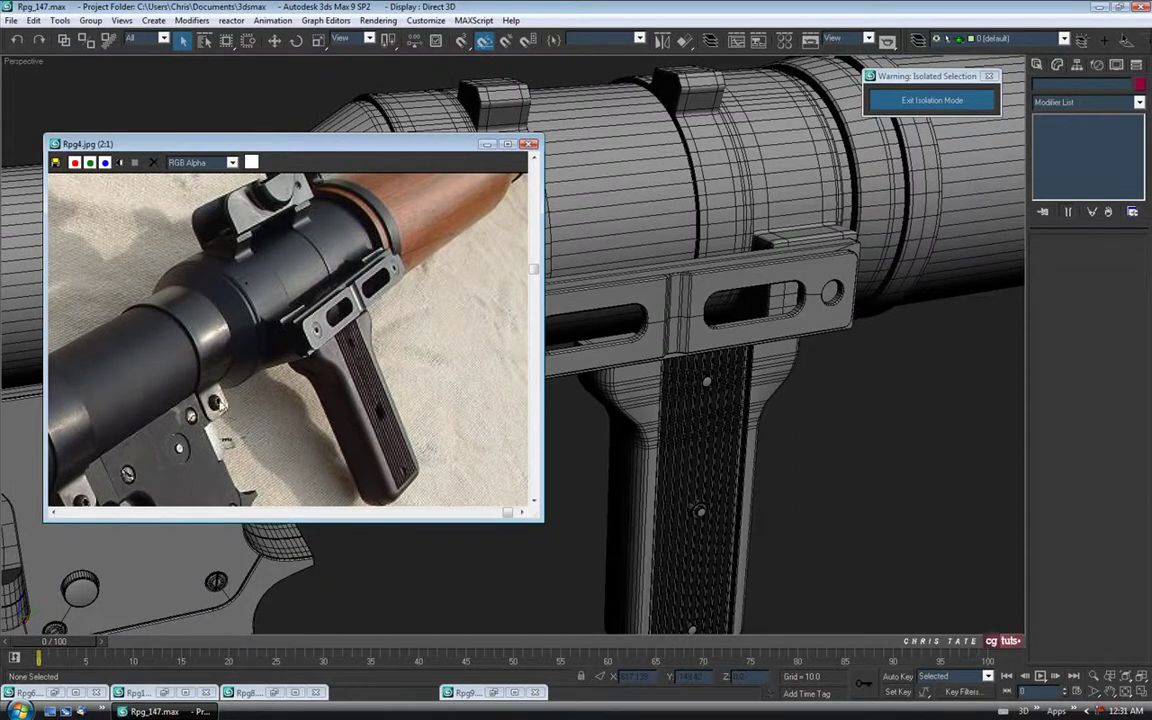
pyautogui.moveTo(322, 337)
pyautogui.mouseDown(button='middle')
pyautogui.moveTo(312, 339)
pyautogui.moveTo(338, 327)
pyautogui.mouseUp(button='middle')
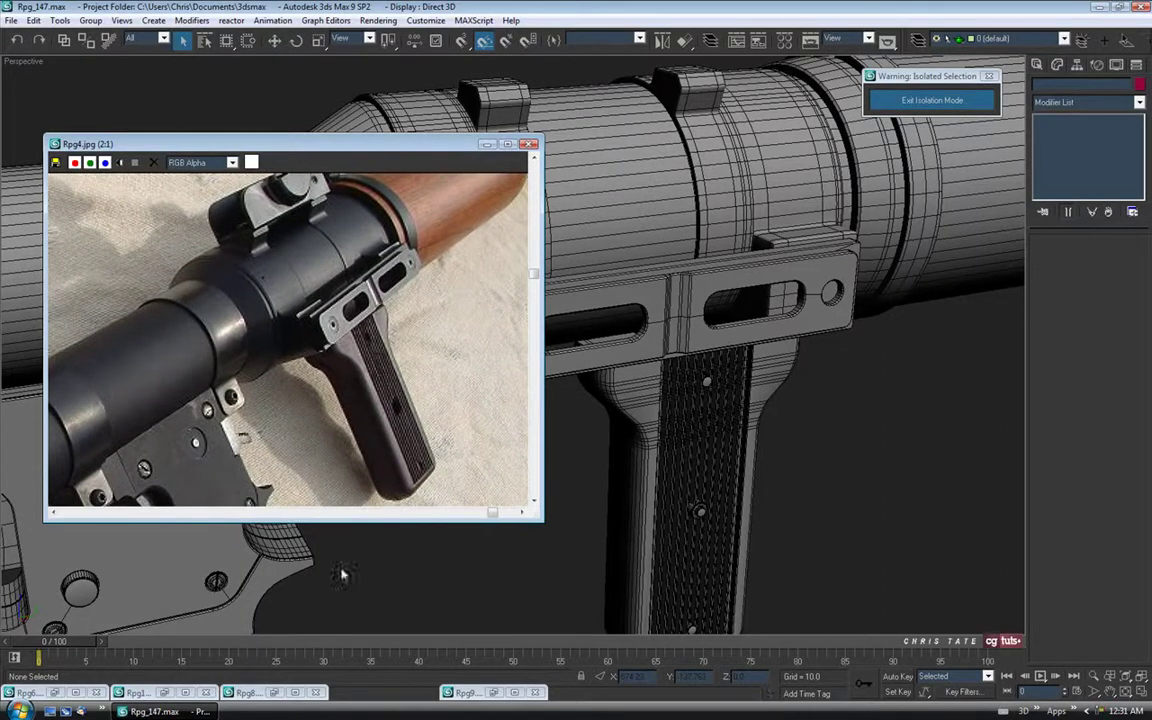
pyautogui.click(177, 686)
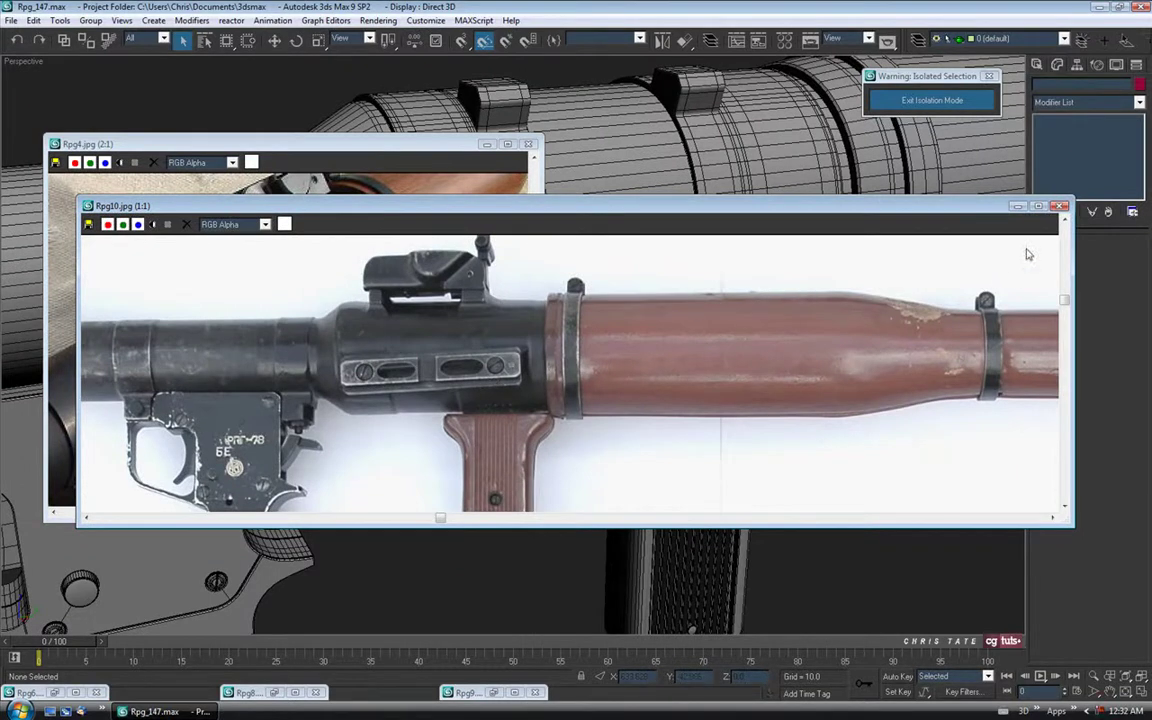
pyautogui.click(1018, 207)
pyautogui.moveTo(691, 278); pyautogui.dragTo(713, 333, button='middle')
pyautogui.moveTo(704, 240); pyautogui.dragTo(700, 287, button='middle')
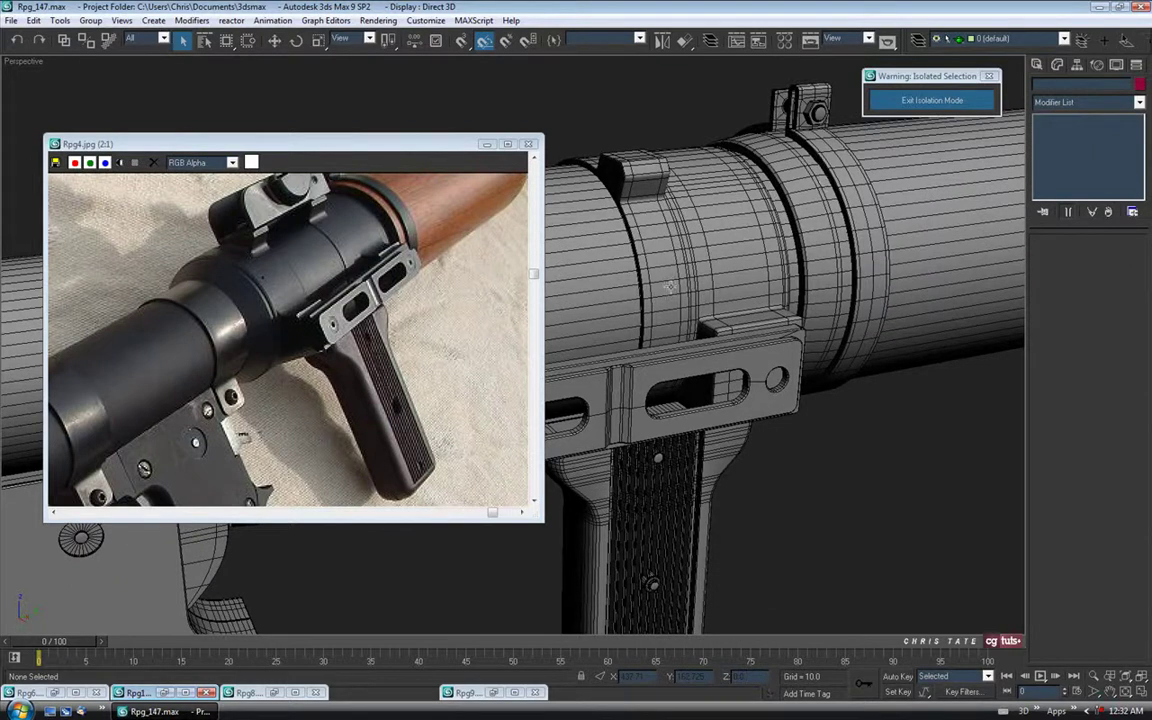
pyautogui.moveTo(679, 322); pyautogui.dragTo(772, 294, button='middle')
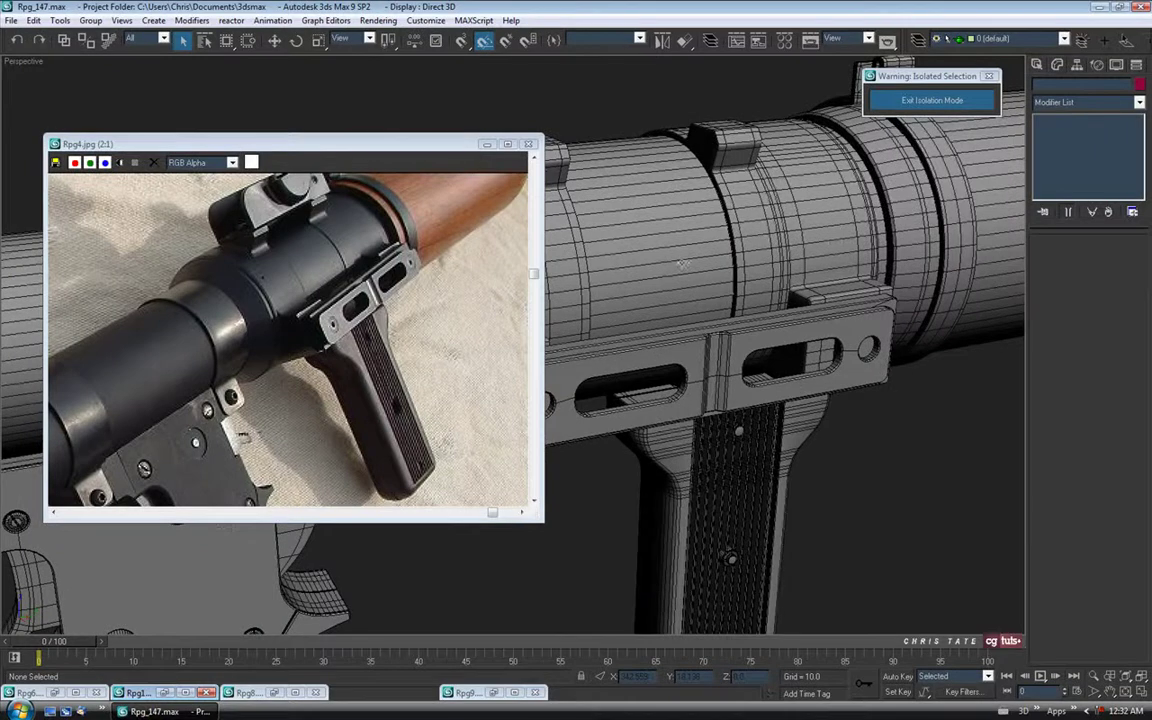
pyautogui.click(487, 145)
# Isolate the slotted front plate of the optical sight bracket above the grip
pyautogui.keyDown('alt'); pyautogui.moveTo(486, 417); pyautogui.dragTo(470, 373, button='middle'); pyautogui.keyUp('alt')
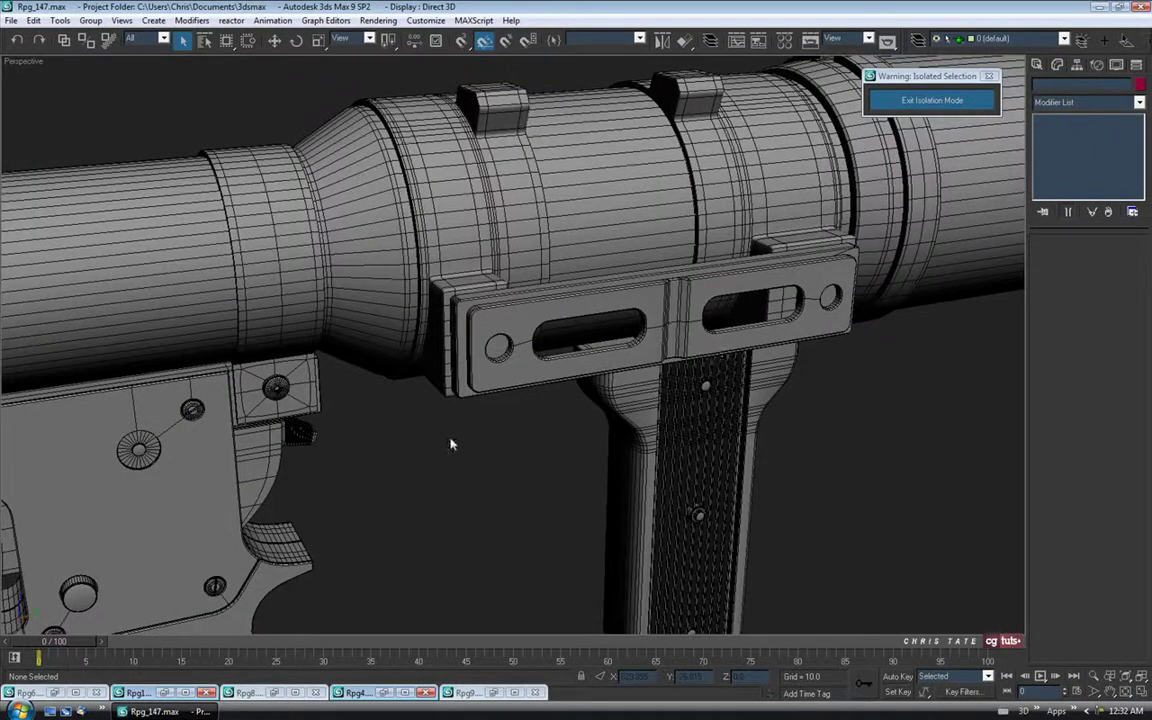
pyautogui.moveTo(471, 435)
pyautogui.keyDown('alt'); pyautogui.mouseDown(button='middle')
pyautogui.moveTo(537, 440)
pyautogui.moveTo(481, 435)
pyautogui.mouseUp(button='middle'); pyautogui.keyUp('alt')
pyautogui.scroll(3, 500, 365)
pyautogui.keyDown('alt'); pyautogui.moveTo(503, 365); pyautogui.dragTo(365, 318, button='middle'); pyautogui.keyUp('alt')
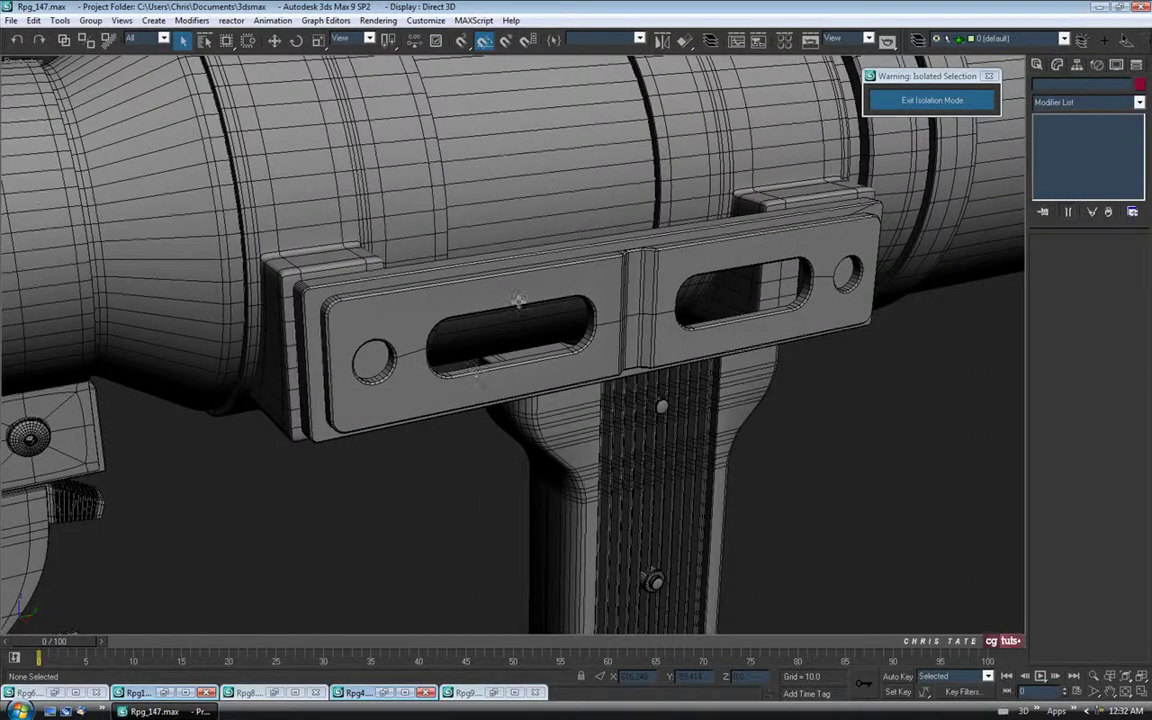
pyautogui.click(589, 287)
pyautogui.moveTo(534, 419); pyautogui.dragTo(462, 437, button='middle')
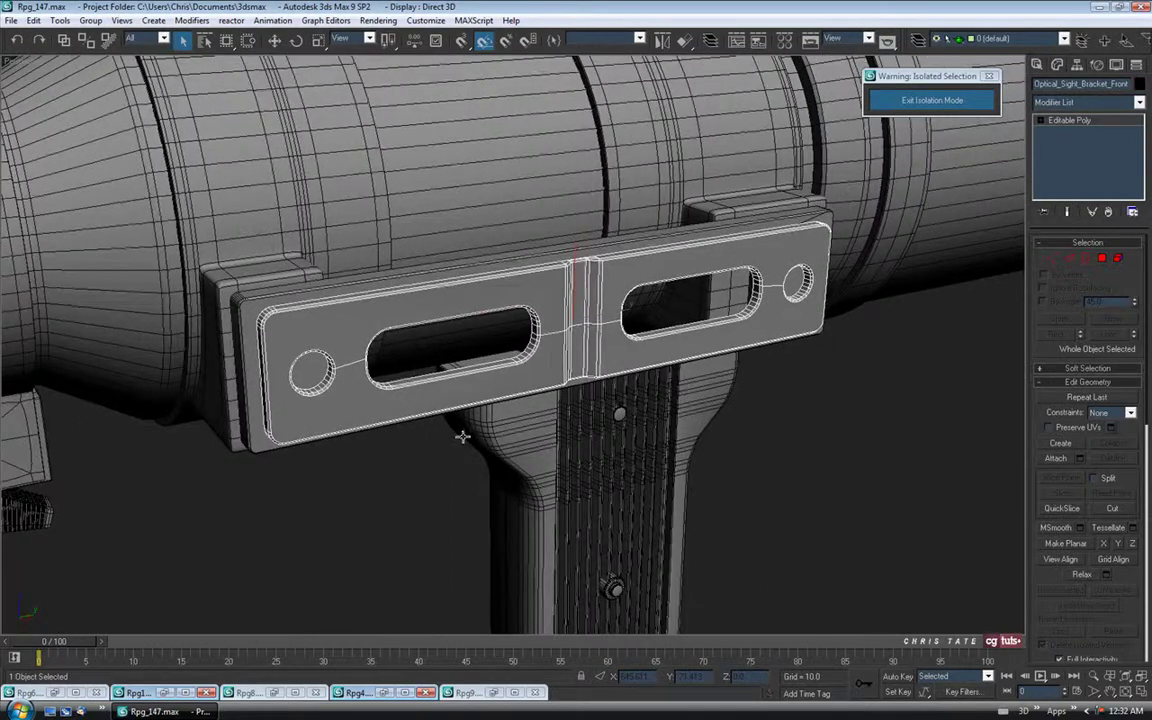
pyautogui.hotkey('alt', 'q')
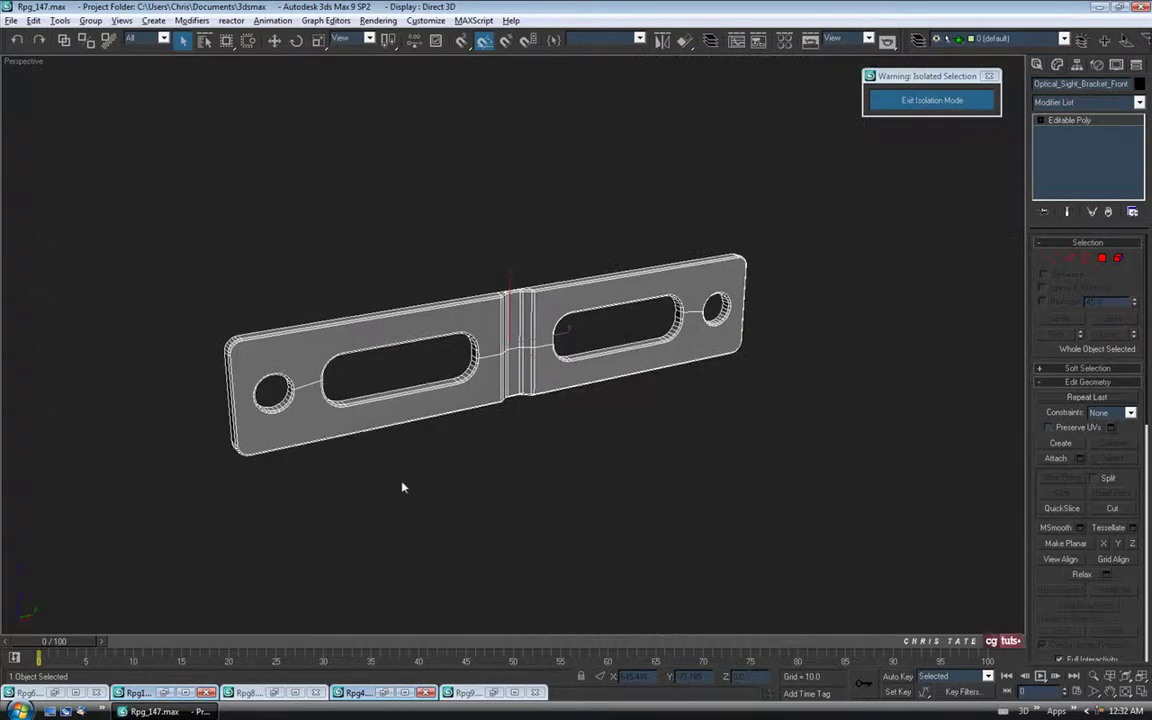
# In the Right view, create a 32-sided cylinder inside the bracket's left round hole, about 2.06 in radius and 1.2 high
pyautogui.hotkey('alt', 'w')
pyautogui.rightClick(266, 442)
pyautogui.hotkey('alt', 'w')
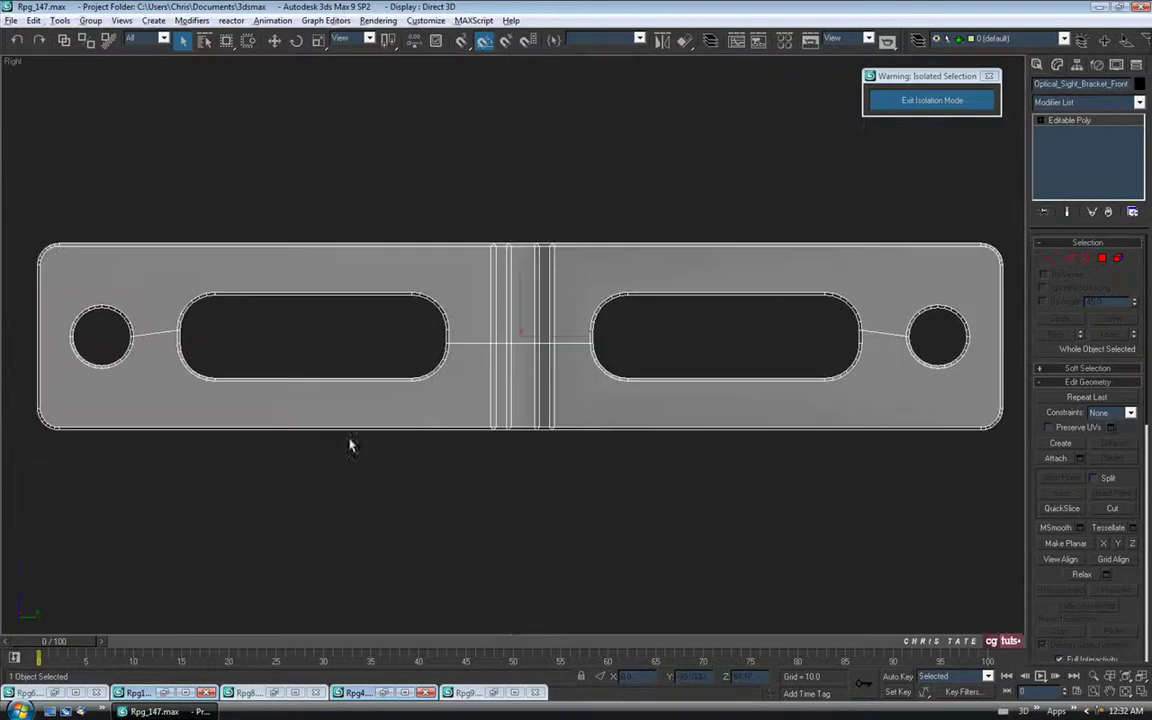
pyautogui.moveTo(381, 428); pyautogui.dragTo(648, 421, button='middle')
pyautogui.scroll(1, 505, 391)
pyautogui.moveTo(237, 326); pyautogui.dragTo(509, 352, button='middle')
pyautogui.scroll(1, 510, 340)
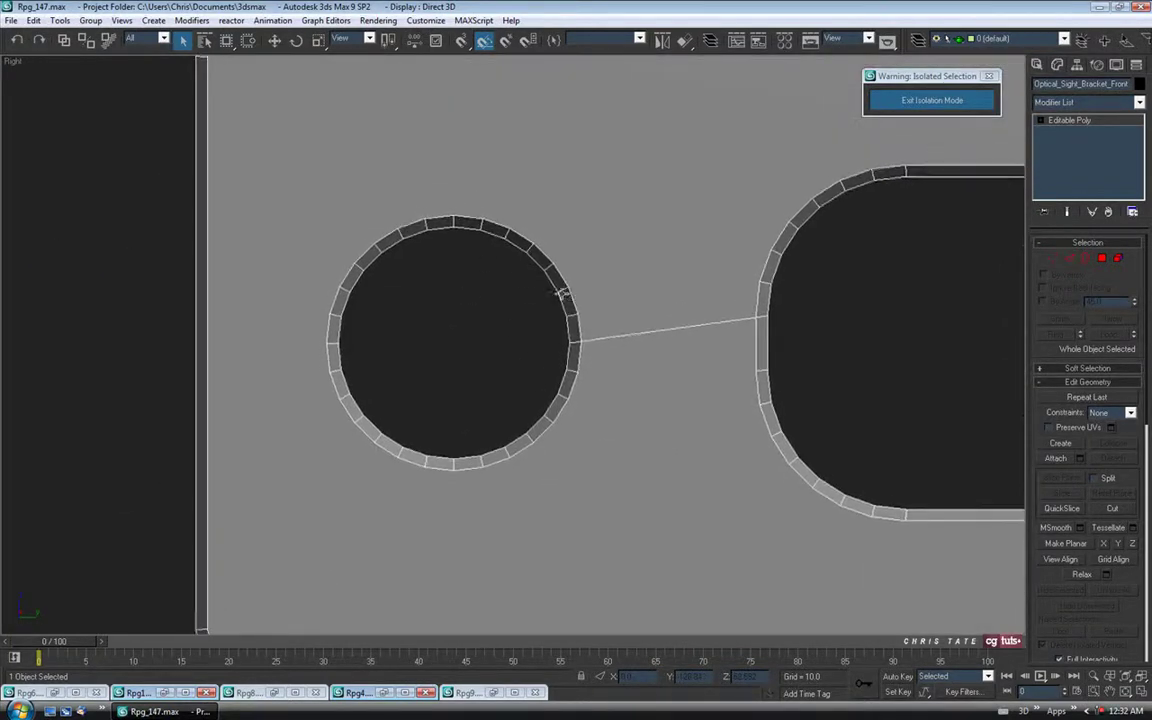
pyautogui.moveTo(526, 305); pyautogui.dragTo(528, 295, button='middle')
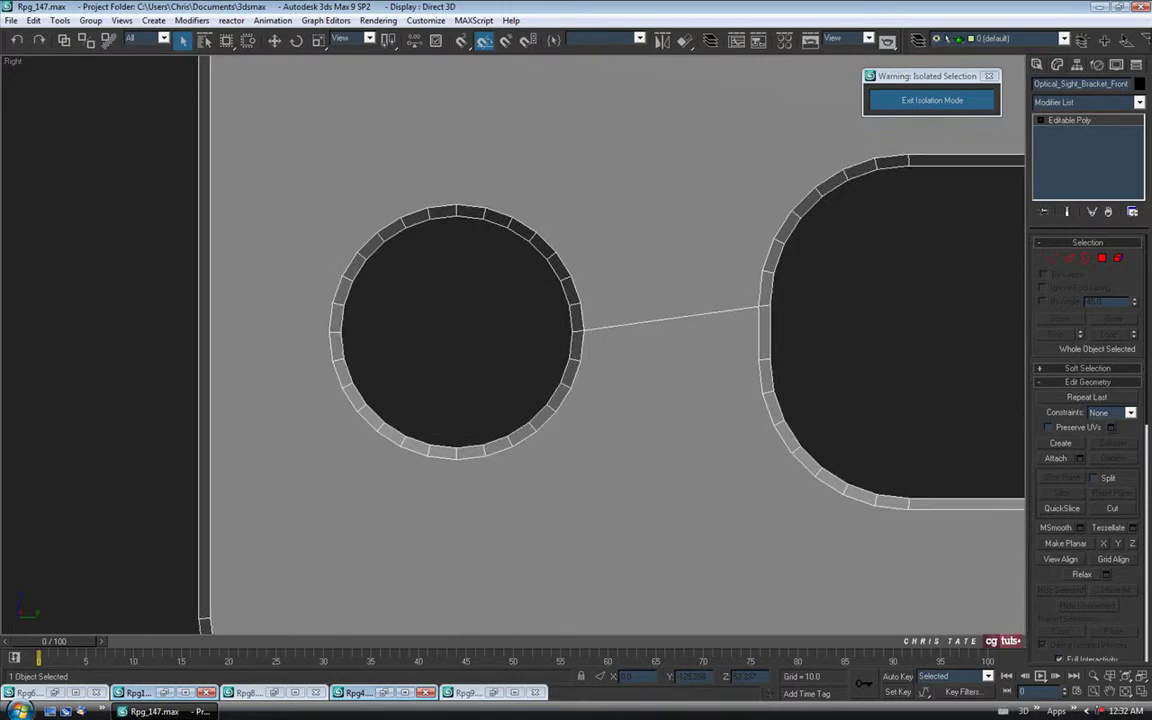
pyautogui.click(1037, 64)
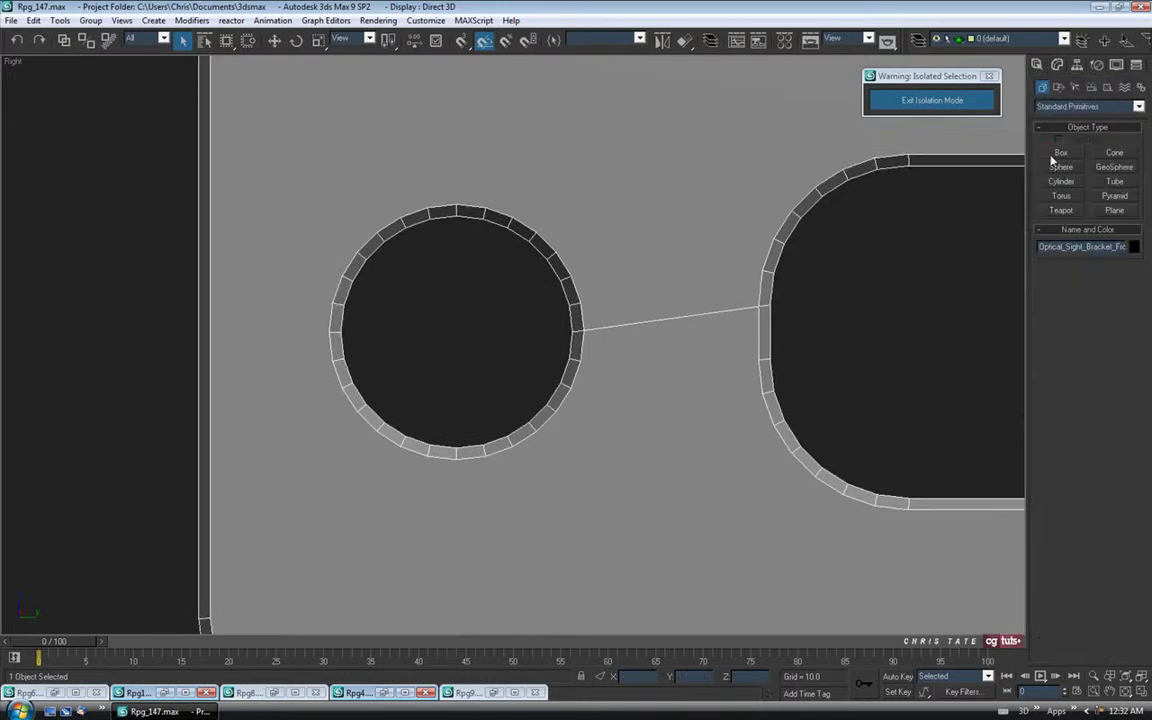
pyautogui.click(1061, 184)
pyautogui.moveTo(513, 376); pyautogui.dragTo(519, 357, button='middle')
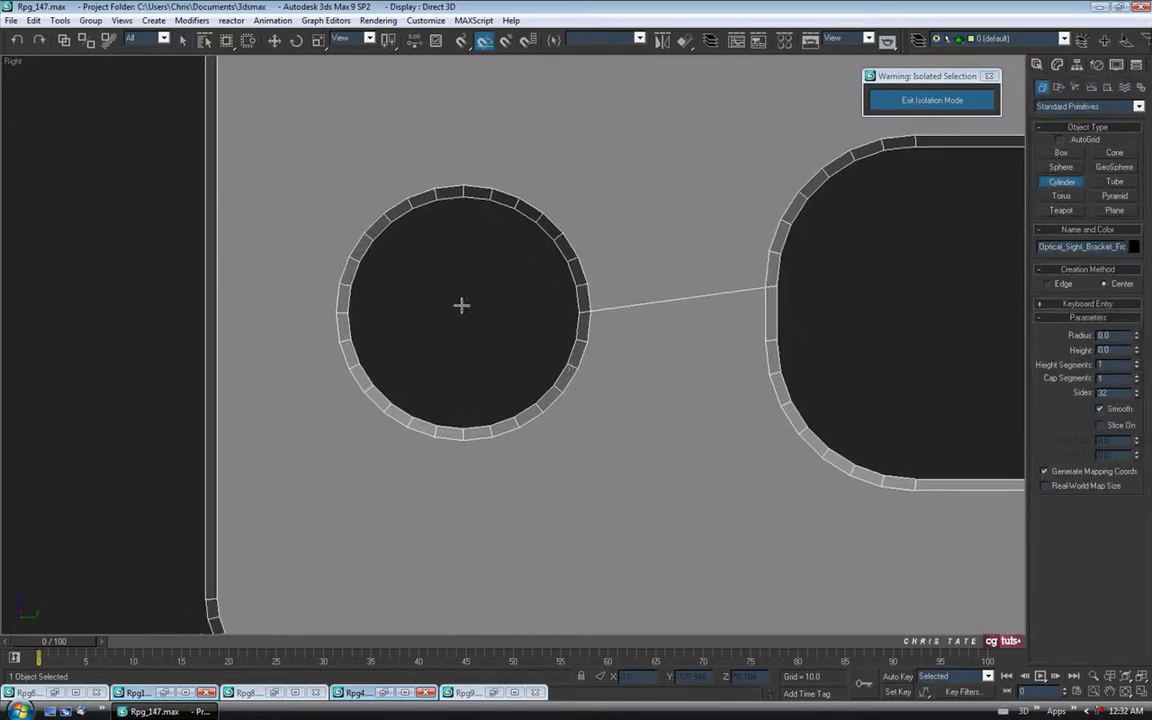
pyautogui.moveTo(464, 308); pyautogui.dragTo(467, 430)
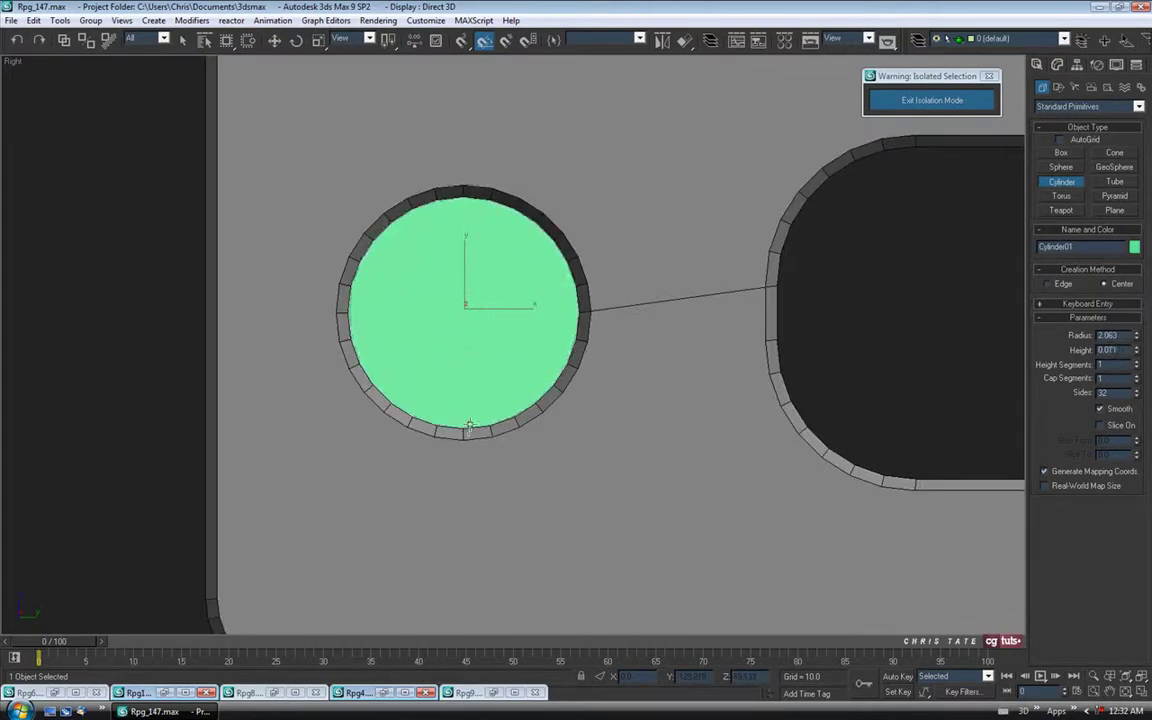
# Set the new cylinder's radius to 2.0
pyautogui.scroll(3, 458, 280)
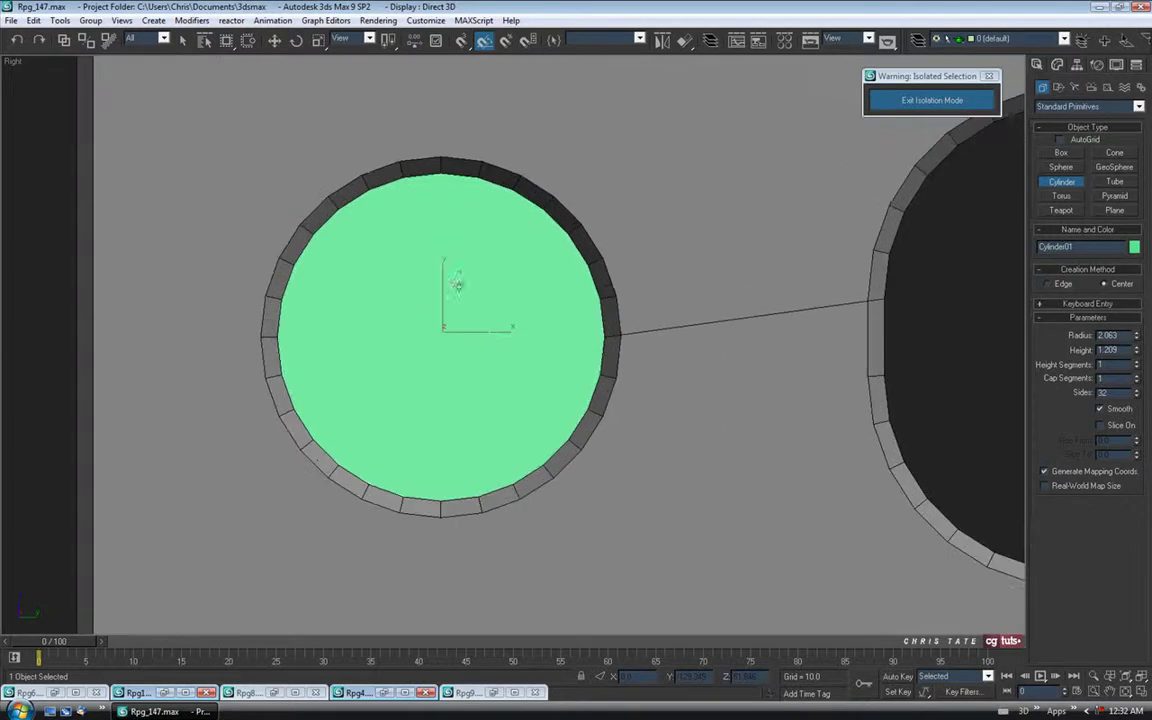
pyautogui.scroll(2, 461, 276)
pyautogui.moveTo(485, 260); pyautogui.dragTo(495, 267, button='middle')
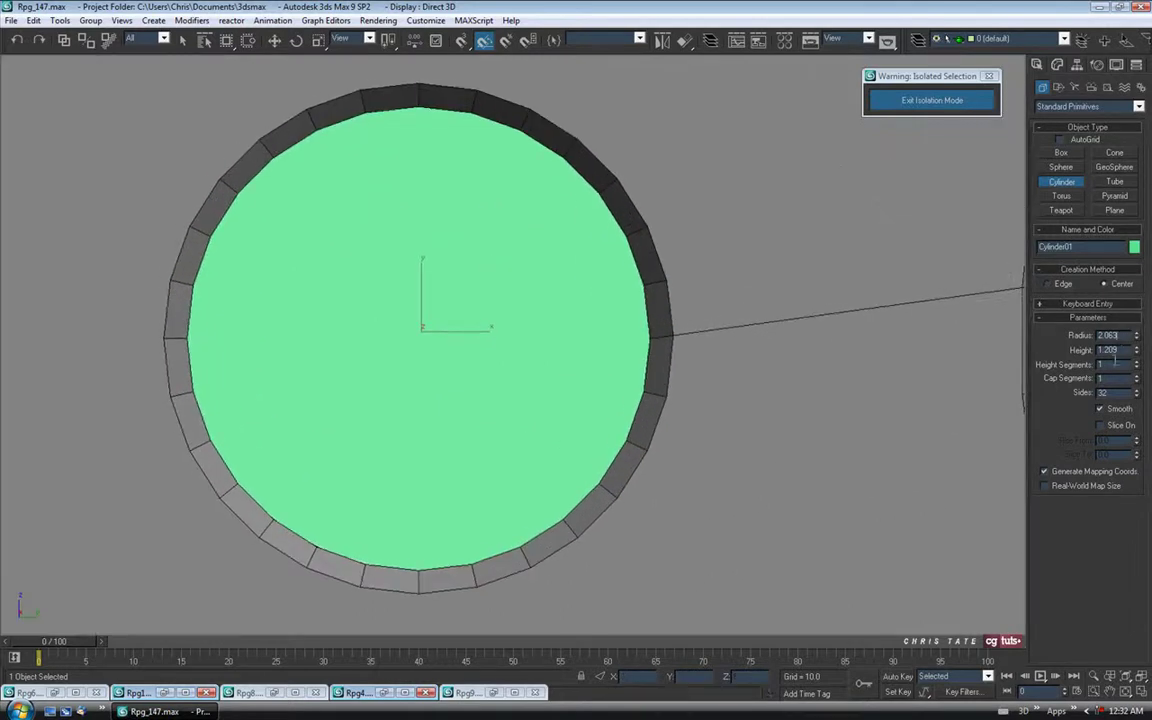
pyautogui.write('2')
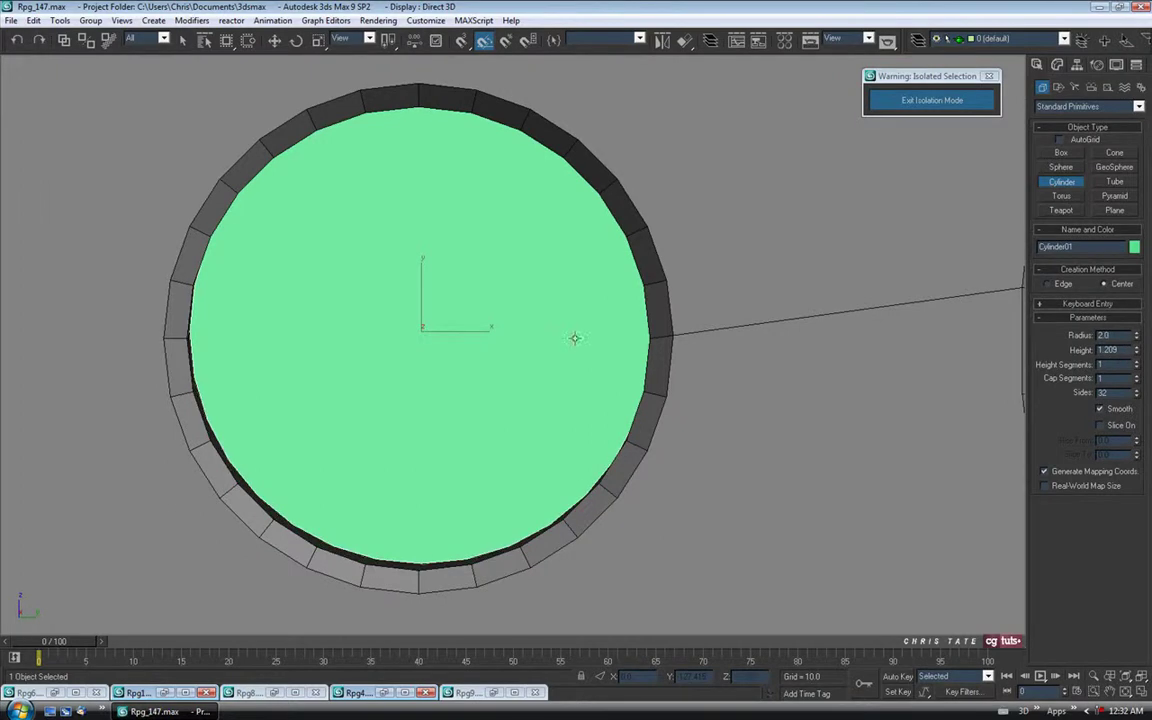
pyautogui.press('Return')
# Switch the Right view to wireframe and move the cylinder to the centre of the round hole
pyautogui.press('F3')
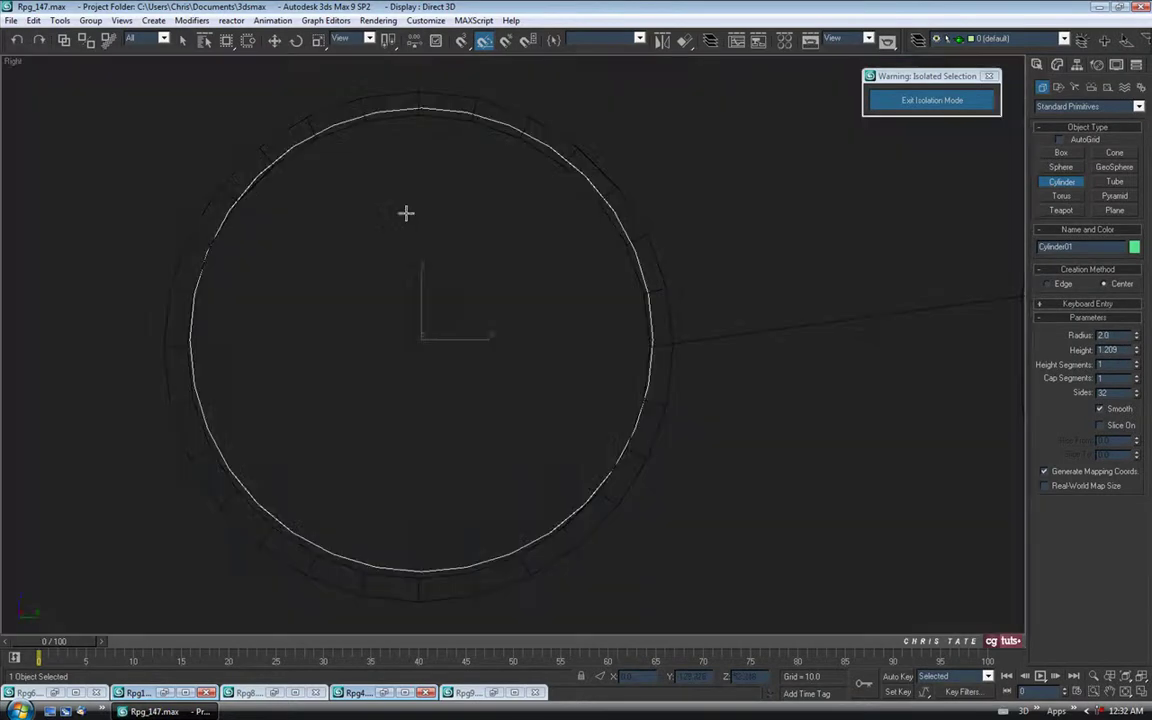
pyautogui.click(274, 41)
pyautogui.moveTo(443, 321); pyautogui.dragTo(442, 328)
pyautogui.moveTo(582, 470); pyautogui.dragTo(642, 441, button='middle')
# In the Perspective view, move the cylinder along X to about 728.18 so it sits inside the bracket's round hole
pyautogui.click(1141, 691)
pyautogui.rightClick(905, 580)
pyautogui.hotkey('alt', 'w')
pyautogui.scroll(-10, 642, 441)
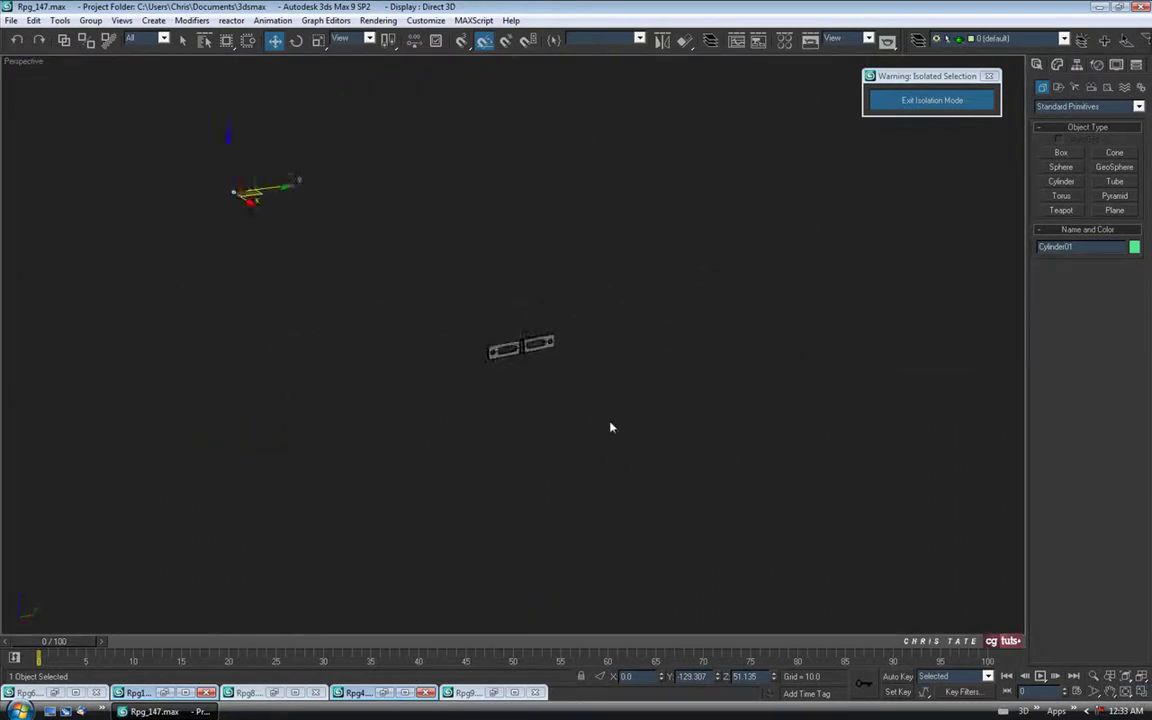
pyautogui.moveTo(338, 309); pyautogui.dragTo(518, 471)
pyautogui.press('z')
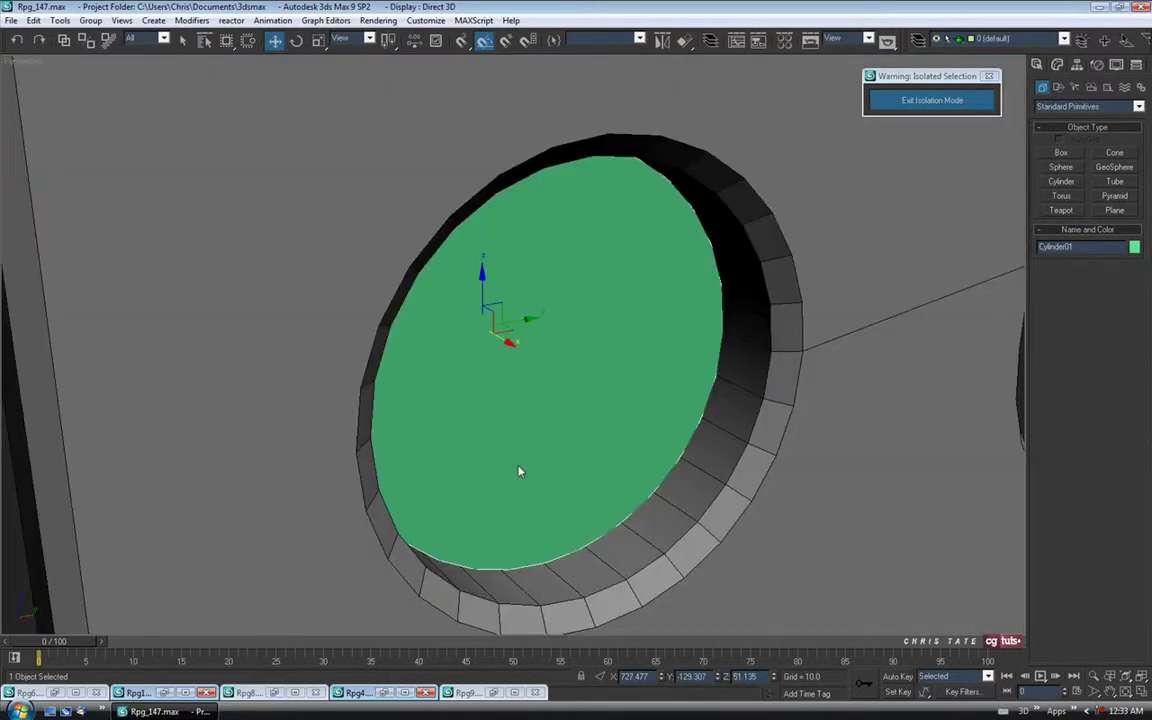
pyautogui.keyDown('alt'); pyautogui.moveTo(540, 445); pyautogui.dragTo(544, 382, button='middle'); pyautogui.keyUp('alt')
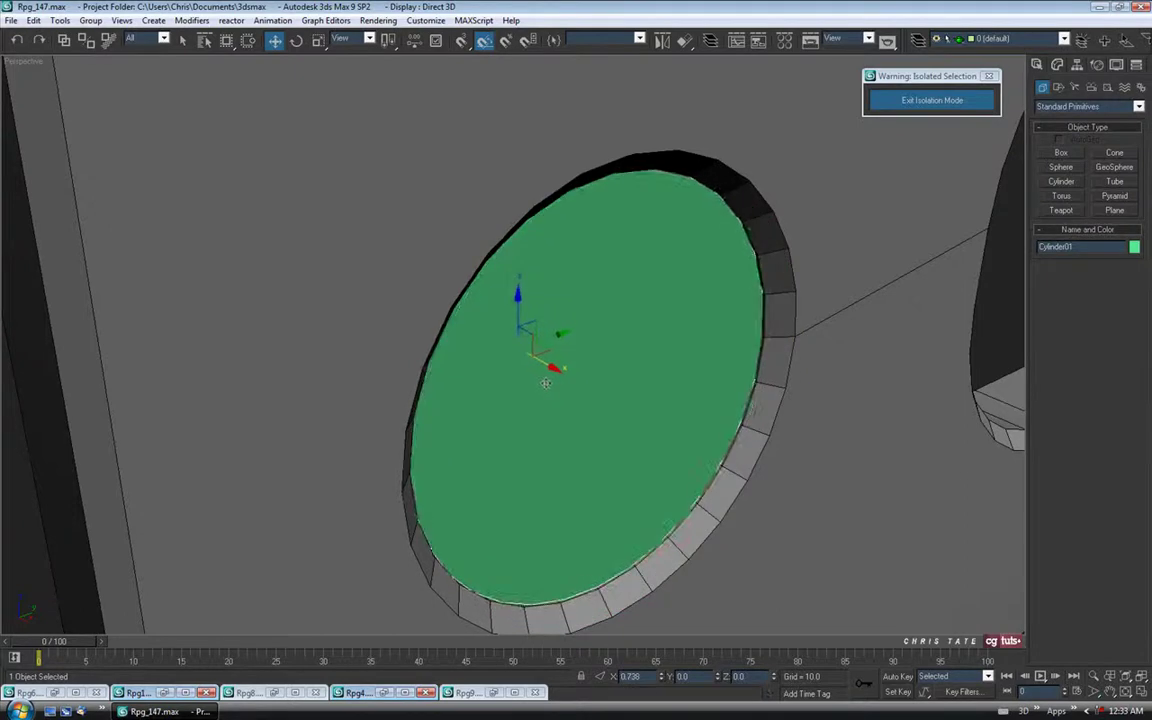
pyautogui.keyDown('alt'); pyautogui.moveTo(669, 404); pyautogui.dragTo(584, 379, button='middle'); pyautogui.keyUp('alt')
pyautogui.keyDown('alt'); pyautogui.moveTo(487, 351); pyautogui.dragTo(563, 447, button='middle'); pyautogui.keyUp('alt')
# Set the cylinder's height to 1.5 and its cap segments to 2
pyautogui.hotkey('alt', 'w')
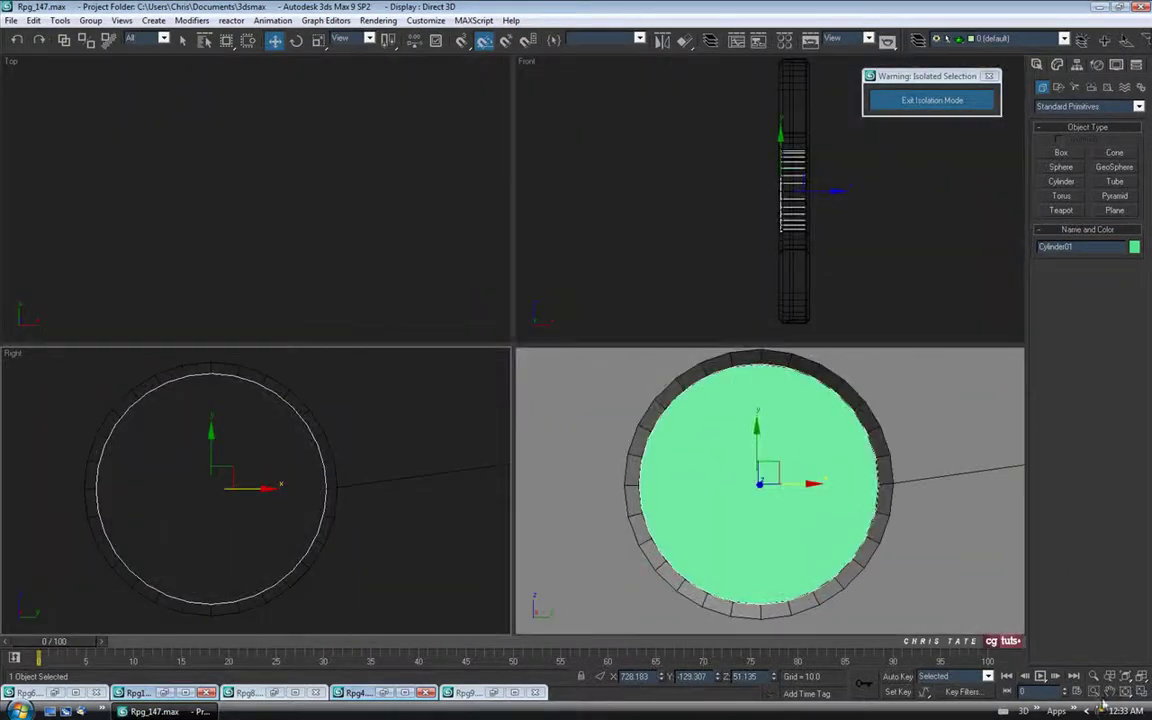
pyautogui.click(1143, 693)
pyautogui.moveTo(555, 424); pyautogui.dragTo(650, 449, button='middle')
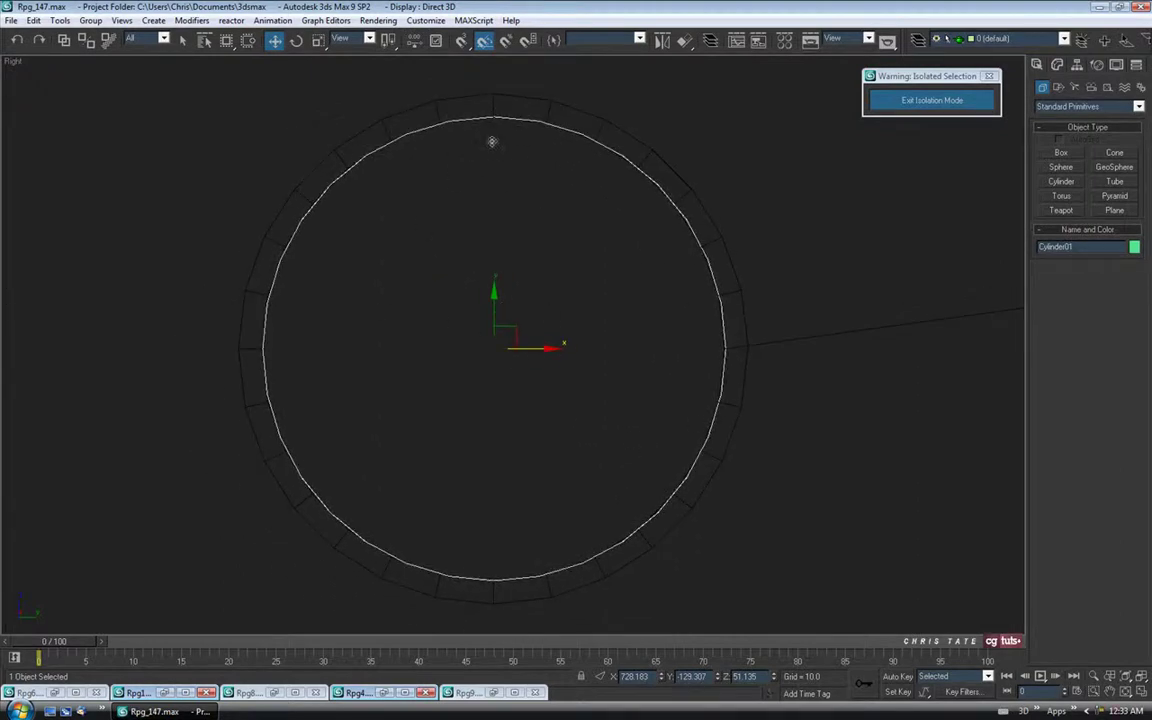
pyautogui.moveTo(551, 279); pyautogui.dragTo(546, 287, button='middle')
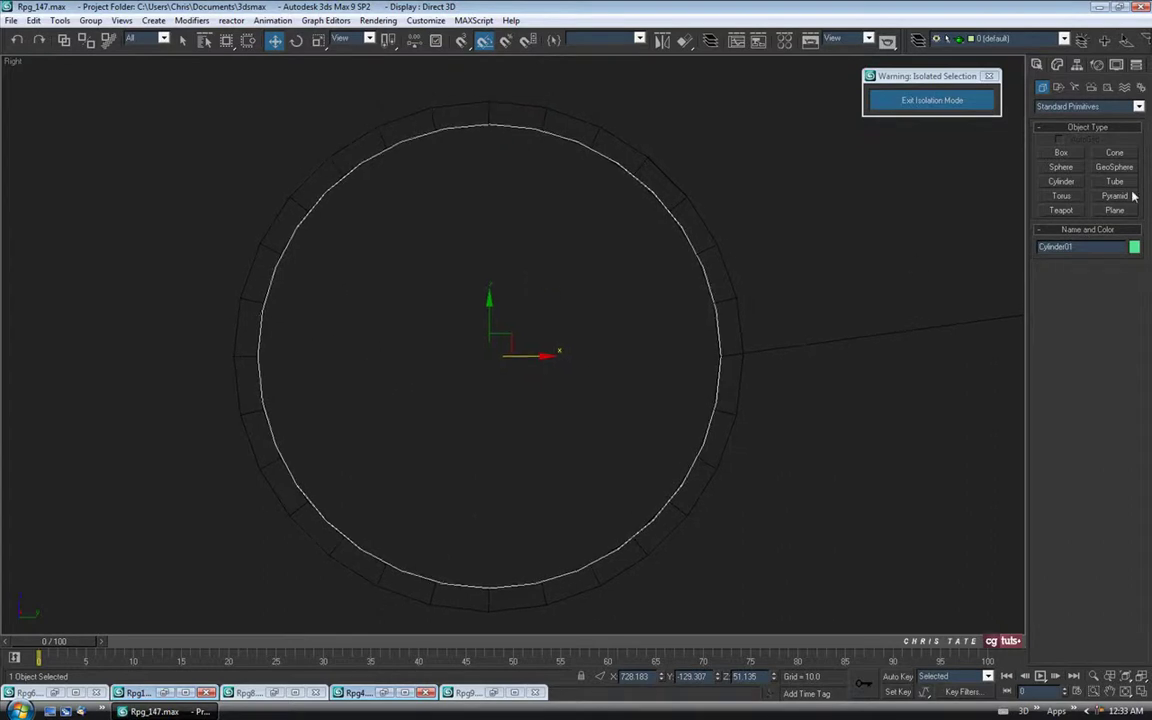
pyautogui.click(1058, 66)
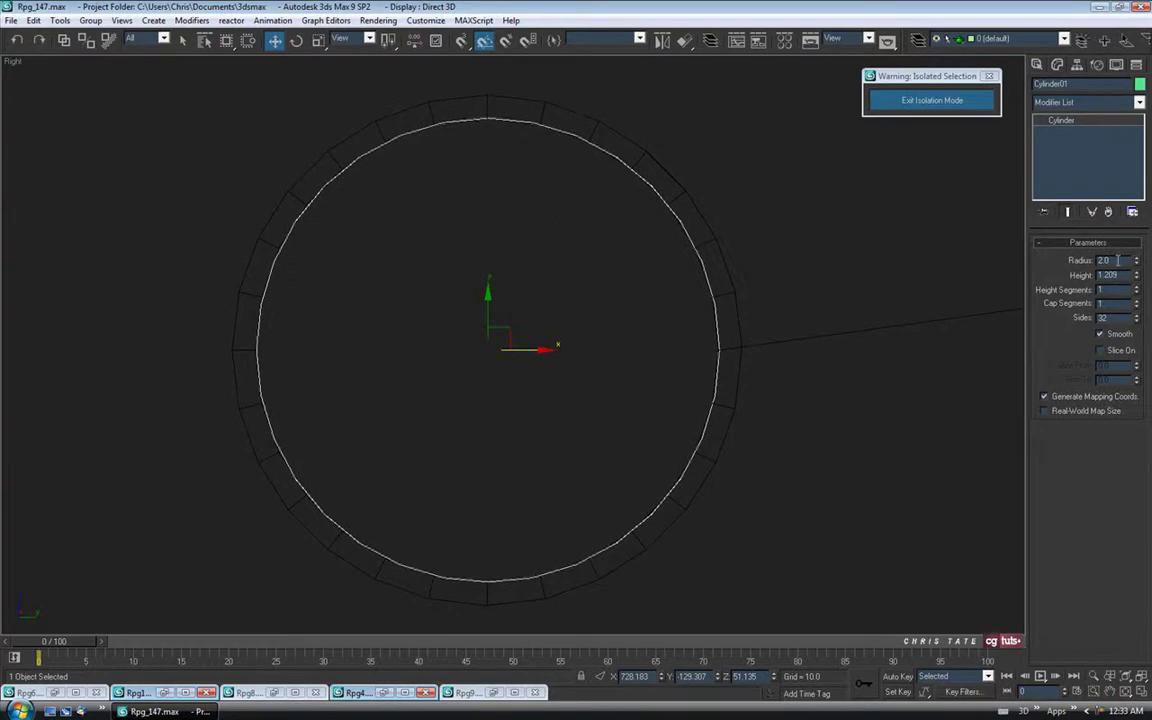
pyautogui.moveTo(1117, 274); pyautogui.dragTo(1085, 275)
pyautogui.write('1.5')
pyautogui.click(1136, 301)
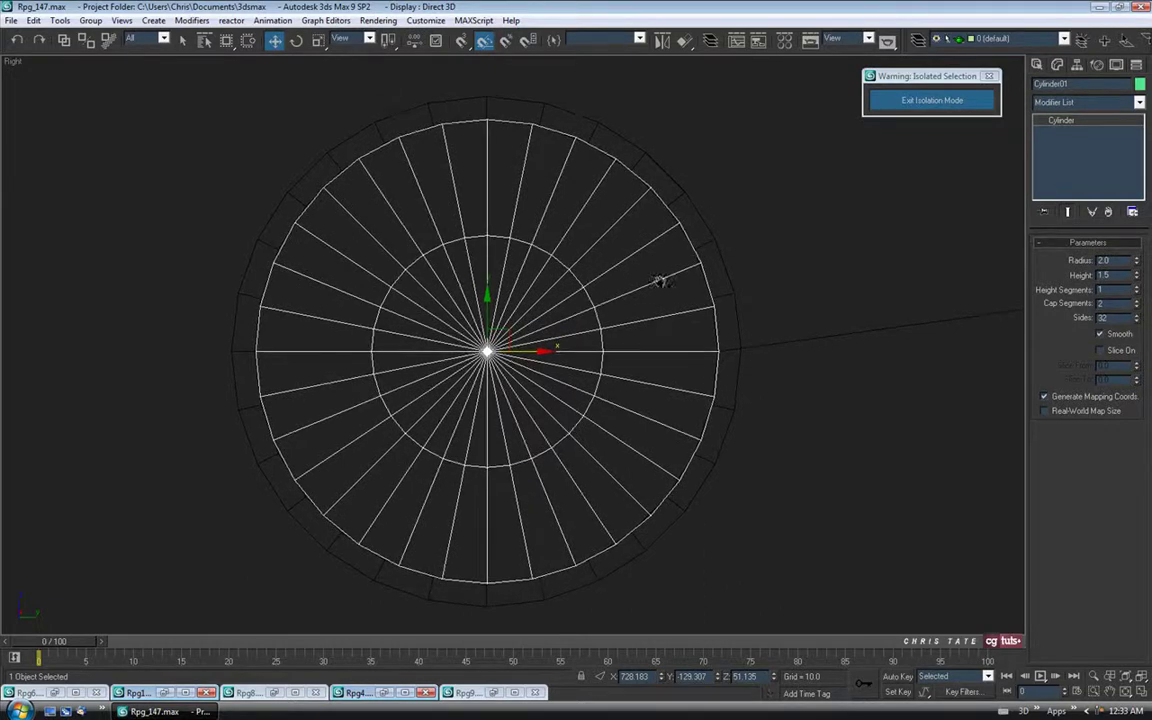
# Rotate the cylinder about 5 degrees around its axis so a side faces straight up, and set its cap segments to 1
pyautogui.moveTo(572, 230); pyautogui.dragTo(575, 232, button='middle')
pyautogui.press('e')
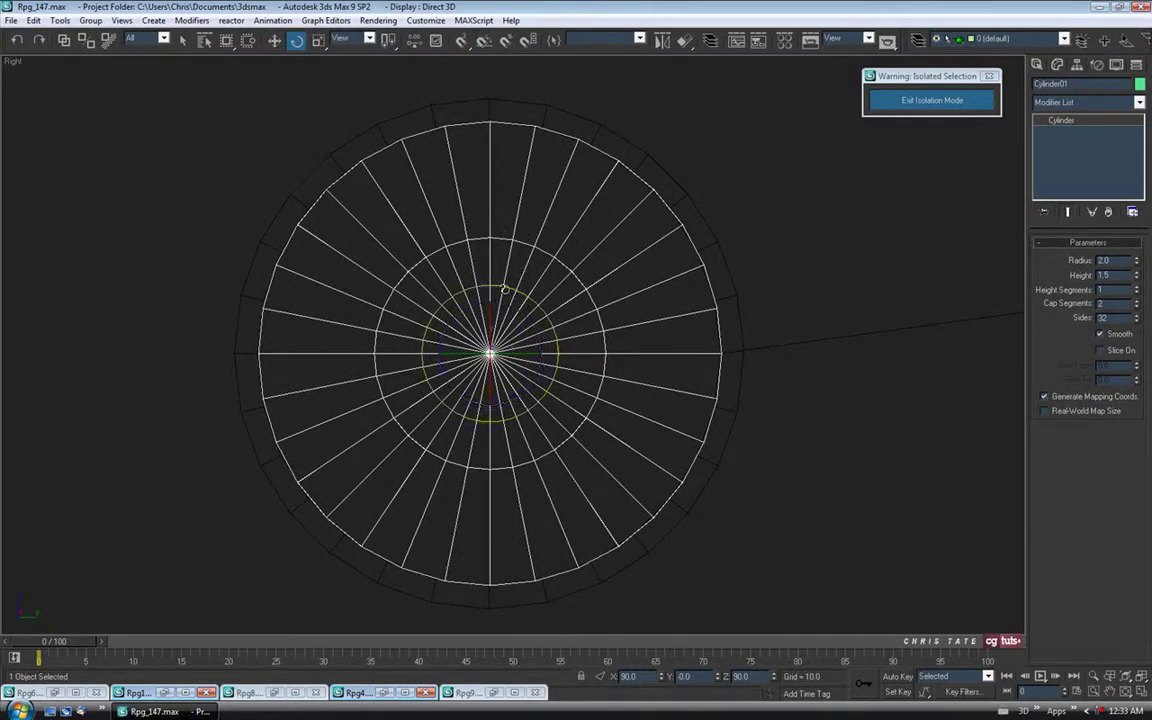
pyautogui.moveTo(507, 289); pyautogui.dragTo(512, 291)
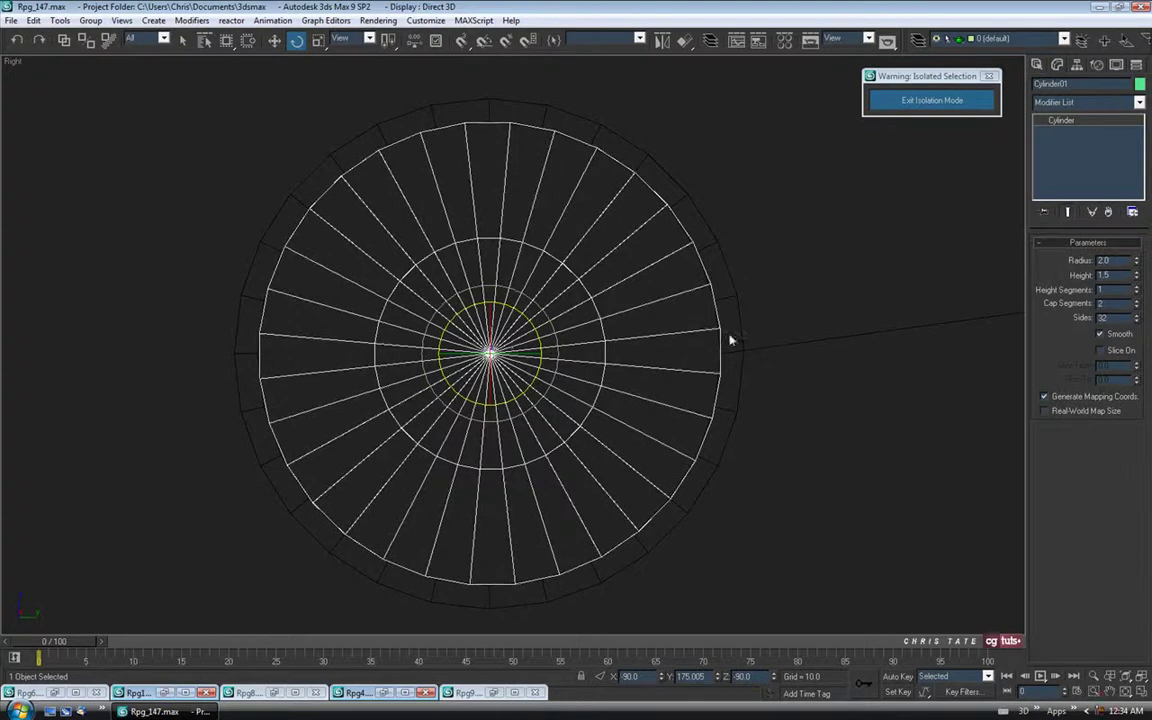
pyautogui.moveTo(499, 356); pyautogui.dragTo(470, 340, button='middle')
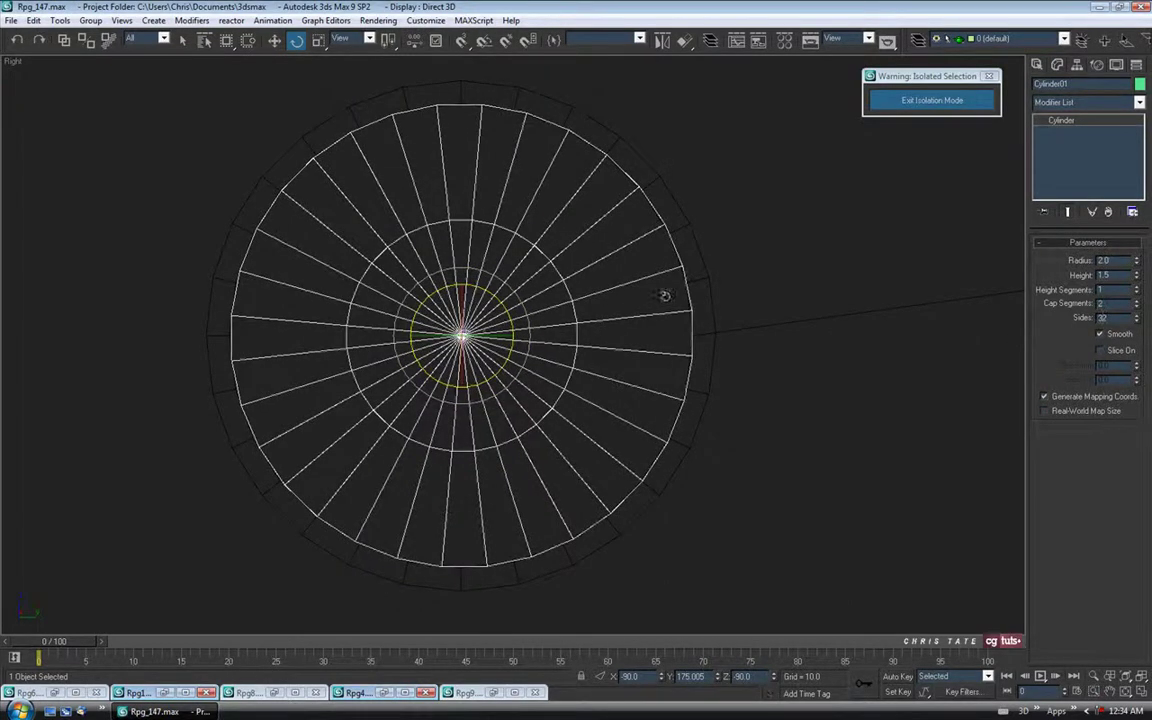
pyautogui.moveTo(687, 285); pyautogui.dragTo(689, 293, button='middle')
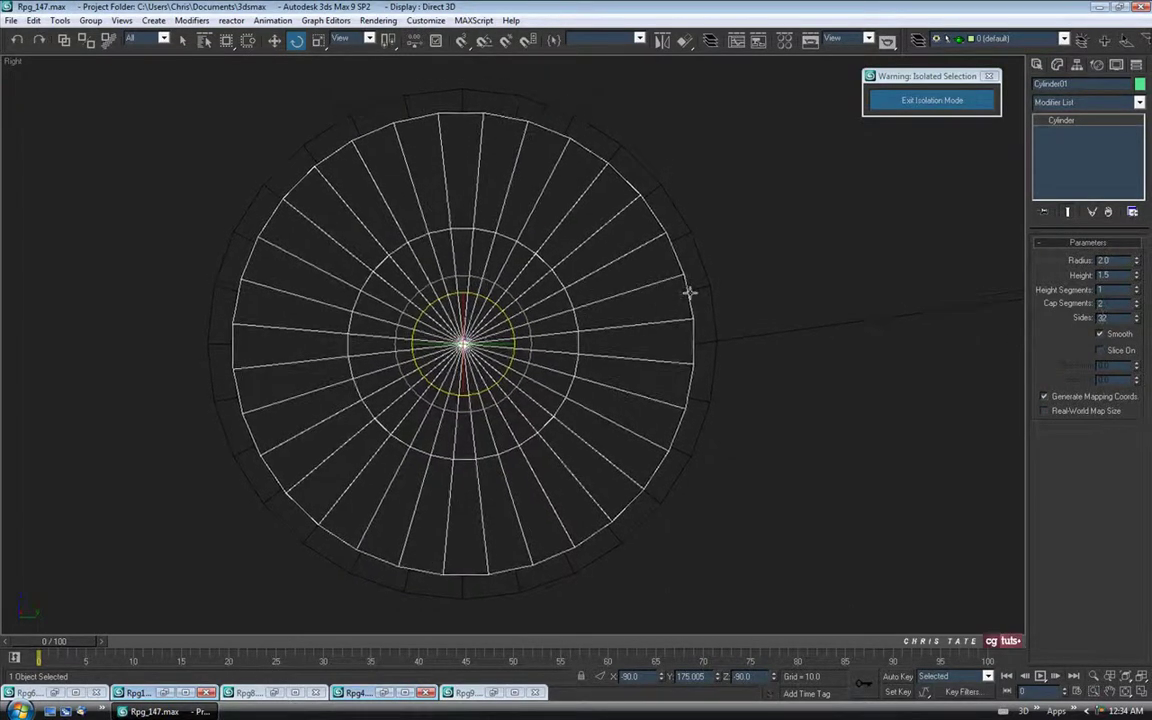
pyautogui.click(1137, 306)
pyautogui.moveTo(818, 417); pyautogui.dragTo(822, 414, button='middle')
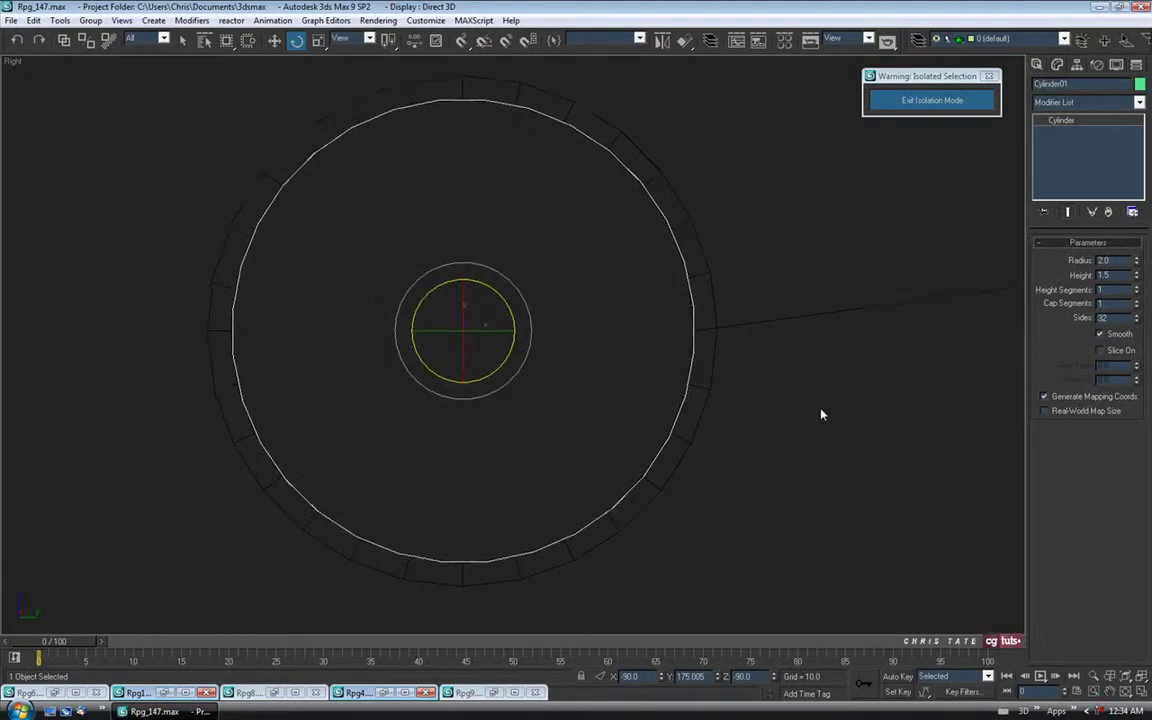
# Switch to a full-size Perspective view and set the cylinder's object colour to black
pyautogui.hotkey('alt', 'w')
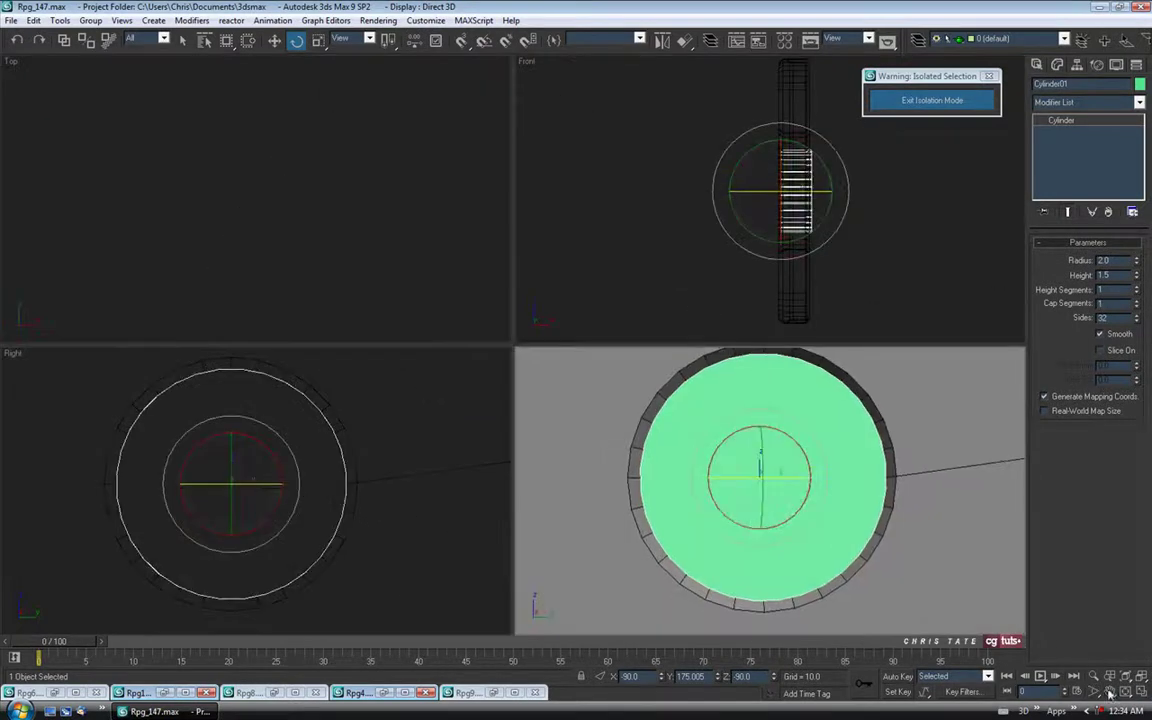
pyautogui.click(1144, 692)
pyautogui.keyDown('alt'); pyautogui.moveTo(591, 384); pyautogui.dragTo(610, 370, button='middle'); pyautogui.keyUp('alt')
pyautogui.scroll(-3, 612, 369)
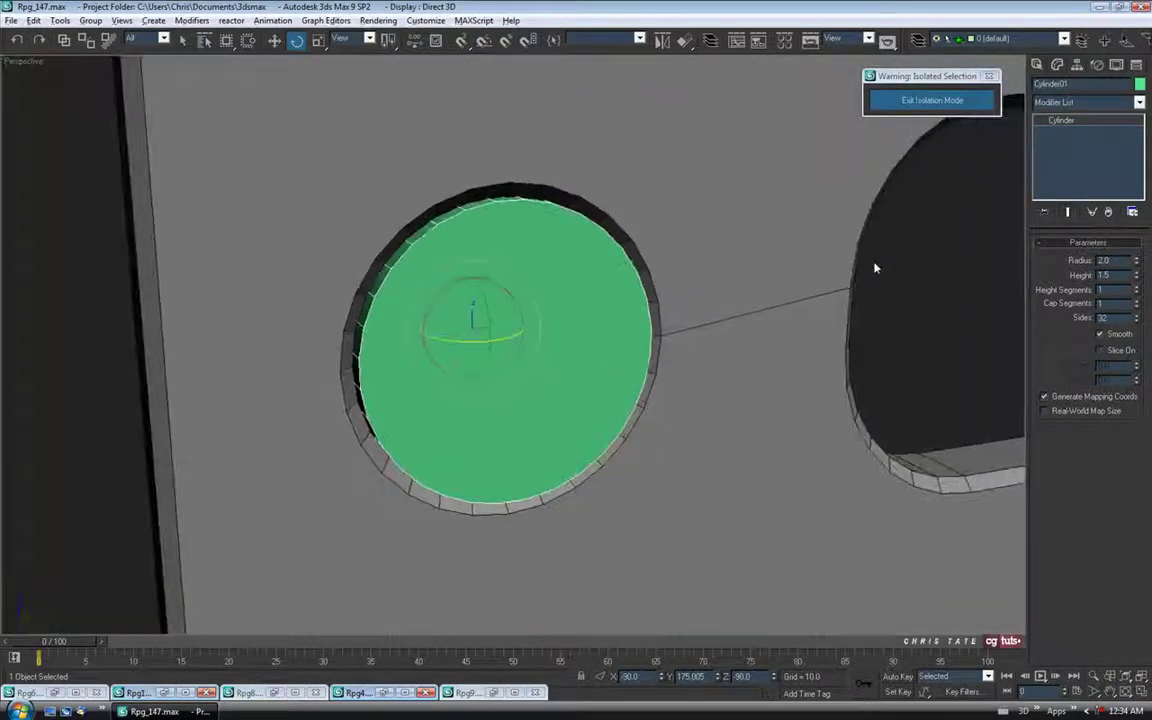
pyautogui.click(1139, 85)
pyautogui.click(678, 389)
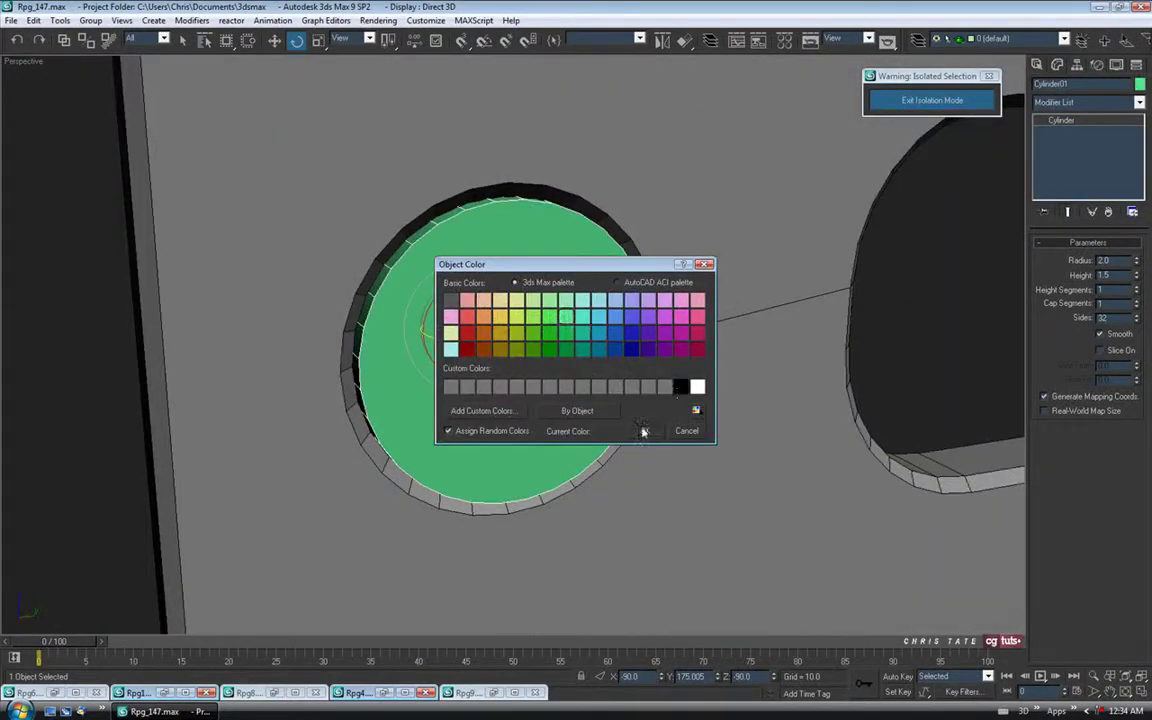
pyautogui.click(644, 431)
# Assign the blue material from the Material Editor to the cylinder and close the editor
pyautogui.press('m')
pyautogui.moveTo(212, 127); pyautogui.dragTo(494, 255)
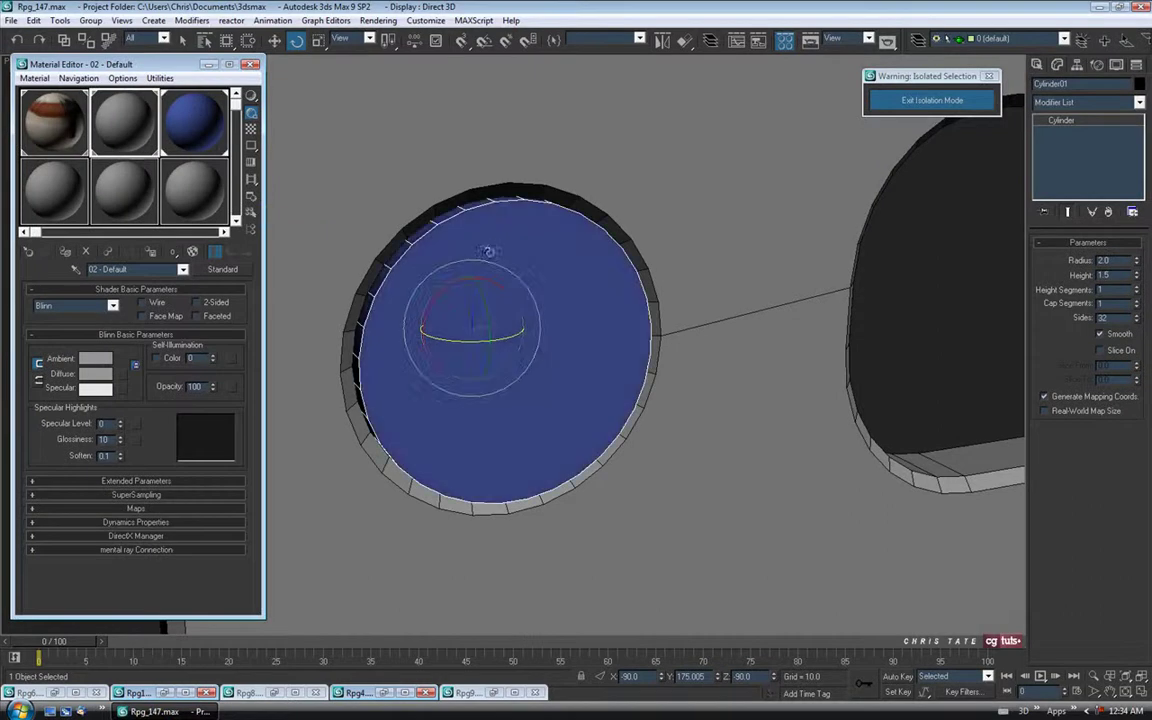
pyautogui.click(251, 65)
pyautogui.moveTo(468, 294); pyautogui.dragTo(432, 295, button='middle')
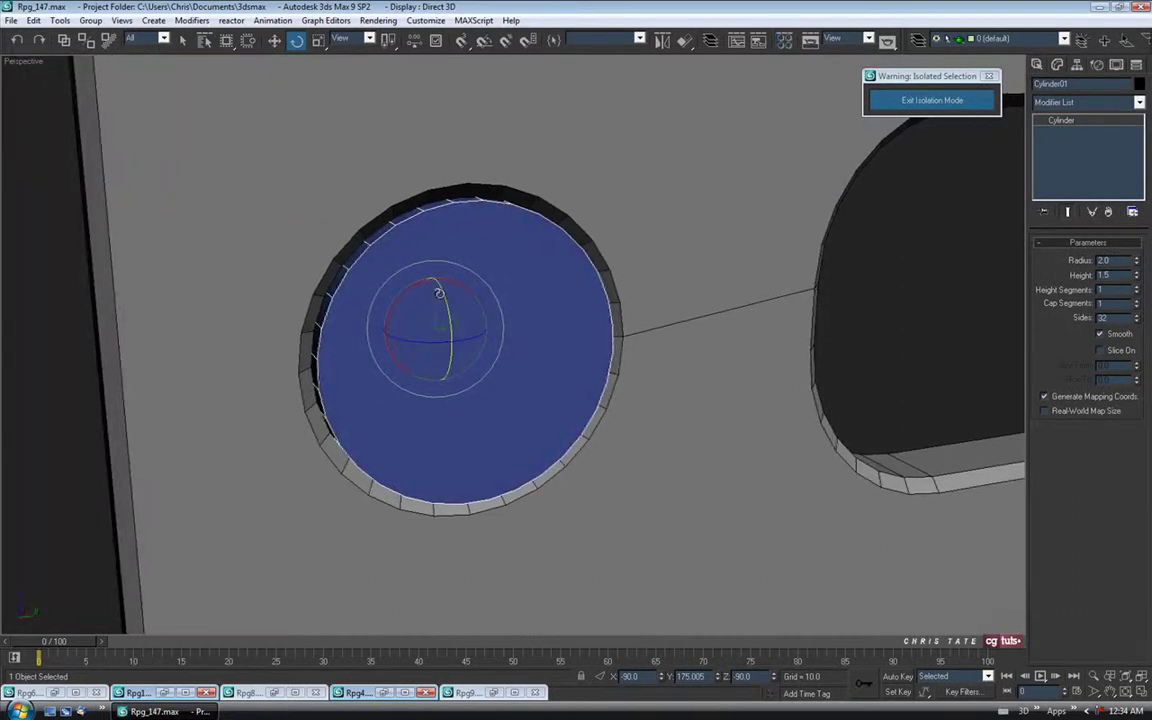
# Isolate the cylinder from the bracket and convert it to an Editable Poly
pyautogui.hotkey('alt', 'q')
pyautogui.keyDown('alt'); pyautogui.moveTo(594, 334); pyautogui.dragTo(599, 384, button='middle'); pyautogui.keyUp('alt')
pyautogui.moveTo(599, 383); pyautogui.dragTo(808, 441)
pyautogui.keyDown('alt'); pyautogui.moveTo(553, 228); pyautogui.dragTo(566, 260, button='middle'); pyautogui.keyUp('alt')
pyautogui.rightClick(555, 217)
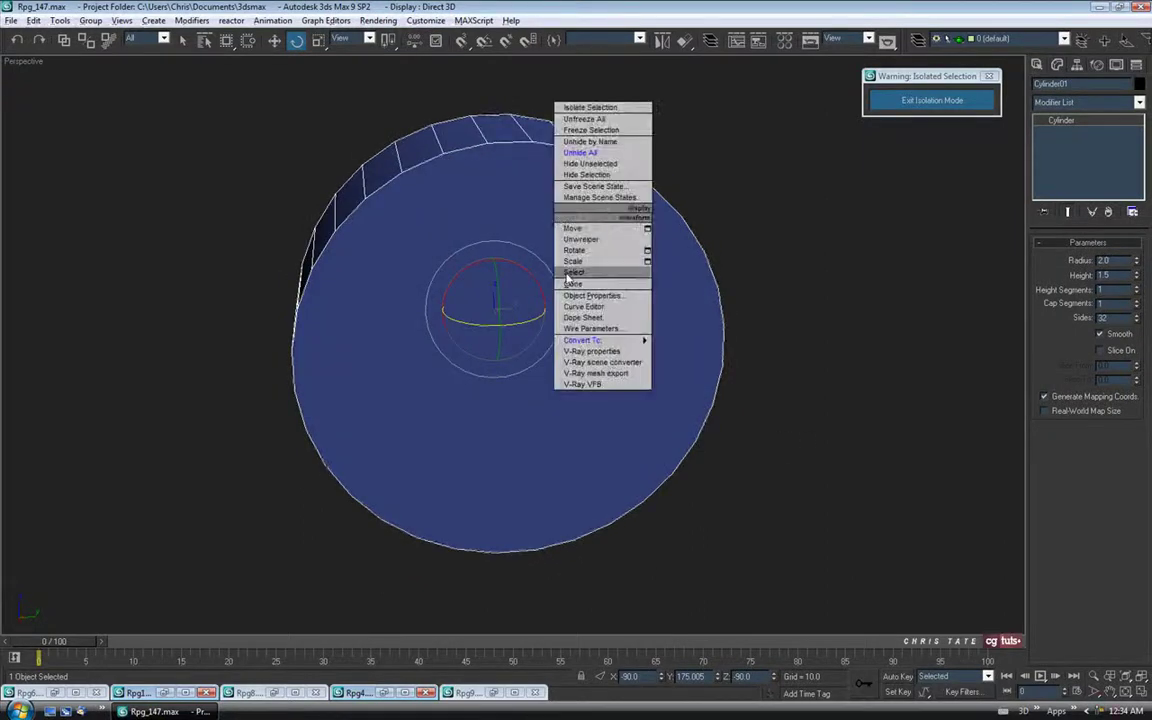
pyautogui.moveTo(600, 337)
pyautogui.click(671, 347)
pyautogui.keyDown('alt'); pyautogui.moveTo(604, 315); pyautogui.dragTo(552, 276, button='middle'); pyautogui.keyUp('alt')
# Start the Cut tool in the enlarged Right view, with 3D snapping turned on and set to Vertex
pyautogui.hotkey('alt', 'w')
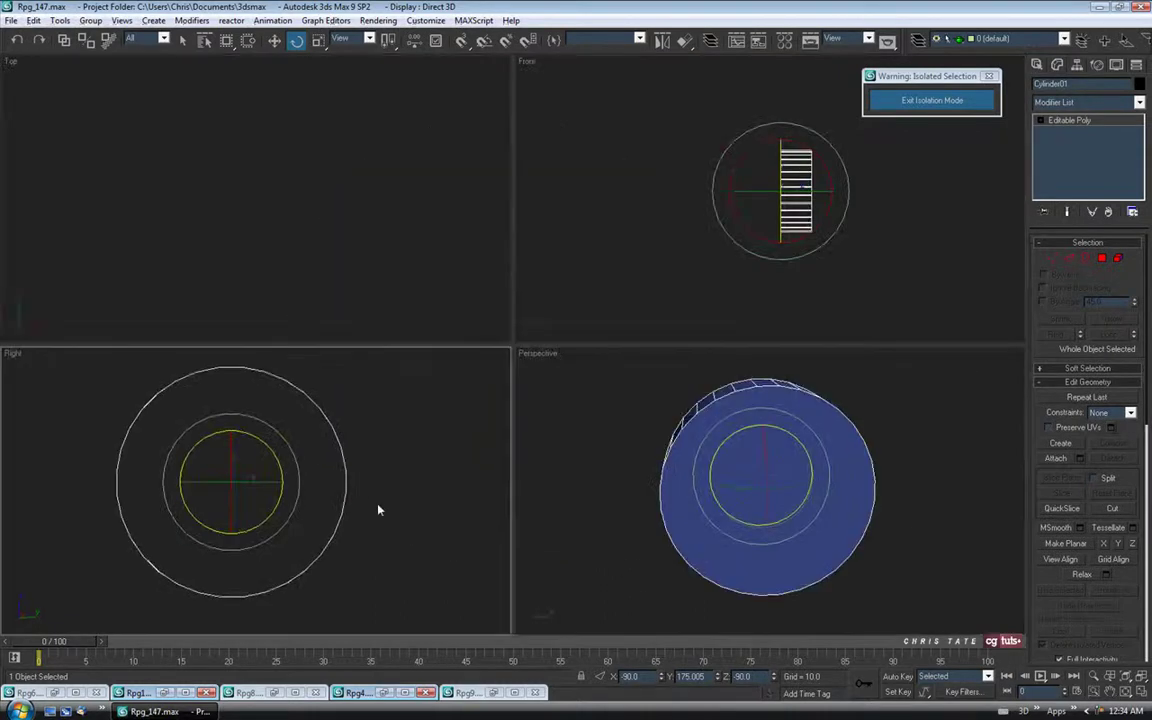
pyautogui.click(1141, 693)
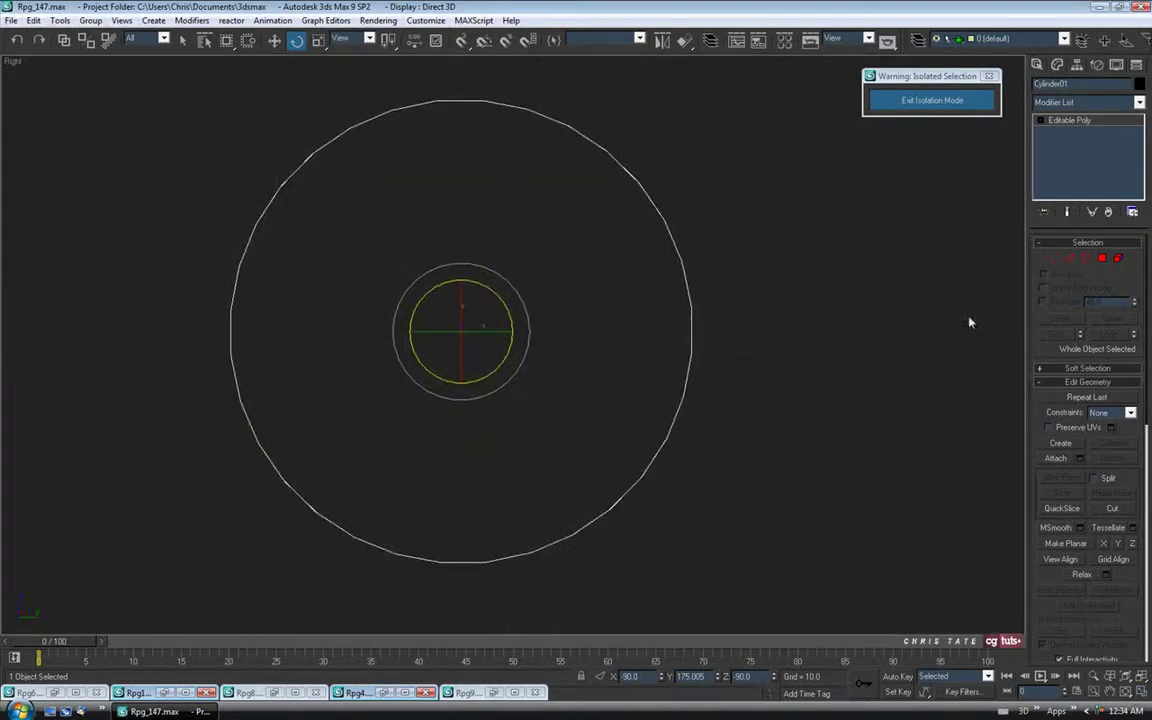
pyautogui.click(1112, 508)
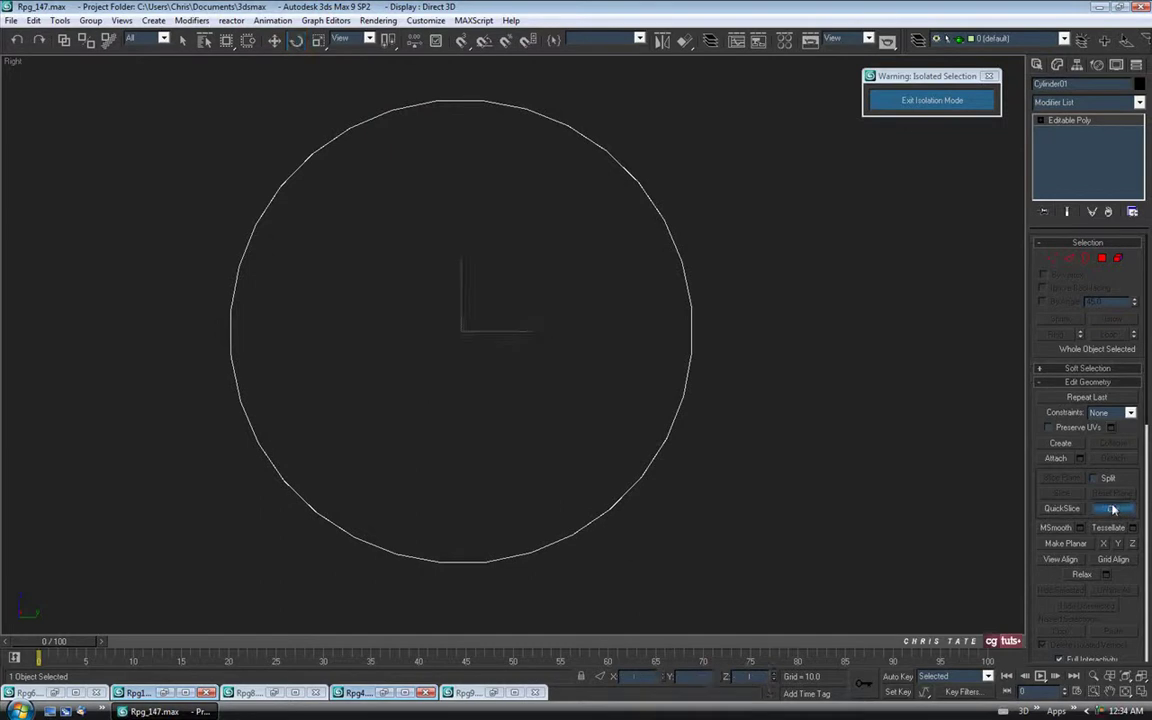
pyautogui.moveTo(571, 218); pyautogui.dragTo(581, 226, button='middle')
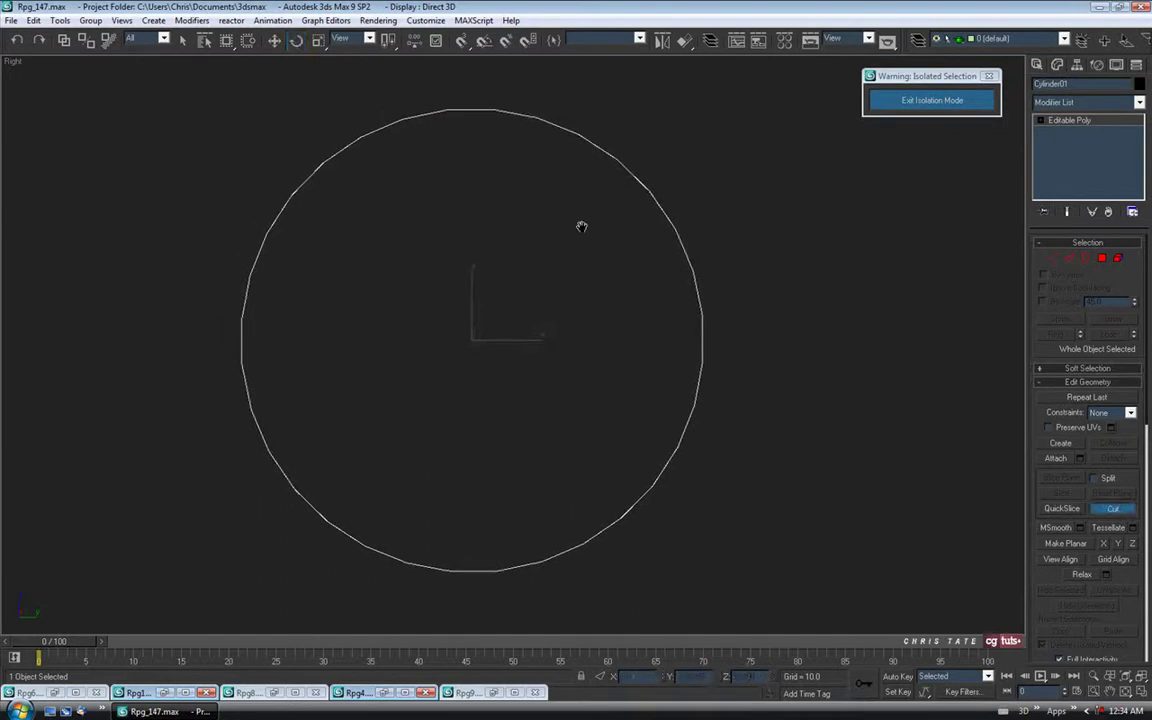
pyautogui.click(462, 44)
pyautogui.moveTo(473, 236); pyautogui.dragTo(467, 233, button='middle')
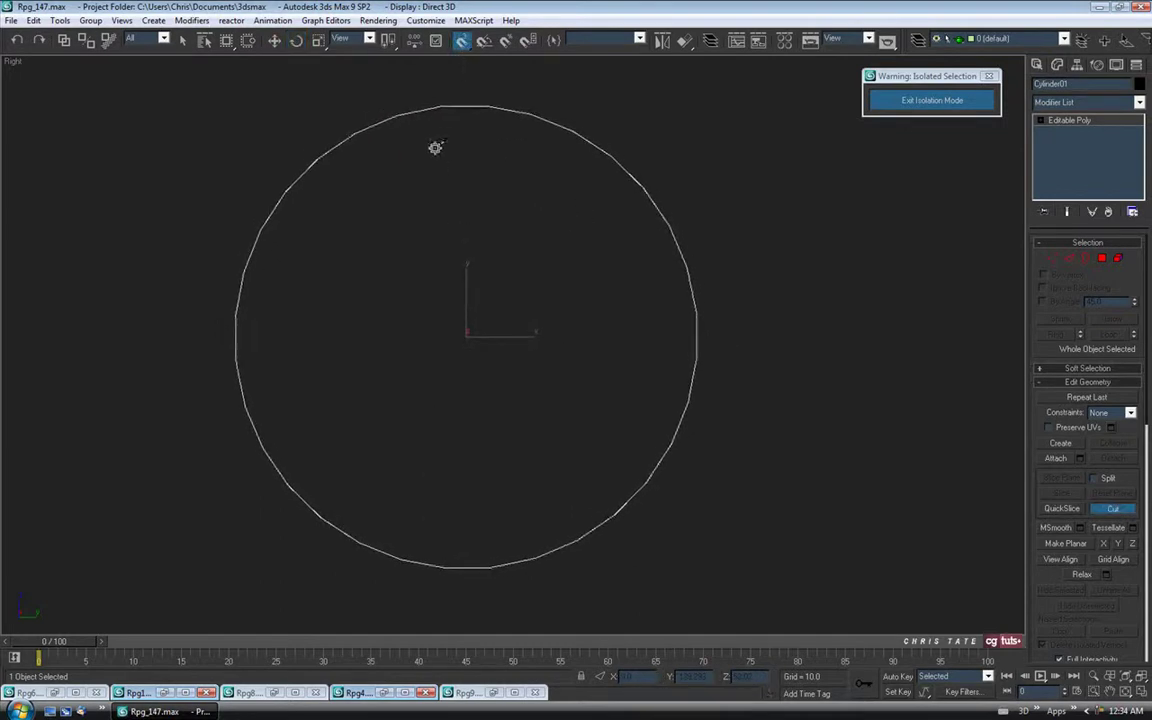
pyautogui.rightClick(461, 40)
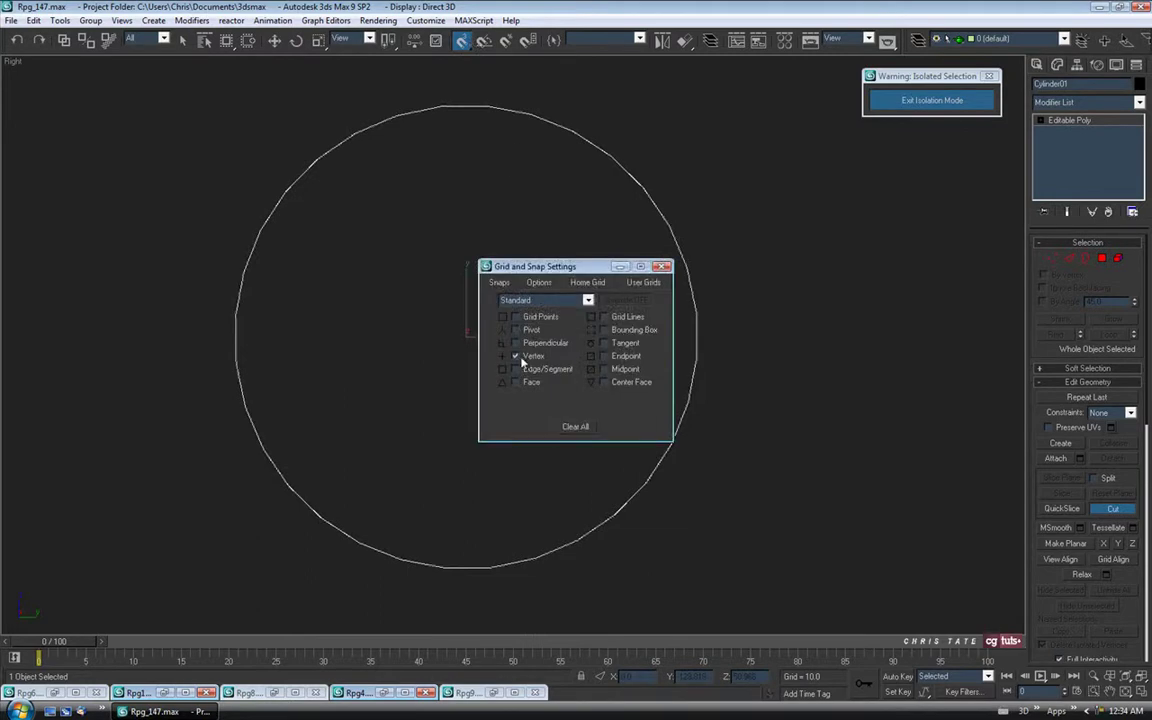
pyautogui.click(661, 268)
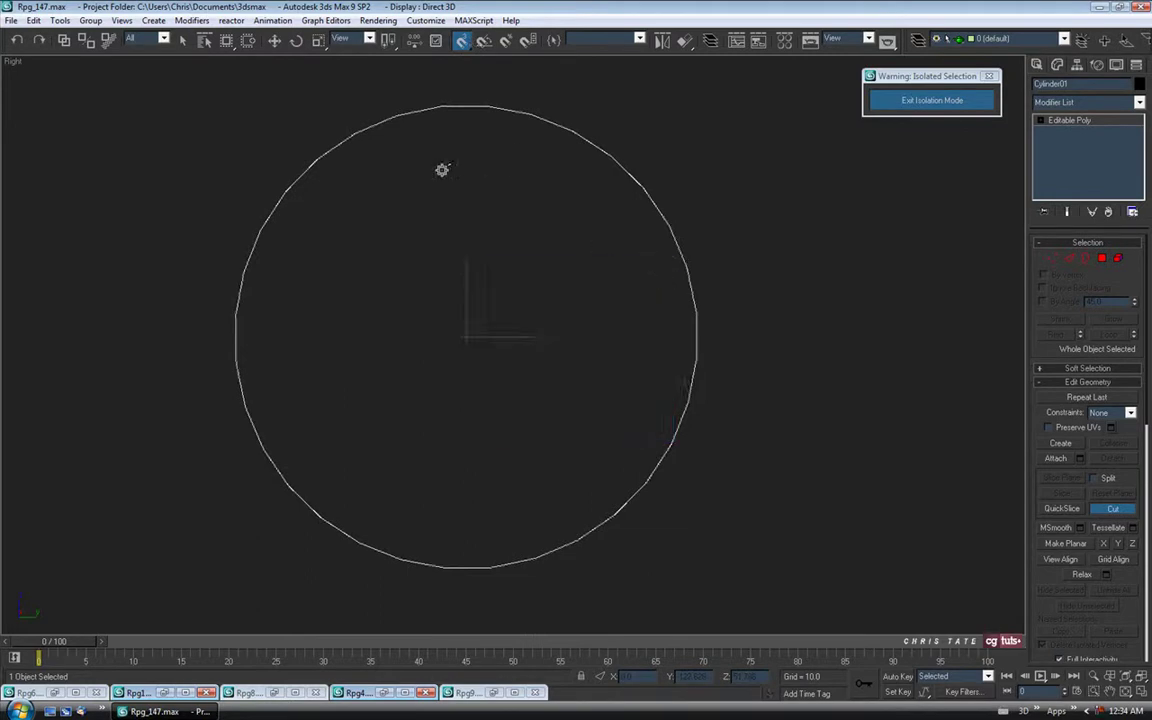
# Cut two parallel vertical lines across the cap between the paired vertices at its top and bottom
pyautogui.click(440, 106)
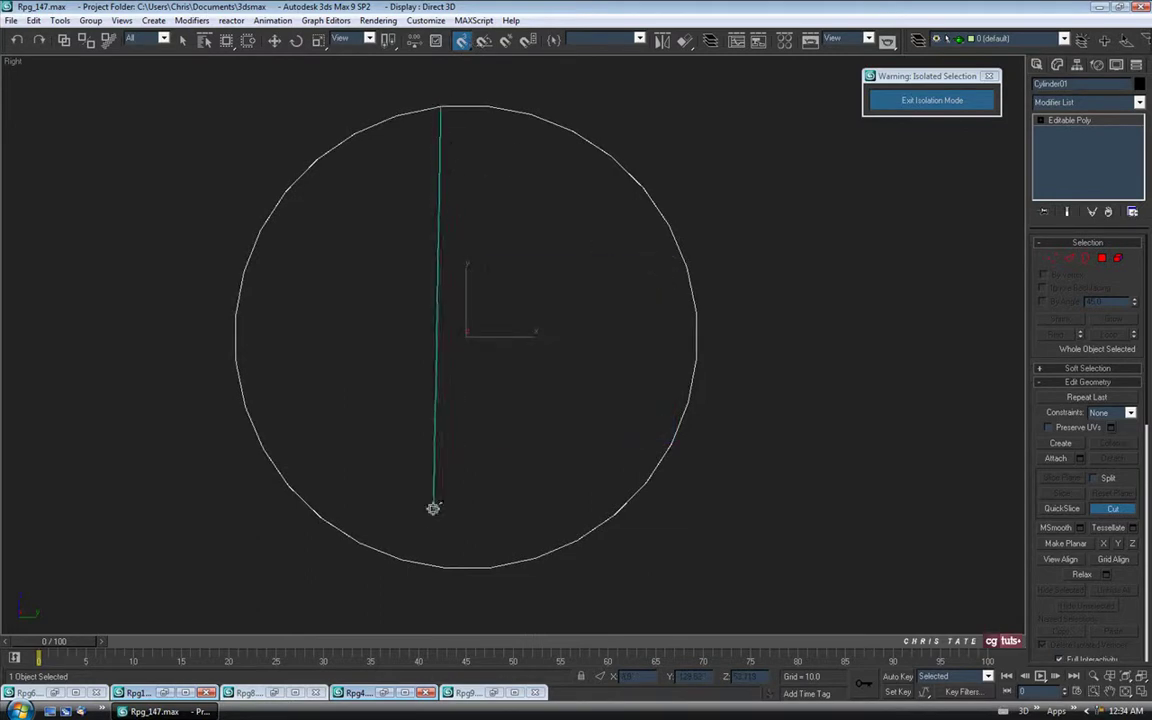
pyautogui.click(443, 567)
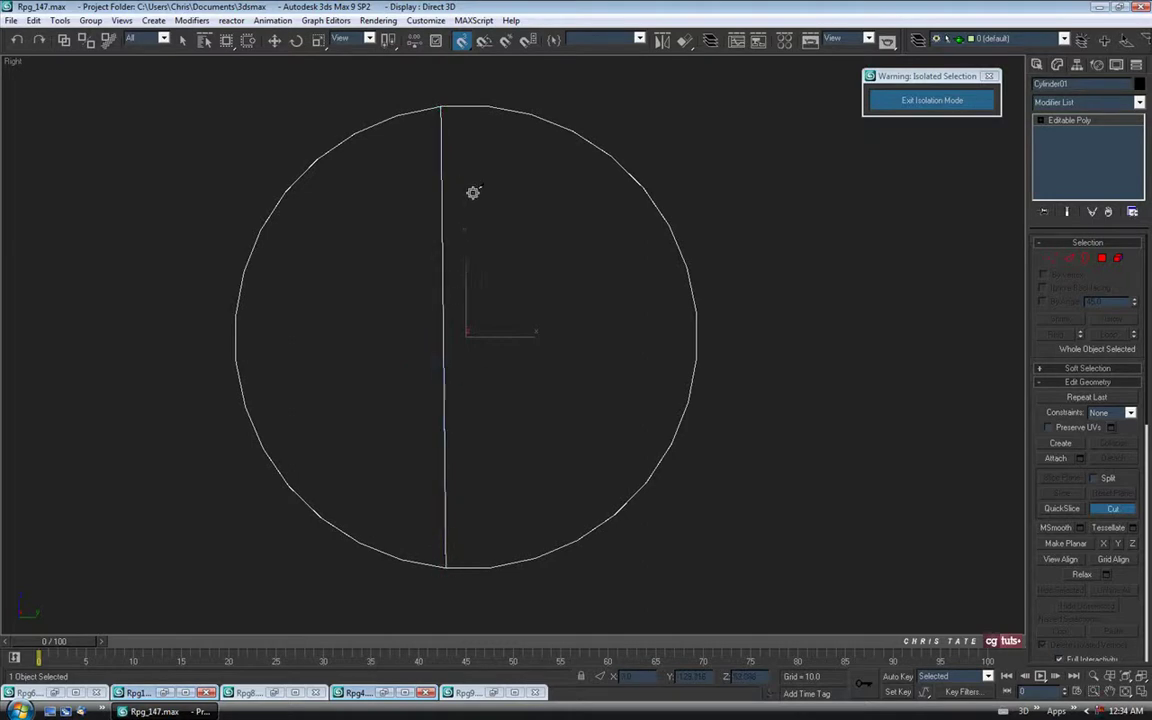
pyautogui.click(487, 106)
pyautogui.click(491, 567)
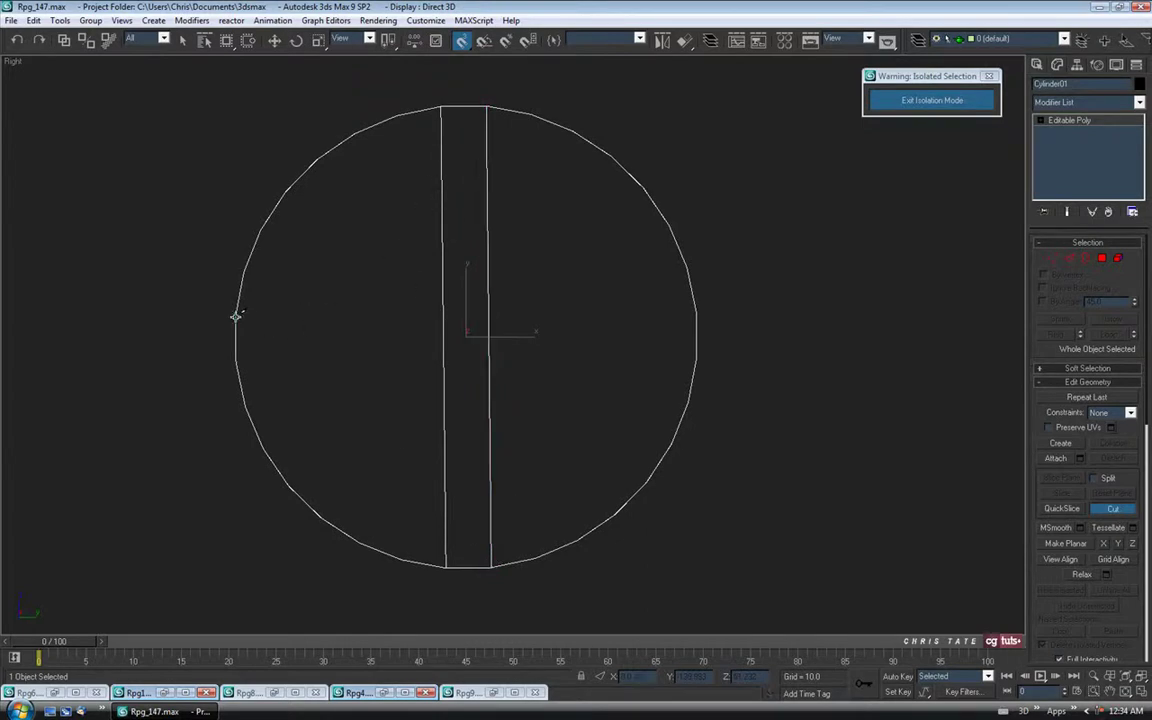
# Cut two parallel horizontal lines across the cap between the paired side vertices, then leave the Cut tool
pyautogui.click(235, 316)
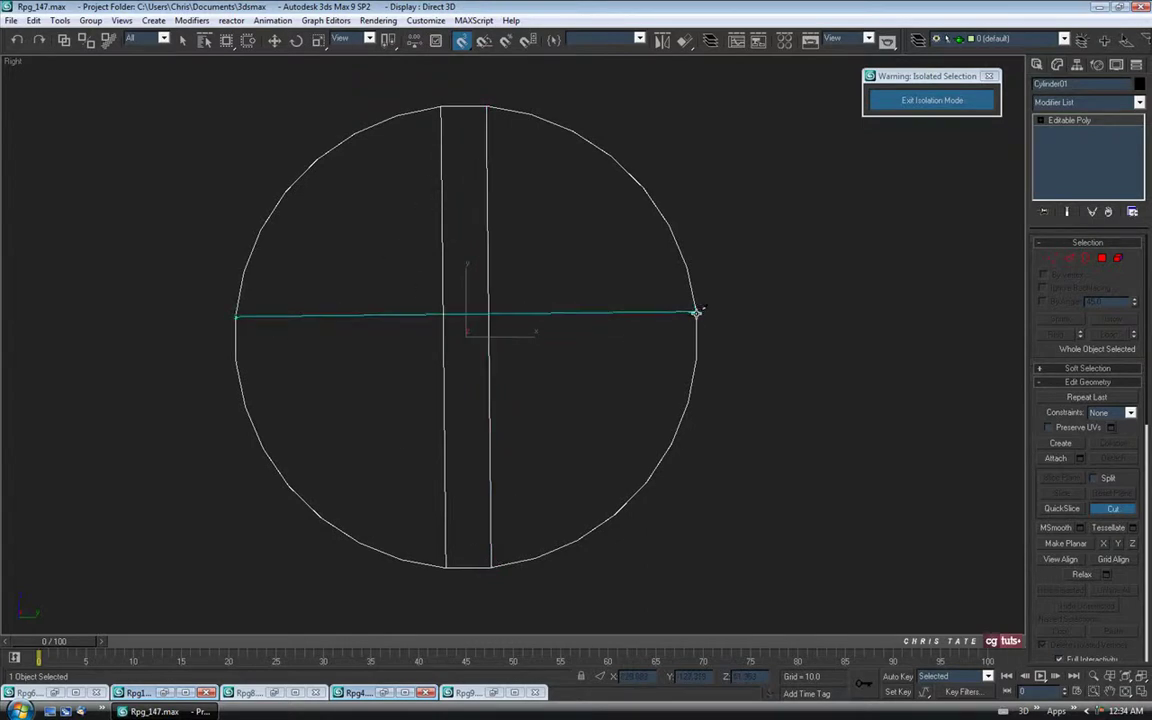
pyautogui.click(697, 312)
pyautogui.click(236, 363)
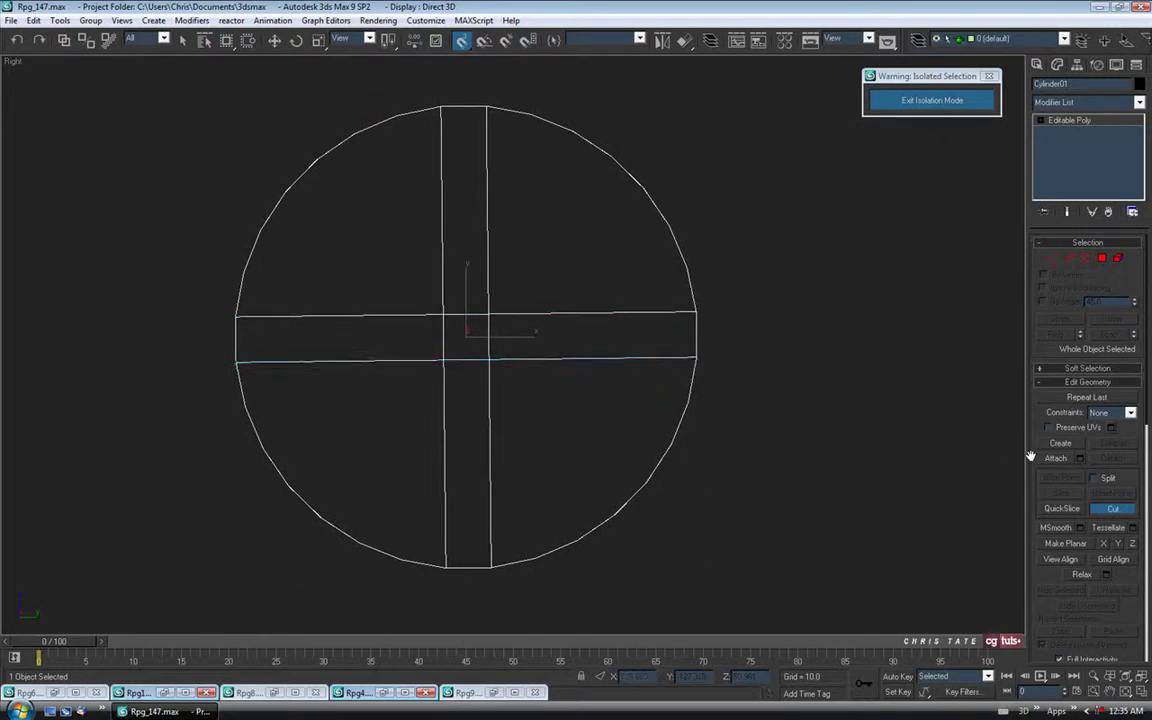
pyautogui.press('e')
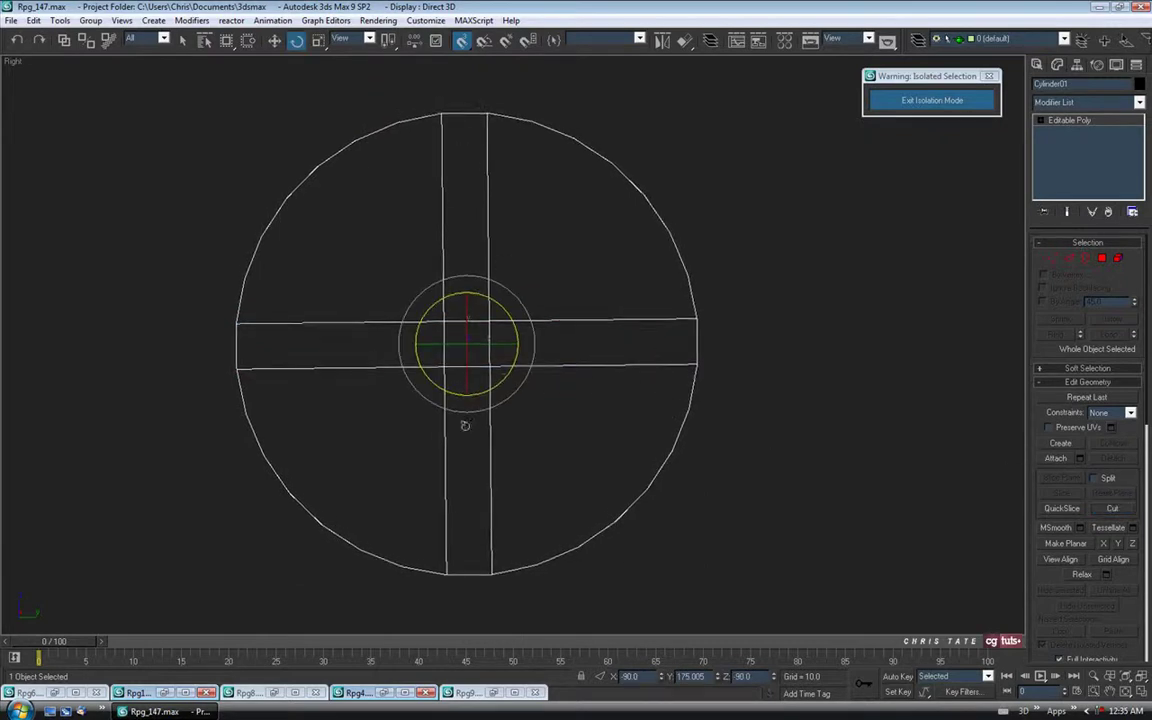
# Select the eight cut edges running from the cap's centre square to its rim and connect them with new edges
pyautogui.hotkey('alt', 'w')
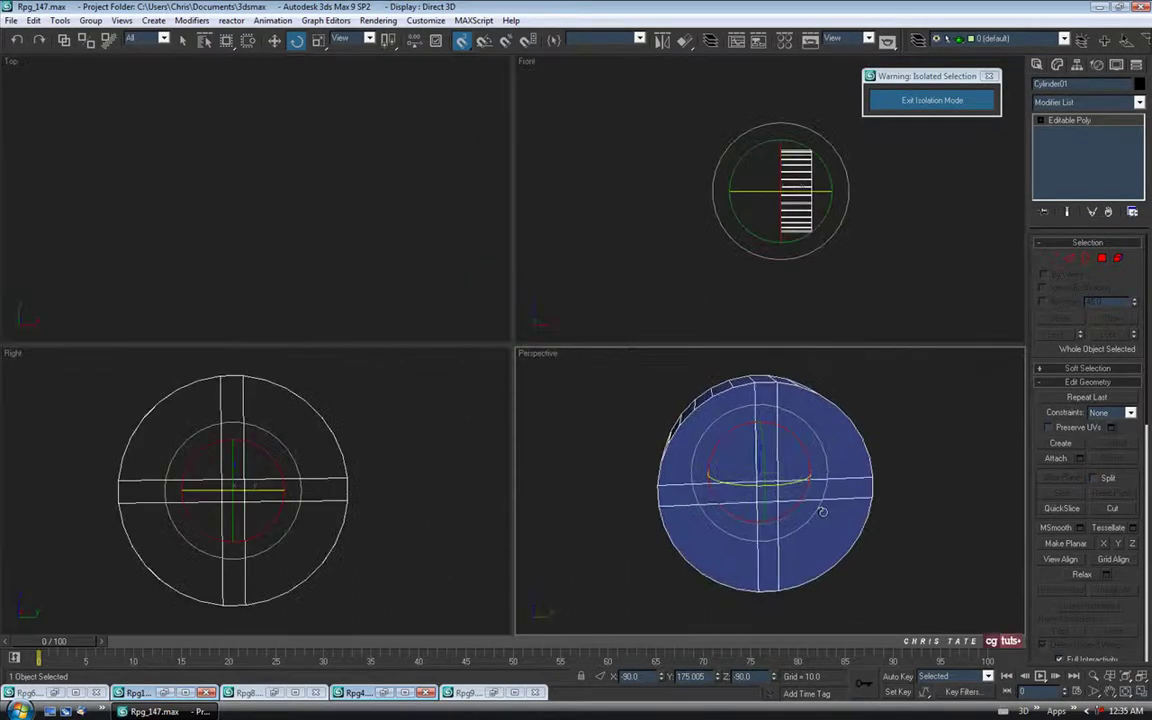
pyautogui.click(1143, 692)
pyautogui.keyDown('alt'); pyautogui.moveTo(590, 449); pyautogui.dragTo(613, 411, button='middle'); pyautogui.keyUp('alt')
pyautogui.moveTo(600, 410); pyautogui.dragTo(557, 368)
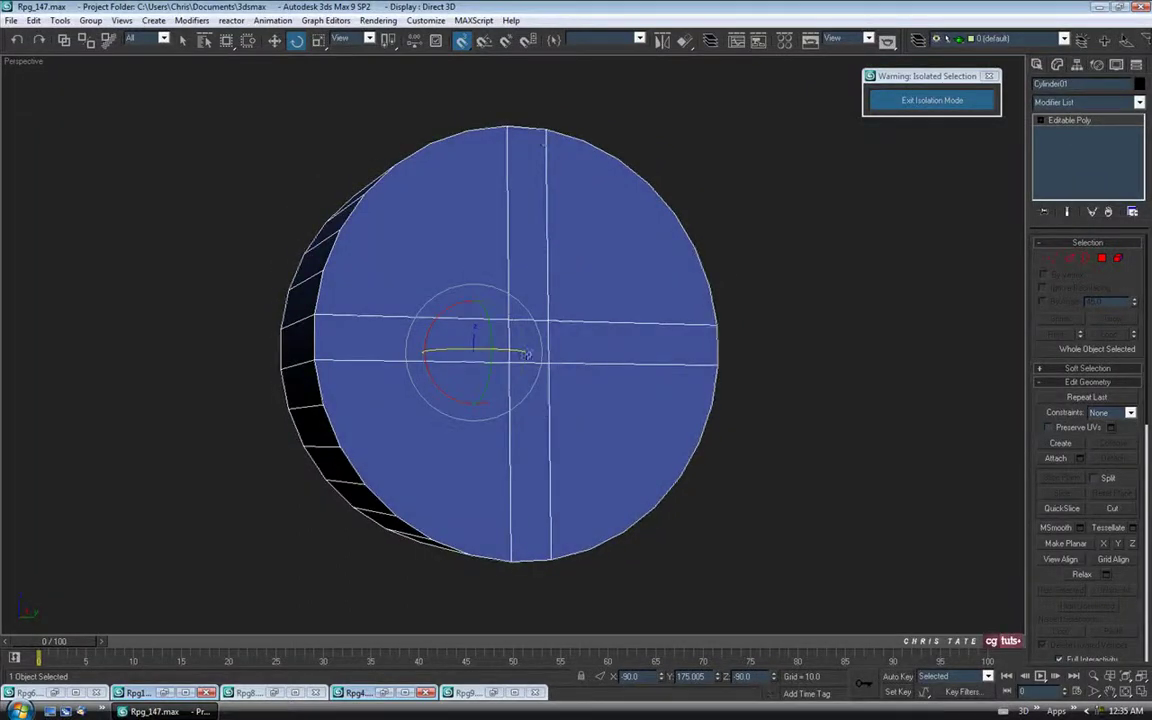
pyautogui.click(1069, 259)
pyautogui.keyDown('alt'); pyautogui.moveTo(745, 475); pyautogui.dragTo(685, 470, button='middle'); pyautogui.keyUp('alt')
pyautogui.click(730, 267)
pyautogui.click(578, 321)
pyautogui.keyDown('ctrl'); pyautogui.moveTo(481, 242); pyautogui.dragTo(546, 246); pyautogui.keyUp('ctrl')
pyautogui.keyDown('ctrl'); pyautogui.moveTo(365, 309); pyautogui.dragTo(374, 417); pyautogui.keyUp('ctrl')
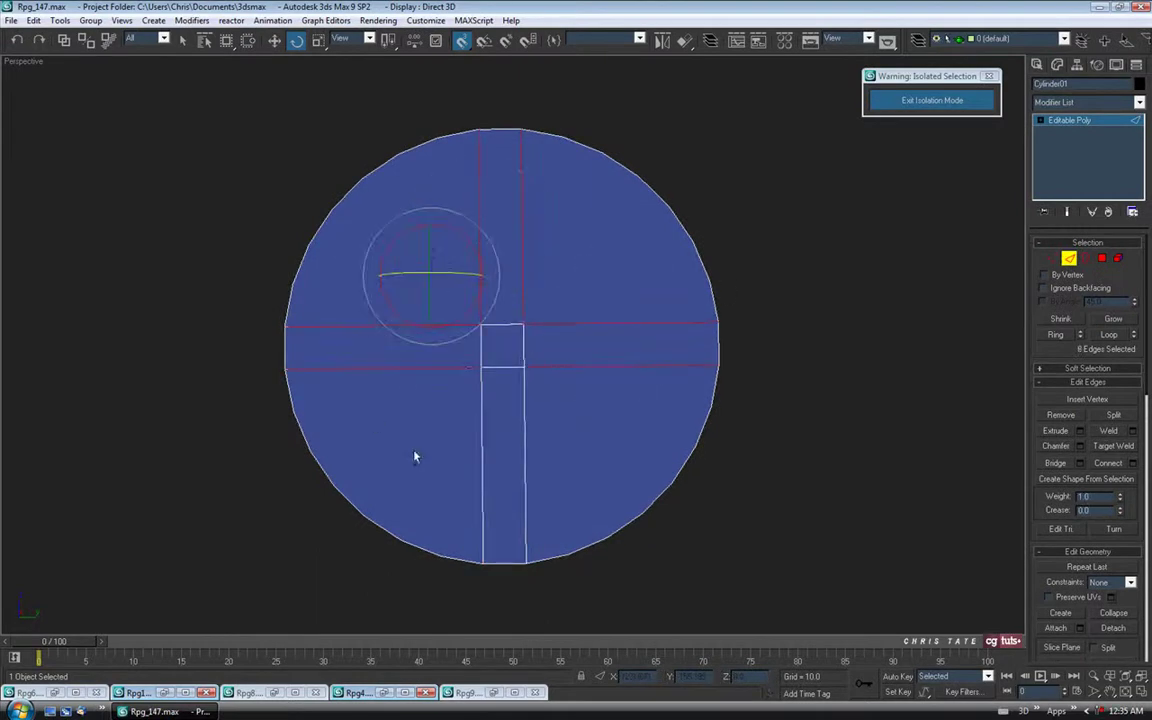
pyautogui.hotkey('alt', 'l')
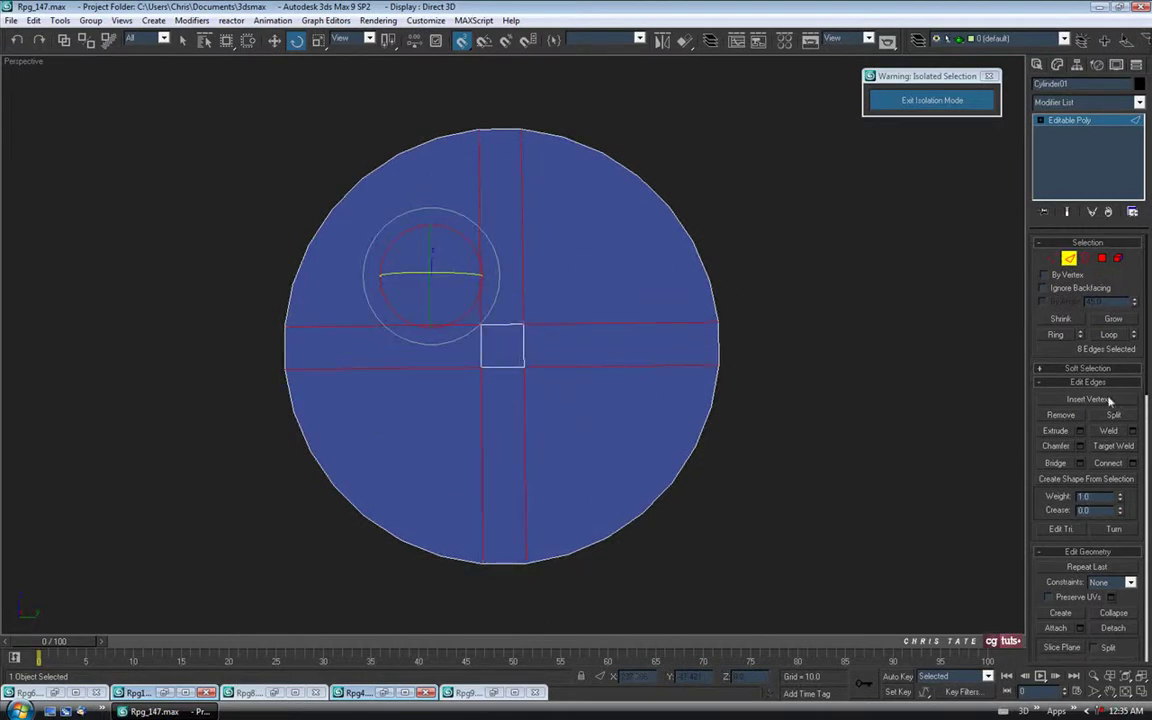
pyautogui.click(1107, 463)
# Select the five polygons forming the cross inside the connected edge ring on the cap
pyautogui.keyDown('alt'); pyautogui.moveTo(589, 434); pyautogui.dragTo(626, 369, button='middle'); pyautogui.keyUp('alt')
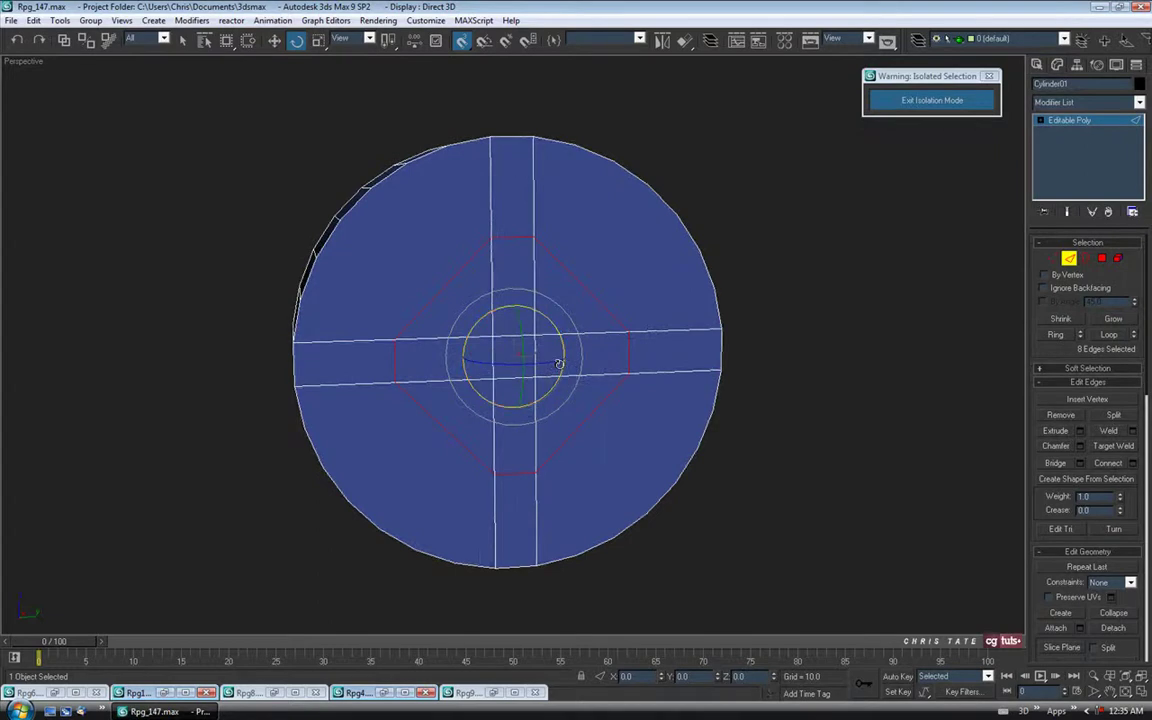
pyautogui.scroll(3, 593, 371)
pyautogui.keyDown('alt'); pyautogui.moveTo(593, 371); pyautogui.dragTo(660, 399, button='middle'); pyautogui.keyUp('alt')
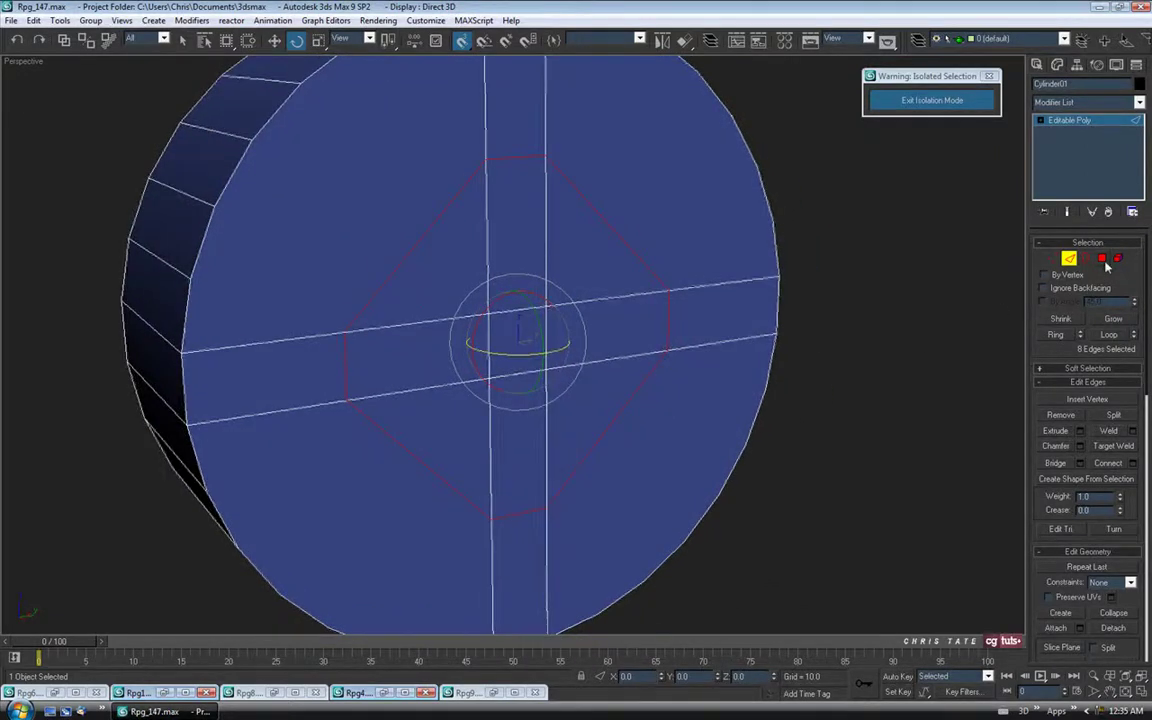
pyautogui.click(1102, 259)
pyautogui.click(182, 39)
pyautogui.click(494, 238)
pyautogui.keyDown('ctrl'); pyautogui.click(515, 335); pyautogui.keyUp('ctrl')
pyautogui.keyDown('ctrl'); pyautogui.click(458, 345); pyautogui.keyUp('ctrl')
pyautogui.keyDown('ctrl'); pyautogui.click(563, 340); pyautogui.keyUp('ctrl')
pyautogui.keyDown('ctrl'); pyautogui.click(512, 395); pyautogui.keyUp('ctrl')
pyautogui.keyDown('alt'); pyautogui.moveTo(576, 501); pyautogui.dragTo(577, 423, button='middle'); pyautogui.keyUp('alt')
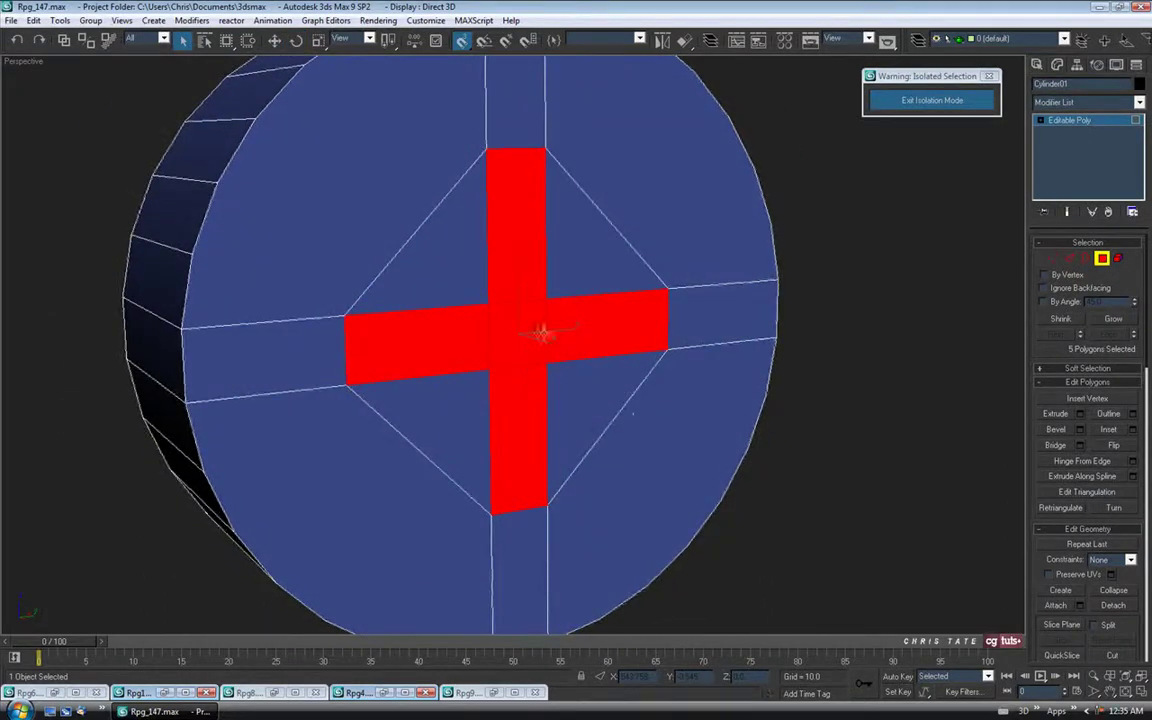
# Bevel the selected cross polygons inward as a group with height -1.0 and outline amount -0.1
pyautogui.click(1079, 429)
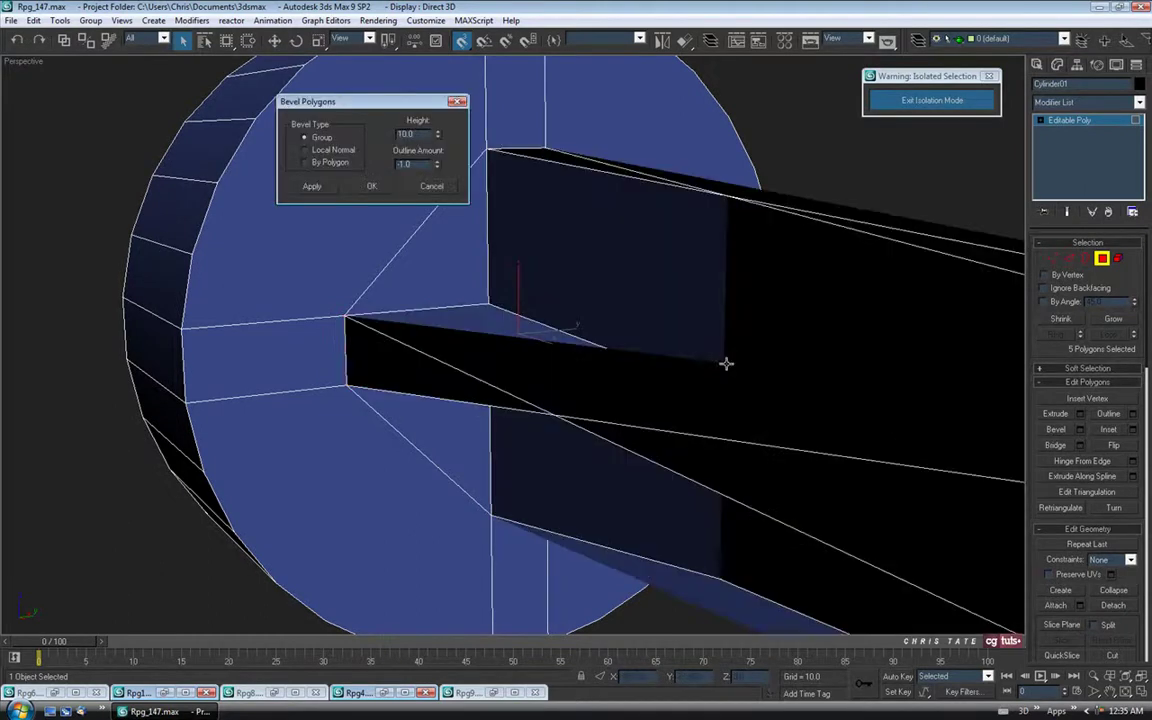
pyautogui.moveTo(437, 134); pyautogui.dragTo(435, 212)
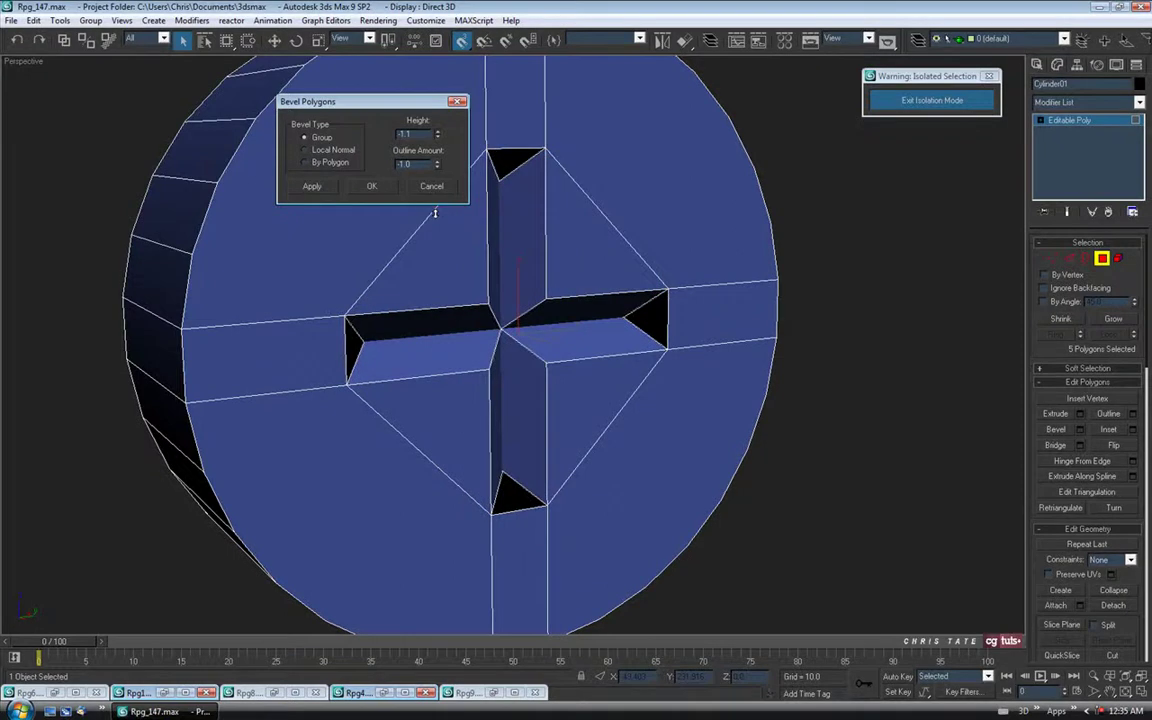
pyautogui.moveTo(437, 167); pyautogui.dragTo(430, 97)
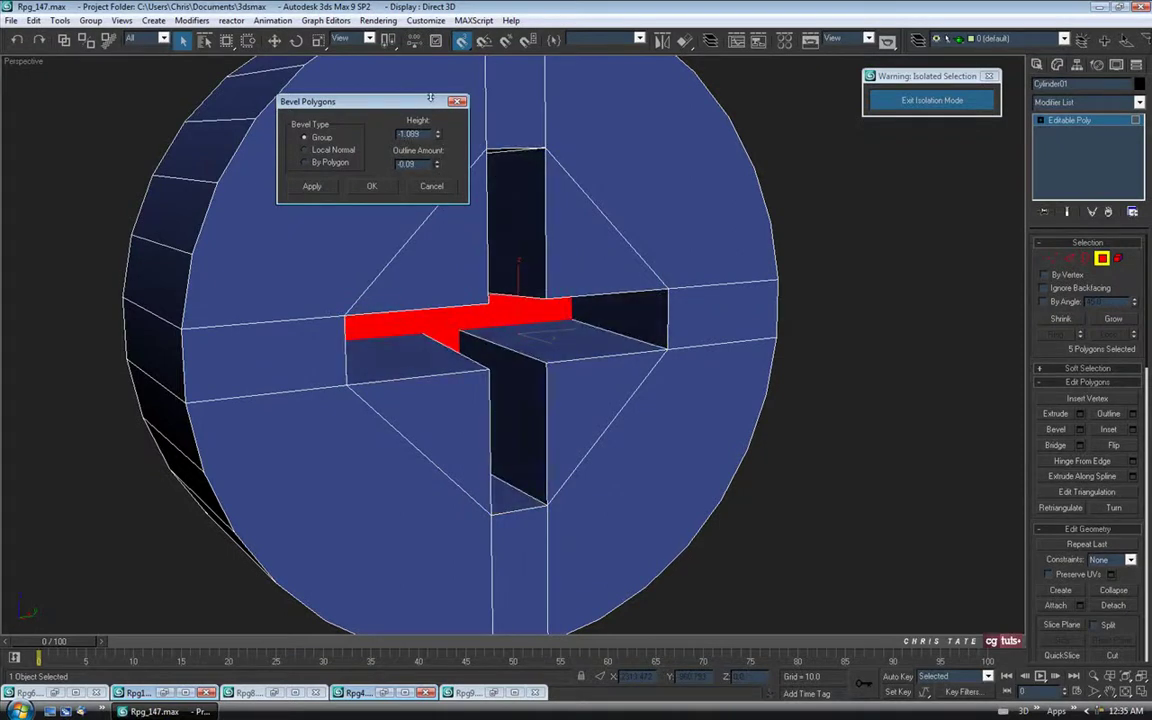
pyautogui.keyDown('alt'); pyautogui.moveTo(553, 323); pyautogui.dragTo(499, 293, button='middle'); pyautogui.keyUp('alt')
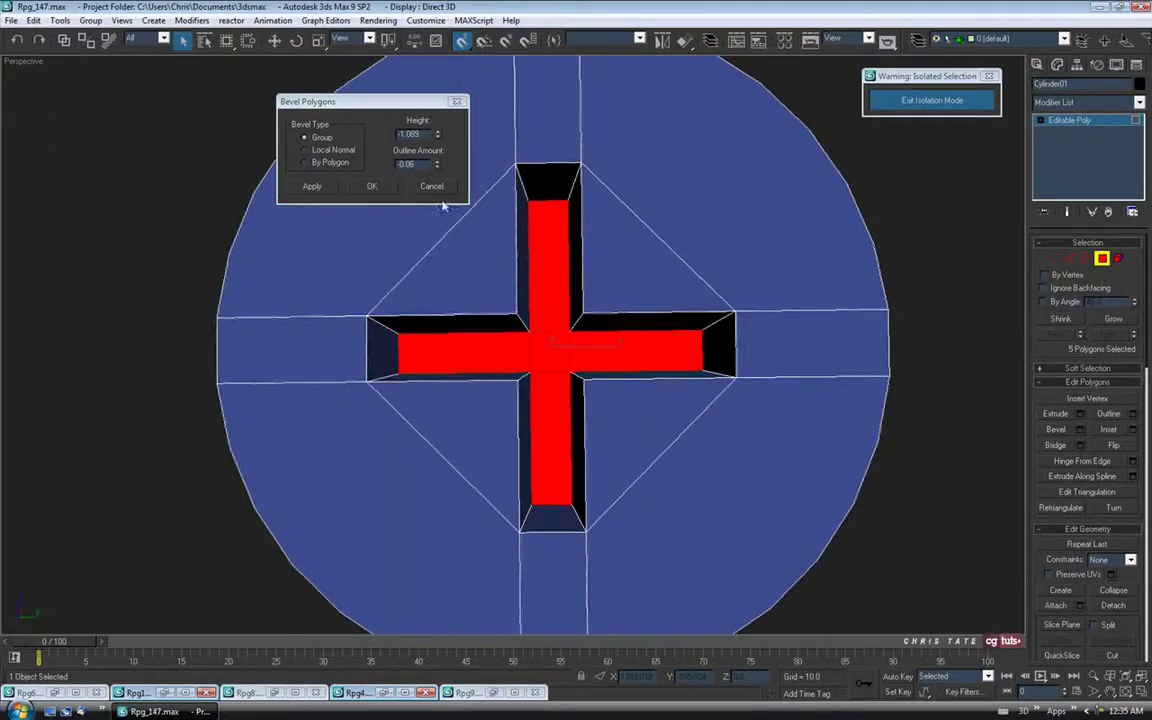
pyautogui.write('-1.0')
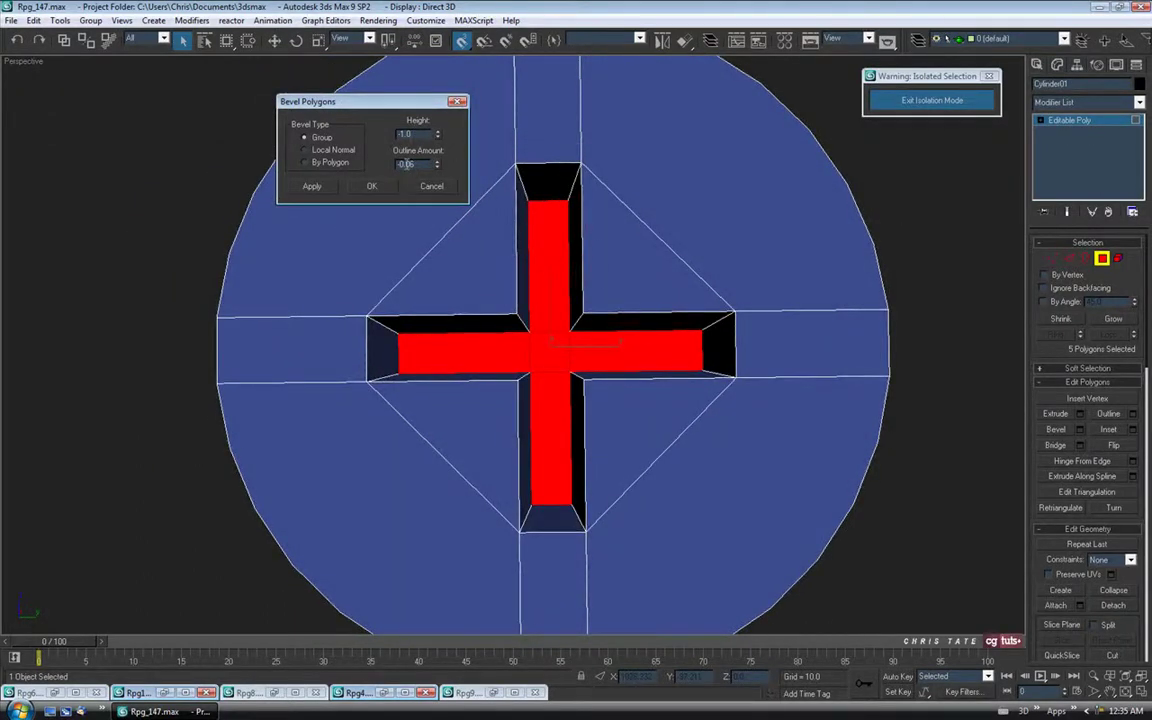
pyautogui.moveTo(439, 167); pyautogui.dragTo(441, 172)
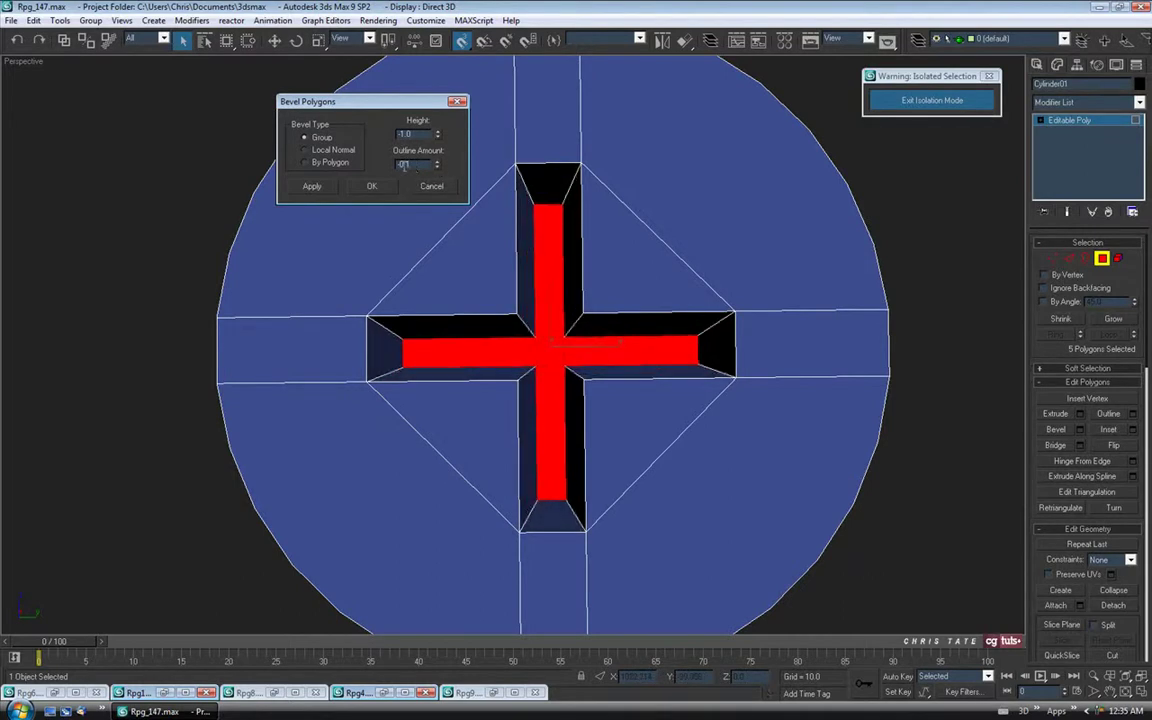
pyautogui.keyDown('alt'); pyautogui.moveTo(545, 318); pyautogui.dragTo(494, 307, button='middle'); pyautogui.keyUp('alt')
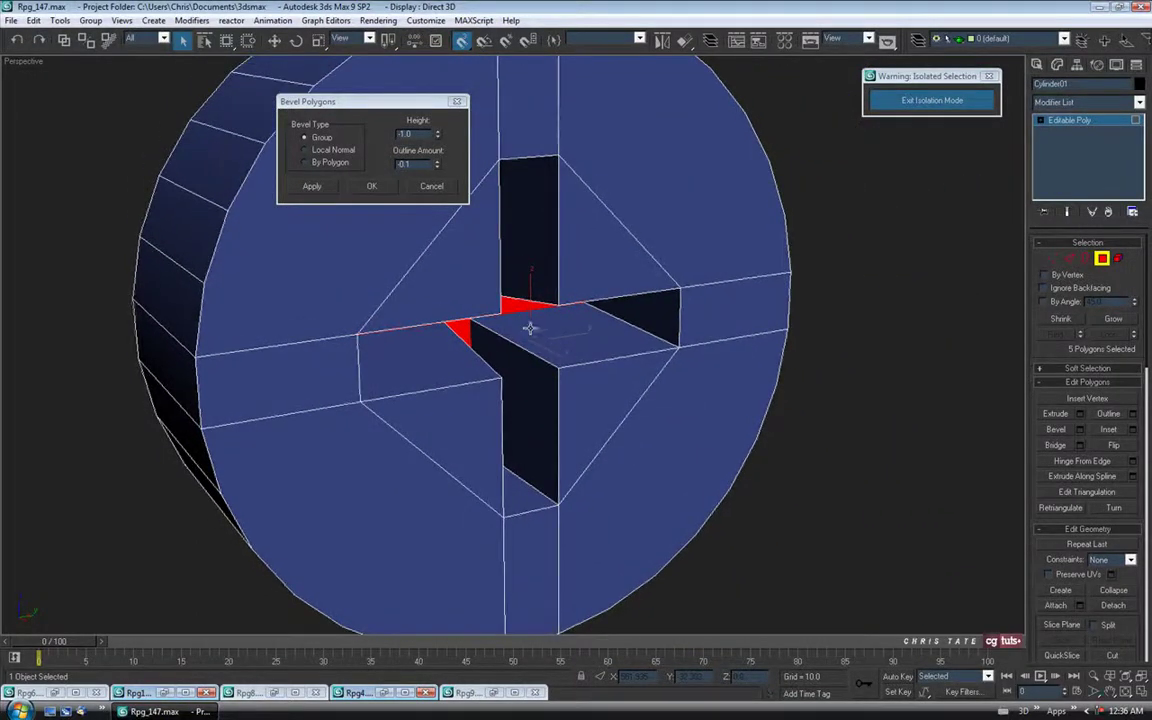
pyautogui.keyDown('alt'); pyautogui.moveTo(599, 352); pyautogui.dragTo(423, 232, button='middle'); pyautogui.keyUp('alt')
pyautogui.click(369, 188)
pyautogui.scroll(-5, 600, 320)
pyautogui.keyDown('alt'); pyautogui.moveTo(617, 327); pyautogui.dragTo(597, 320, button='middle'); pyautogui.keyUp('alt')
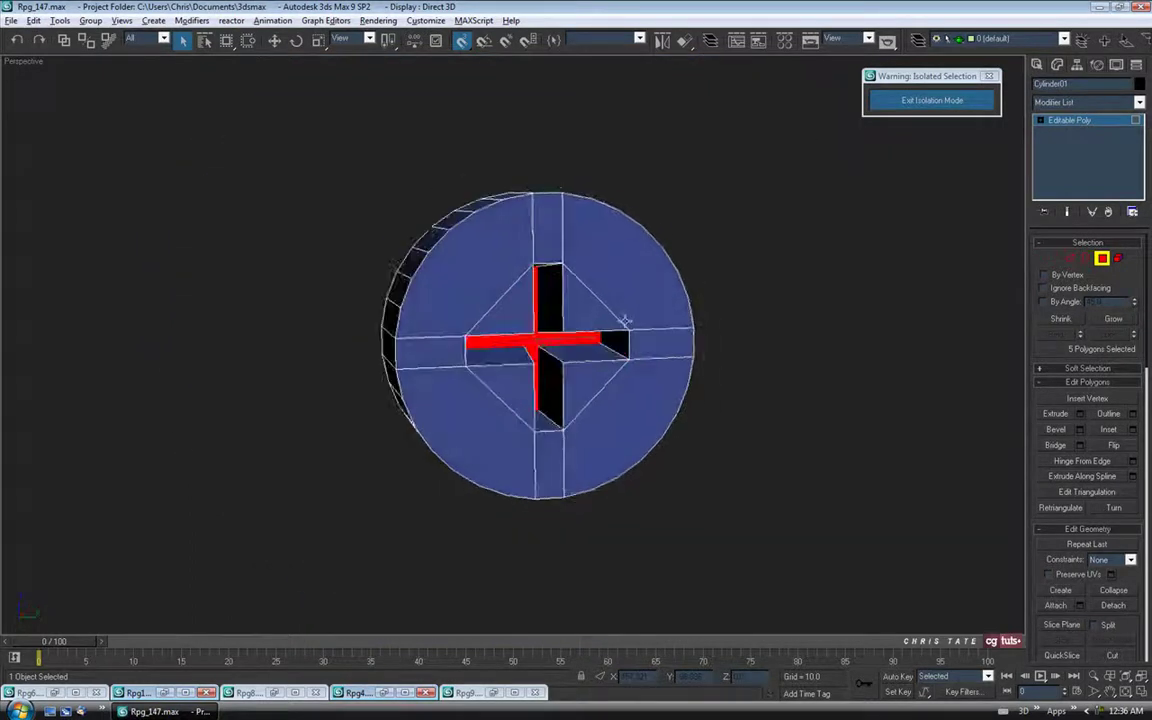
pyautogui.scroll(3, 652, 350)
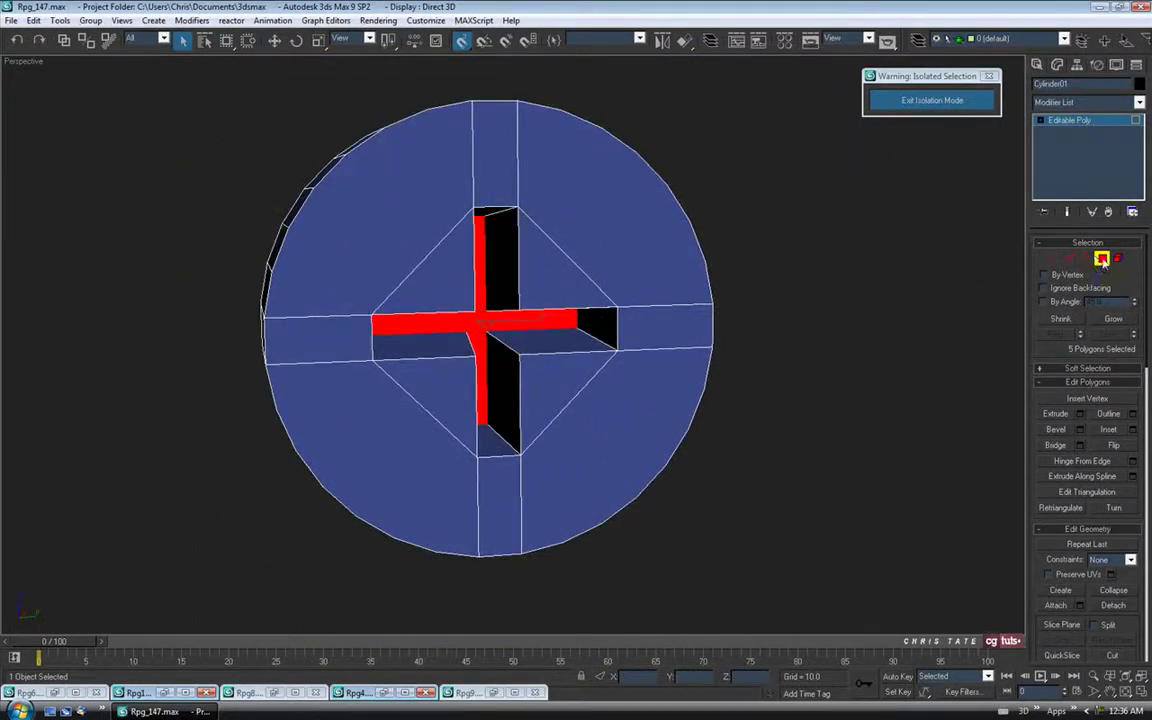
# In the Right view, box-select all edges in and around the cross recess and its surrounding diagonals
pyautogui.click(1101, 258)
pyautogui.keyDown('alt'); pyautogui.moveTo(522, 296); pyautogui.dragTo(527, 207, button='middle'); pyautogui.keyUp('alt')
pyautogui.moveTo(678, 309)
pyautogui.keyDown('alt'); pyautogui.mouseDown(button='middle')
pyautogui.moveTo(697, 327)
pyautogui.moveTo(678, 317)
pyautogui.mouseUp(button='middle'); pyautogui.keyUp('alt')
pyautogui.hotkey('alt', 'w')
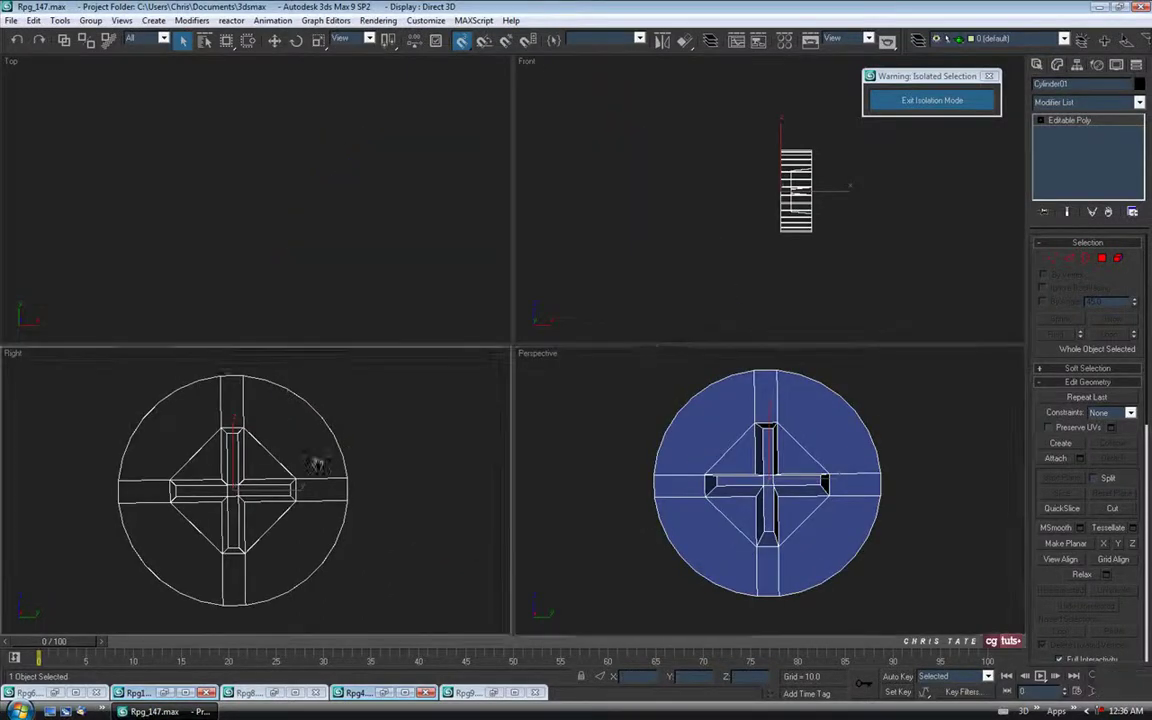
pyautogui.click(1141, 692)
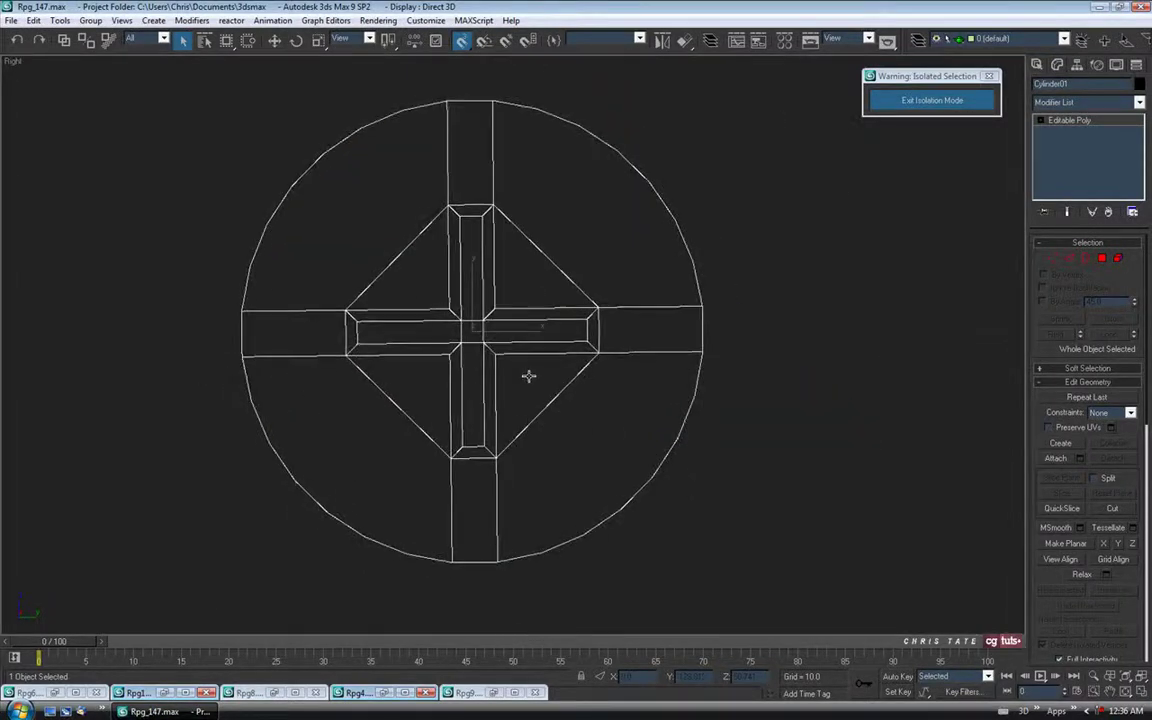
pyautogui.click(1069, 258)
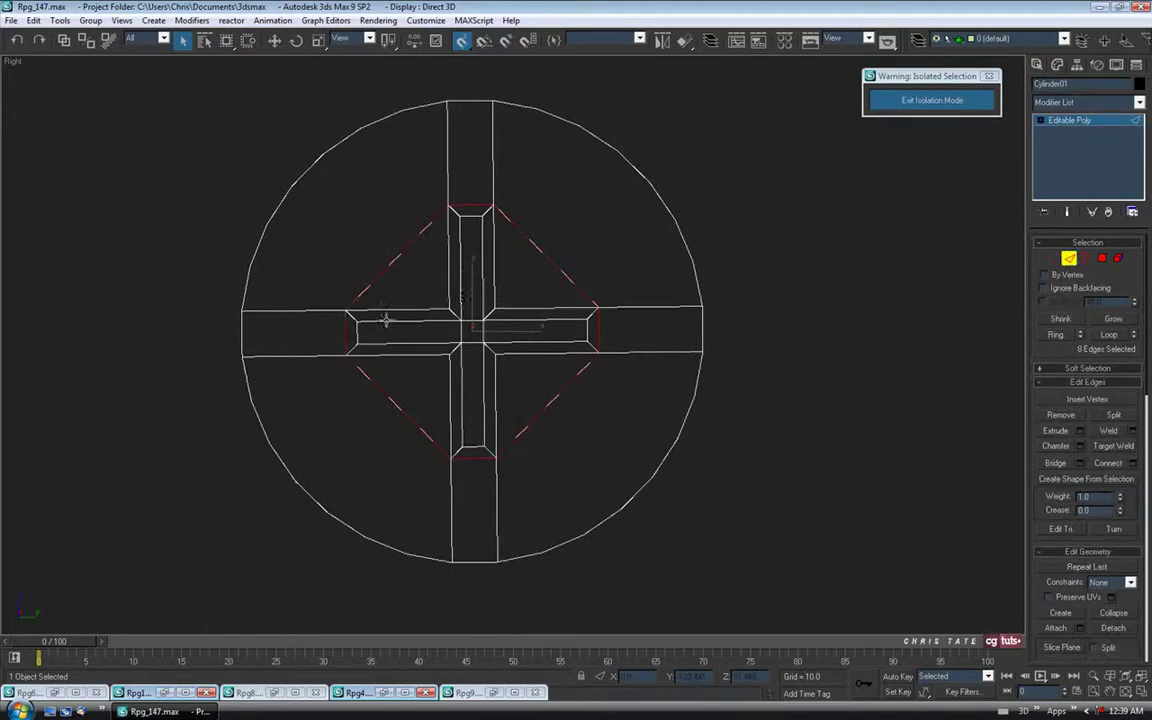
pyautogui.moveTo(333, 183); pyautogui.dragTo(610, 477)
pyautogui.moveTo(506, 382); pyautogui.dragTo(495, 395, button='middle')
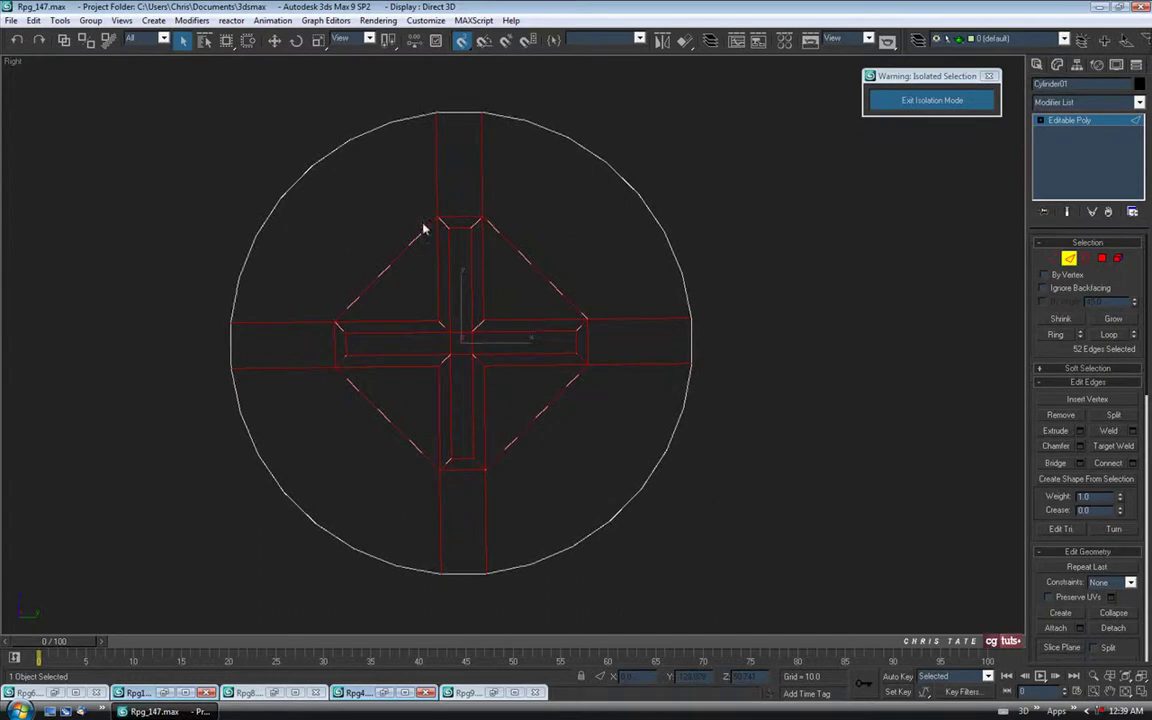
# Deselect the edges running from the cross ends to the rim and the four diagonals, keeping only the recess edges
pyautogui.keyDown('alt'); pyautogui.moveTo(408, 167); pyautogui.dragTo(544, 177); pyautogui.keyUp('alt')
pyautogui.keyDown('alt'); pyautogui.moveTo(619, 286); pyautogui.dragTo(625, 426); pyautogui.keyUp('alt')
pyautogui.keyDown('alt'); pyautogui.moveTo(498, 525); pyautogui.dragTo(424, 520); pyautogui.keyUp('alt')
pyautogui.keyDown('alt'); pyautogui.moveTo(301, 291); pyautogui.dragTo(303, 380); pyautogui.keyUp('alt')
pyautogui.keyDown('alt'); pyautogui.moveTo(345, 267); pyautogui.dragTo(380, 295); pyautogui.keyUp('alt')
pyautogui.keyDown('alt'); pyautogui.moveTo(580, 248); pyautogui.dragTo(532, 290); pyautogui.keyUp('alt')
pyautogui.keyDown('alt'); pyautogui.moveTo(372, 380); pyautogui.dragTo(391, 449); pyautogui.keyUp('alt')
pyautogui.keyDown('alt'); pyautogui.moveTo(505, 405); pyautogui.dragTo(558, 460); pyautogui.keyUp('alt')
# Chamfer the selected cross recess edges in the Perspective view by 0.04
pyautogui.click(1140, 692)
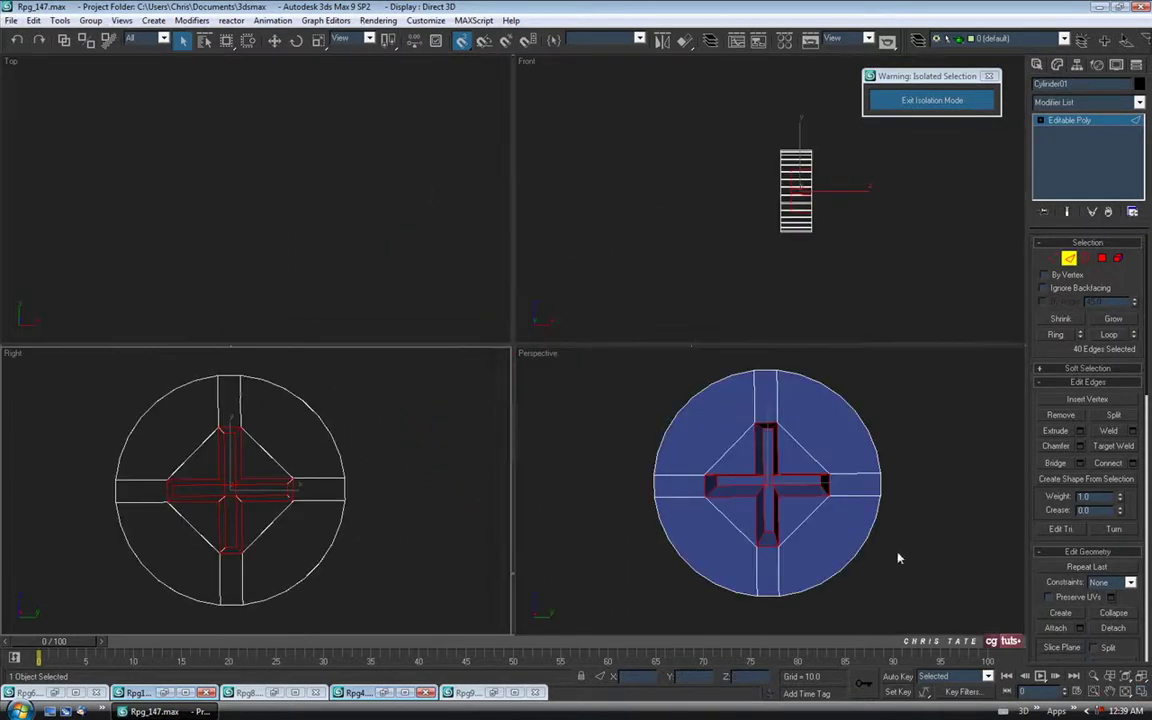
pyautogui.click(1141, 692)
pyautogui.keyDown('alt'); pyautogui.moveTo(568, 380); pyautogui.dragTo(532, 265, button='middle'); pyautogui.keyUp('alt')
pyautogui.keyDown('alt'); pyautogui.moveTo(478, 237); pyautogui.dragTo(782, 423, button='middle'); pyautogui.keyUp('alt')
pyautogui.keyDown('alt'); pyautogui.moveTo(570, 353); pyautogui.dragTo(540, 319, button='middle'); pyautogui.keyUp('alt')
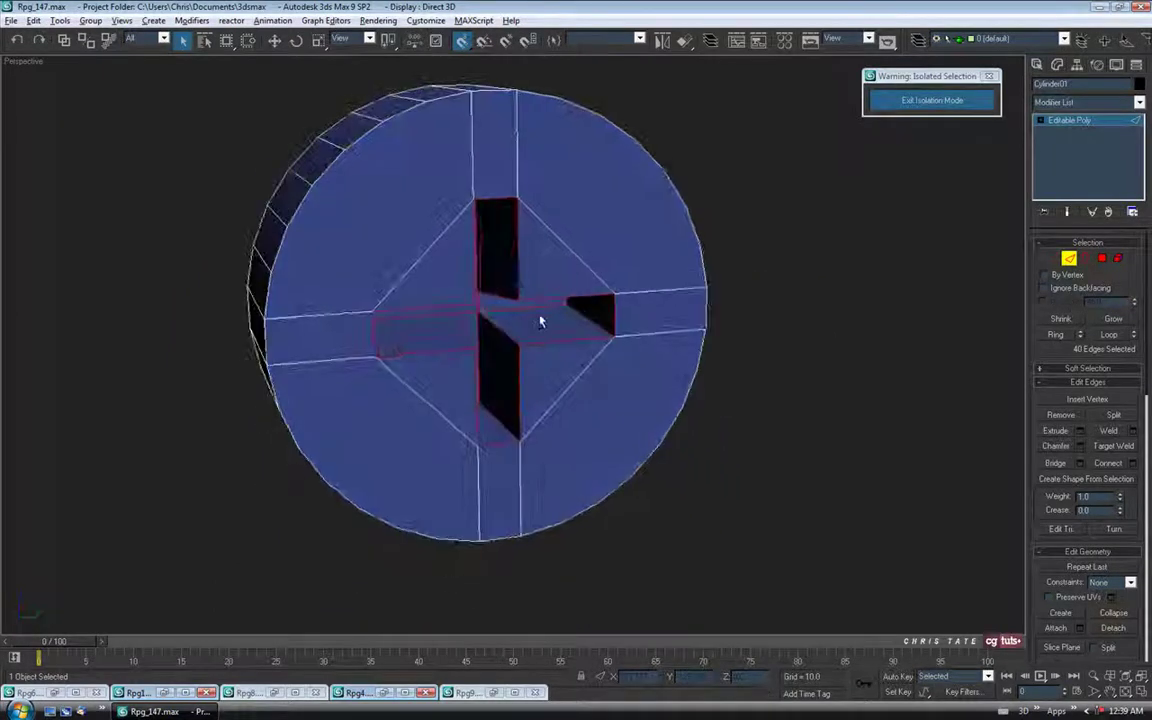
pyautogui.scroll(4, 532, 306)
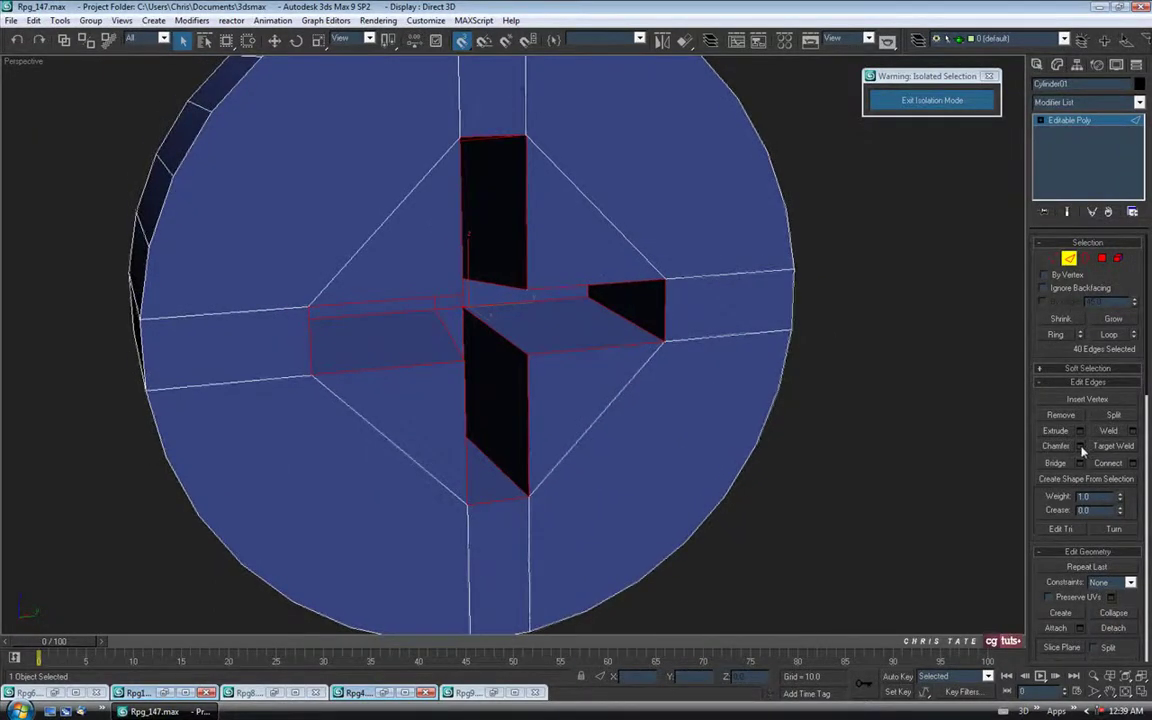
pyautogui.click(1080, 446)
pyautogui.moveTo(344, 138); pyautogui.dragTo(357, 202)
pyautogui.keyDown('alt'); pyautogui.moveTo(466, 357); pyautogui.dragTo(403, 265, button='middle'); pyautogui.keyUp('alt')
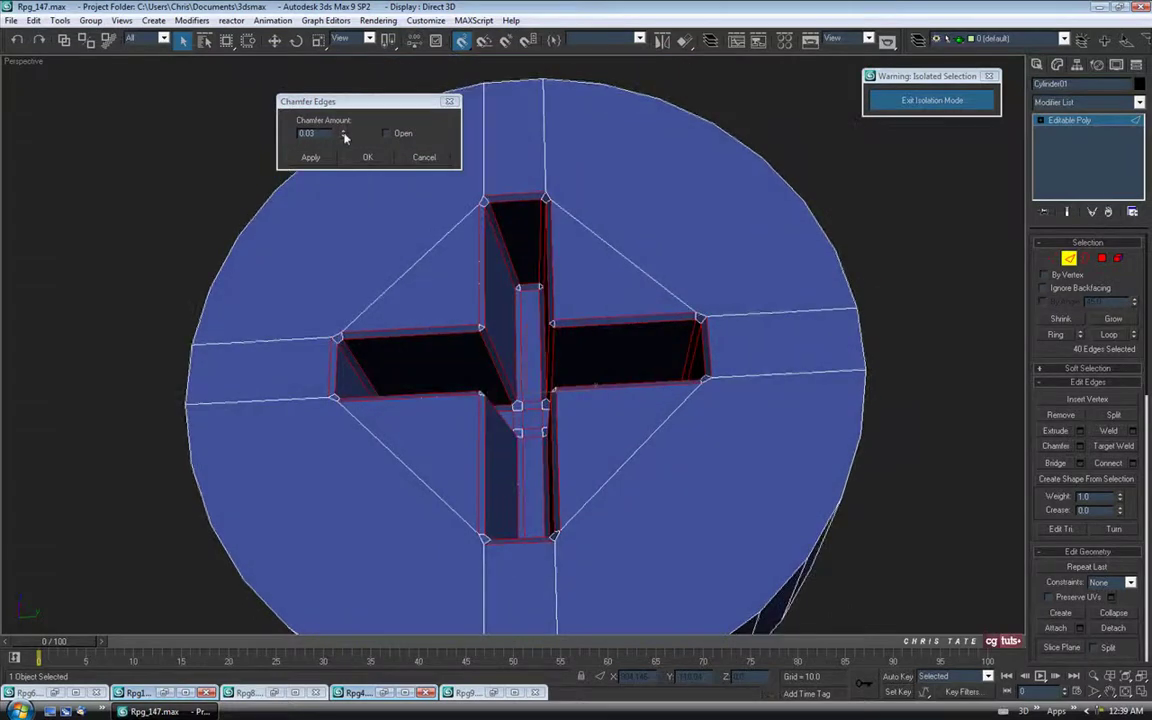
pyautogui.moveTo(344, 137); pyautogui.dragTo(344, 134)
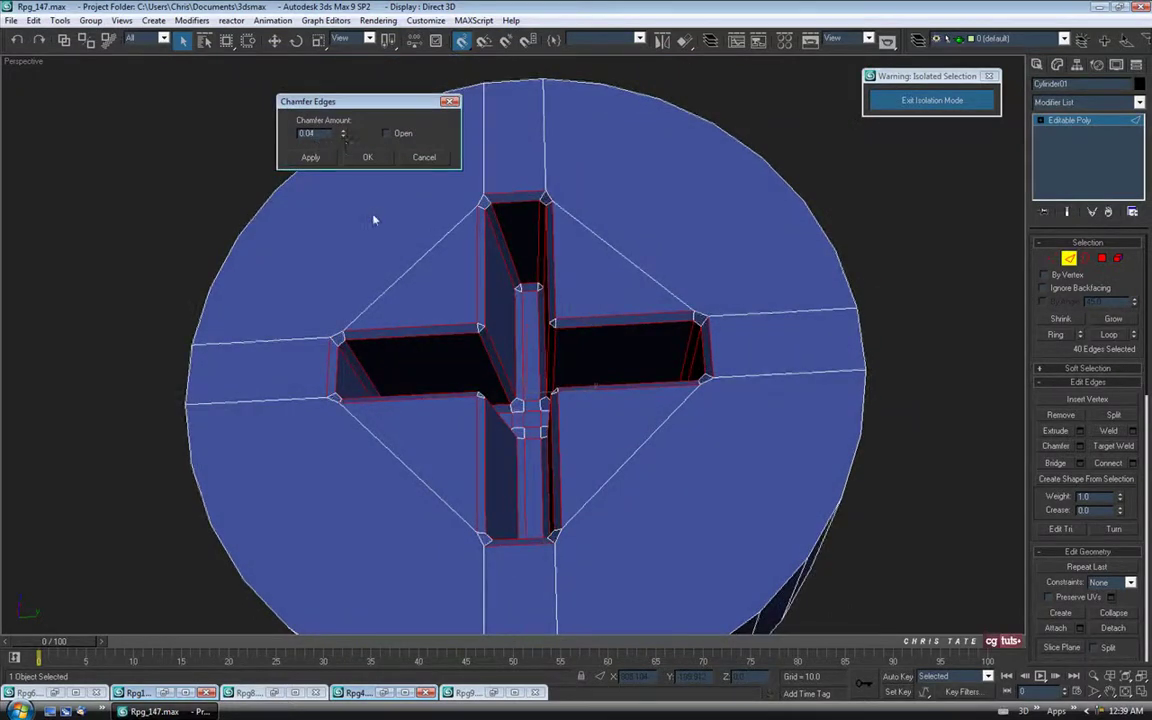
pyautogui.click(368, 158)
# Select the ring of edges around the cylinder's side and convert it through polygons to include both rim loops
pyautogui.keyDown('alt'); pyautogui.moveTo(440, 300); pyautogui.dragTo(405, 240, button='middle'); pyautogui.keyUp('alt')
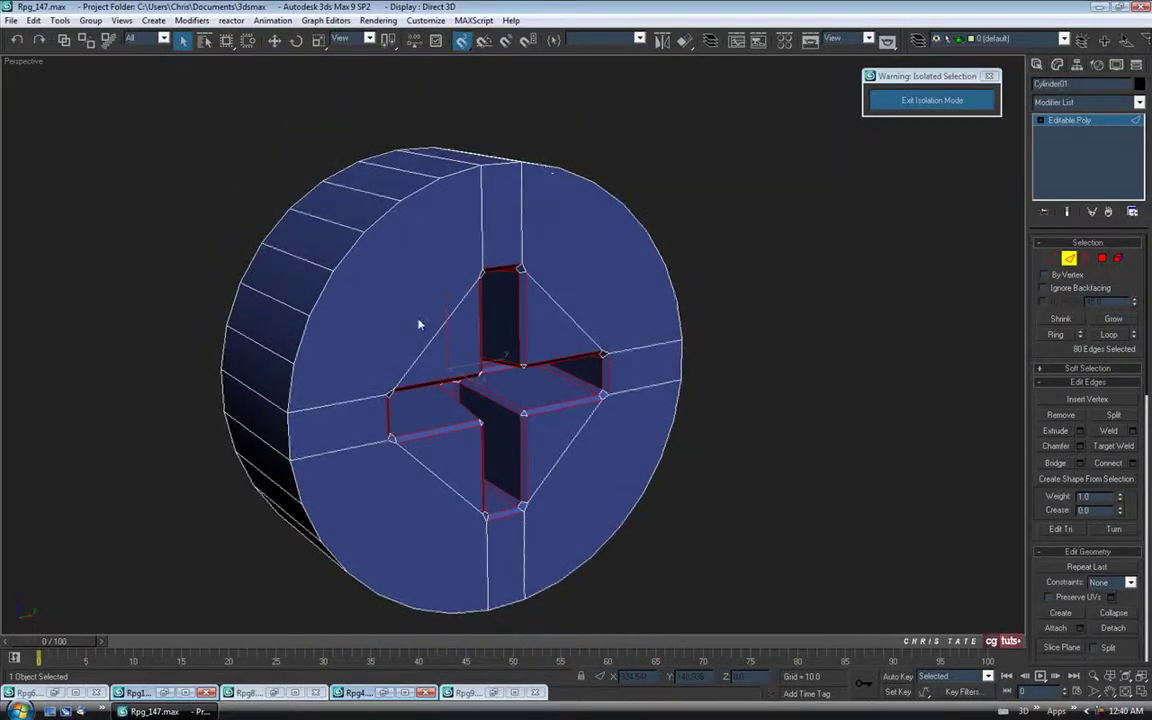
pyautogui.keyDown('alt'); pyautogui.moveTo(410, 335); pyautogui.dragTo(406, 283, button='middle'); pyautogui.keyUp('alt')
pyautogui.click(381, 235)
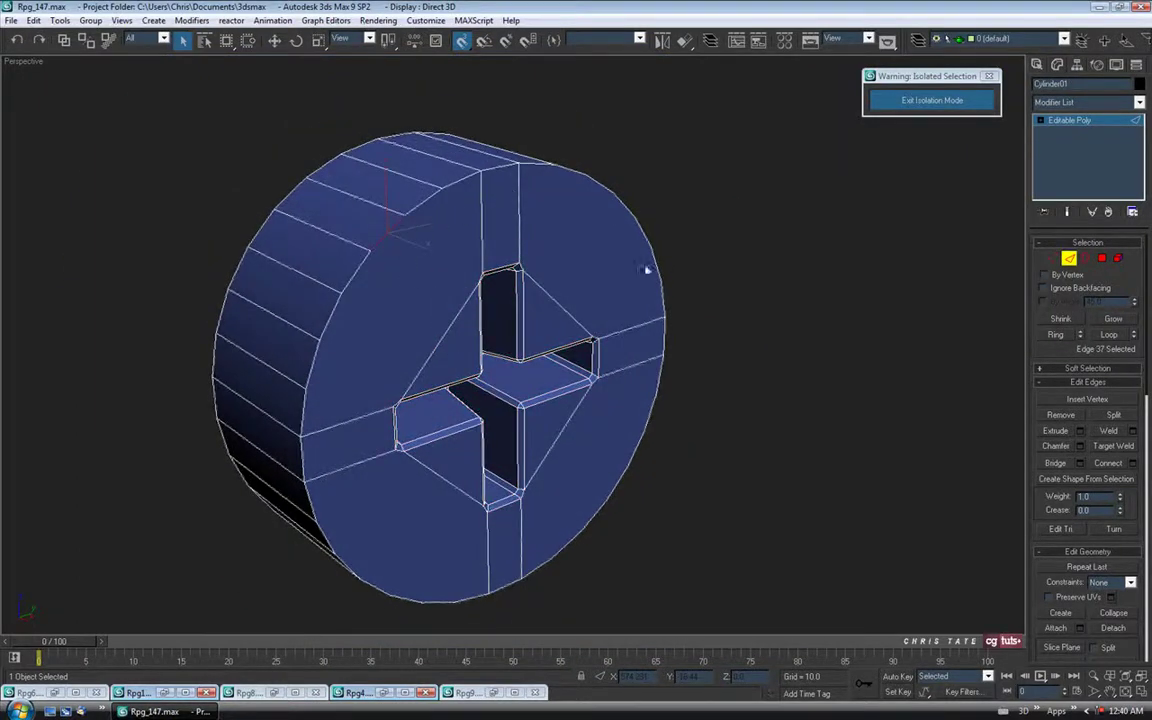
pyautogui.keyDown('alt'); pyautogui.moveTo(574, 380); pyautogui.dragTo(926, 339, button='middle'); pyautogui.keyUp('alt')
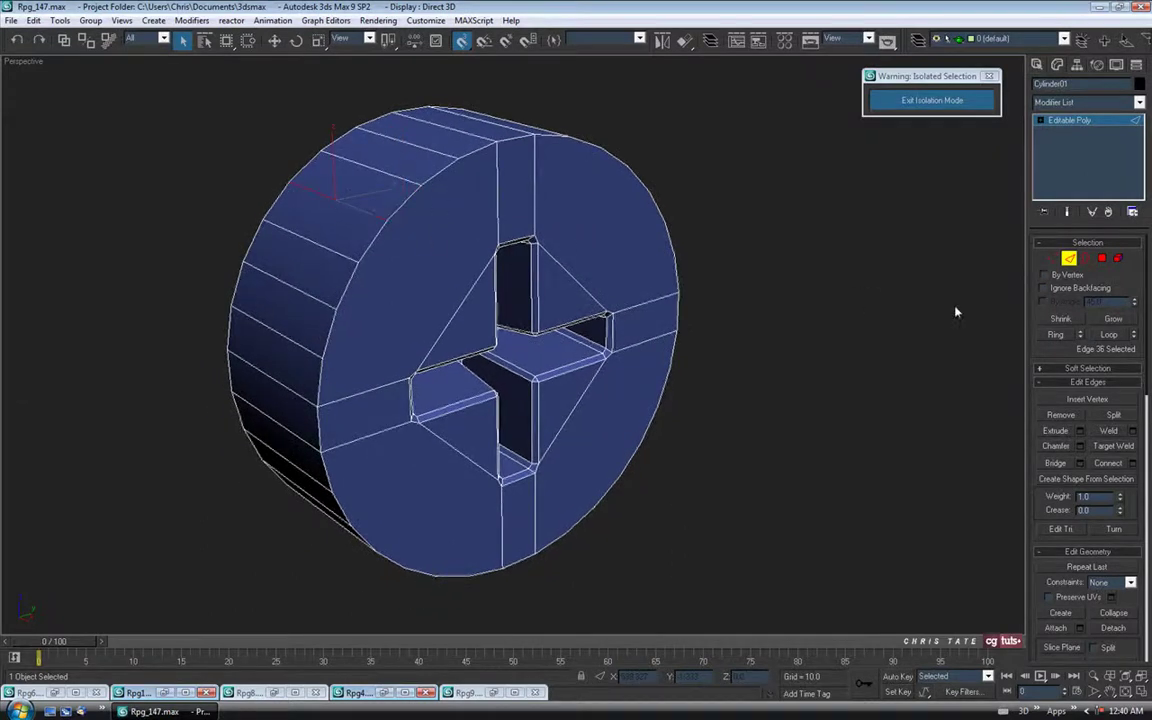
pyautogui.click(1054, 335)
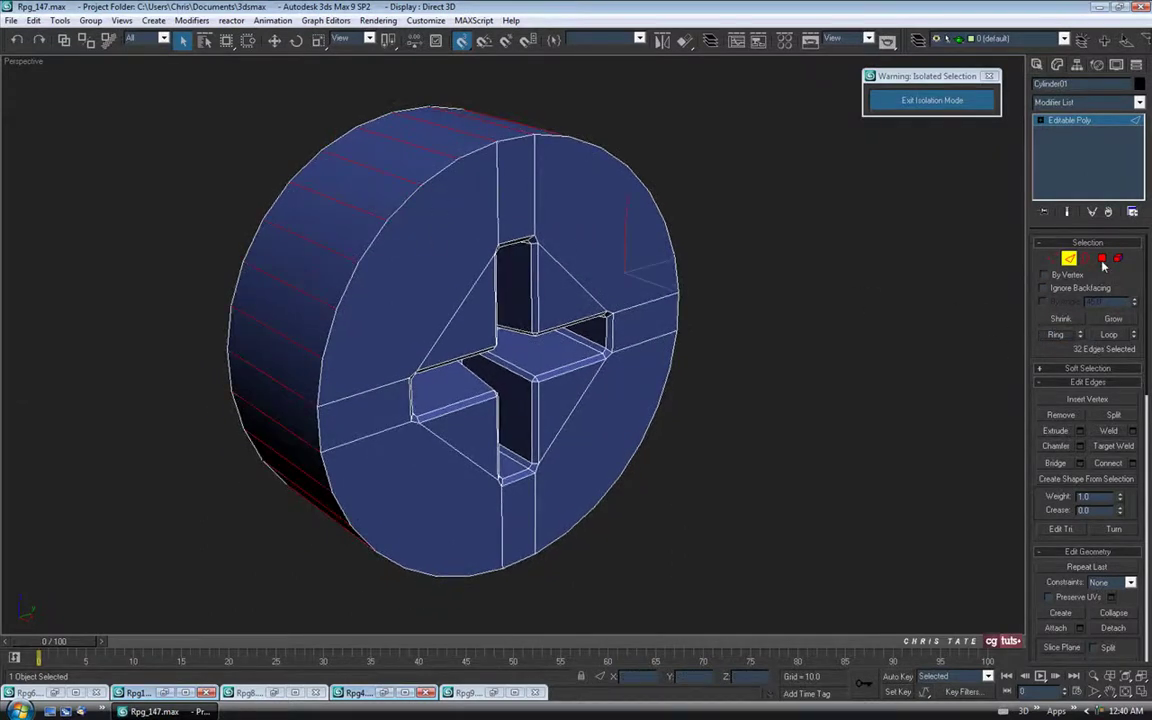
pyautogui.keyDown('ctrl'); pyautogui.click(1103, 260); pyautogui.keyUp('ctrl')
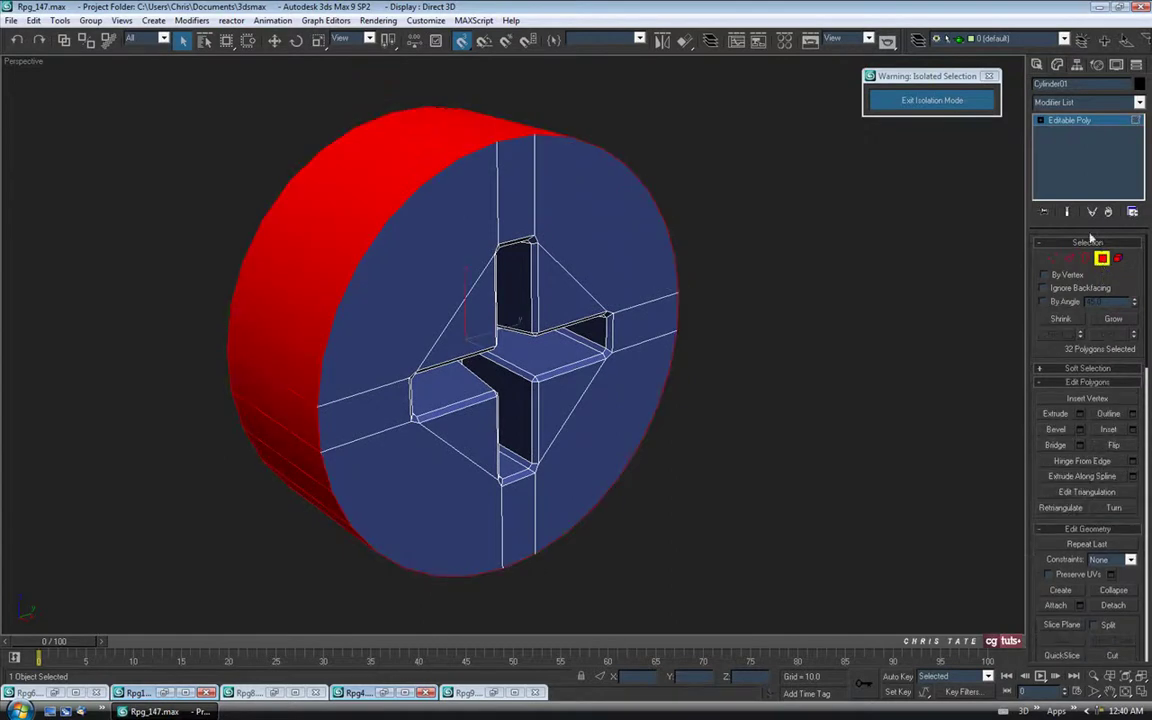
pyautogui.keyDown('ctrl'); pyautogui.click(1069, 259); pyautogui.keyUp('ctrl')
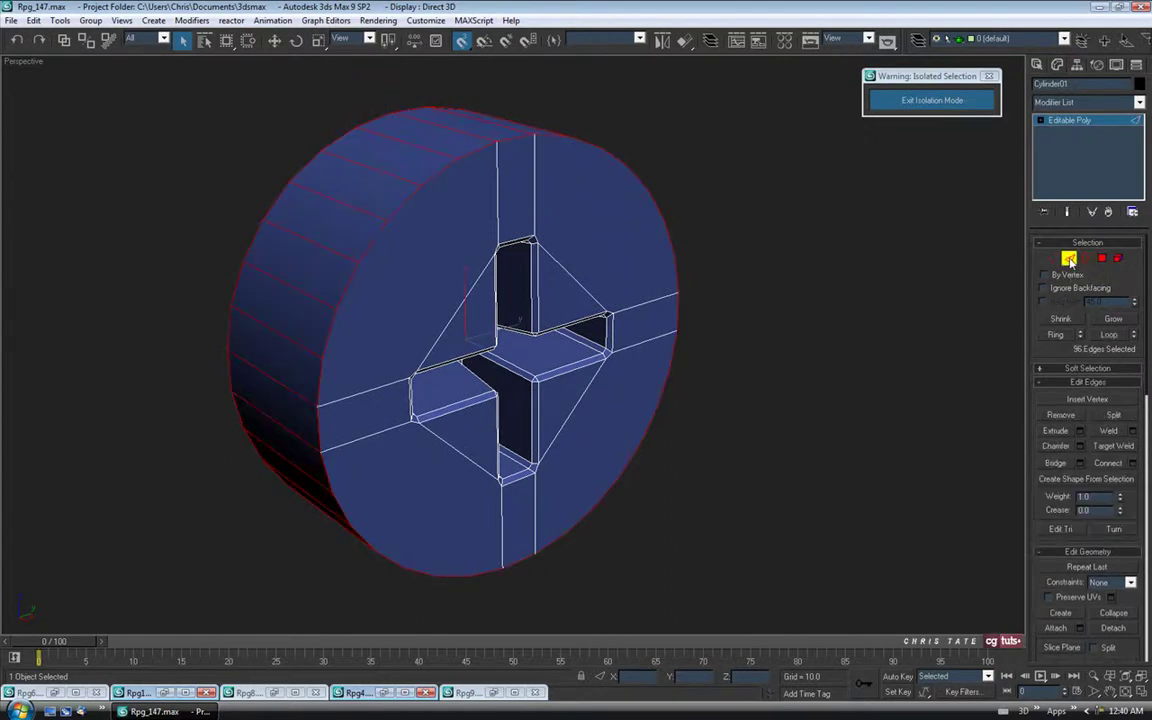
# Deselect the side and rear edges, leaving only the front rim loop selected
pyautogui.keyDown('alt'); pyautogui.moveTo(459, 292); pyautogui.dragTo(592, 345, button='middle'); pyautogui.keyUp('alt')
pyautogui.keyDown('alt'); pyautogui.moveTo(276, 86); pyautogui.dragTo(443, 640); pyautogui.keyUp('alt')
pyautogui.keyDown('alt'); pyautogui.moveTo(520, 560); pyautogui.dragTo(504, 486, button='middle'); pyautogui.keyUp('alt')
pyautogui.moveTo(688, 410)
pyautogui.keyDown('alt'); pyautogui.mouseDown(button='middle')
pyautogui.moveTo(581, 411)
pyautogui.moveTo(617, 478)
pyautogui.moveTo(684, 427)
pyautogui.mouseUp(button='middle'); pyautogui.keyUp('alt')
# Chamfer the front rim edges by 0.1, then chamfer the resulting edges again by 0.02
pyautogui.click(1082, 447)
pyautogui.moveTo(498, 354); pyautogui.dragTo(498, 374, button='middle')
pyautogui.moveTo(347, 134); pyautogui.dragTo(343, 127)
pyautogui.keyDown('alt'); pyautogui.moveTo(418, 242); pyautogui.dragTo(436, 258, button='middle'); pyautogui.keyUp('alt')
pyautogui.click(311, 160)
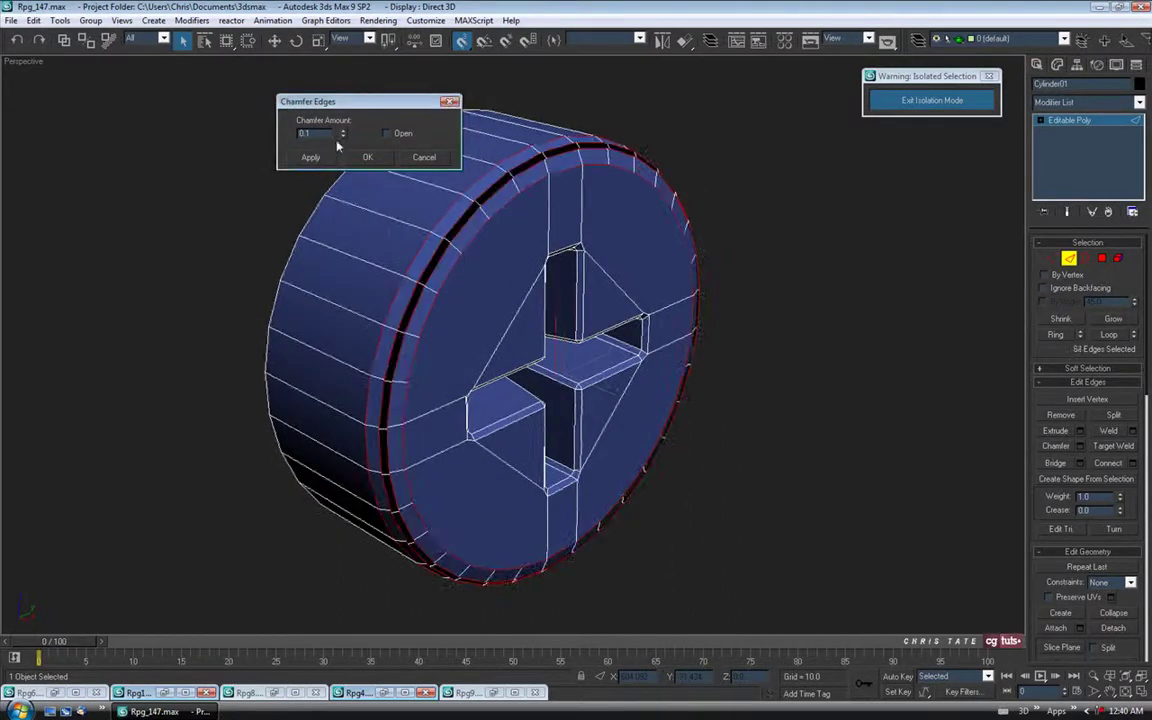
pyautogui.moveTo(343, 139); pyautogui.dragTo(343, 137)
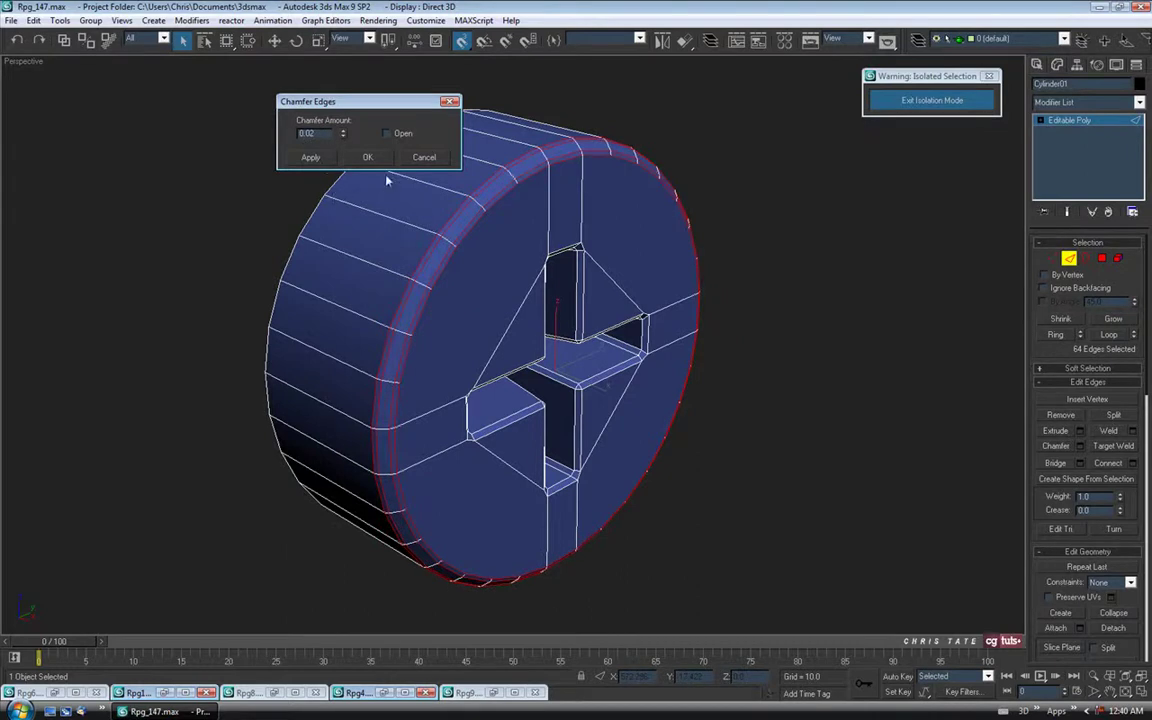
pyautogui.click(368, 158)
# Delete the cylinder's back cap polygon and leave Polygon sub-object mode
pyautogui.keyDown('alt'); pyautogui.moveTo(462, 310); pyautogui.dragTo(640, 357, button='middle'); pyautogui.keyUp('alt')
pyautogui.scroll(-2, 496, 358)
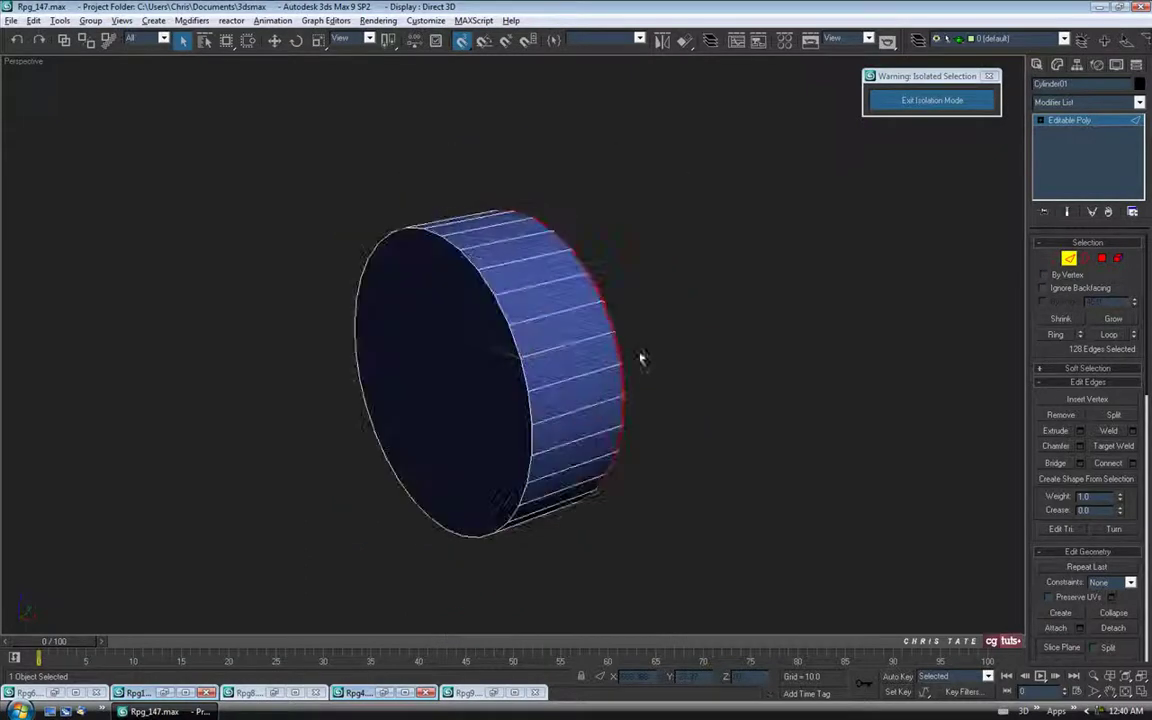
pyautogui.click(1101, 259)
pyautogui.click(440, 394)
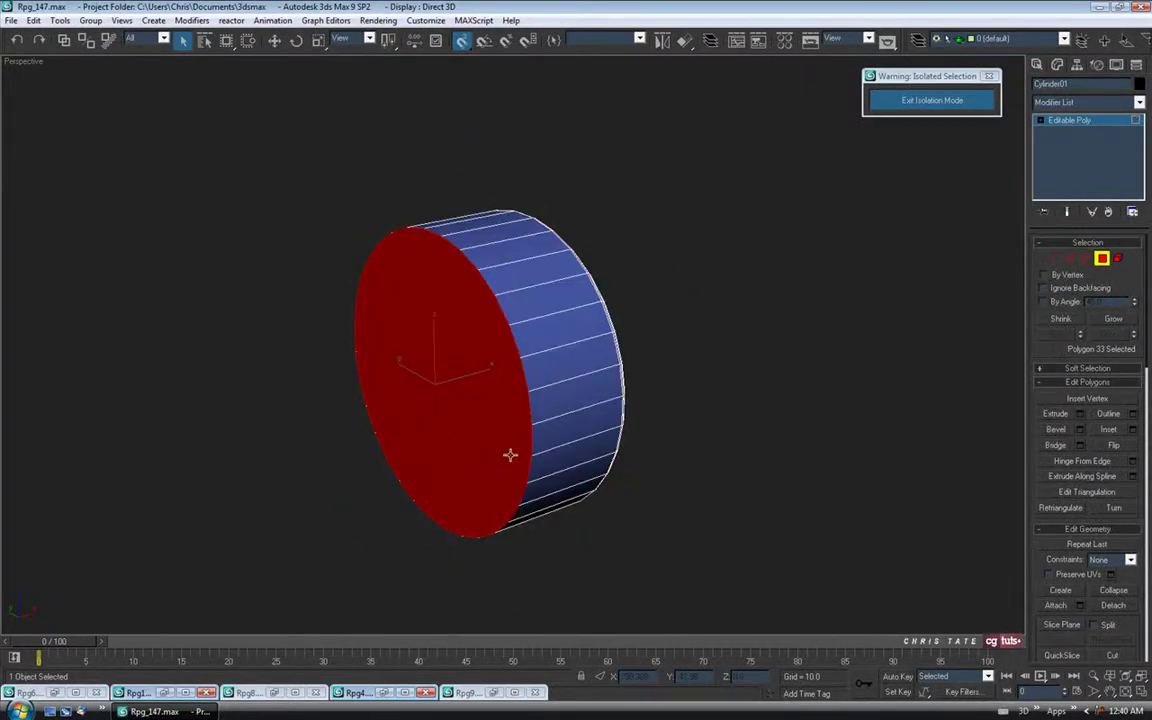
pyautogui.press('Delete')
pyautogui.keyDown('alt'); pyautogui.moveTo(607, 455); pyautogui.dragTo(636, 306, button='middle'); pyautogui.keyUp('alt')
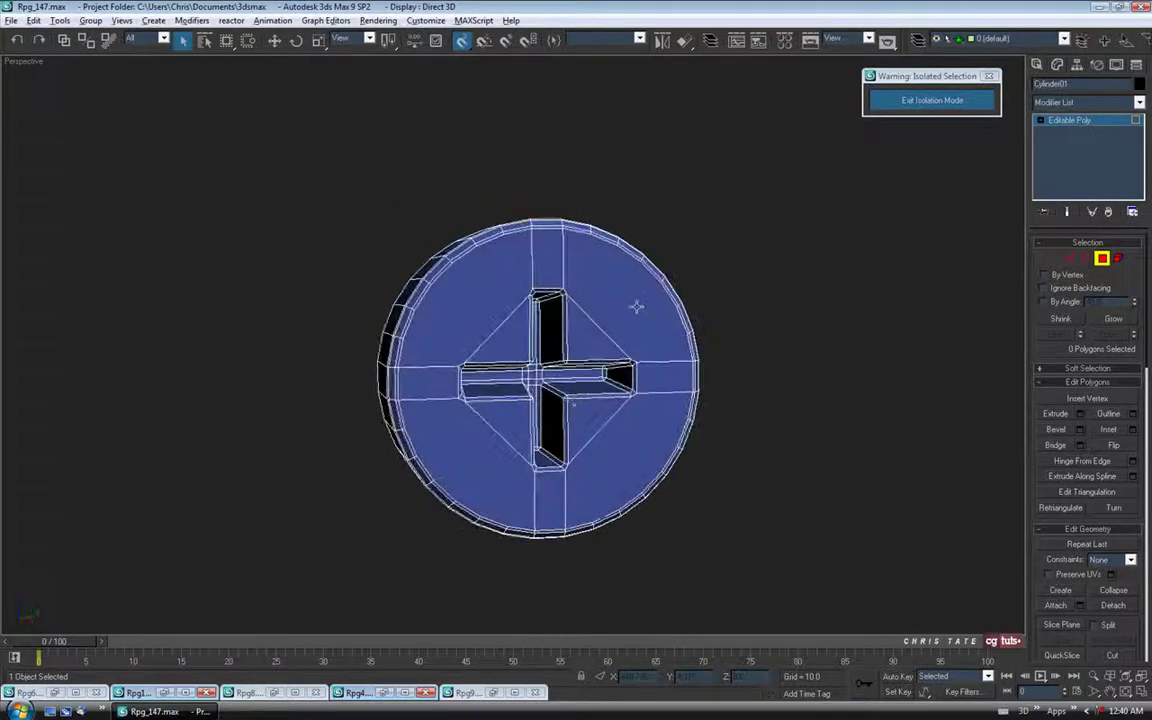
pyautogui.keyDown('alt'); pyautogui.moveTo(594, 482); pyautogui.dragTo(592, 416, button='middle'); pyautogui.keyUp('alt')
pyautogui.click(1101, 259)
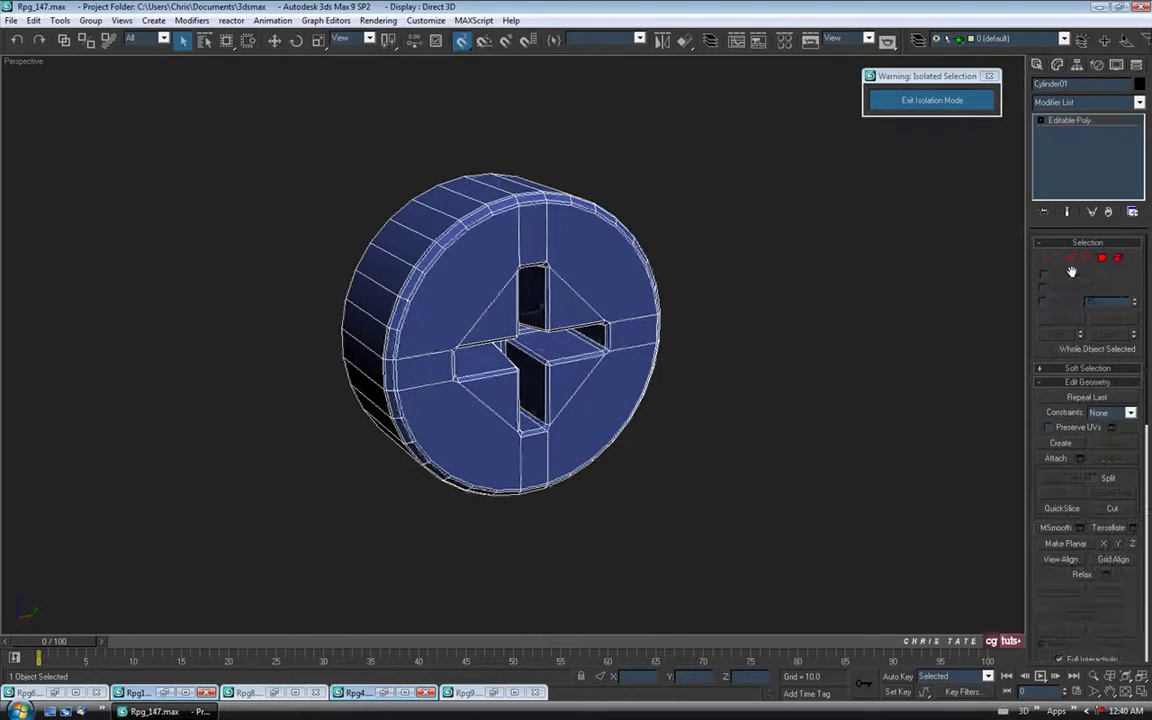
# Exit isolation and assign the grey 02 - Default material to the screw
pyautogui.moveTo(705, 344); pyautogui.dragTo(691, 363, button='middle')
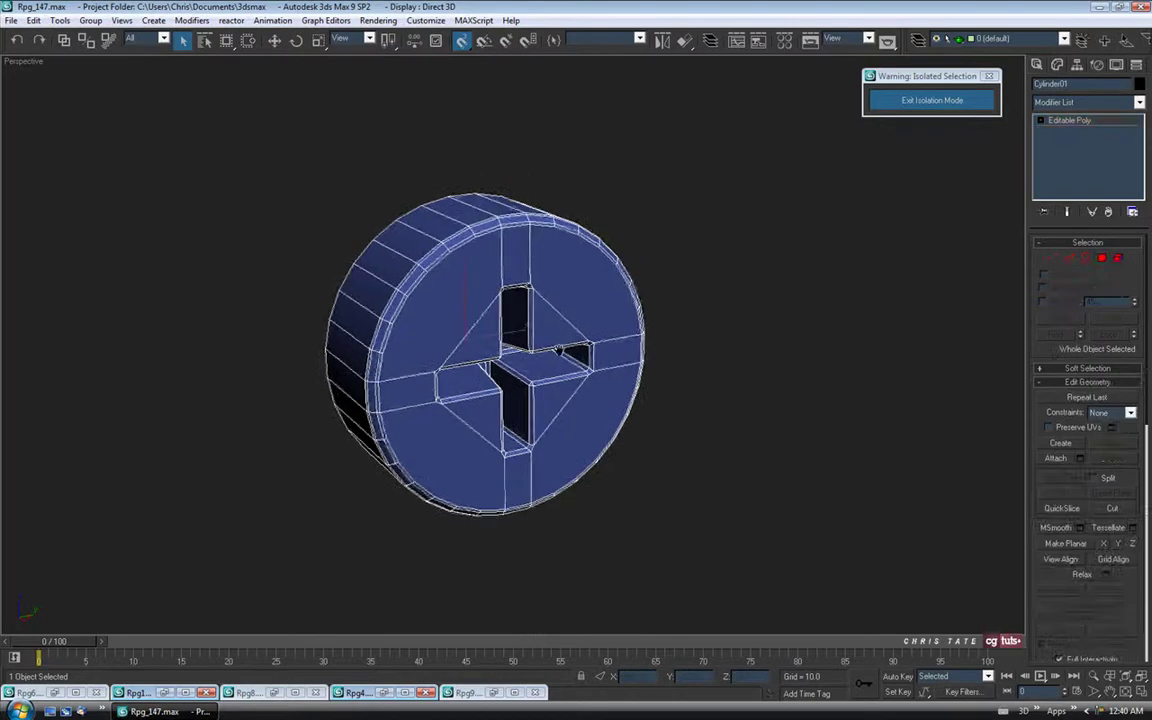
pyautogui.click(918, 101)
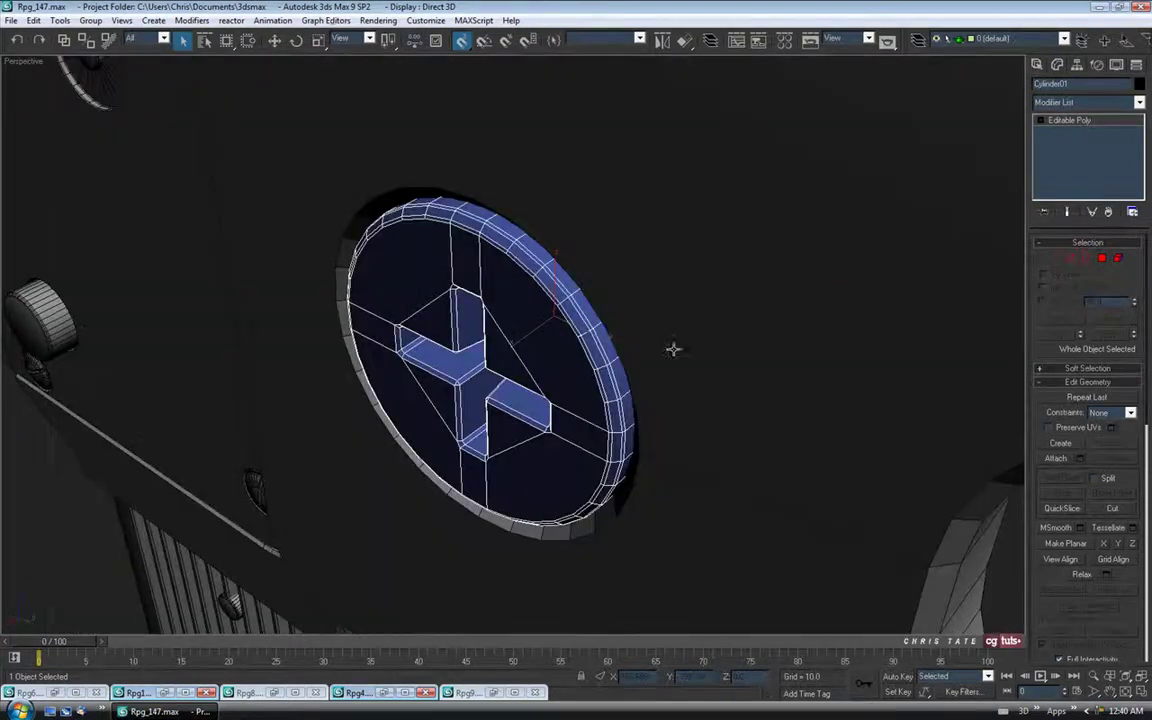
pyautogui.scroll(-4, 615, 327)
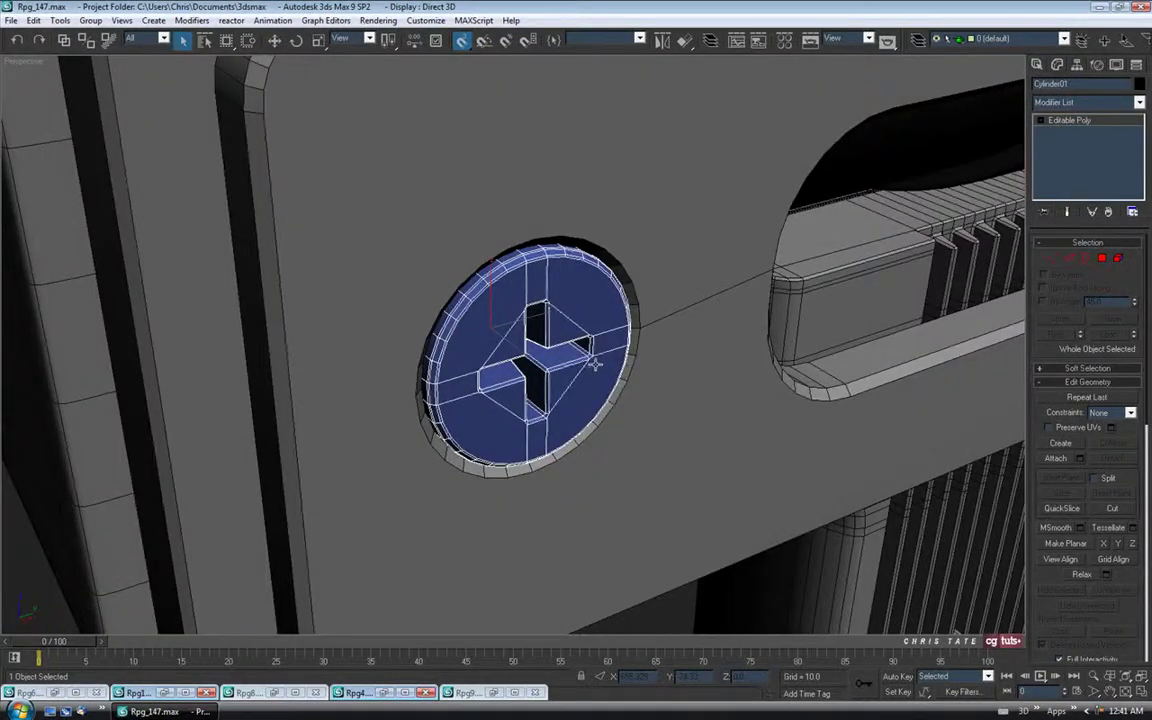
pyautogui.press('m')
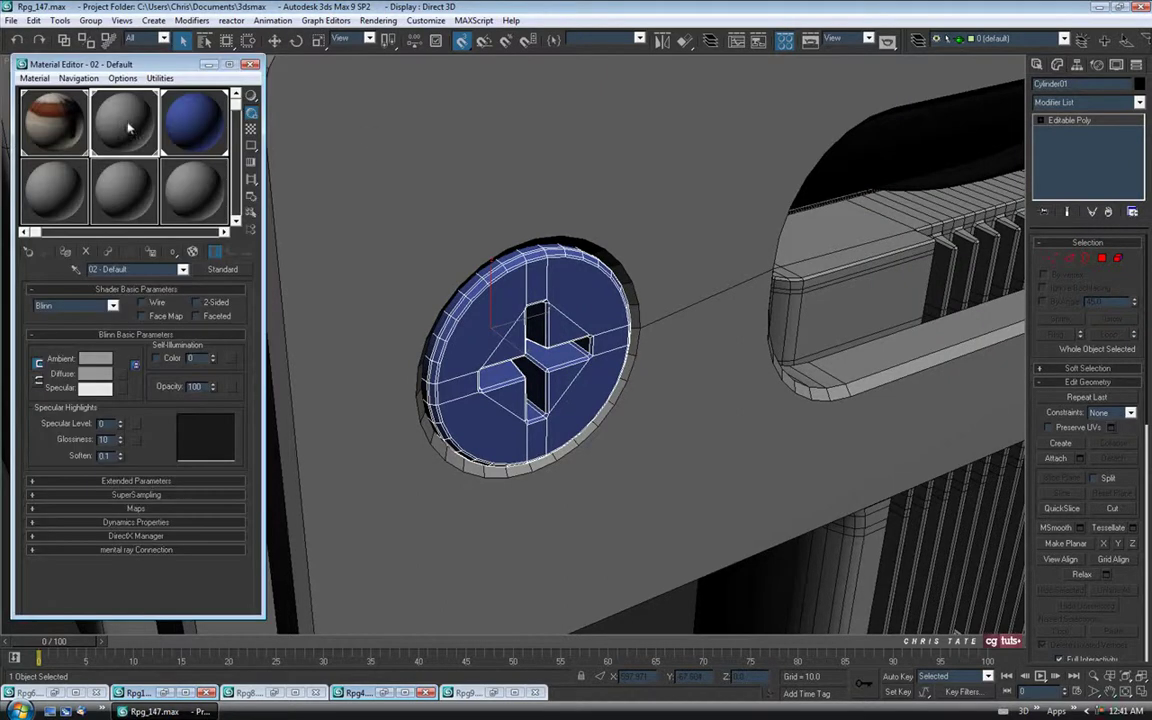
pyautogui.moveTo(128, 127); pyautogui.dragTo(514, 305)
pyautogui.click(249, 65)
# Rotate the screw about its own axis within the bracket hole so the cross slot sits diagonally, then deselect it
pyautogui.keyDown('alt'); pyautogui.moveTo(507, 321); pyautogui.dragTo(452, 285, button='middle'); pyautogui.keyUp('alt')
pyautogui.scroll(-3, 452, 285)
pyautogui.scroll(-6, 452, 287)
pyautogui.click(525, 540)
pyautogui.keyDown('alt'); pyautogui.moveTo(490, 425); pyautogui.dragTo(533, 390, button='middle'); pyautogui.keyUp('alt')
pyautogui.scroll(5, 505, 340)
pyautogui.click(513, 310)
pyautogui.click(296, 40)
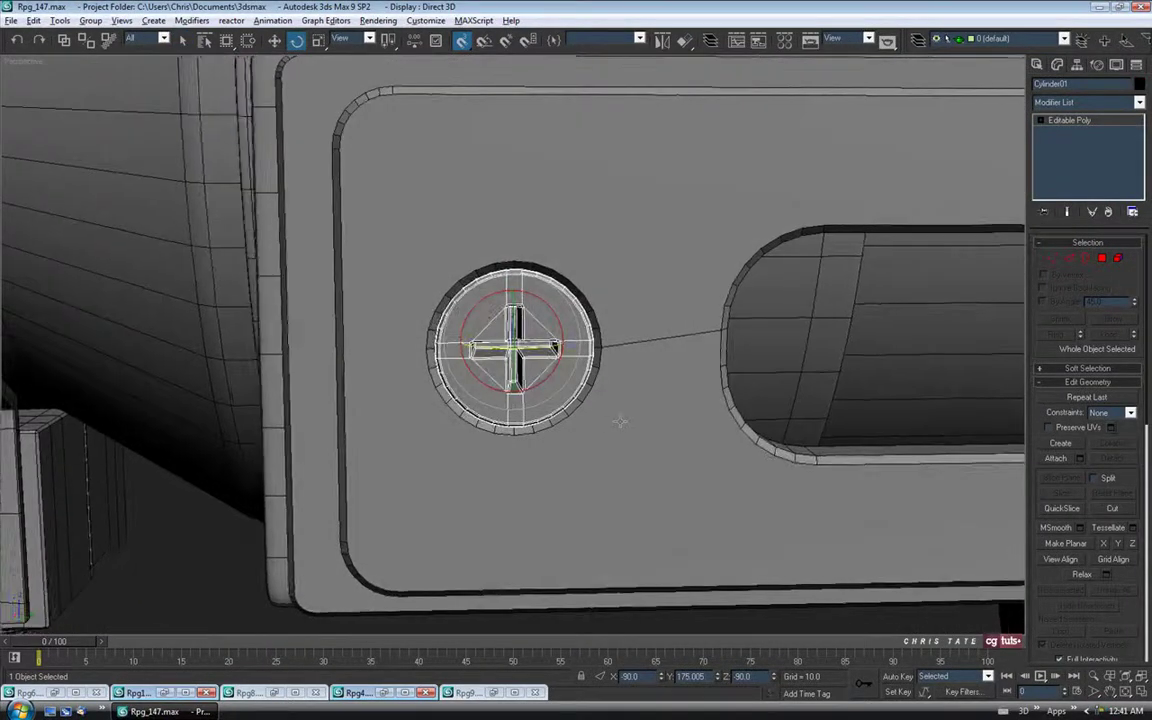
pyautogui.keyDown('alt'); pyautogui.moveTo(620, 422); pyautogui.dragTo(597, 387, button='middle'); pyautogui.keyUp('alt')
pyautogui.moveTo(467, 302); pyautogui.dragTo(516, 280)
pyautogui.keyDown('alt'); pyautogui.moveTo(590, 525); pyautogui.dragTo(528, 440, button='middle'); pyautogui.keyUp('alt')
pyautogui.click(571, 500)
pyautogui.keyDown('alt'); pyautogui.moveTo(613, 505); pyautogui.dragTo(584, 491, button='middle'); pyautogui.keyUp('alt')
# Select the screw in the Right view and rename it Opical_Scope_Screw
pyautogui.click(1141, 692)
pyautogui.moveTo(329, 527); pyautogui.dragTo(325, 526, button='middle')
pyautogui.scroll(-4, 357, 485)
pyautogui.moveTo(389, 501); pyautogui.dragTo(324, 501, button='middle')
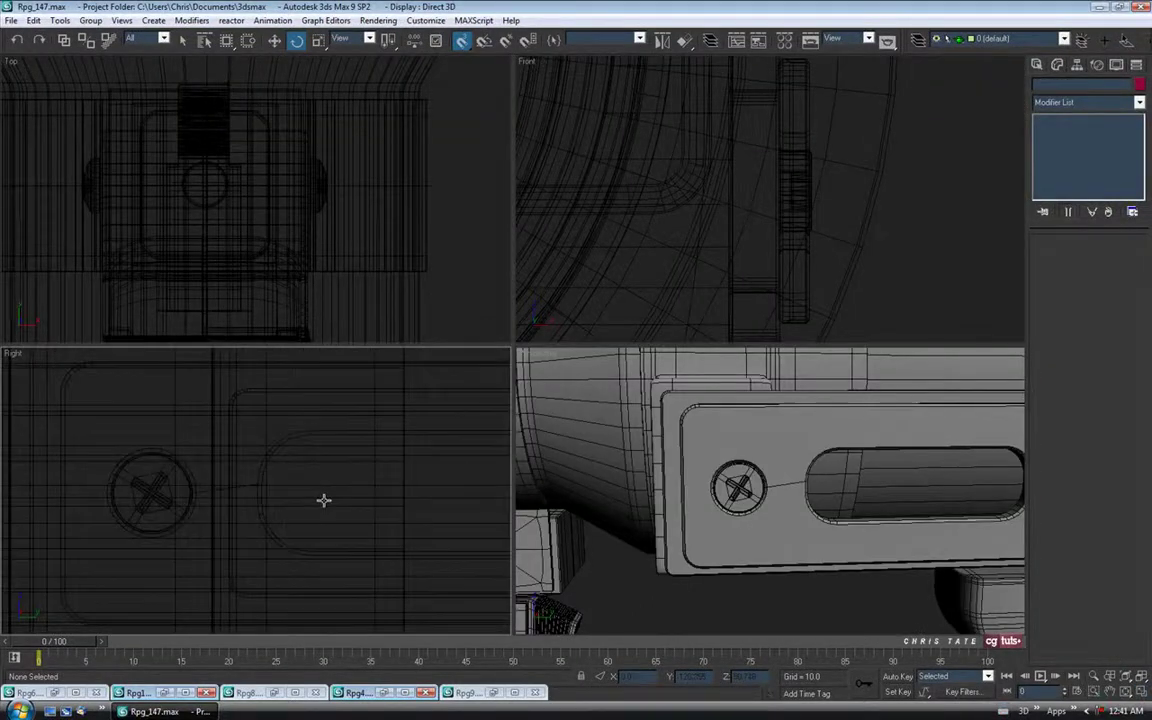
pyautogui.hotkey('alt', 'w')
pyautogui.moveTo(526, 437); pyautogui.dragTo(355, 468, button='middle')
pyautogui.scroll(-5, 392, 441)
pyautogui.click(183, 40)
pyautogui.click(113, 366)
pyautogui.moveTo(329, 442); pyautogui.dragTo(332, 438, button='middle')
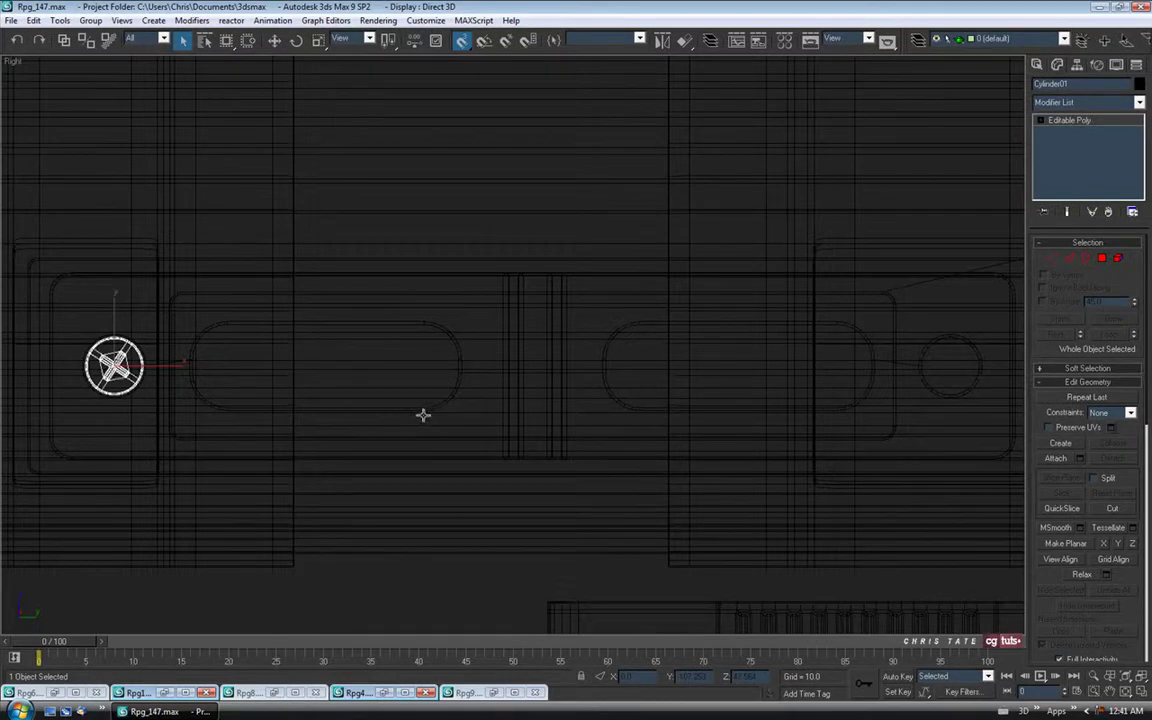
pyautogui.click(1083, 86)
pyautogui.write('Di')
pyautogui.moveTo(604, 465); pyautogui.dragTo(599, 452, button='middle')
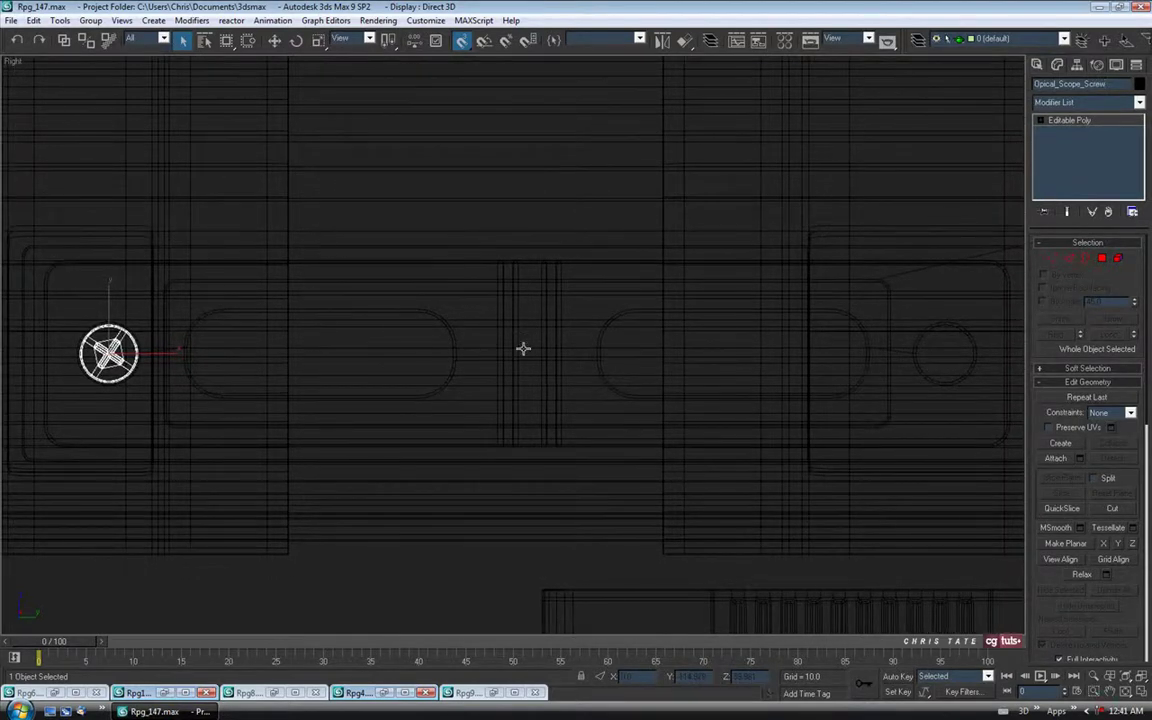
# With snapping off, clone the screw along X to the round hole at the bracket's opposite end as one Copy
pyautogui.moveTo(470, 458); pyautogui.dragTo(455, 463, button='middle')
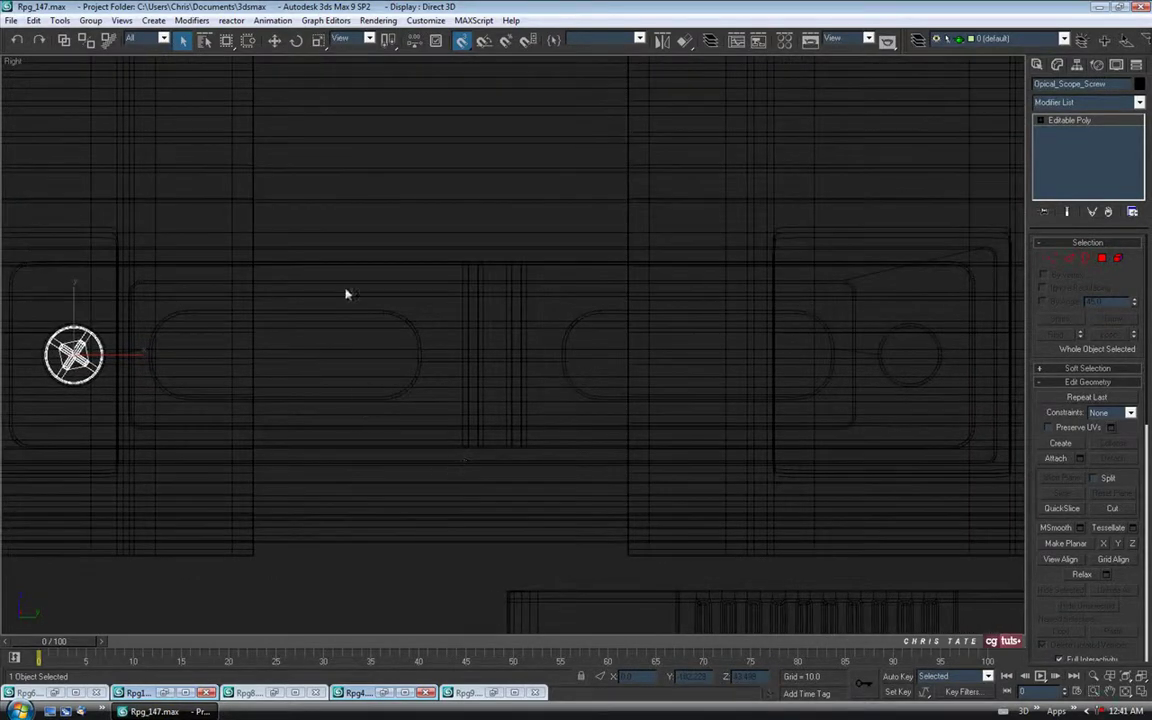
pyautogui.click(275, 42)
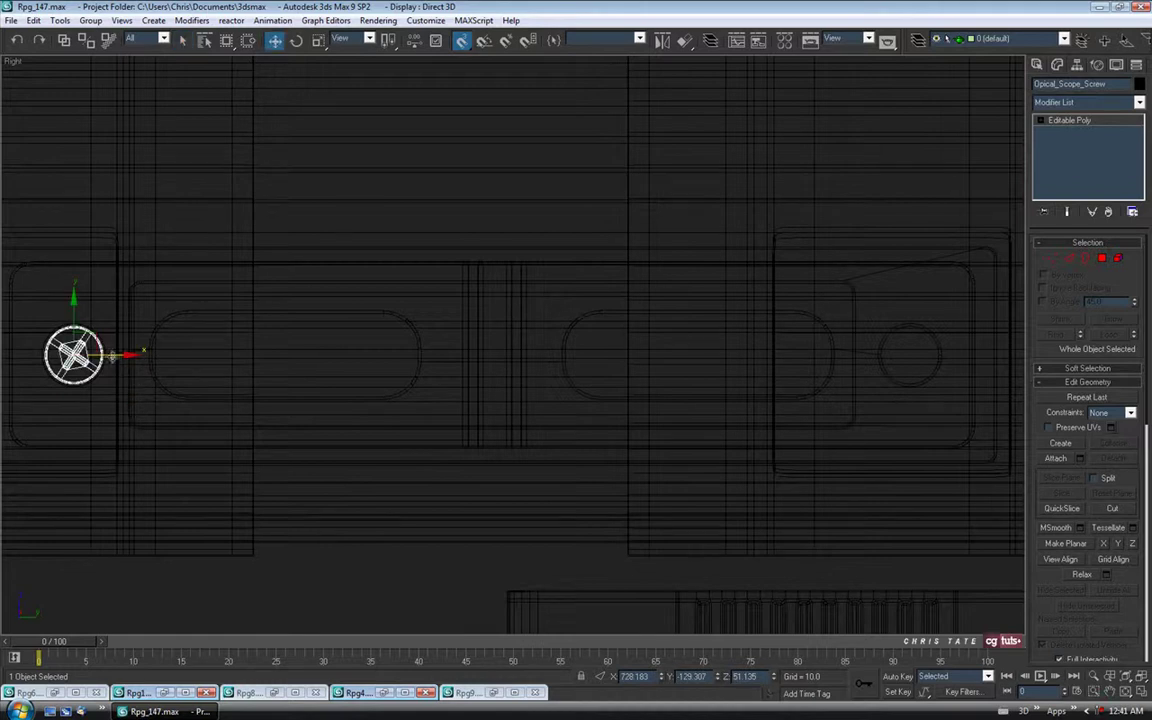
pyautogui.click(464, 43)
pyautogui.keyDown('shift'); pyautogui.moveTo(123, 354); pyautogui.dragTo(957, 354); pyautogui.keyUp('shift')
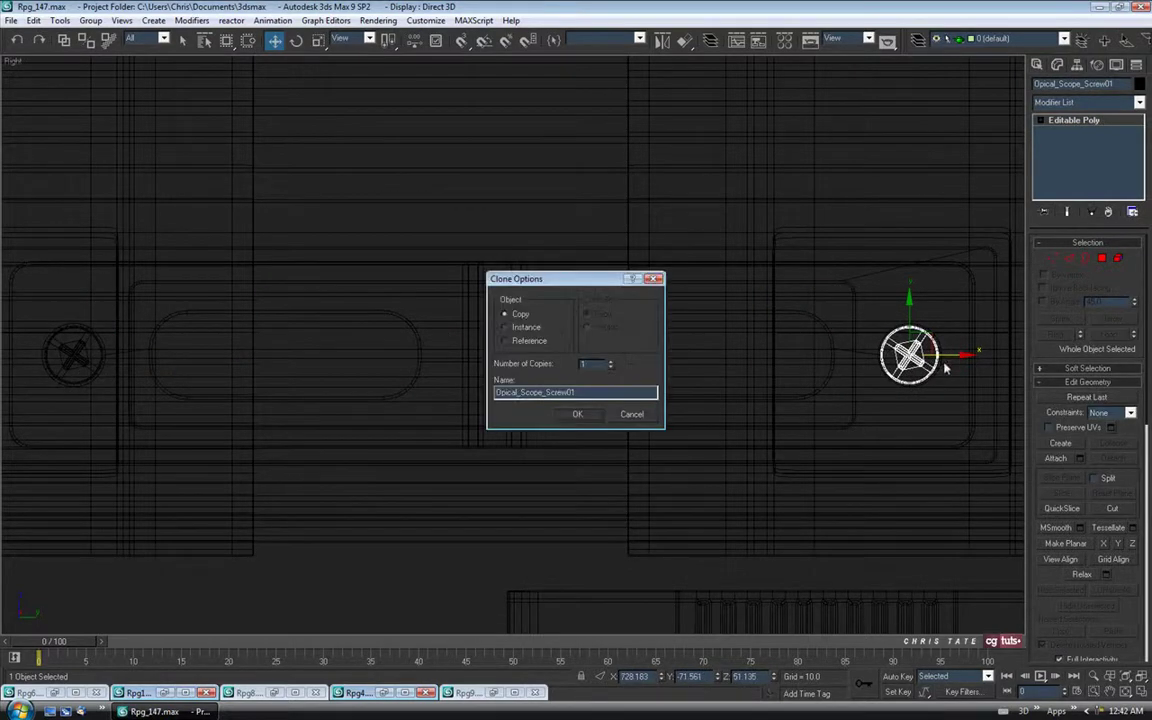
pyautogui.click(571, 416)
# Nudge the copied screw about 0.034 along X to centre it in its hole
pyautogui.moveTo(810, 450); pyautogui.dragTo(403, 449, button='middle')
pyautogui.scroll(5, 508, 343)
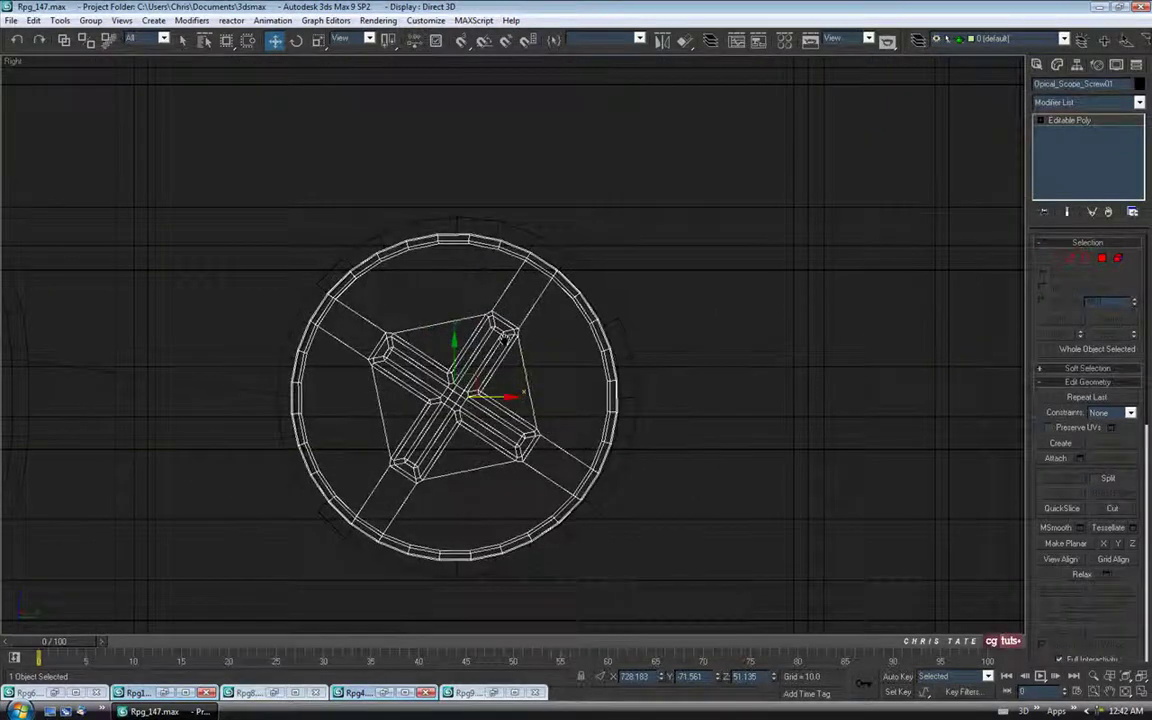
pyautogui.moveTo(504, 338); pyautogui.dragTo(507, 294, button='middle')
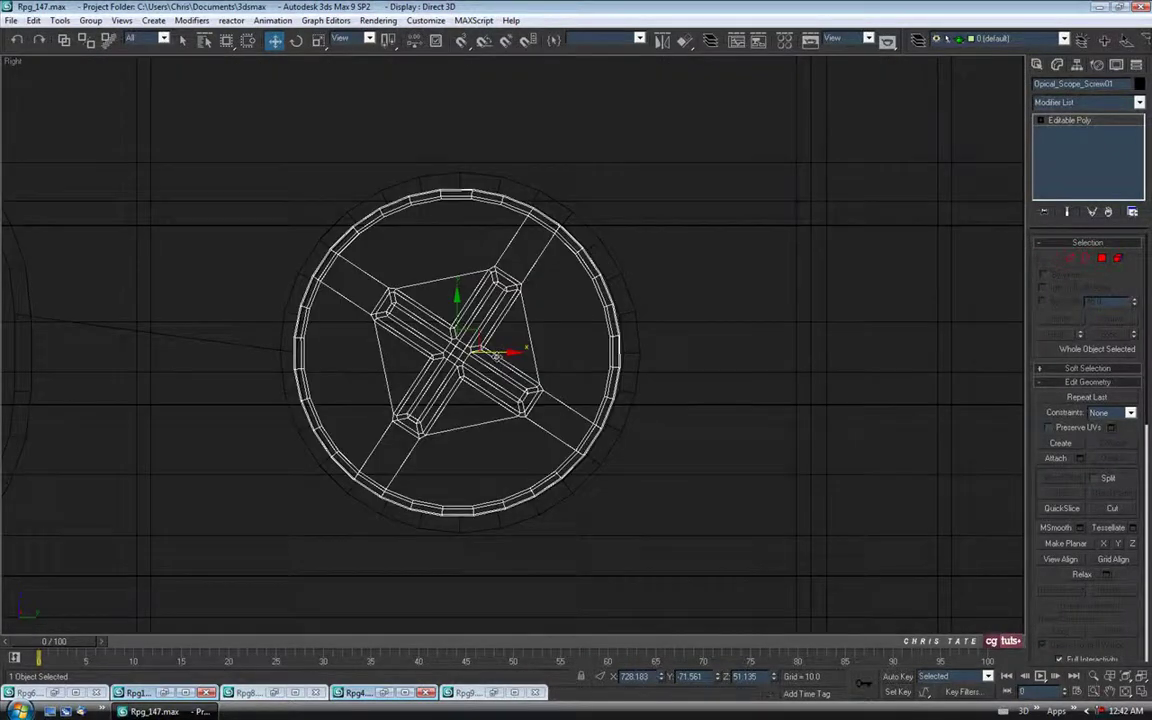
pyautogui.moveTo(498, 353); pyautogui.dragTo(501, 353)
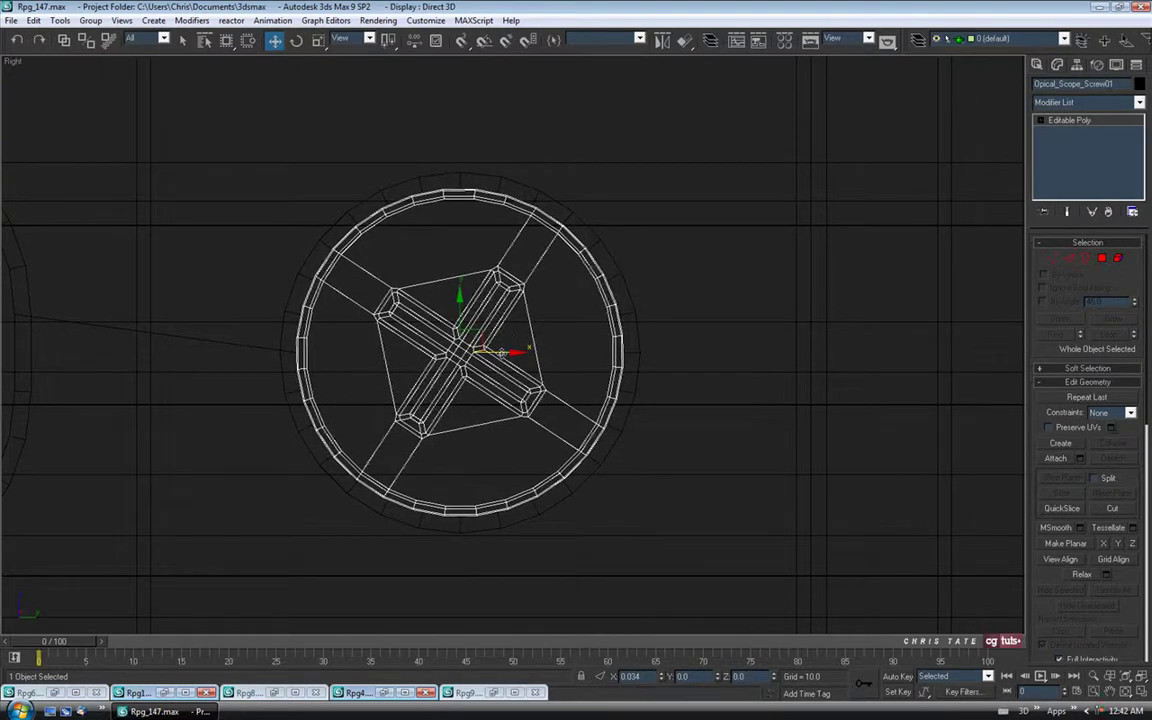
# Rotate the copied screw about its own axis so its cross slot sits nearly upright, then deselect it
pyautogui.click(296, 40)
pyautogui.moveTo(498, 295); pyautogui.dragTo(365, 195)
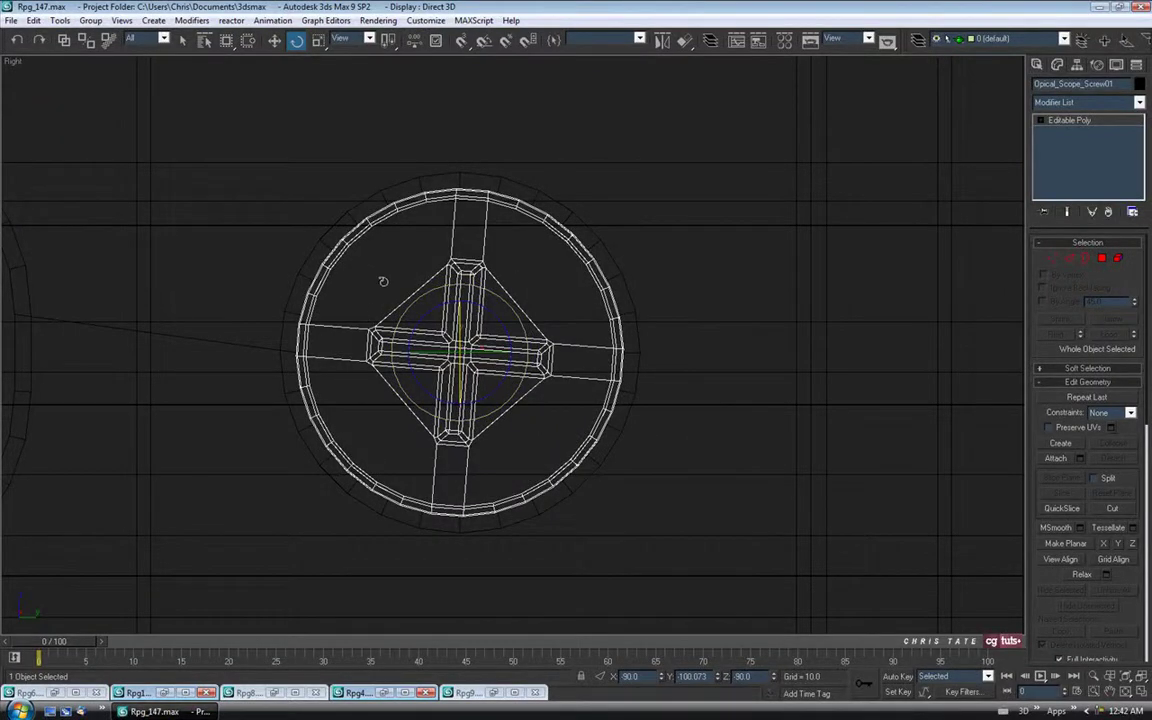
pyautogui.moveTo(397, 152); pyautogui.dragTo(403, 152, button='middle')
pyautogui.click(183, 40)
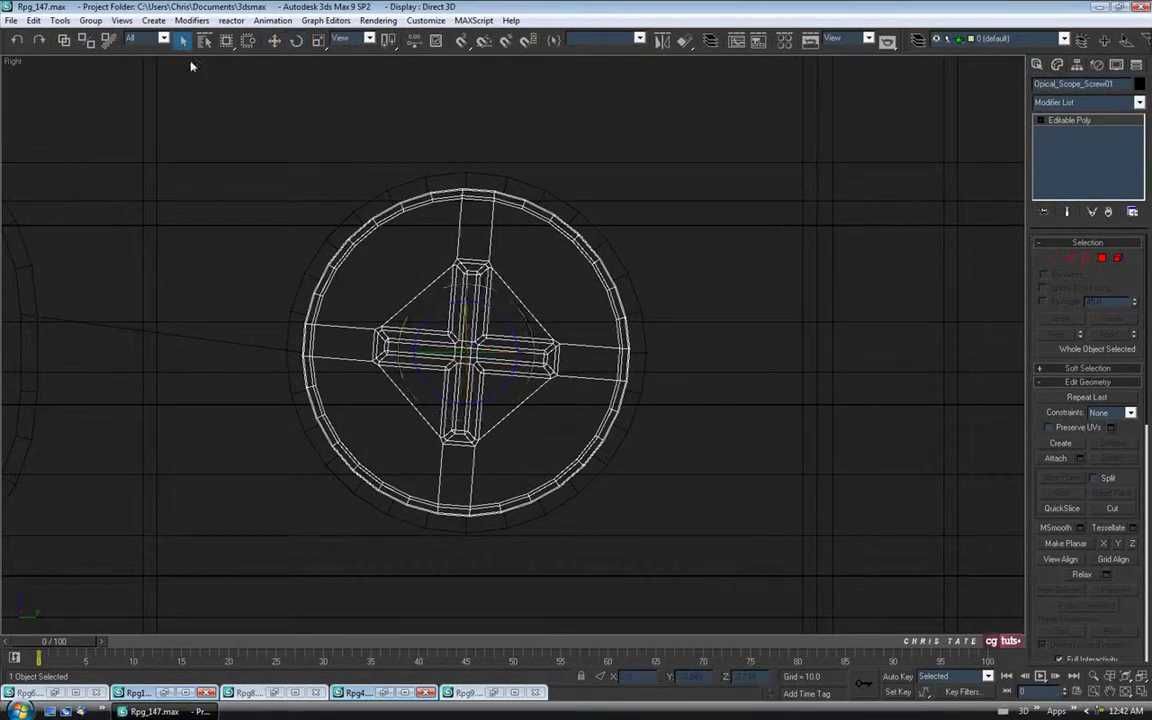
pyautogui.click(384, 278)
# Return to the Perspective view of both bracket screws and save the scene as the incremented file Rpg_148
pyautogui.click(1143, 694)
pyautogui.rightClick(866, 566)
pyautogui.click(1142, 693)
pyautogui.moveTo(738, 455); pyautogui.dragTo(660, 455, button='middle')
pyautogui.scroll(-4, 660, 455)
pyautogui.keyDown('alt'); pyautogui.moveTo(578, 440); pyautogui.dragTo(676, 442, button='middle'); pyautogui.keyUp('alt')
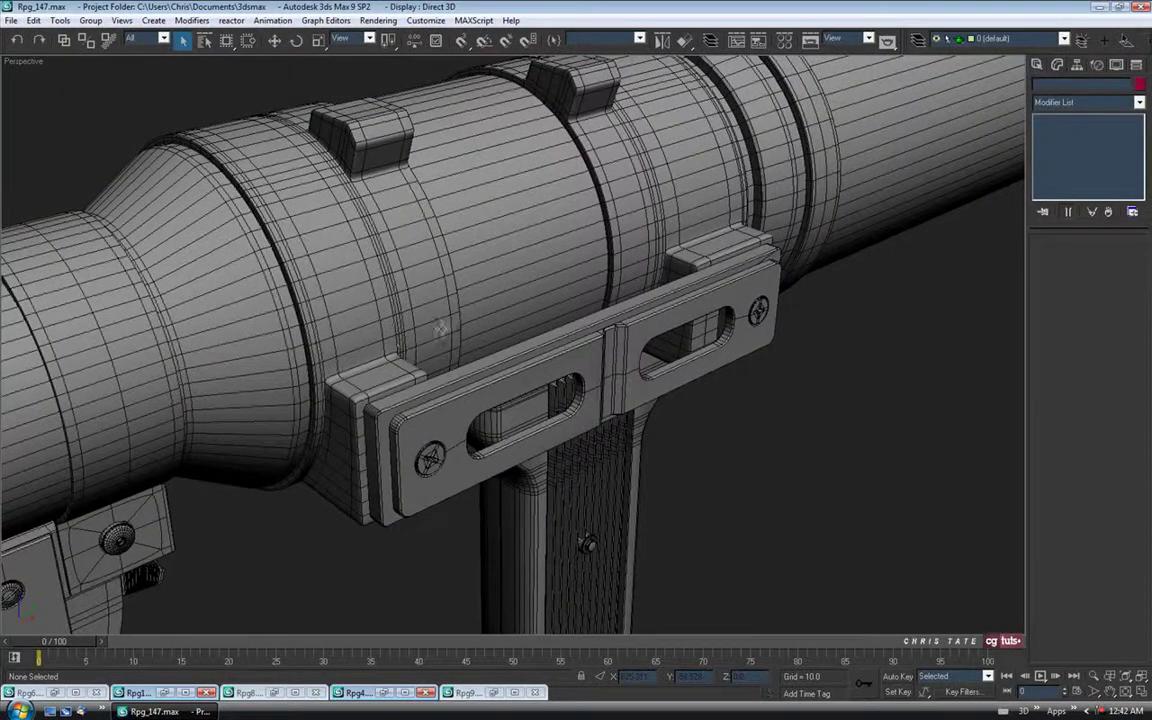
pyautogui.click(10, 21)
pyautogui.click(20, 112)
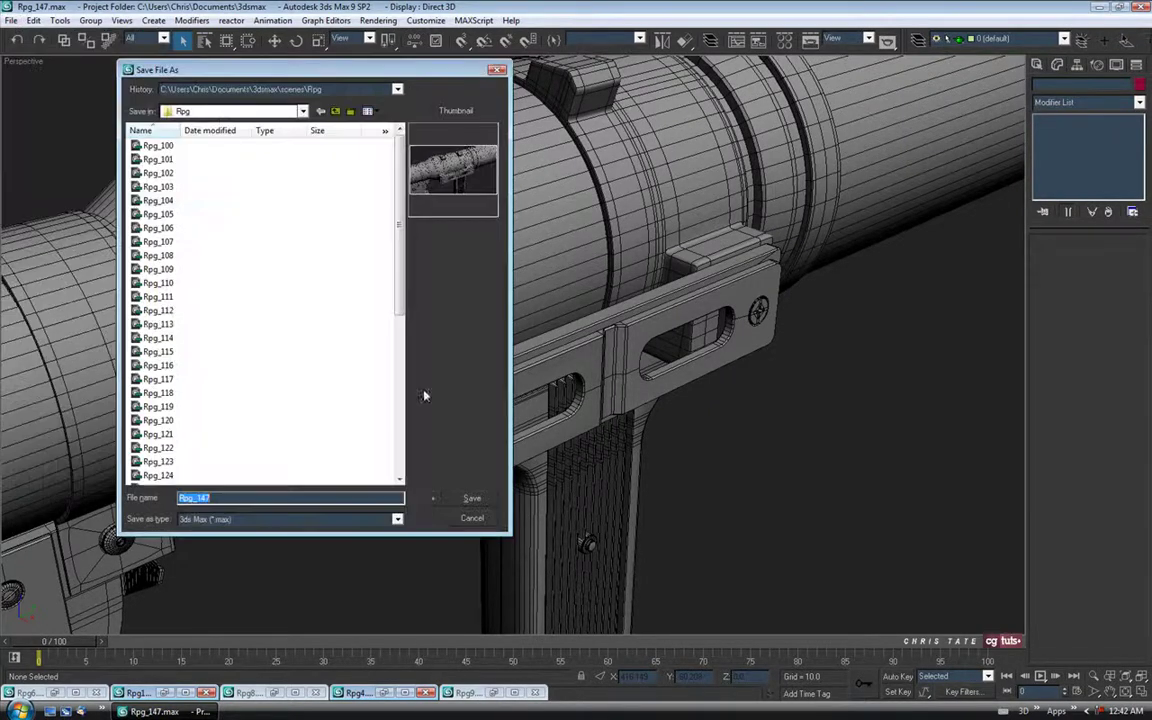
pyautogui.click(434, 500)
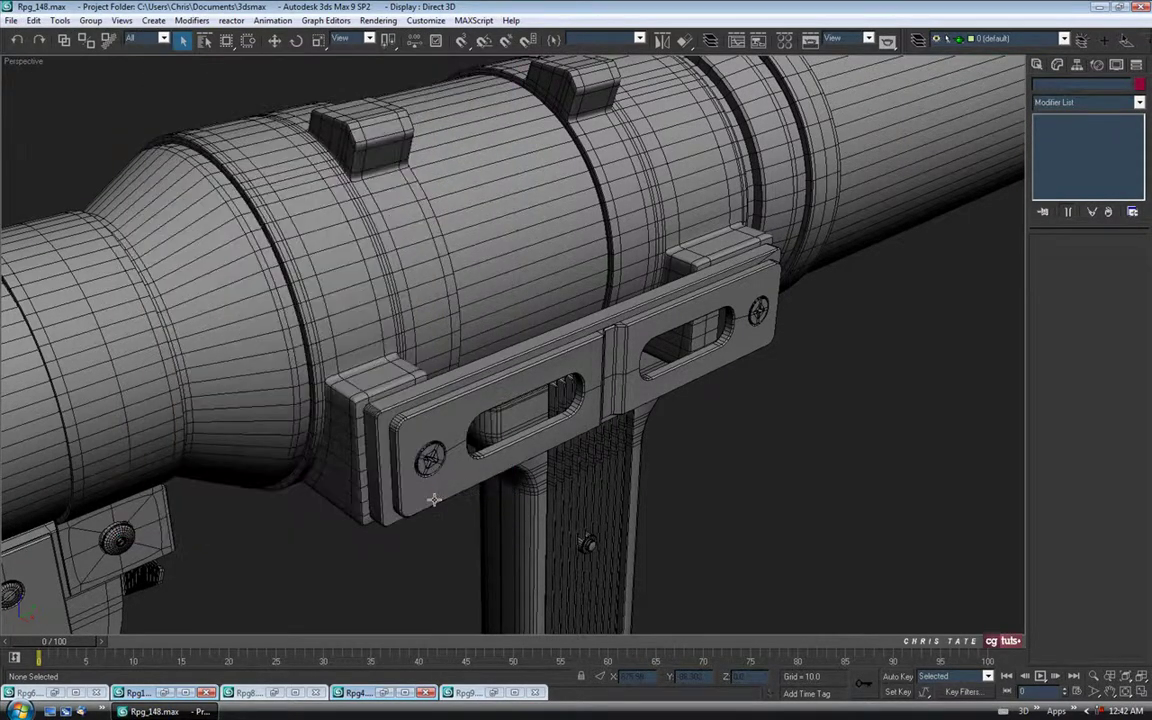
# Examine the rear sight mount on top of the tube in the reference images Rpg6.jpg and Rpg10.jpg
pyautogui.keyDown('alt'); pyautogui.moveTo(400, 160); pyautogui.dragTo(422, 148, button='middle'); pyautogui.keyUp('alt')
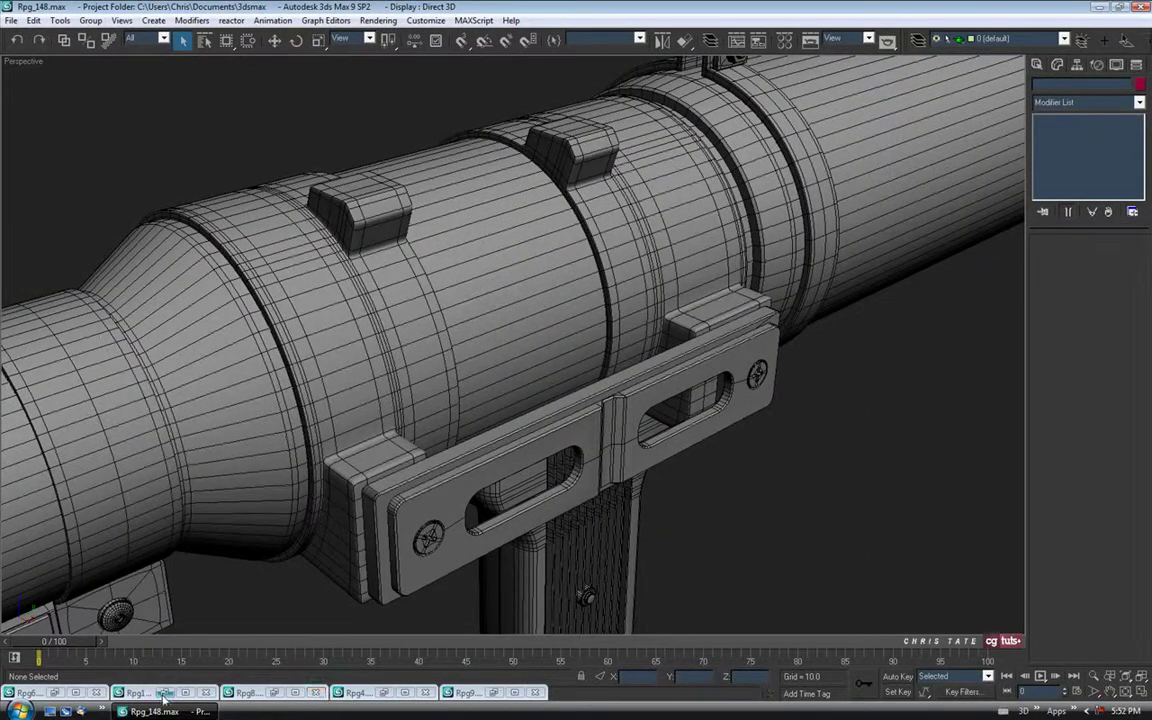
pyautogui.click(55, 692)
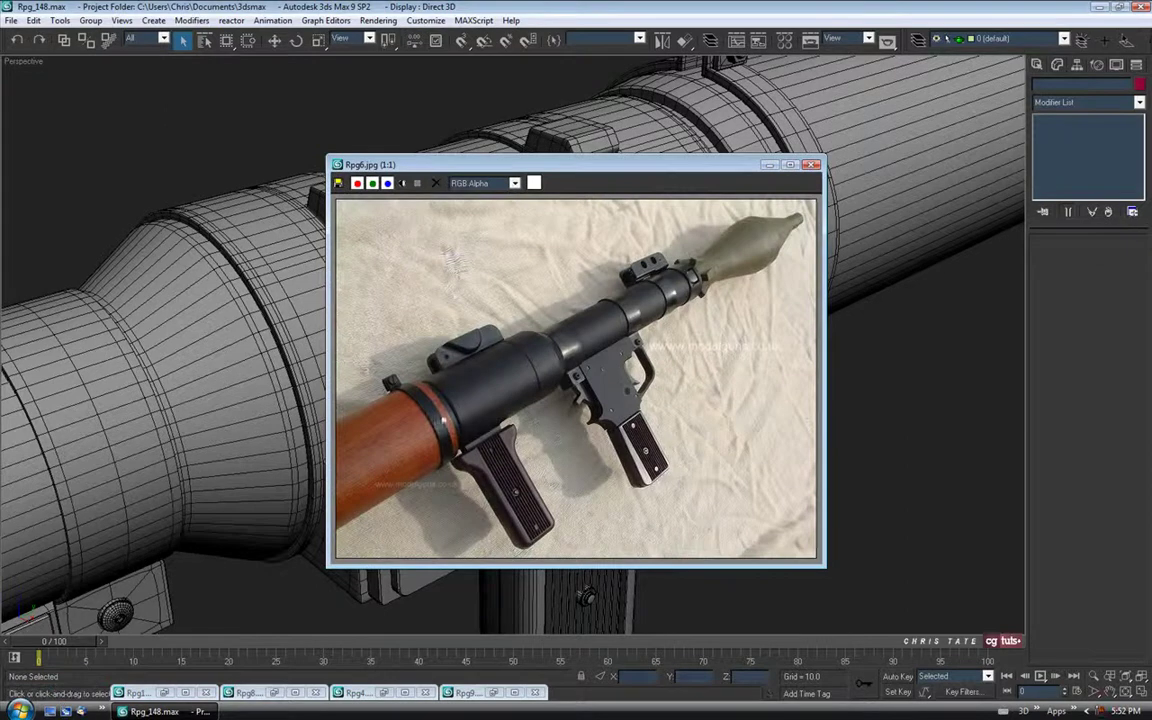
pyautogui.scroll(1, 443, 424)
pyautogui.moveTo(477, 400); pyautogui.dragTo(521, 417, button='middle')
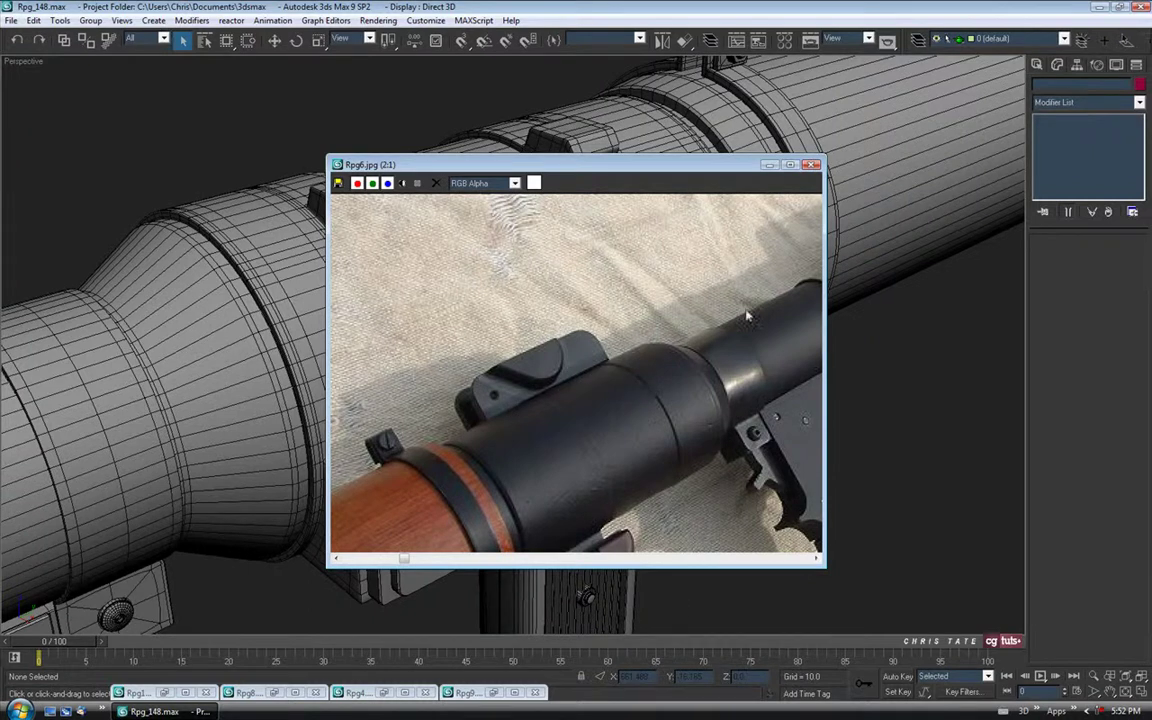
pyautogui.click(769, 165)
pyautogui.click(165, 692)
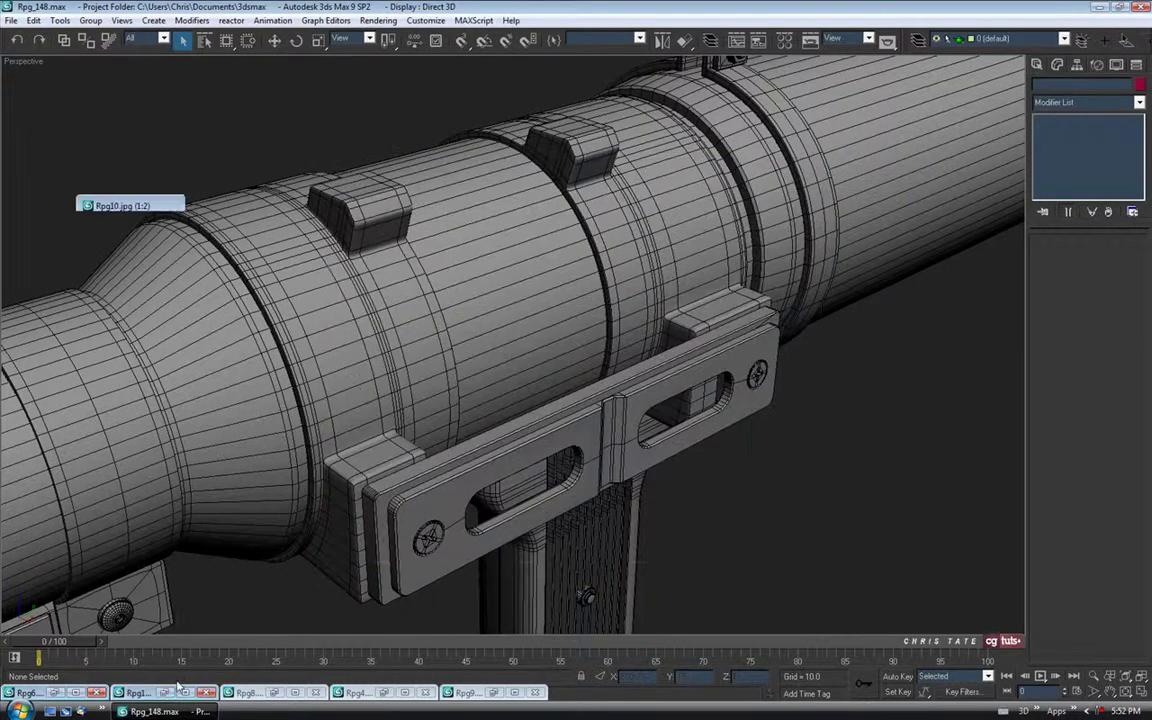
pyautogui.scroll(1, 440, 401)
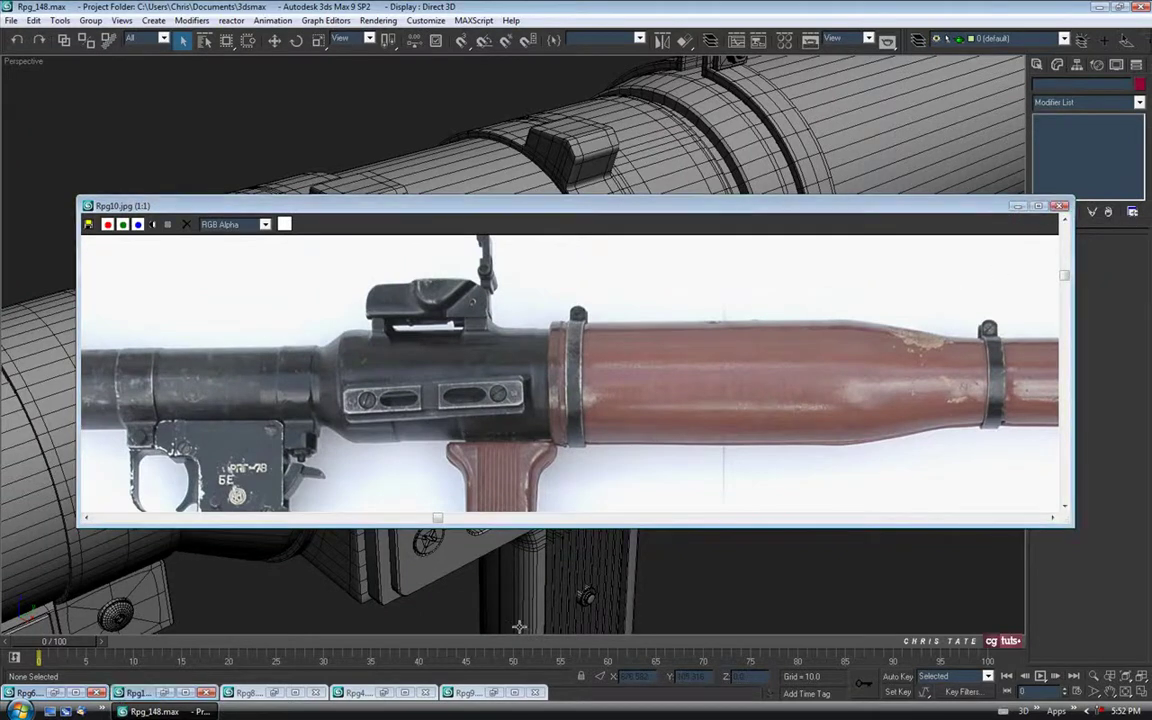
pyautogui.click(1017, 206)
# Compare the rear sight mount from other angles in the reference images Rpg8.jpg and Rpg4.jpg
pyautogui.click(273, 692)
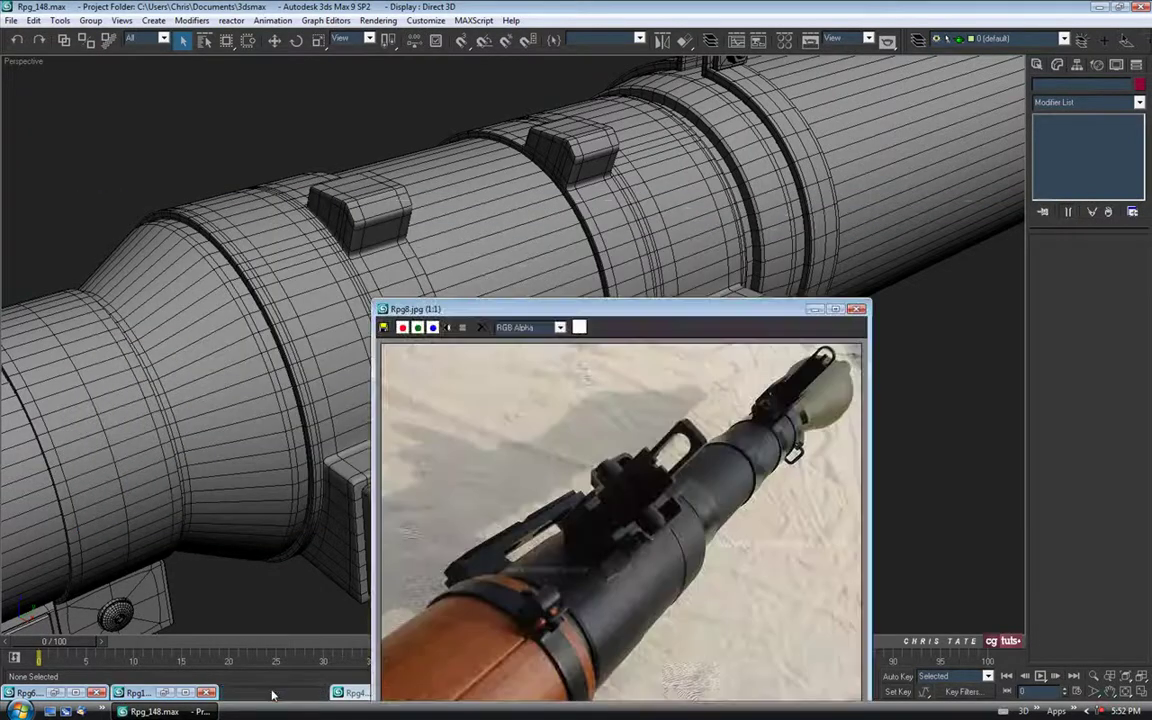
pyautogui.click(814, 308)
pyautogui.click(385, 692)
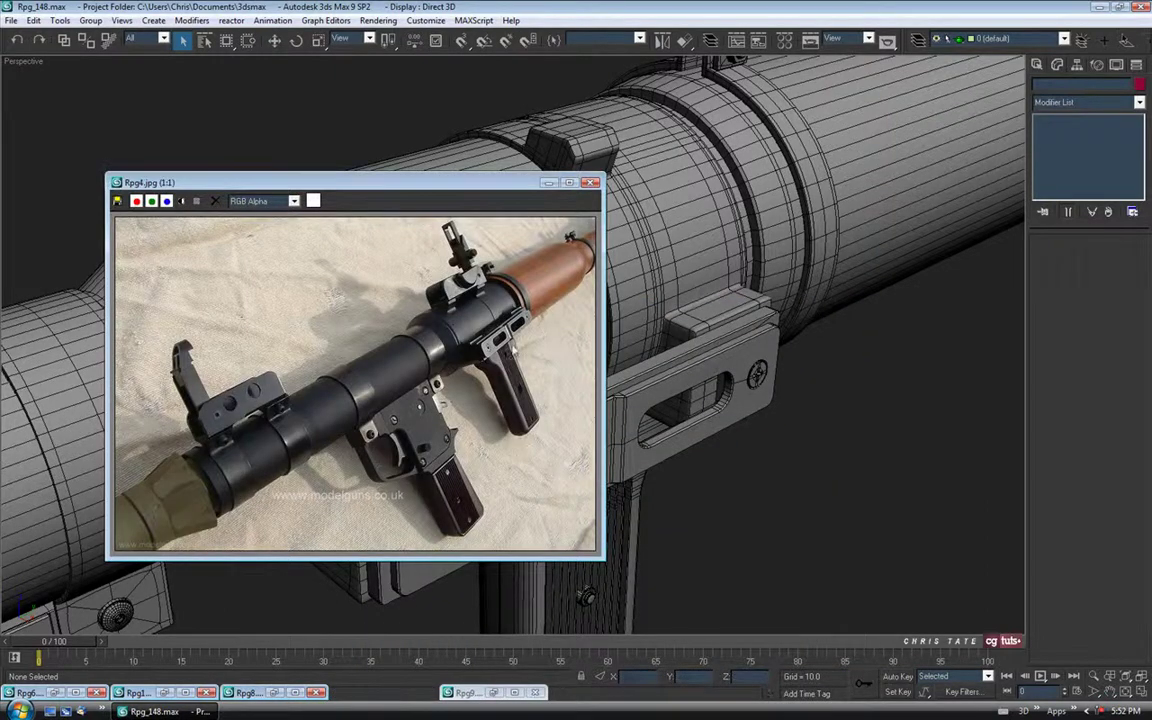
pyautogui.scroll(1, 504, 312)
pyautogui.moveTo(504, 325); pyautogui.dragTo(463, 440, button='middle')
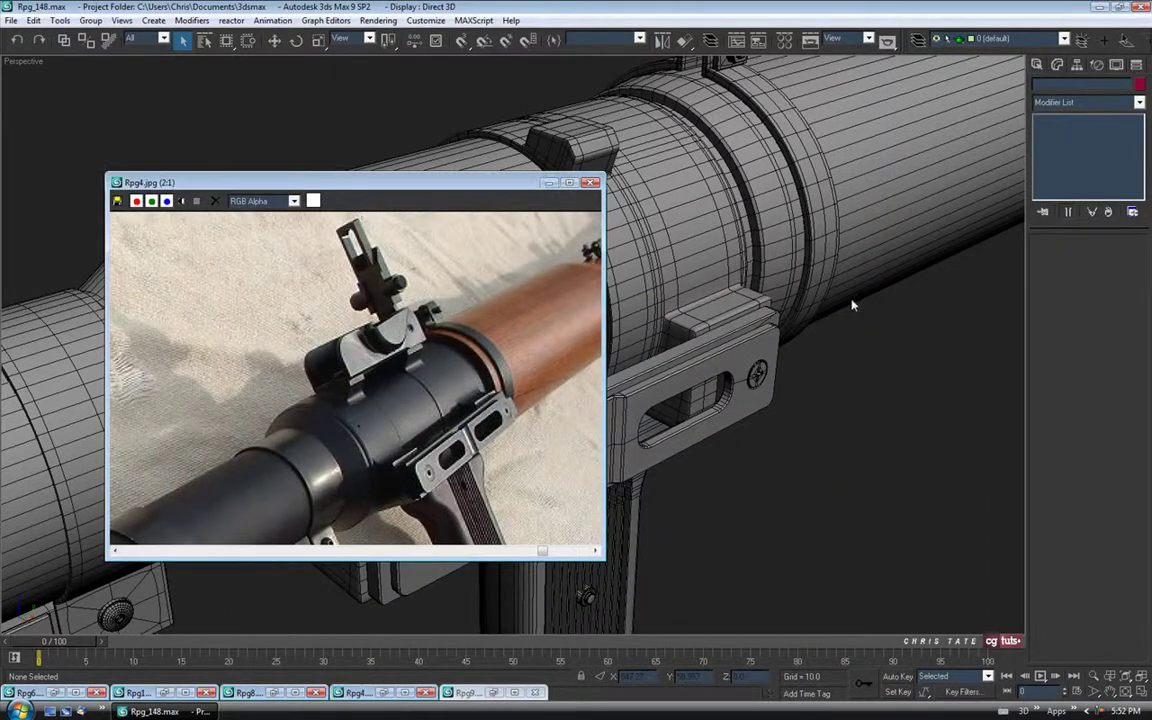
pyautogui.click(549, 183)
# Open Rpg13.jpg from the RPG_Reference folder in the Asset Browser, shrink its window, view the whole image and minimise it
pyautogui.click(1137, 65)
pyautogui.click(1087, 140)
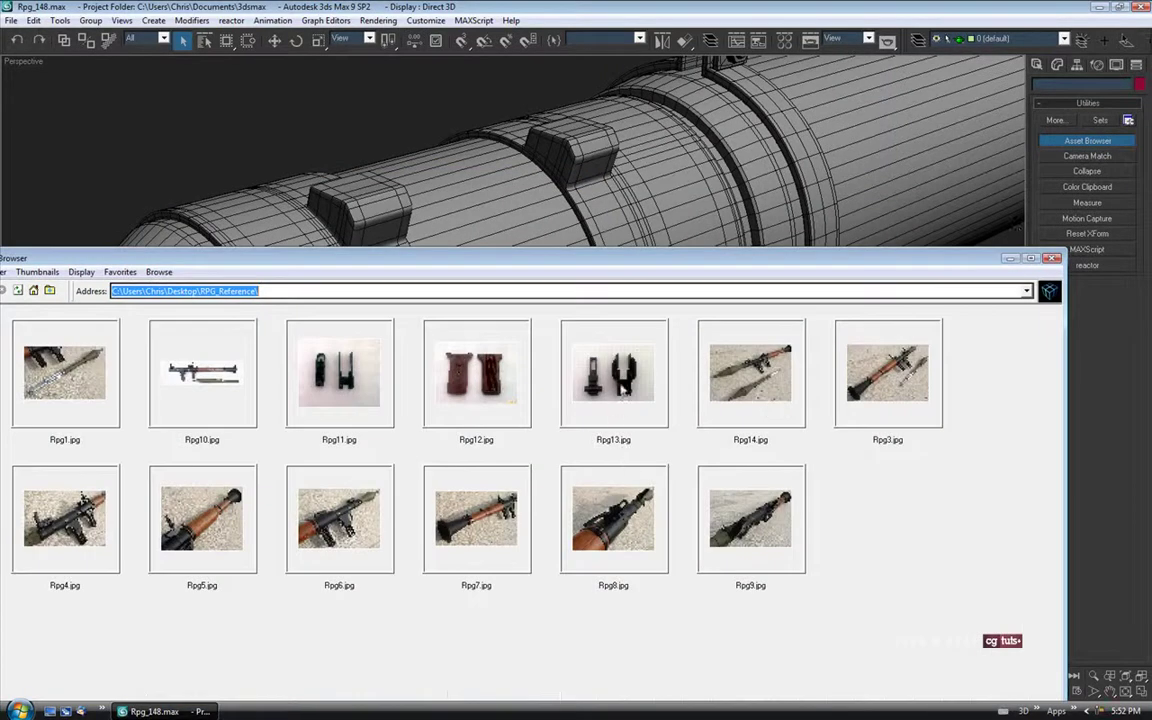
pyautogui.click(620, 388)
pyautogui.doubleClick(619, 382)
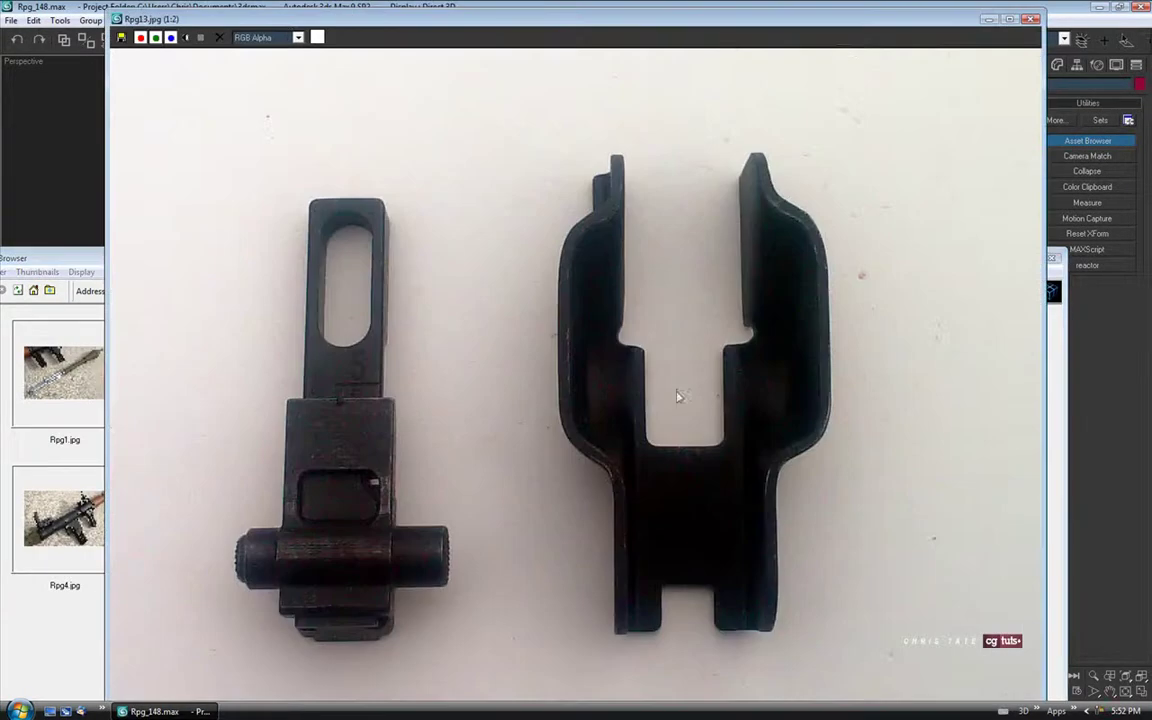
pyautogui.moveTo(954, 21); pyautogui.dragTo(831, 53)
pyautogui.click(1053, 260)
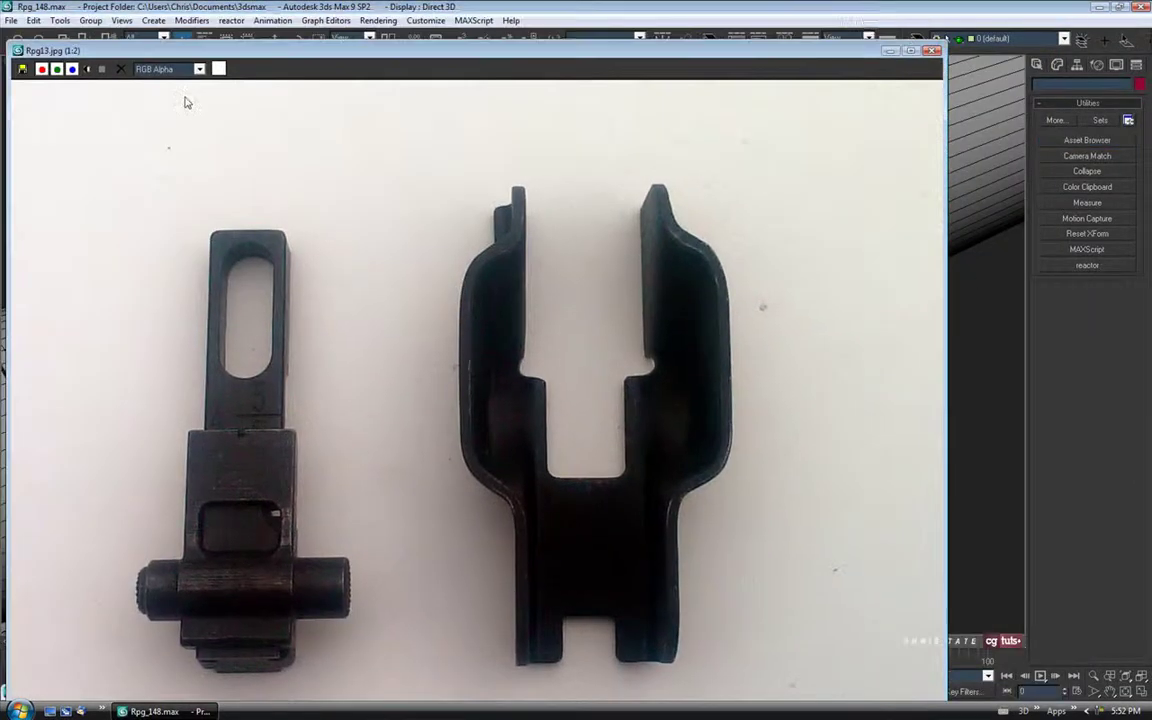
pyautogui.moveTo(8, 46); pyautogui.dragTo(189, 53)
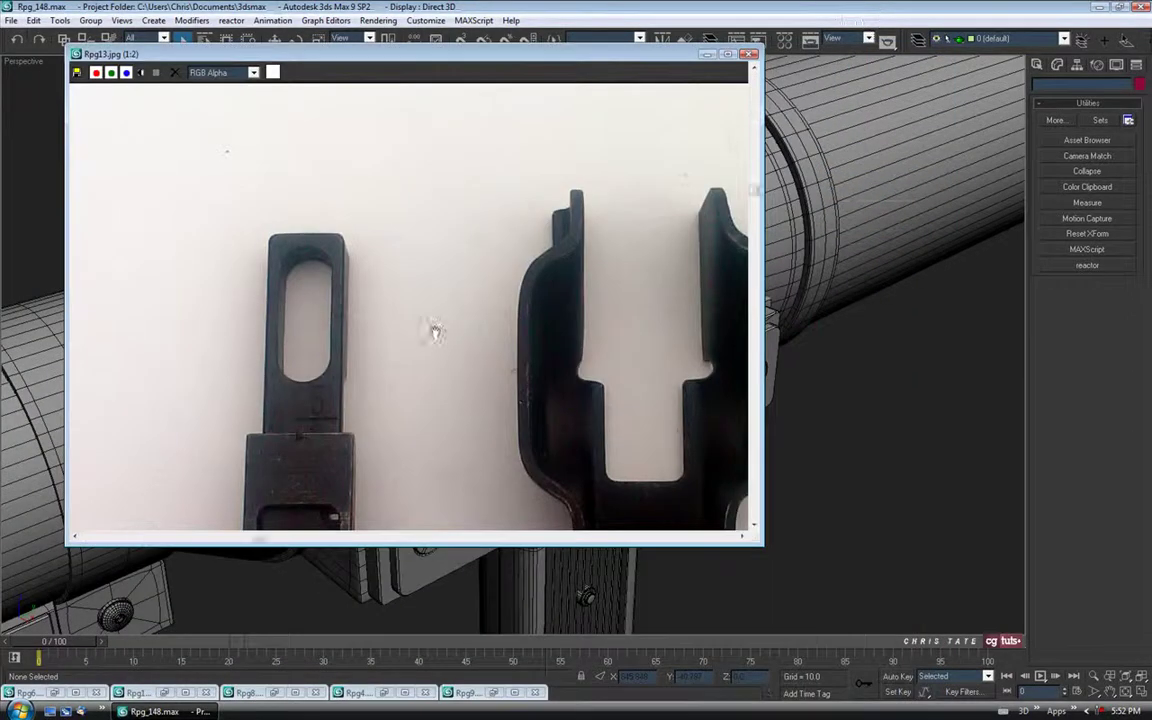
pyautogui.scroll(-1, 468, 355)
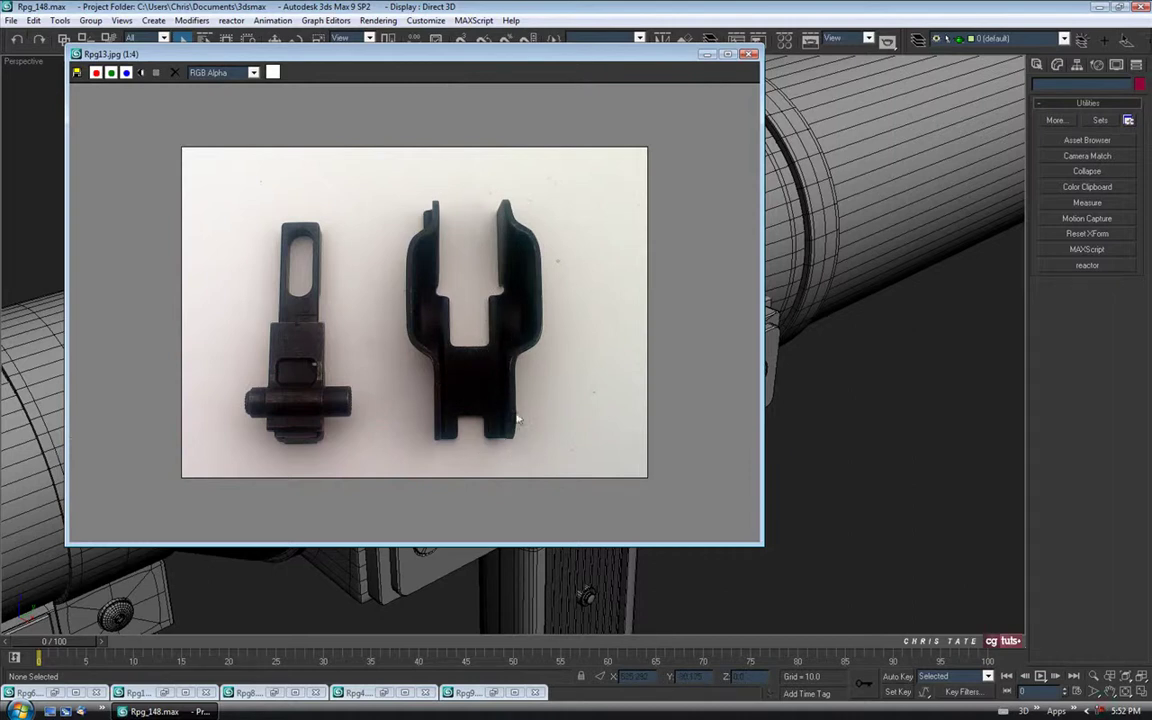
pyautogui.click(707, 54)
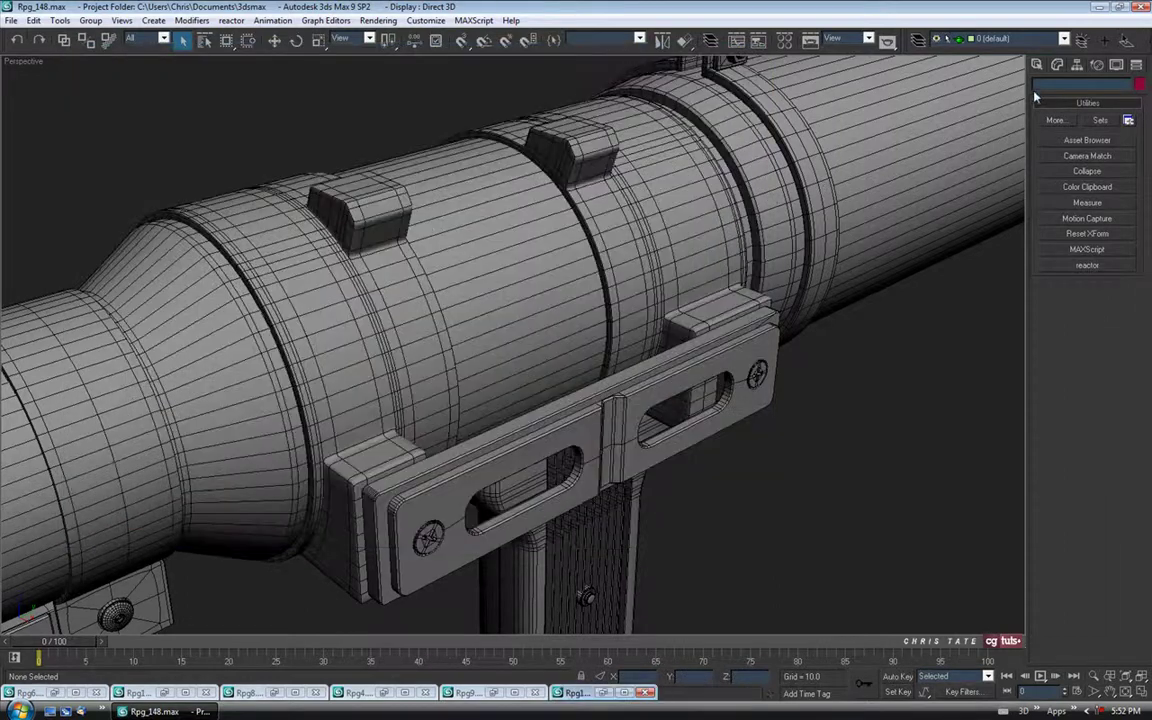
# Activate Box creation and change the maximised Right viewport to the Left view
pyautogui.click(1036, 66)
pyautogui.click(1061, 153)
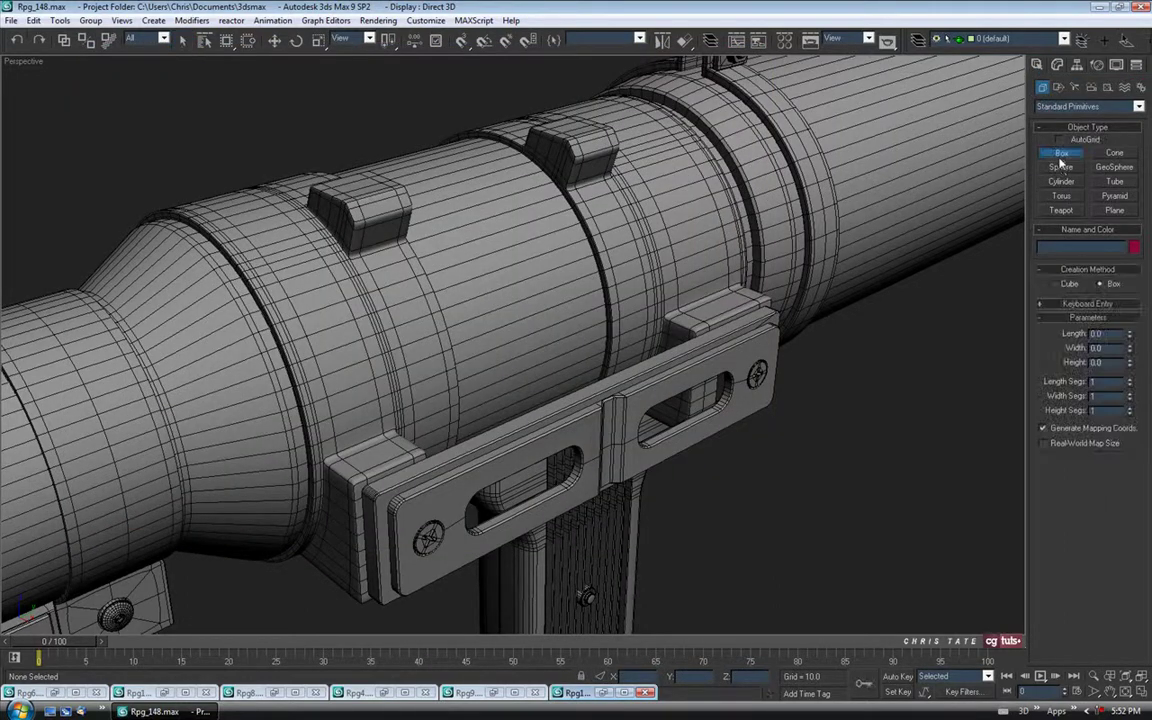
pyautogui.hotkey('alt', 'w')
pyautogui.rightClick(337, 456)
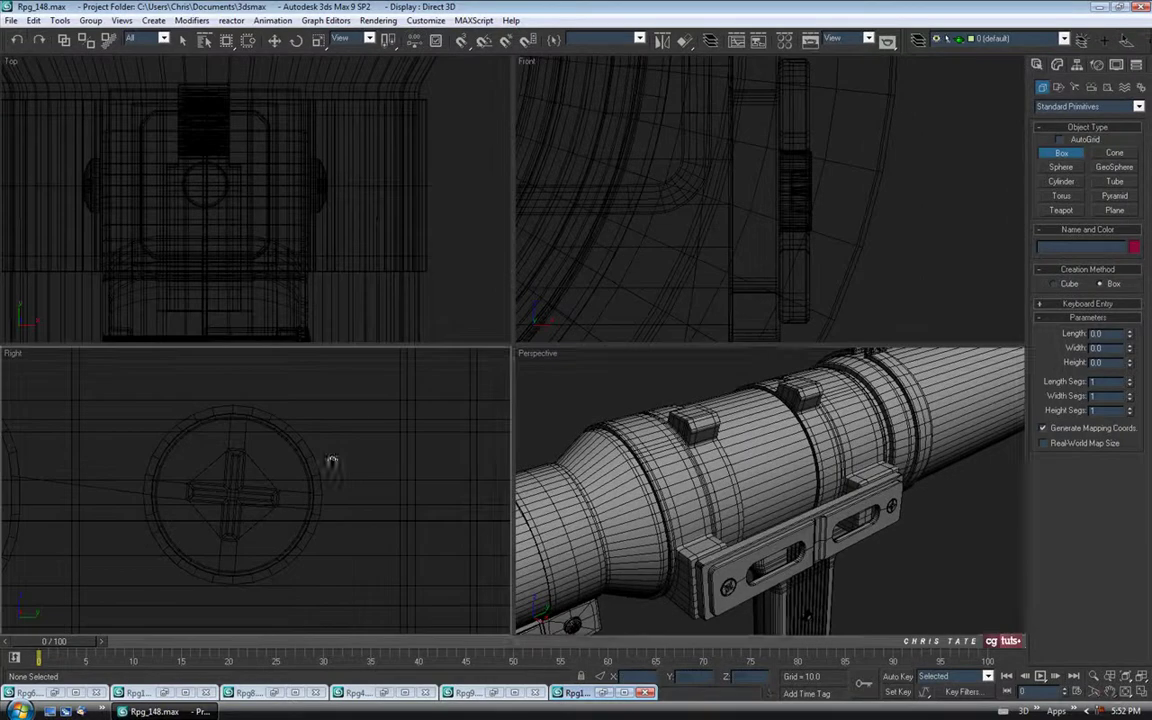
pyautogui.hotkey('alt', 'w')
pyautogui.moveTo(479, 327); pyautogui.dragTo(491, 376, button='middle')
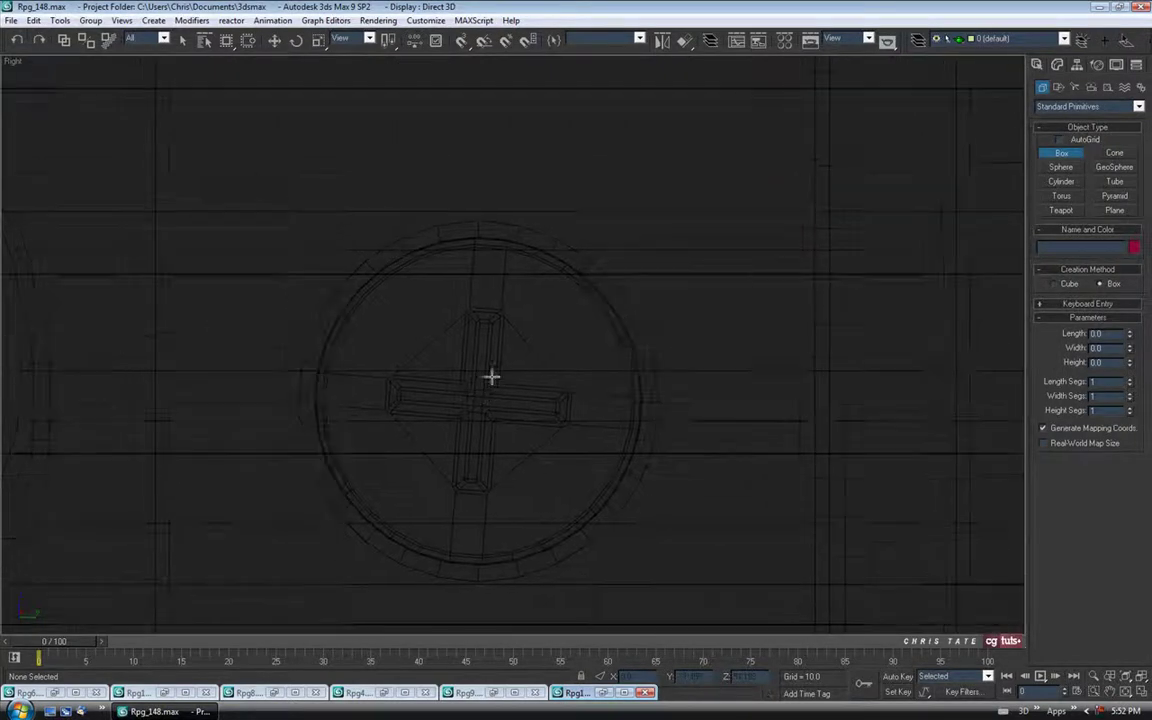
pyautogui.rightClick(12, 60)
pyautogui.moveTo(40, 69)
pyautogui.click(199, 149)
# Draw a box about 49.2 wide, 12.4 long and 1.1 high over the rear sight in the background photo
pyautogui.scroll(2, 483, 327)
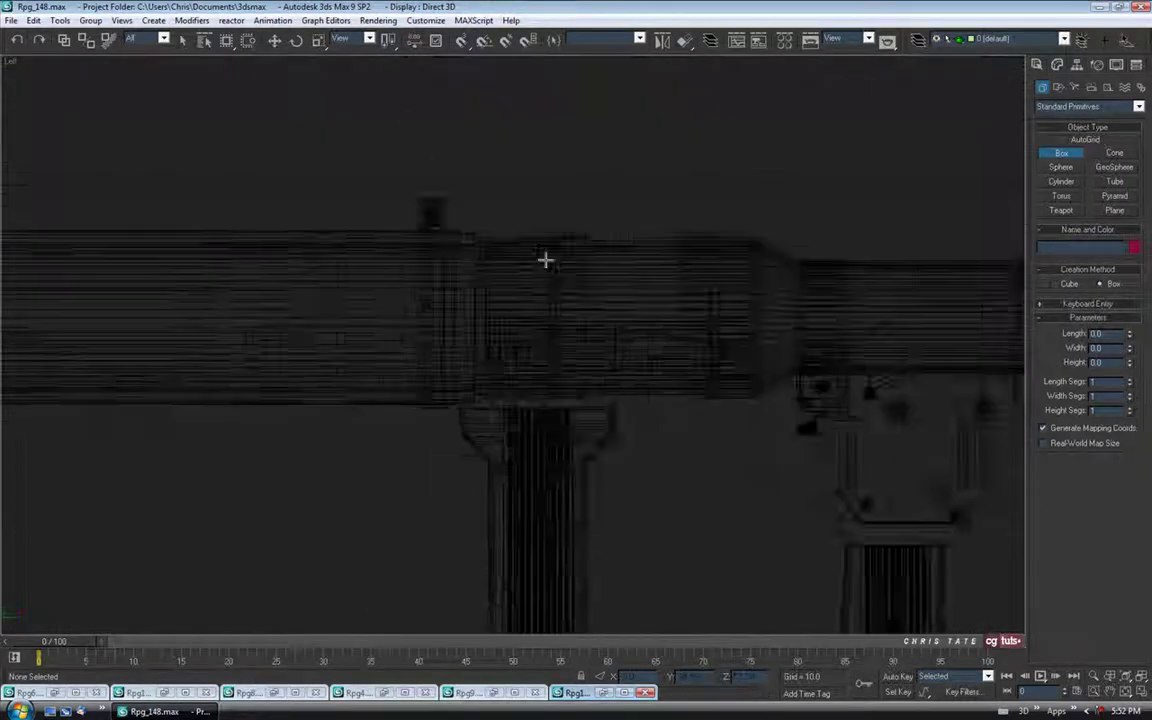
pyautogui.moveTo(545, 257); pyautogui.dragTo(472, 338, button='middle')
pyautogui.scroll(3, 472, 338)
pyautogui.moveTo(383, 229); pyautogui.dragTo(520, 372, button='middle')
pyautogui.scroll(1, 515, 365)
pyautogui.moveTo(487, 309); pyautogui.dragTo(527, 229, button='middle')
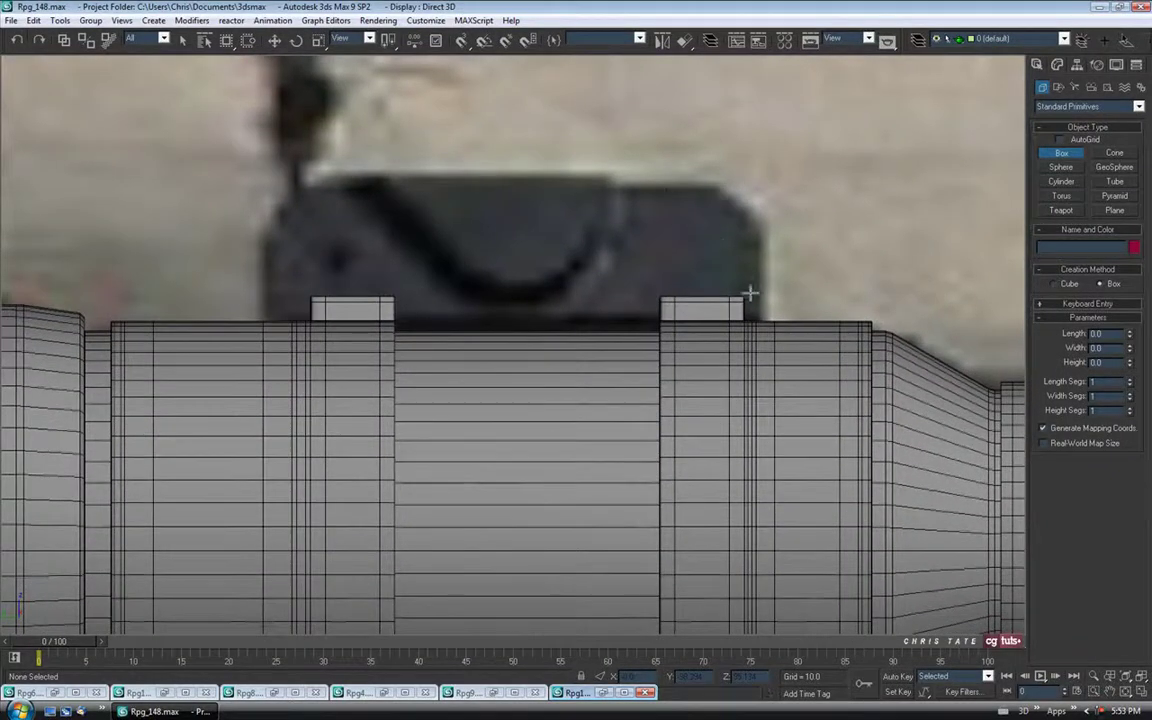
pyautogui.moveTo(548, 331); pyautogui.dragTo(546, 361, button='middle')
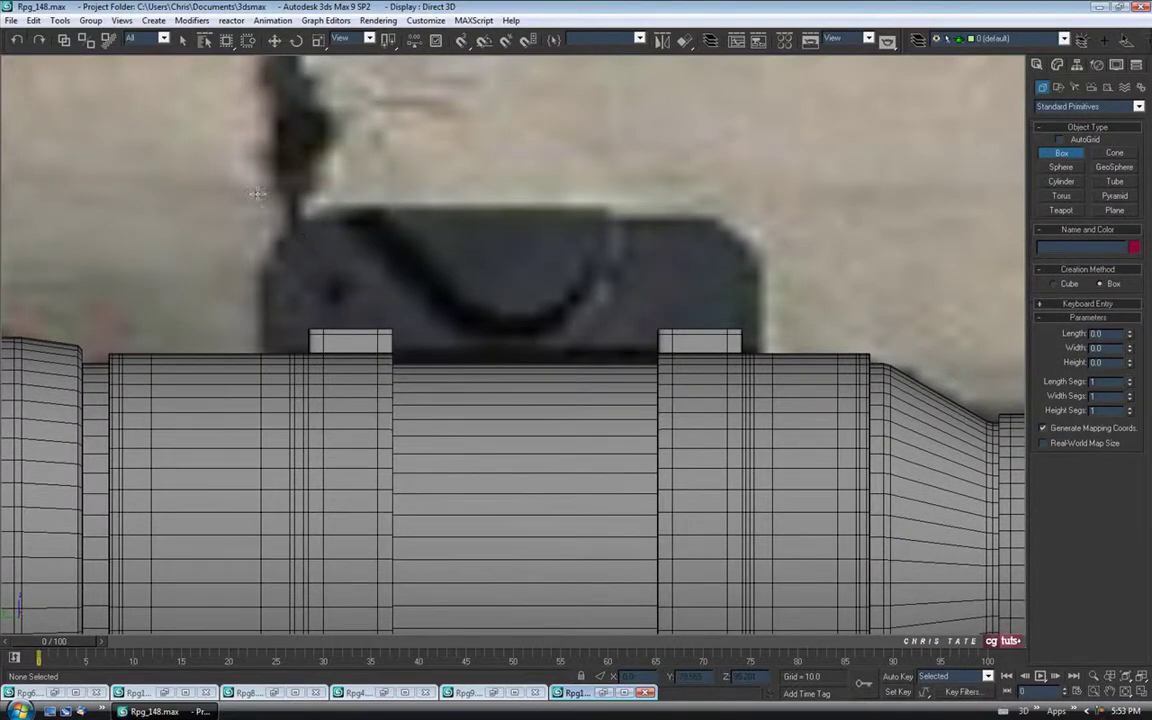
pyautogui.moveTo(258, 202); pyautogui.dragTo(760, 330)
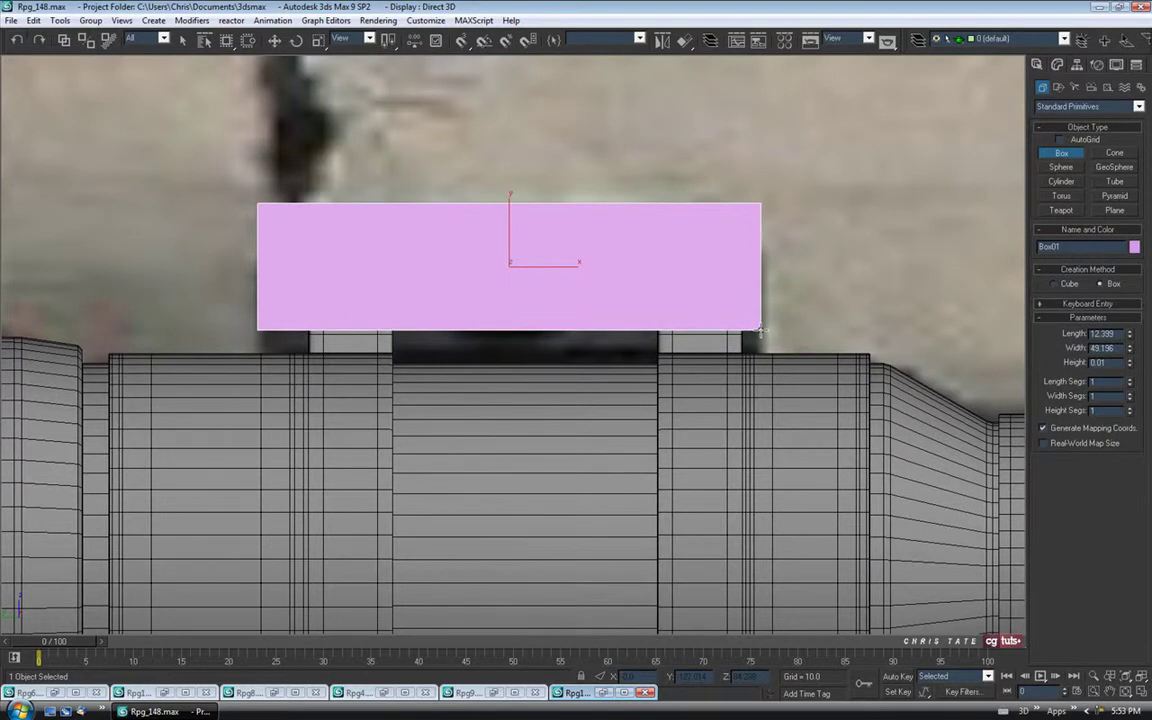
pyautogui.click(761, 318)
pyautogui.moveTo(743, 438); pyautogui.dragTo(725, 432, button='middle')
# Set the box's length to 12, width to 50 and height to 1
pyautogui.moveTo(1116, 335); pyautogui.dragTo(992, 338)
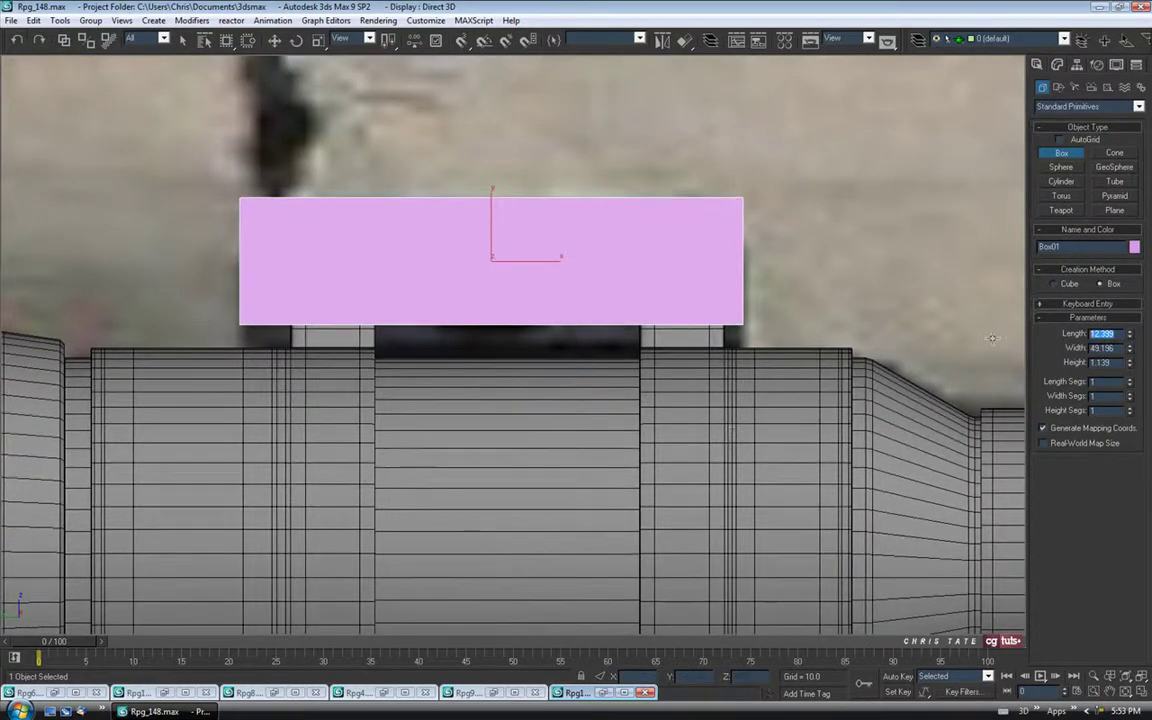
pyautogui.write('12')
pyautogui.press('Tab')
pyautogui.write('50')
pyautogui.press('Tab')
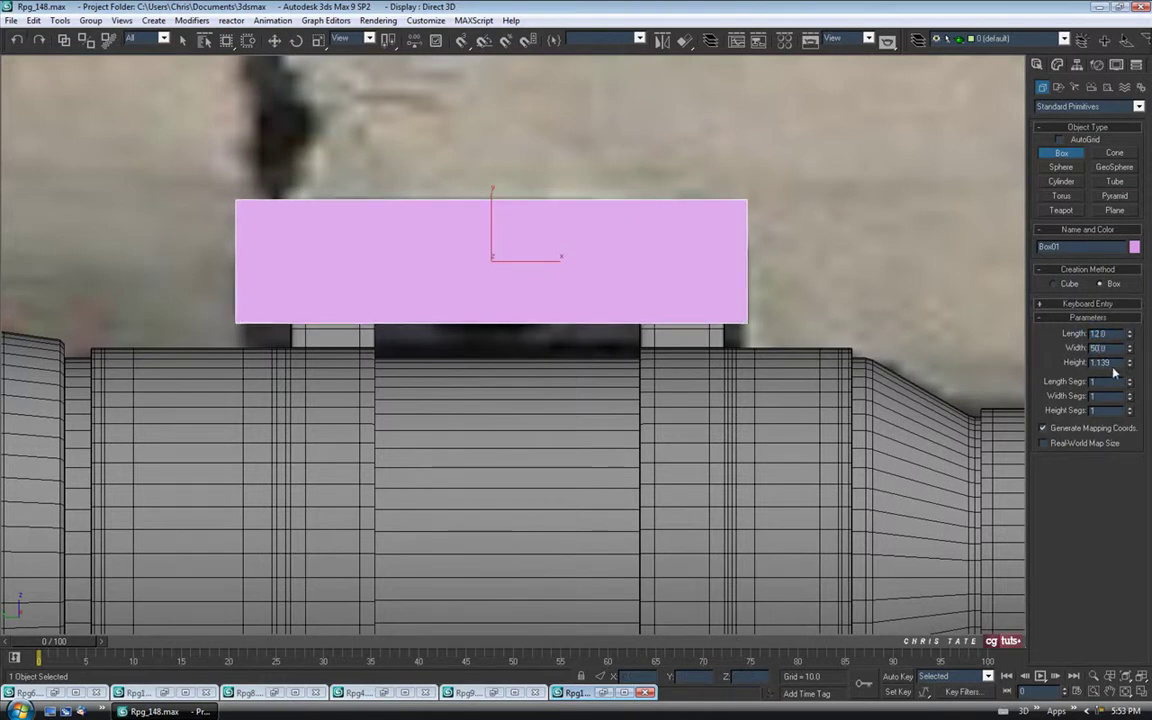
pyautogui.write('1')
pyautogui.press('Return')
# After checking Rpg13.jpg, move the box along X to about 712 so it stands on the two mounting lugs atop the tube
pyautogui.doubleClick(580, 692)
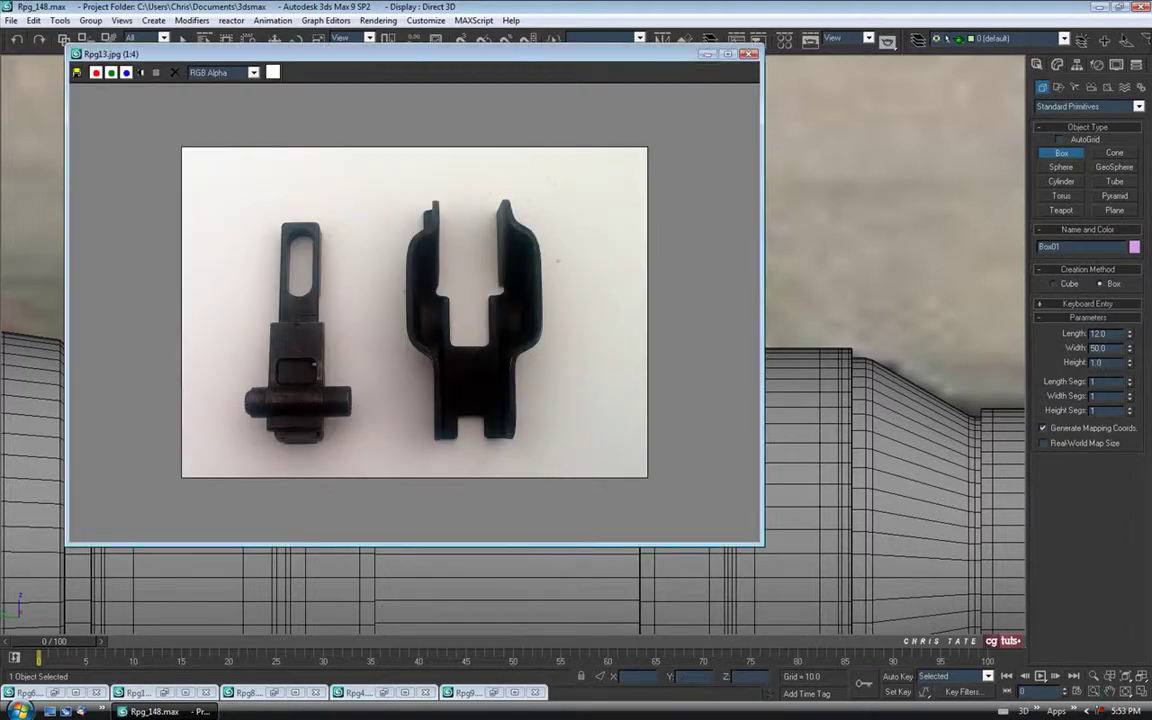
pyautogui.click(706, 54)
pyautogui.hotkey('alt', 'w')
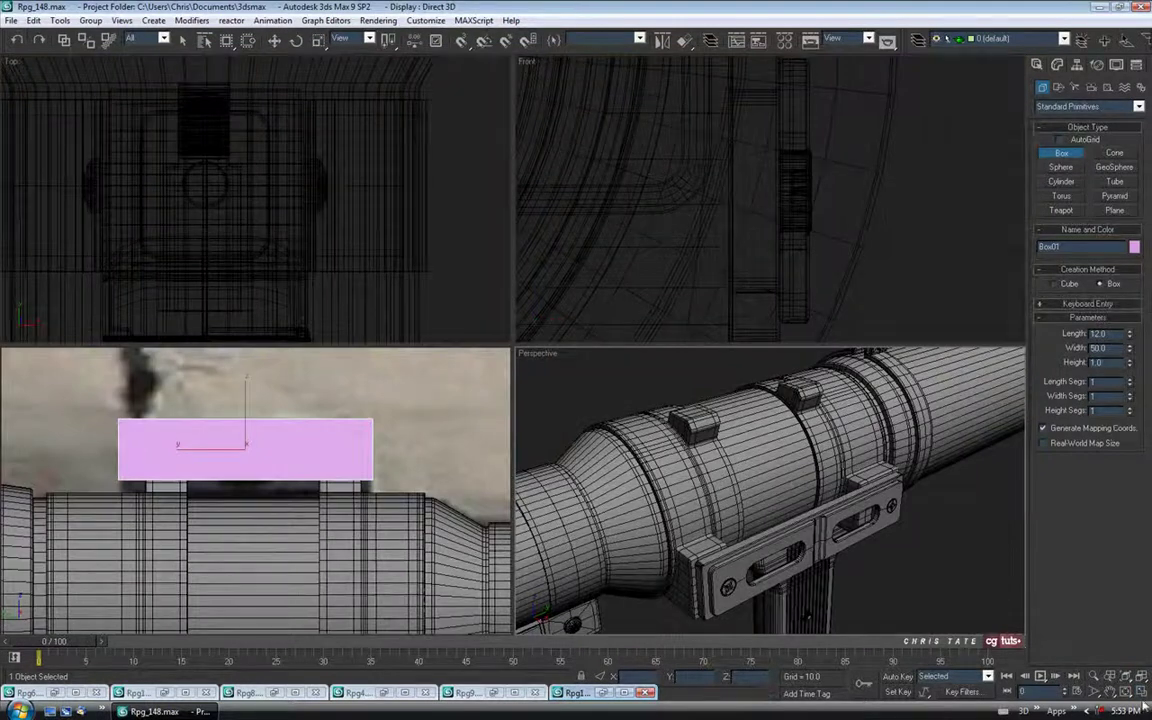
pyautogui.middleClick(694, 404)
pyautogui.hotkey('alt', 'w')
pyautogui.scroll(-8, 690, 400)
pyautogui.moveTo(611, 355); pyautogui.dragTo(625, 405, button='middle')
pyautogui.click(274, 40)
pyautogui.moveTo(97, 132); pyautogui.dragTo(552, 372)
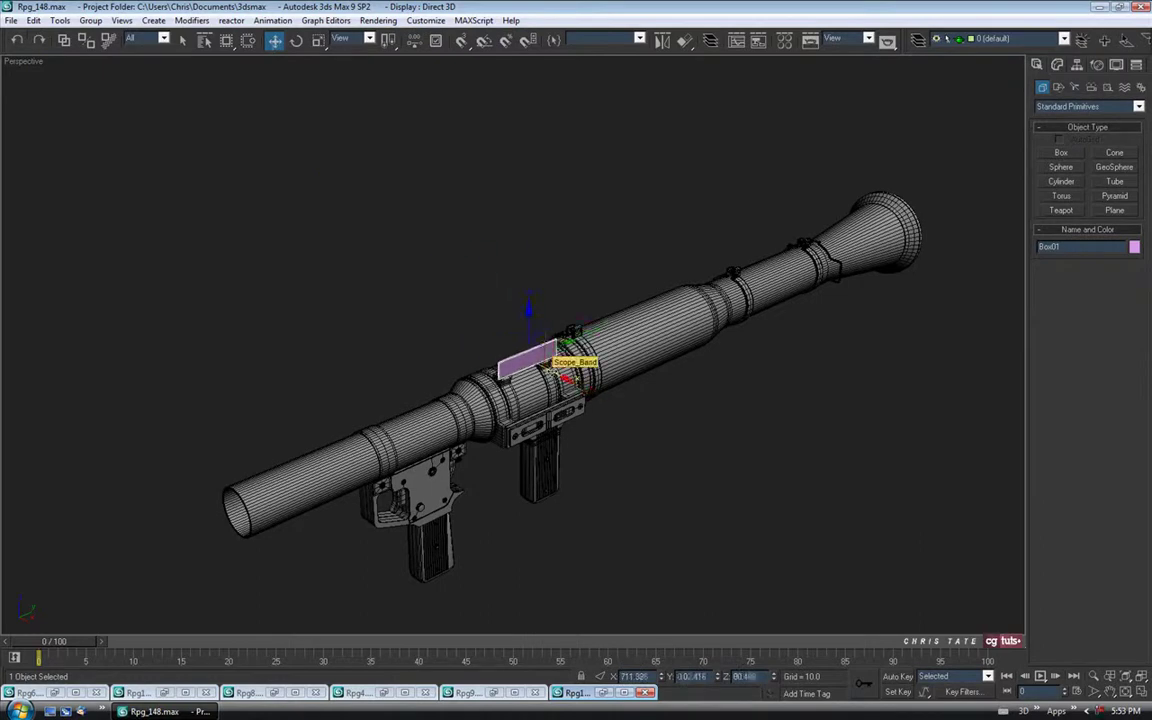
pyautogui.press('z')
pyautogui.moveTo(528, 380); pyautogui.dragTo(563, 255, button='middle')
pyautogui.scroll(-2, 480, 319)
pyautogui.moveTo(480, 319); pyautogui.dragTo(444, 348, button='middle')
pyautogui.keyDown('alt'); pyautogui.moveTo(514, 350); pyautogui.dragTo(513, 407, button='middle'); pyautogui.keyUp('alt')
pyautogui.moveTo(587, 397); pyautogui.dragTo(554, 401, button='middle')
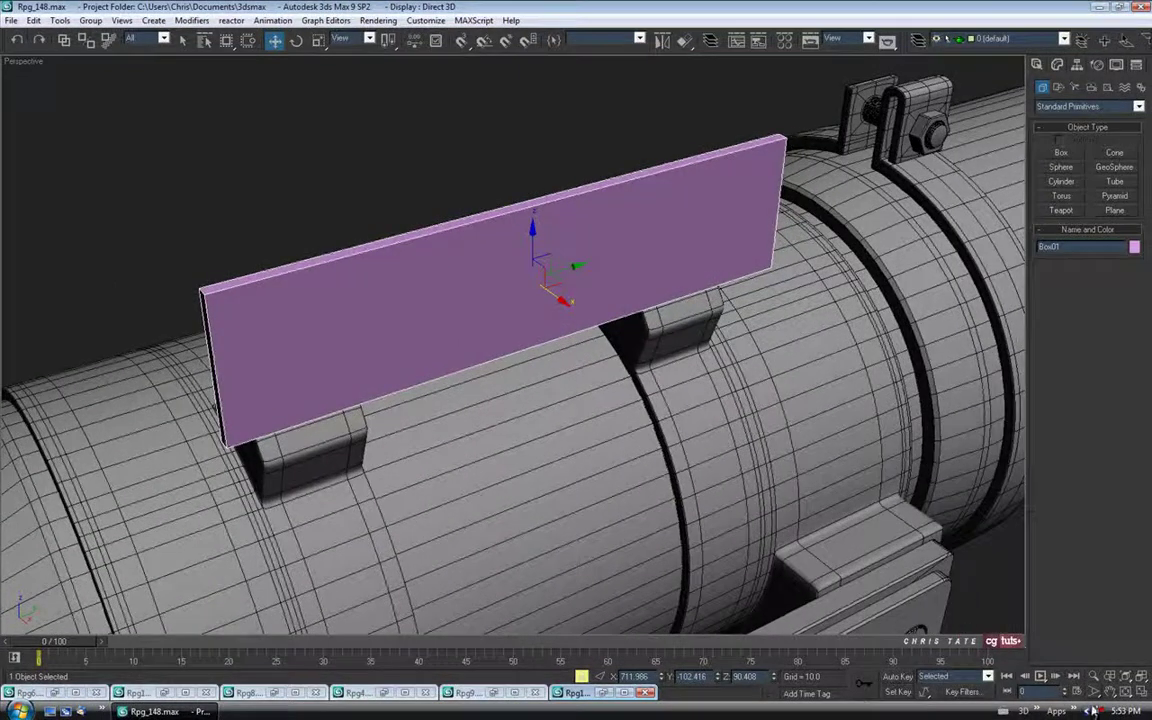
# In the Left view, set the box's object colour to a near-black custom colour
pyautogui.hotkey('alt', 'w')
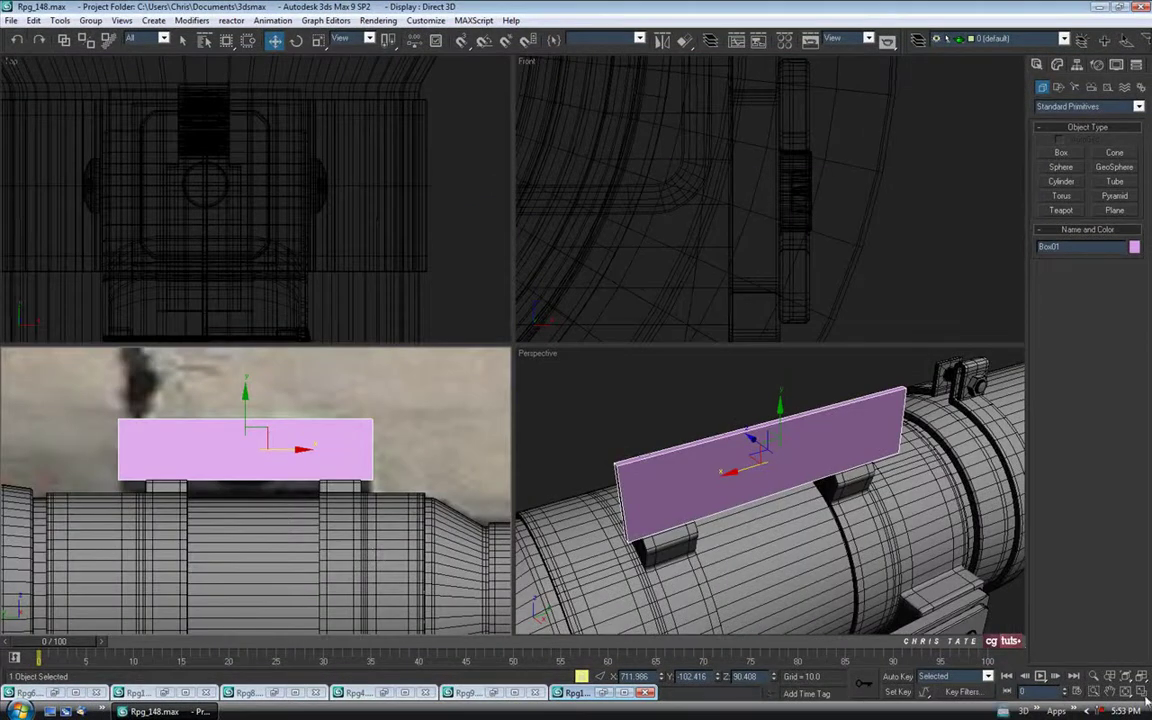
pyautogui.click(1143, 696)
pyautogui.moveTo(712, 376); pyautogui.dragTo(663, 458, button='middle')
pyautogui.click(1133, 249)
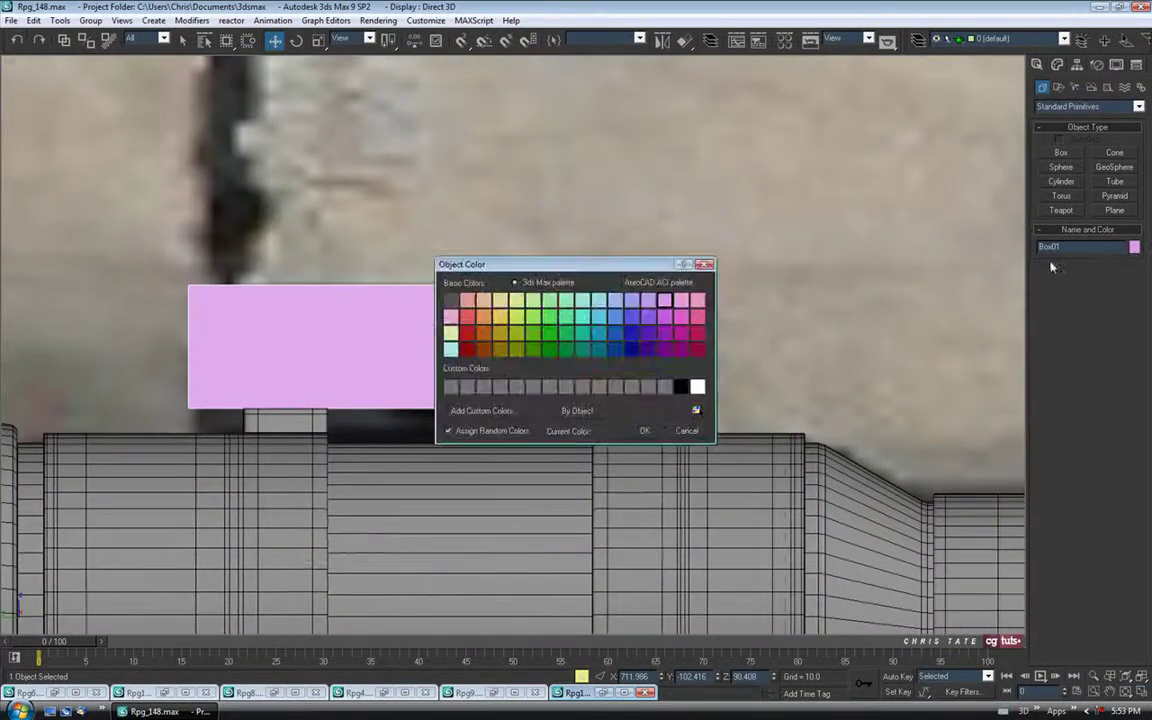
pyautogui.click(582, 387)
pyautogui.click(642, 430)
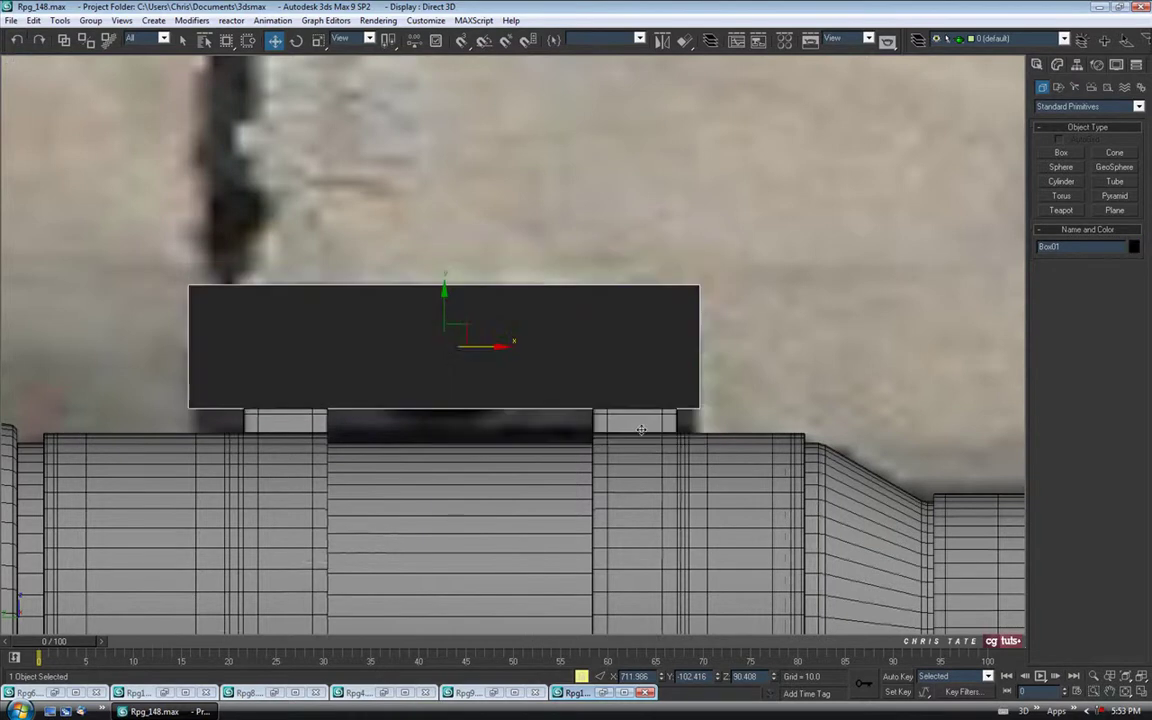
# Assign the blue material to the box in place of the default look
pyautogui.press('m')
pyautogui.moveTo(191, 142); pyautogui.dragTo(501, 342)
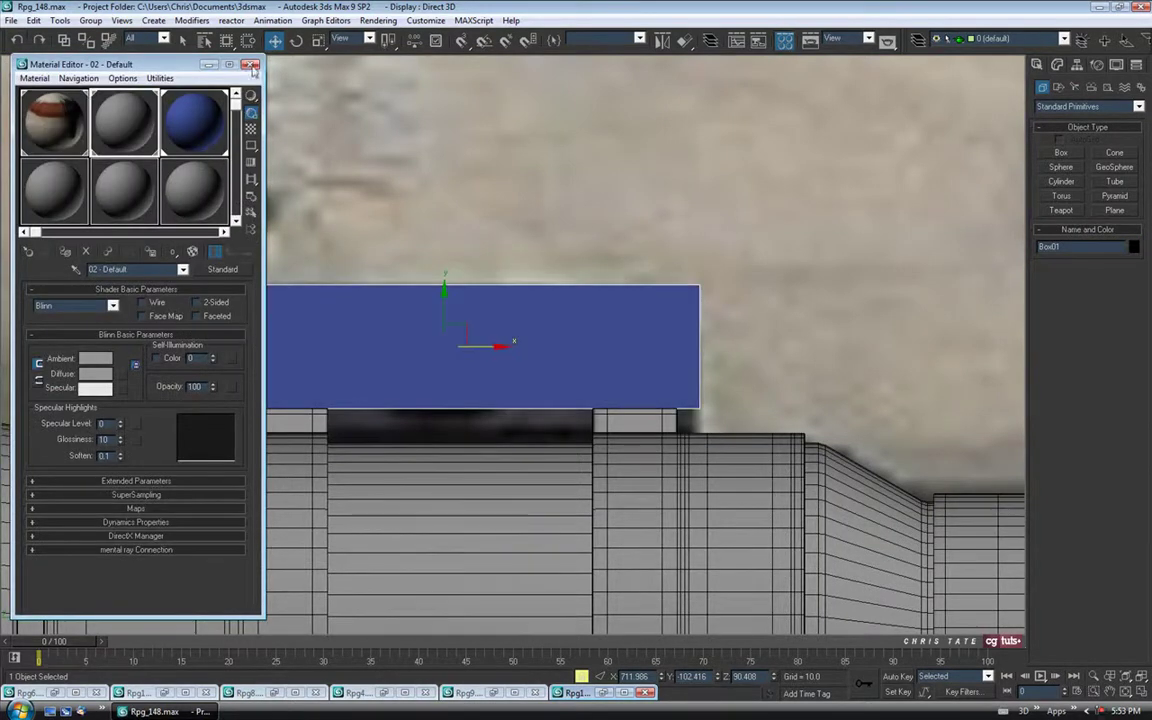
pyautogui.click(251, 64)
pyautogui.moveTo(476, 335); pyautogui.dragTo(514, 339, button='middle')
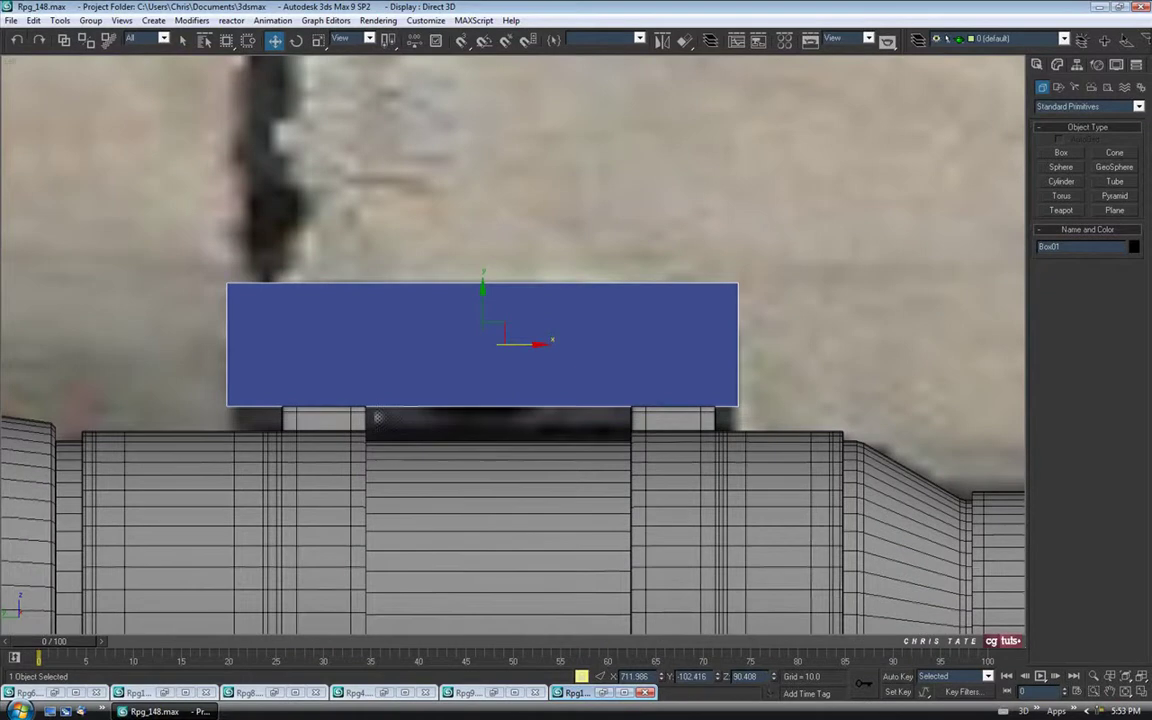
# Check the mount's shape in Rpg13.jpg, and convert the box to an Editable Poly
pyautogui.click(604, 693)
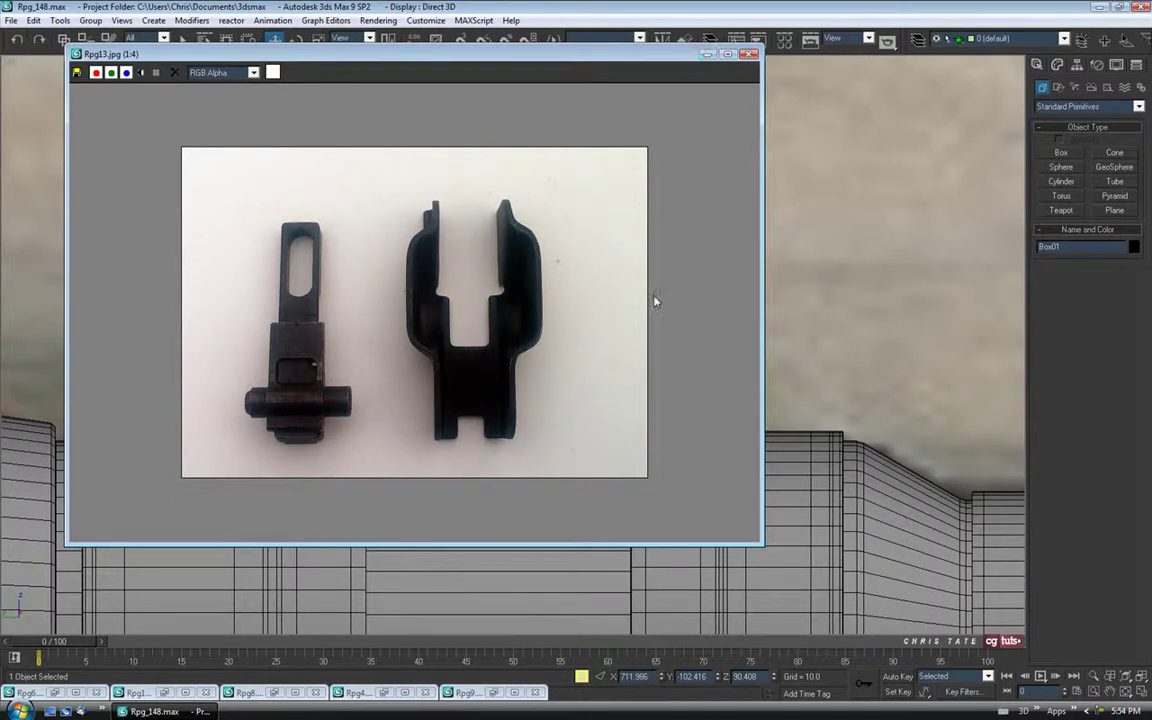
pyautogui.click(707, 54)
pyautogui.moveTo(662, 459)
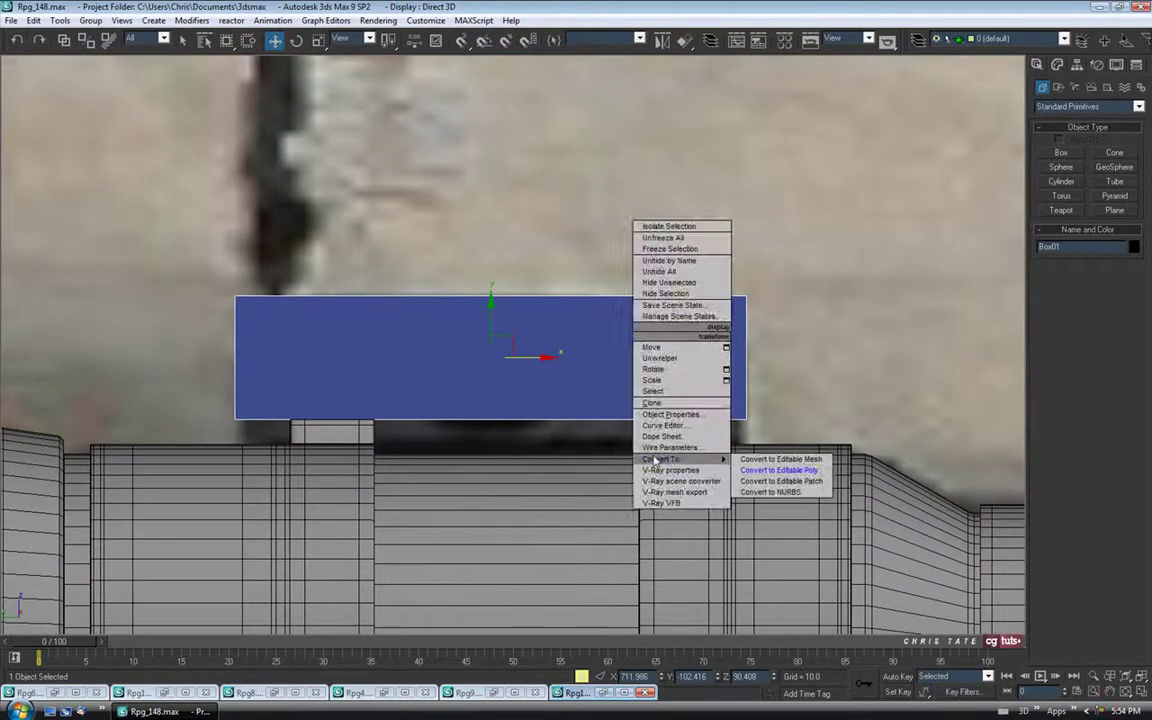
pyautogui.click(776, 470)
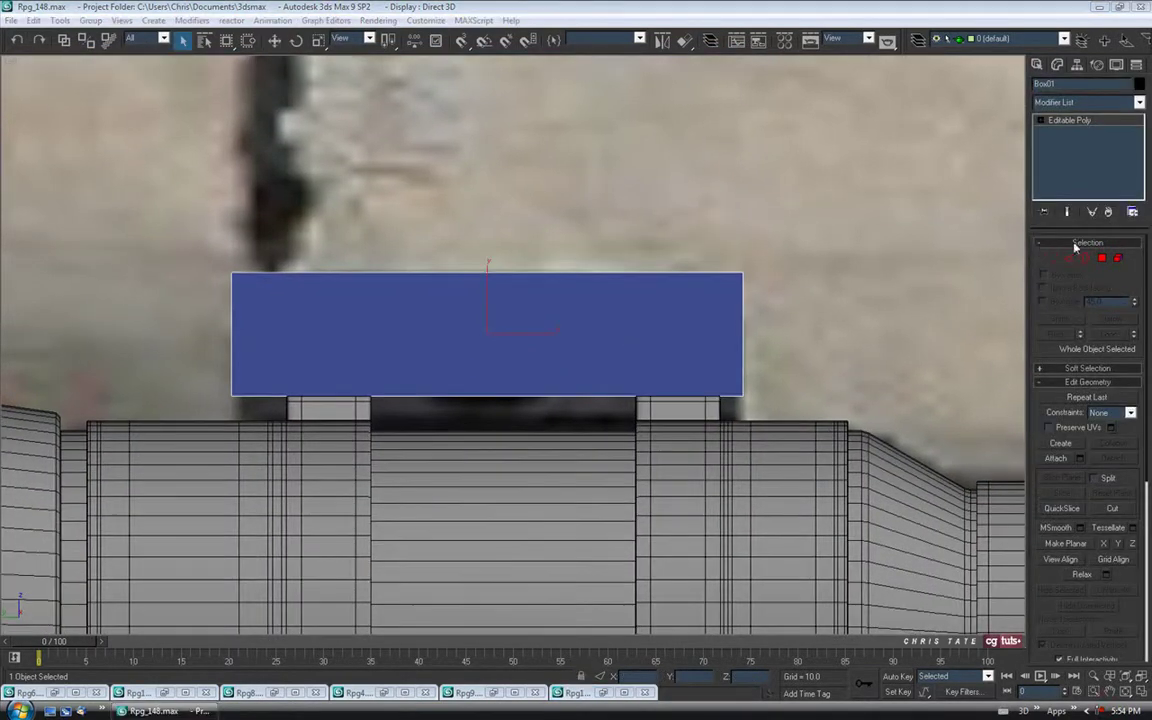
# Connect the box's lengthwise edges with 2 segments and make the box see-through over the background photo
pyautogui.click(1069, 258)
pyautogui.moveTo(508, 524); pyautogui.dragTo(512, 531)
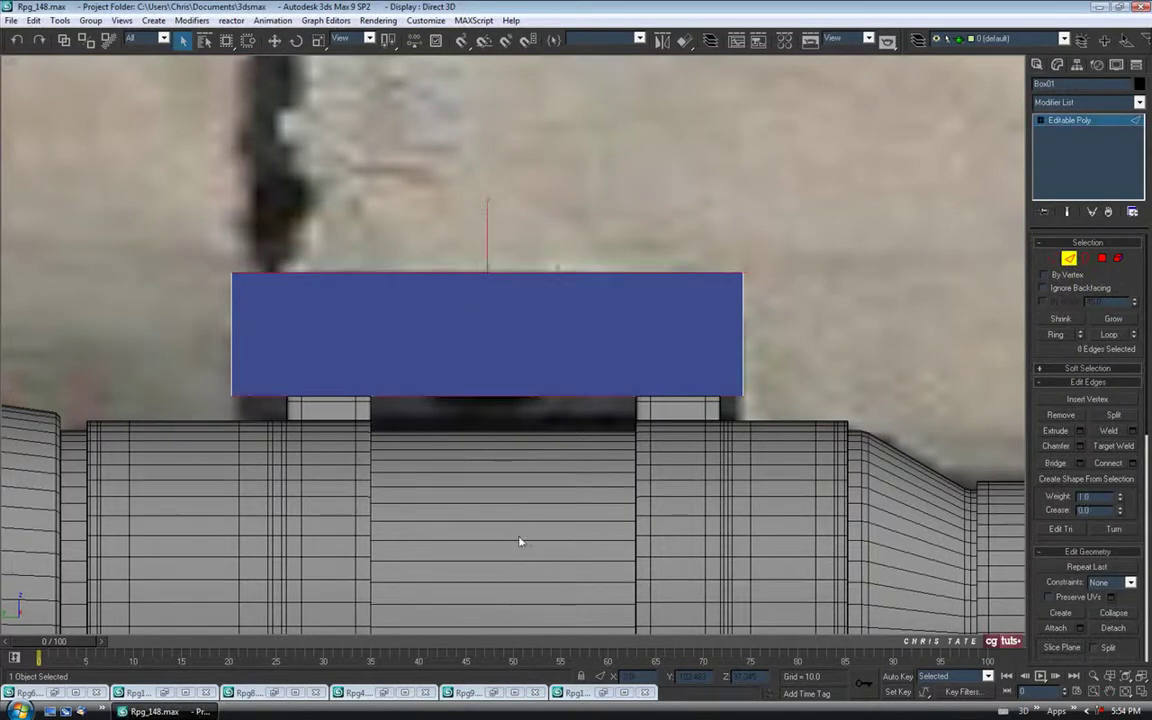
pyautogui.click(1133, 463)
pyautogui.click(1016, 332)
pyautogui.moveTo(707, 384); pyautogui.dragTo(707, 394, button='middle')
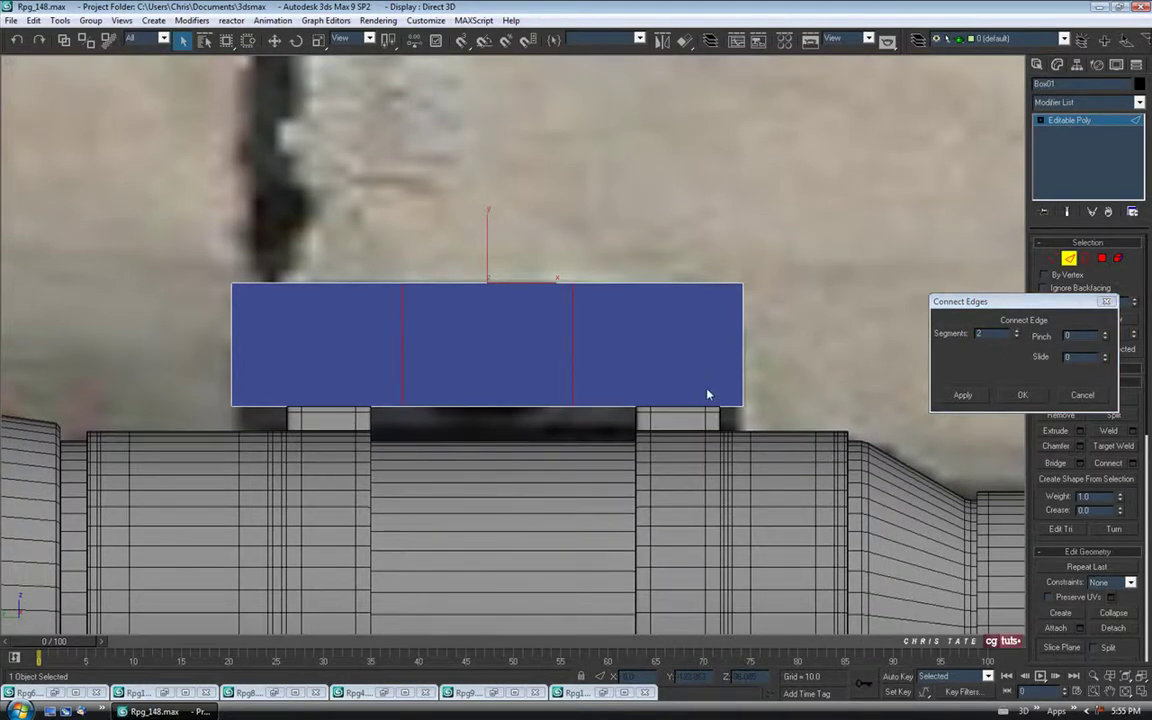
pyautogui.hotkey('alt', 'x')
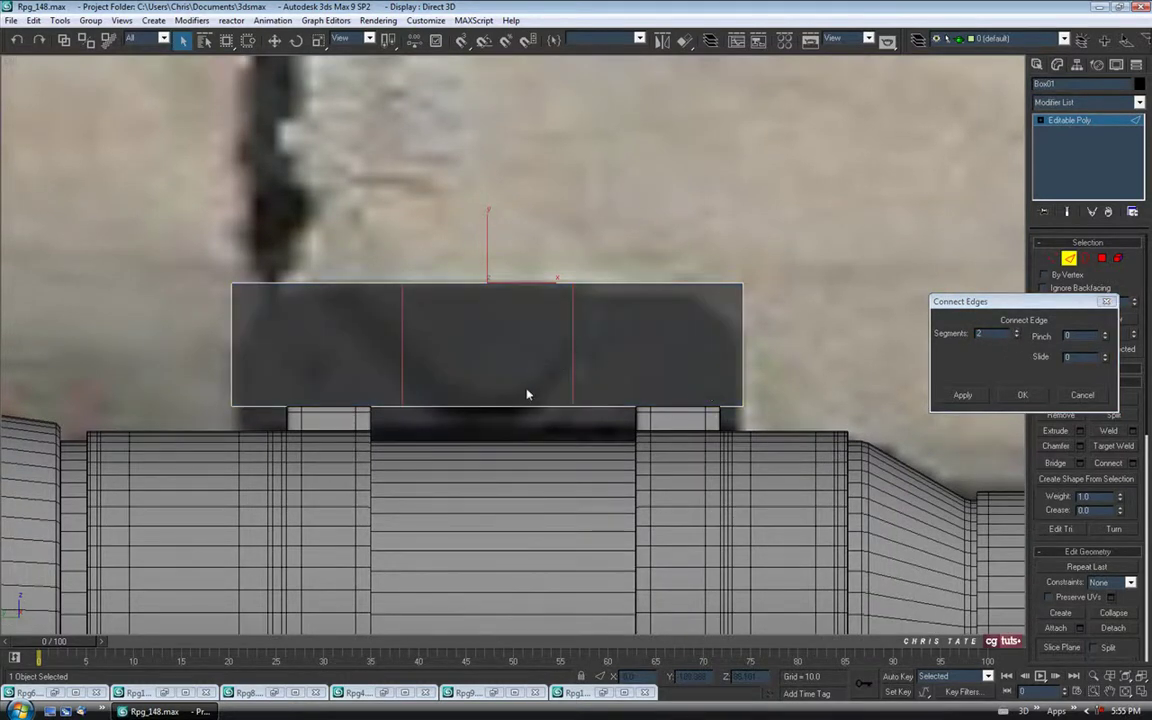
pyautogui.moveTo(707, 424); pyautogui.dragTo(699, 405, button='middle')
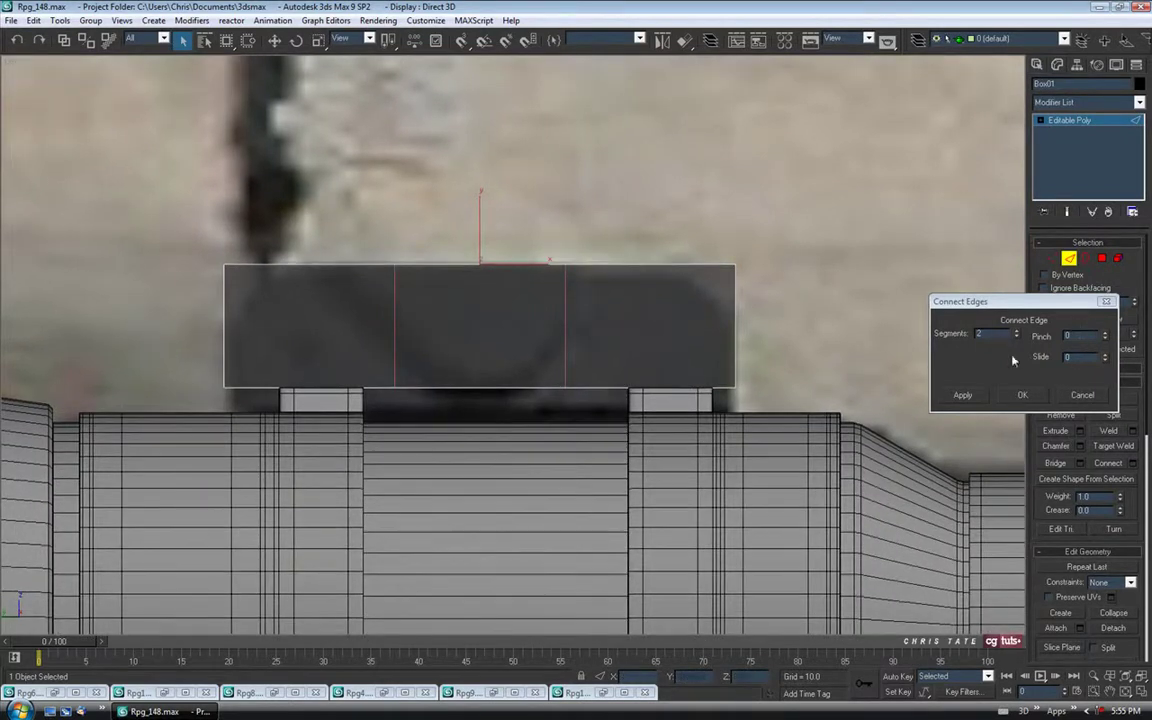
pyautogui.click(1017, 397)
pyautogui.moveTo(706, 446); pyautogui.dragTo(711, 454, button='middle')
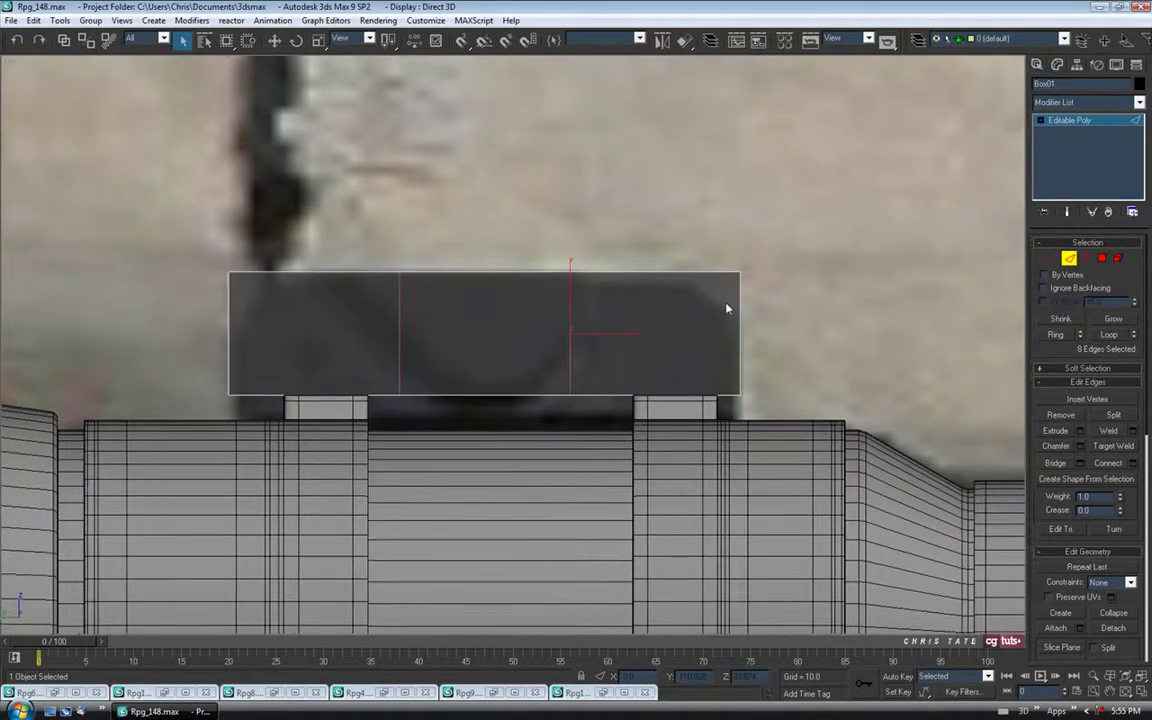
# Slant the left new edge loop along the photo's curve, placing its upper vertices at about Y -87 and its lower ones closer to the centre
pyautogui.press('1')
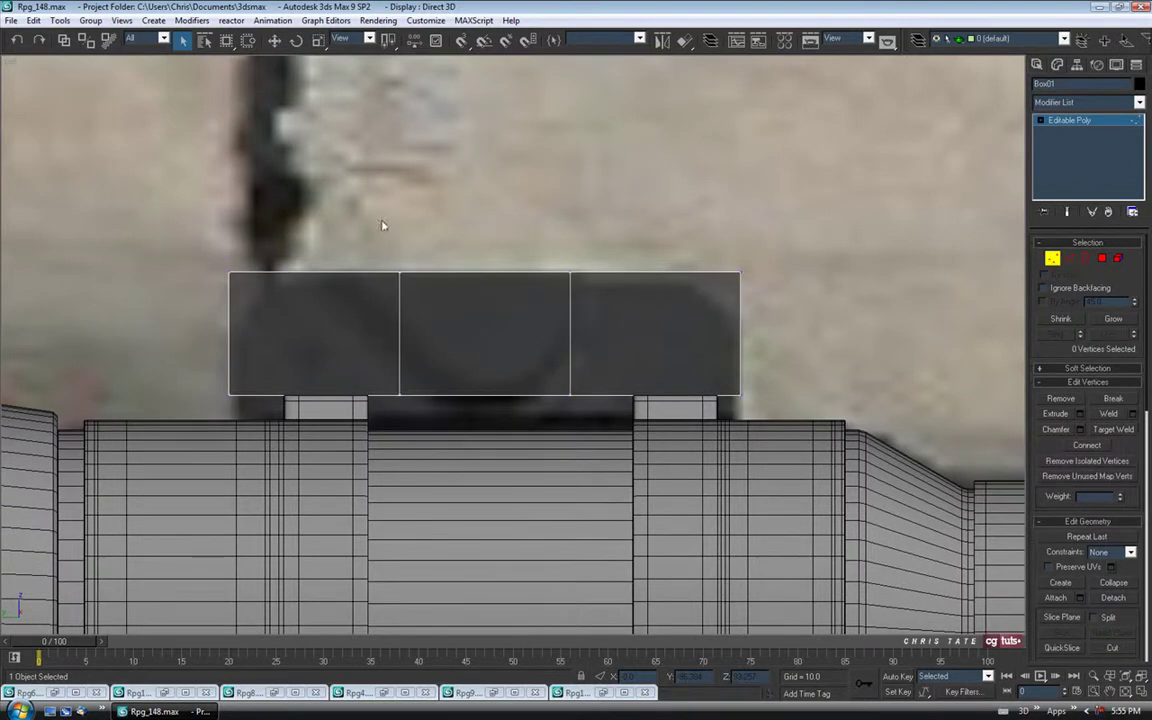
pyautogui.moveTo(386, 231); pyautogui.dragTo(411, 496)
pyautogui.press('w')
pyautogui.moveTo(440, 332); pyautogui.dragTo(378, 336)
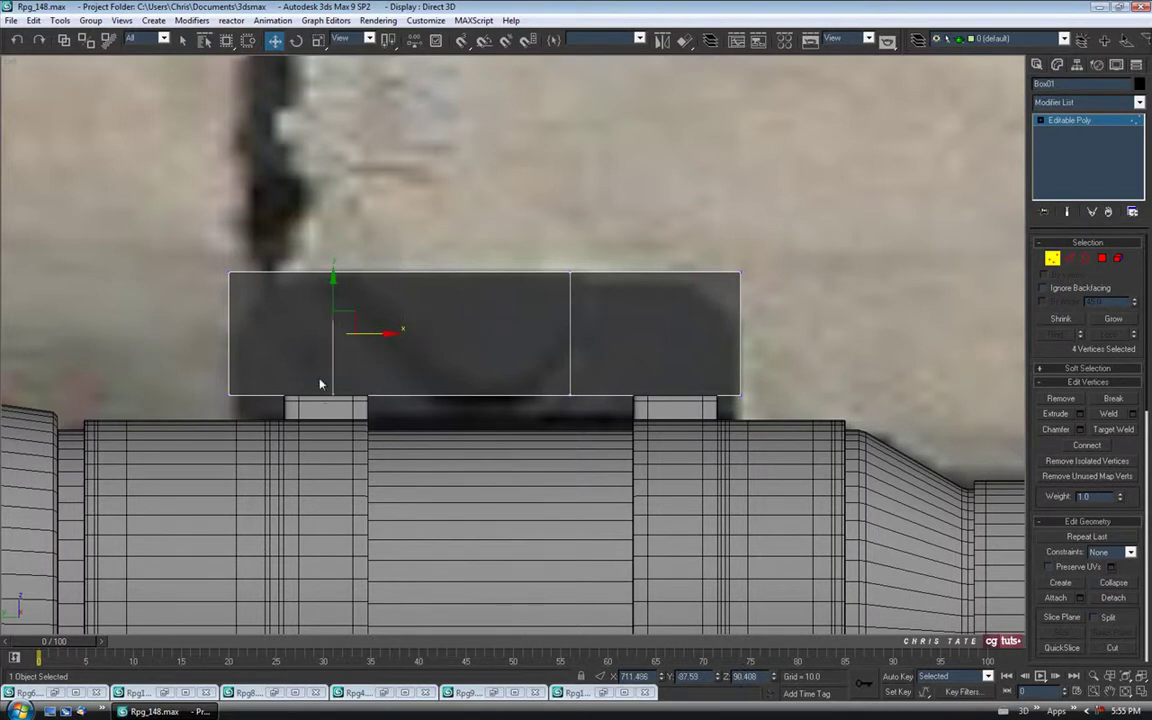
pyautogui.moveTo(320, 384); pyautogui.dragTo(475, 396)
pyautogui.moveTo(357, 262); pyautogui.dragTo(327, 268)
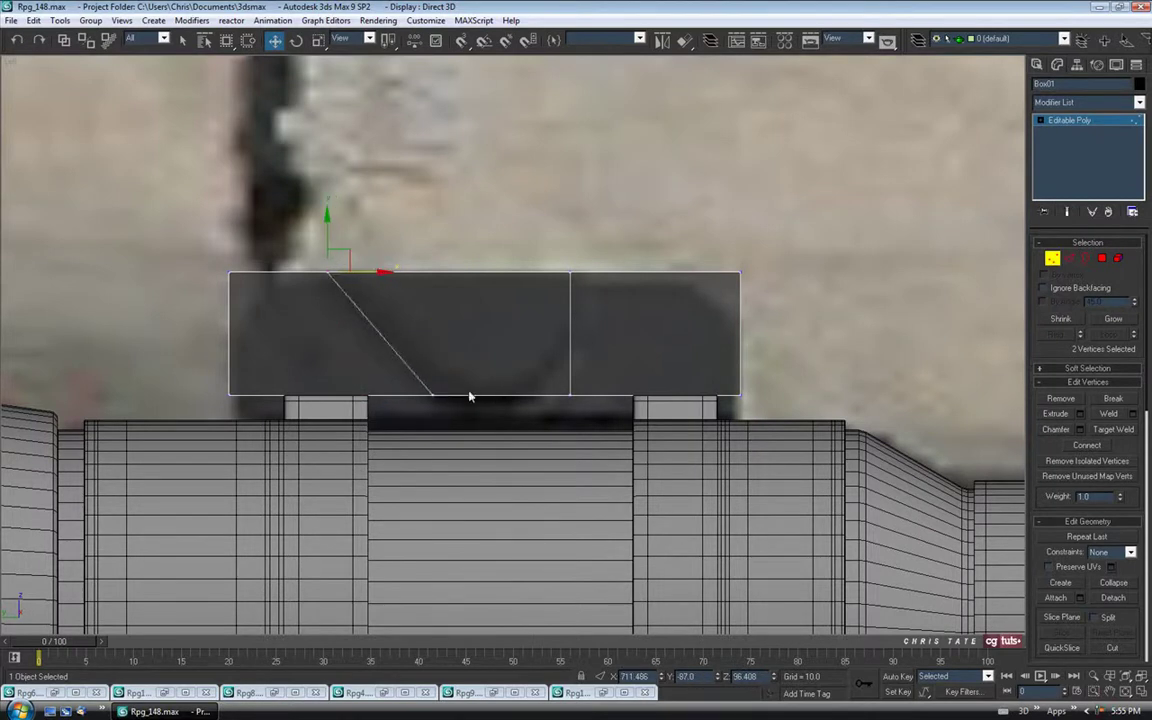
# Slant the right new edge loop along the photo's curve, moving its lower vertices inward and its upper vertices to about Y -112.8
pyautogui.moveTo(551, 264); pyautogui.dragTo(626, 271)
pyautogui.click(570, 394)
pyautogui.moveTo(606, 396); pyautogui.dragTo(581, 396)
pyautogui.click(587, 272)
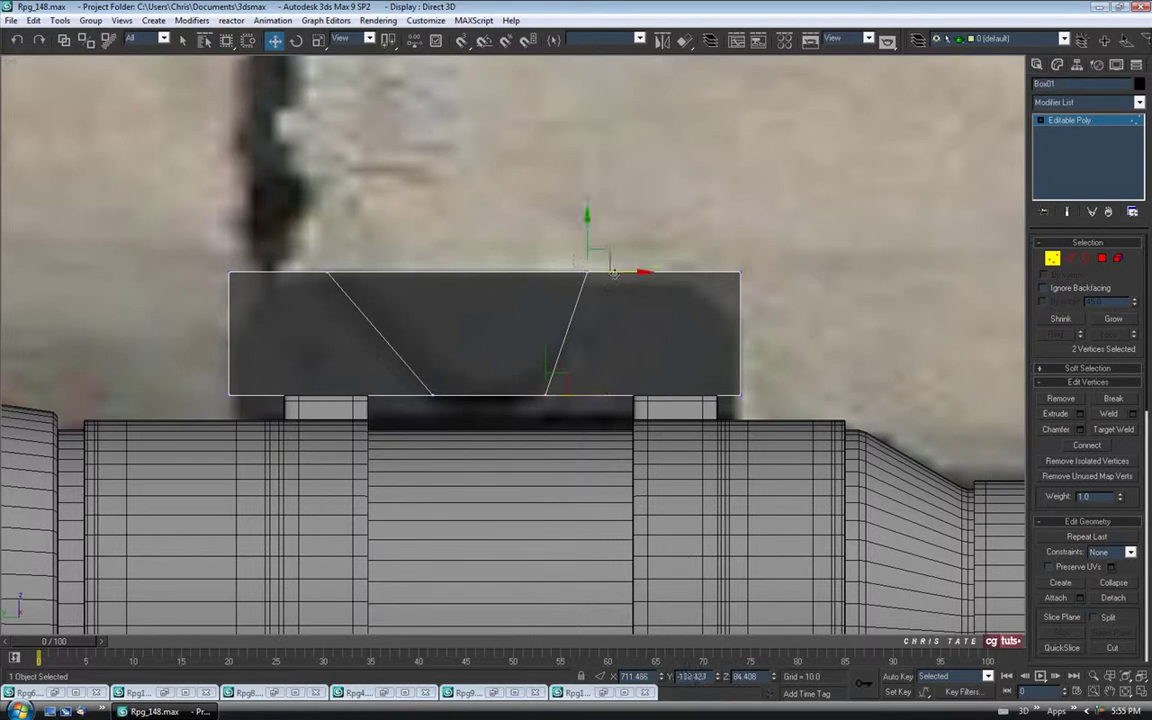
pyautogui.moveTo(594, 365); pyautogui.dragTo(604, 381, button='middle')
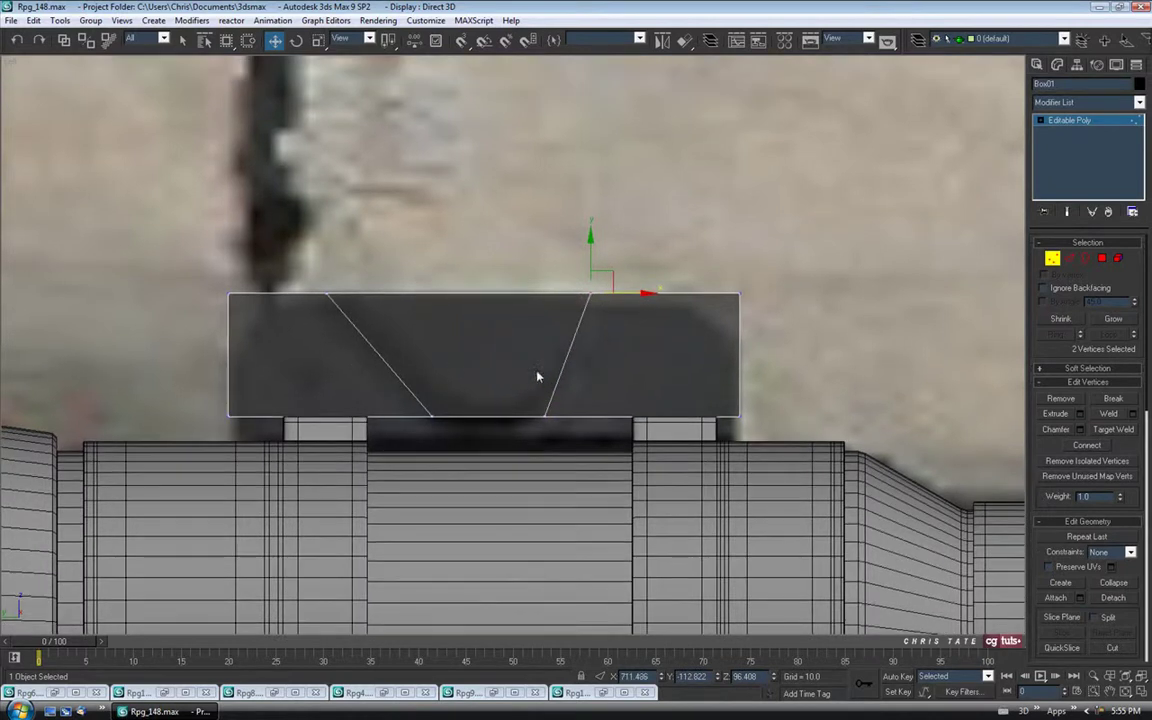
# Connect the box's vertical edges with 2 segments and turn off its see-through display
pyautogui.press('2')
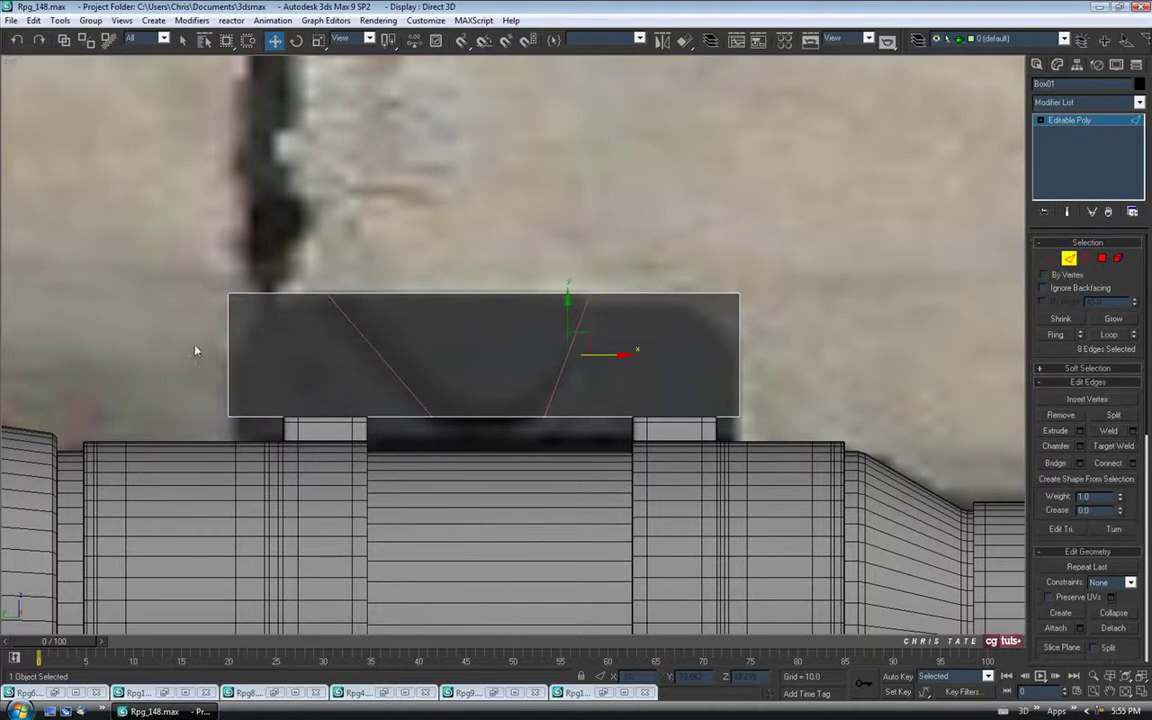
pyautogui.moveTo(662, 370); pyautogui.dragTo(870, 377)
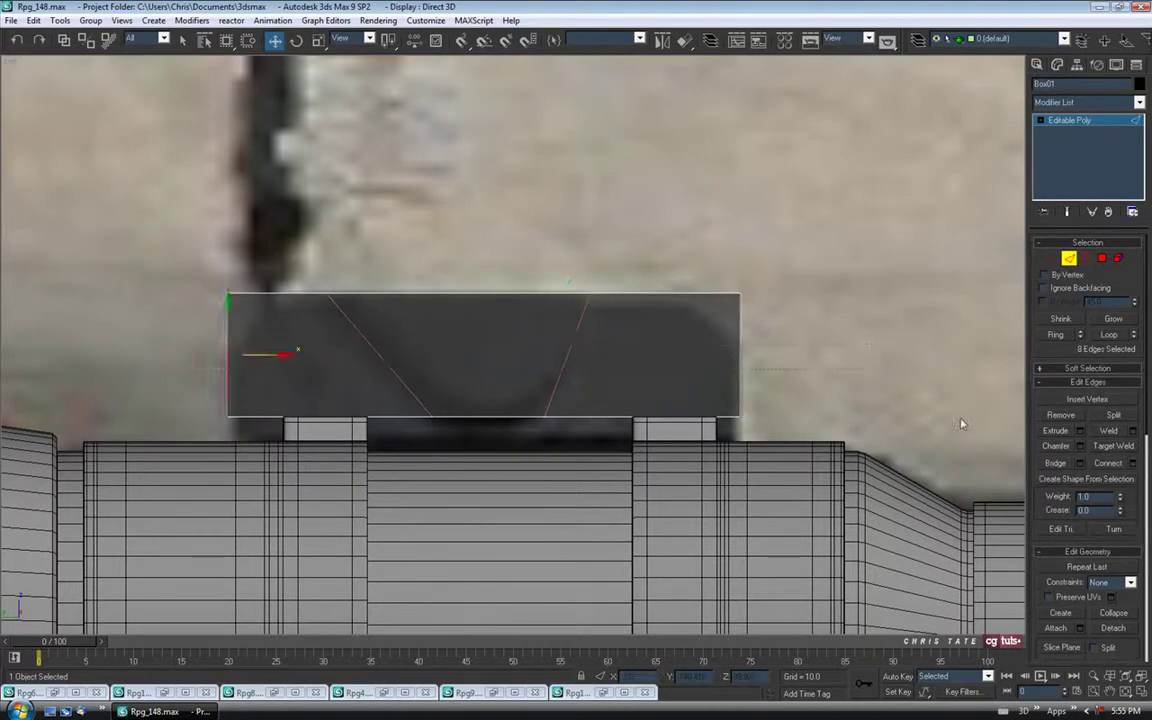
pyautogui.click(1132, 463)
pyautogui.moveTo(620, 371)
pyautogui.mouseDown(button='middle')
pyautogui.moveTo(610, 356)
pyautogui.moveTo(620, 367)
pyautogui.mouseUp(button='middle')
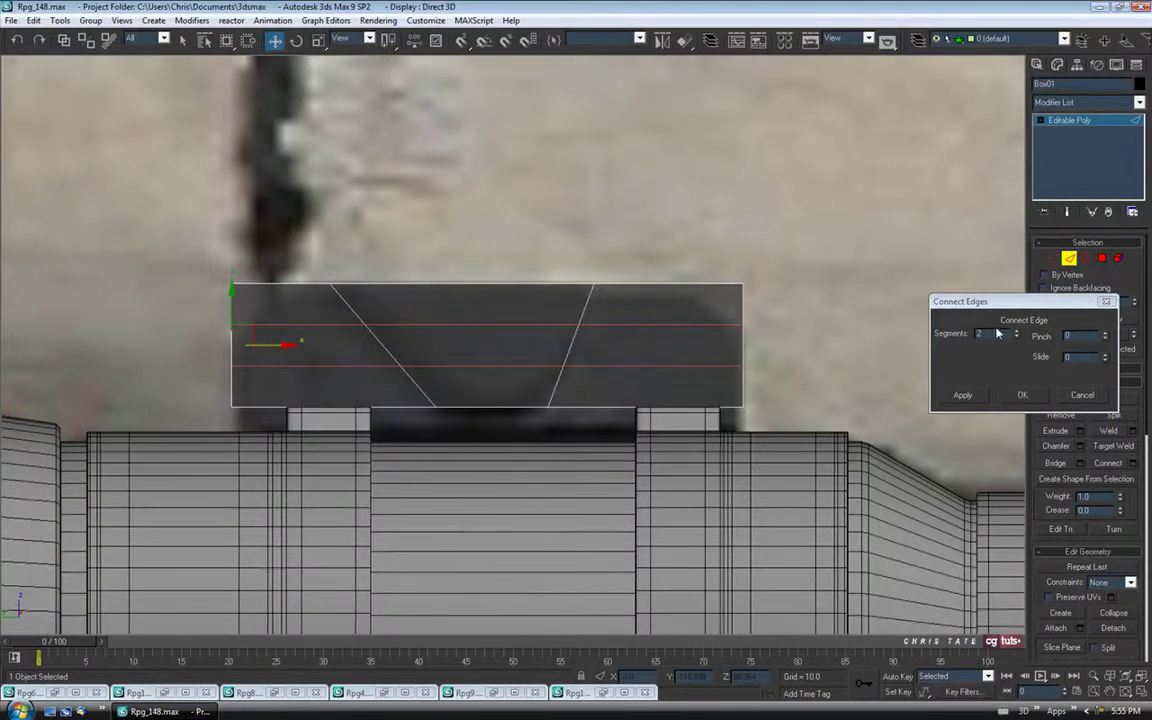
pyautogui.click(1022, 394)
pyautogui.moveTo(643, 393); pyautogui.dragTo(728, 339, button='middle')
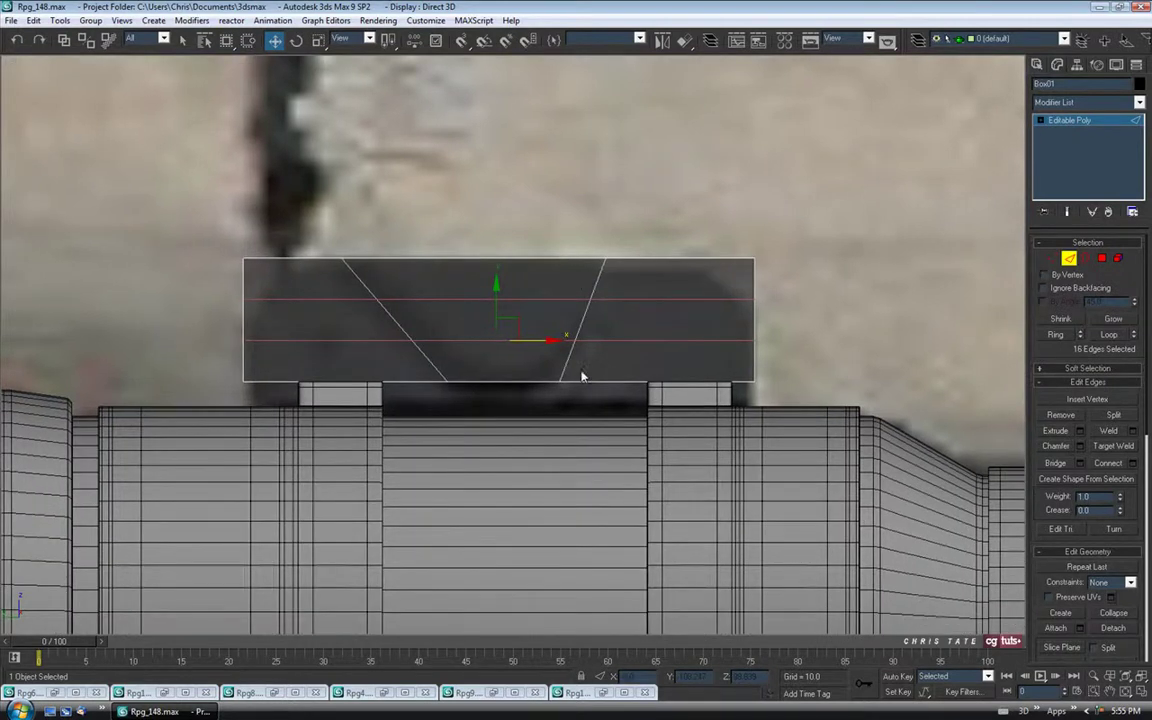
pyautogui.hotkey('alt', 'x')
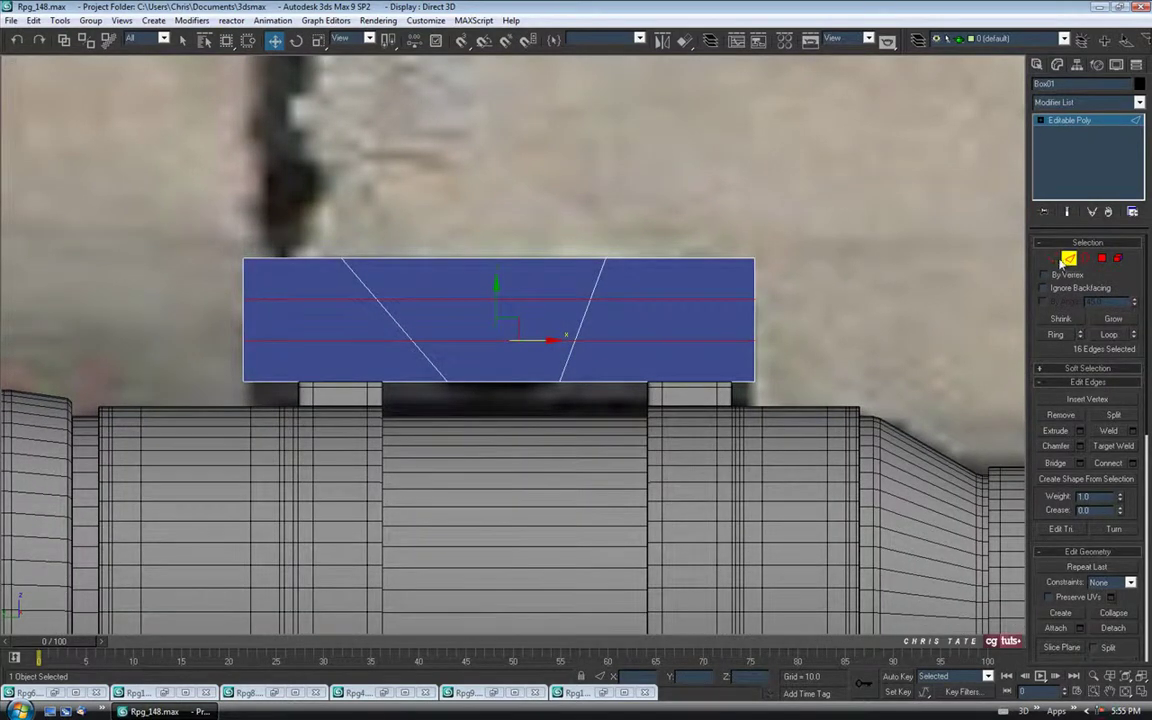
# Bow both slanted edge loops outward by moving their middle vertices, and shift the left loop's upper vertices slightly outward
pyautogui.click(1052, 258)
pyautogui.moveTo(563, 307); pyautogui.dragTo(571, 329, button='middle')
pyautogui.moveTo(564, 315); pyautogui.dragTo(634, 345)
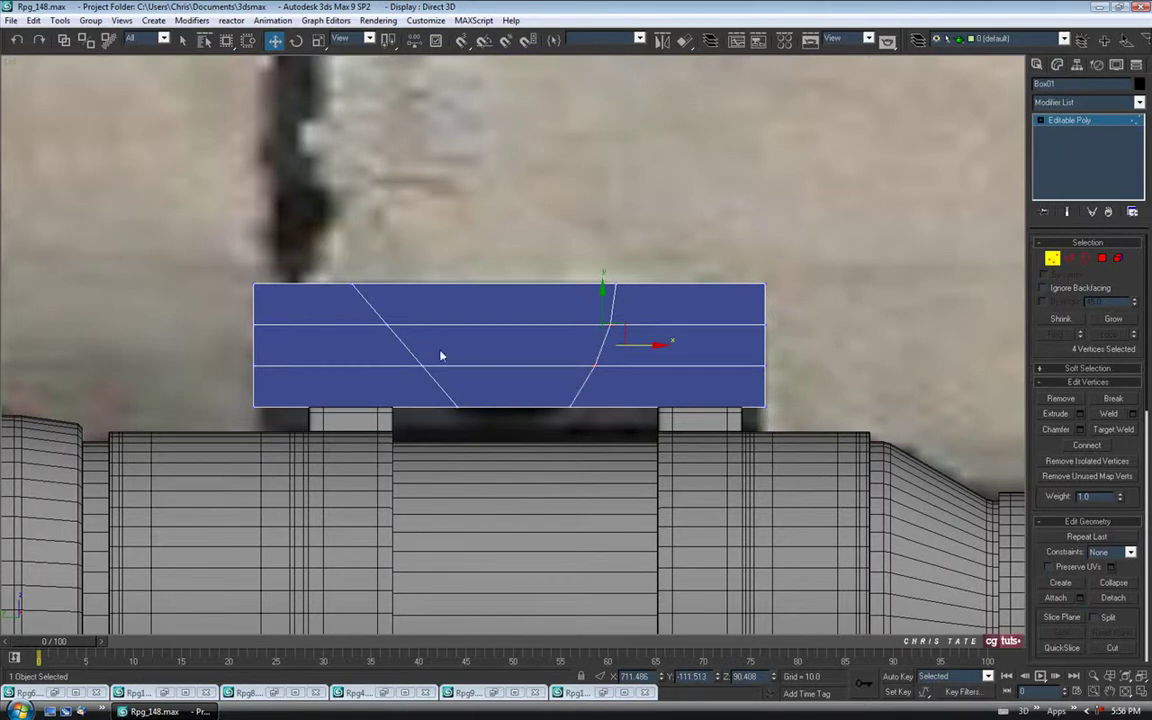
pyautogui.moveTo(376, 317); pyautogui.dragTo(433, 346)
pyautogui.moveTo(339, 277); pyautogui.dragTo(373, 285)
# Move the right loop's lower vertices to about Y -107.9, comparing the curve with the photo through the see-through box
pyautogui.hotkey('alt', 'x')
pyautogui.hotkey('alt', 'x')
pyautogui.moveTo(553, 435); pyautogui.dragTo(511, 430, button='middle')
pyautogui.click(528, 400)
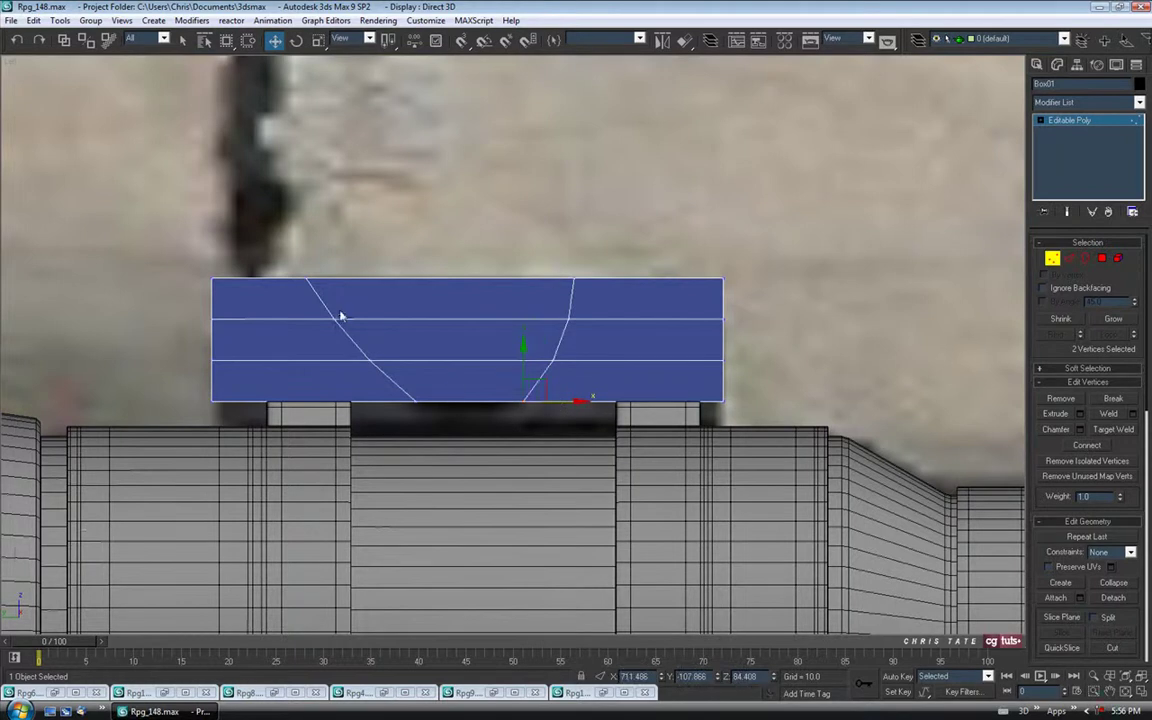
pyautogui.hotkey('alt', 'x')
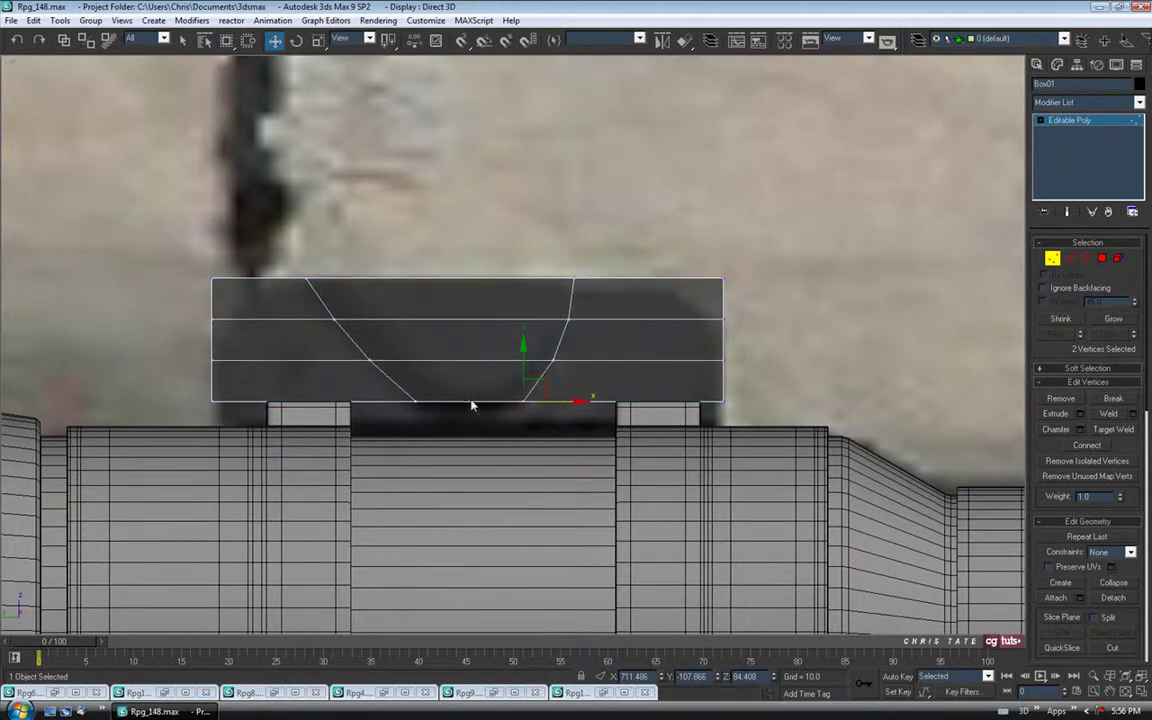
pyautogui.moveTo(507, 349); pyautogui.dragTo(527, 381, button='middle')
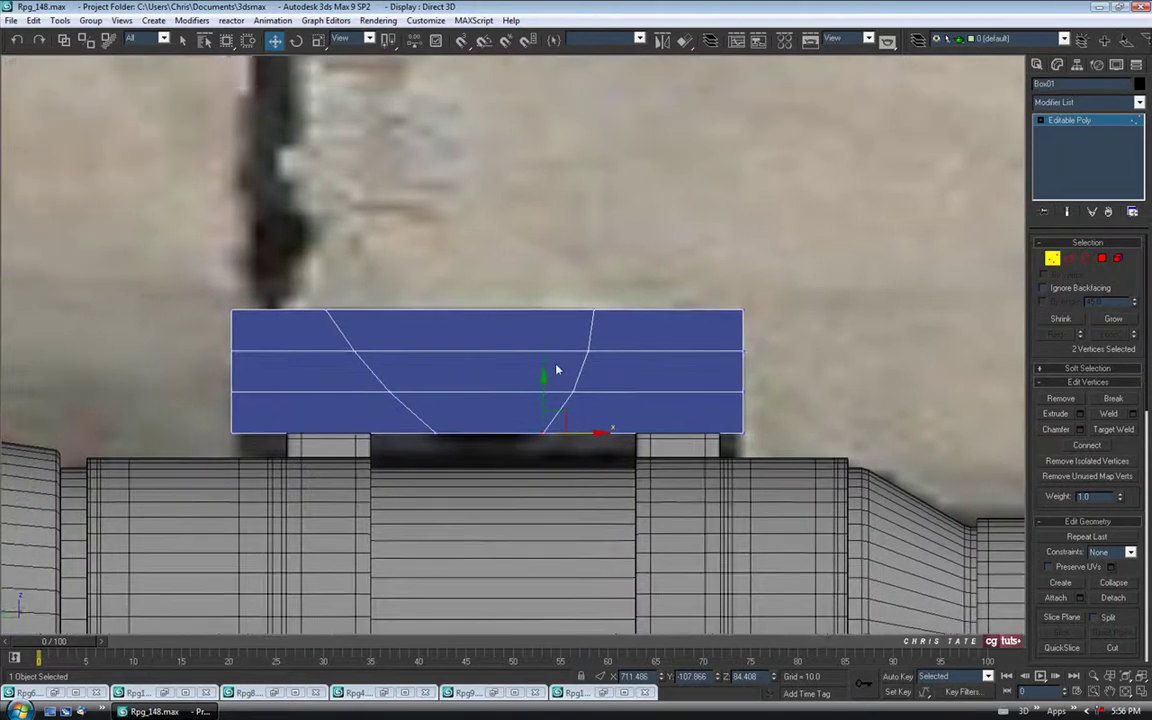
pyautogui.click(1052, 259)
# Connect the lengthwise edges right of the right curve with 1 segment, sliding the new loop close beside that curve
pyautogui.moveTo(721, 357); pyautogui.dragTo(744, 282, button='middle')
pyautogui.moveTo(556, 354); pyautogui.dragTo(565, 416, button='middle')
pyautogui.scroll(2, 555, 380)
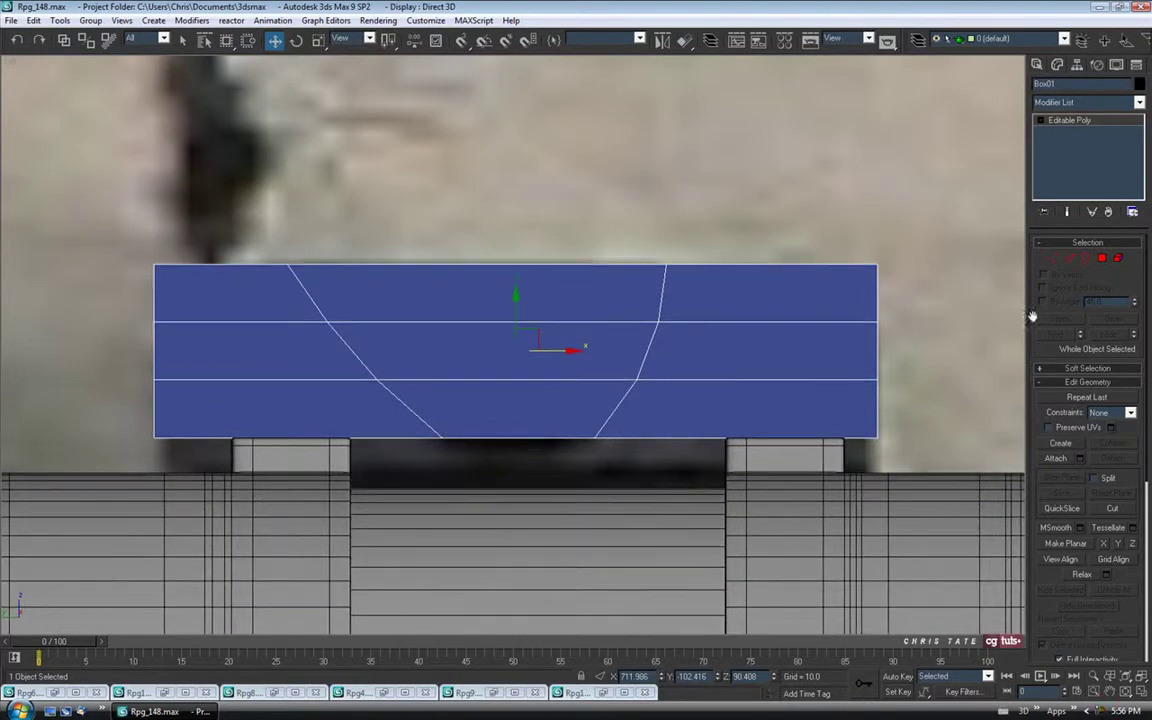
pyautogui.click(1070, 258)
pyautogui.moveTo(614, 386); pyautogui.dragTo(604, 360, button='middle')
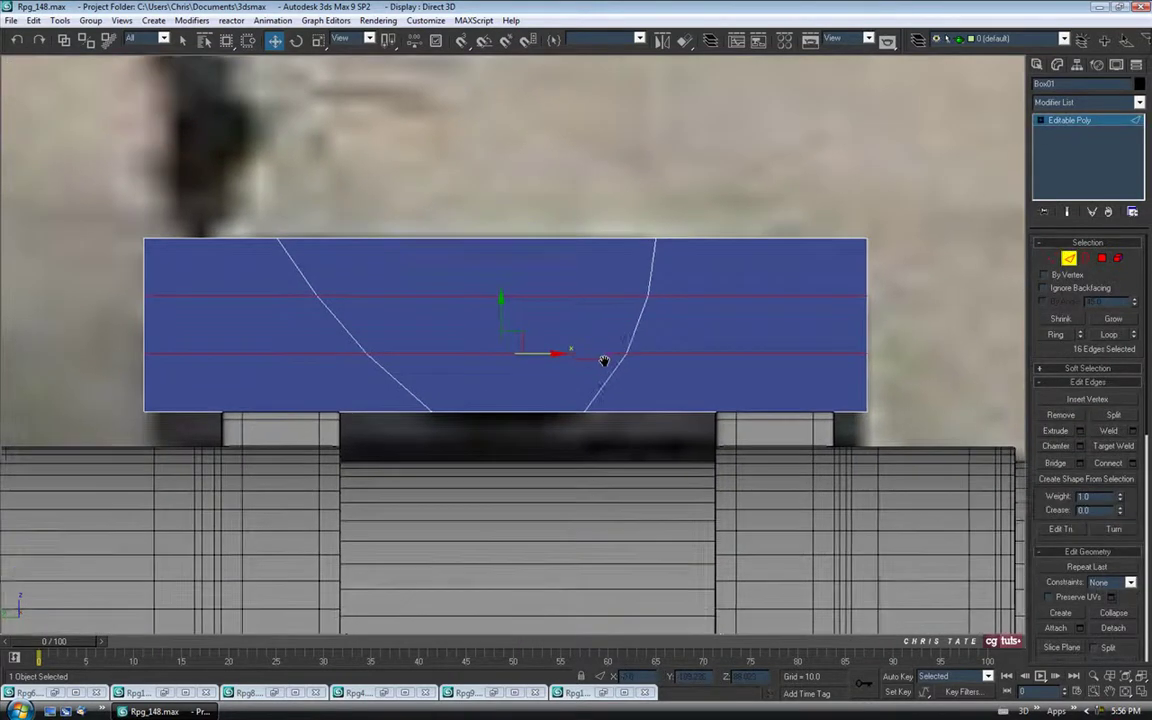
pyautogui.moveTo(695, 180); pyautogui.dragTo(716, 521)
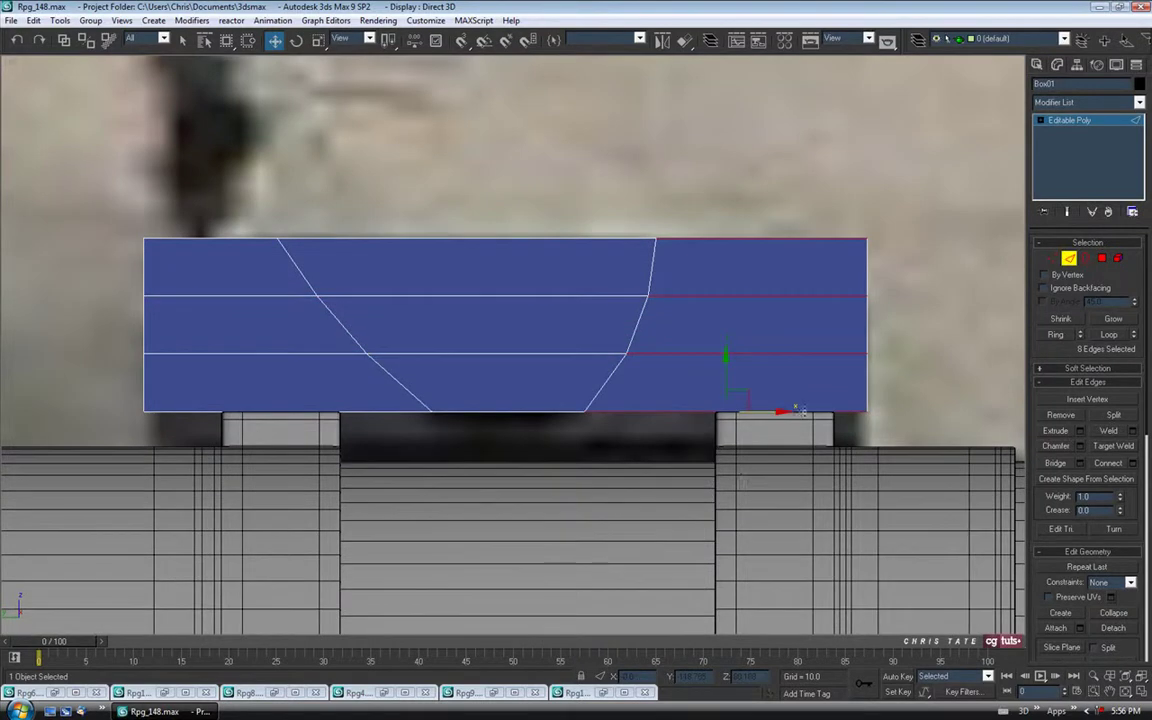
pyautogui.click(1133, 464)
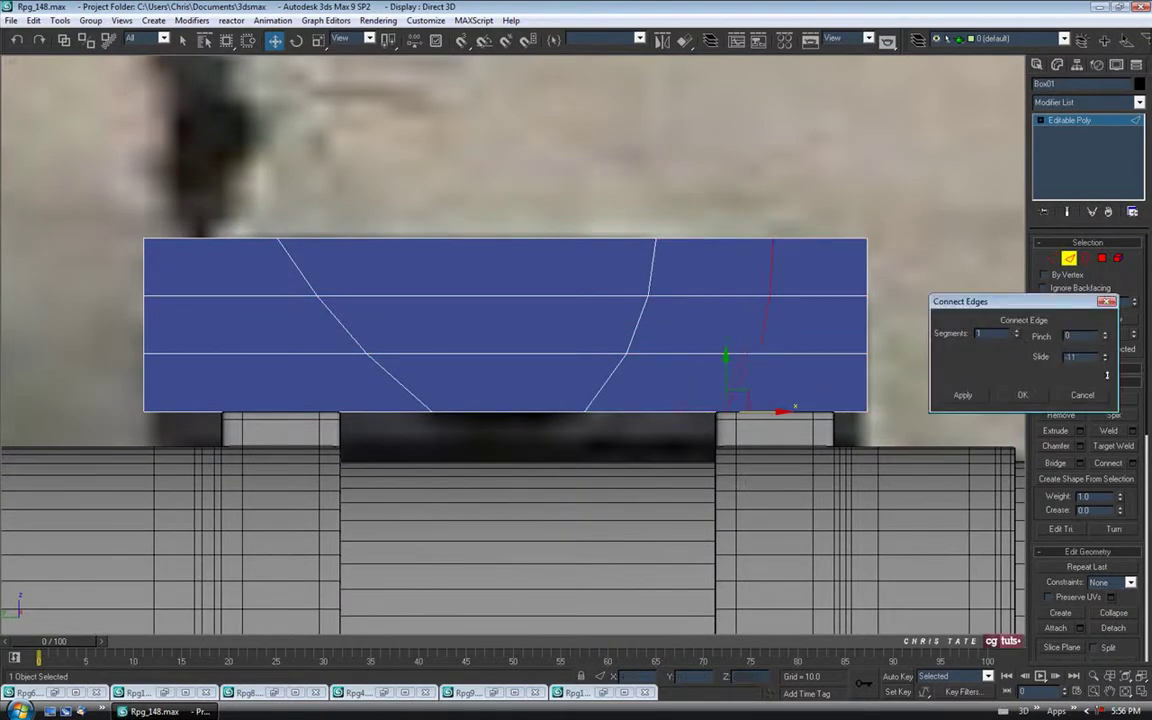
pyautogui.moveTo(1104, 303); pyautogui.dragTo(1098, 267)
pyautogui.moveTo(1103, 344); pyautogui.dragTo(1103, 342)
pyautogui.click(1024, 395)
# Connect the lengthwise edges left of the left curve with 1 segment and a slide of 76
pyautogui.moveTo(238, 273); pyautogui.dragTo(247, 462)
pyautogui.click(1134, 465)
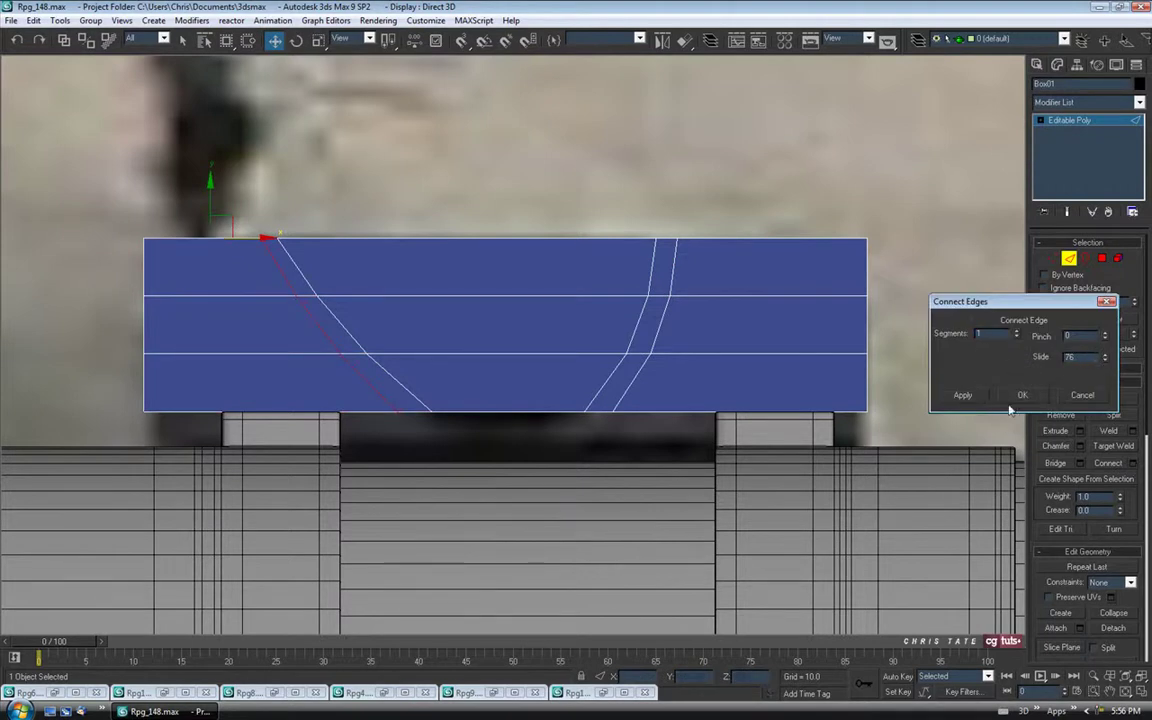
pyautogui.click(1021, 396)
# Even out the left curved strip's width by nudging its outer loop's upper vertices left and its lower-middle and lower vertices right
pyautogui.click(1053, 259)
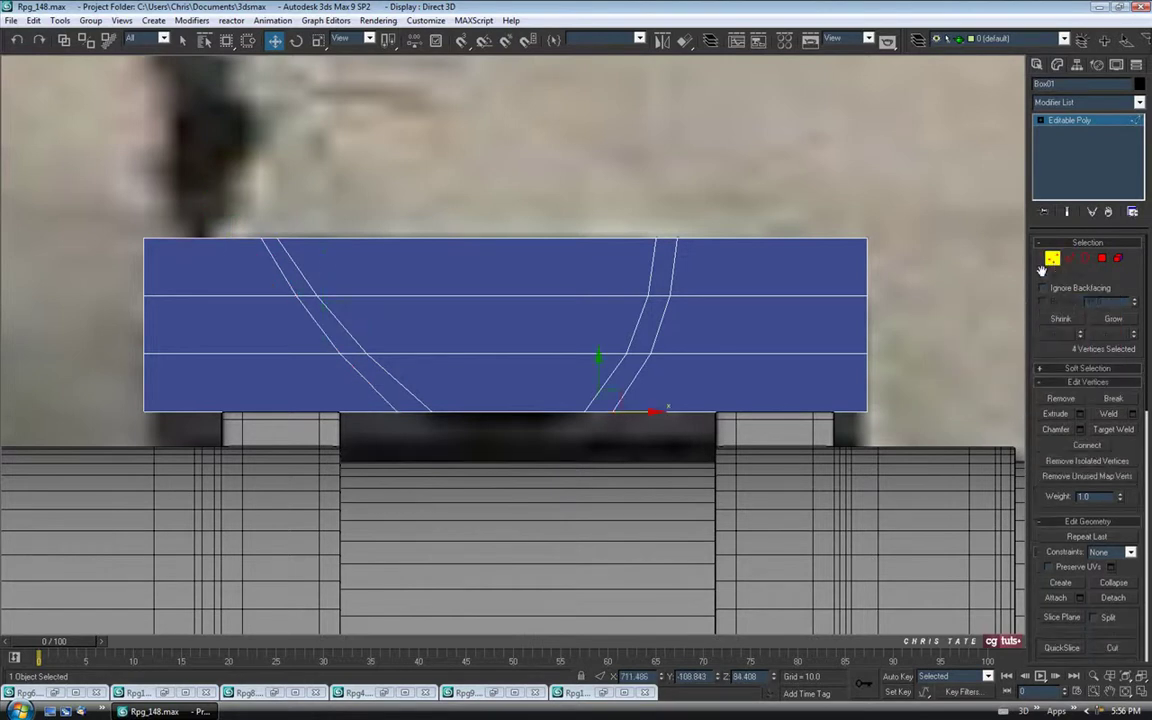
pyautogui.click(268, 259)
pyautogui.moveTo(317, 248); pyautogui.dragTo(312, 248)
pyautogui.click(336, 370)
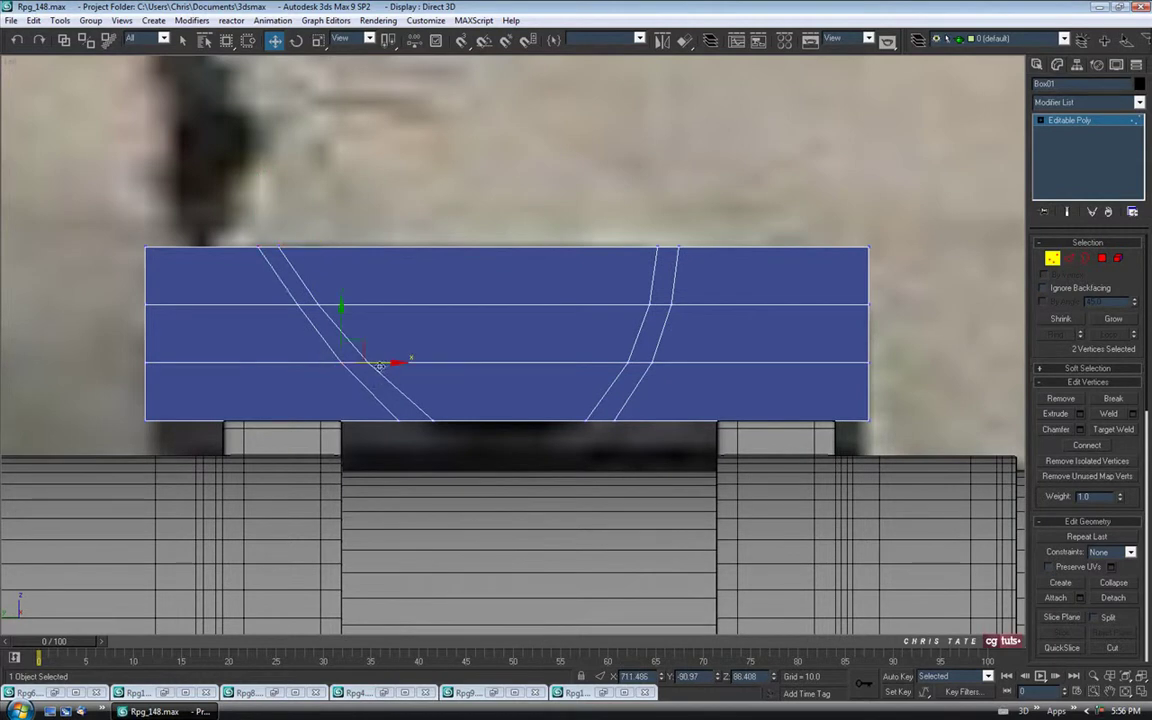
pyautogui.click(400, 420)
pyautogui.moveTo(437, 421); pyautogui.dragTo(448, 421)
# Even out the right curved strip's width by nudging its outer loop's vertices inward, with the upper ones at about Y -114
pyautogui.click(614, 422)
pyautogui.moveTo(654, 421); pyautogui.dragTo(647, 421)
pyautogui.click(651, 364)
pyautogui.moveTo(682, 359)
pyautogui.mouseDown()
pyautogui.moveTo(645, 379)
pyautogui.moveTo(690, 364)
pyautogui.mouseUp()
pyautogui.click(668, 304)
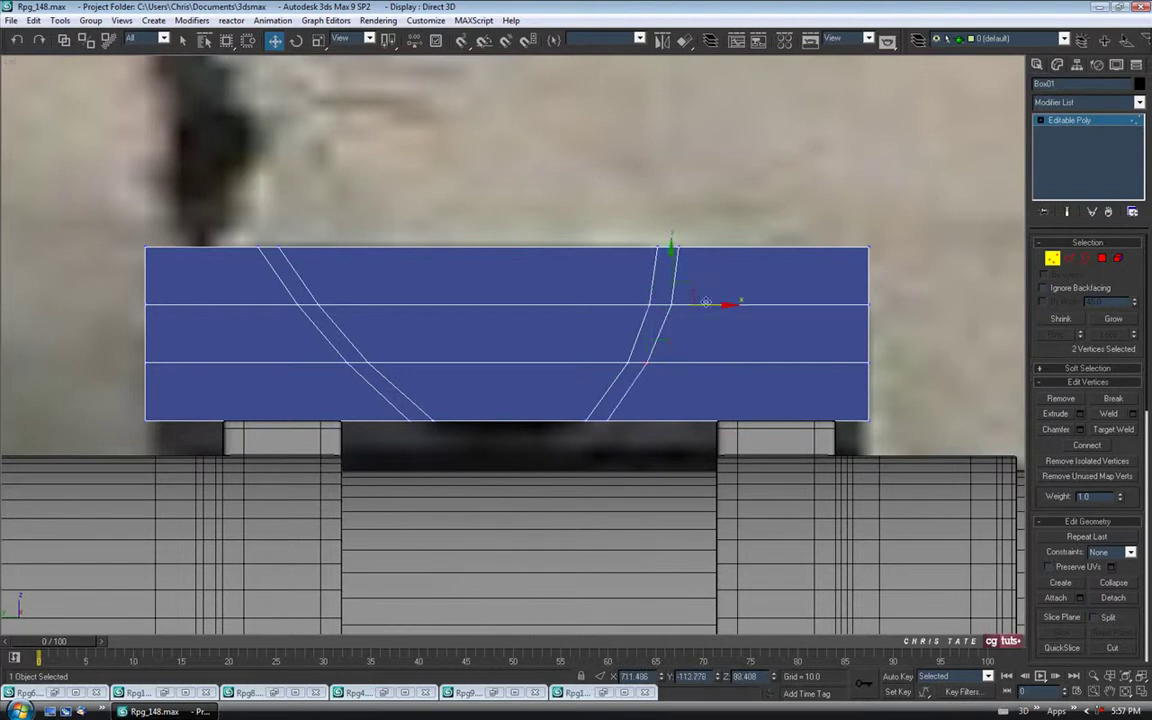
pyautogui.click(675, 247)
pyautogui.moveTo(711, 247); pyautogui.dragTo(714, 247)
pyautogui.moveTo(581, 357); pyautogui.dragTo(573, 386, button='middle')
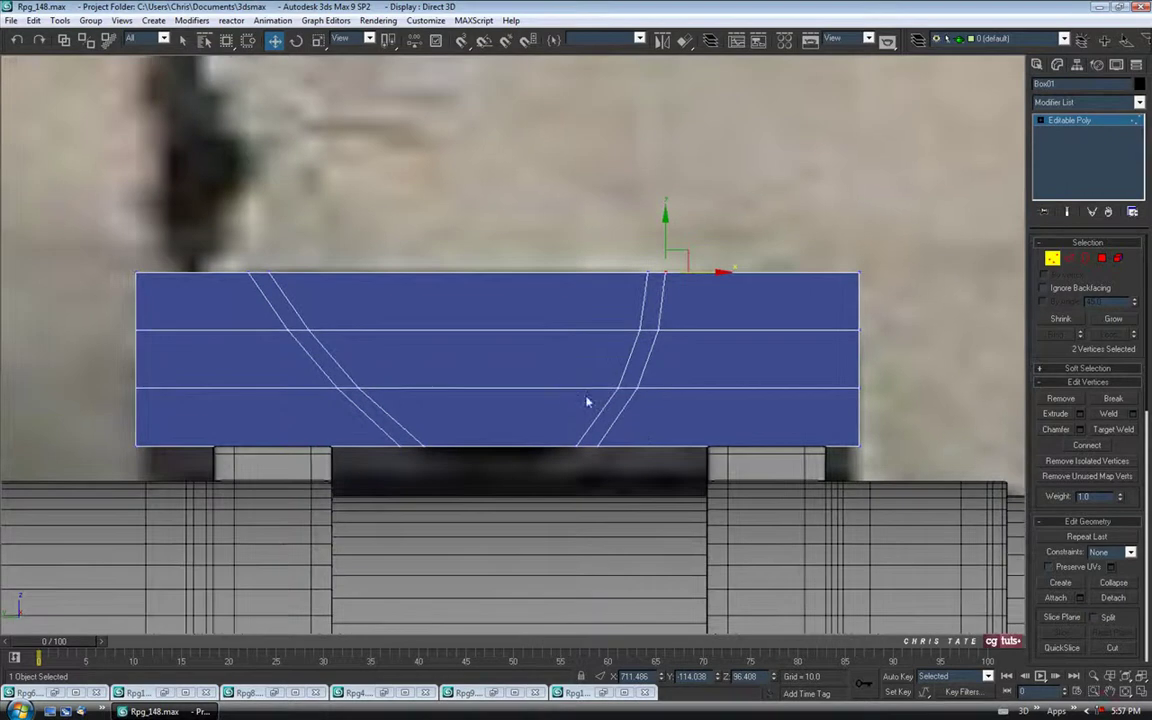
pyautogui.click(1052, 260)
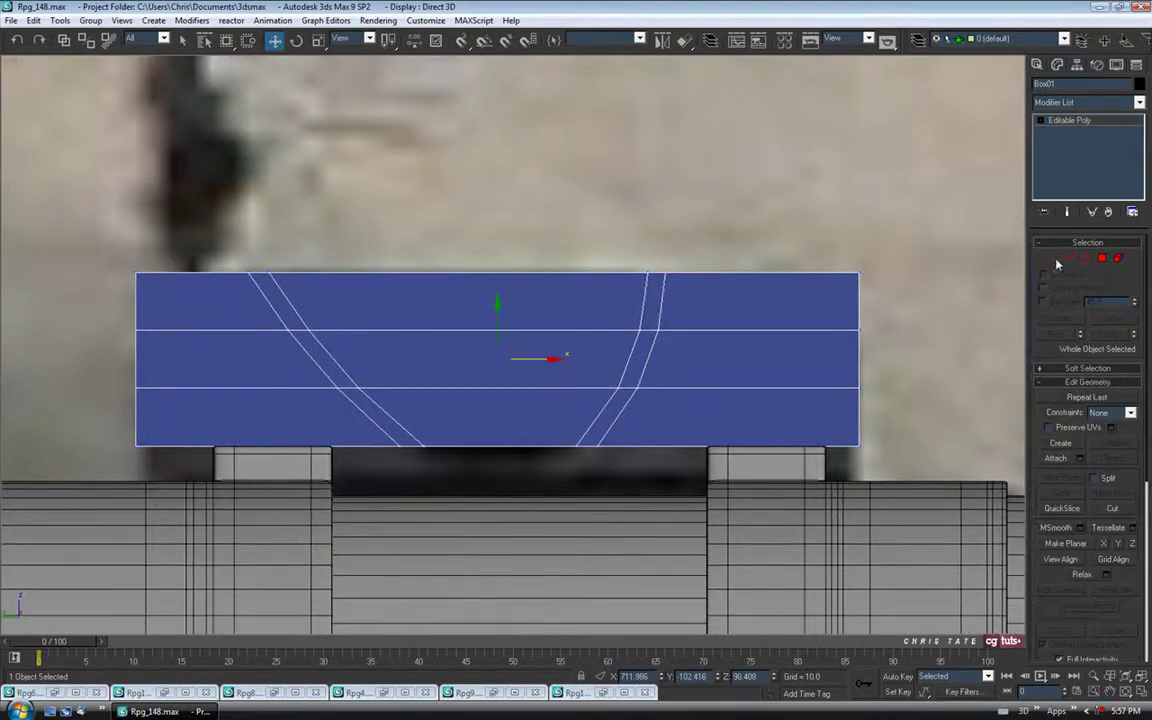
# Check the Rpg13.jpg reference photo, then connect the vertical edges of the box's bottom row with 1 segment and a slide of -60
pyautogui.click(585, 692)
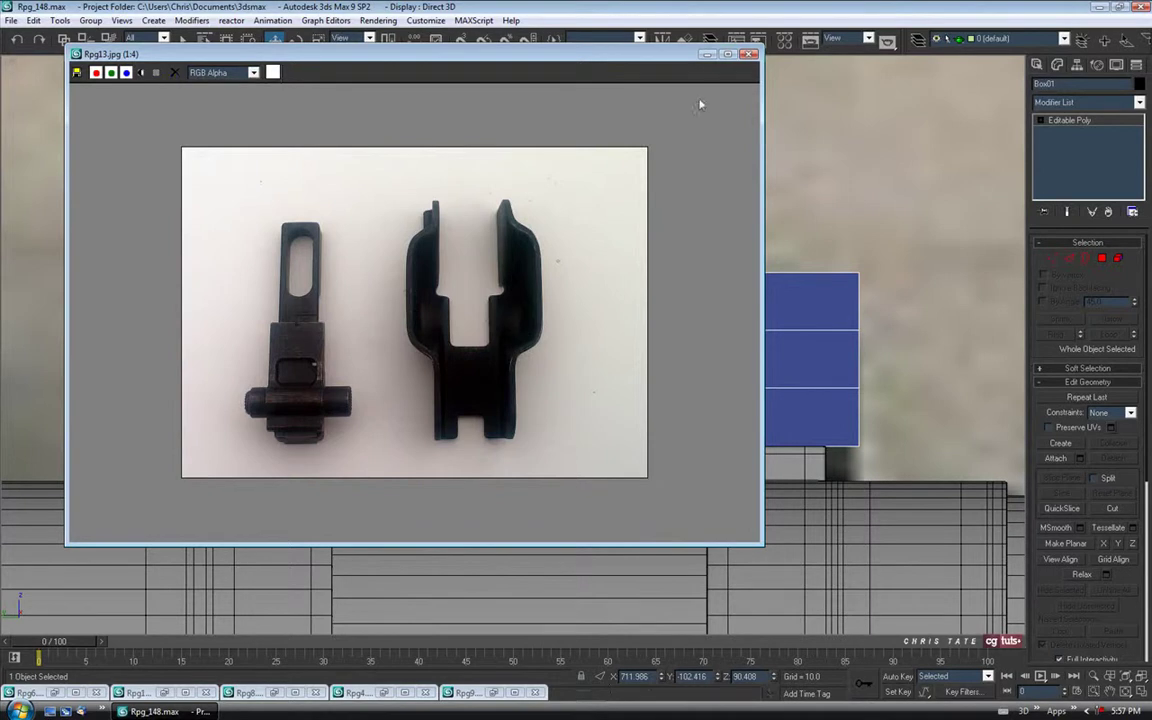
pyautogui.click(706, 54)
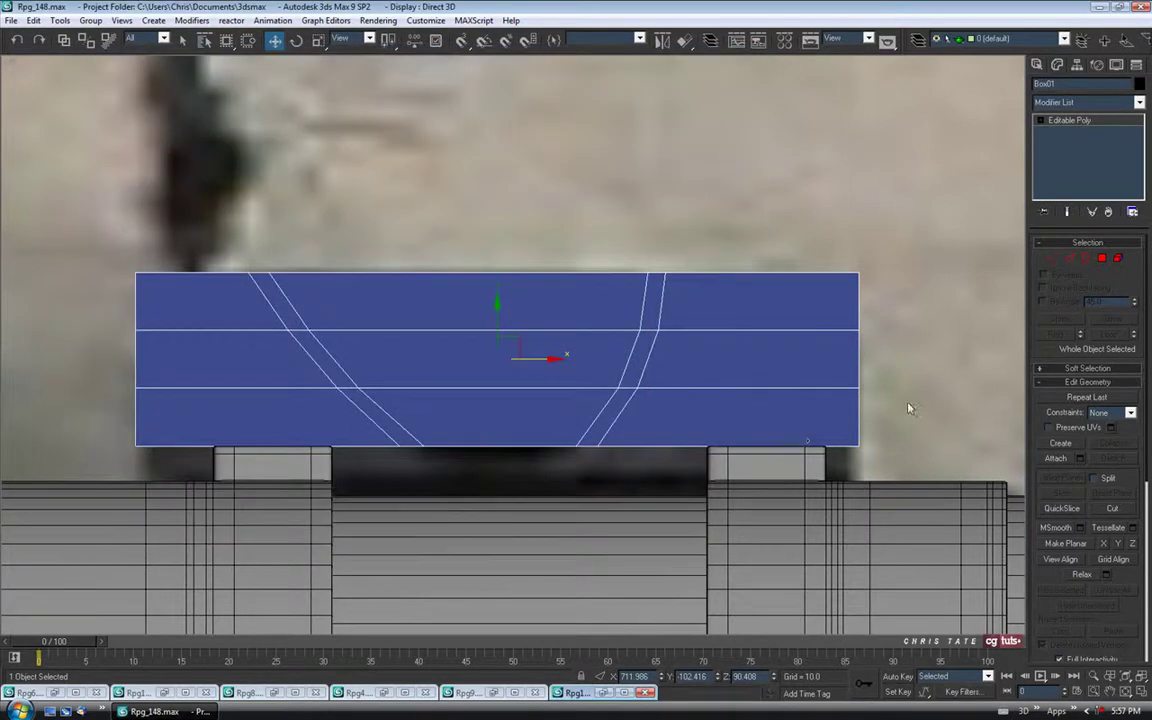
pyautogui.click(1071, 260)
pyautogui.moveTo(122, 379); pyautogui.dragTo(1005, 426)
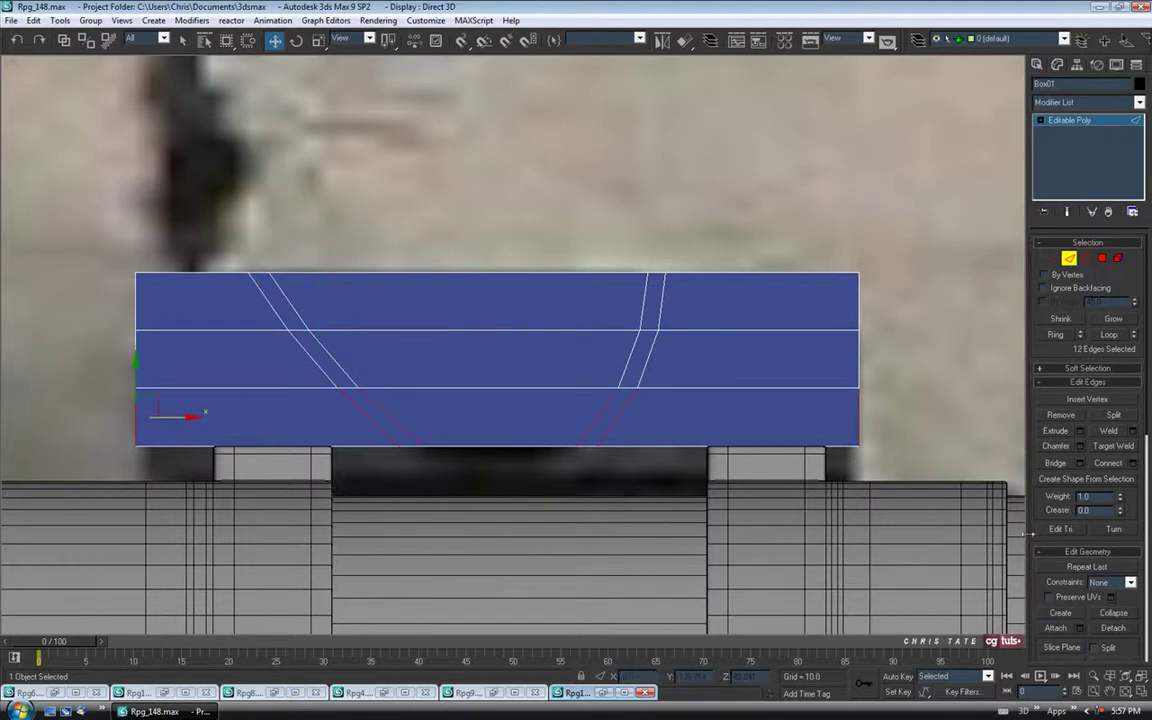
pyautogui.click(1134, 464)
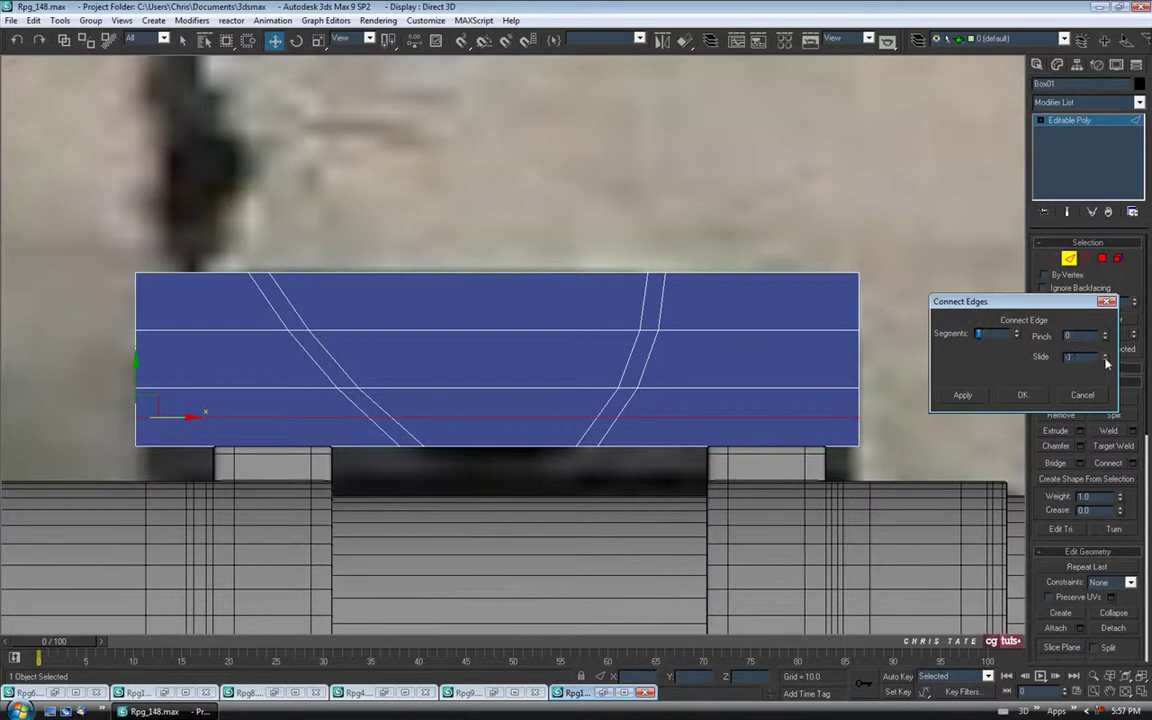
pyautogui.moveTo(1106, 364); pyautogui.dragTo(1104, 440)
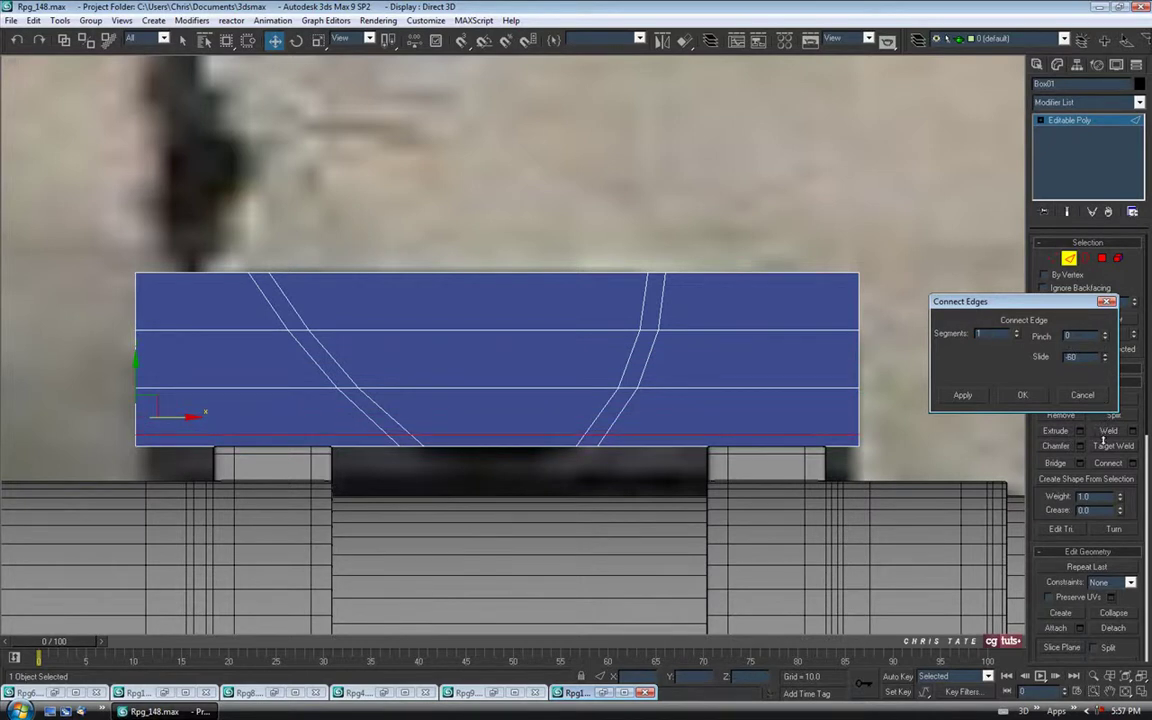
pyautogui.click(1024, 396)
pyautogui.moveTo(745, 442); pyautogui.dragTo(719, 418, button='middle')
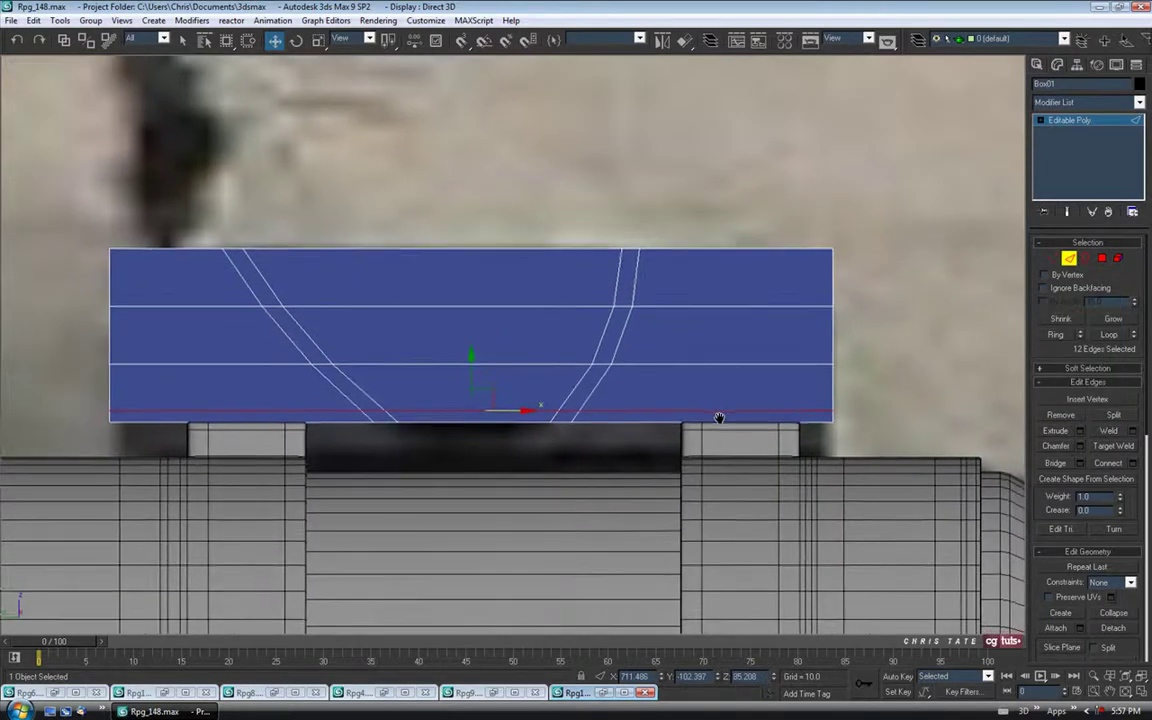
# Delete the box's polygons between the two inner curves above the new bottom loop, cutting a U-shaped opening
pyautogui.hotkey('alt', 'w')
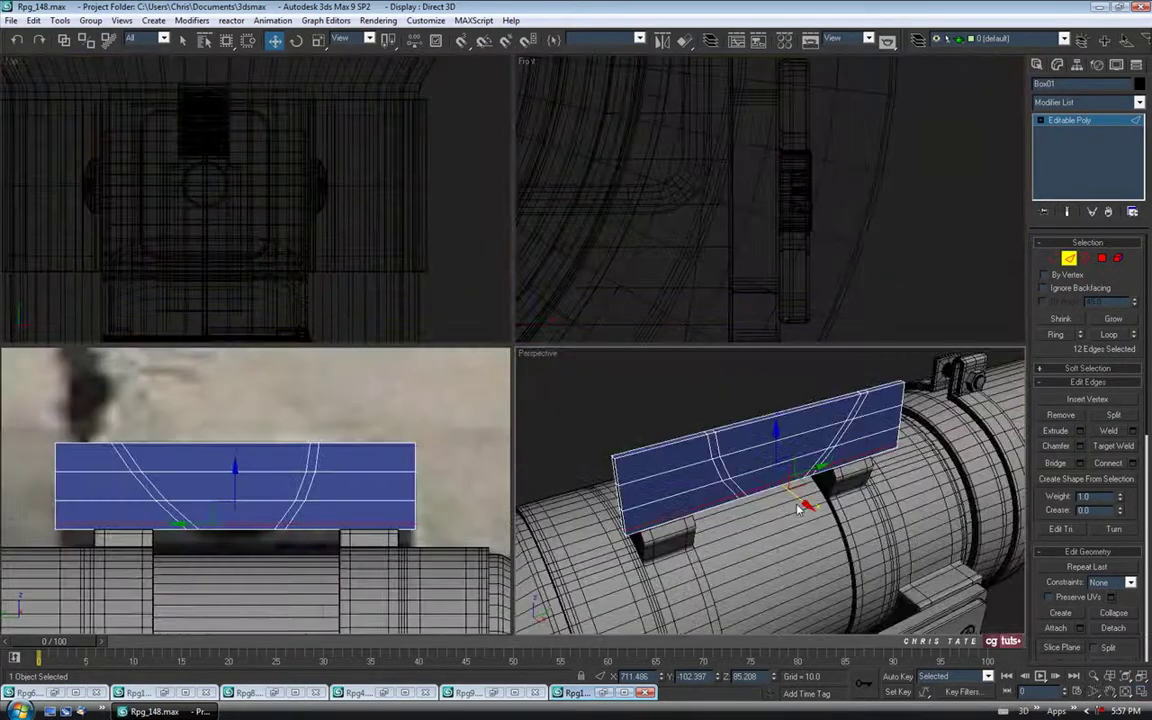
pyautogui.hotkey('alt', 'w')
pyautogui.moveTo(620, 405)
pyautogui.keyDown('alt'); pyautogui.mouseDown(button='middle')
pyautogui.moveTo(753, 437)
pyautogui.moveTo(808, 433)
pyautogui.moveTo(604, 382)
pyautogui.moveTo(625, 414)
pyautogui.moveTo(612, 412)
pyautogui.mouseUp(button='middle'); pyautogui.keyUp('alt')
pyautogui.keyDown('alt'); pyautogui.moveTo(417, 262); pyautogui.dragTo(504, 373, button='middle'); pyautogui.keyUp('alt')
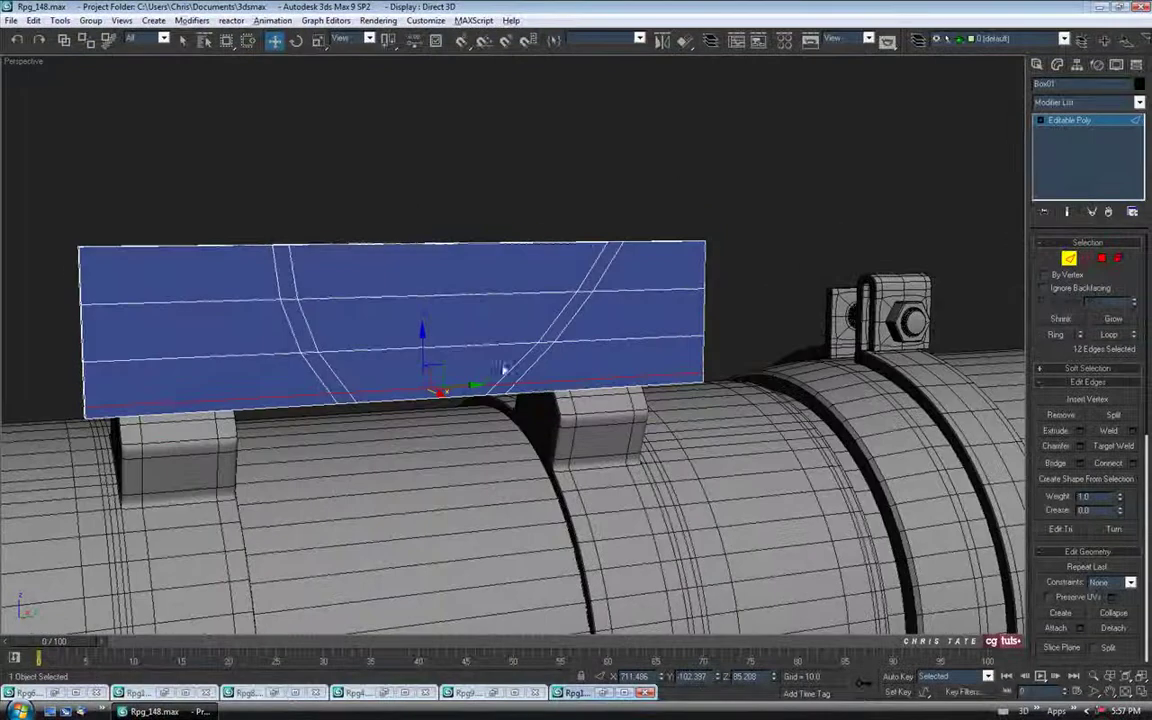
pyautogui.click(1102, 260)
pyautogui.moveTo(379, 190); pyautogui.dragTo(397, 374)
pyautogui.keyDown('alt'); pyautogui.moveTo(487, 324); pyautogui.dragTo(557, 388, button='middle'); pyautogui.keyUp('alt')
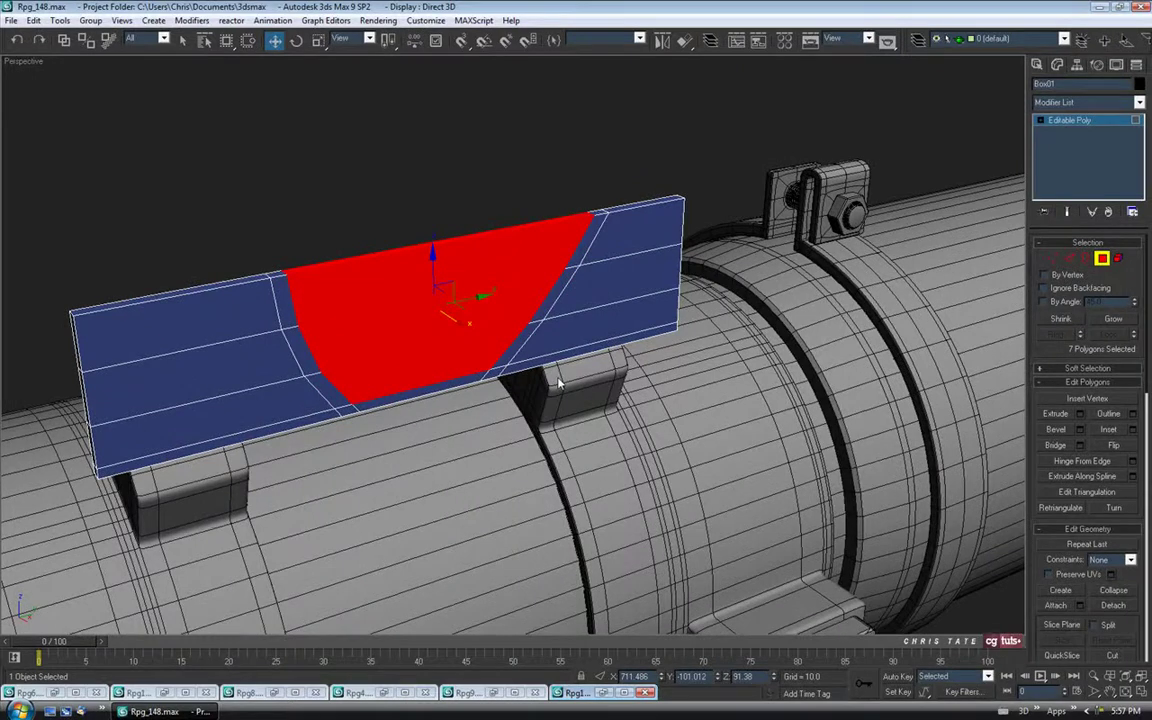
pyautogui.press('Delete')
# Bridge the open border edges around the U-shaped opening, leaving out the short top edge at each end
pyautogui.keyDown('alt'); pyautogui.moveTo(479, 300); pyautogui.dragTo(886, 278, button='middle'); pyautogui.keyUp('alt')
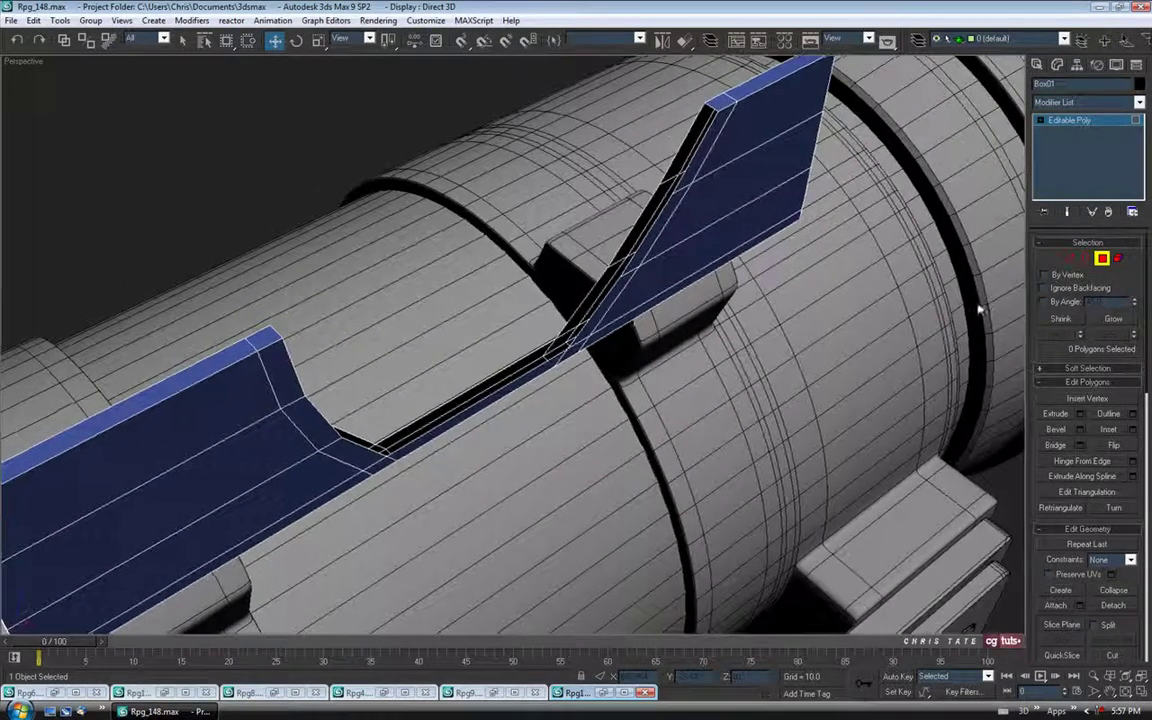
pyautogui.click(1069, 258)
pyautogui.keyDown('alt'); pyautogui.moveTo(782, 270); pyautogui.dragTo(712, 360, button='middle'); pyautogui.keyUp('alt')
pyautogui.click(297, 158)
pyautogui.click(1085, 258)
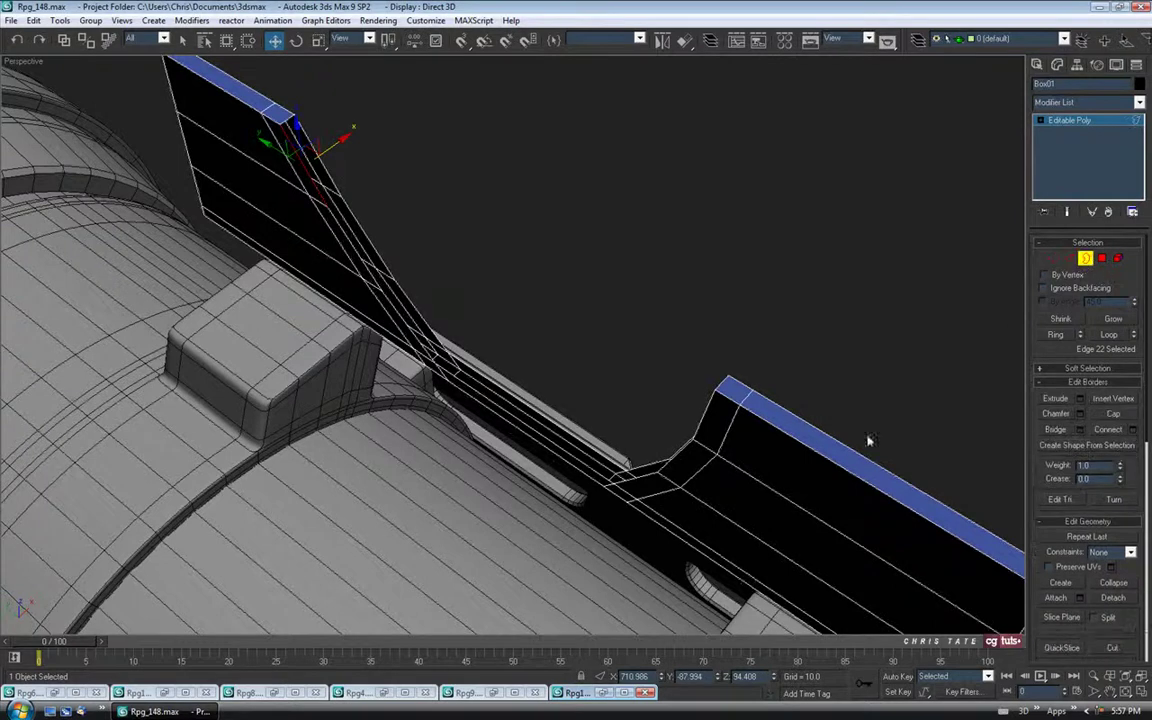
pyautogui.click(642, 487)
pyautogui.keyDown('alt'); pyautogui.moveTo(642, 487); pyautogui.dragTo(642, 493, button='middle'); pyautogui.keyUp('alt')
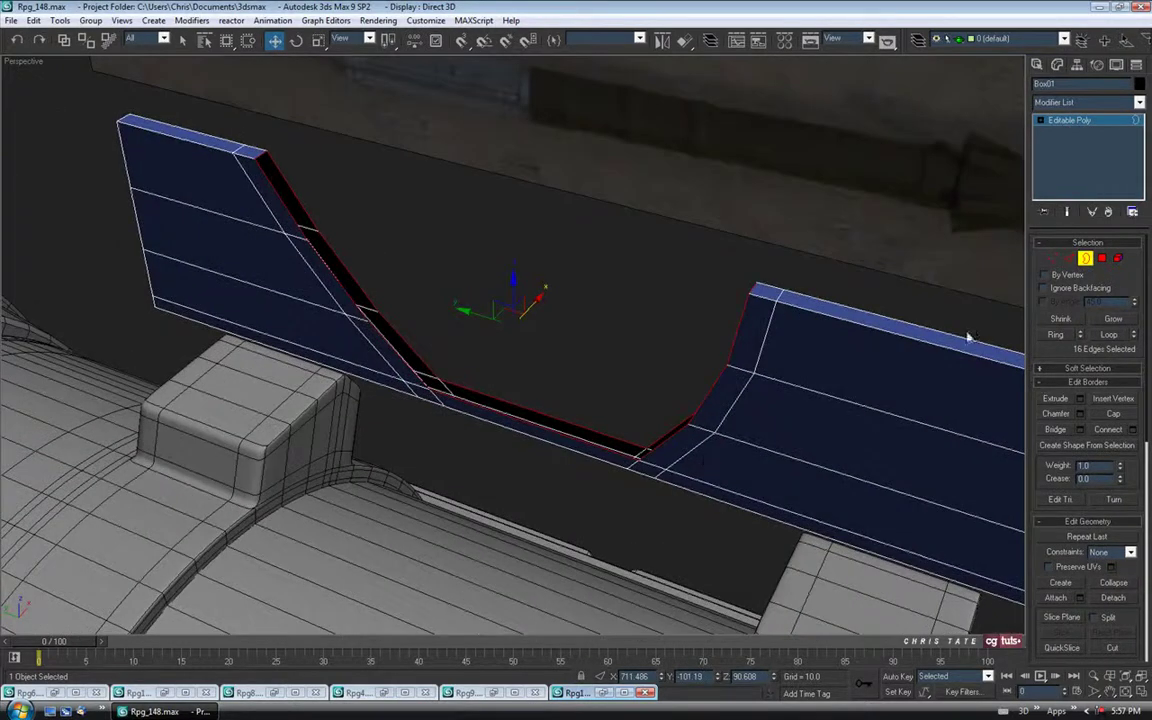
pyautogui.click(1069, 259)
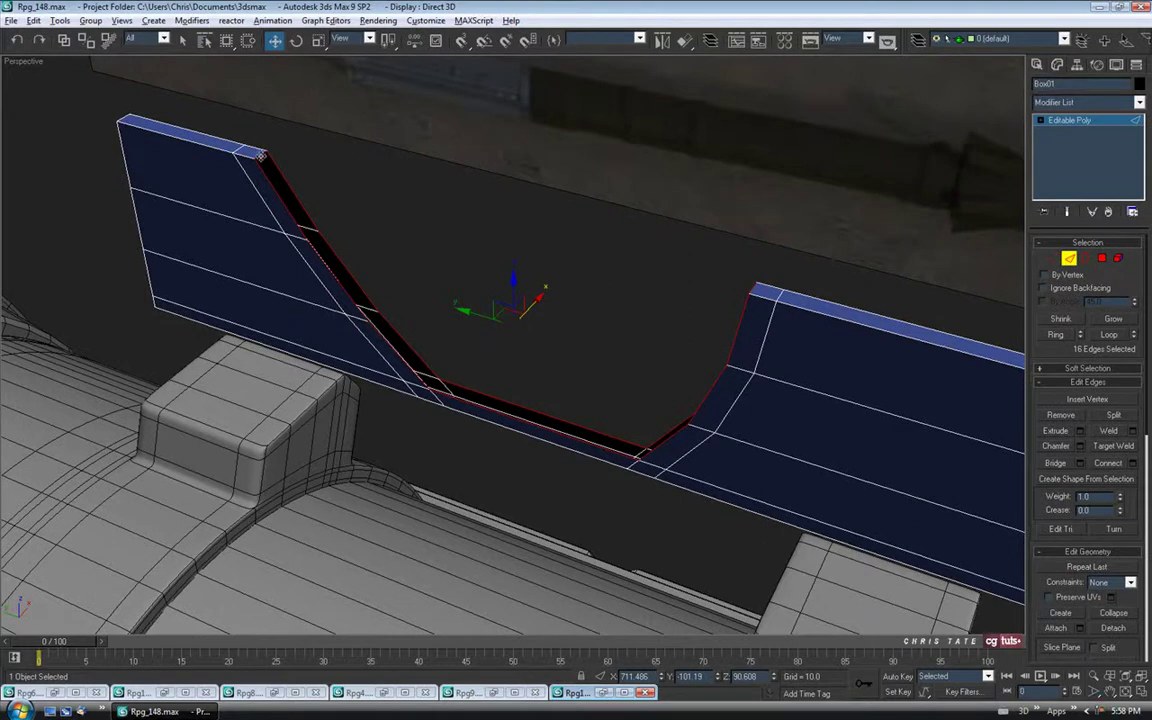
pyautogui.press('q')
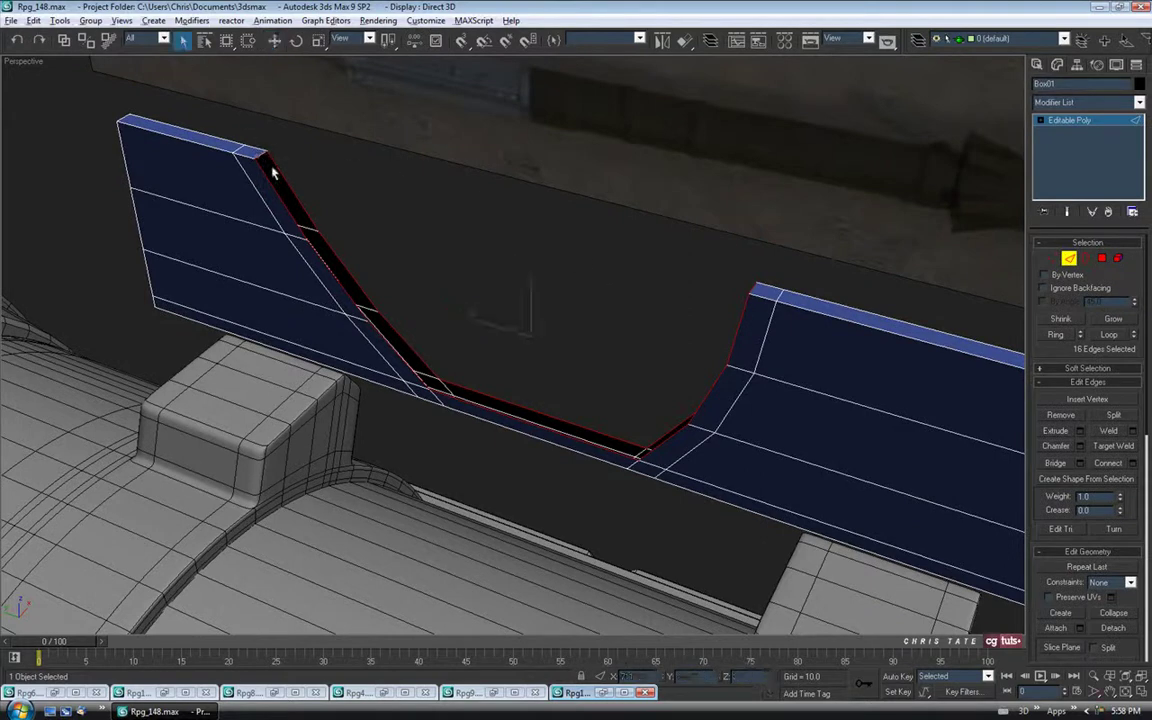
pyautogui.keyDown('alt'); pyautogui.moveTo(560, 268); pyautogui.dragTo(656, 318, button='middle'); pyautogui.keyUp('alt')
pyautogui.keyDown('alt'); pyautogui.click(737, 158); pyautogui.keyUp('alt')
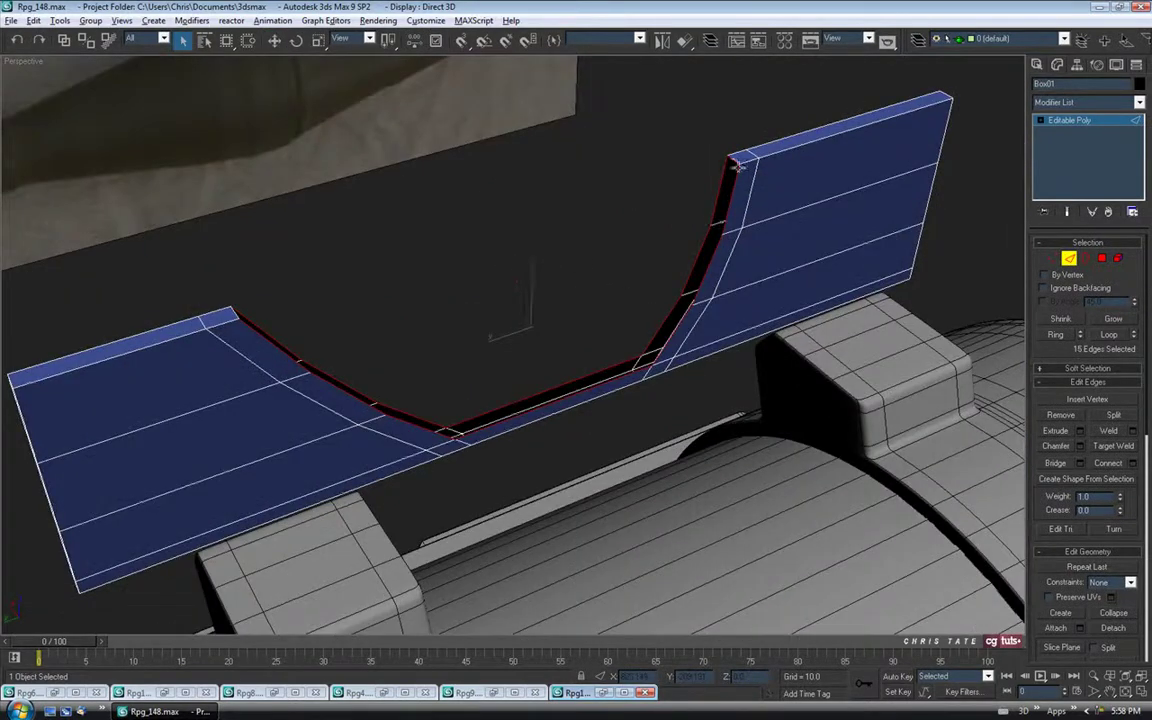
pyautogui.click(1055, 463)
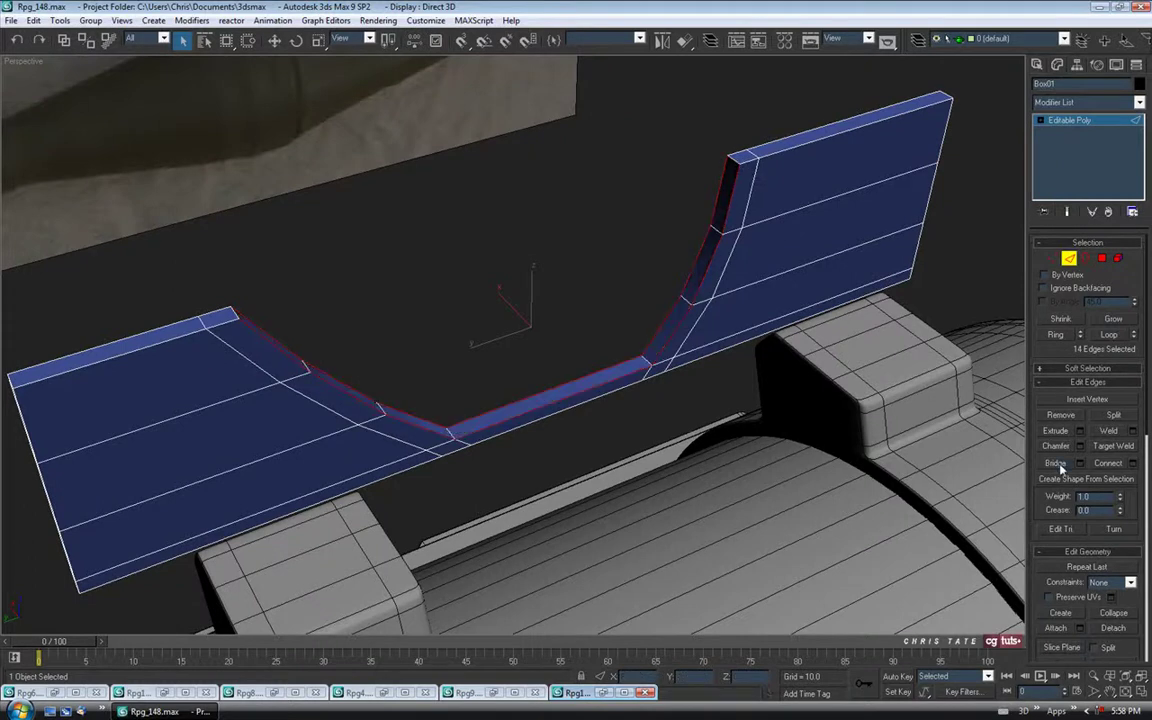
pyautogui.keyDown('alt'); pyautogui.moveTo(664, 254); pyautogui.dragTo(436, 264, button='middle'); pyautogui.keyUp('alt')
pyautogui.keyDown('alt'); pyautogui.moveTo(650, 450); pyautogui.dragTo(500, 415, button='middle'); pyautogui.keyUp('alt')
pyautogui.click(1101, 258)
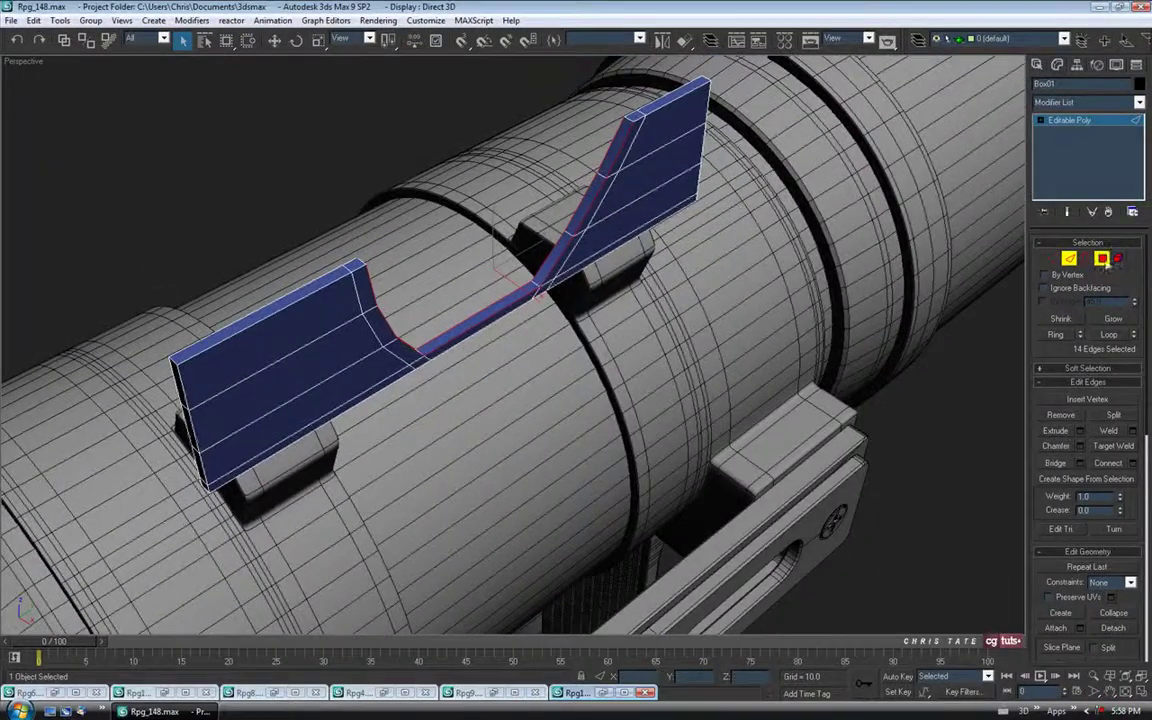
pyautogui.keyDown('alt'); pyautogui.moveTo(565, 301); pyautogui.dragTo(600, 308, button='middle'); pyautogui.keyUp('alt')
pyautogui.click(359, 242)
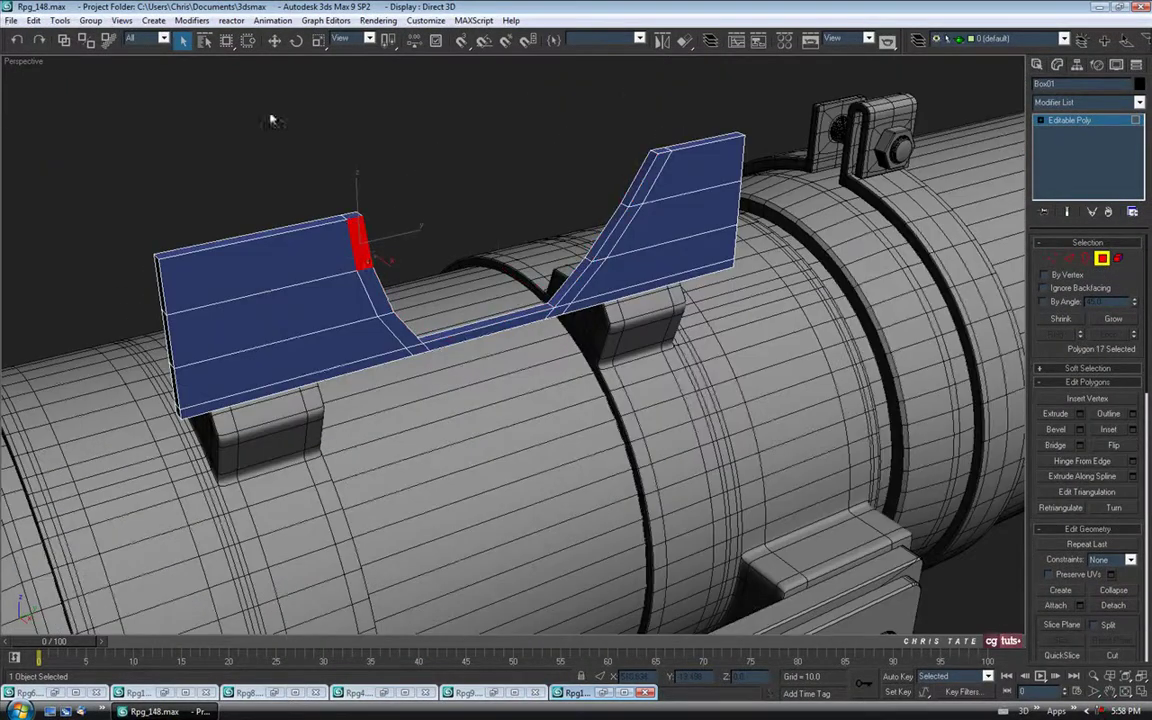
pyautogui.keyDown('ctrl'); pyautogui.click(375, 288); pyautogui.keyUp('ctrl')
pyautogui.keyDown('ctrl'); pyautogui.click(407, 338); pyautogui.keyUp('ctrl')
pyautogui.keyDown('ctrl'); pyautogui.click(417, 348); pyautogui.keyUp('ctrl')
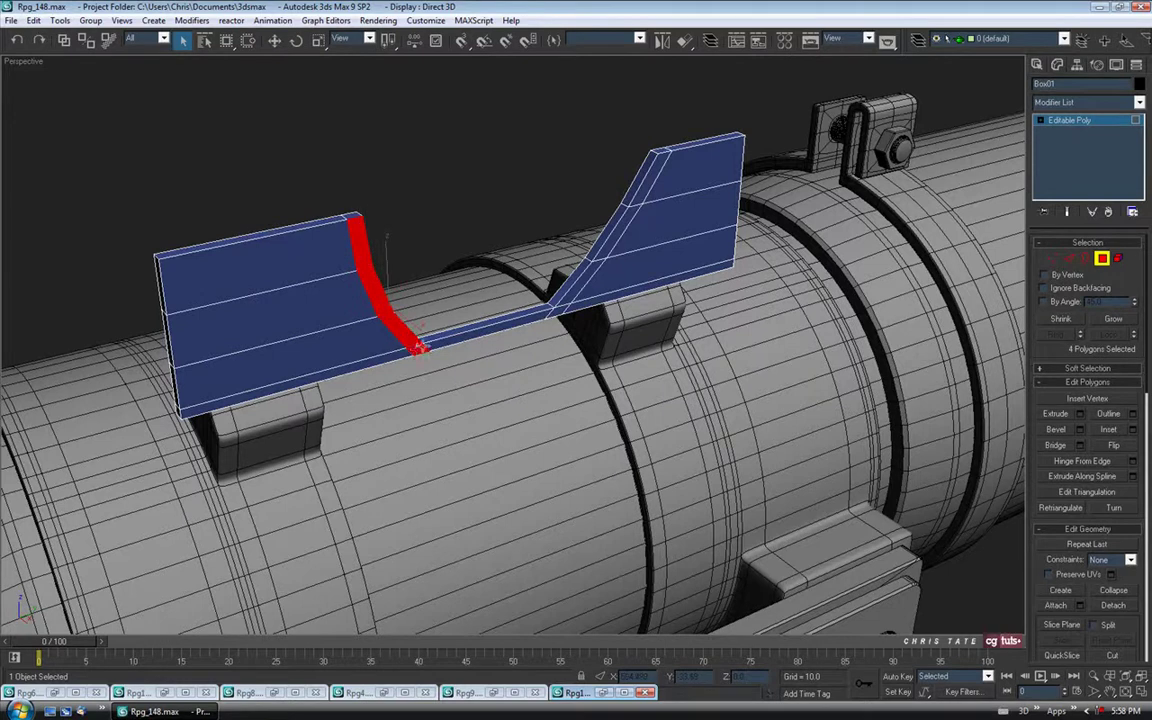
pyautogui.scroll(3, 550, 325)
pyautogui.keyDown('alt'); pyautogui.moveTo(488, 296); pyautogui.dragTo(588, 210, button='middle'); pyautogui.keyUp('alt')
pyautogui.click(588, 210)
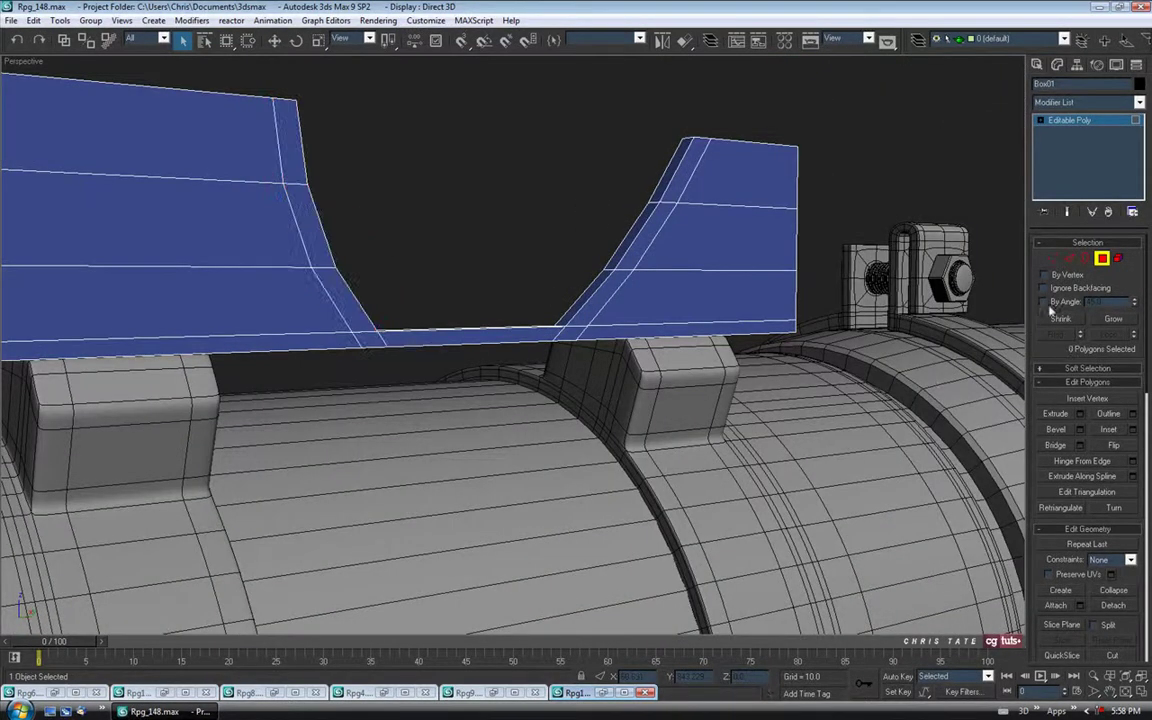
# With backfacing ignored, select the narrow front-face polygons around the U-shaped opening and extrude them as a group by 5.0
pyautogui.keyDown('alt'); pyautogui.moveTo(726, 300); pyautogui.dragTo(480, 290, button='middle'); pyautogui.keyUp('alt')
pyautogui.click(288, 195)
pyautogui.keyDown('ctrl'); pyautogui.click(344, 340); pyautogui.keyUp('ctrl')
pyautogui.keyDown('ctrl'); pyautogui.click(377, 393); pyautogui.keyUp('ctrl')
pyautogui.keyDown('ctrl'); pyautogui.click(434, 392); pyautogui.keyUp('ctrl')
pyautogui.keyDown('ctrl'); pyautogui.click(575, 381); pyautogui.keyUp('ctrl')
pyautogui.keyDown('ctrl'); pyautogui.click(605, 350); pyautogui.keyUp('ctrl')
pyautogui.keyDown('ctrl'); pyautogui.click(640, 285); pyautogui.keyUp('ctrl')
pyautogui.keyDown('ctrl'); pyautogui.click(675, 220); pyautogui.keyUp('ctrl')
pyautogui.keyDown('alt'); pyautogui.moveTo(509, 329); pyautogui.dragTo(731, 325, button='middle'); pyautogui.keyUp('alt')
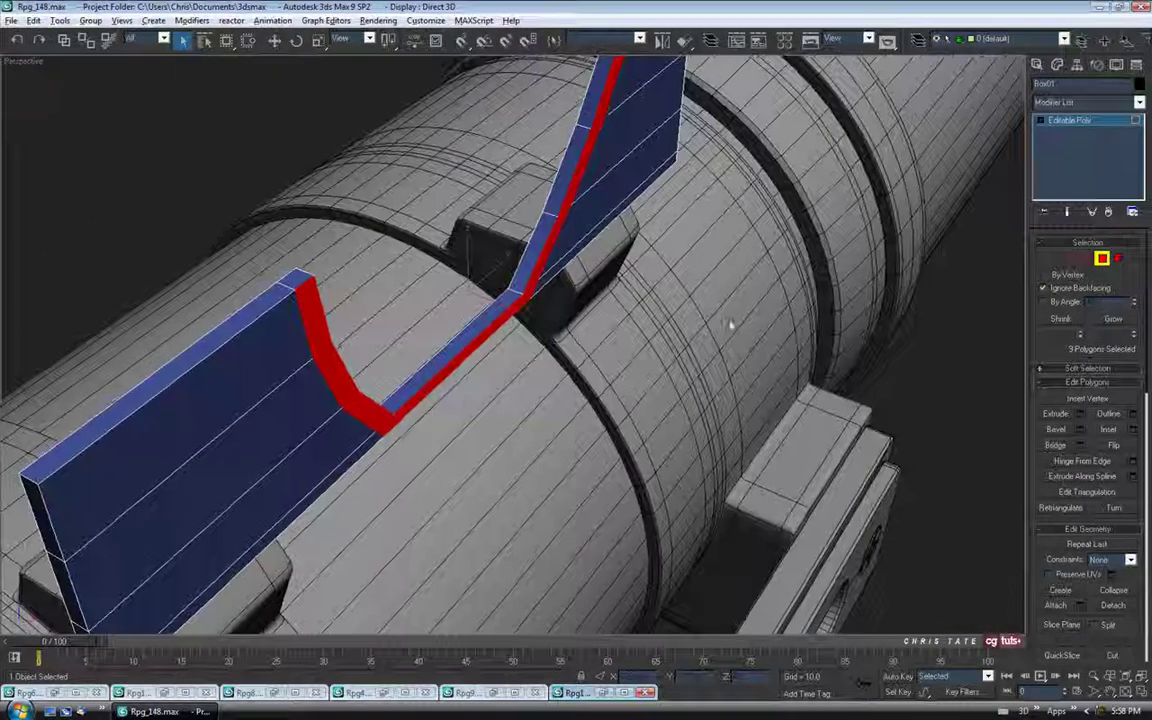
pyautogui.click(1080, 413)
pyautogui.keyDown('alt'); pyautogui.moveTo(540, 308); pyautogui.dragTo(660, 325, button='middle'); pyautogui.keyUp('alt')
pyautogui.moveTo(1093, 340); pyautogui.dragTo(1091, 369)
pyautogui.keyDown('alt'); pyautogui.moveTo(678, 352); pyautogui.dragTo(753, 327, button='middle'); pyautogui.keyUp('alt')
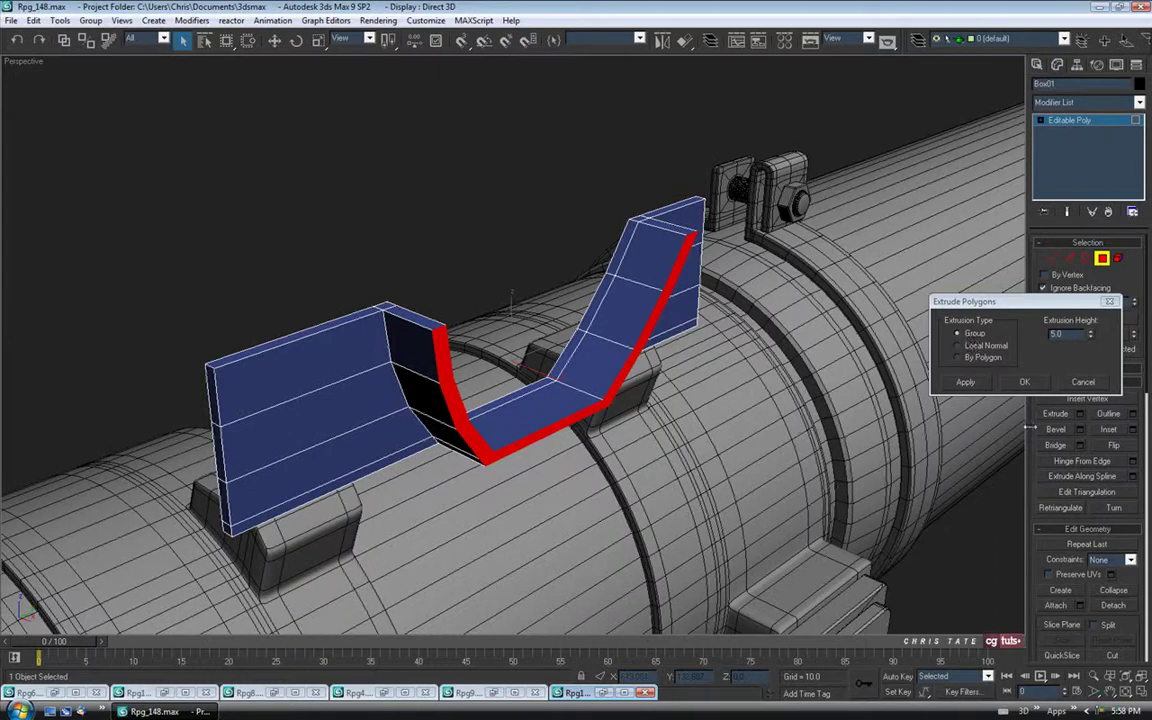
pyautogui.click(1024, 383)
pyautogui.keyDown('alt'); pyautogui.moveTo(517, 347); pyautogui.dragTo(590, 385, button='middle'); pyautogui.keyUp('alt')
pyautogui.keyDown('alt'); pyautogui.moveTo(493, 303); pyautogui.dragTo(505, 291, button='middle'); pyautogui.keyUp('alt')
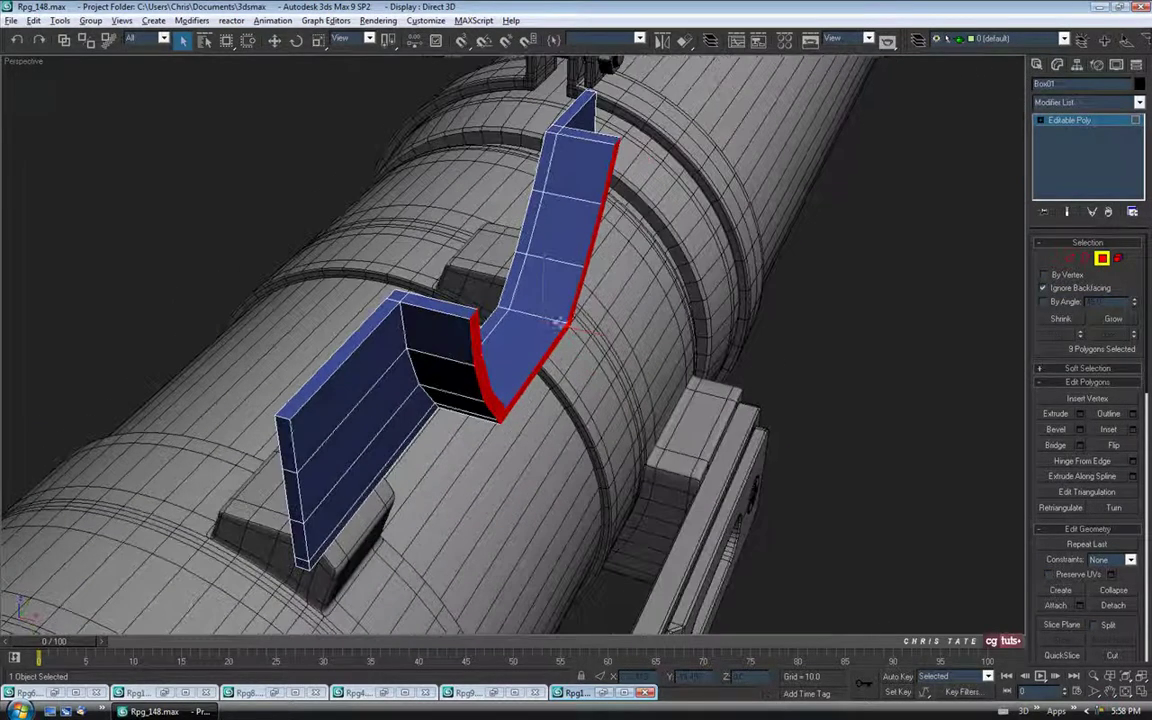
# Connect the ring of edges across the extruded flange's width with 1 segment and a slide of 65, near its outer edge
pyautogui.click(1069, 259)
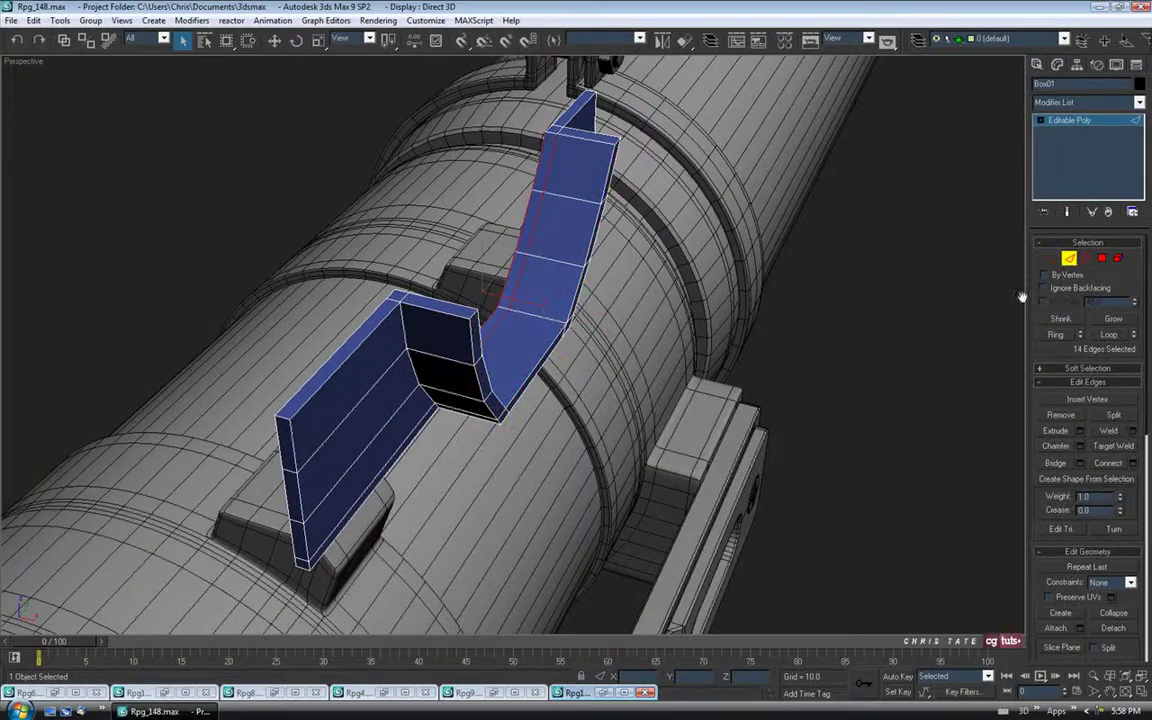
pyautogui.click(581, 199)
pyautogui.click(1055, 334)
pyautogui.click(1135, 464)
pyautogui.keyDown('alt'); pyautogui.moveTo(648, 380); pyautogui.dragTo(517, 295, button='middle'); pyautogui.keyUp('alt')
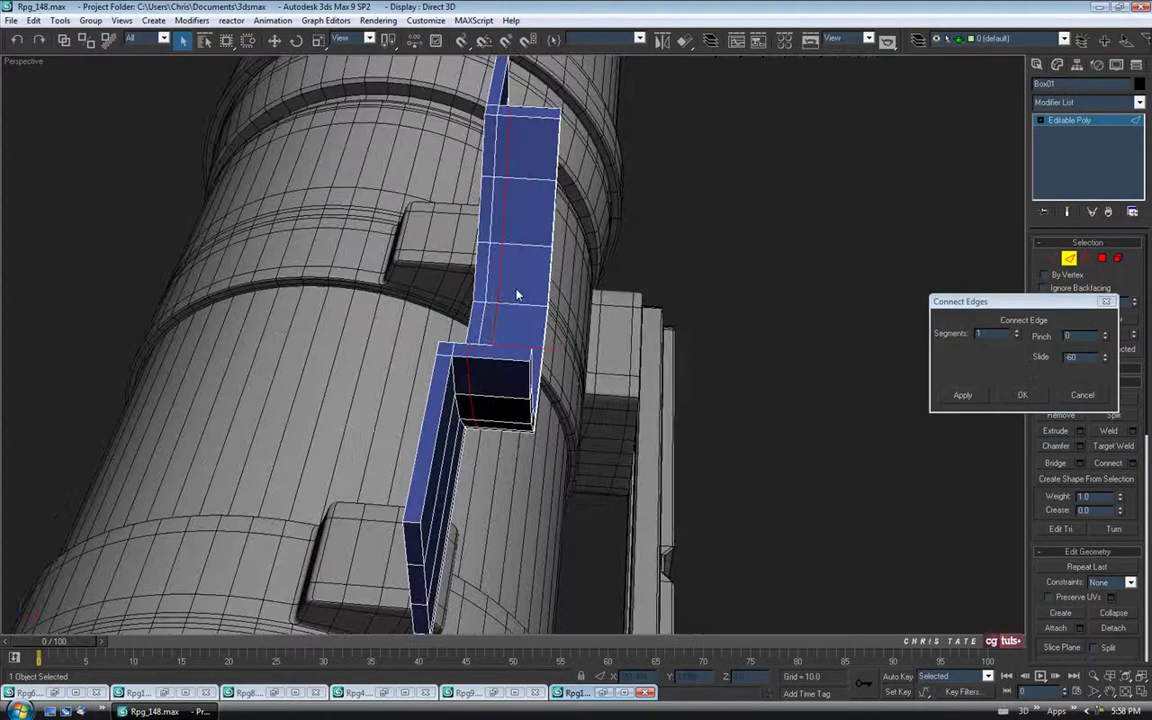
pyautogui.moveTo(1108, 362); pyautogui.dragTo(1113, 197)
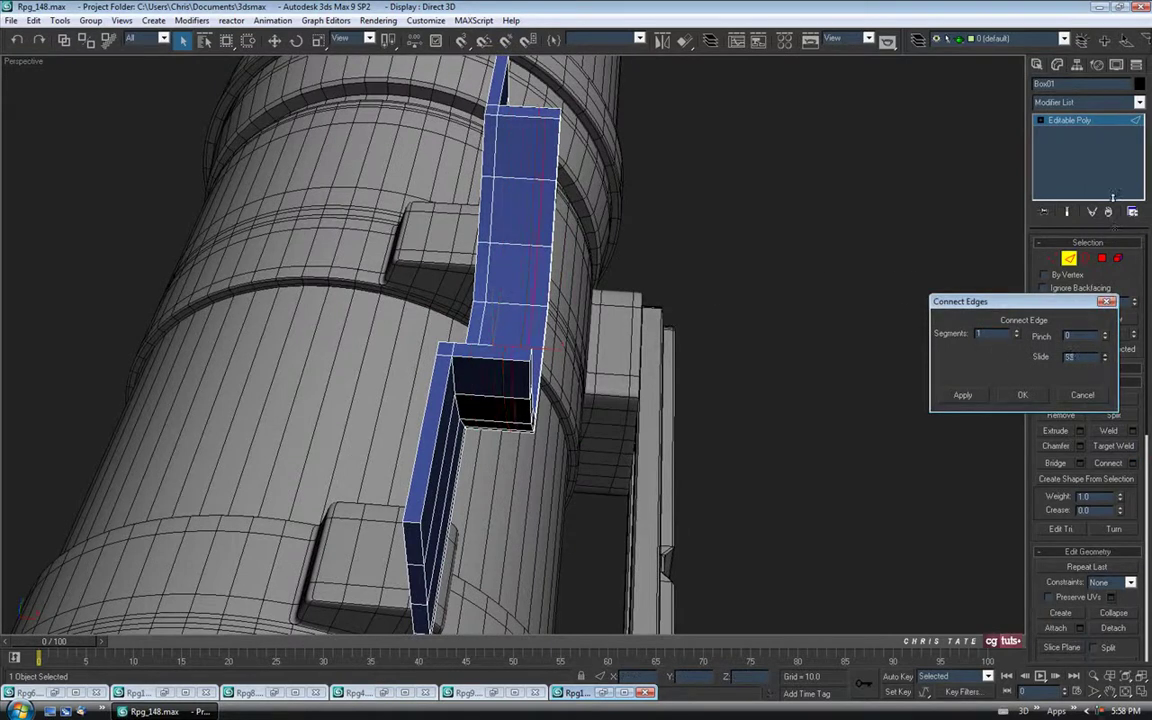
pyautogui.keyDown('alt'); pyautogui.moveTo(628, 286); pyautogui.dragTo(630, 321, button='middle'); pyautogui.keyUp('alt')
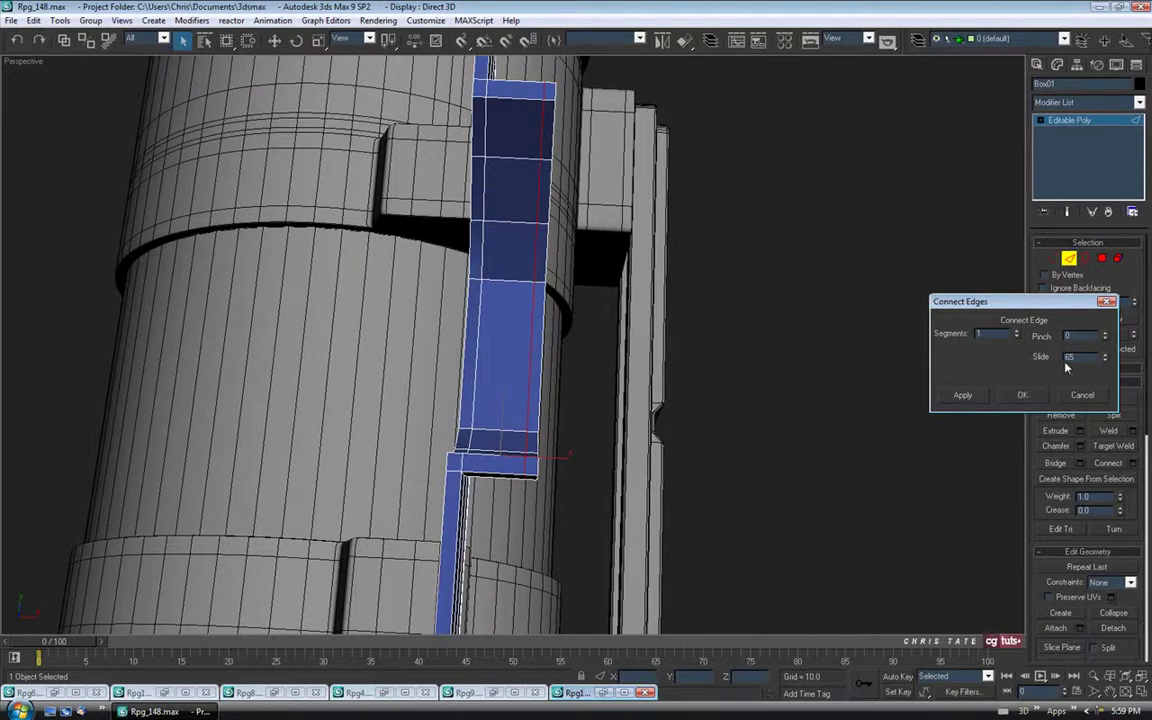
pyautogui.click(1017, 398)
# Delete the inner narrow polygons near the flange's outer edge along its floor, corners and lowest part of both sloping sides
pyautogui.keyDown('alt'); pyautogui.moveTo(869, 377); pyautogui.dragTo(592, 300, button='middle'); pyautogui.keyUp('alt')
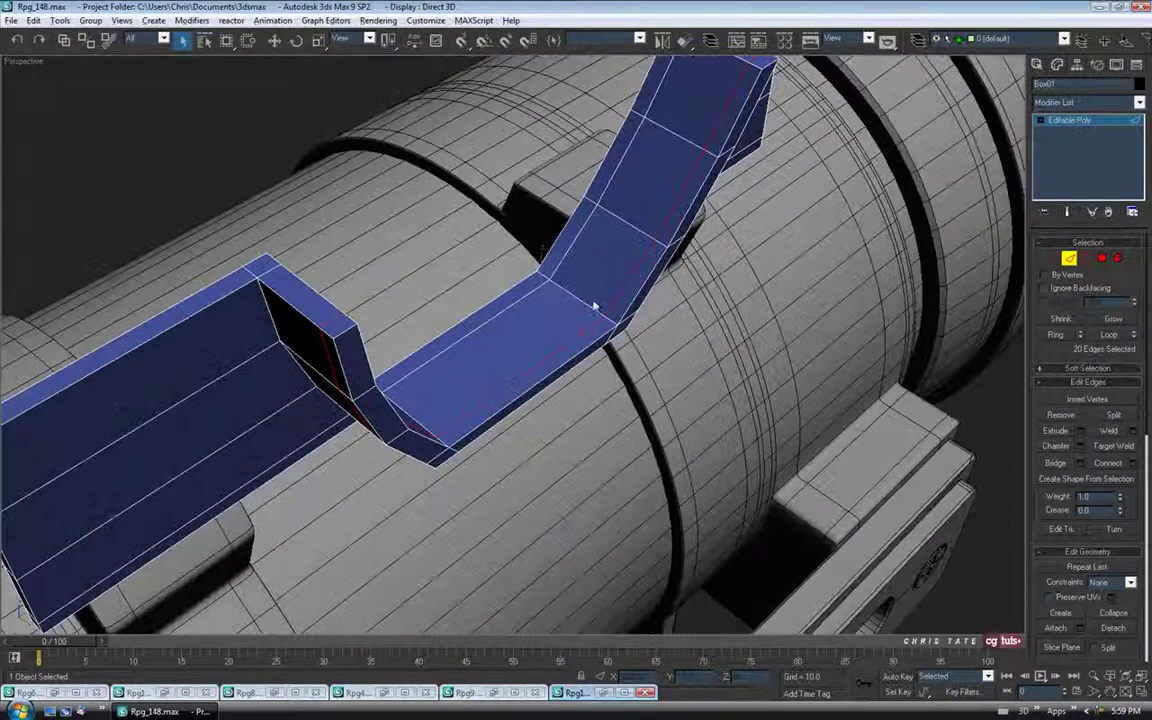
pyautogui.keyDown('alt'); pyautogui.moveTo(622, 342); pyautogui.dragTo(605, 322, button='middle'); pyautogui.keyUp('alt')
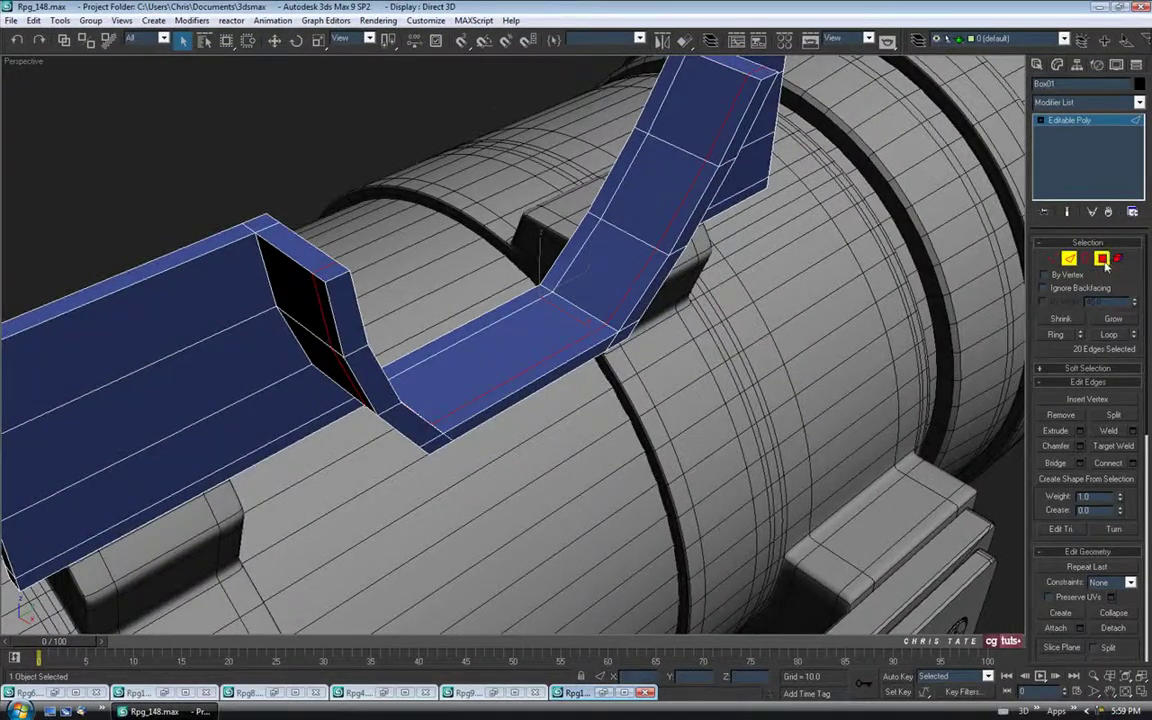
pyautogui.click(1101, 259)
pyautogui.moveTo(551, 357); pyautogui.dragTo(547, 343, button='middle')
pyautogui.click(547, 343)
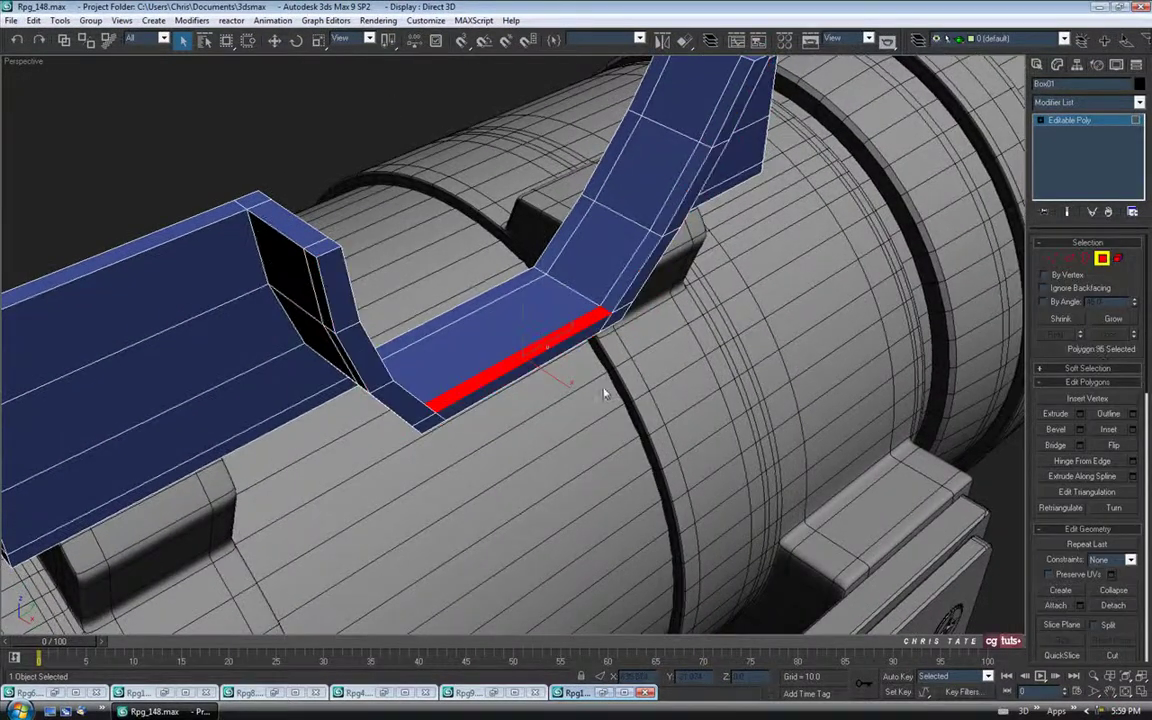
pyautogui.press('Delete')
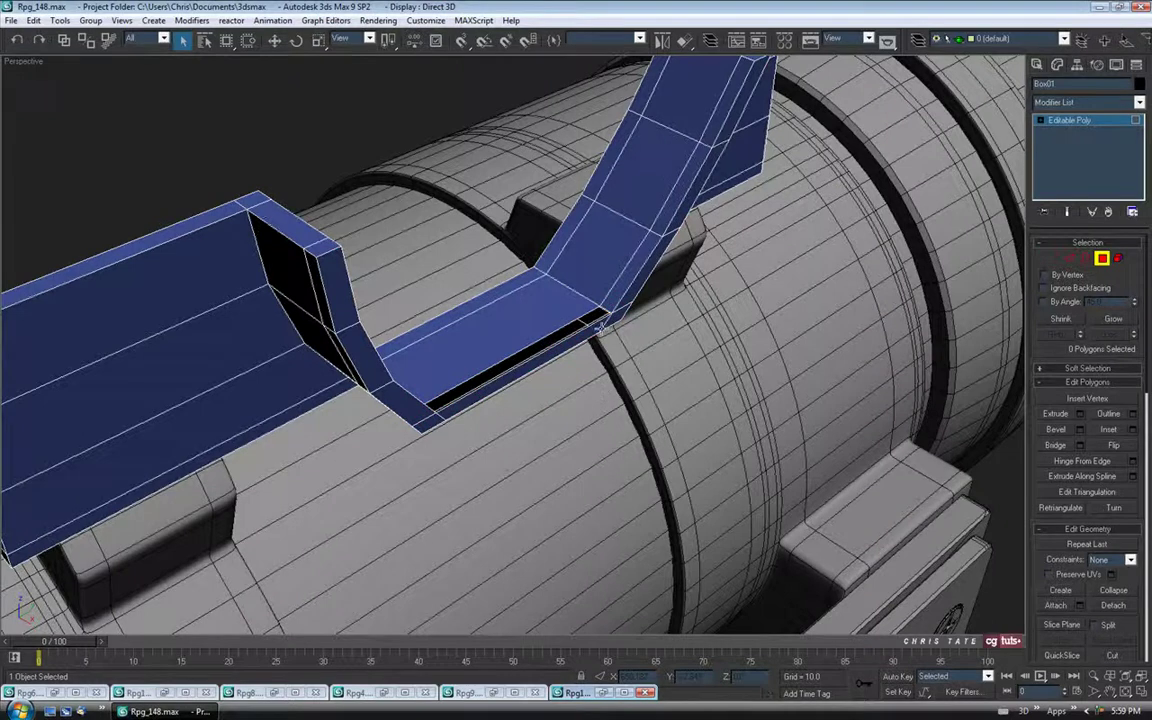
pyautogui.keyDown('alt'); pyautogui.moveTo(598, 328); pyautogui.dragTo(605, 397, button='middle'); pyautogui.keyUp('alt')
pyautogui.keyDown('alt'); pyautogui.moveTo(565, 345); pyautogui.dragTo(346, 335, button='middle'); pyautogui.keyUp('alt')
pyautogui.click(556, 306)
pyautogui.keyDown('ctrl'); pyautogui.click(344, 328); pyautogui.keyUp('ctrl')
pyautogui.moveTo(427, 393); pyautogui.dragTo(441, 379, button='middle')
pyautogui.press('Delete')
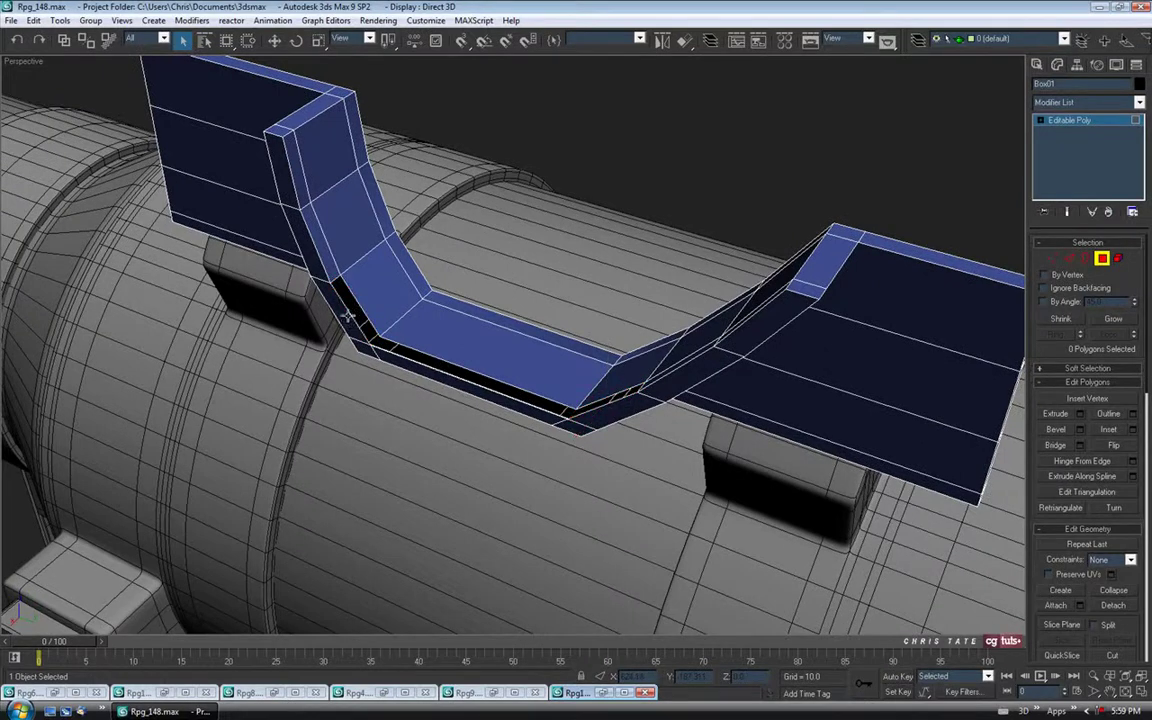
# Bridge the upper two narrow inner polygons on one side of the flange to the matching two on the opposite side
pyautogui.keyDown('alt'); pyautogui.moveTo(604, 421); pyautogui.dragTo(656, 238, button='middle'); pyautogui.keyUp('alt')
pyautogui.click(262, 243)
pyautogui.keyDown('ctrl'); pyautogui.click(266, 282); pyautogui.keyUp('ctrl')
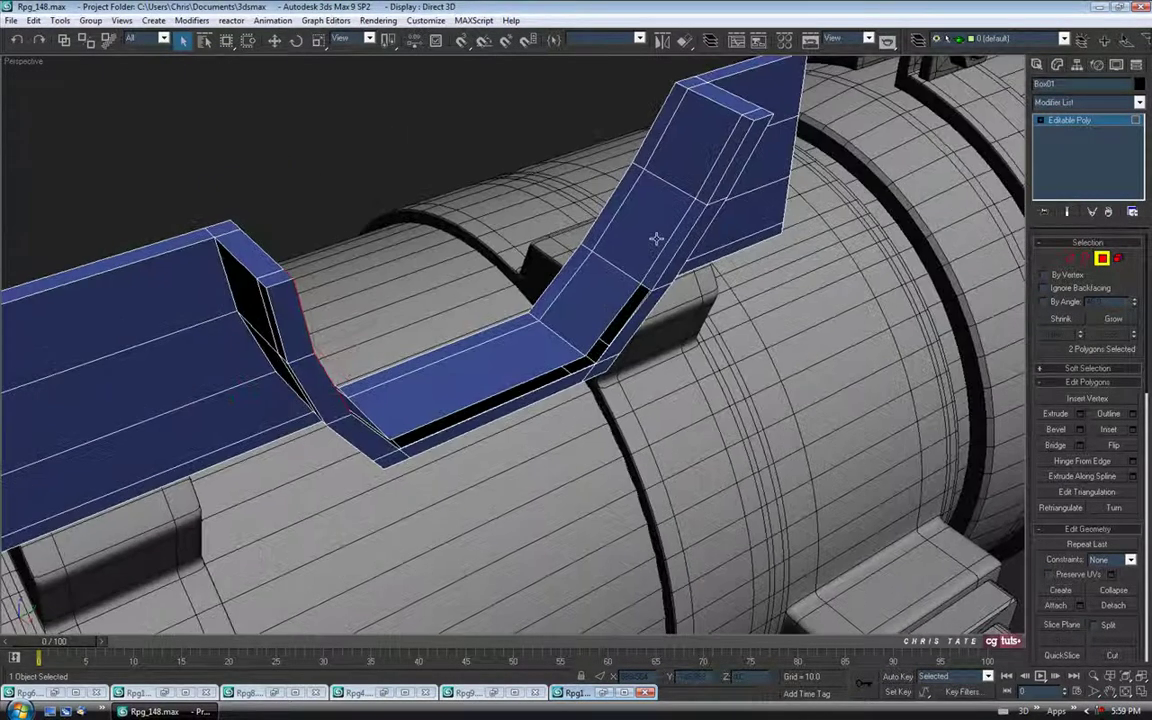
pyautogui.keyDown('ctrl'); pyautogui.click(706, 185); pyautogui.keyUp('ctrl')
pyautogui.keyDown('ctrl'); pyautogui.click(675, 240); pyautogui.keyUp('ctrl')
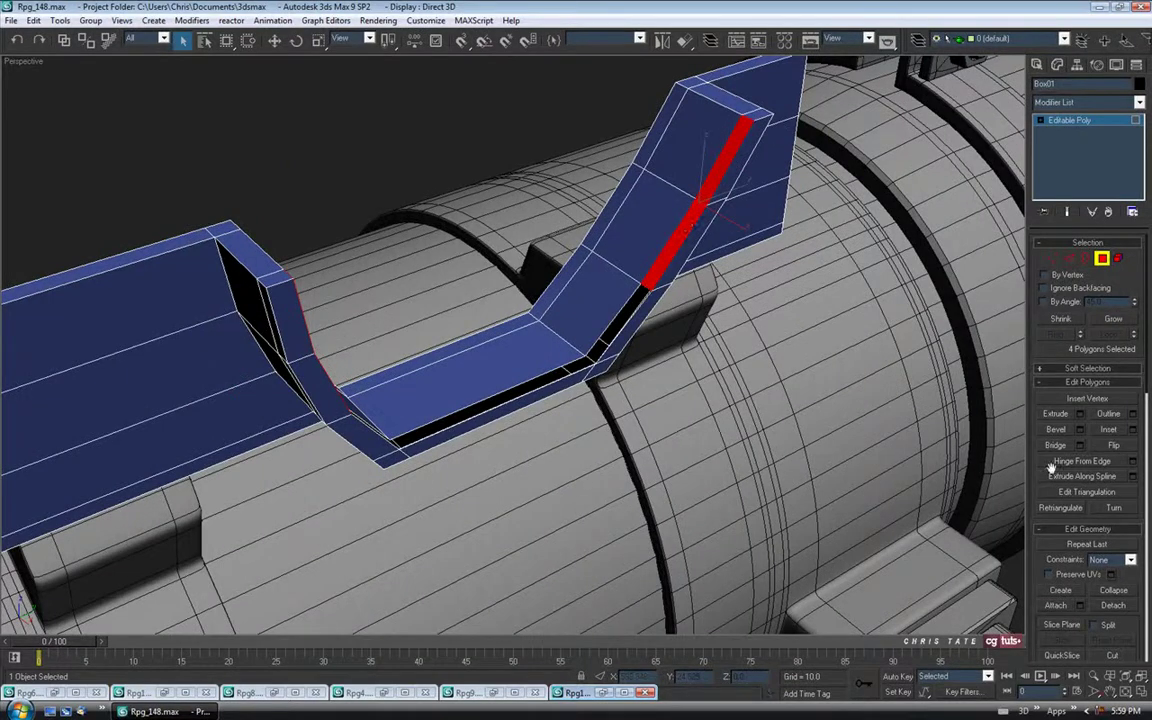
pyautogui.click(1055, 446)
pyautogui.keyDown('alt'); pyautogui.moveTo(512, 334); pyautogui.dragTo(495, 241, button='middle'); pyautogui.keyUp('alt')
pyautogui.scroll(5, 496, 242)
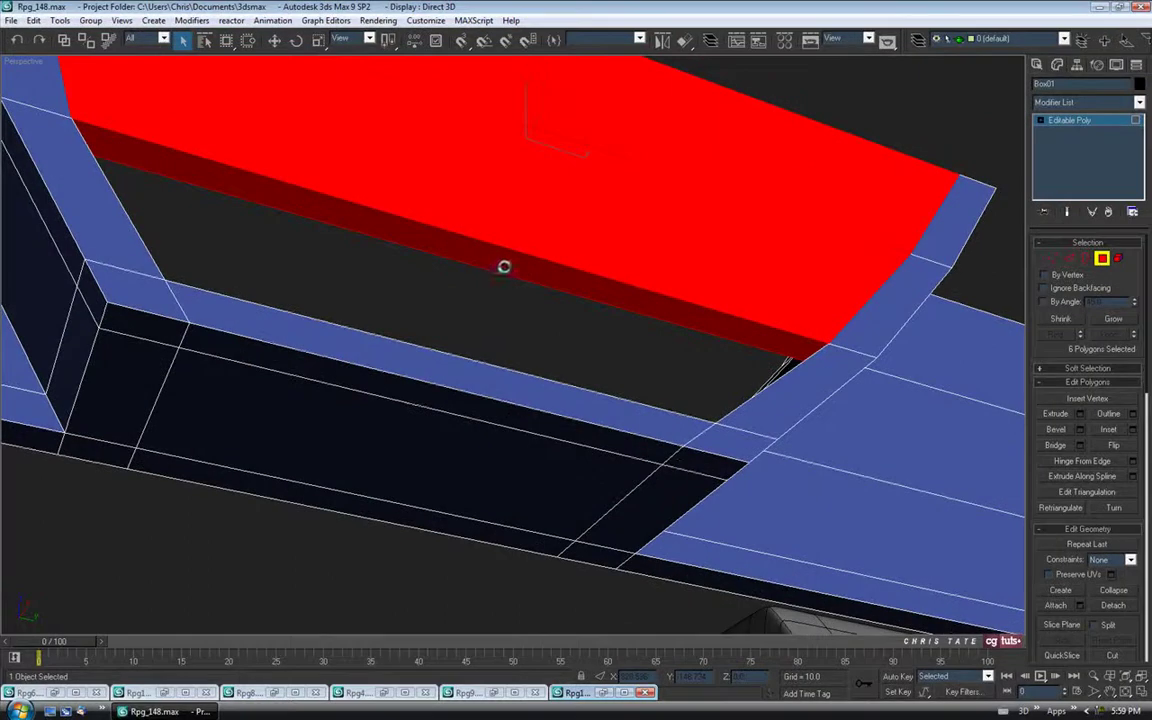
# Extend the lower edges of the remaining gap upward as new polygons up to the bottom of the bridged flange wall
pyautogui.click(499, 263)
pyautogui.keyDown('alt'); pyautogui.moveTo(496, 298); pyautogui.dragTo(548, 363, button='middle'); pyautogui.keyUp('alt')
pyautogui.click(512, 328)
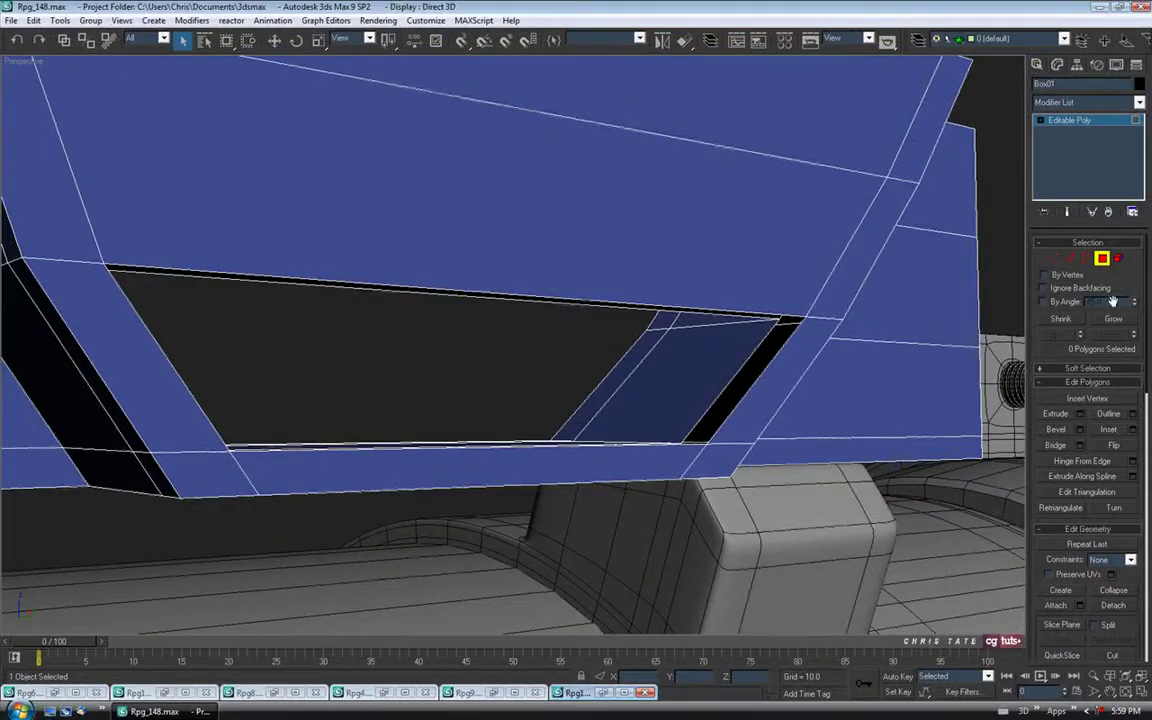
pyautogui.click(1070, 259)
pyautogui.keyDown('alt'); pyautogui.moveTo(880, 420); pyautogui.dragTo(499, 500, button='middle'); pyautogui.keyUp('alt')
pyautogui.click(497, 463)
pyautogui.click(276, 40)
pyautogui.moveTo(482, 414); pyautogui.dragTo(477, 278)
pyautogui.keyDown('alt'); pyautogui.moveTo(535, 479); pyautogui.dragTo(543, 456, button='middle'); pyautogui.keyUp('alt')
pyautogui.press('1')
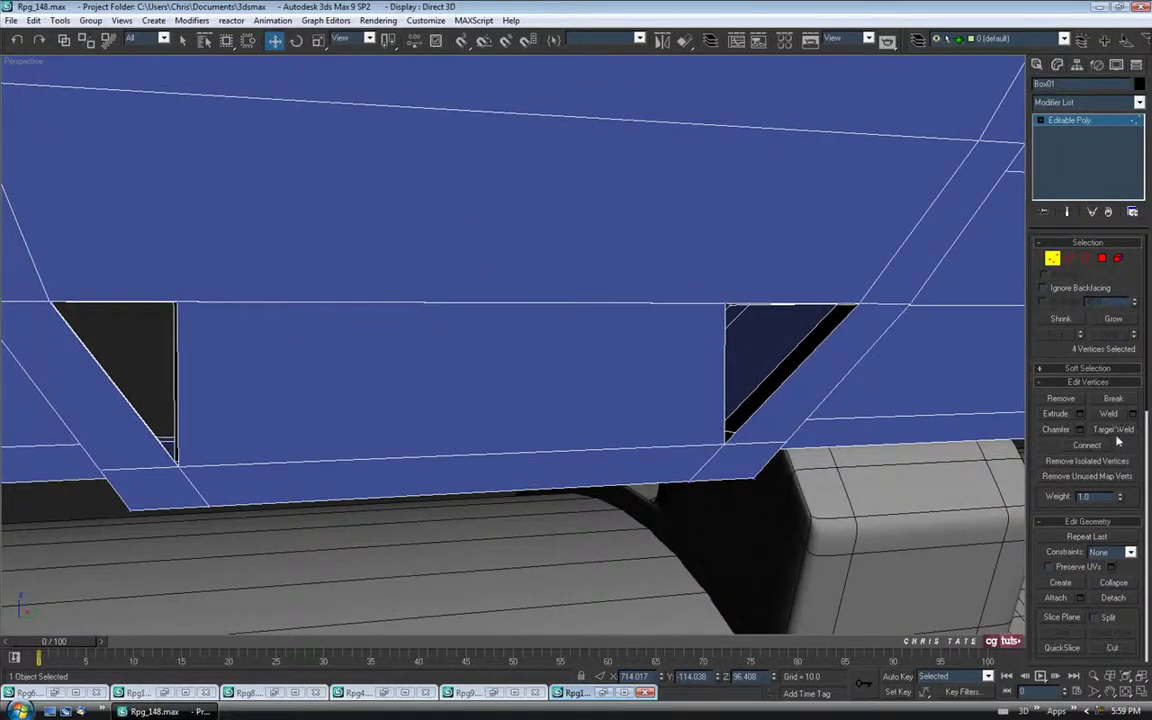
# Target weld the four upper corners of the new wall polygons to the adjacent corner vertices of the bridged wall, closing the triangular gaps
pyautogui.click(1113, 430)
pyautogui.keyDown('alt'); pyautogui.moveTo(715, 350); pyautogui.dragTo(714, 375, button='middle'); pyautogui.keyUp('alt')
pyautogui.click(729, 307)
pyautogui.click(864, 292)
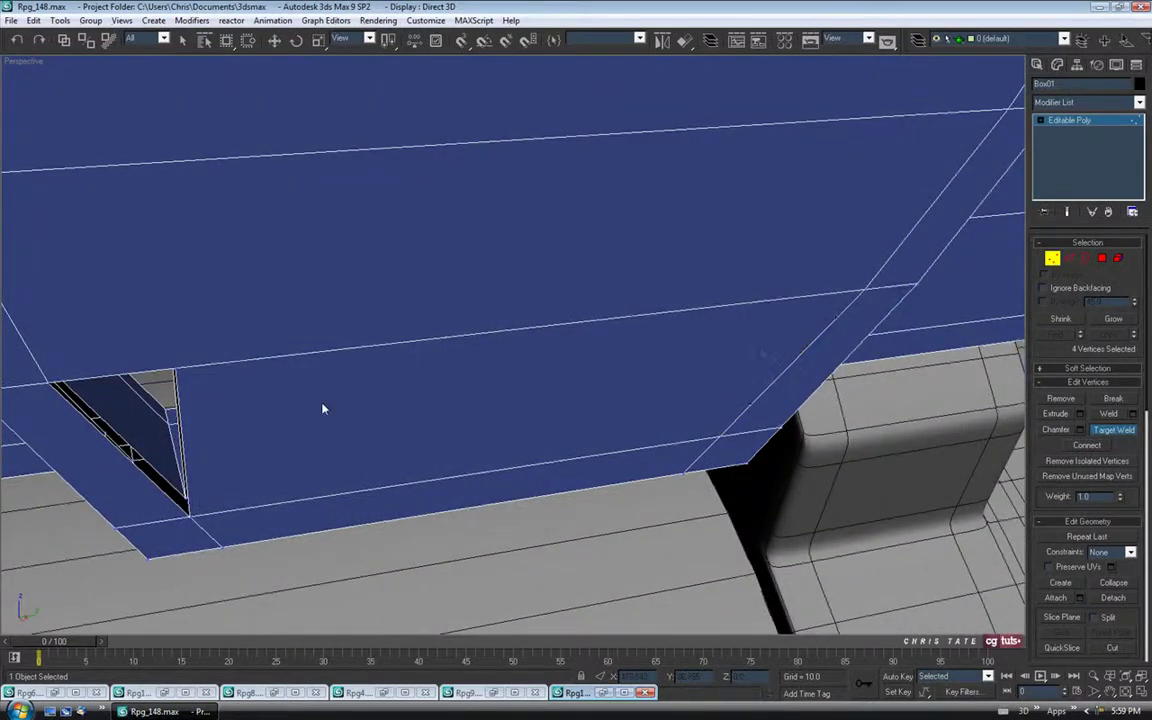
pyautogui.click(177, 367)
pyautogui.click(50, 382)
pyautogui.keyDown('alt'); pyautogui.moveTo(195, 395); pyautogui.dragTo(334, 301, button='middle'); pyautogui.keyUp('alt')
pyautogui.click(332, 268)
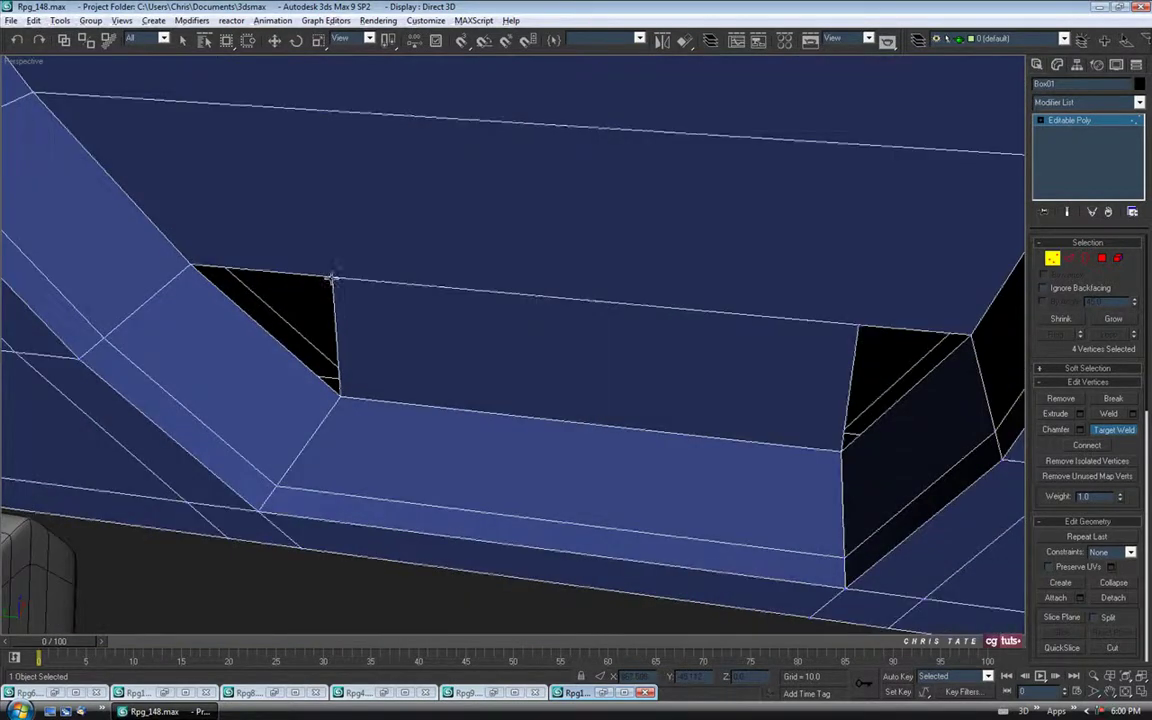
pyautogui.click(192, 267)
pyautogui.click(858, 332)
pyautogui.click(967, 333)
pyautogui.keyDown('alt'); pyautogui.moveTo(967, 333); pyautogui.dragTo(640, 385, button='middle'); pyautogui.keyUp('alt')
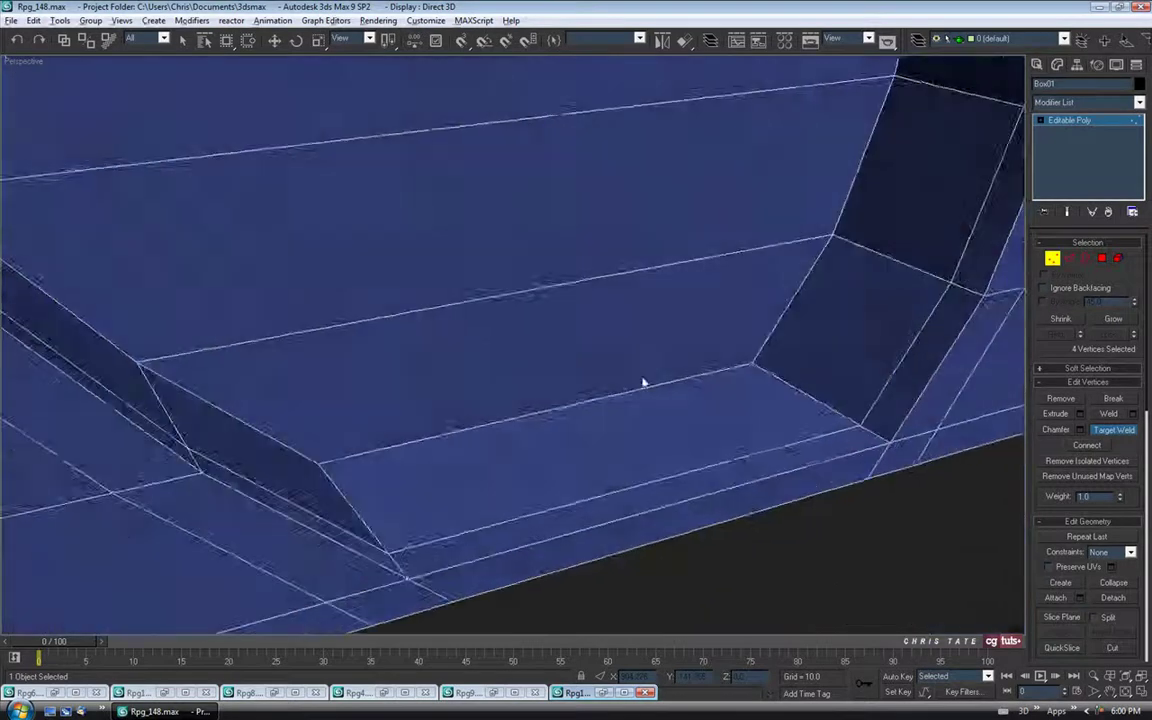
pyautogui.scroll(-8, 645, 378)
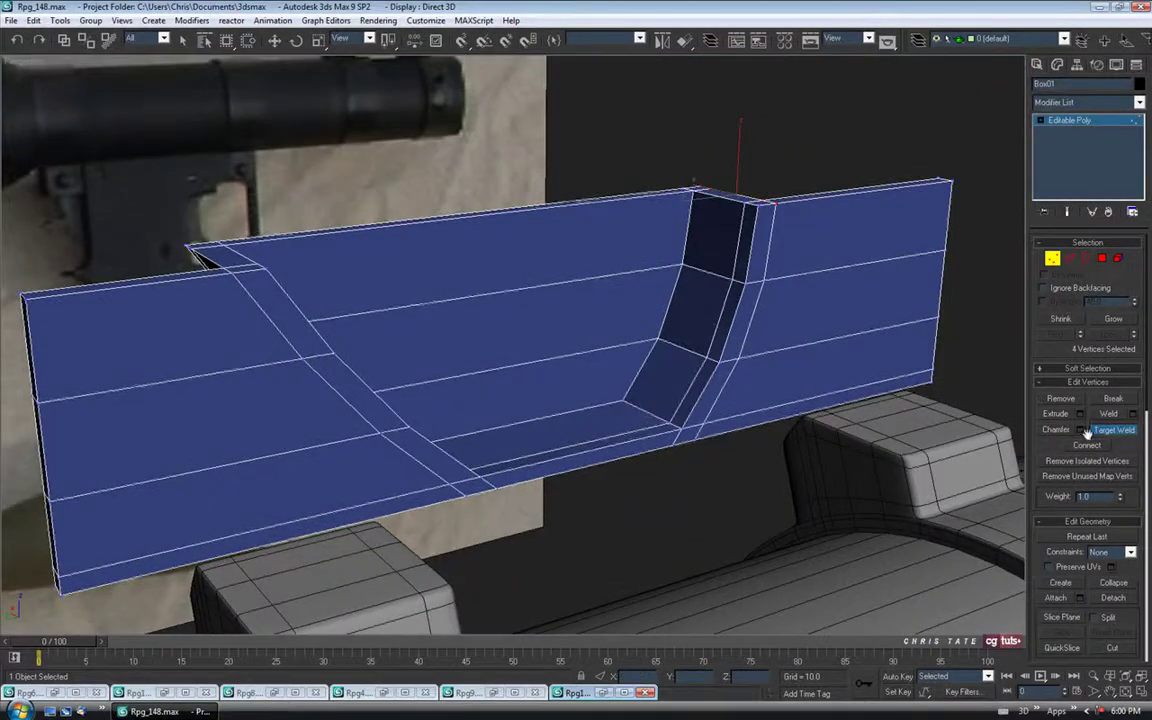
pyautogui.click(1103, 432)
# Consult the Rpg13.jpg reference photo for the shape of the rear sight mount, and minimize it again
pyautogui.keyDown('alt'); pyautogui.moveTo(560, 355); pyautogui.dragTo(481, 370, button='middle'); pyautogui.keyUp('alt')
pyautogui.click(604, 693)
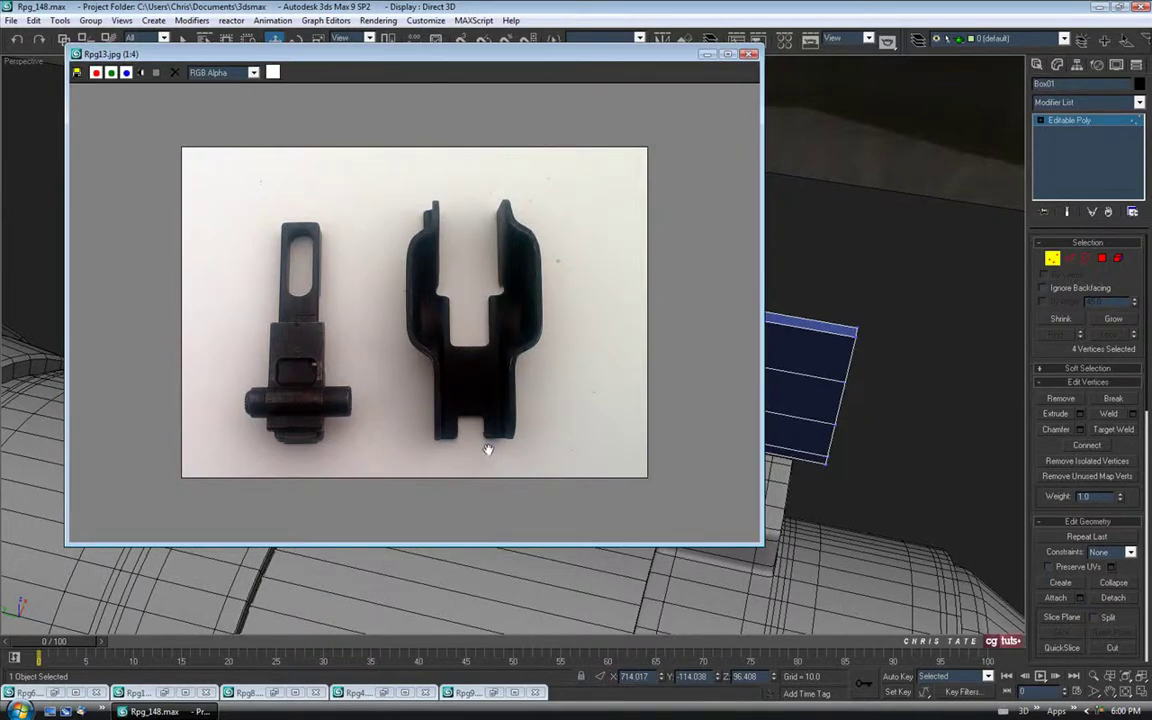
pyautogui.moveTo(528, 62); pyautogui.dragTo(296, 47)
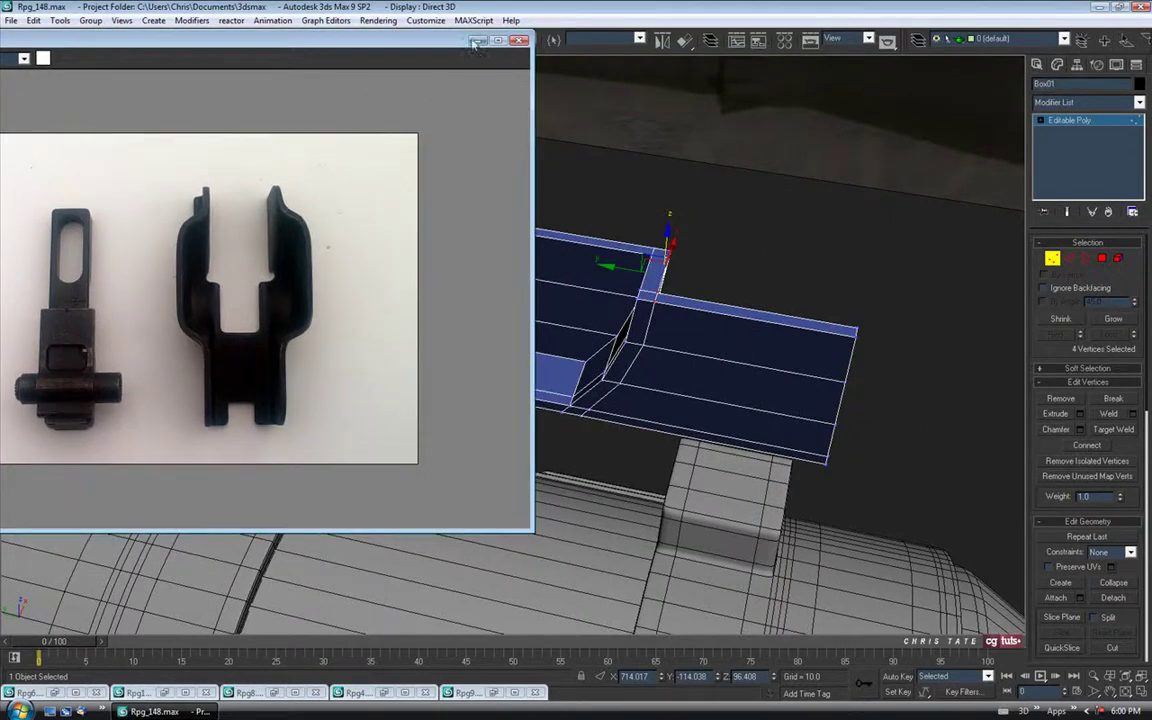
pyautogui.click(477, 41)
pyautogui.keyDown('alt'); pyautogui.moveTo(702, 434); pyautogui.dragTo(706, 416, button='middle'); pyautogui.keyUp('alt')
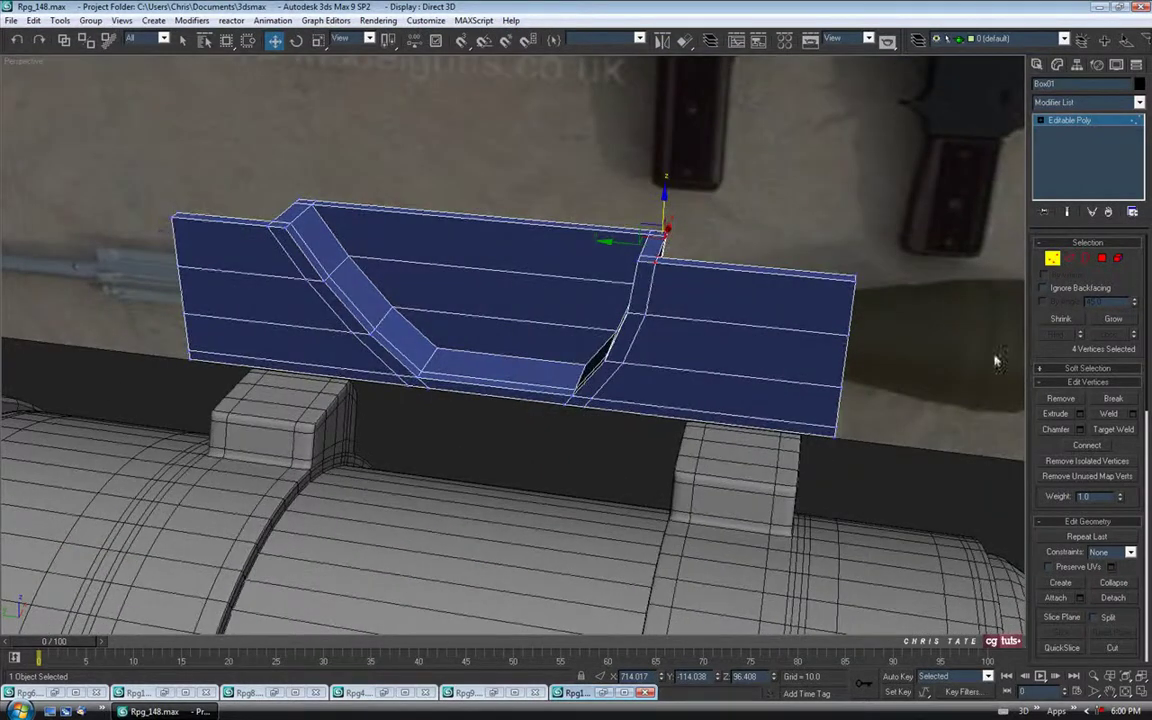
# Connect all lengthwise edges of the mount's right-hand end section with 1 segment, placing the new loop midway along it
pyautogui.click(1071, 262)
pyautogui.moveTo(781, 453); pyautogui.dragTo(628, 248, button='middle')
pyautogui.scroll(-5, 734, 412)
pyautogui.moveTo(629, 201); pyautogui.dragTo(644, 436)
pyautogui.keyDown('alt'); pyautogui.moveTo(601, 352); pyautogui.dragTo(530, 334, button='middle'); pyautogui.keyUp('alt')
pyautogui.scroll(3, 605, 397)
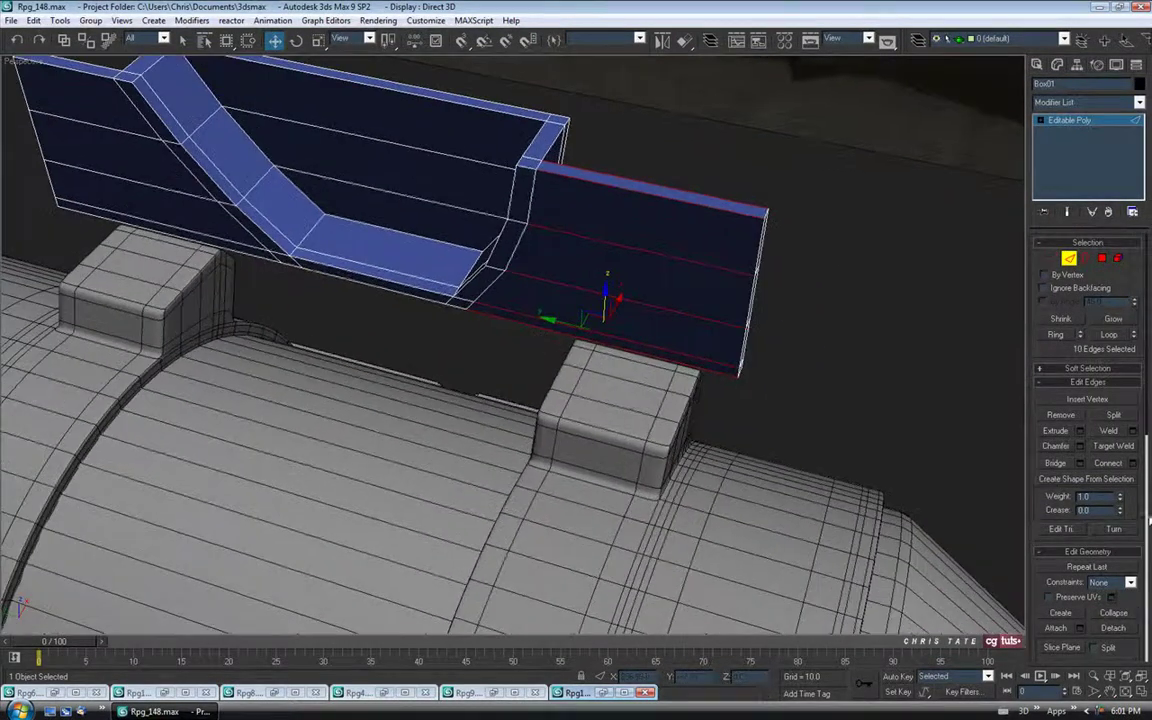
pyautogui.click(1134, 463)
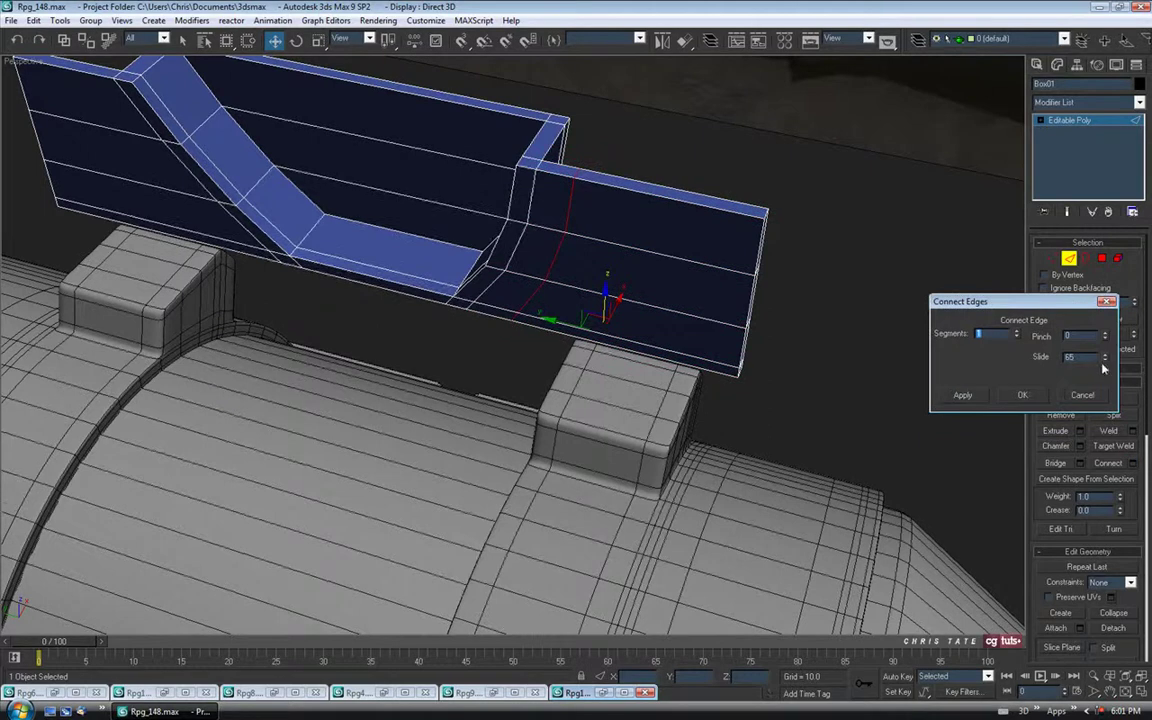
pyautogui.click(1022, 396)
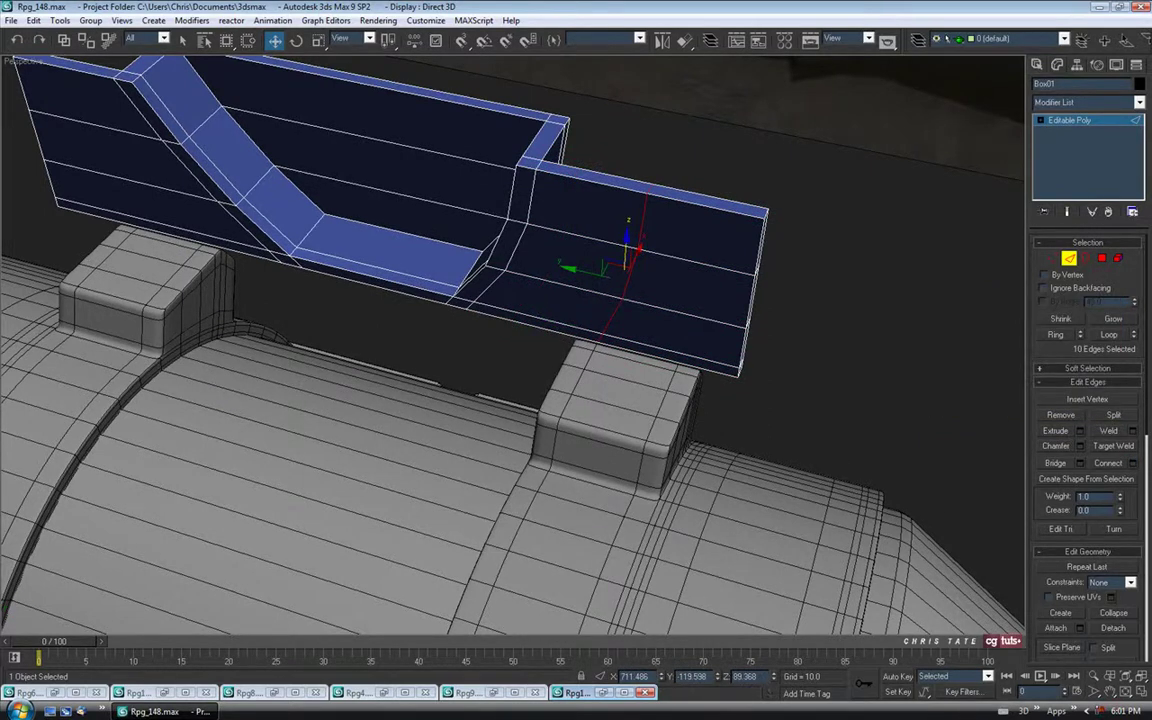
# Convert the new edge loop to a vertex selection and make it planar in X, straightening the loop
pyautogui.keyDown('ctrl'); pyautogui.click(1053, 262); pyautogui.keyUp('ctrl')
pyautogui.keyDown('alt'); pyautogui.moveTo(717, 313); pyautogui.dragTo(720, 277, button='middle'); pyautogui.keyUp('alt')
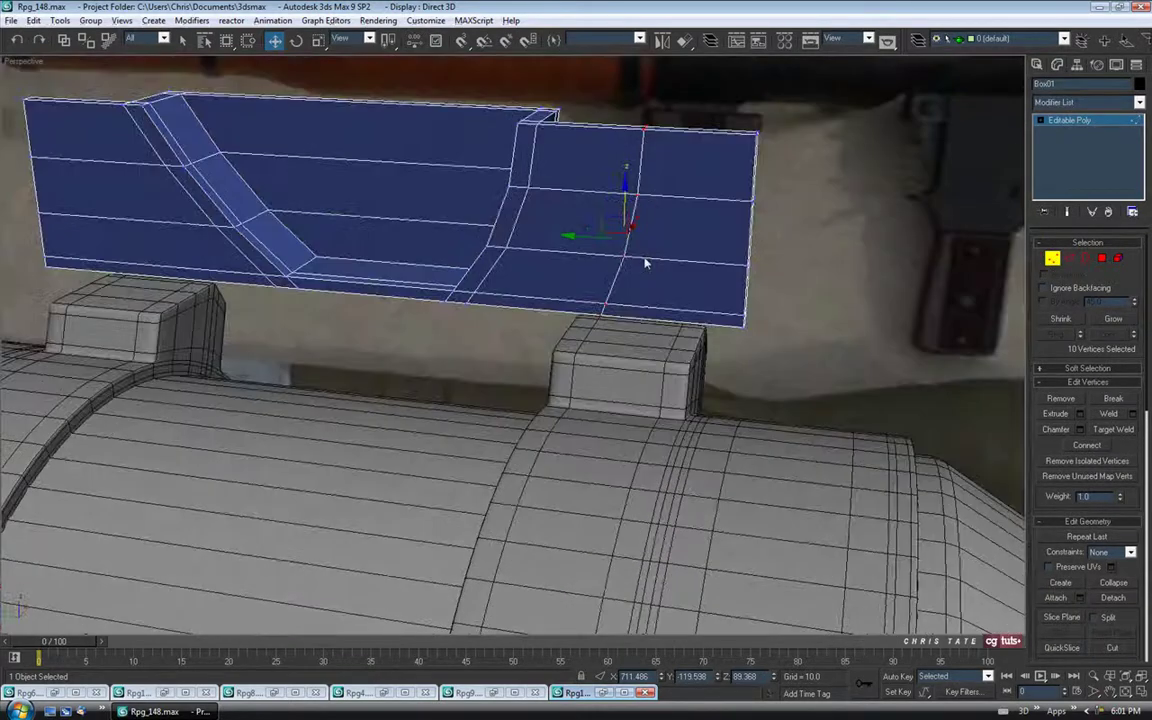
pyautogui.scroll(-5, 1053, 449)
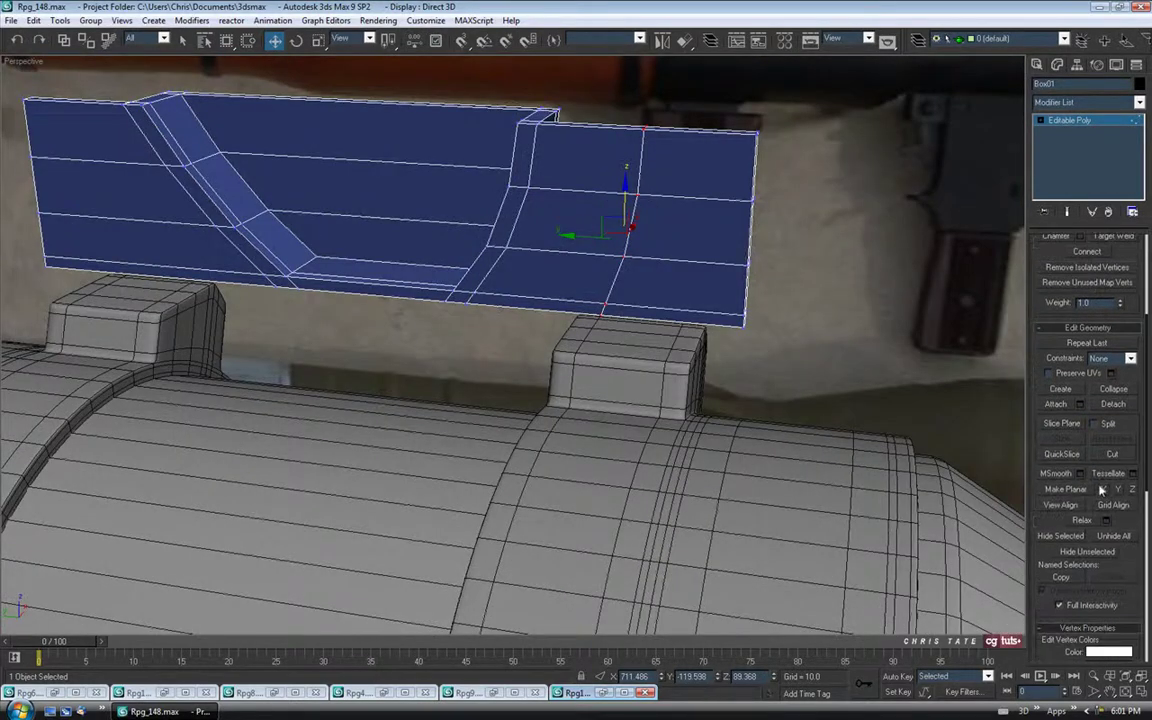
pyautogui.click(1103, 491)
pyautogui.keyDown('alt'); pyautogui.moveTo(699, 314); pyautogui.dragTo(662, 676, button='middle'); pyautogui.keyUp('alt')
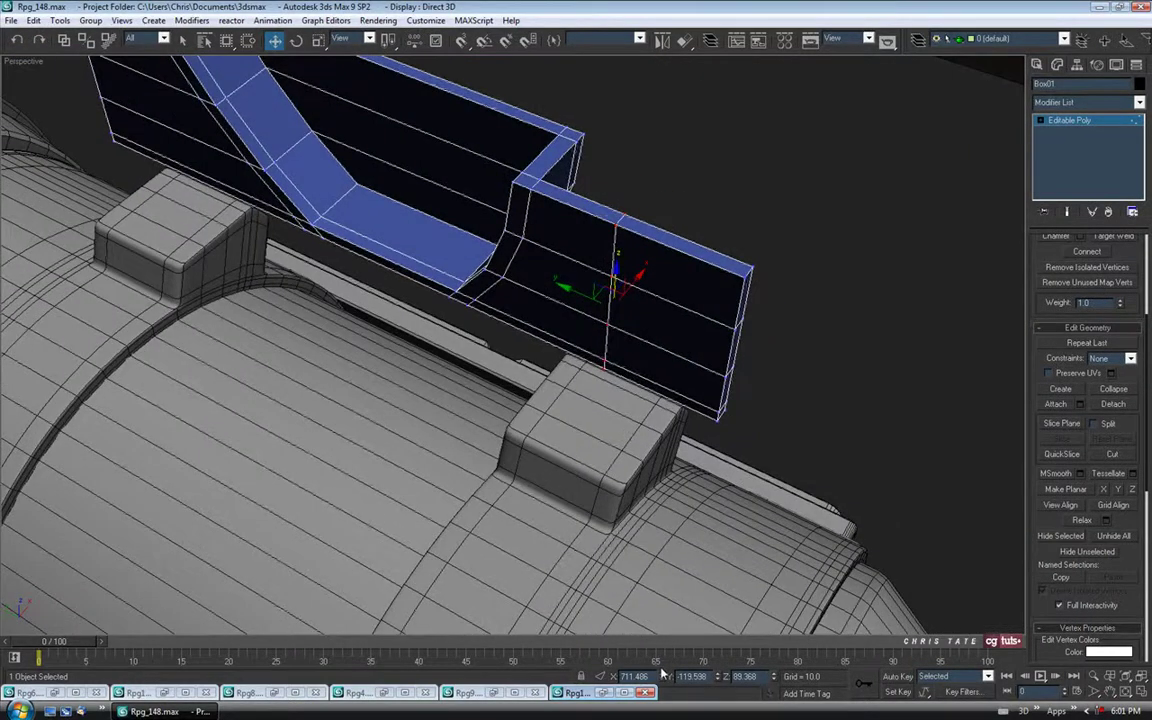
# Reopen the minimized Rpg13.jpg reference photo to compare the mount's end section
pyautogui.click(603, 694)
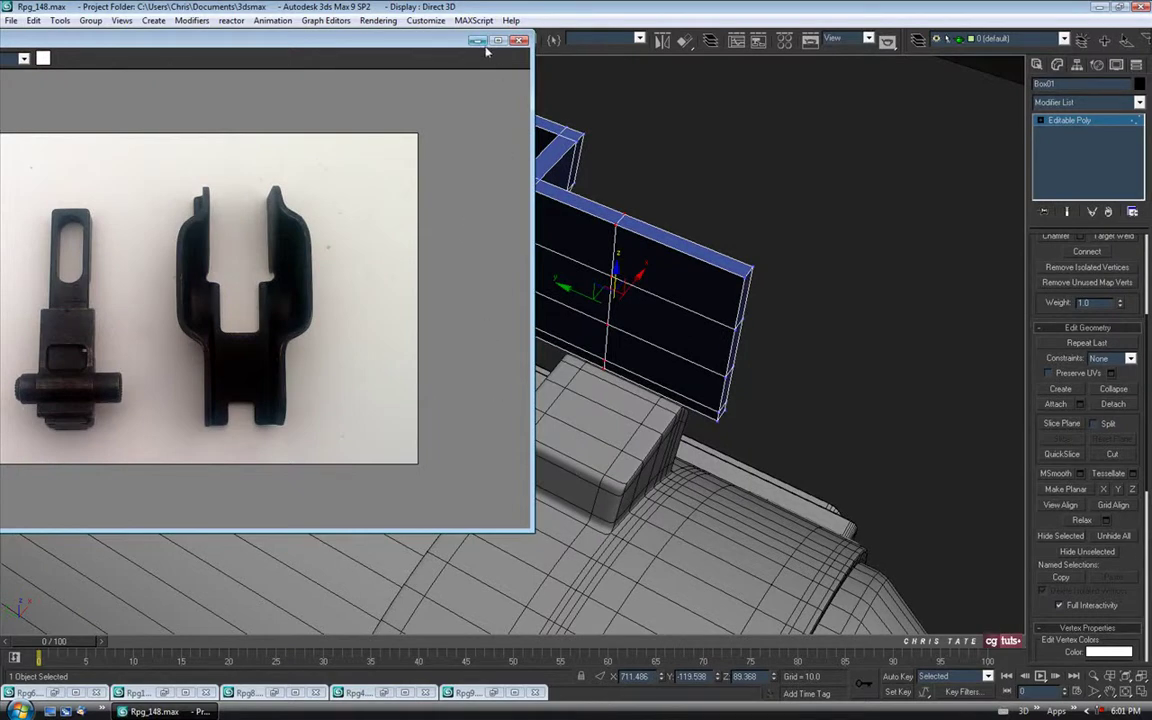
# Move the selected vertex column on the end wall along Y until it sits beside the curved recess
pyautogui.click(478, 40)
pyautogui.moveTo(580, 294); pyautogui.dragTo(512, 270)
pyautogui.keyDown('alt'); pyautogui.moveTo(512, 270); pyautogui.dragTo(600, 405, button='middle'); pyautogui.keyUp('alt')
pyautogui.scroll(5, 1042, 258)
# Connect the horizontal edges across the bracket's middle section with 1 segment
pyautogui.click(1070, 244)
pyautogui.keyDown('alt'); pyautogui.moveTo(690, 400); pyautogui.dragTo(465, 165, button='middle'); pyautogui.keyUp('alt')
pyautogui.moveTo(491, 144); pyautogui.dragTo(537, 506)
pyautogui.keyDown('alt'); pyautogui.moveTo(537, 506); pyautogui.dragTo(545, 421, button='middle'); pyautogui.keyUp('alt')
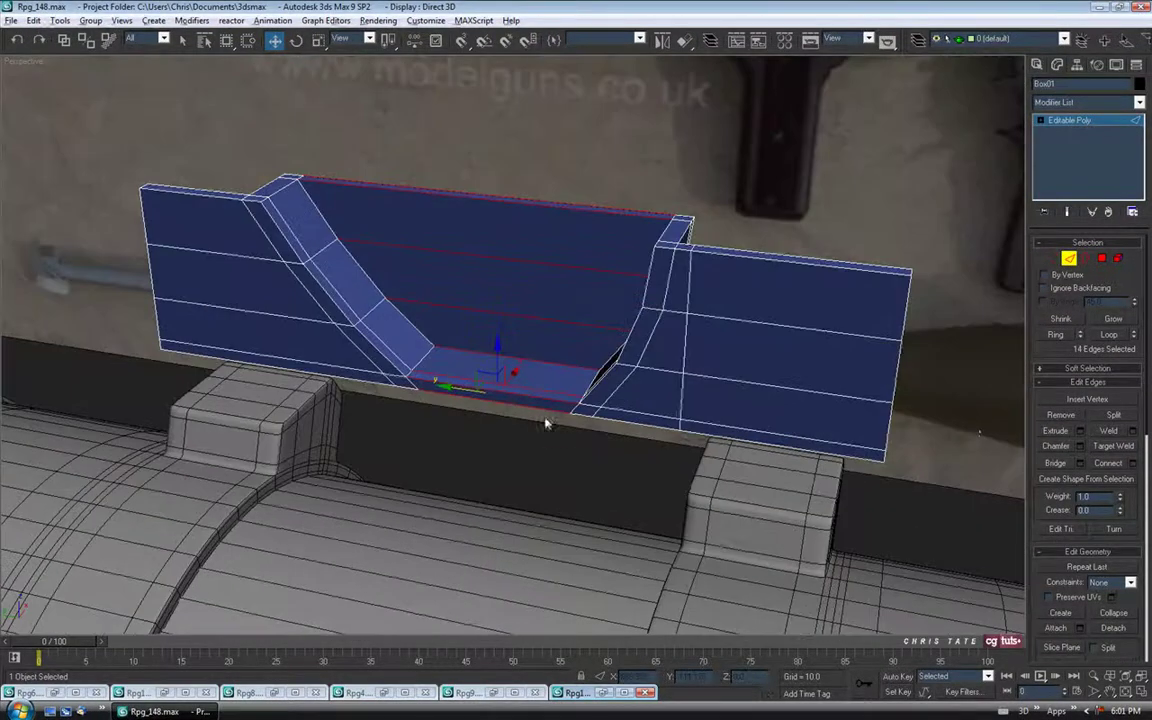
pyautogui.click(1131, 466)
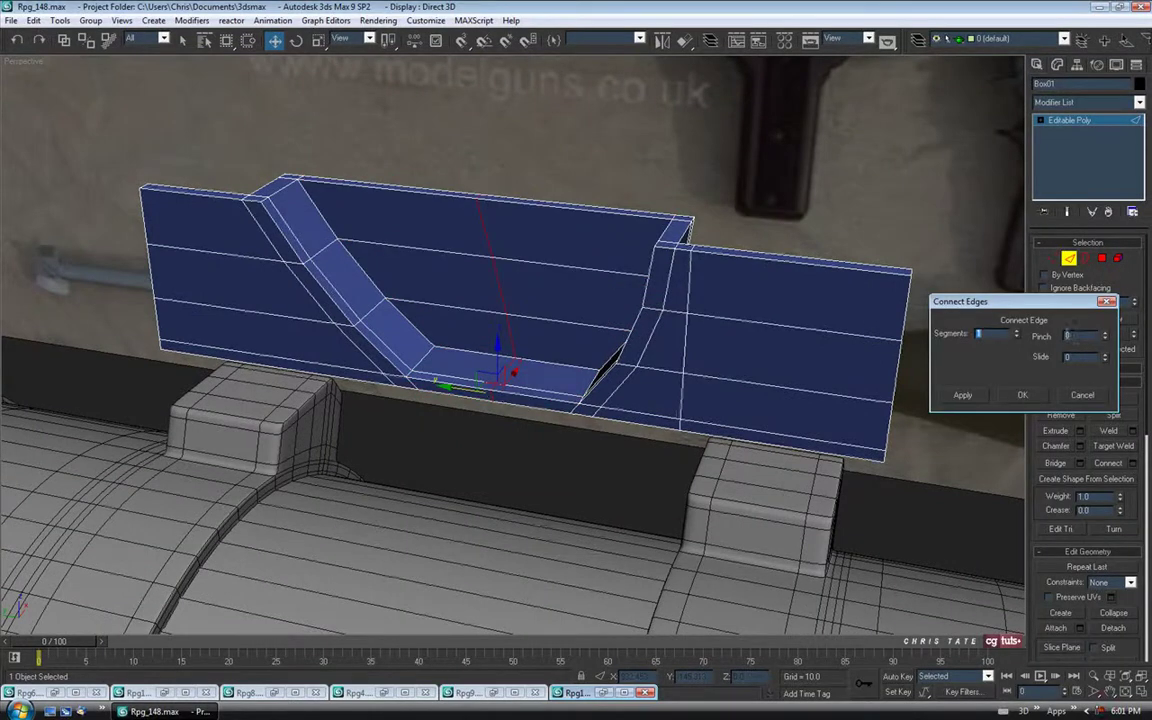
pyautogui.click(1022, 396)
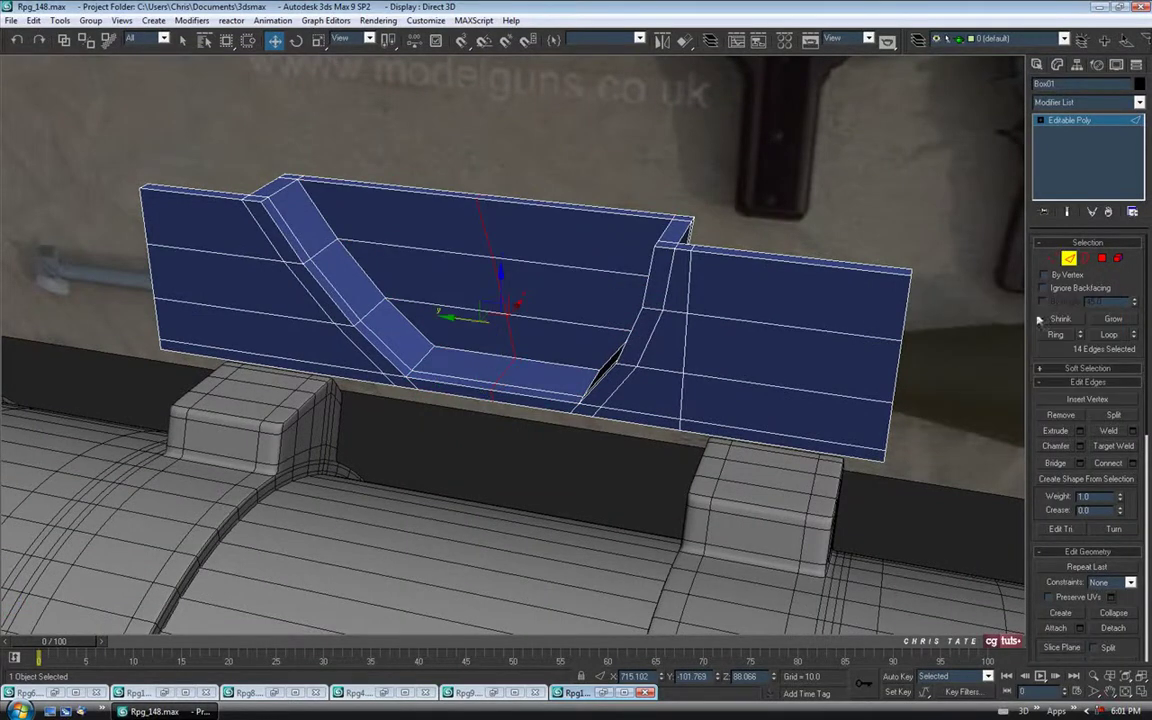
# Make the middle loop's vertices planar in X and shift the loop along Y
pyautogui.click(1053, 259)
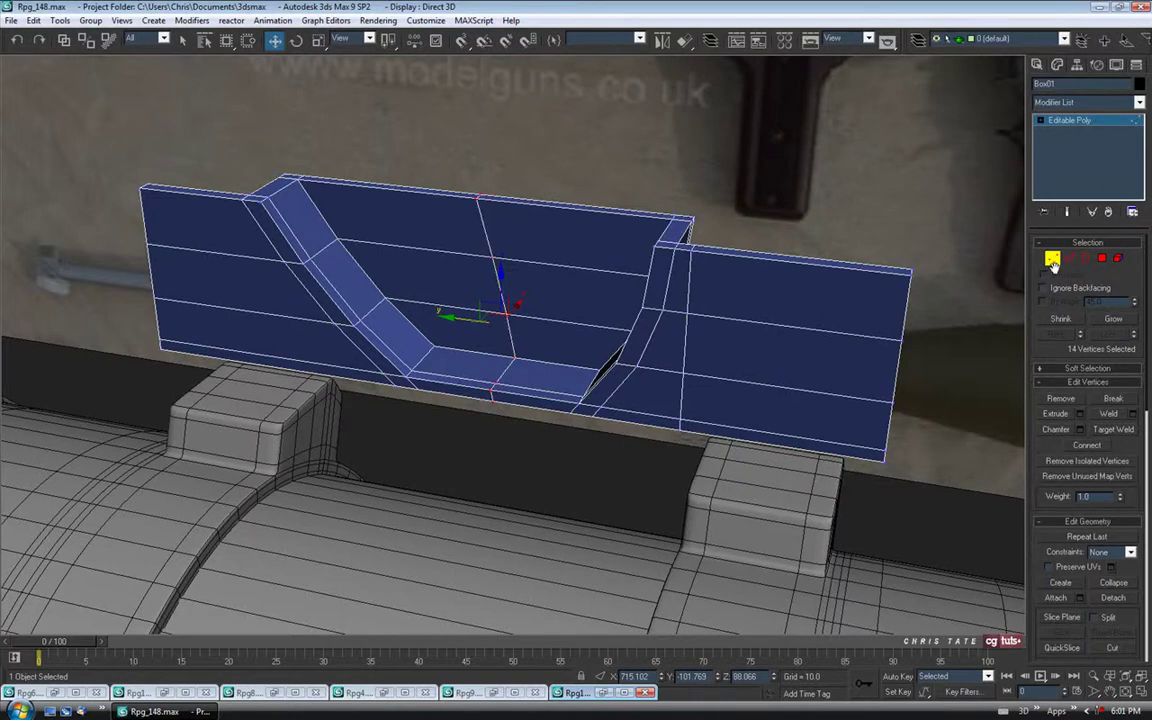
pyautogui.scroll(-5, 1040, 540)
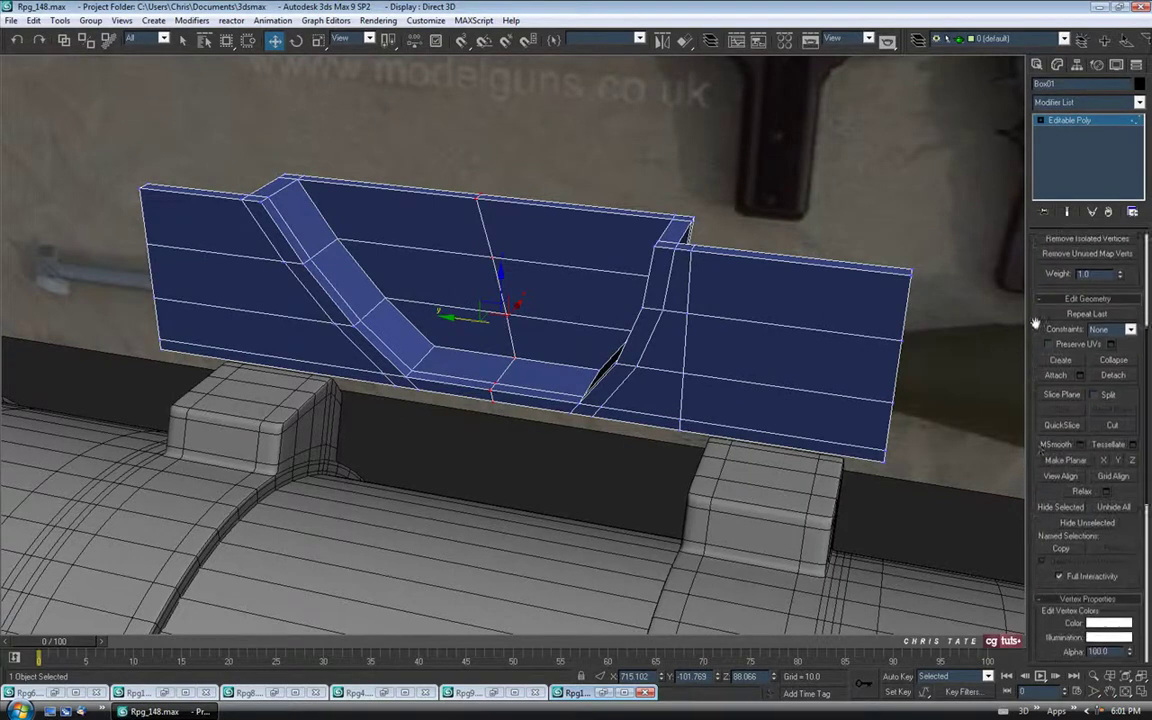
pyautogui.click(1104, 461)
pyautogui.keyDown('alt'); pyautogui.moveTo(604, 415); pyautogui.dragTo(617, 439, button='middle'); pyautogui.keyUp('alt')
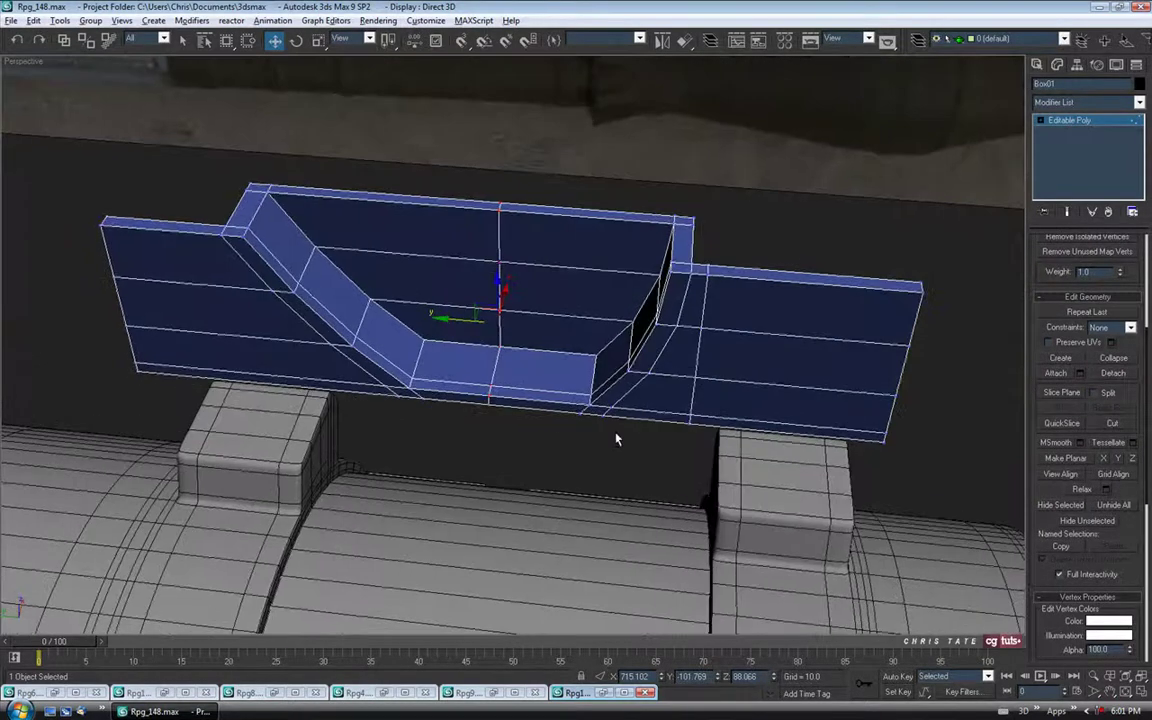
pyautogui.moveTo(462, 318); pyautogui.dragTo(558, 402)
# Extrude the four bottom-strip polygons from the recess's middle loop to the outer end as a group, with a height of 2.5
pyautogui.keyDown('alt'); pyautogui.moveTo(558, 402); pyautogui.dragTo(479, 377, button='middle'); pyautogui.keyUp('alt')
pyautogui.moveTo(672, 473); pyautogui.dragTo(693, 425, button='middle')
pyautogui.scroll(5, 1033, 328)
pyautogui.click(1101, 258)
pyautogui.click(603, 390)
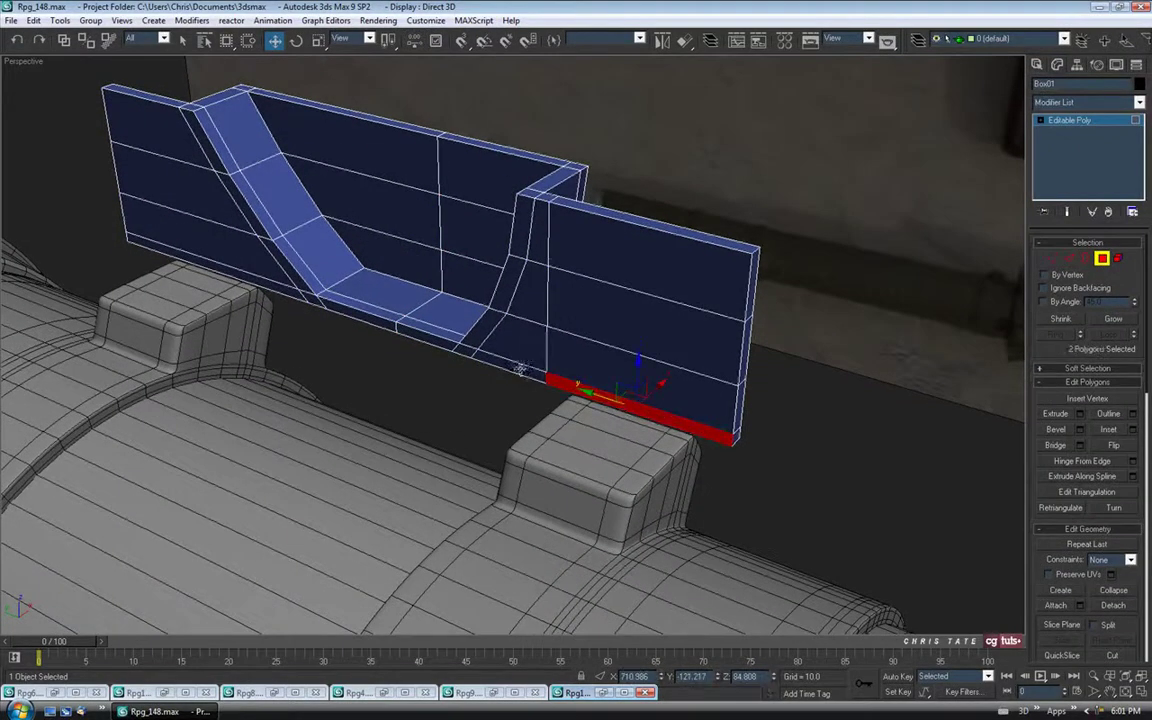
pyautogui.click(182, 44)
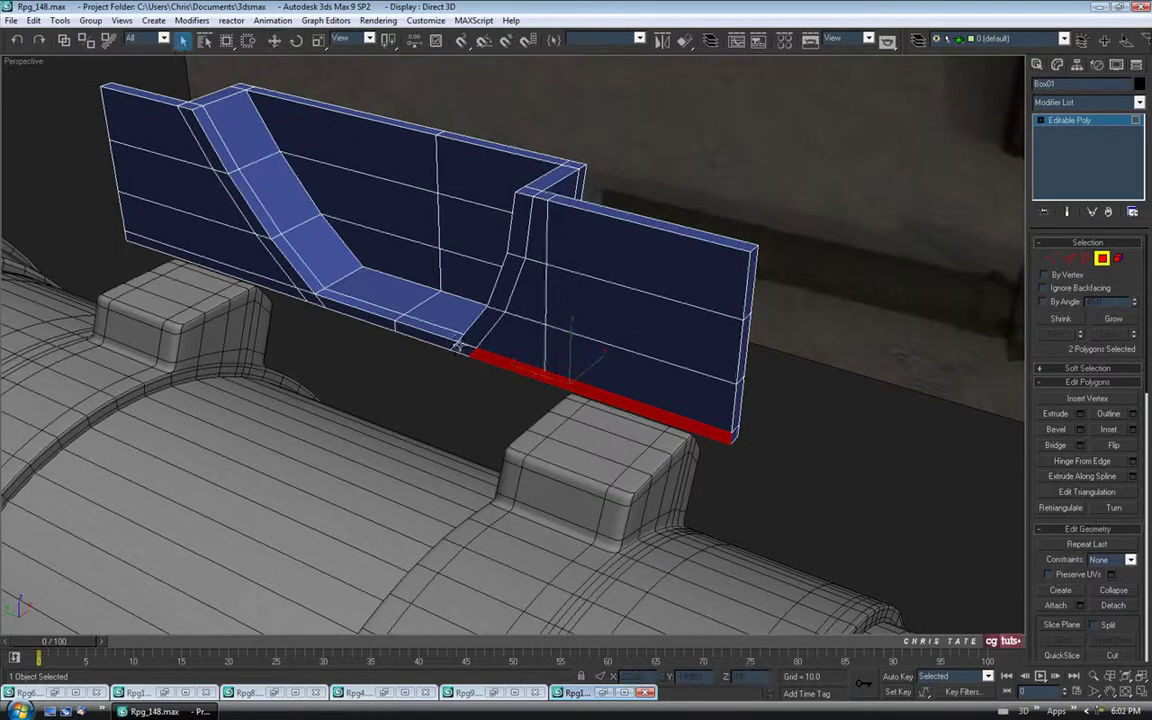
pyautogui.keyDown('ctrl'); pyautogui.click(437, 344); pyautogui.keyUp('ctrl')
pyautogui.keyDown('alt'); pyautogui.moveTo(545, 466); pyautogui.dragTo(541, 478, button='middle'); pyautogui.keyUp('alt')
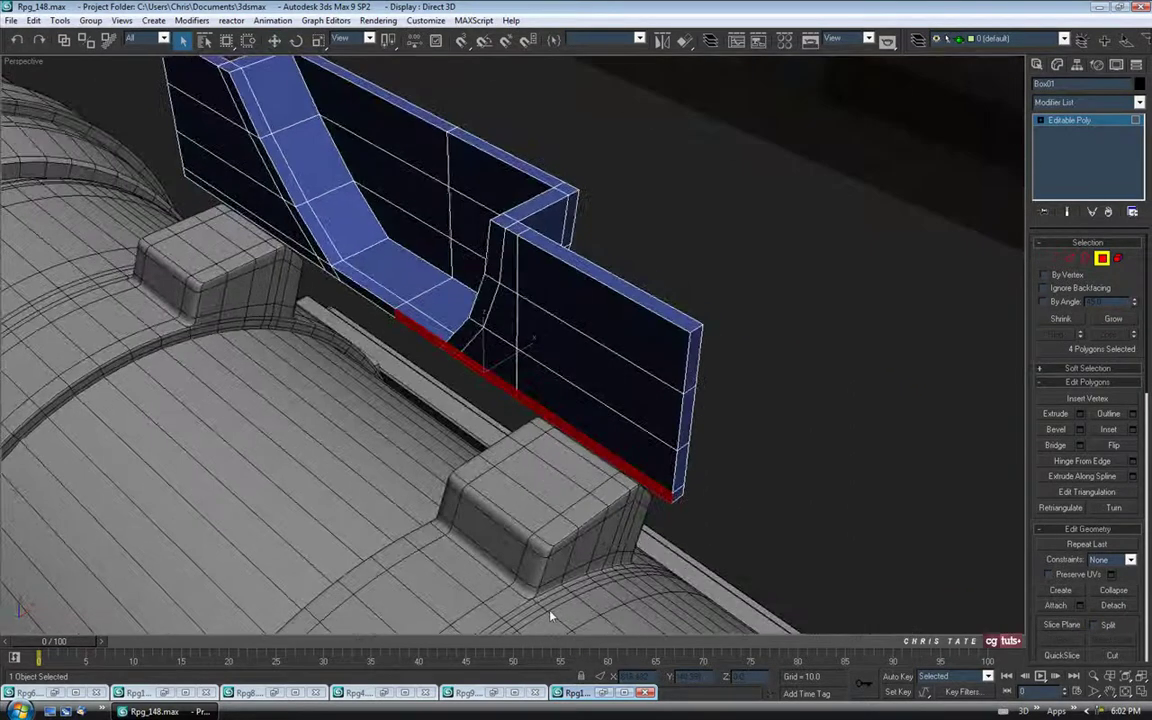
pyautogui.click(604, 692)
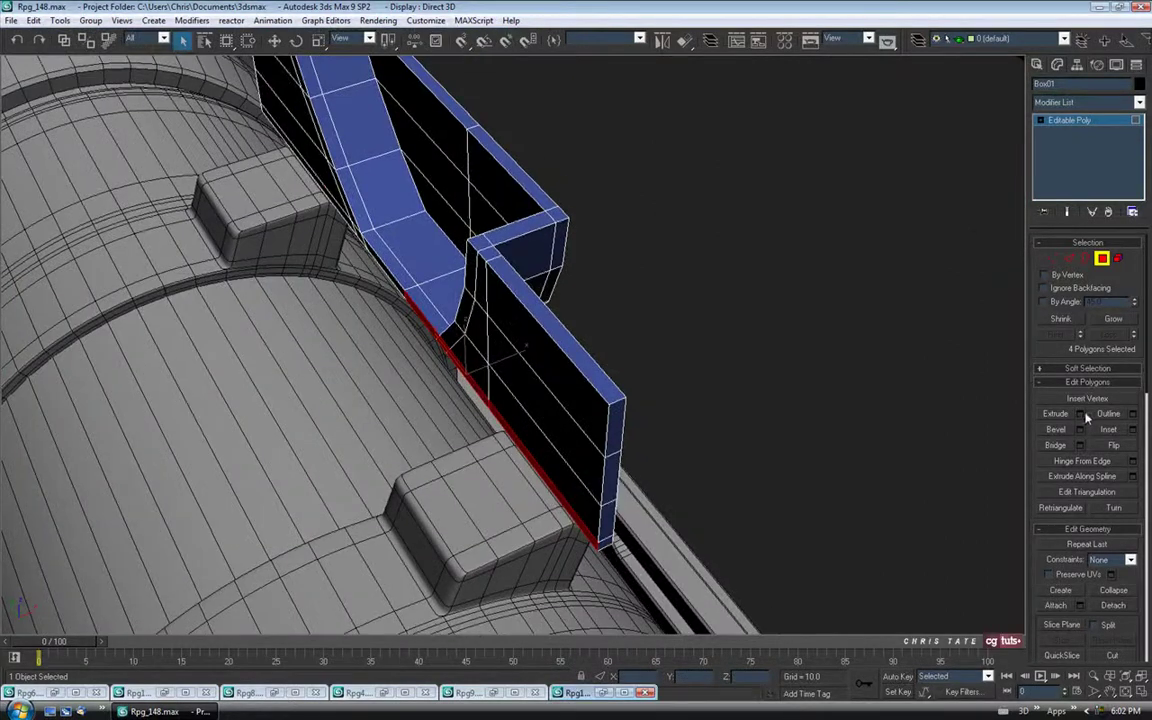
pyautogui.click(1081, 414)
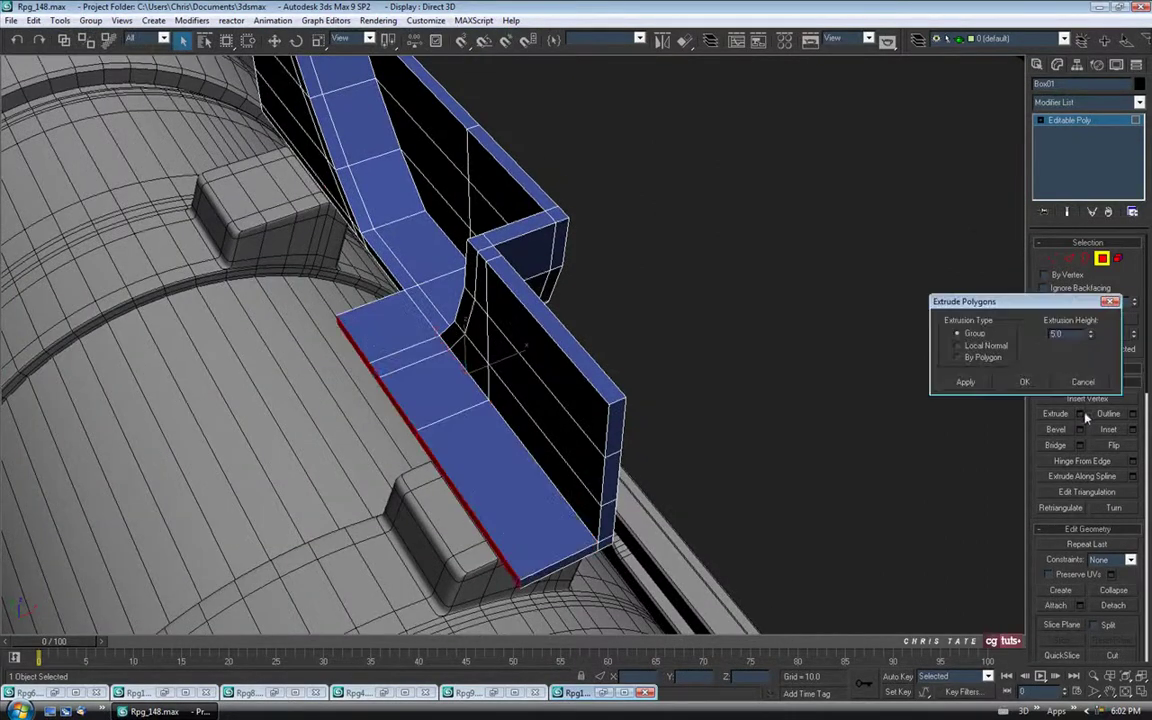
pyautogui.moveTo(1087, 343); pyautogui.dragTo(1089, 368)
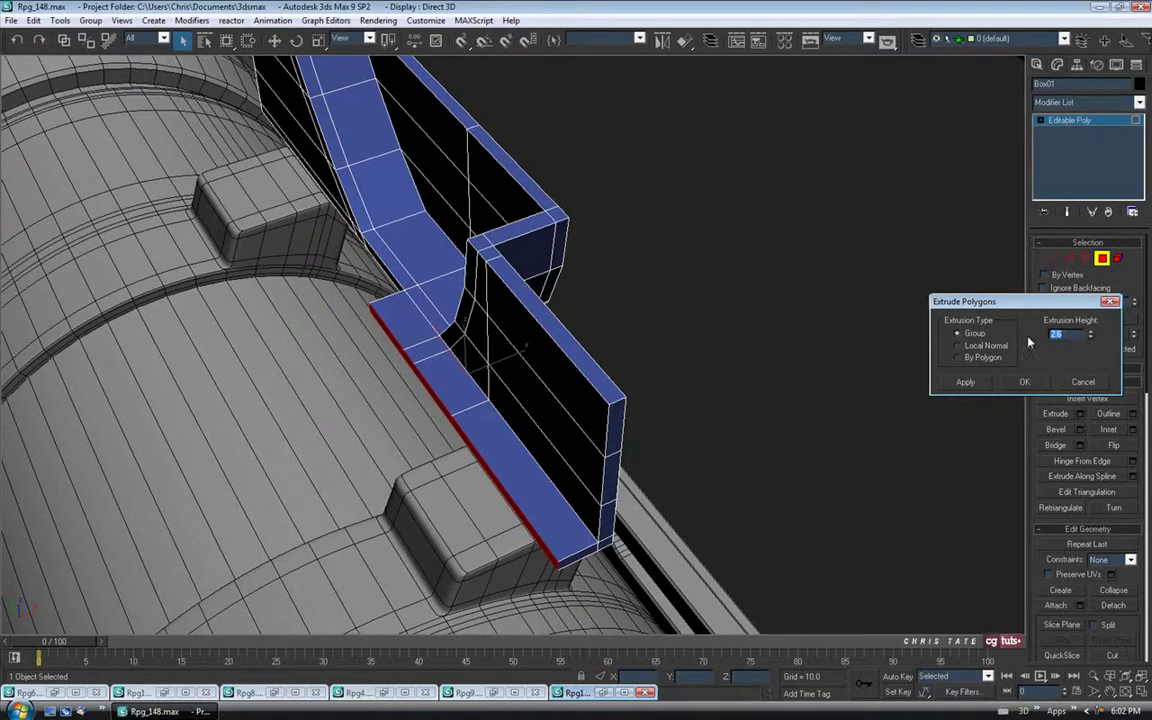
pyautogui.write('2.5')
pyautogui.press('Return')
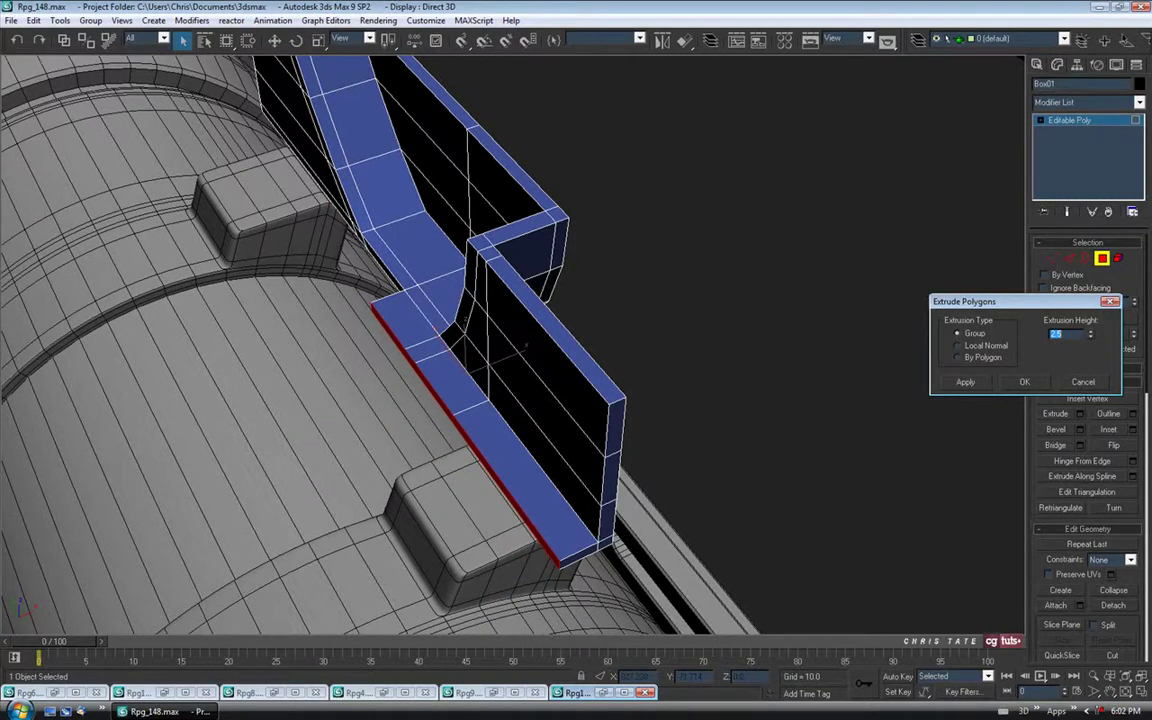
pyautogui.click(1021, 381)
pyautogui.keyDown('alt'); pyautogui.moveTo(800, 430); pyautogui.dragTo(565, 418, button='middle'); pyautogui.keyUp('alt')
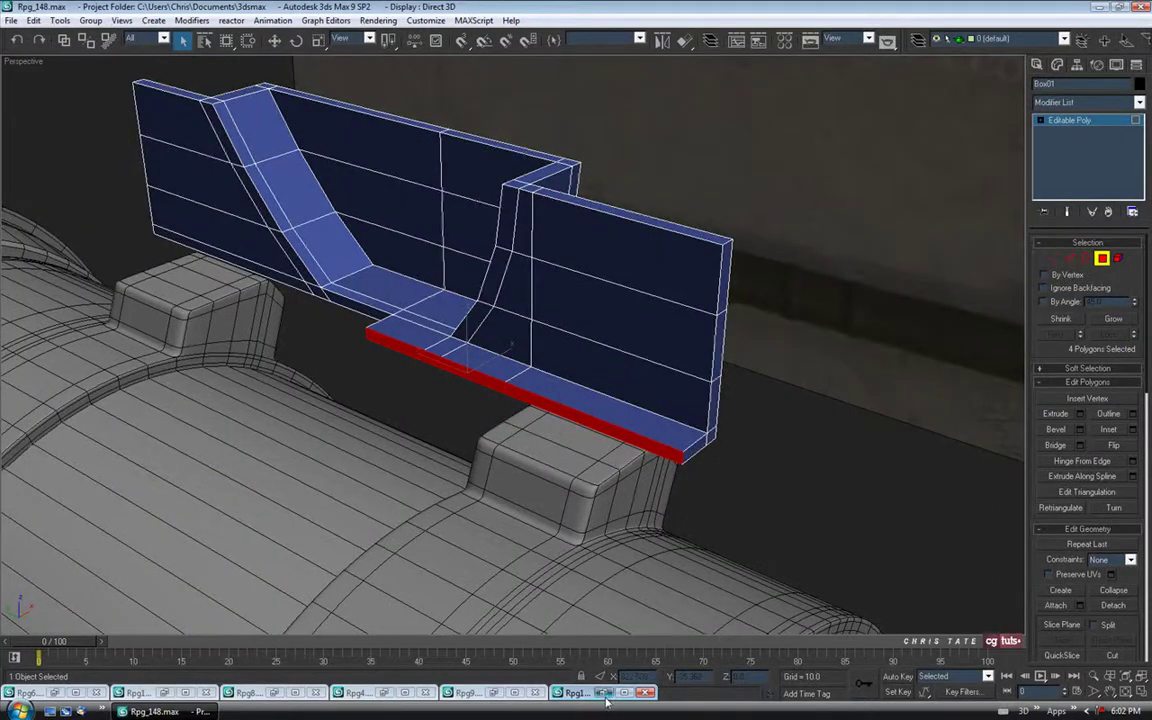
# Check the reference photo and connect the lengthwise edges of the end wall and its ledge with 1 segment
pyautogui.click(604, 692)
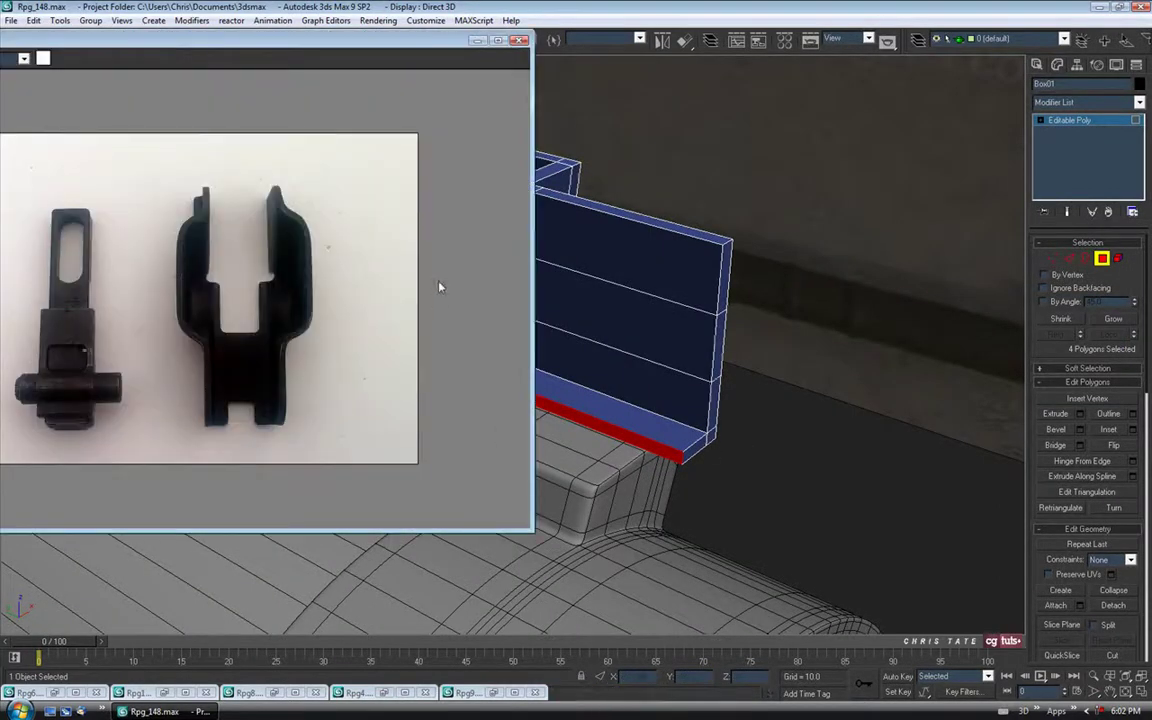
pyautogui.click(478, 41)
pyautogui.keyDown('alt'); pyautogui.moveTo(558, 362); pyautogui.dragTo(559, 394, button='middle'); pyautogui.keyUp('alt')
pyautogui.click(1071, 259)
pyautogui.moveTo(835, 366); pyautogui.dragTo(796, 342, button='middle')
pyautogui.moveTo(657, 118); pyautogui.dragTo(676, 489)
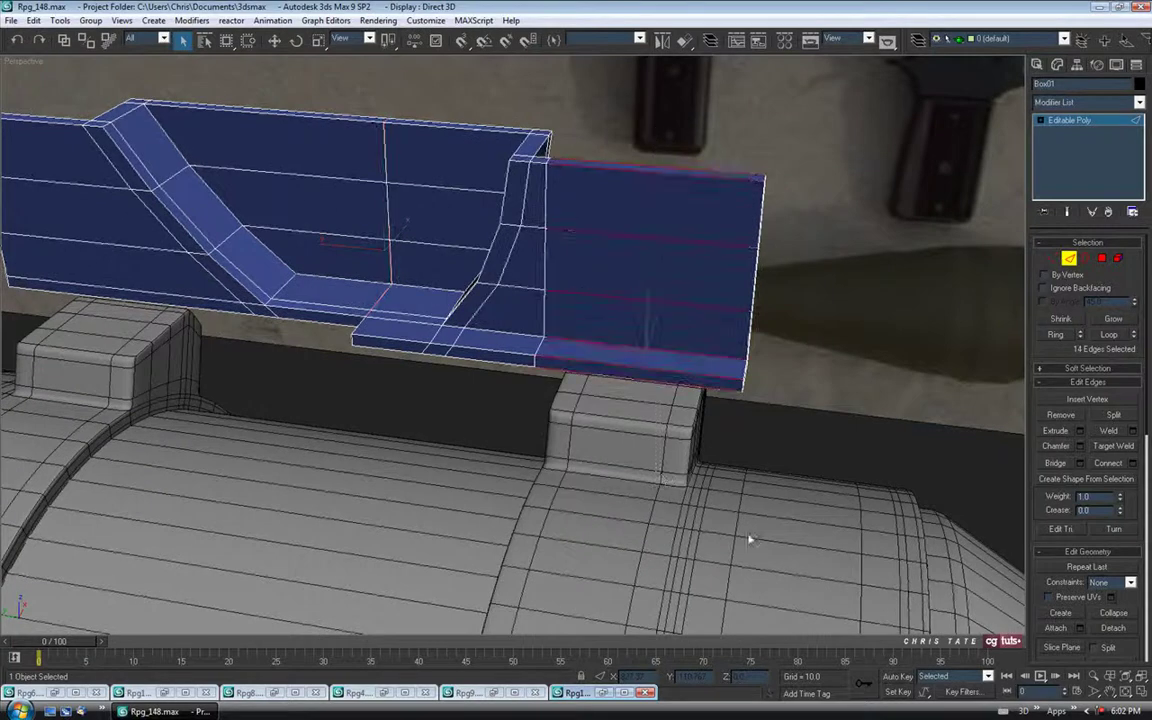
pyautogui.keyDown('alt'); pyautogui.moveTo(676, 492); pyautogui.dragTo(778, 524, button='middle'); pyautogui.keyUp('alt')
pyautogui.click(1133, 463)
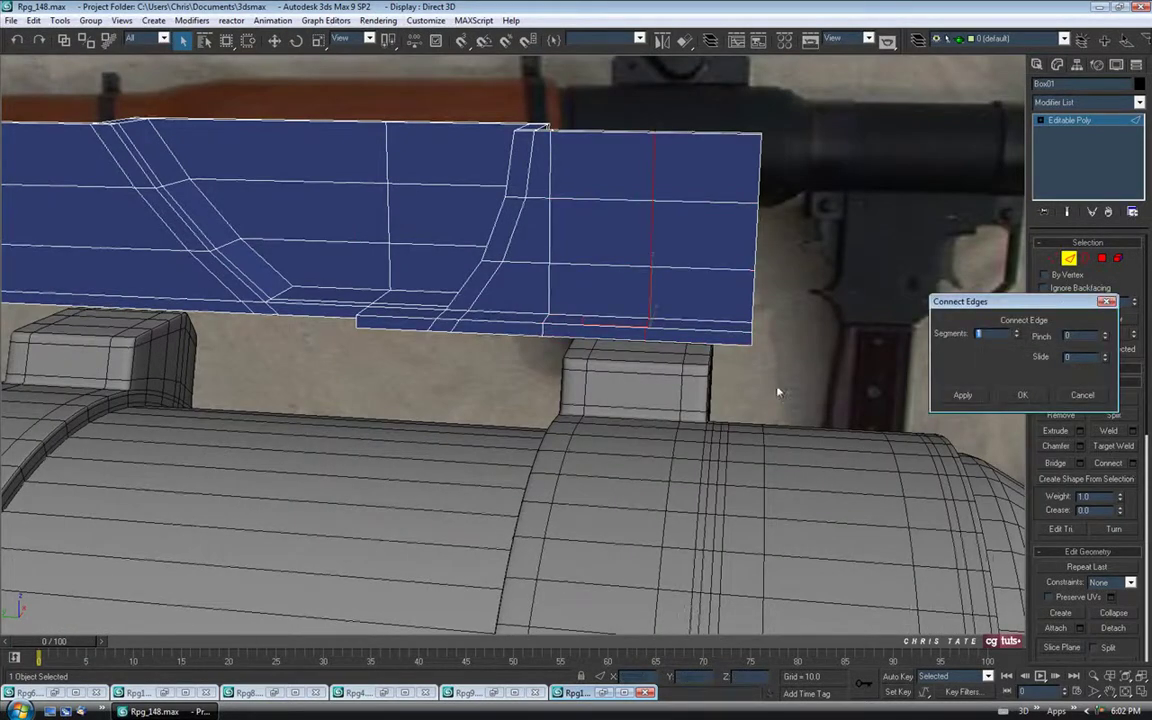
pyautogui.keyDown('alt'); pyautogui.moveTo(838, 442); pyautogui.dragTo(745, 425, button='middle'); pyautogui.keyUp('alt')
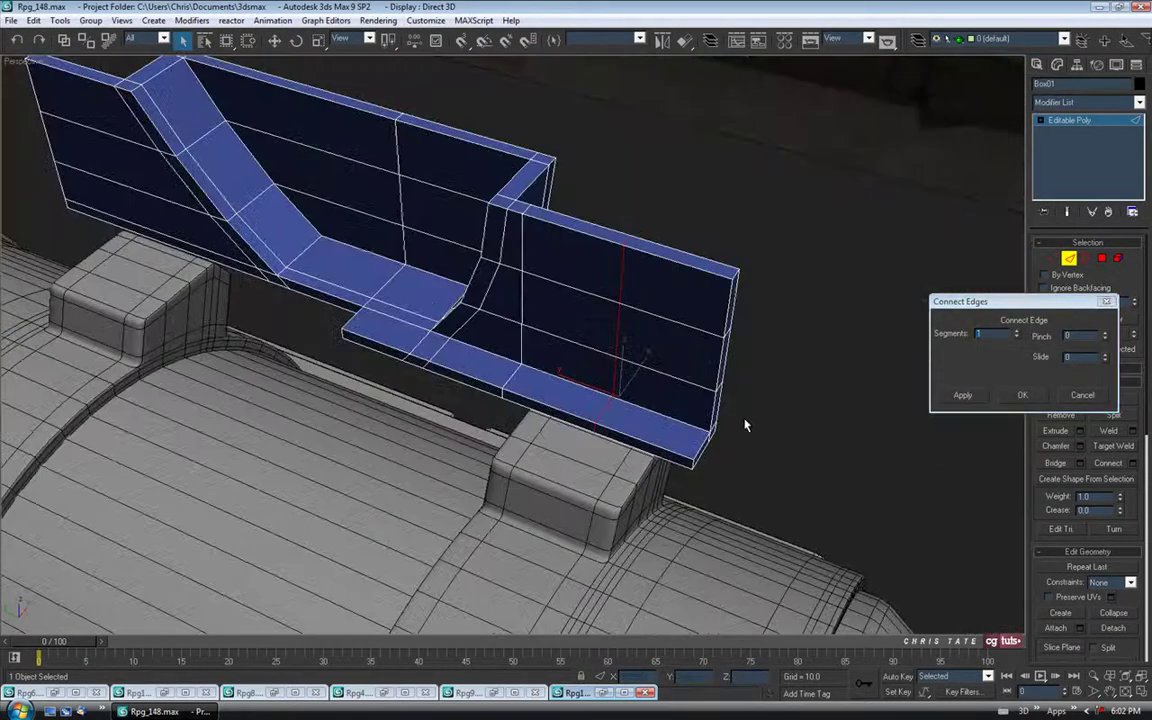
pyautogui.click(1022, 395)
# Move the end wall's new edge loop along Y toward the outer end
pyautogui.press('w')
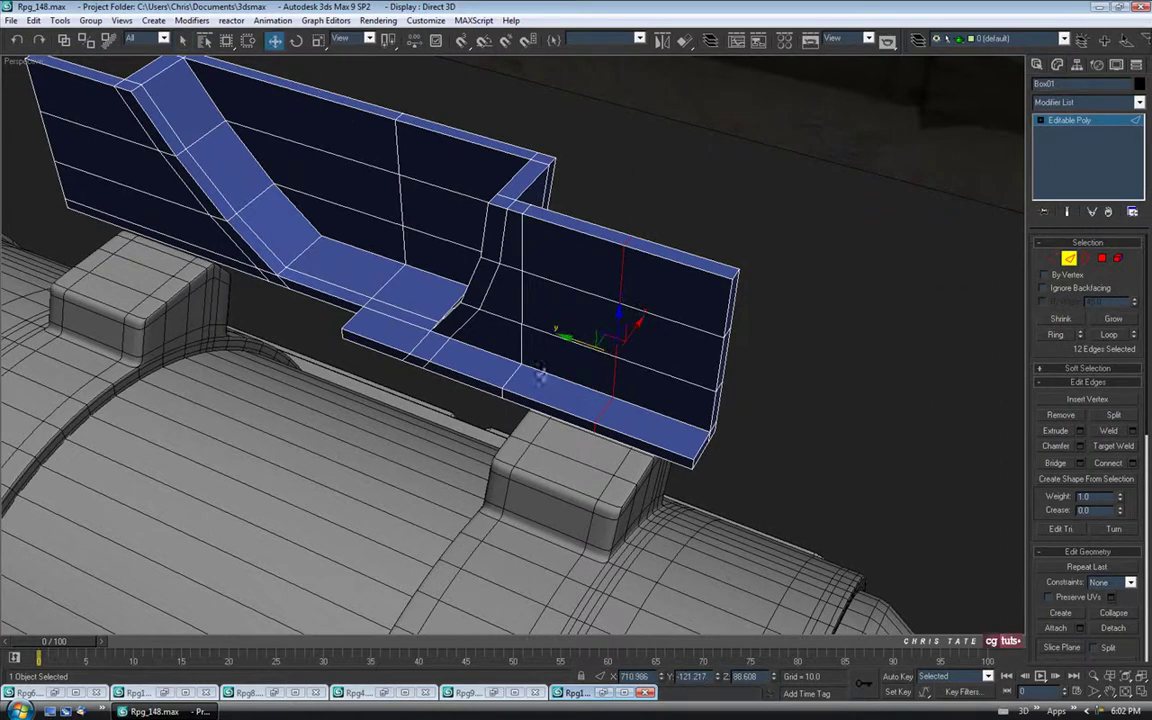
pyautogui.moveTo(597, 349); pyautogui.dragTo(610, 361)
pyautogui.moveTo(479, 424)
pyautogui.keyDown('alt'); pyautogui.mouseDown(button='middle')
pyautogui.moveTo(514, 412)
pyautogui.moveTo(476, 421)
pyautogui.mouseUp(button='middle'); pyautogui.keyUp('alt')
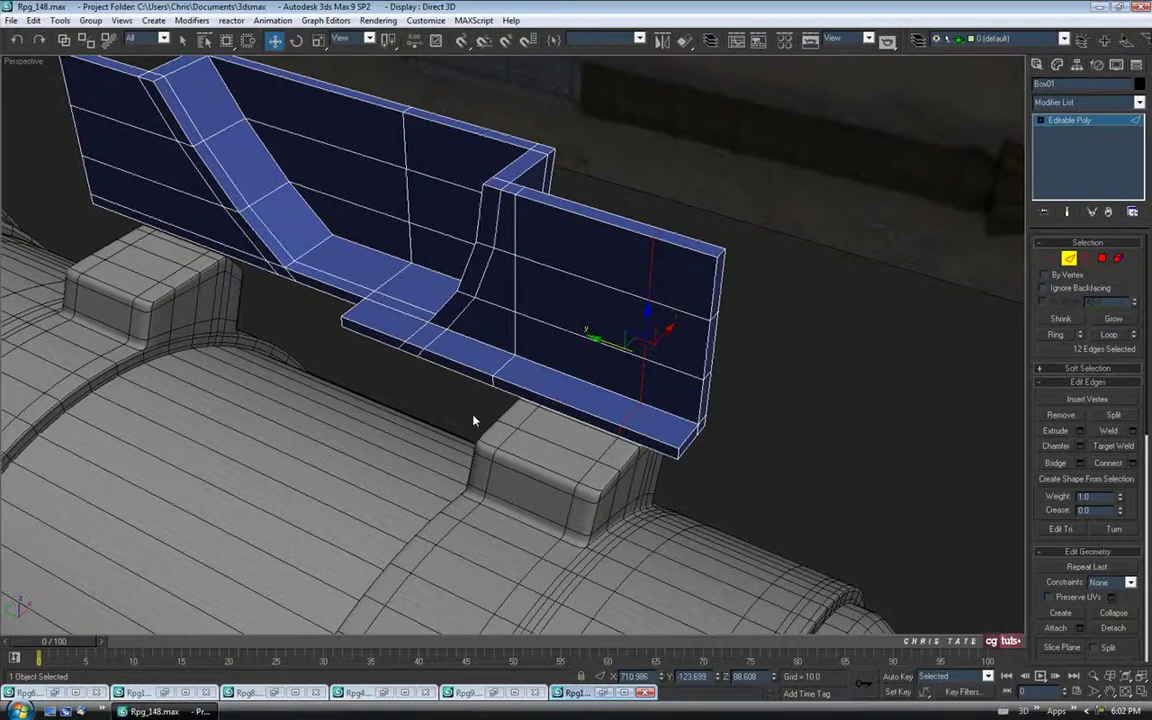
# Reduce the polygon selection on the ledge's front face to the three polygons nearest the outer end
pyautogui.click(1101, 258)
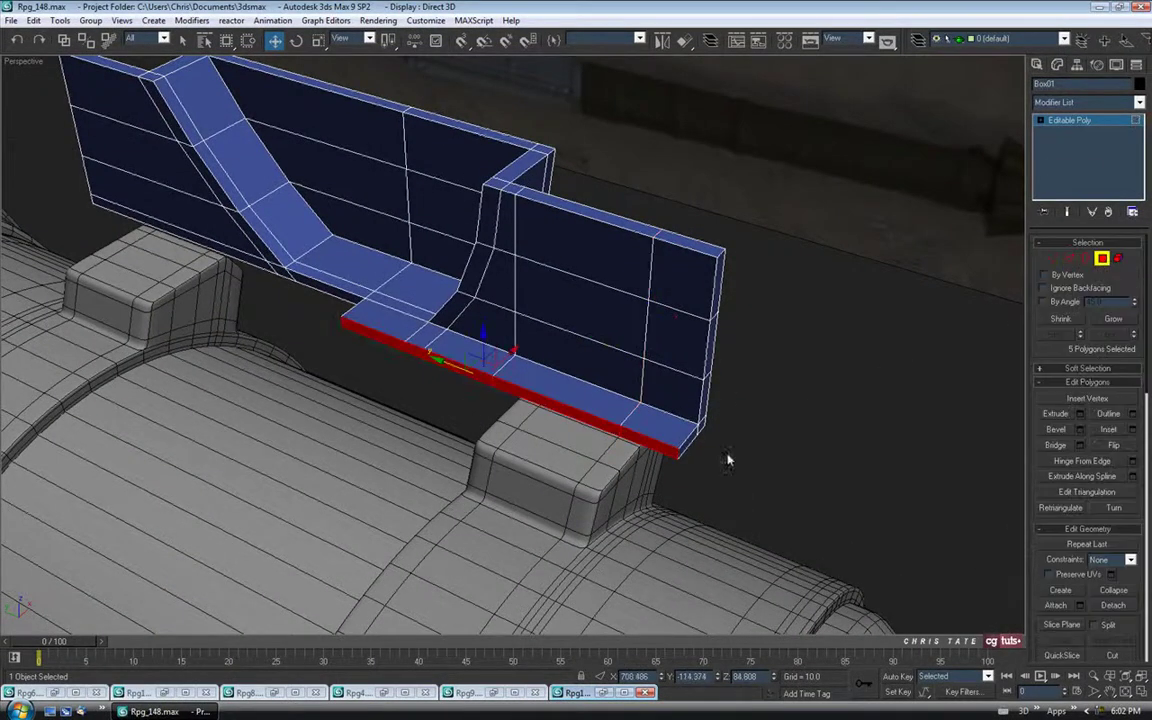
pyautogui.keyDown('alt'); pyautogui.click(411, 351); pyautogui.keyUp('alt')
pyautogui.keyDown('alt'); pyautogui.click(387, 343); pyautogui.keyUp('alt')
pyautogui.keyDown('alt'); pyautogui.moveTo(410, 380); pyautogui.dragTo(425, 412, button='middle'); pyautogui.keyUp('alt')
pyautogui.moveTo(558, 427); pyautogui.dragTo(565, 384, button='middle')
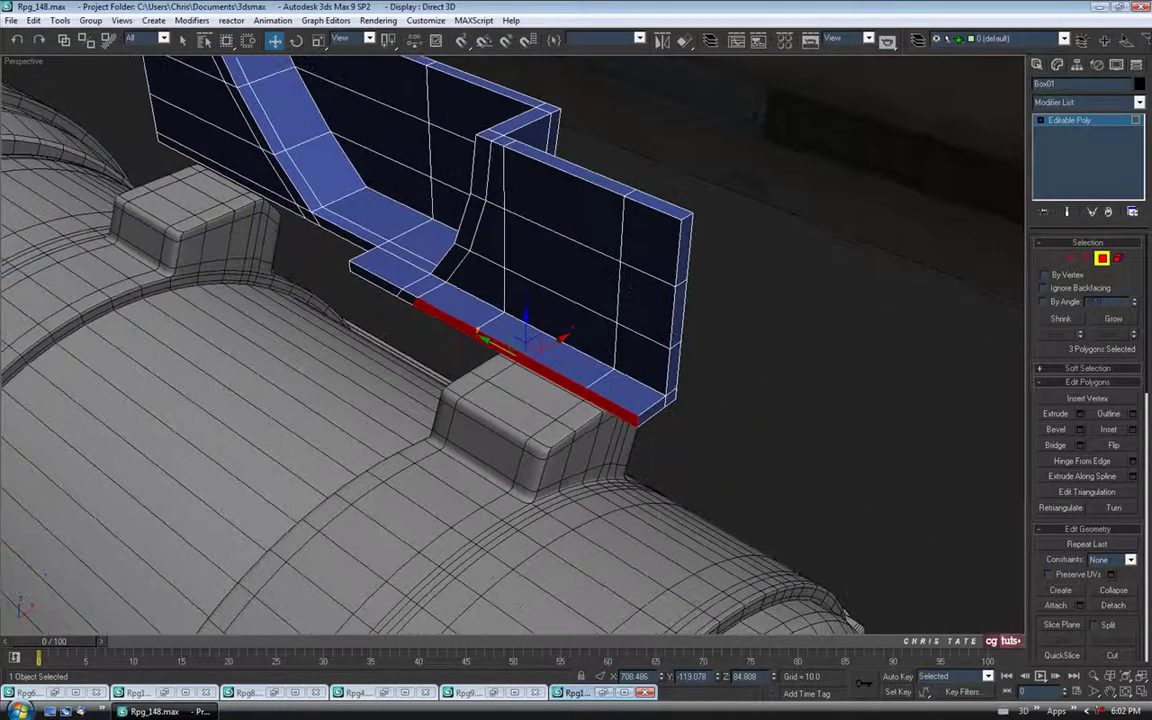
pyautogui.click(1079, 414)
pyautogui.keyDown('alt'); pyautogui.moveTo(850, 395); pyautogui.dragTo(833, 408, button='middle'); pyautogui.keyUp('alt')
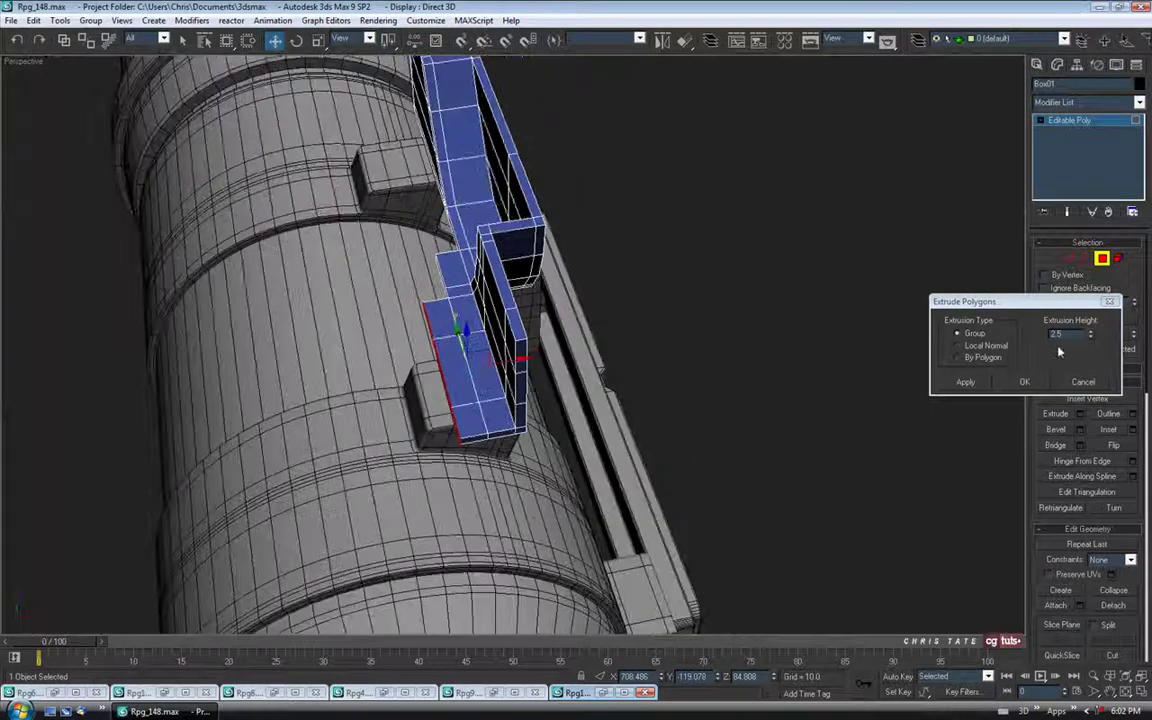
pyautogui.moveTo(1090, 333)
pyautogui.mouseDown()
pyautogui.moveTo(1085, 302)
pyautogui.moveTo(1084, 313)
pyautogui.mouseUp()
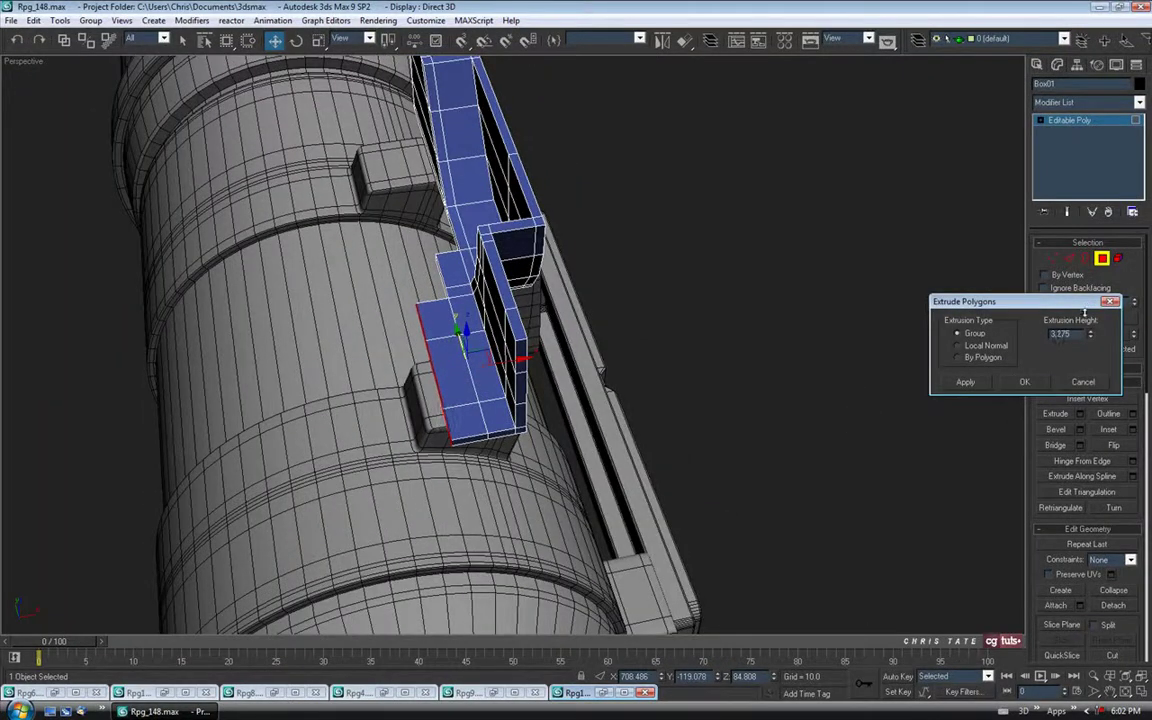
pyautogui.keyDown('alt'); pyautogui.moveTo(590, 315); pyautogui.dragTo(697, 368, button='middle'); pyautogui.keyUp('alt')
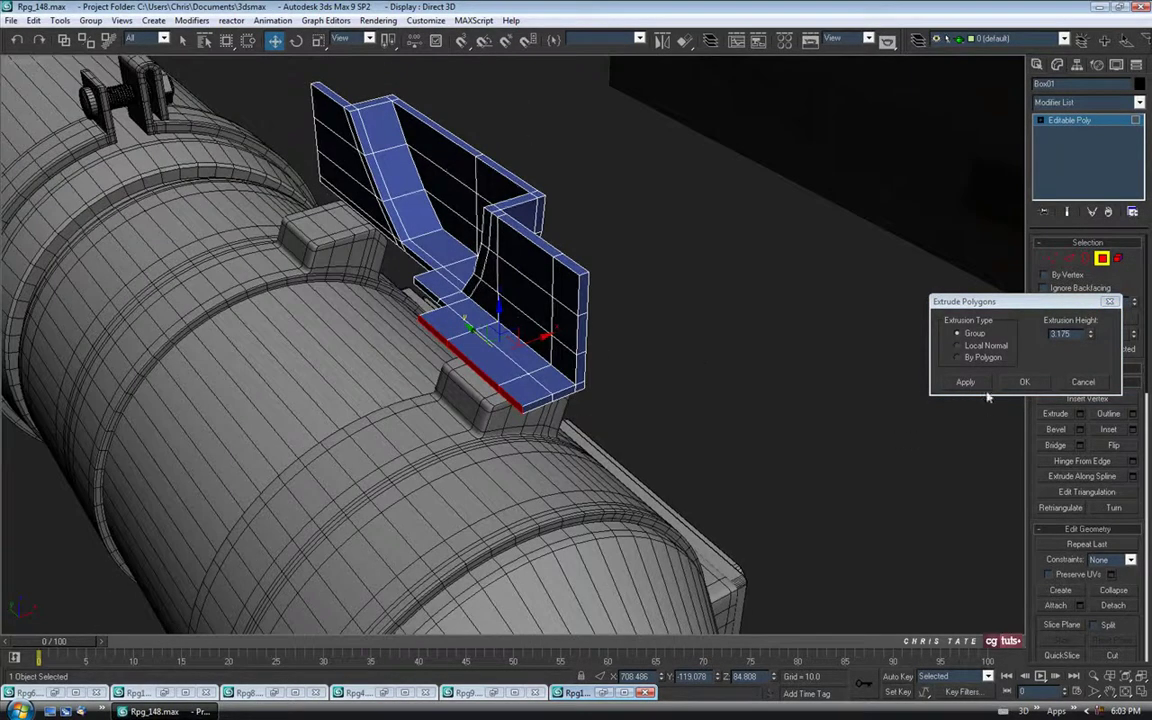
pyautogui.click(1095, 386)
# Deselect the ledge's outermost front polygon and extrude the remaining two as a group, with a height of 3.0
pyautogui.keyDown('alt'); pyautogui.moveTo(547, 351); pyautogui.dragTo(586, 382, button='middle'); pyautogui.keyUp('alt')
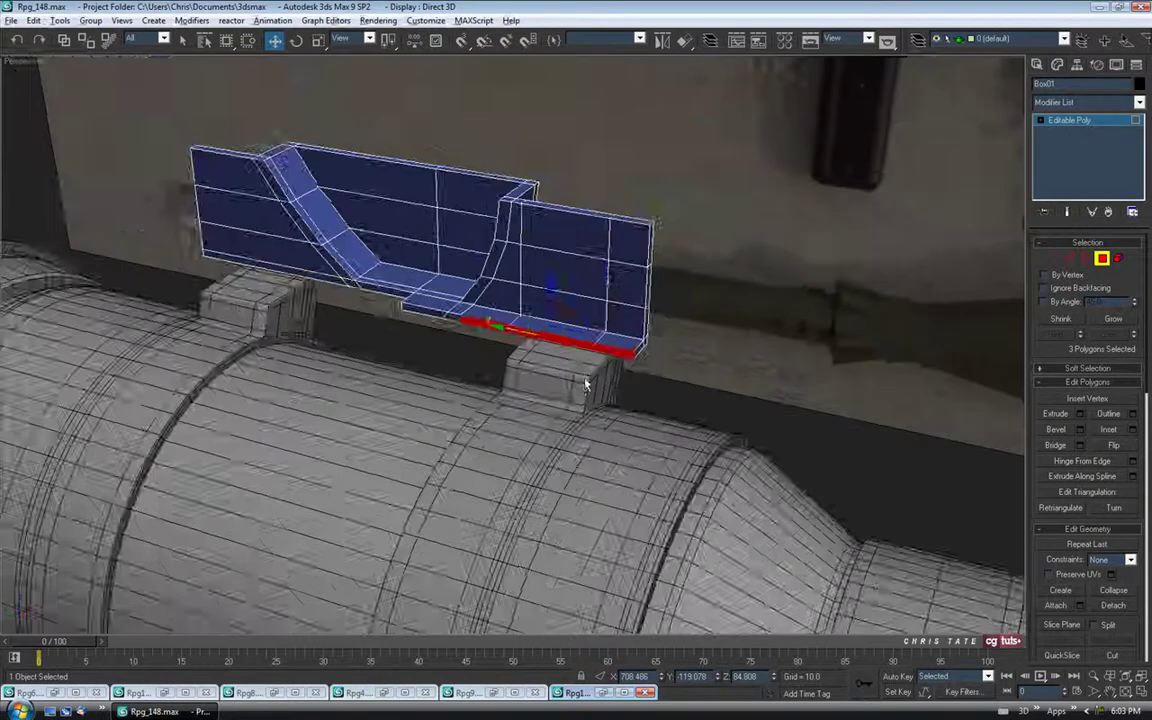
pyautogui.scroll(3, 672, 403)
pyautogui.keyDown('alt'); pyautogui.moveTo(693, 384); pyautogui.dragTo(720, 328); pyautogui.keyUp('alt')
pyautogui.keyDown('alt'); pyautogui.moveTo(741, 345); pyautogui.dragTo(700, 436, button='middle'); pyautogui.keyUp('alt')
pyautogui.click(1080, 414)
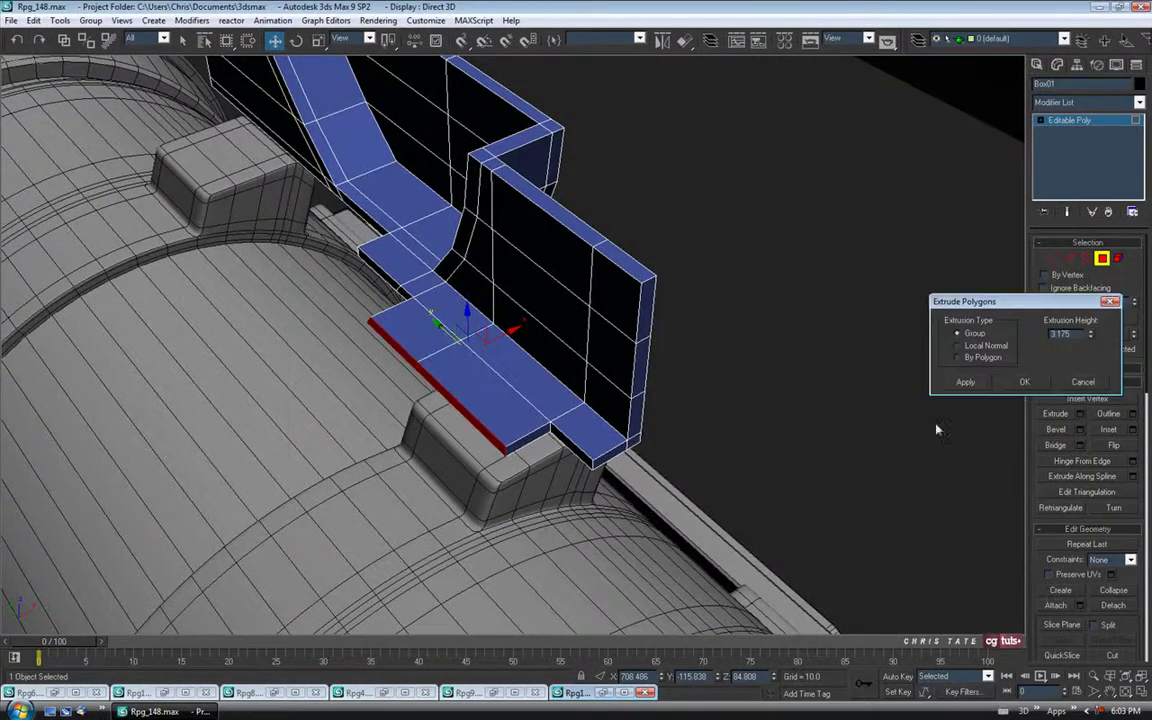
pyautogui.keyDown('alt'); pyautogui.moveTo(632, 375); pyautogui.dragTo(635, 390, button='middle'); pyautogui.keyUp('alt')
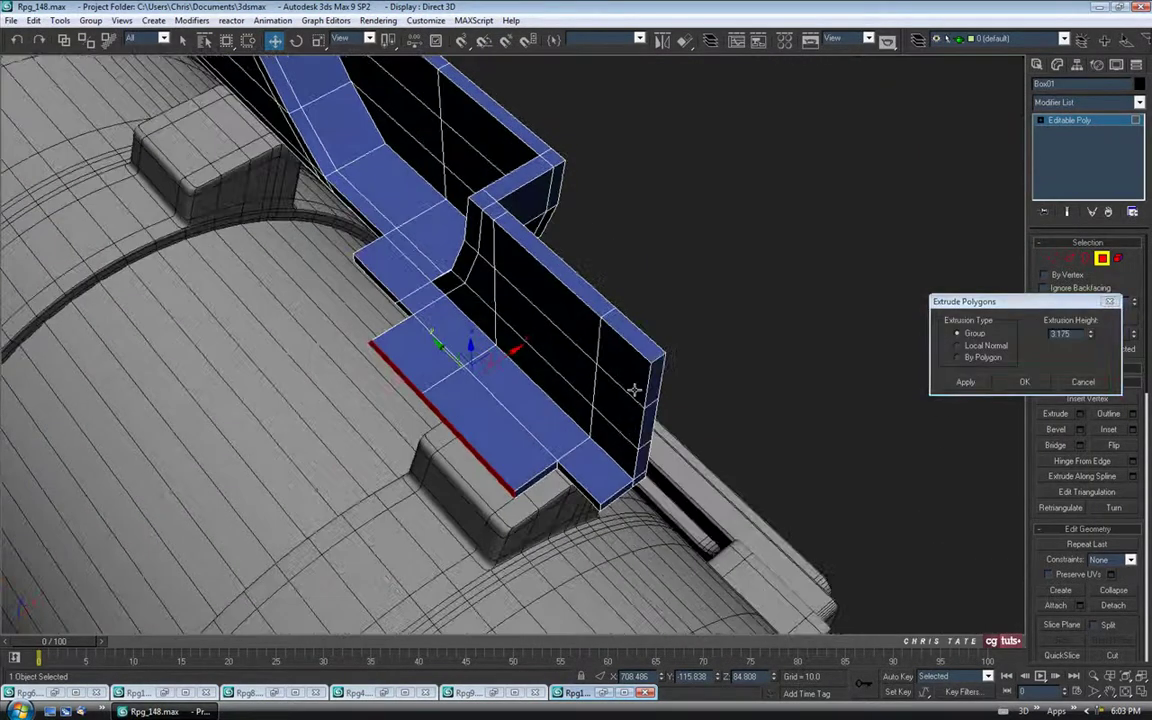
pyautogui.doubleClick(1070, 333)
pyautogui.write('3.0')
pyautogui.press('Return')
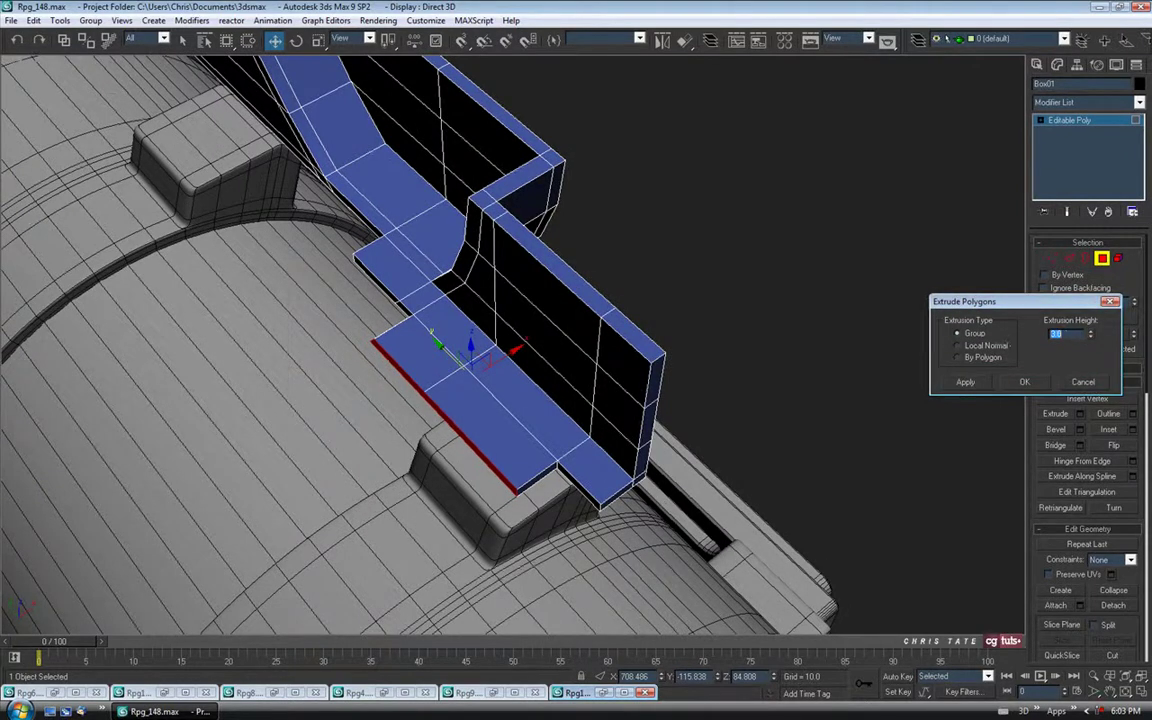
pyautogui.click(1024, 384)
pyautogui.keyDown('alt'); pyautogui.moveTo(784, 476); pyautogui.dragTo(602, 255, button='middle'); pyautogui.keyUp('alt')
pyautogui.keyDown('alt'); pyautogui.moveTo(565, 345); pyautogui.dragTo(570, 367, button='middle'); pyautogui.keyUp('alt')
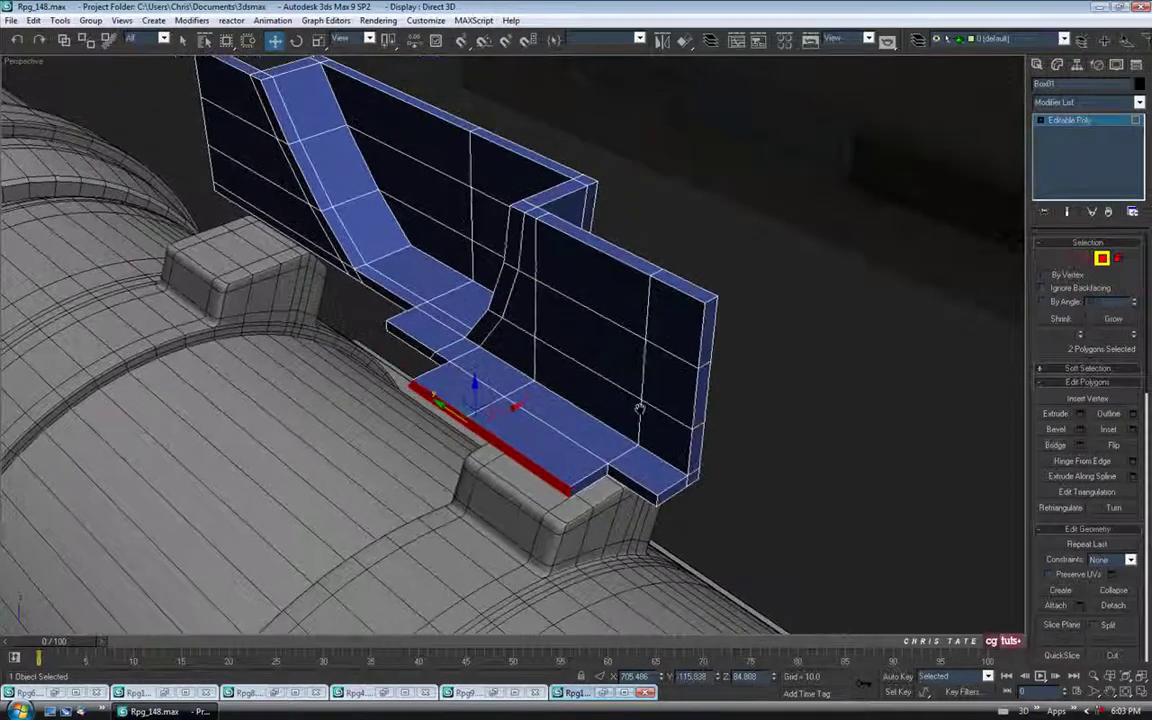
pyautogui.keyDown('alt'); pyautogui.moveTo(463, 466); pyautogui.dragTo(505, 428, button='middle'); pyautogui.keyUp('alt')
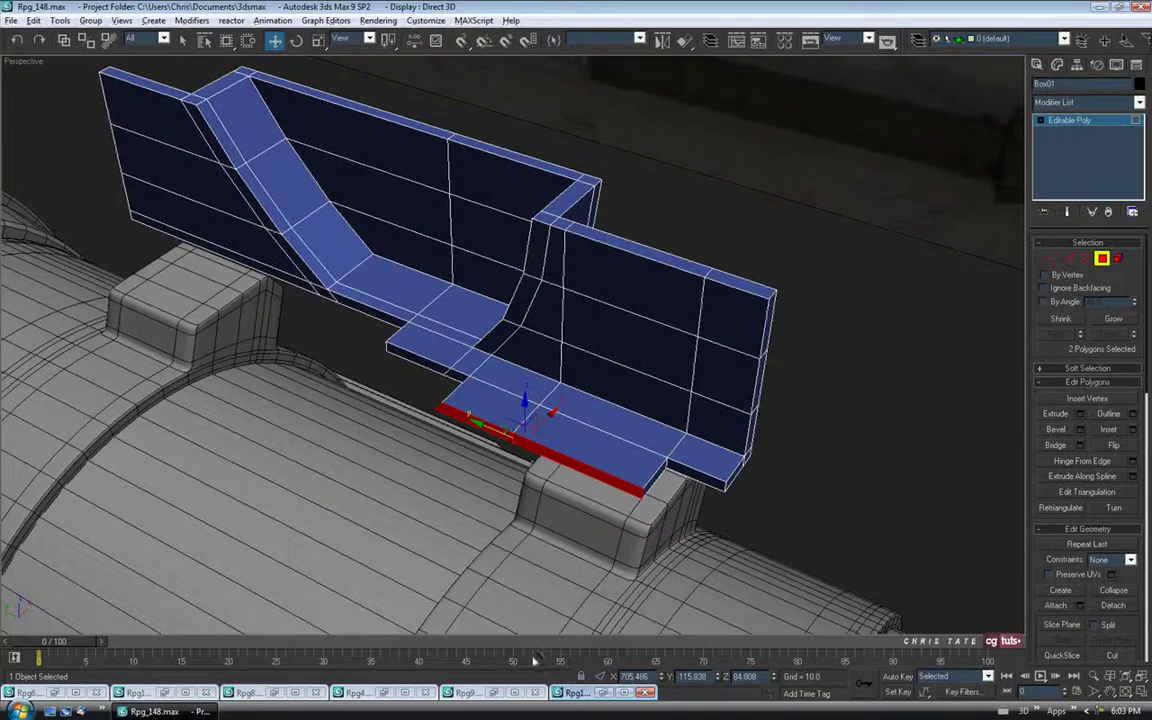
# Check the Rpg13.jpg reference photo and connect the lengthwise edges of the opposite, ledge-free end wall with 1 segment
pyautogui.click(598, 693)
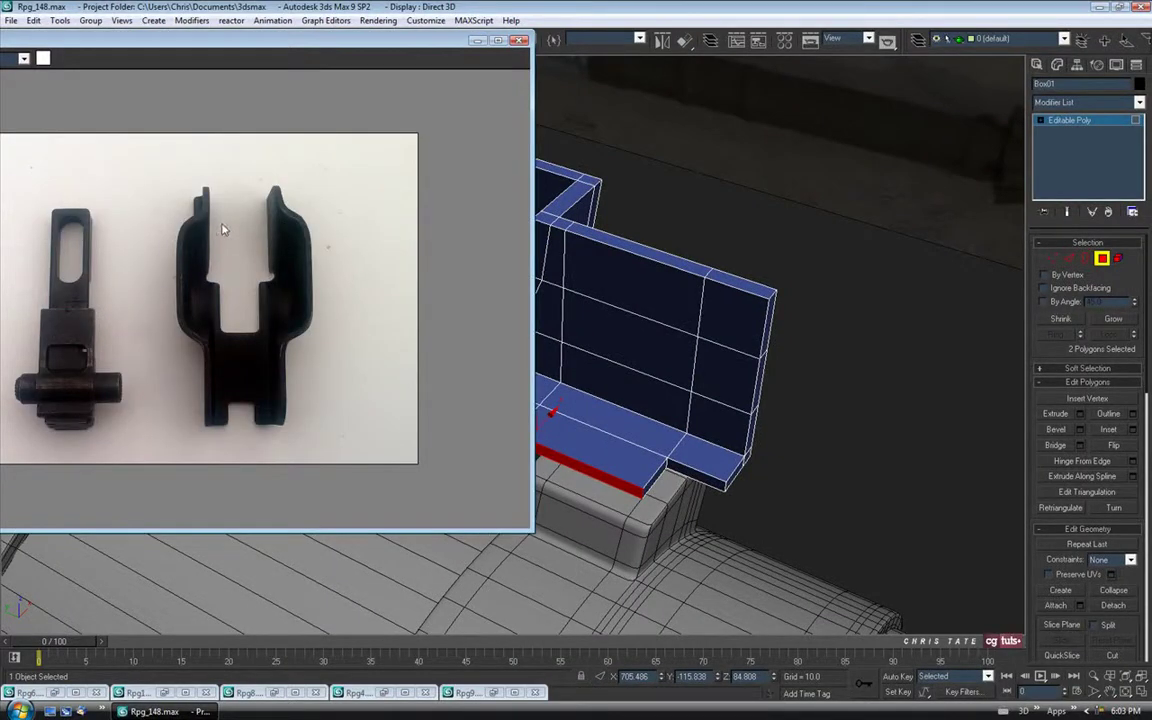
pyautogui.moveTo(322, 50); pyautogui.dragTo(714, 375)
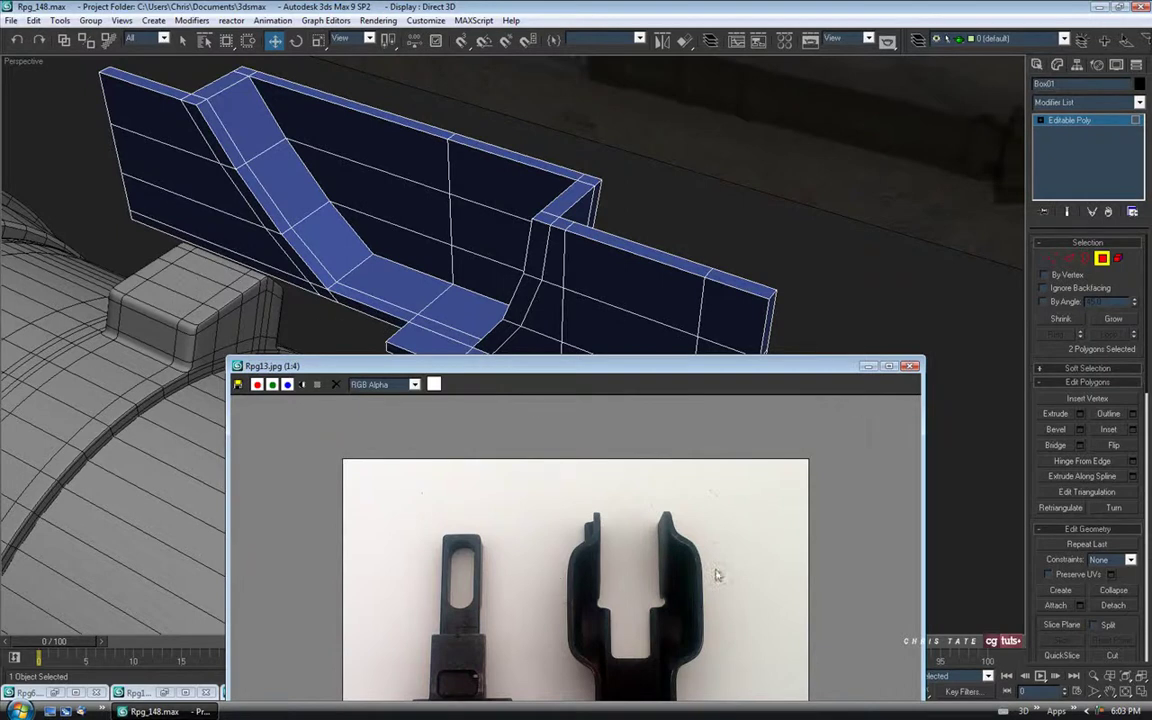
pyautogui.click(868, 367)
pyautogui.moveTo(386, 360); pyautogui.dragTo(455, 373, button='middle')
pyautogui.moveTo(358, 380)
pyautogui.mouseDown(button='middle')
pyautogui.moveTo(450, 353)
pyautogui.moveTo(482, 464)
pyautogui.mouseUp(button='middle')
pyautogui.scroll(3, 450, 355)
pyautogui.scroll(2, 430, 365)
pyautogui.click(1072, 261)
pyautogui.click(213, 195)
pyautogui.click(1055, 335)
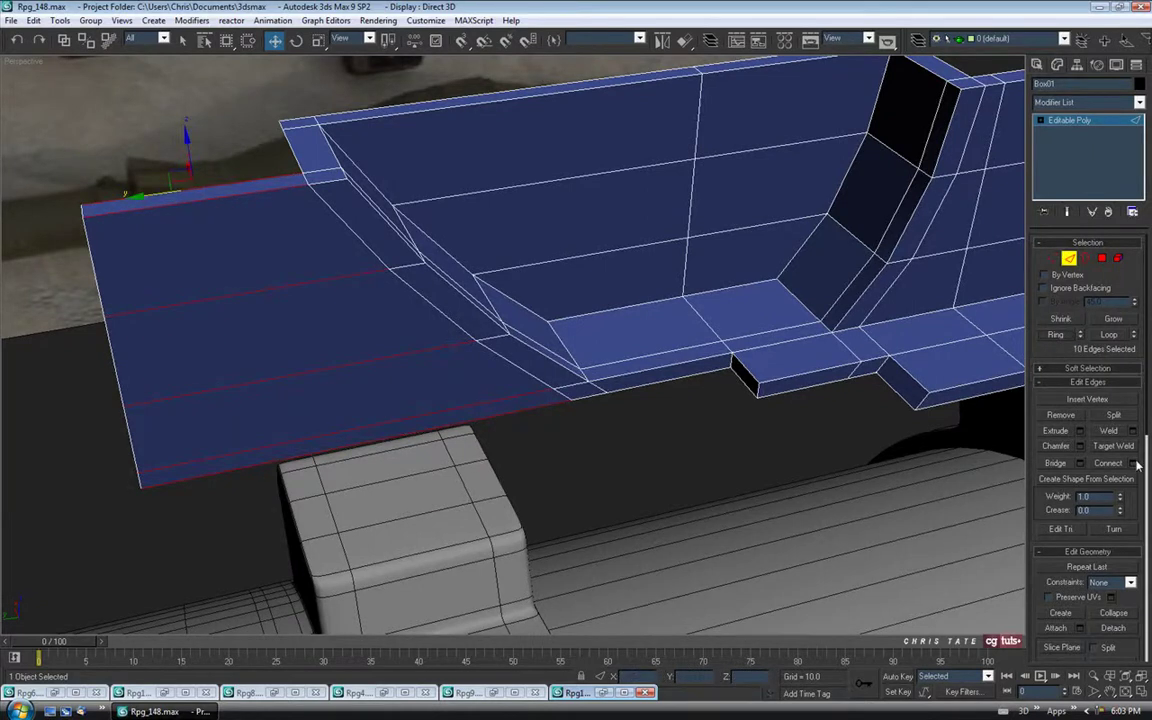
pyautogui.click(1132, 463)
pyautogui.keyDown('alt'); pyautogui.moveTo(465, 422); pyautogui.dragTo(463, 457, button='middle'); pyautogui.keyUp('alt')
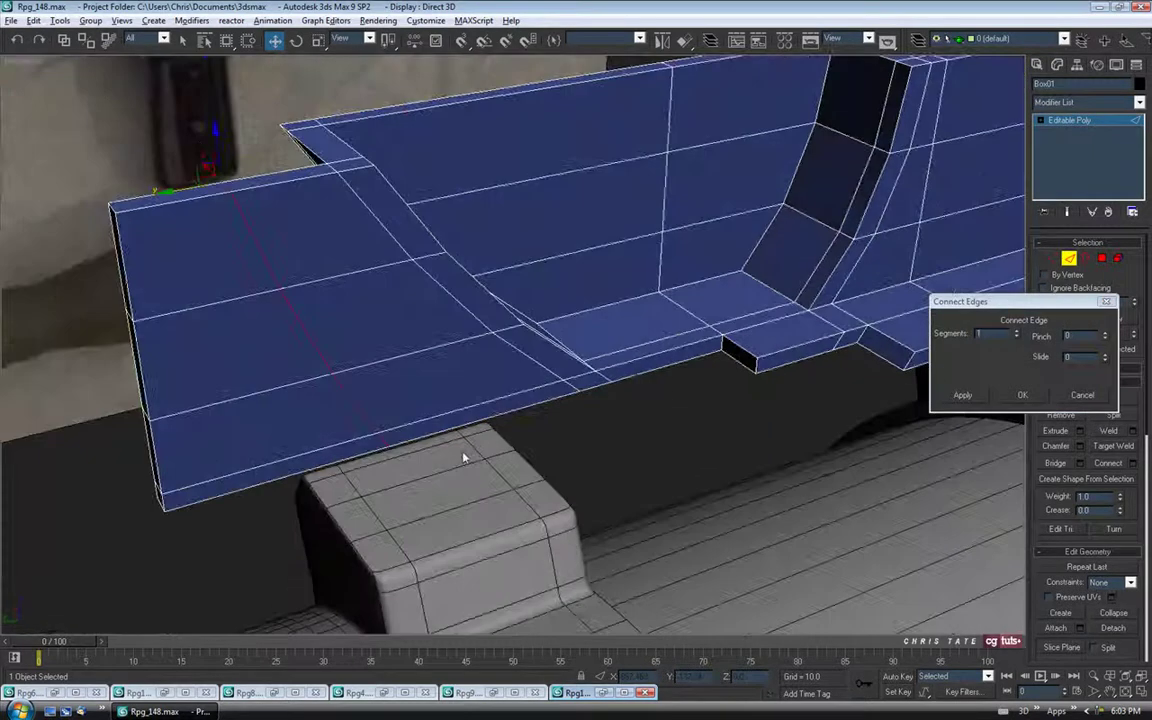
pyautogui.click(1021, 396)
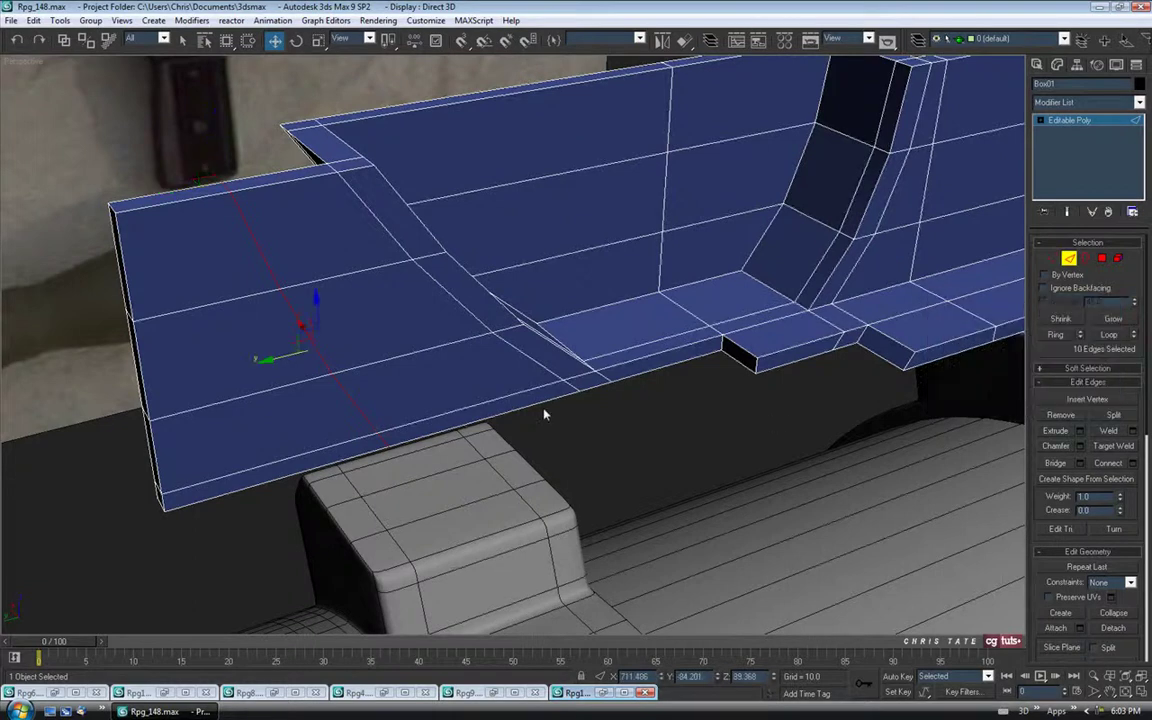
# Flatten the new loop's vertices with Make Planar X and move them along Y toward the sloped wall, to about Y -84.7
pyautogui.click(1053, 259)
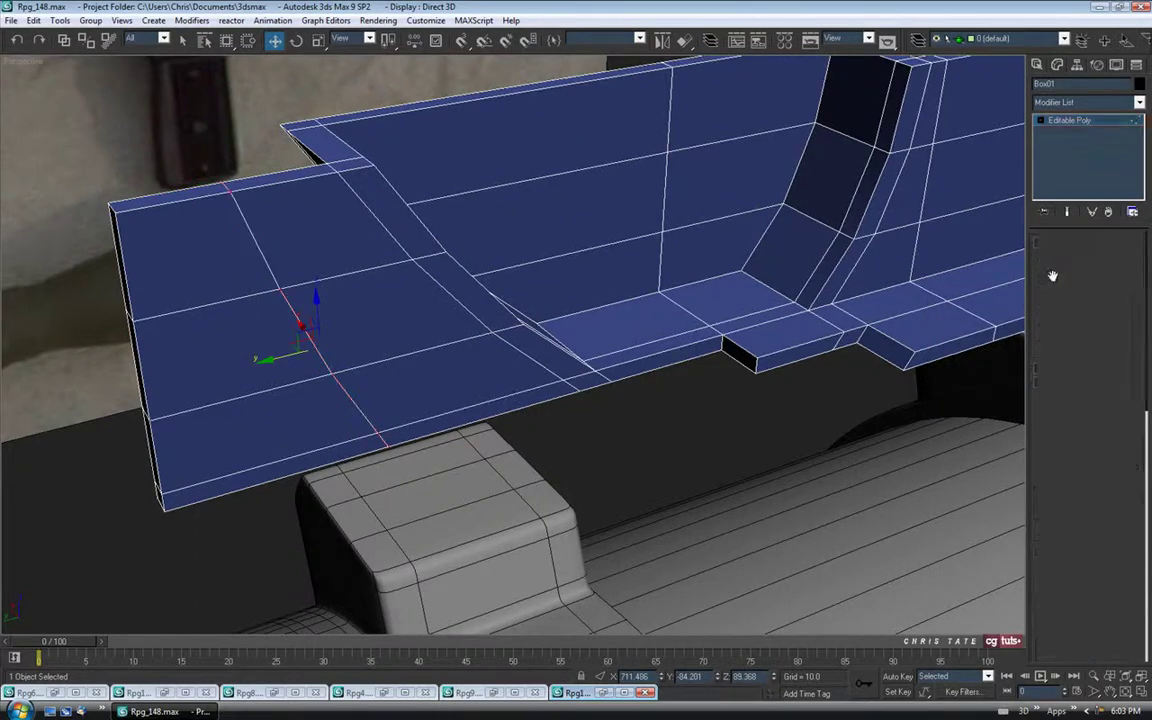
pyautogui.scroll(-5, 1046, 551)
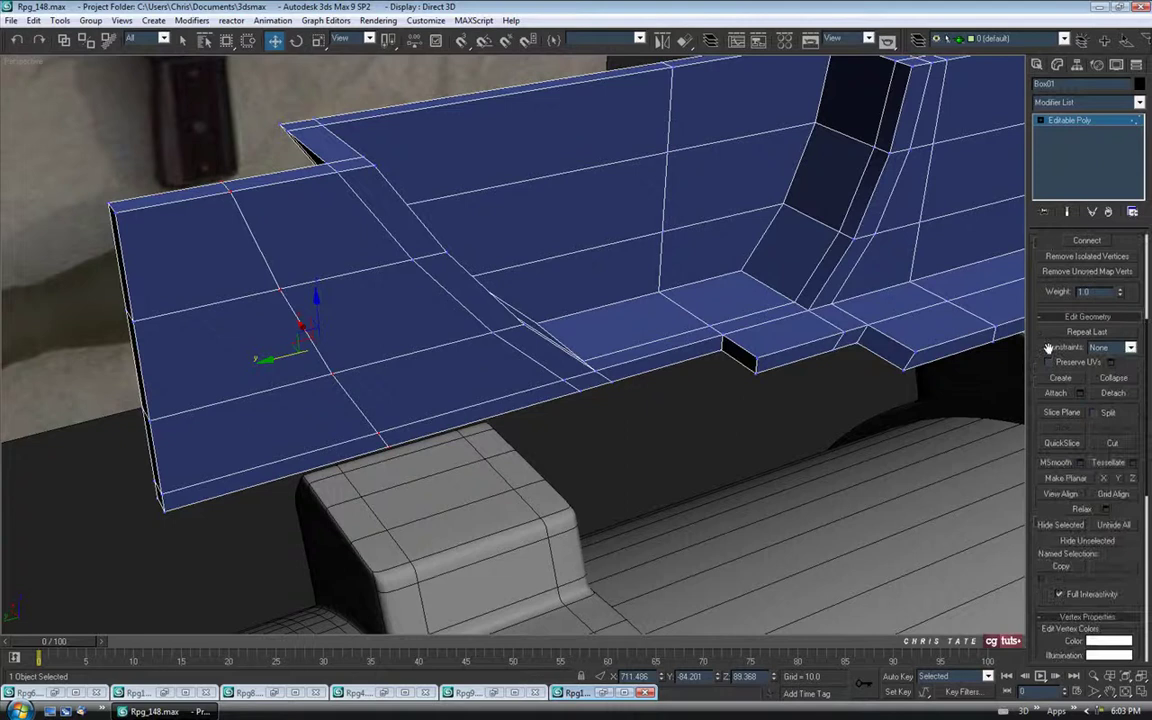
pyautogui.click(1104, 479)
pyautogui.keyDown('alt'); pyautogui.moveTo(312, 285); pyautogui.dragTo(280, 350, button='middle'); pyautogui.keyUp('alt')
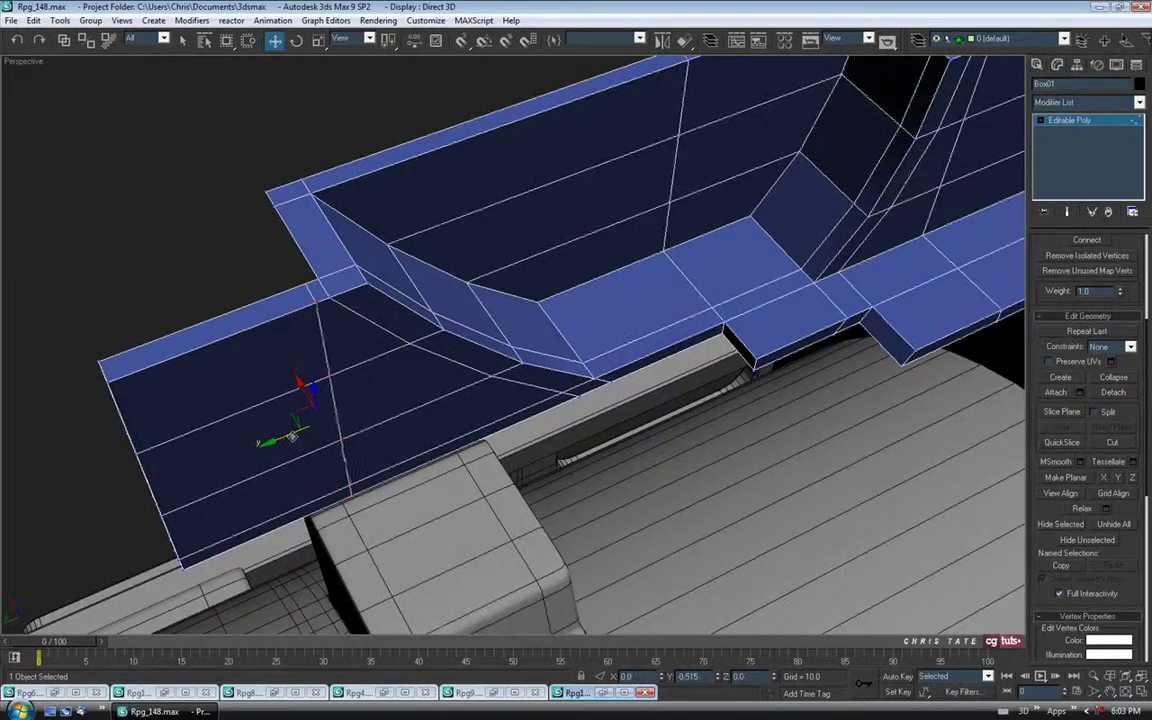
pyautogui.keyDown('alt'); pyautogui.moveTo(311, 463); pyautogui.dragTo(600, 400, button='middle'); pyautogui.keyUp('alt')
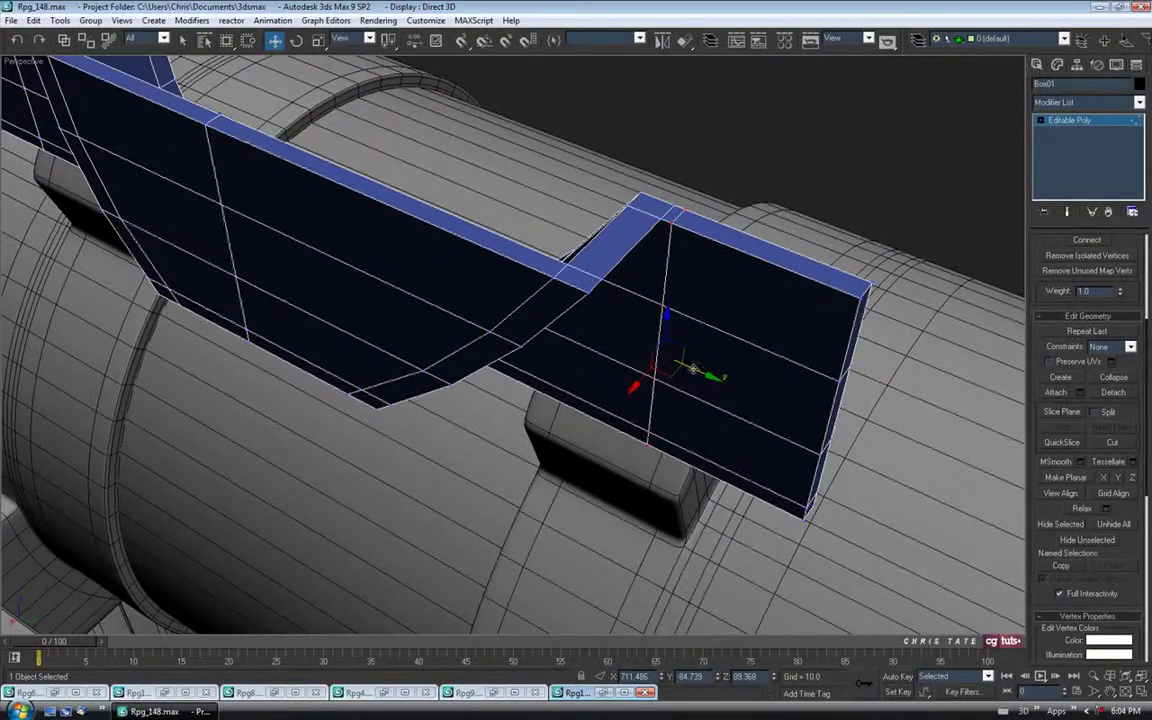
pyautogui.keyDown('alt'); pyautogui.moveTo(705, 414); pyautogui.dragTo(713, 397, button='middle'); pyautogui.keyUp('alt')
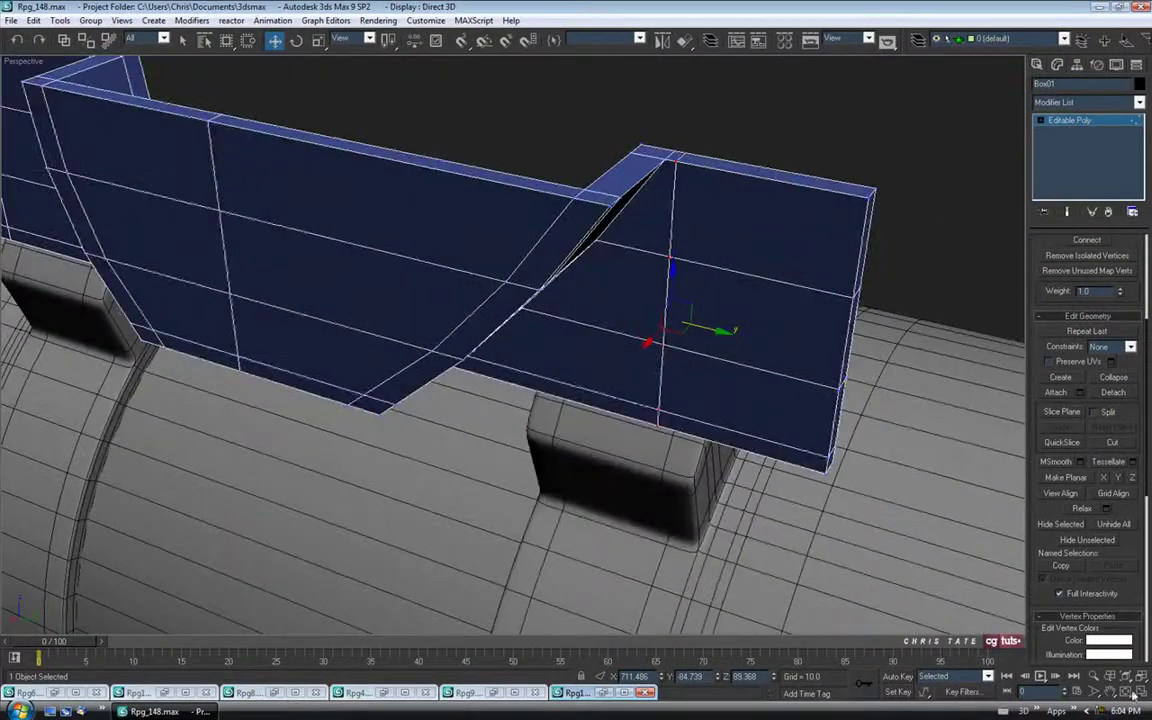
# In the side view, follow the slope by moving the loop's vertices below the top row to about Y -87.3 and below the second to about -90.6
pyautogui.click(1141, 692)
pyautogui.click(1144, 692)
pyautogui.moveTo(382, 450); pyautogui.dragTo(513, 458, button='middle')
pyautogui.scroll(4, 383, 383)
pyautogui.moveTo(385, 383); pyautogui.dragTo(574, 365, button='middle')
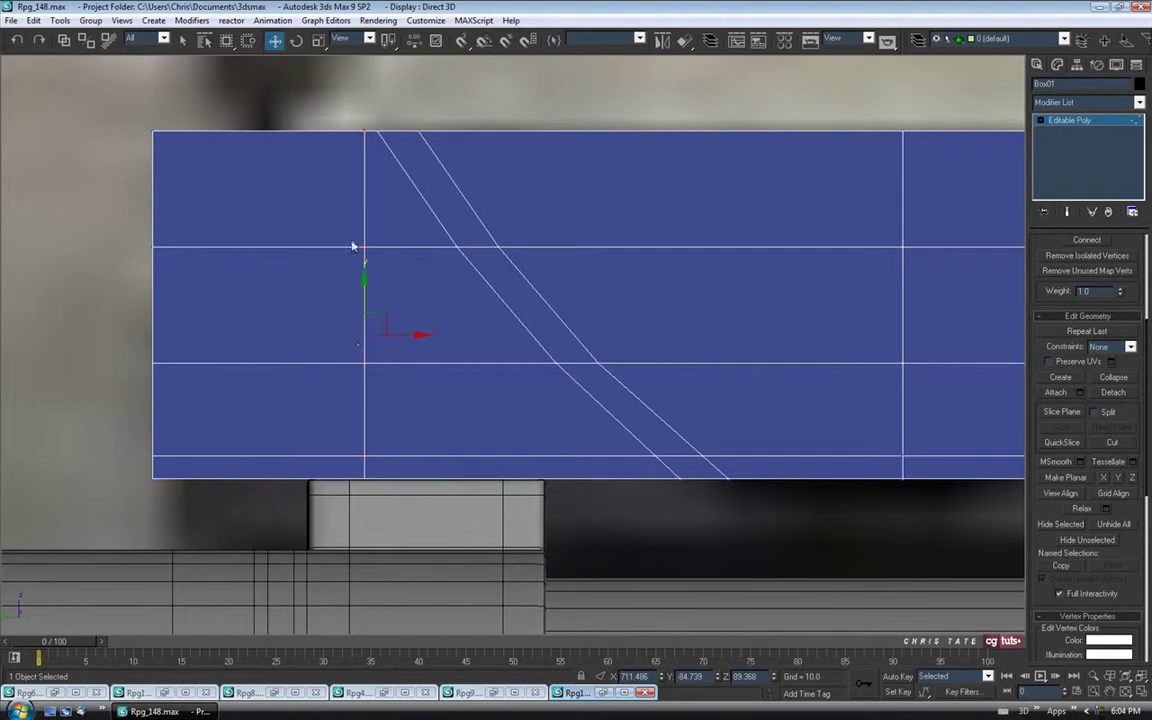
pyautogui.moveTo(335, 99); pyautogui.dragTo(471, 174)
pyautogui.moveTo(402, 388); pyautogui.dragTo(477, 383)
pyautogui.keyDown('alt'); pyautogui.moveTo(415, 237); pyautogui.dragTo(480, 269); pyautogui.keyUp('alt')
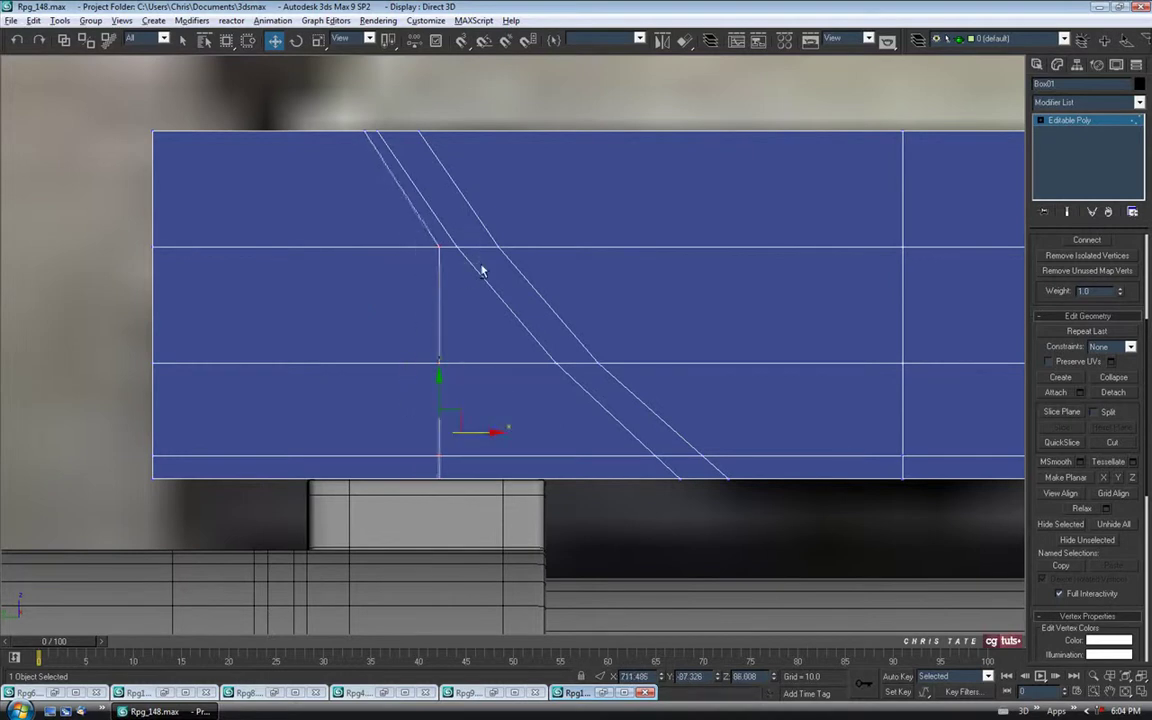
pyautogui.moveTo(487, 432); pyautogui.dragTo(580, 432)
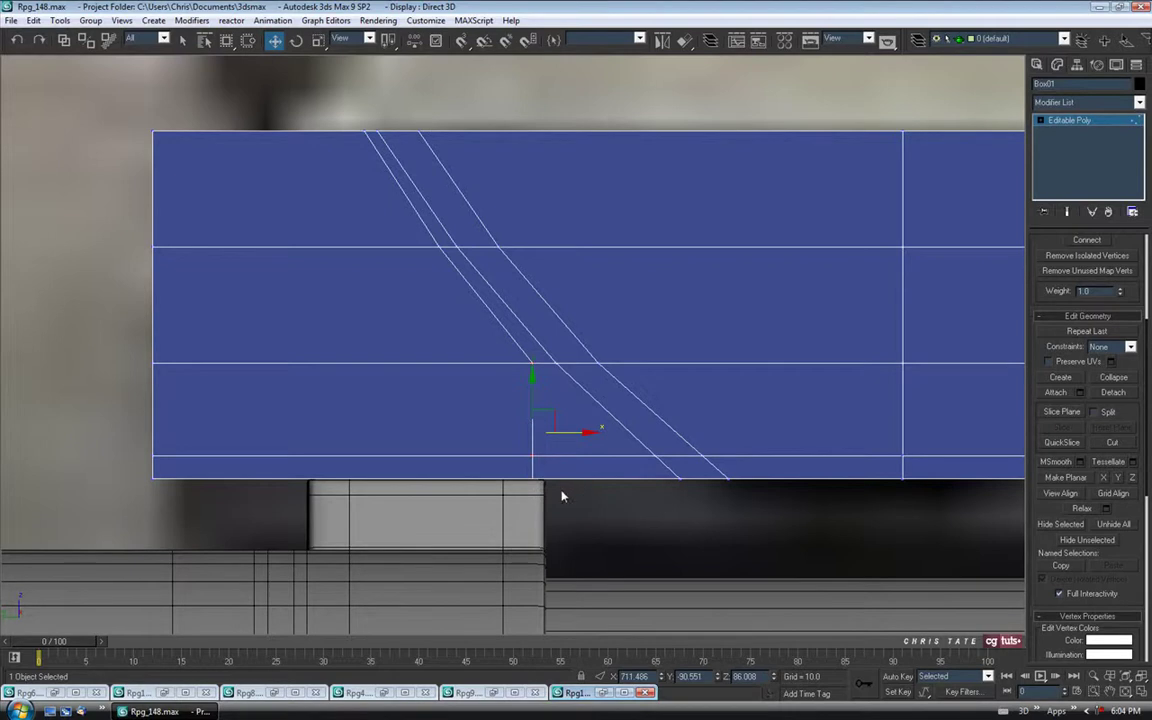
pyautogui.click(1141, 691)
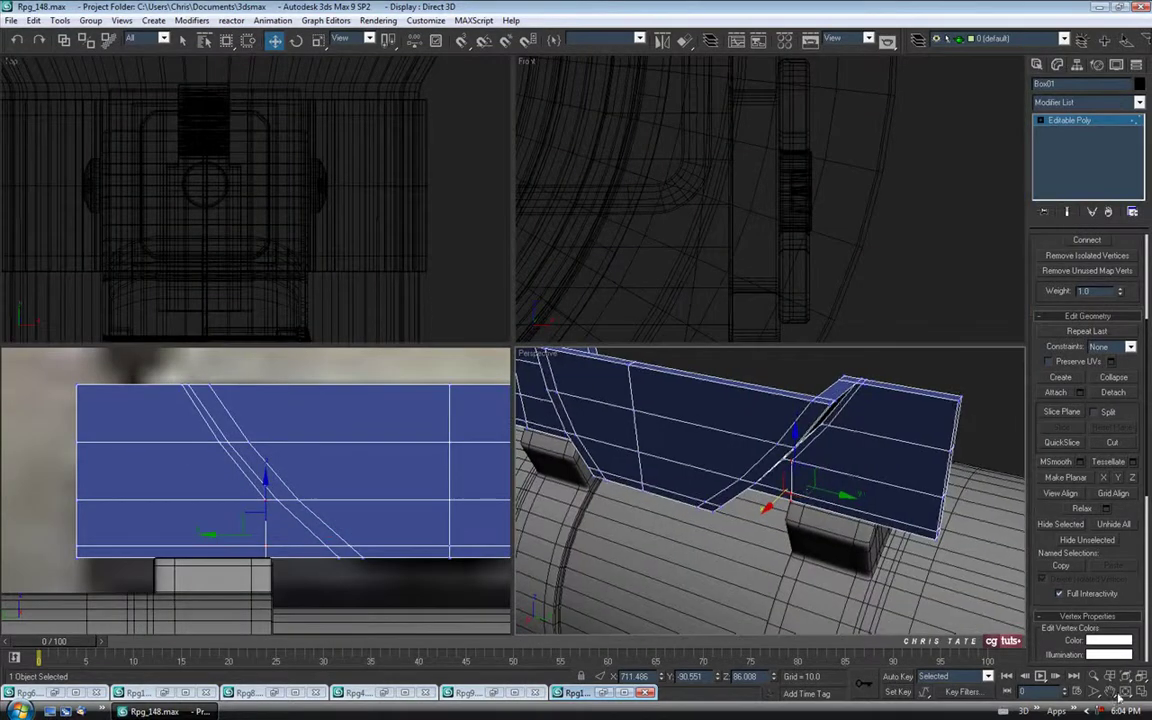
pyautogui.click(1141, 691)
# Connect the lengthwise edges between the end wall's outer end and the slope-following loop with 1 segment
pyautogui.keyDown('alt'); pyautogui.moveTo(781, 475); pyautogui.dragTo(442, 442, button='middle'); pyautogui.keyUp('alt')
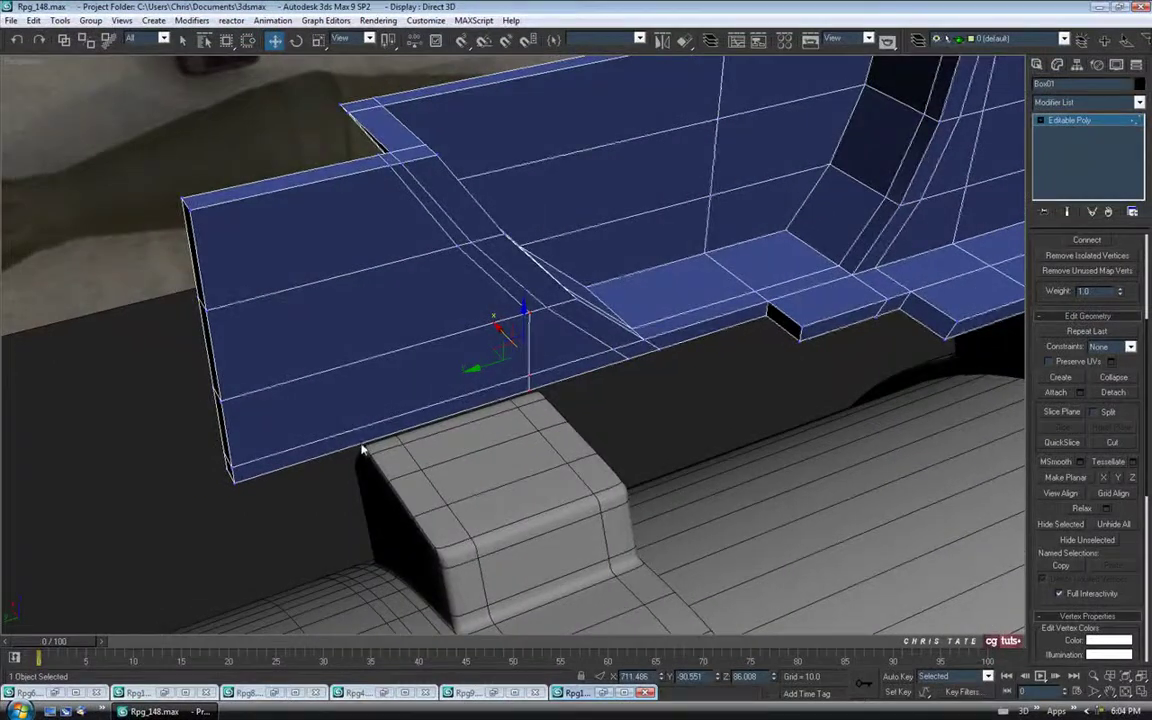
pyautogui.scroll(5, 1077, 266)
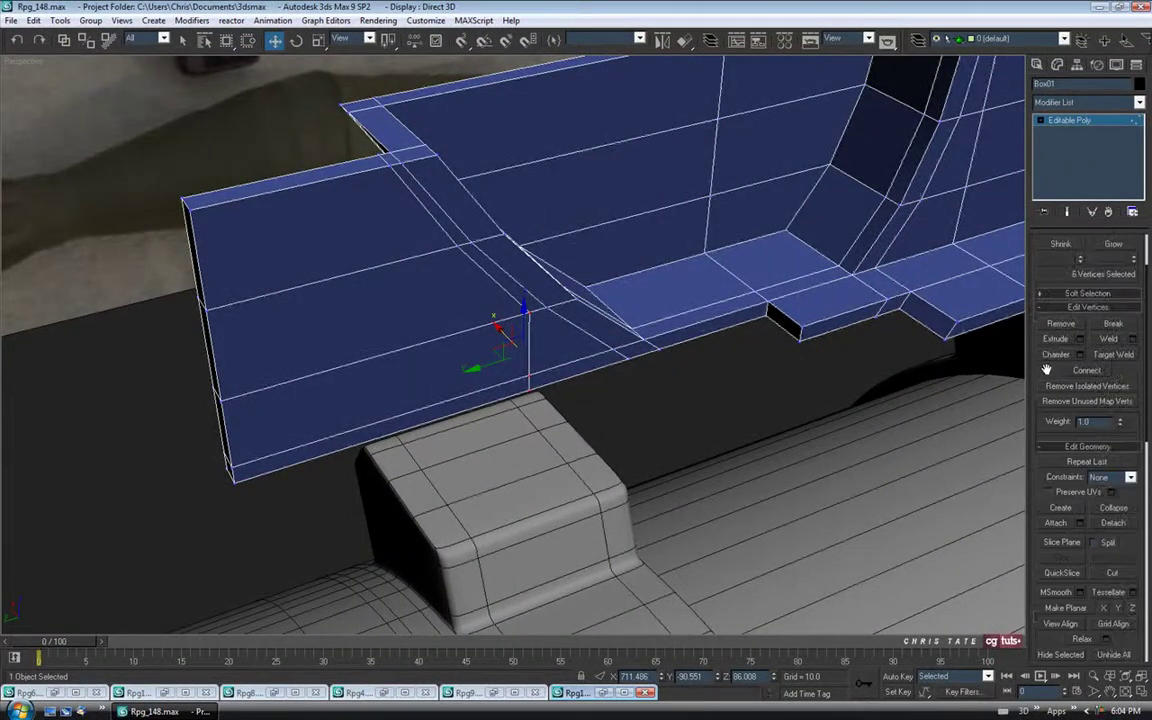
pyautogui.press('2')
pyautogui.click(267, 180)
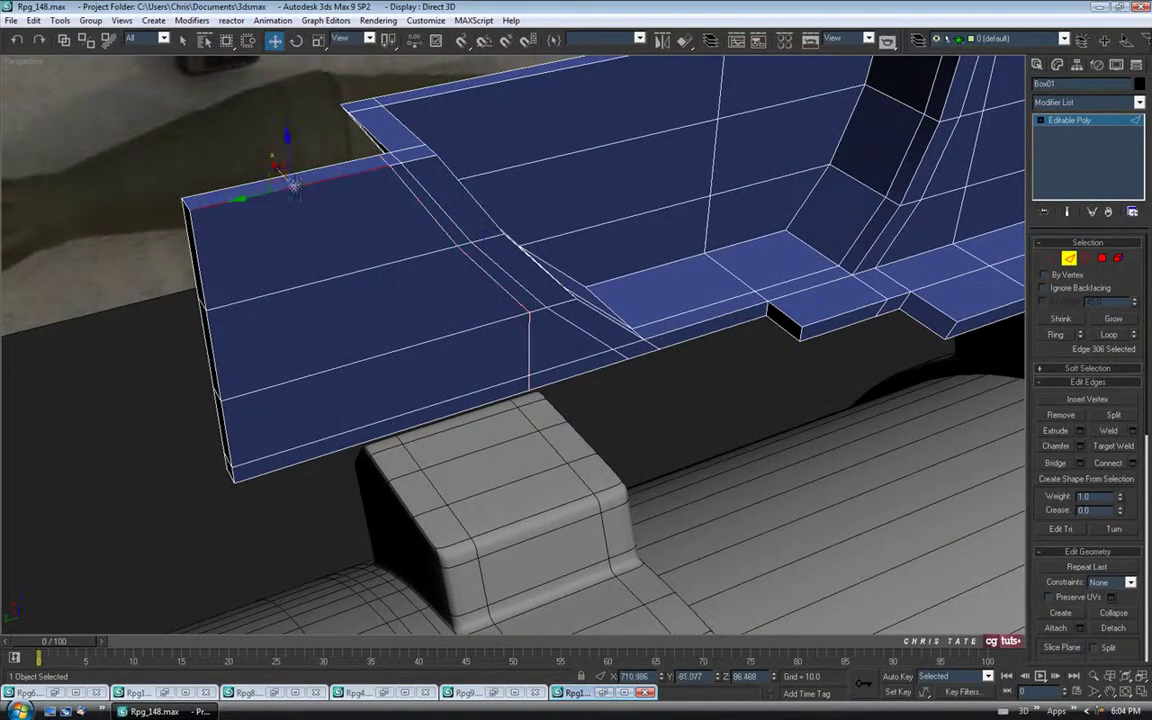
pyautogui.click(1058, 336)
pyautogui.click(1133, 463)
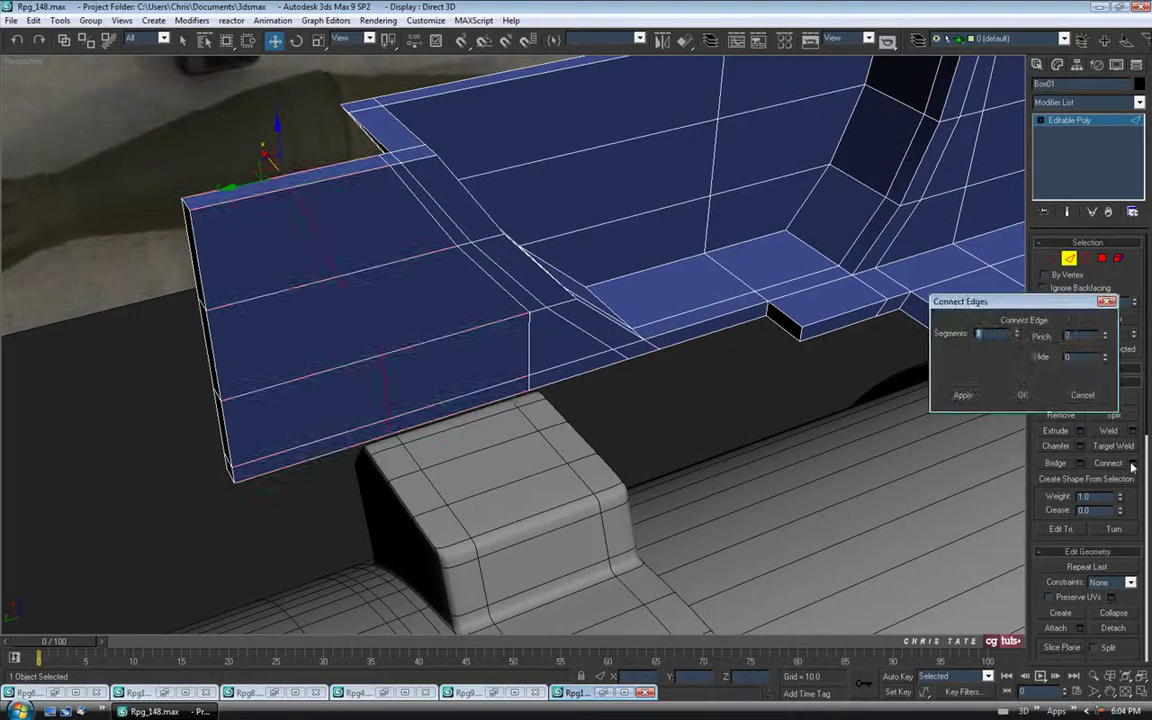
pyautogui.click(1022, 397)
pyautogui.keyDown('alt'); pyautogui.moveTo(625, 412); pyautogui.dragTo(572, 390, button='middle'); pyautogui.keyUp('alt')
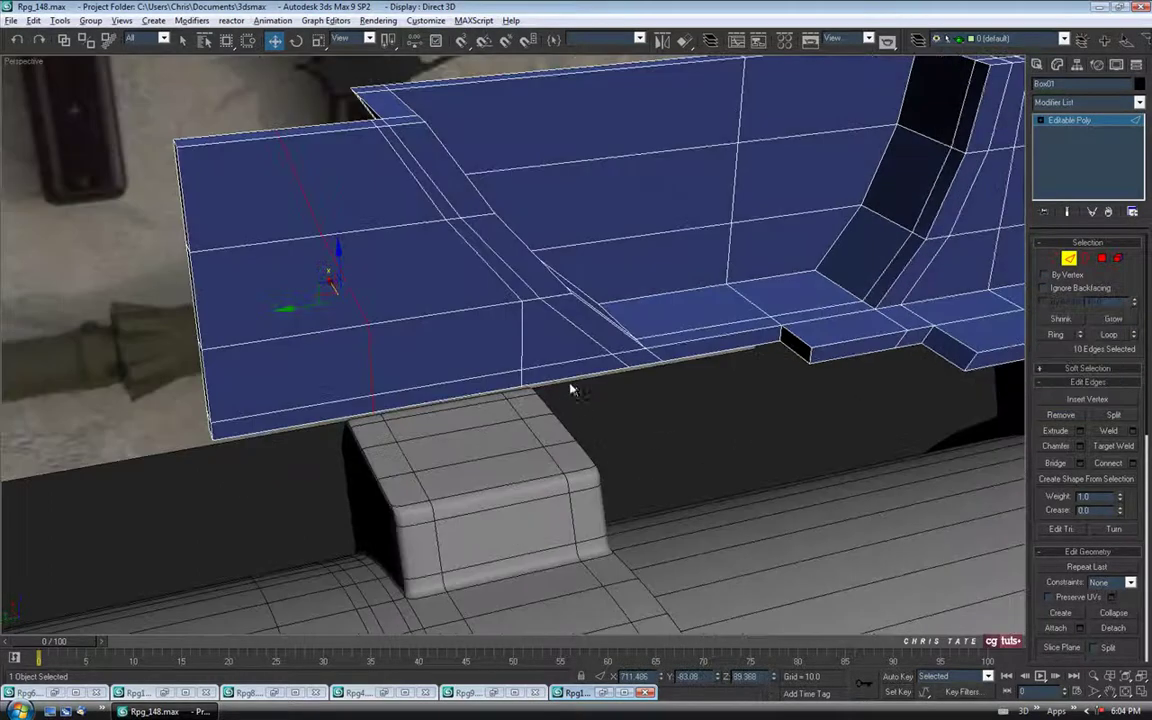
# Flatten the newest loop with Make Planar X and move it along Y to the mounting block's outer edge, at about Y -83.5
pyautogui.click(1051, 259)
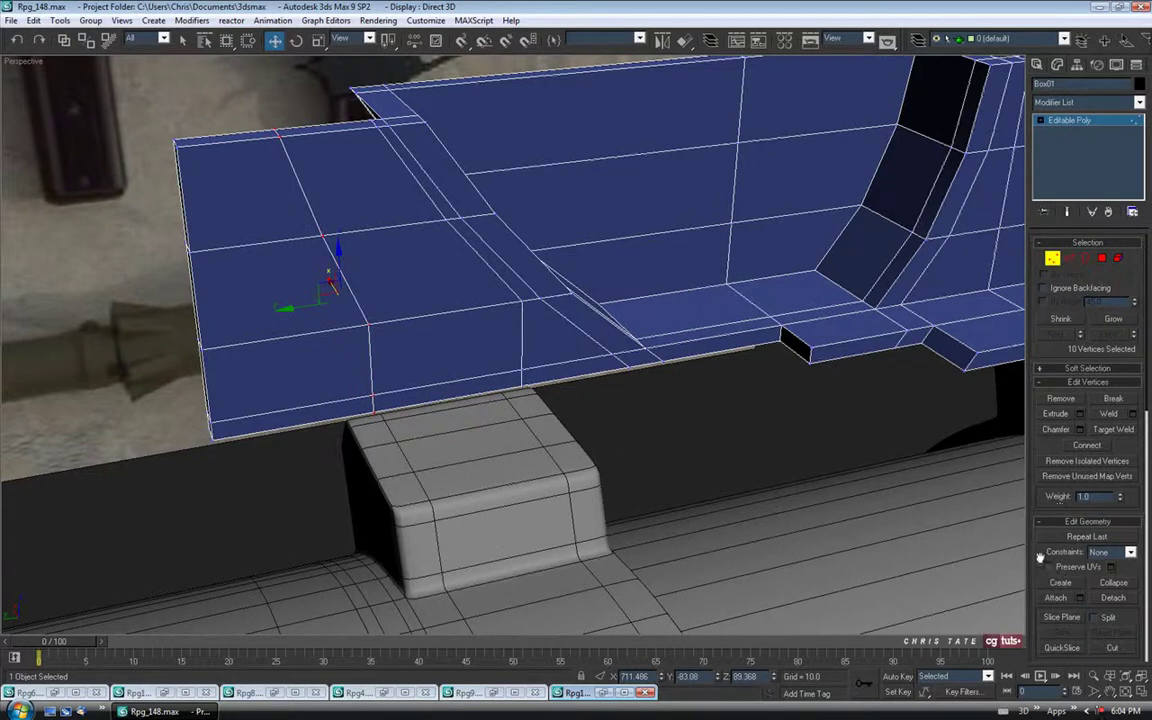
pyautogui.scroll(-3, 1040, 557)
pyautogui.click(1103, 544)
pyautogui.keyDown('alt'); pyautogui.moveTo(498, 285); pyautogui.dragTo(476, 348, button='middle'); pyautogui.keyUp('alt')
pyautogui.moveTo(322, 386); pyautogui.dragTo(335, 383)
pyautogui.keyDown('alt'); pyautogui.moveTo(430, 449); pyautogui.dragTo(386, 458, button='middle'); pyautogui.keyUp('alt')
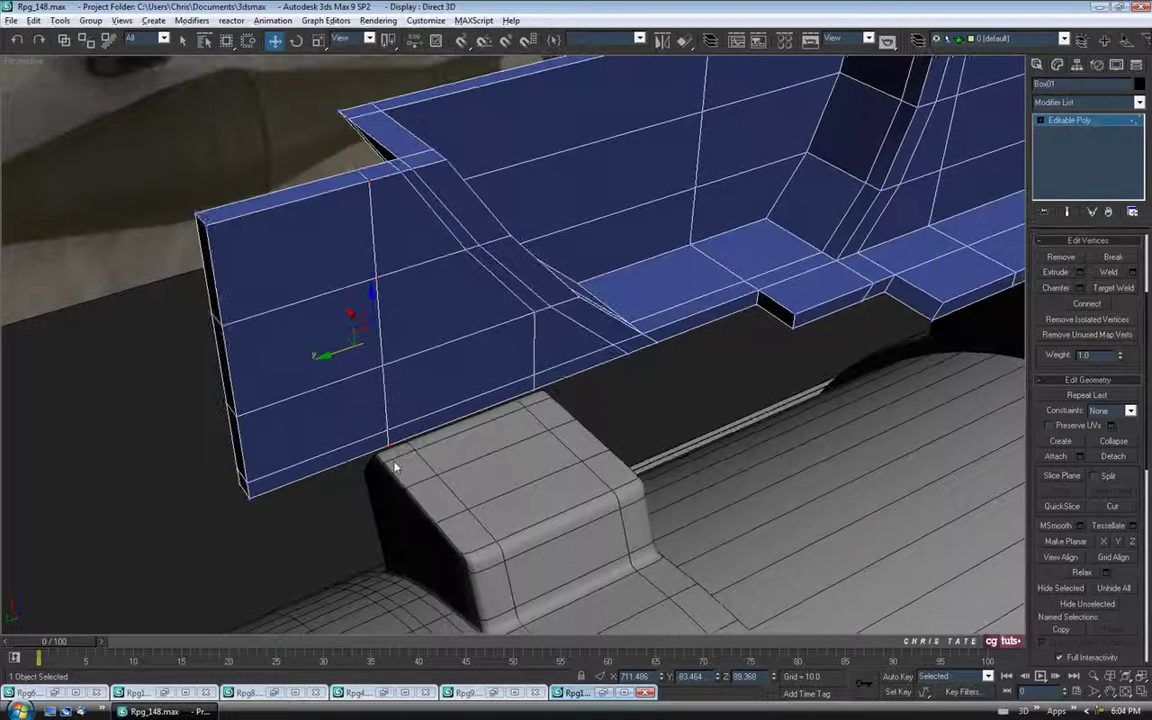
pyautogui.moveTo(485, 475)
pyautogui.keyDown('alt'); pyautogui.mouseDown(button='middle')
pyautogui.moveTo(442, 478)
pyautogui.moveTo(486, 477)
pyautogui.mouseUp(button='middle'); pyautogui.keyUp('alt')
# Extrude the end wall's narrow bottom polygon above the mounting block as a group, with a height of 5.0
pyautogui.scroll(3, 1090, 300)
pyautogui.click(1104, 260)
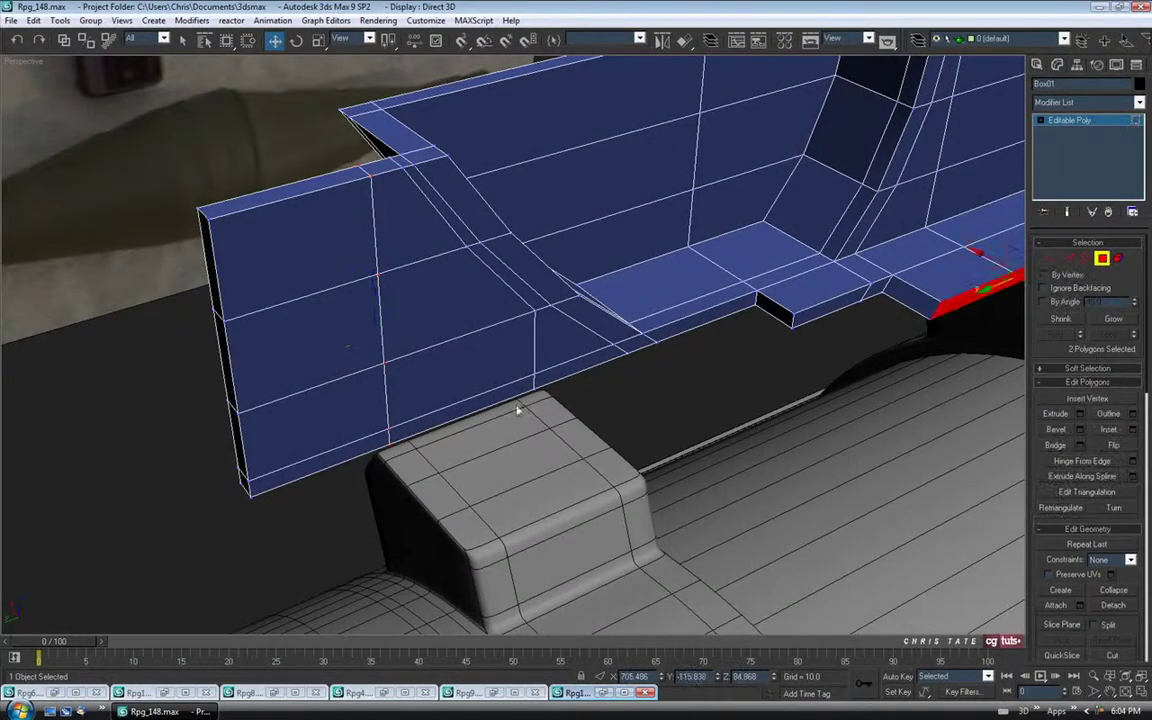
pyautogui.click(499, 390)
pyautogui.moveTo(594, 507); pyautogui.dragTo(577, 485, button='middle')
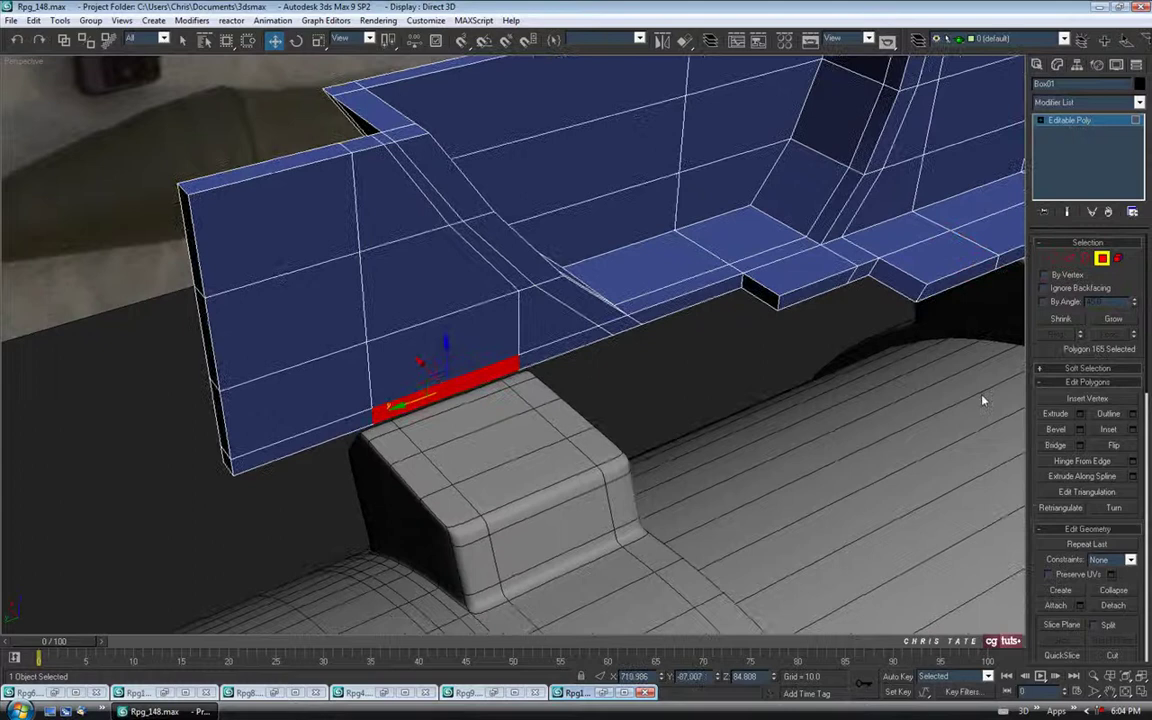
pyautogui.click(1080, 414)
pyautogui.keyDown('alt'); pyautogui.moveTo(520, 366); pyautogui.dragTo(572, 363, button='middle'); pyautogui.keyUp('alt')
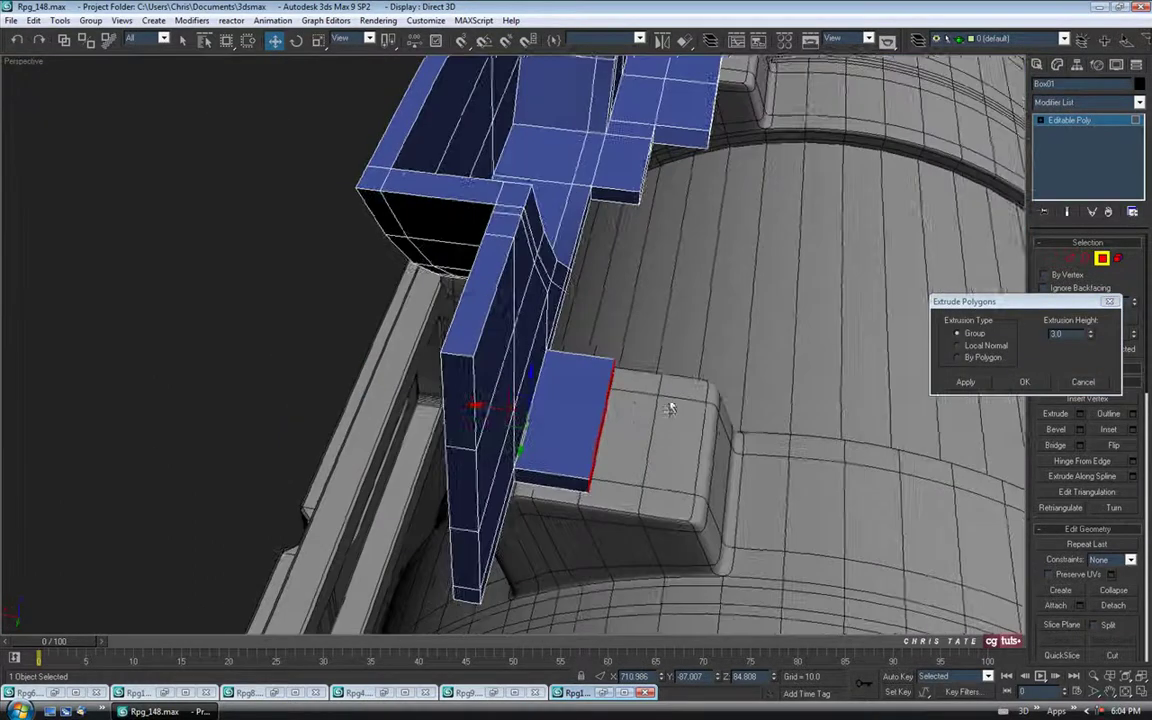
pyautogui.moveTo(1090, 333); pyautogui.dragTo(1092, 285)
pyautogui.moveTo(1073, 333); pyautogui.dragTo(886, 316)
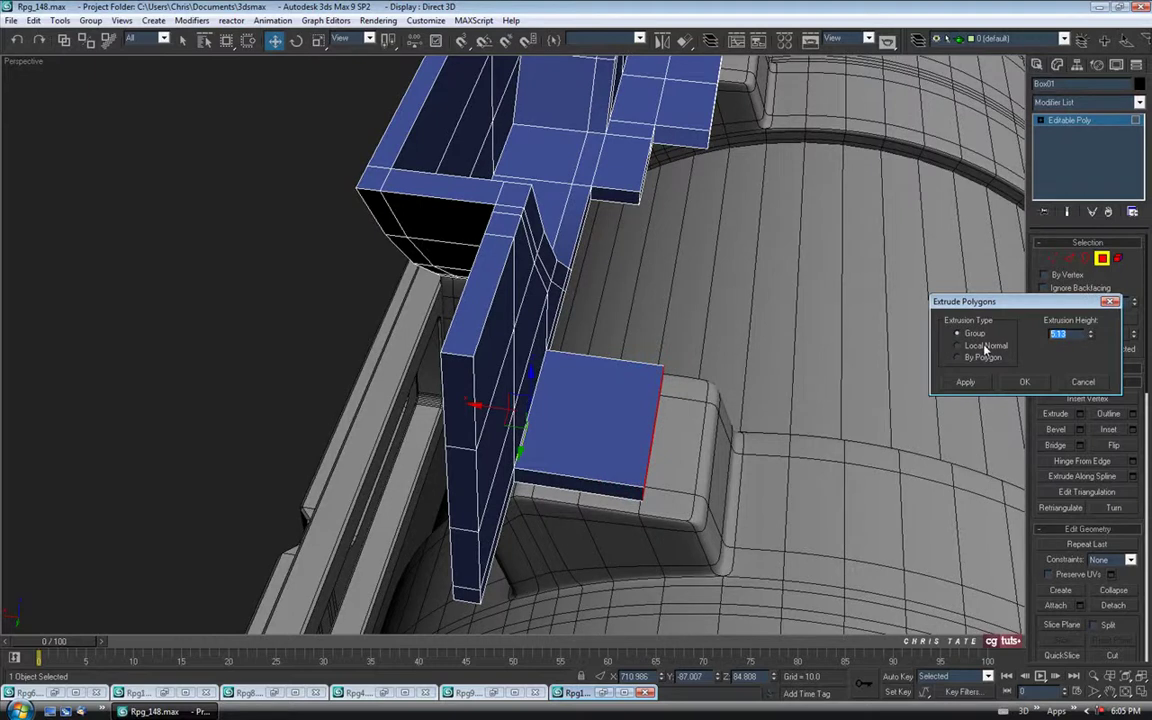
pyautogui.write('5')
pyautogui.press('Return')
pyautogui.click(1024, 382)
# Leave polygon editing and save the scene as the incremented file Rpg_149
pyautogui.keyDown('alt'); pyautogui.moveTo(864, 432); pyautogui.dragTo(617, 381, button='middle'); pyautogui.keyUp('alt')
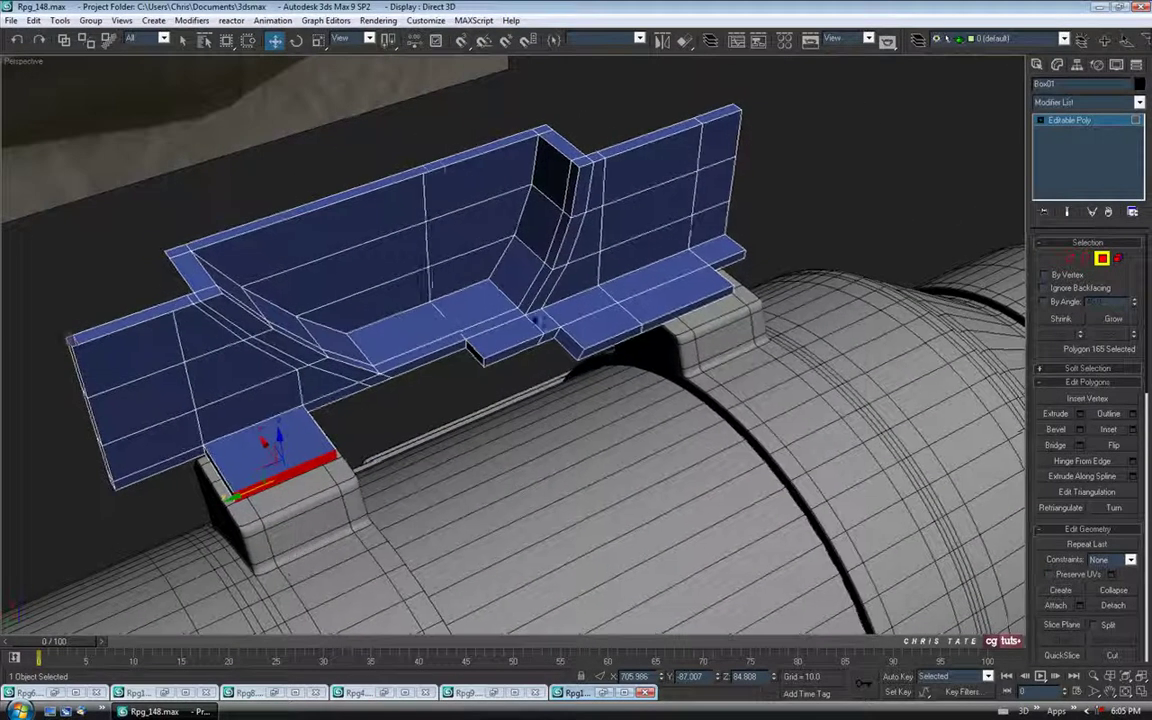
pyautogui.moveTo(472, 266); pyautogui.dragTo(499, 281, button='middle')
pyautogui.click(1102, 259)
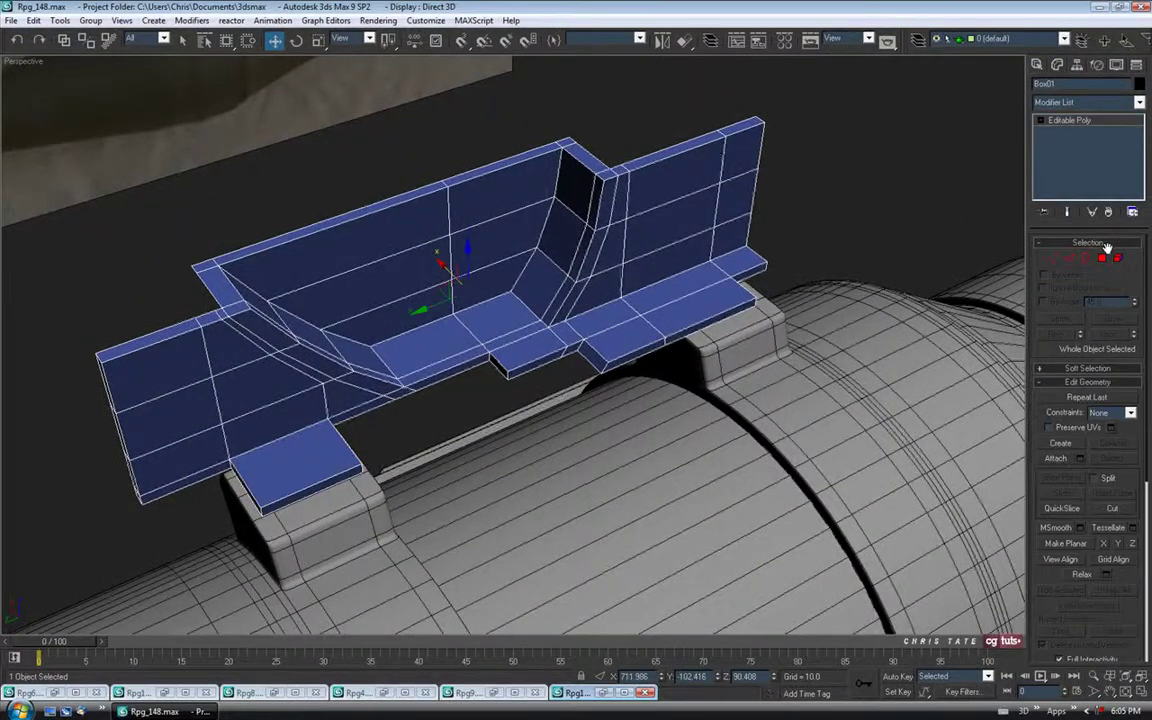
pyautogui.click(11, 20)
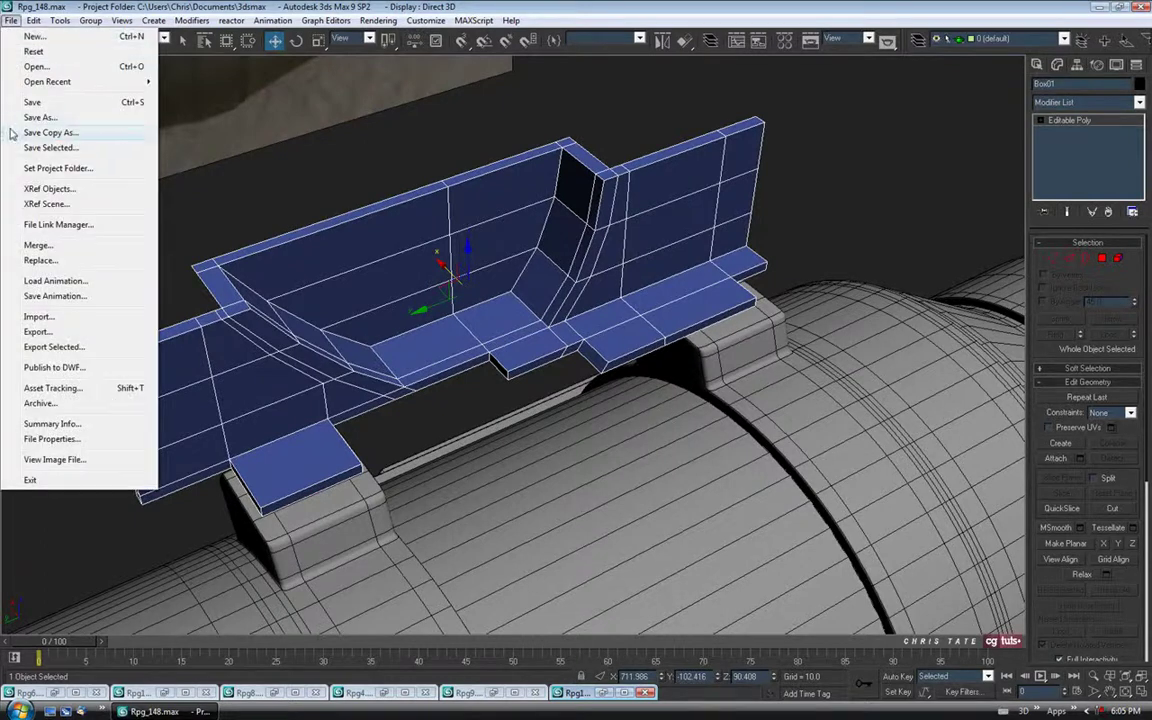
pyautogui.click(14, 118)
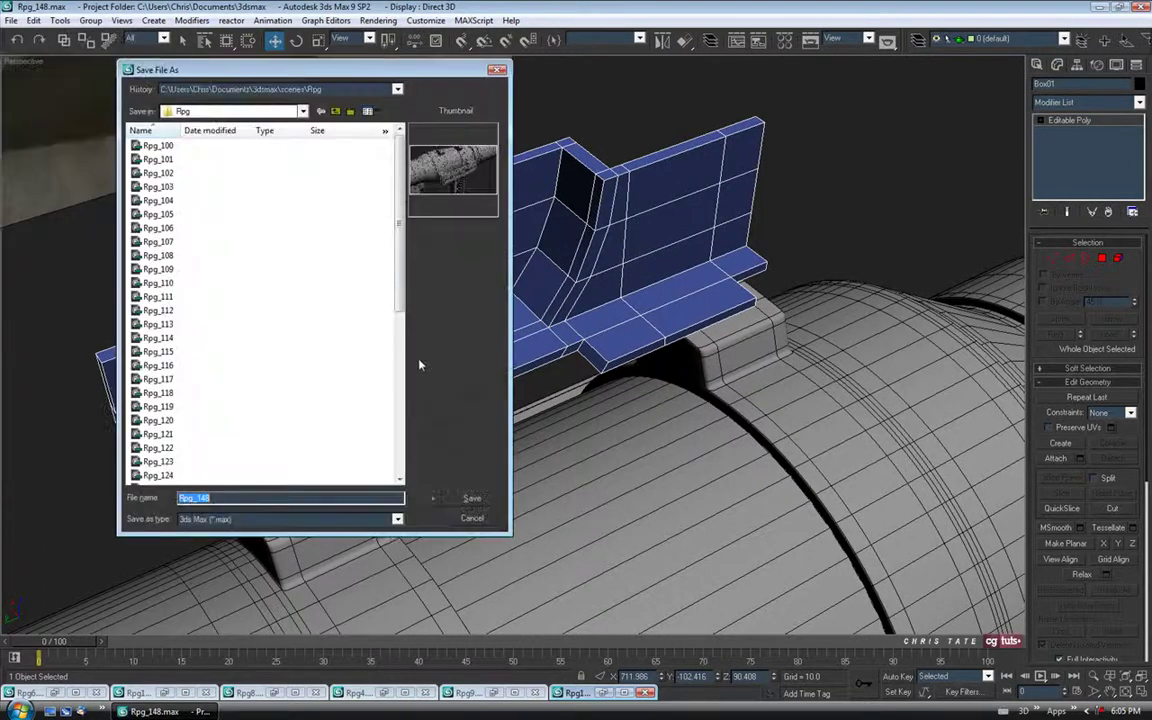
pyautogui.click(433, 500)
# Activate the Select tool and isolate the bracket from the rest of the scene
pyautogui.press('q')
pyautogui.moveTo(518, 264); pyautogui.dragTo(530, 286, button='middle')
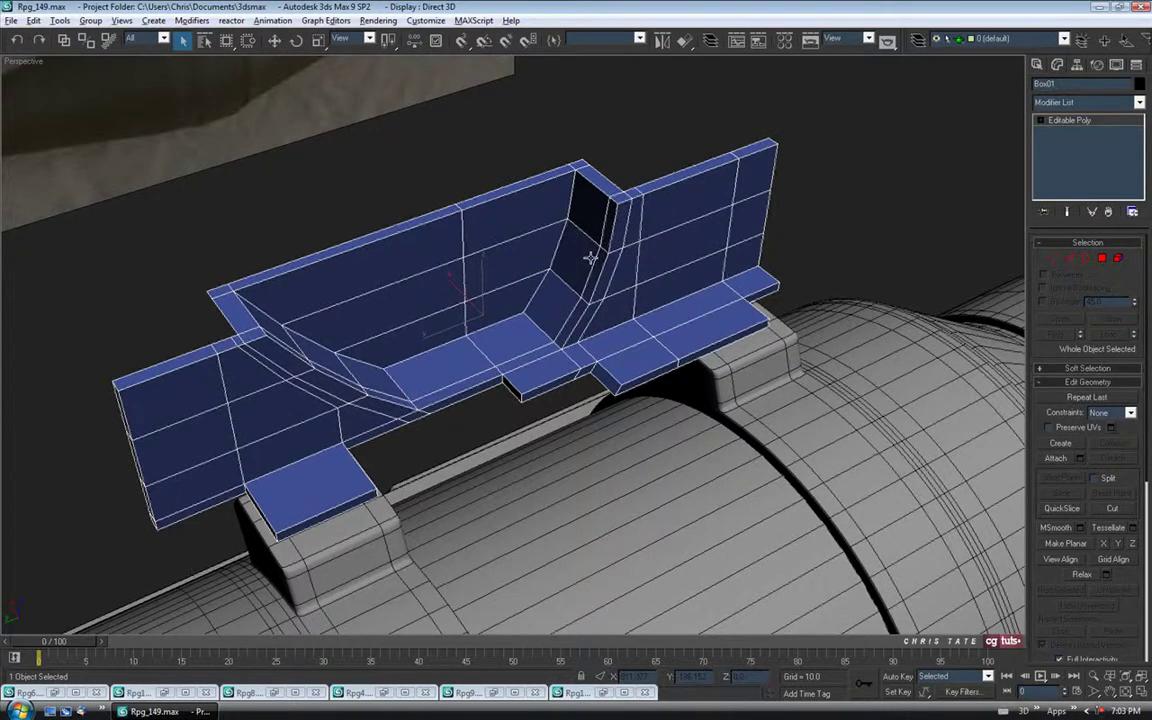
pyautogui.hotkey('alt', 'q')
pyautogui.keyDown('alt'); pyautogui.moveTo(586, 252); pyautogui.dragTo(541, 390, button='middle'); pyautogui.keyUp('alt')
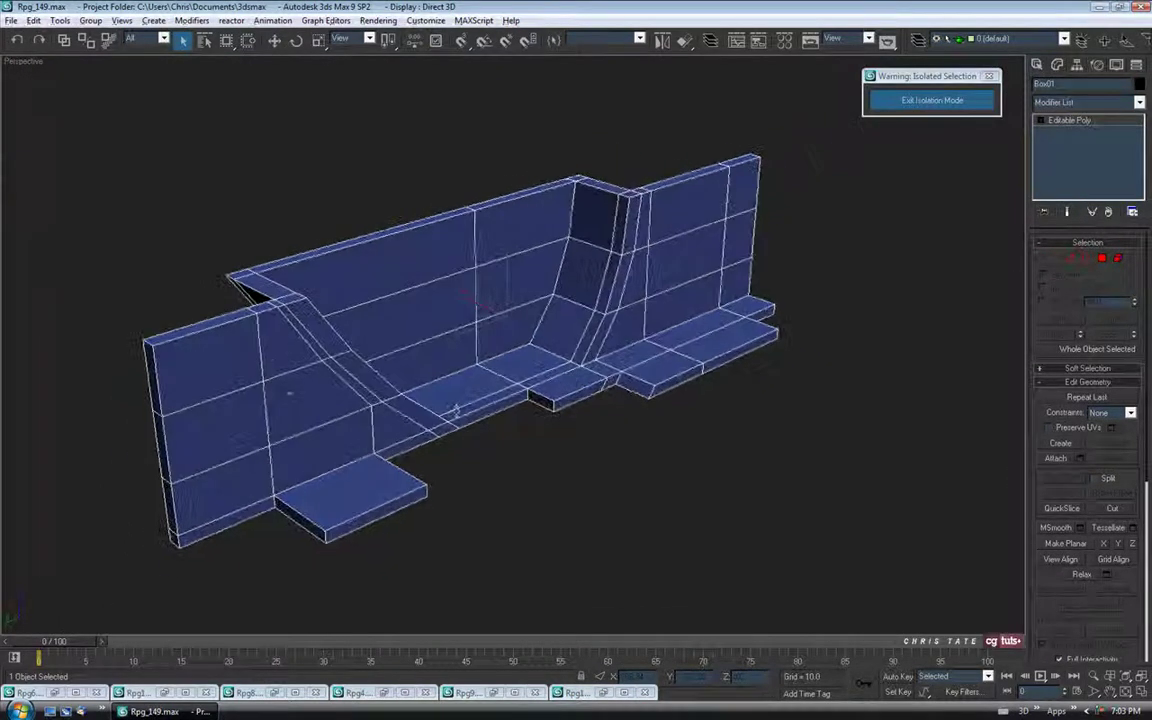
pyautogui.keyDown('alt'); pyautogui.moveTo(627, 338); pyautogui.dragTo(681, 267, button='middle'); pyautogui.keyUp('alt')
# Connect the ring of edges across the depth of the bracket's recessed section with 2 segments and a pinch of 50
pyautogui.click(1071, 259)
pyautogui.keyDown('alt'); pyautogui.moveTo(406, 416); pyautogui.dragTo(424, 380, button='middle'); pyautogui.keyUp('alt')
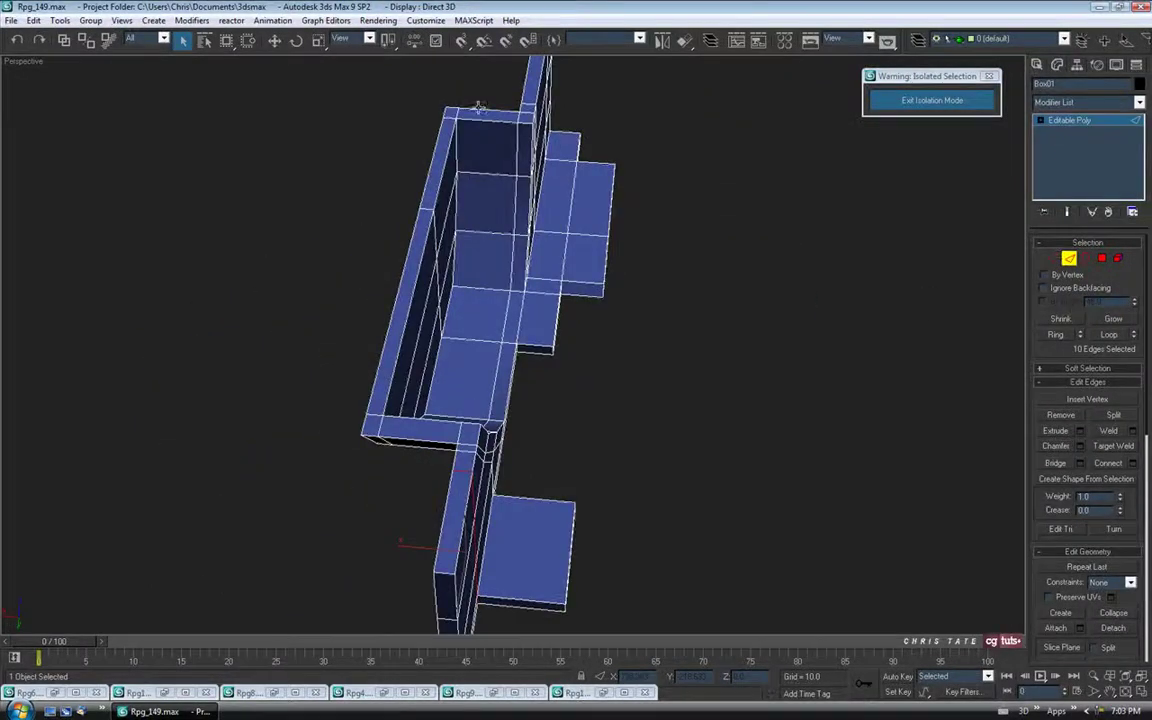
pyautogui.keyDown('alt'); pyautogui.moveTo(406, 274); pyautogui.dragTo(423, 285, button='middle'); pyautogui.keyUp('alt')
pyautogui.click(488, 292)
pyautogui.click(1058, 335)
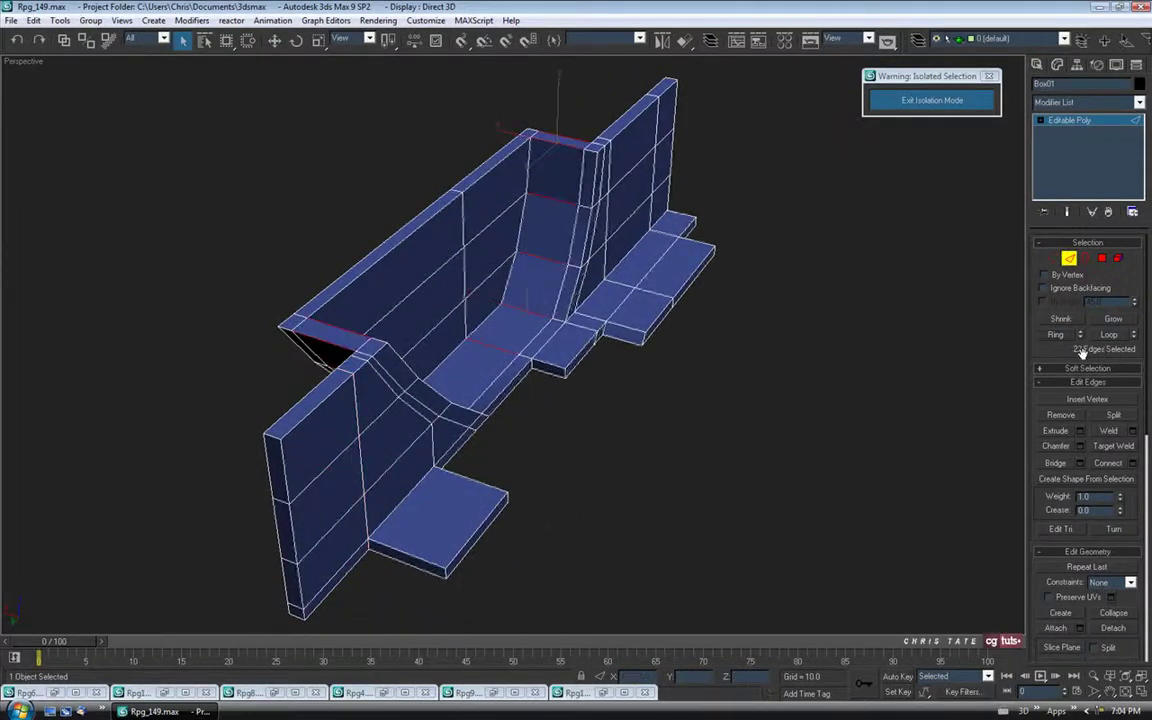
pyautogui.click(1133, 463)
pyautogui.keyDown('alt'); pyautogui.moveTo(290, 355); pyautogui.dragTo(336, 391, button='middle'); pyautogui.keyUp('alt')
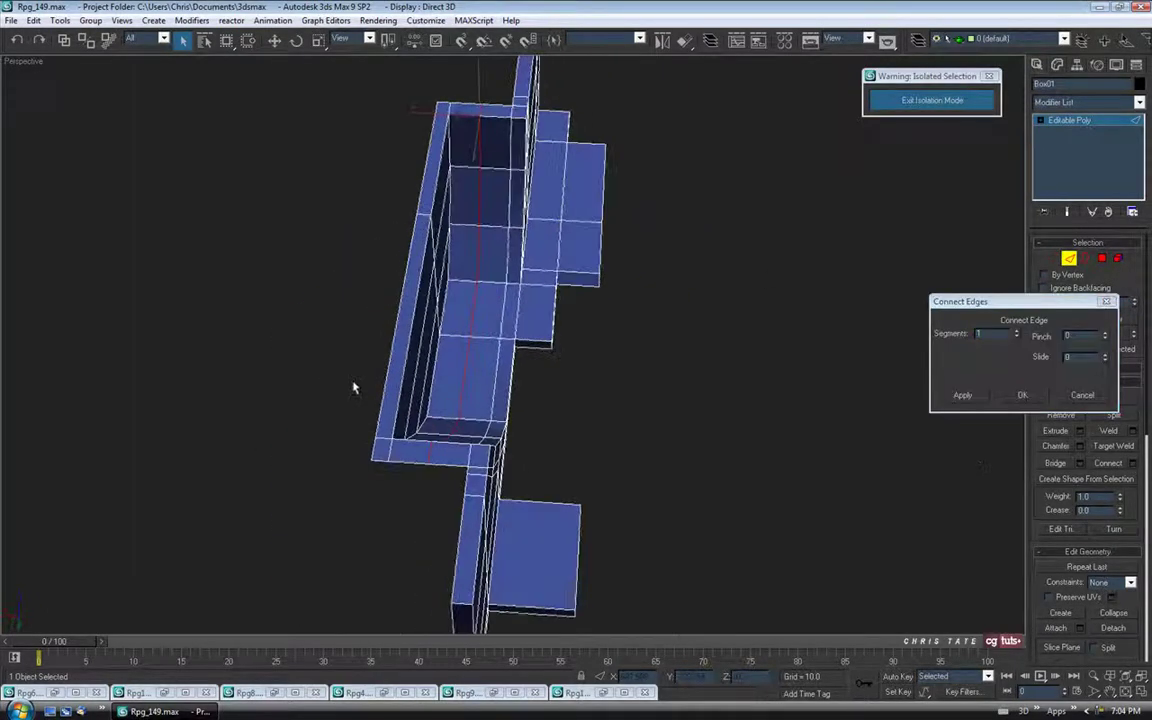
pyautogui.click(1018, 332)
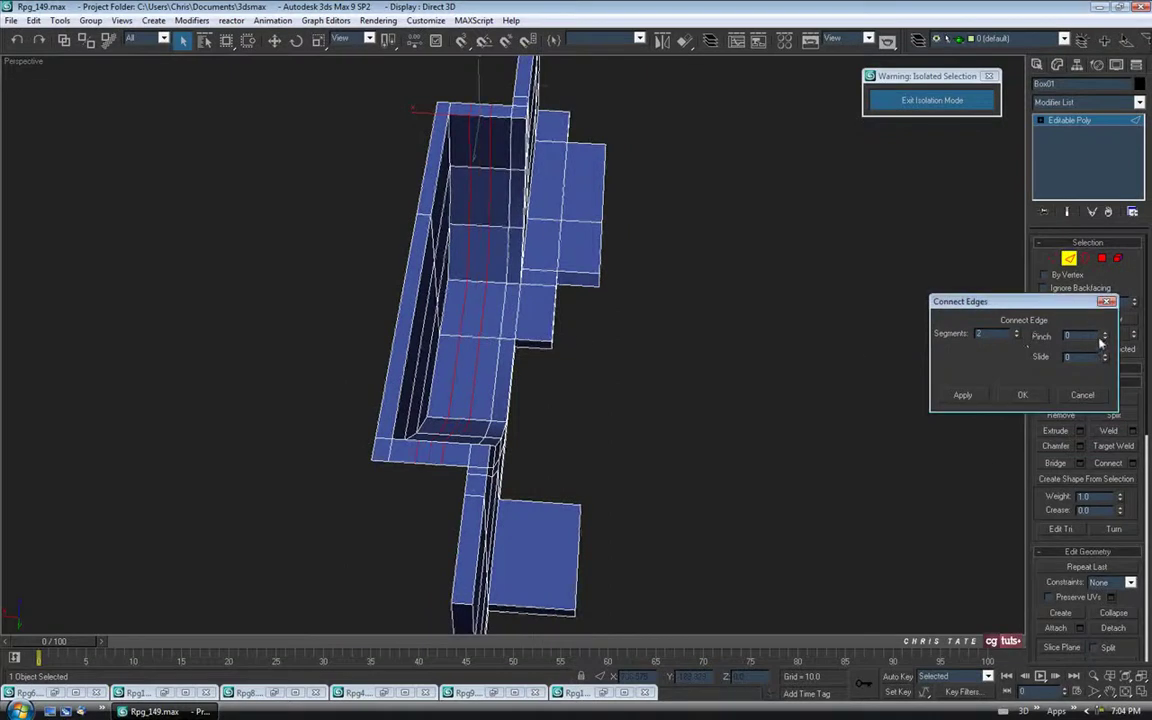
pyautogui.moveTo(1105, 320); pyautogui.dragTo(1104, 274)
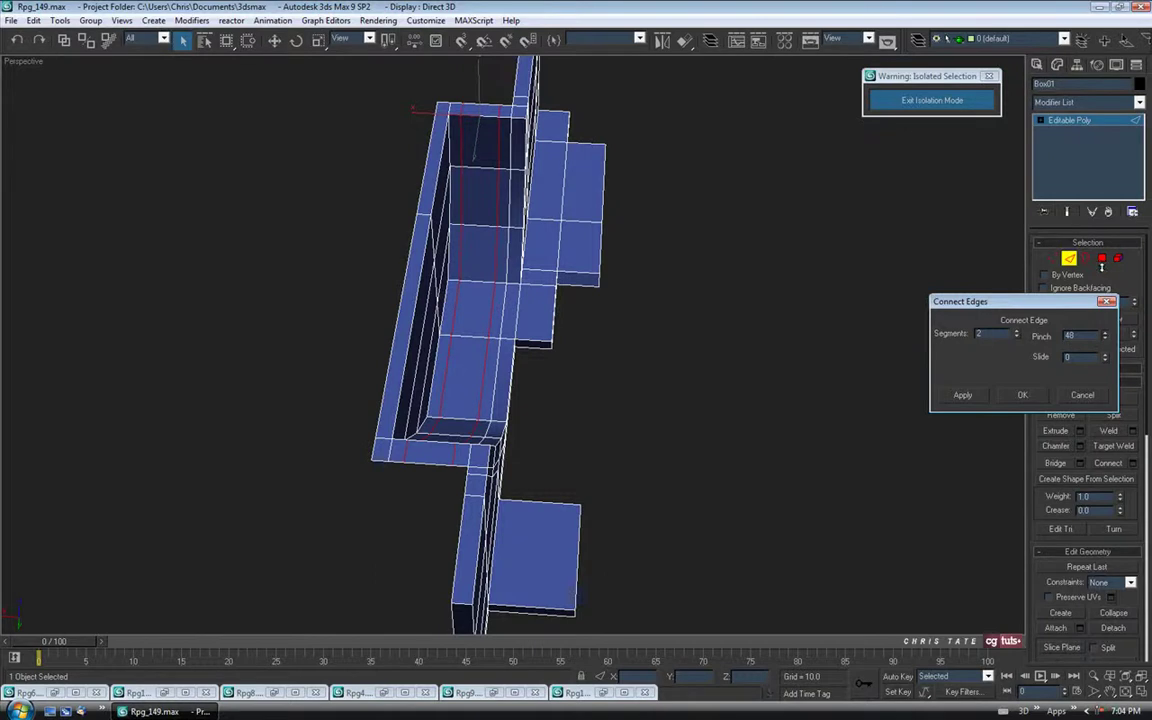
pyautogui.keyDown('alt'); pyautogui.moveTo(759, 295); pyautogui.dragTo(454, 260, button='middle'); pyautogui.keyUp('alt')
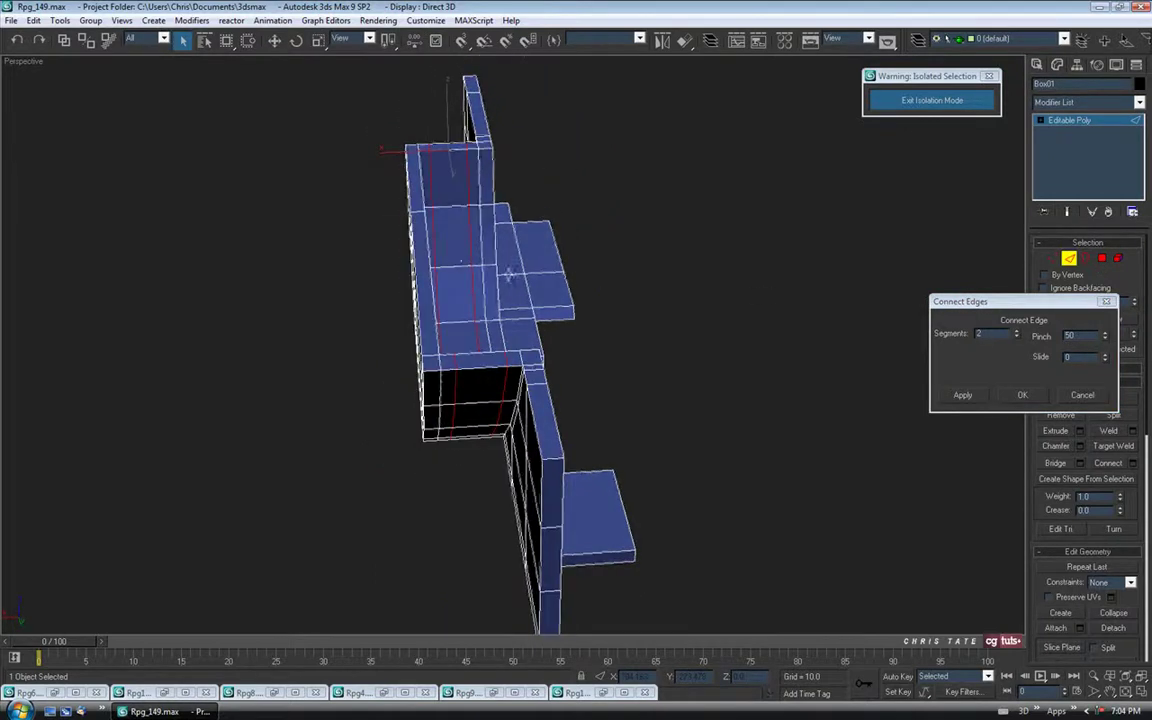
pyautogui.click(1021, 399)
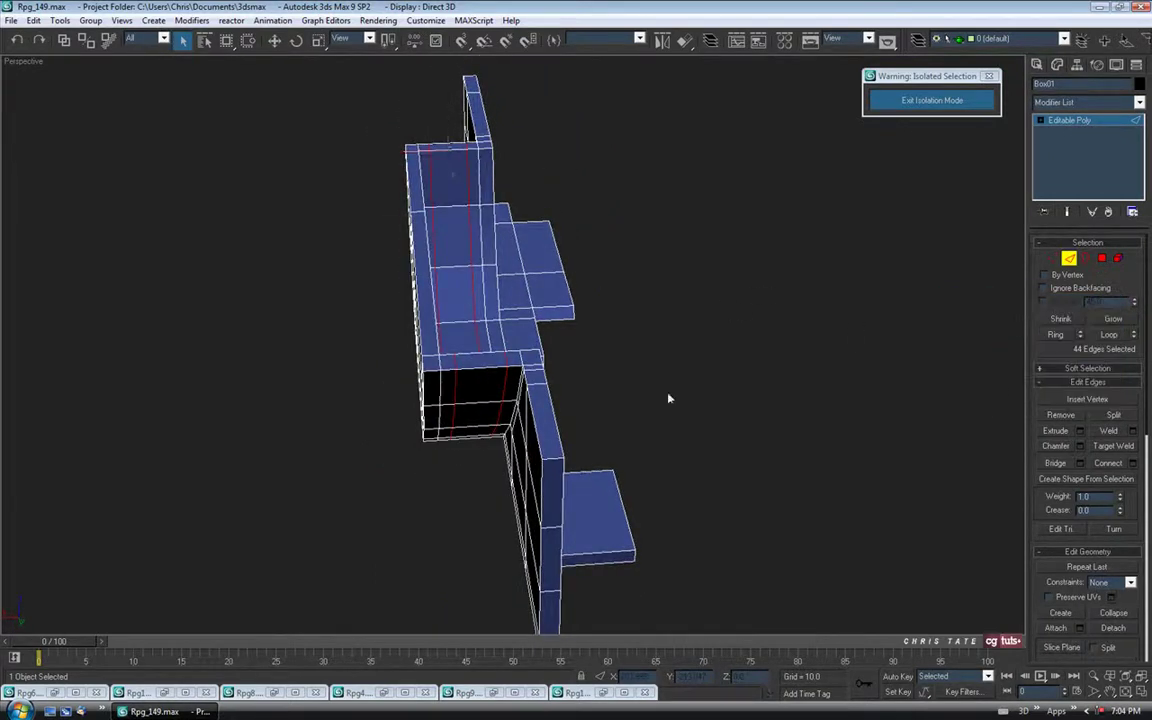
# Connect the ring of edges across the recessed back wall's thickness with 2 segments and a pinch of 30
pyautogui.keyDown('alt'); pyautogui.moveTo(897, 396); pyautogui.dragTo(350, 391, button='middle'); pyautogui.keyUp('alt')
pyautogui.scroll(3, 530, 387)
pyautogui.keyDown('alt'); pyautogui.moveTo(530, 387); pyautogui.dragTo(362, 330, button='middle'); pyautogui.keyUp('alt')
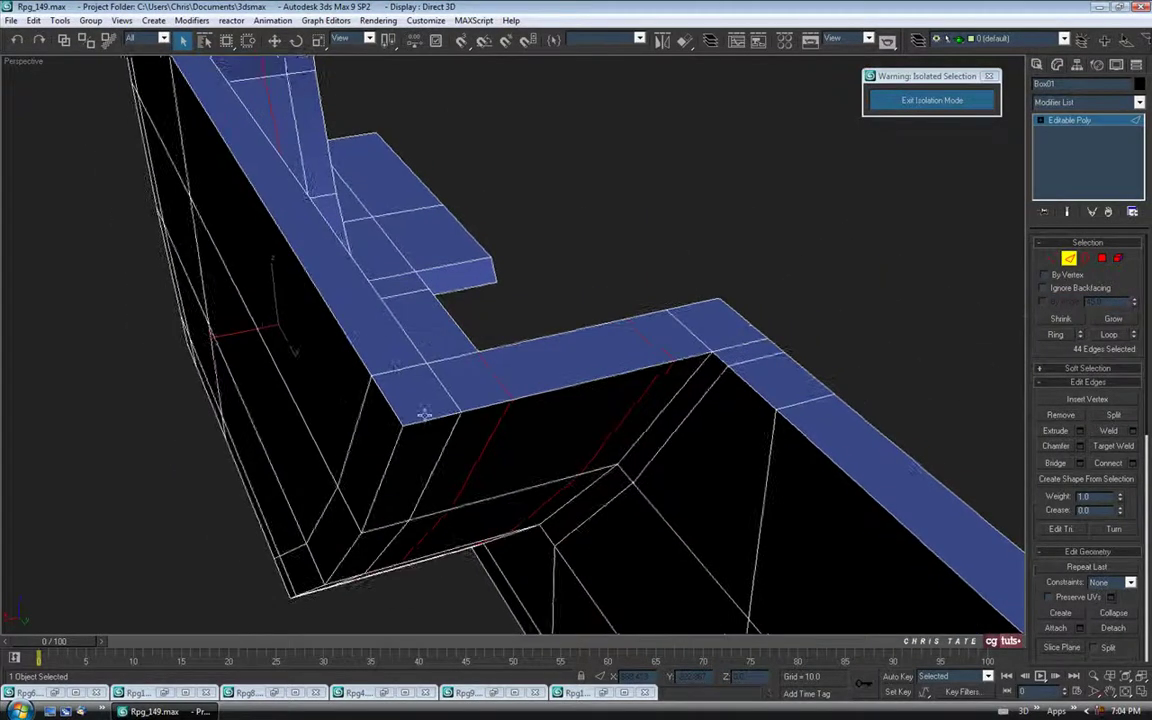
pyautogui.click(382, 378)
pyautogui.click(1068, 336)
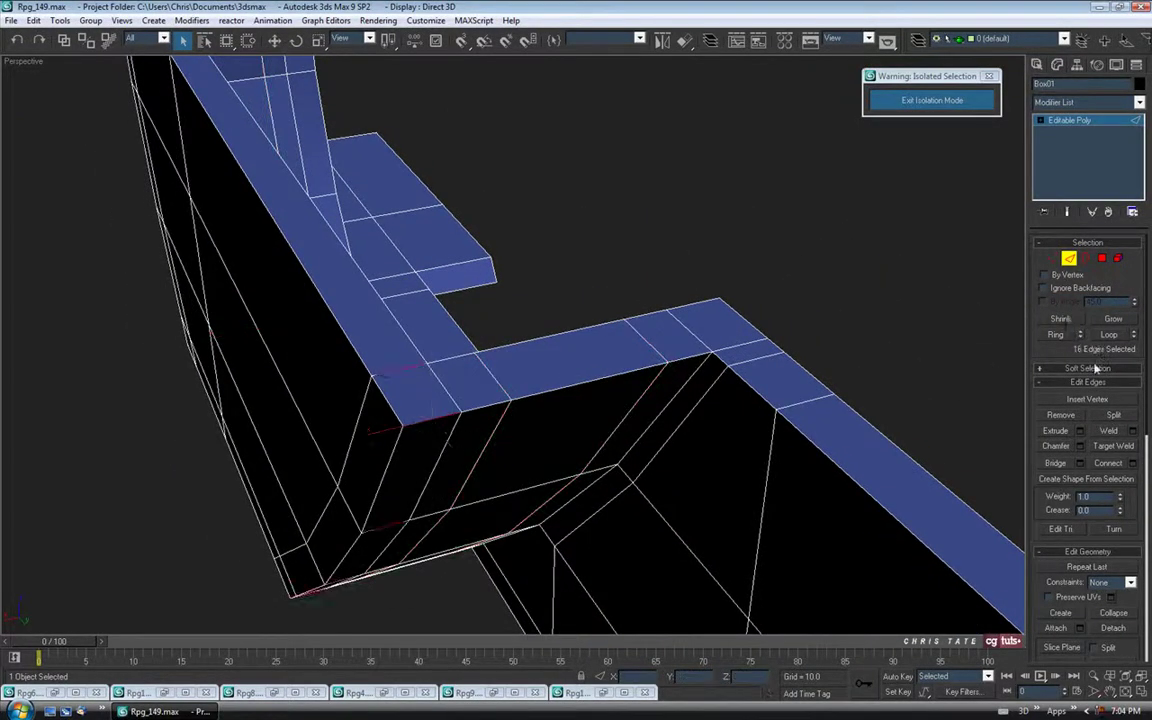
pyautogui.click(1132, 464)
pyautogui.keyDown('alt'); pyautogui.moveTo(560, 398); pyautogui.dragTo(535, 350, button='middle'); pyautogui.keyUp('alt')
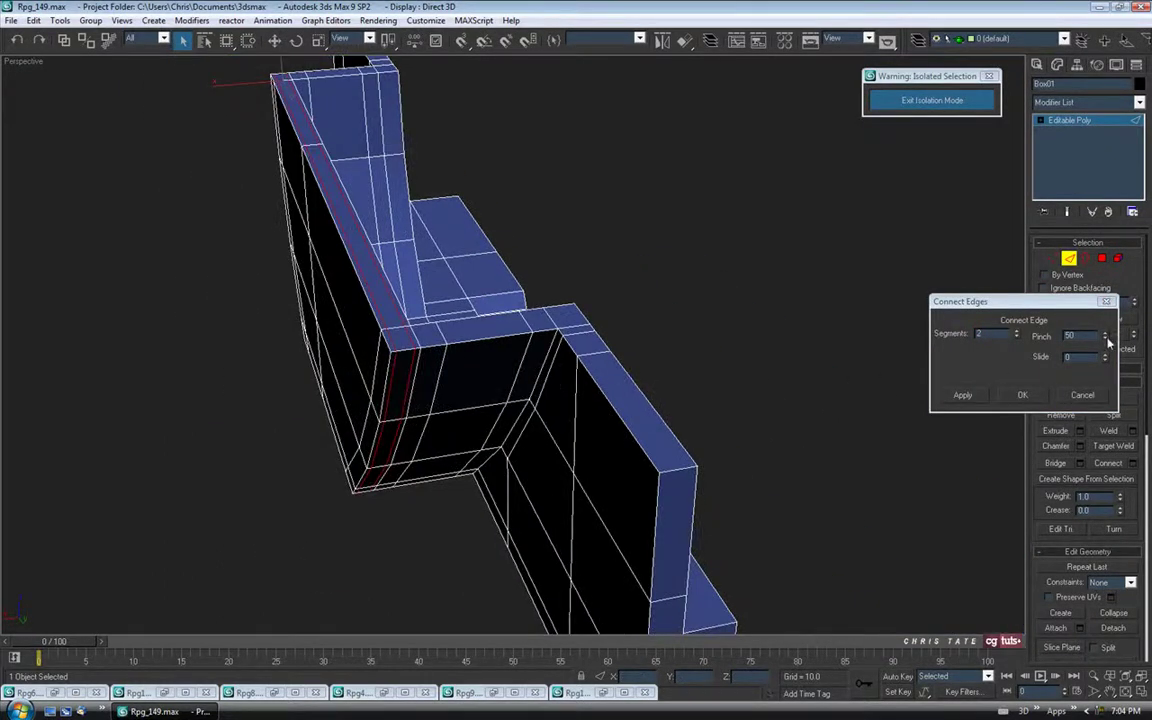
pyautogui.moveTo(1108, 341); pyautogui.dragTo(1107, 343)
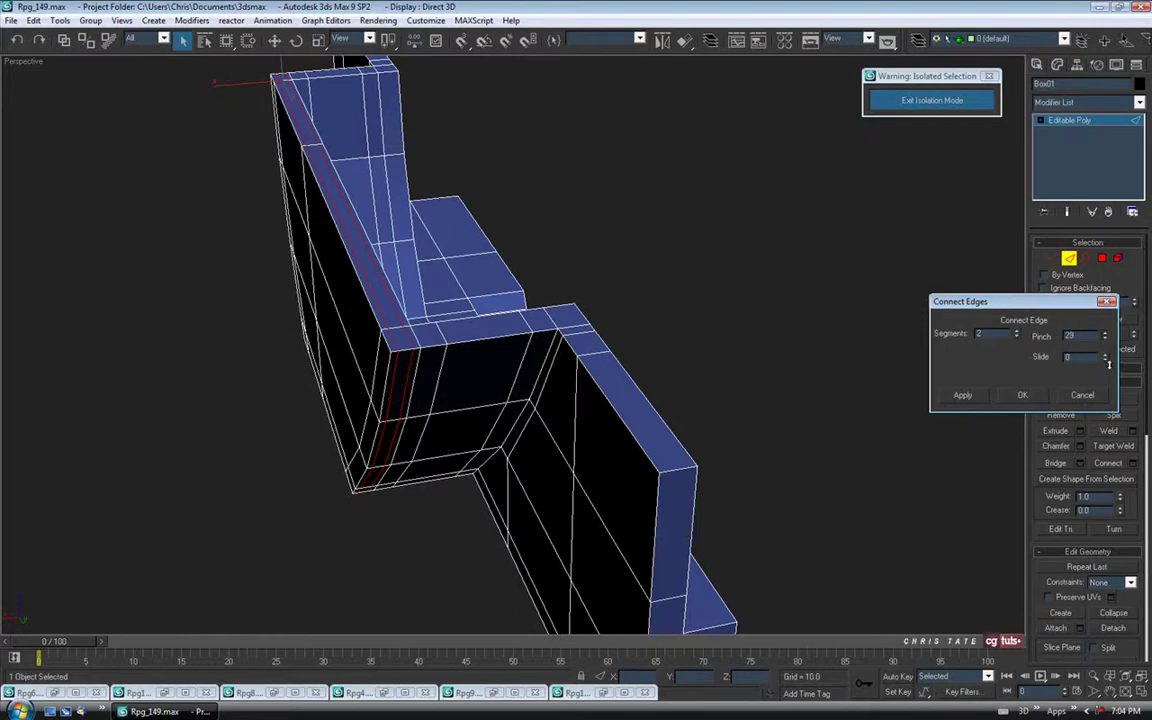
pyautogui.keyDown('alt'); pyautogui.moveTo(462, 340); pyautogui.dragTo(475, 349, button='middle'); pyautogui.keyUp('alt')
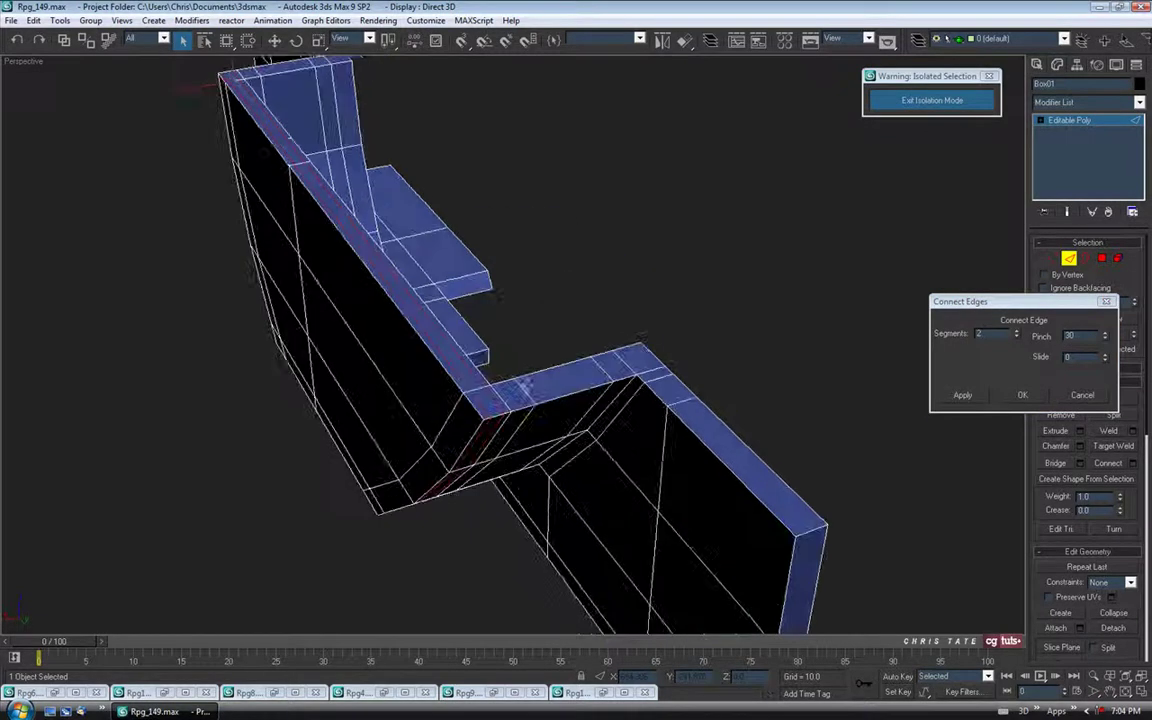
pyautogui.click(1021, 394)
# Connect the ring of edges across the end walls' thickness with 2 segments and a pinch of 30
pyautogui.keyDown('alt'); pyautogui.moveTo(598, 362); pyautogui.dragTo(568, 313, button='middle'); pyautogui.keyUp('alt')
pyautogui.click(641, 344)
pyautogui.click(1055, 336)
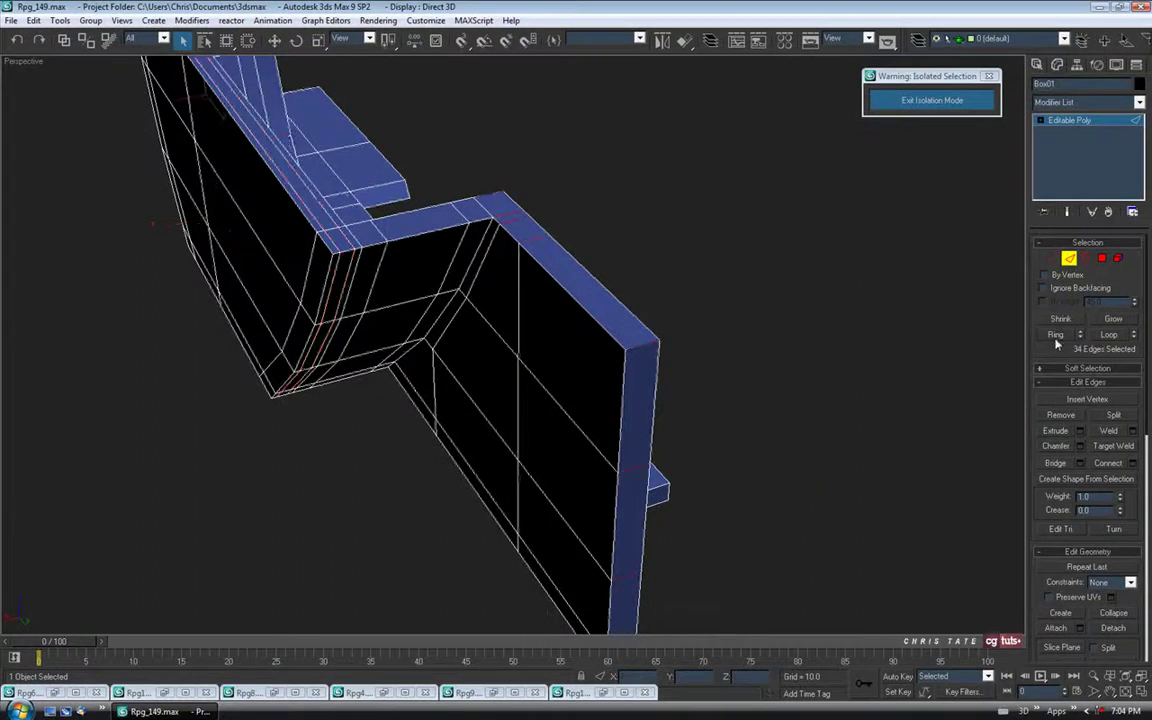
pyautogui.click(1132, 463)
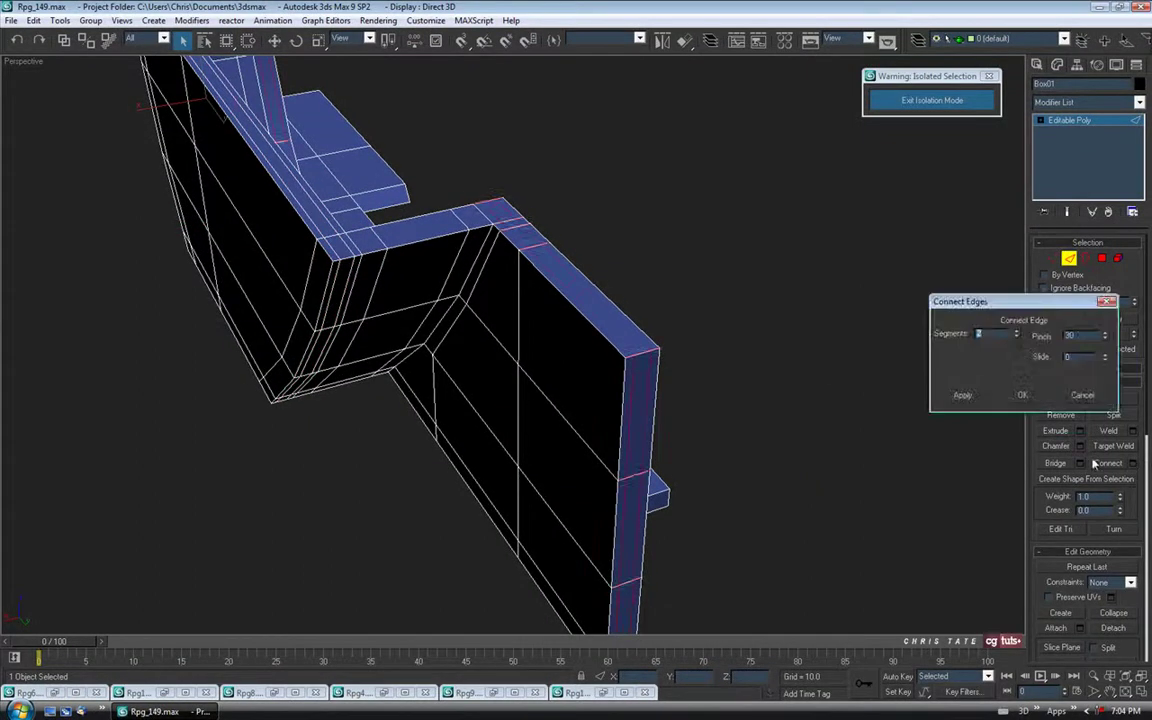
pyautogui.click(1022, 395)
# Connect the ring of upright edges in the walls' upper row with 1 segment, pinch 0 and slide -70
pyautogui.keyDown('alt'); pyautogui.moveTo(604, 410); pyautogui.dragTo(781, 367, button='middle'); pyautogui.keyUp('alt')
pyautogui.scroll(3, 585, 354)
pyautogui.keyDown('alt'); pyautogui.moveTo(767, 234); pyautogui.dragTo(740, 258, button='middle'); pyautogui.keyUp('alt')
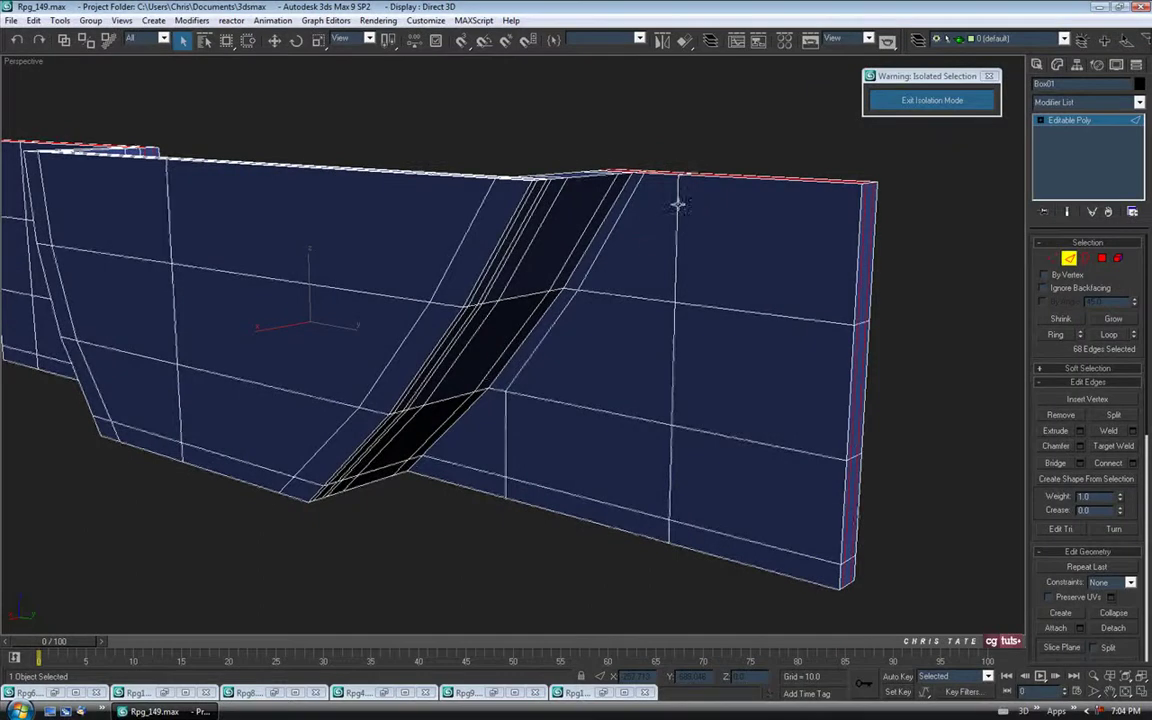
pyautogui.hotkey('alt', 'r')
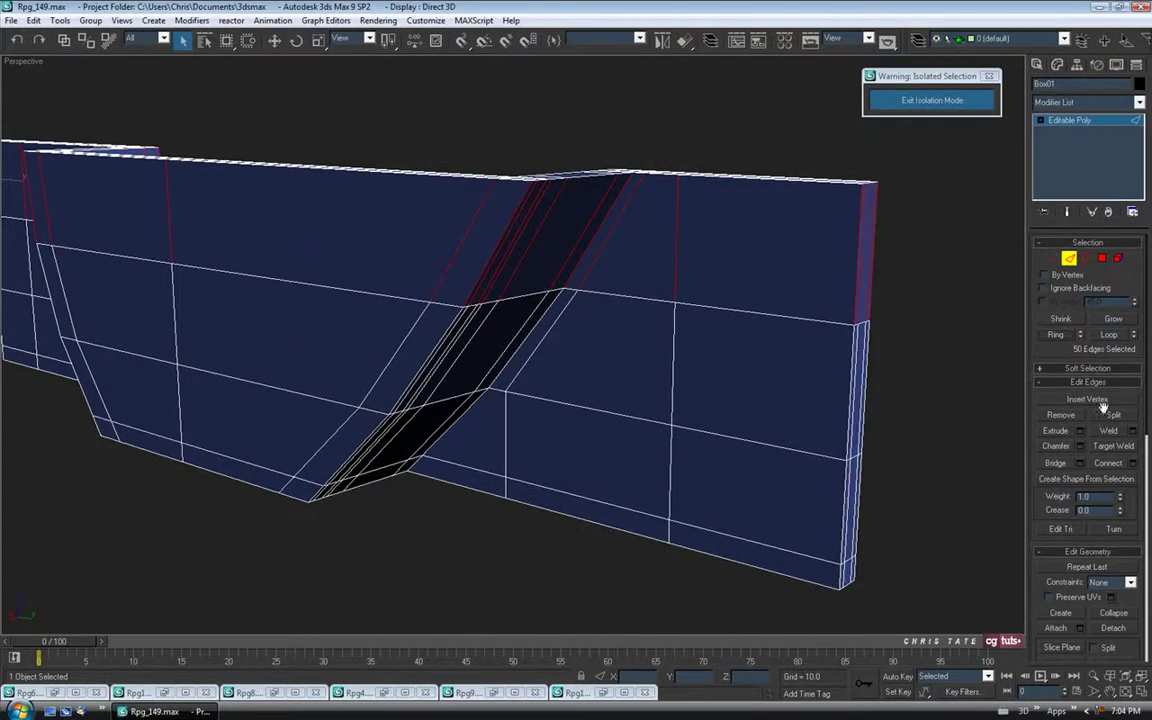
pyautogui.click(1134, 463)
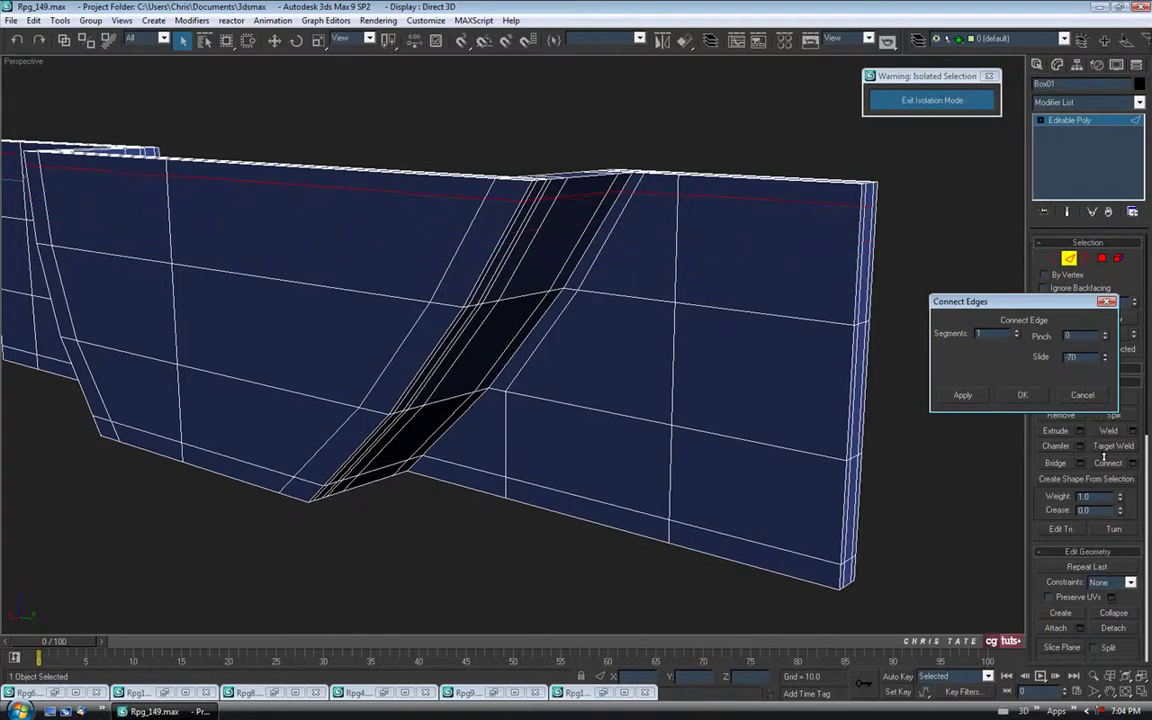
pyautogui.keyDown('alt'); pyautogui.moveTo(734, 291); pyautogui.dragTo(659, 263, button='middle'); pyautogui.keyUp('alt')
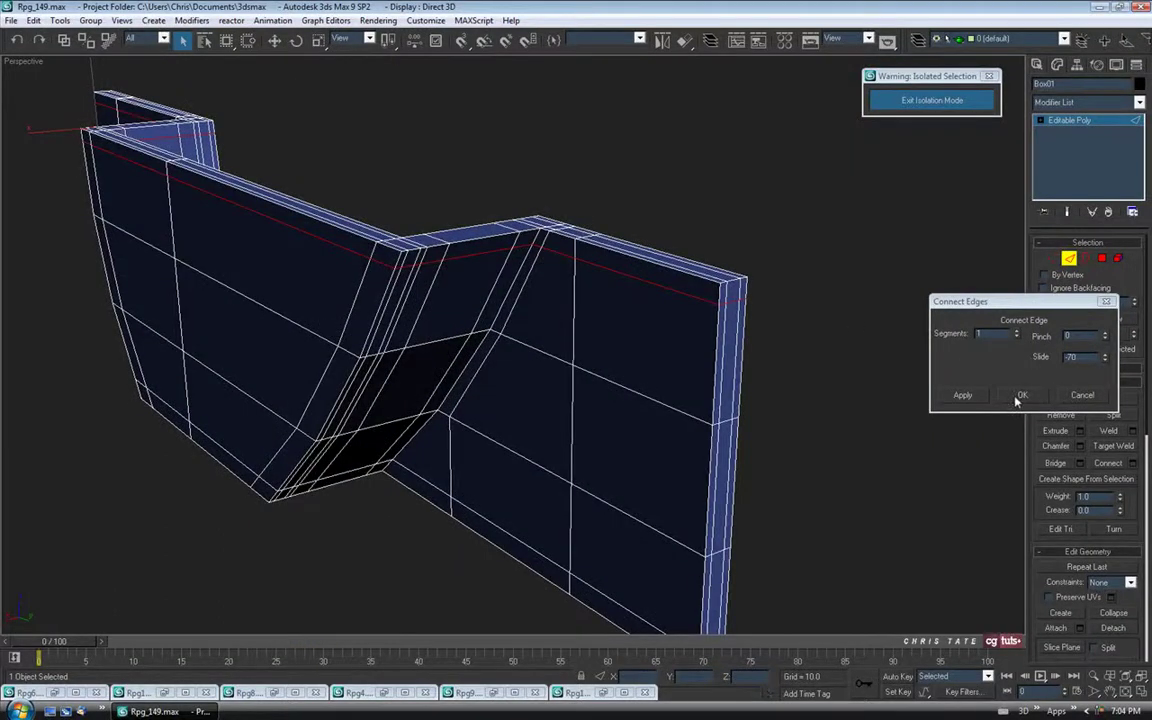
pyautogui.click(1021, 395)
# Leave edge editing, apply TurboSmooth with 2 iterations and Isoline Display, and inspect the smoothed bracket without edged faces
pyautogui.keyDown('alt'); pyautogui.moveTo(612, 375); pyautogui.dragTo(424, 304, button='middle'); pyautogui.keyUp('alt')
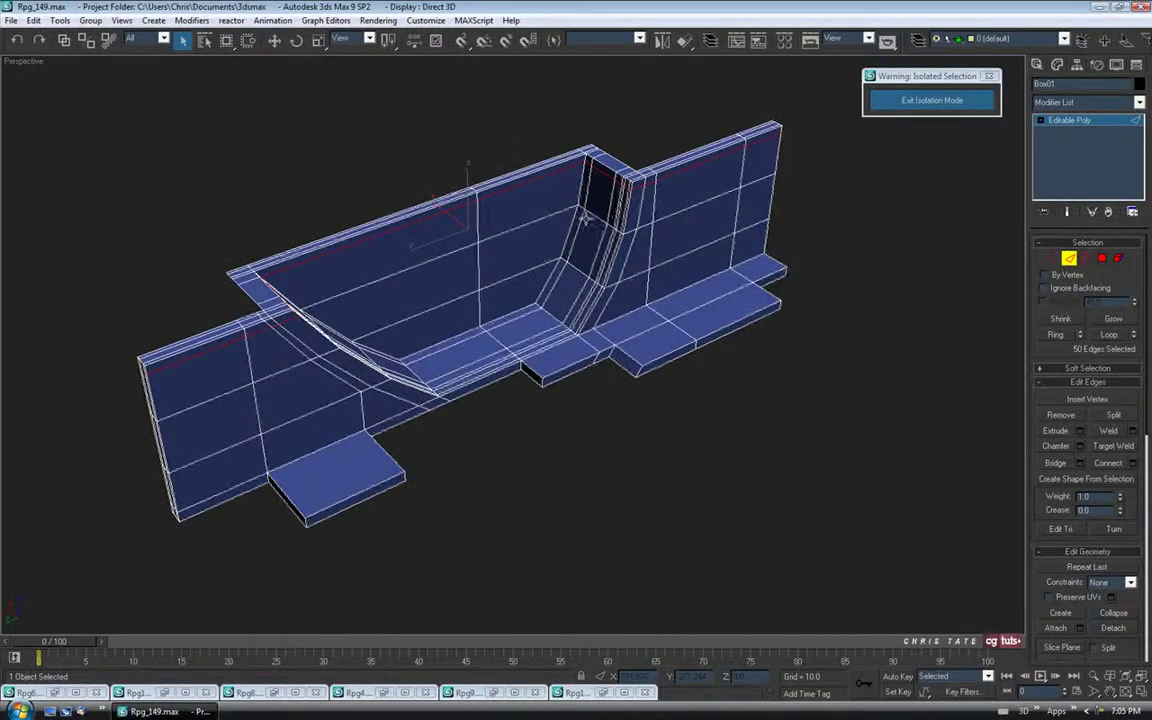
pyautogui.click(1070, 262)
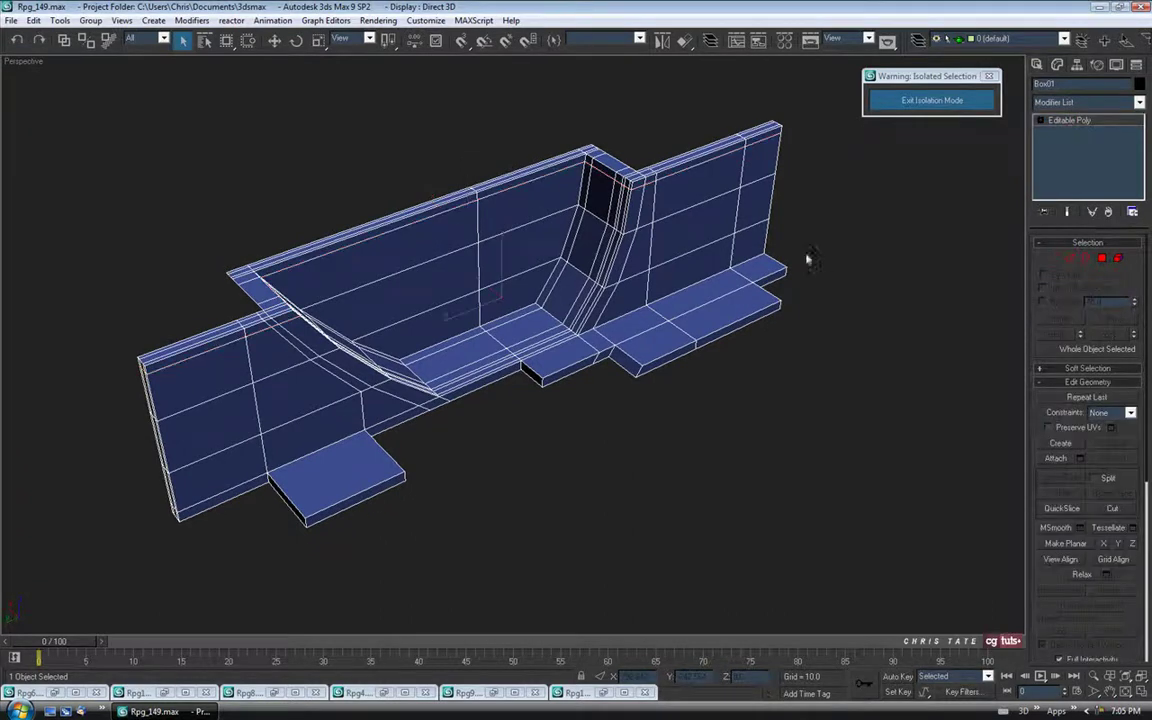
pyautogui.click(1140, 103)
pyautogui.scroll(-10, 1095, 450)
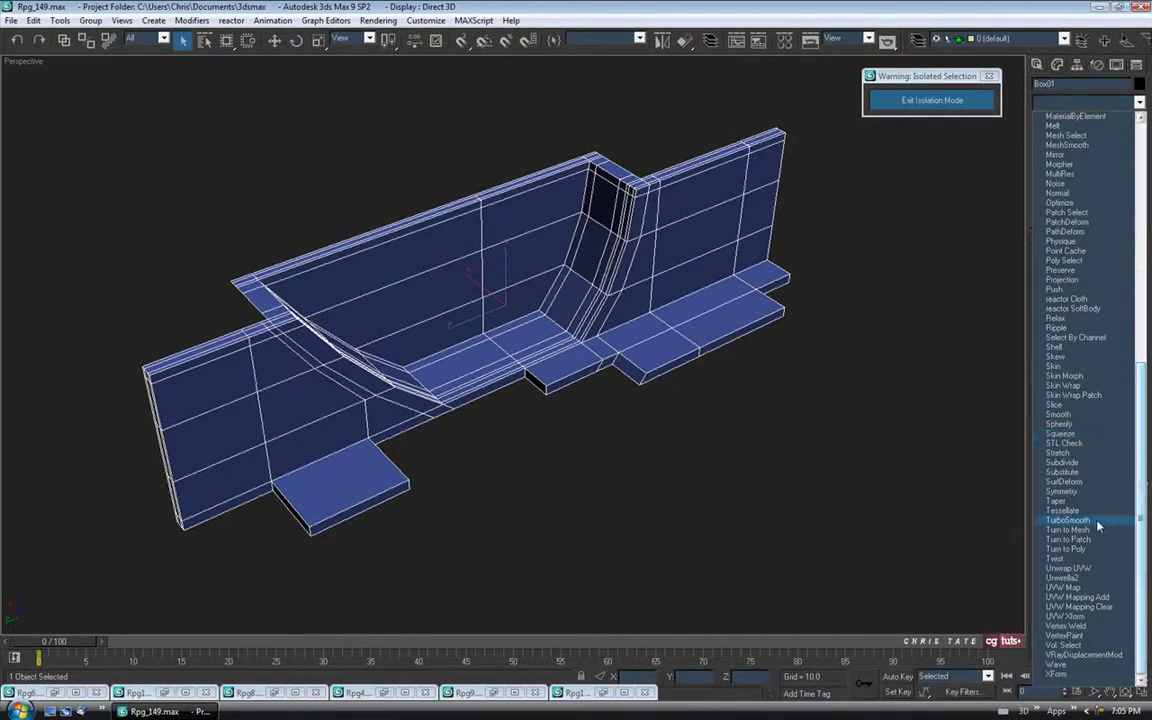
pyautogui.click(1098, 521)
pyautogui.click(1133, 262)
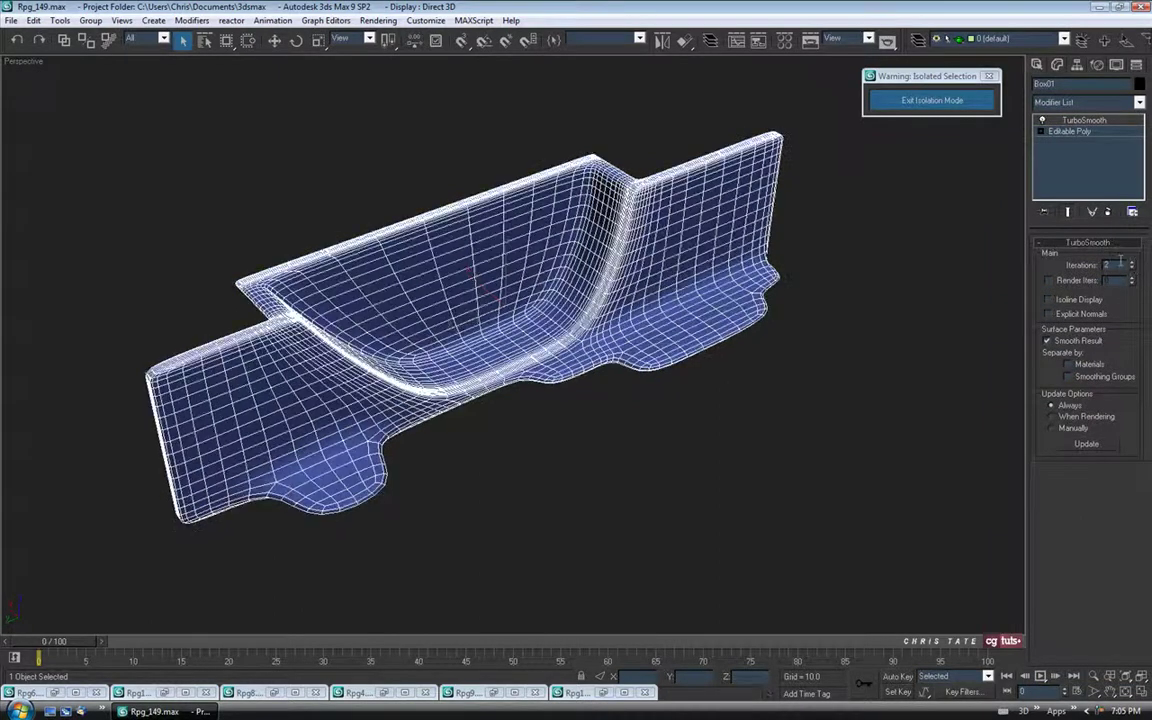
pyautogui.click(1050, 300)
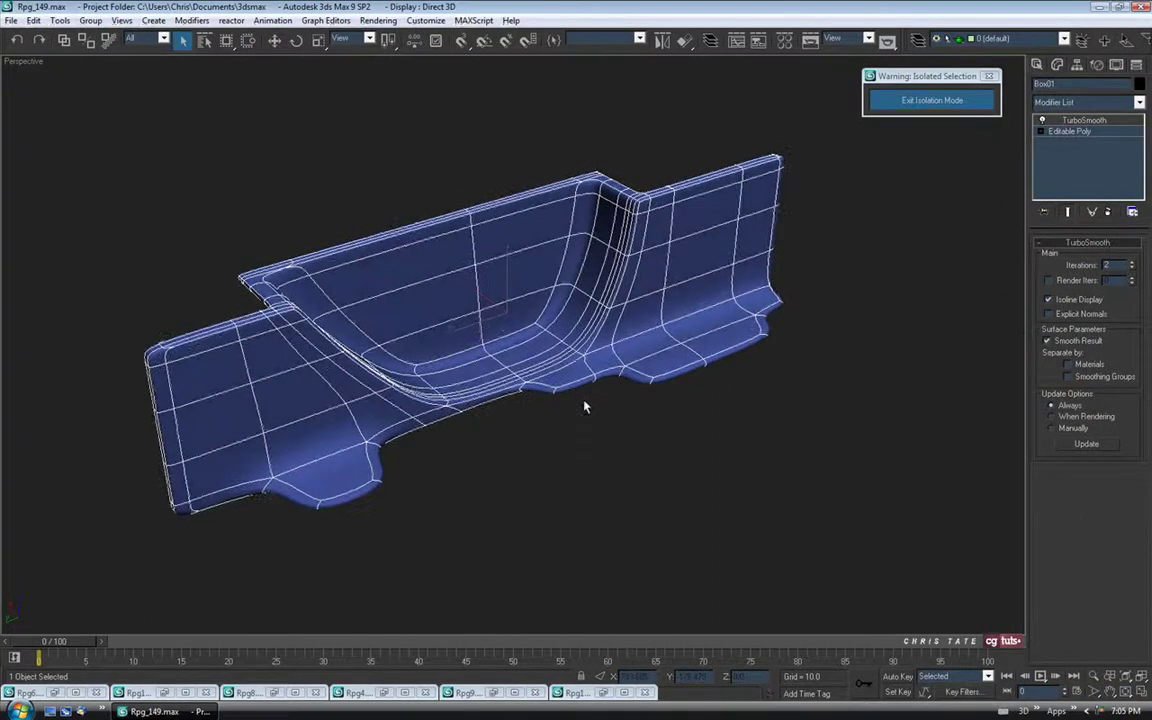
pyautogui.press('F4')
pyautogui.keyDown('alt'); pyautogui.moveTo(499, 388); pyautogui.dragTo(615, 440, button='middle'); pyautogui.keyUp('alt')
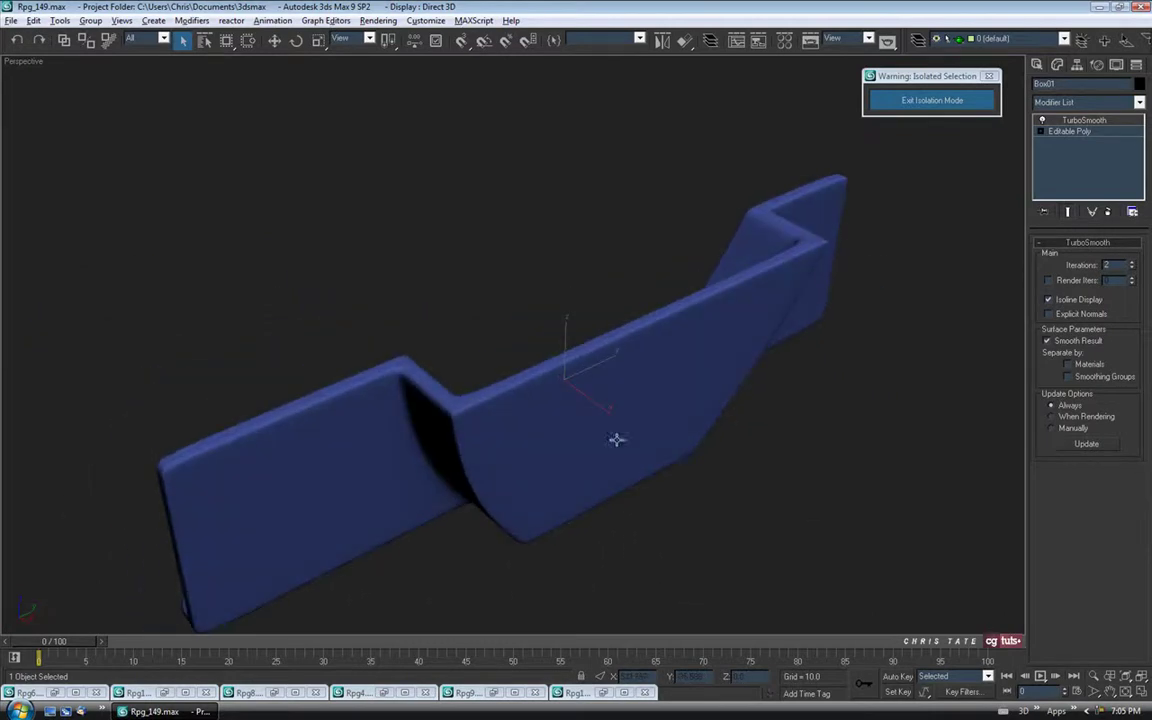
# Return to the Editable Poly's edges and connect the single mounting ledge's width ring near the wall with 1 segment and slide -85
pyautogui.click(1060, 133)
pyautogui.keyDown('alt'); pyautogui.moveTo(712, 403); pyautogui.dragTo(982, 259, button='middle'); pyautogui.keyUp('alt')
pyautogui.press('2')
pyautogui.scroll(3, 483, 442)
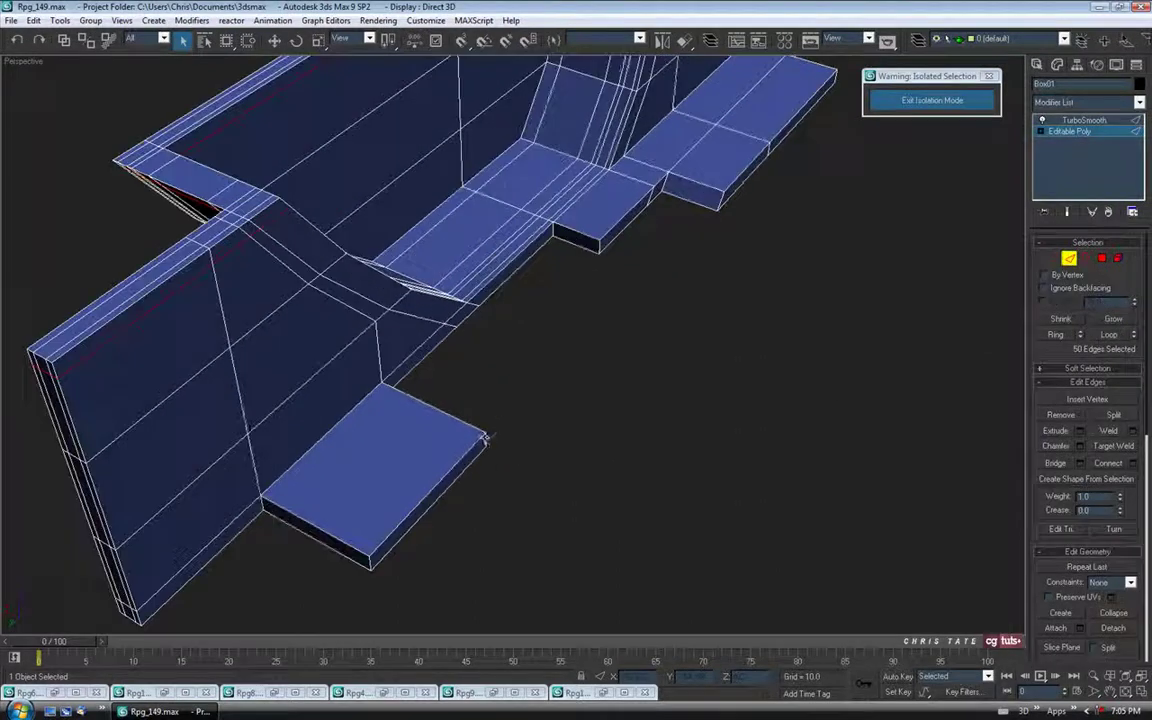
pyautogui.keyDown('alt'); pyautogui.moveTo(483, 442); pyautogui.dragTo(538, 395, button='middle'); pyautogui.keyUp('alt')
pyautogui.click(379, 480)
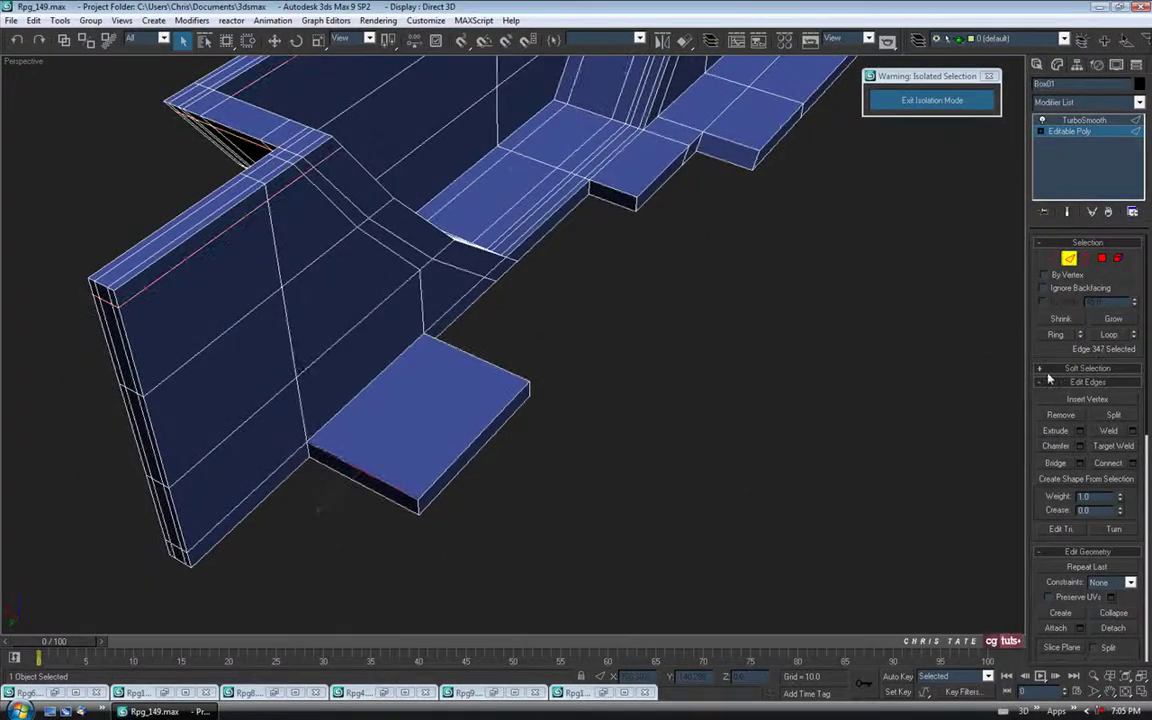
pyautogui.click(1055, 334)
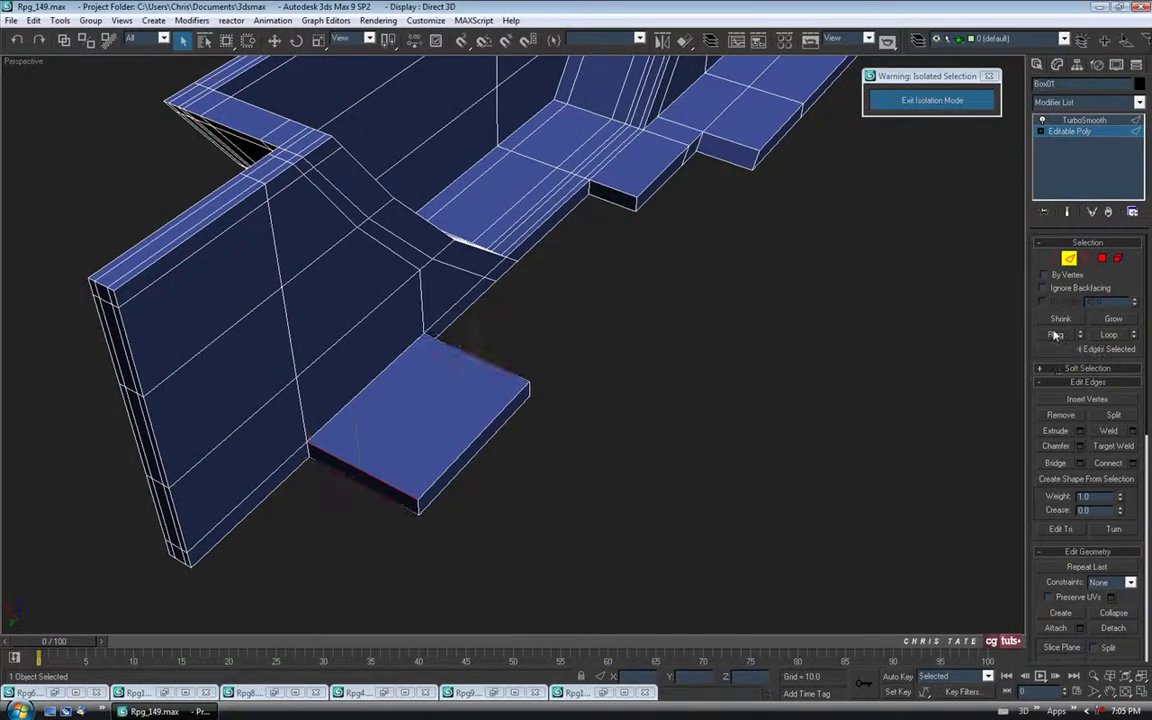
pyautogui.click(1134, 462)
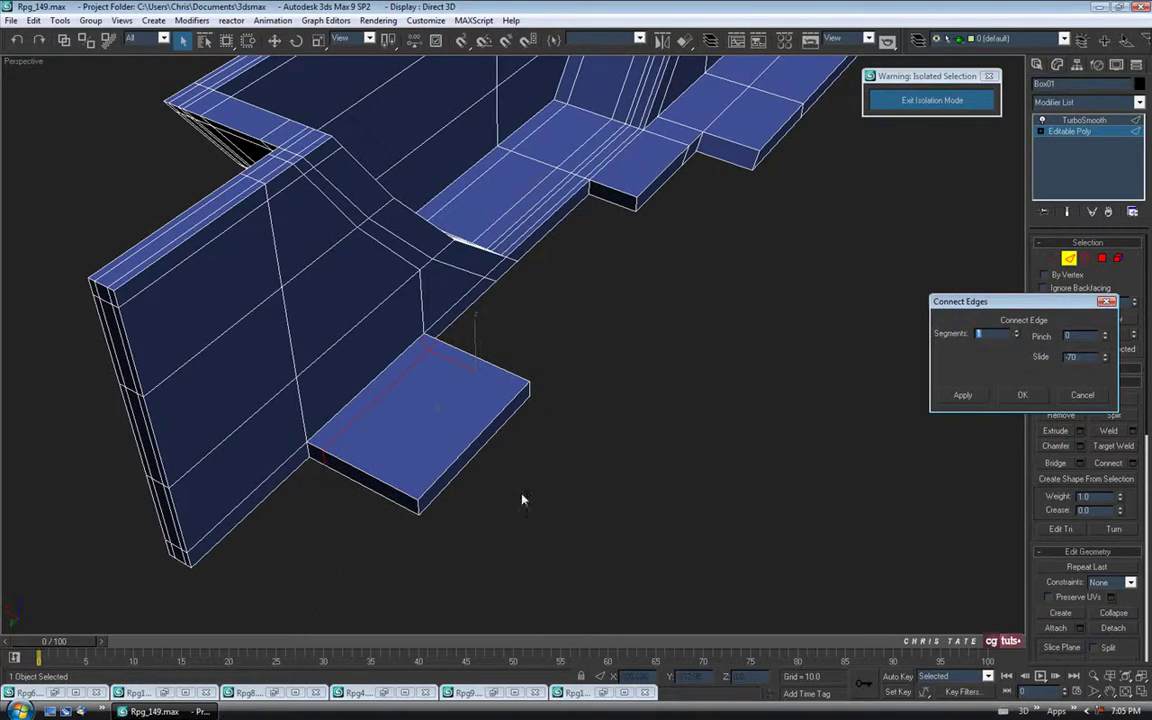
pyautogui.keyDown('alt'); pyautogui.moveTo(511, 449); pyautogui.dragTo(545, 465, button='middle'); pyautogui.keyUp('alt')
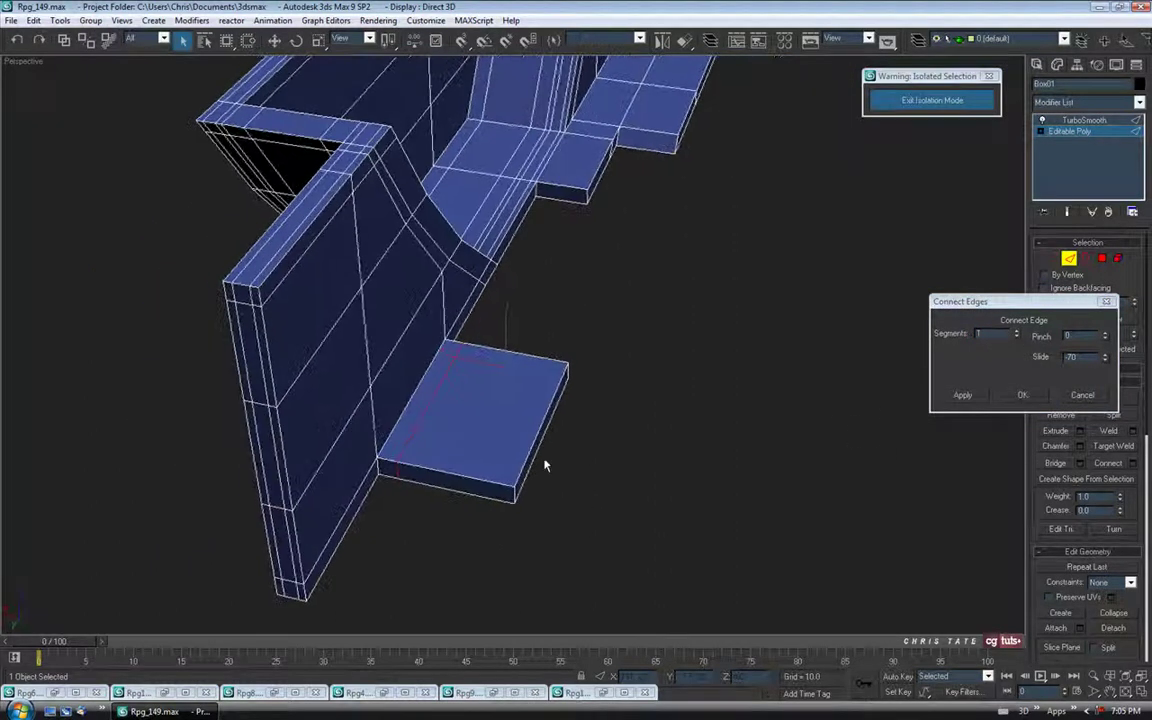
pyautogui.click(1107, 364)
pyautogui.rightClick(1107, 364)
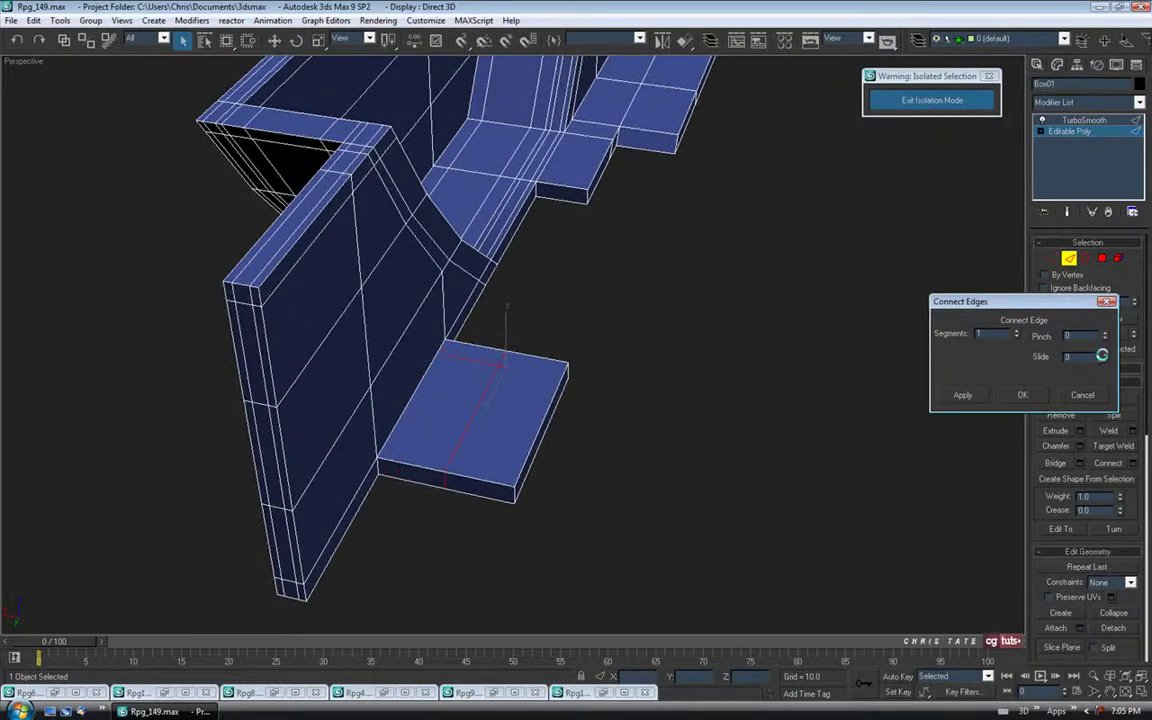
pyautogui.moveTo(1107, 364); pyautogui.dragTo(1104, 392)
pyautogui.moveTo(1101, 440); pyautogui.dragTo(1097, 472)
pyautogui.moveTo(1096, 478); pyautogui.dragTo(1096, 476)
pyautogui.click(1022, 395)
# Connect the ring of edges across the long narrow ledge beside the other end wall with 2 segments and a pinch of 55
pyautogui.keyDown('alt'); pyautogui.moveTo(545, 206); pyautogui.dragTo(535, 340, button='middle'); pyautogui.keyUp('alt')
pyautogui.click(1055, 334)
pyautogui.click(1133, 462)
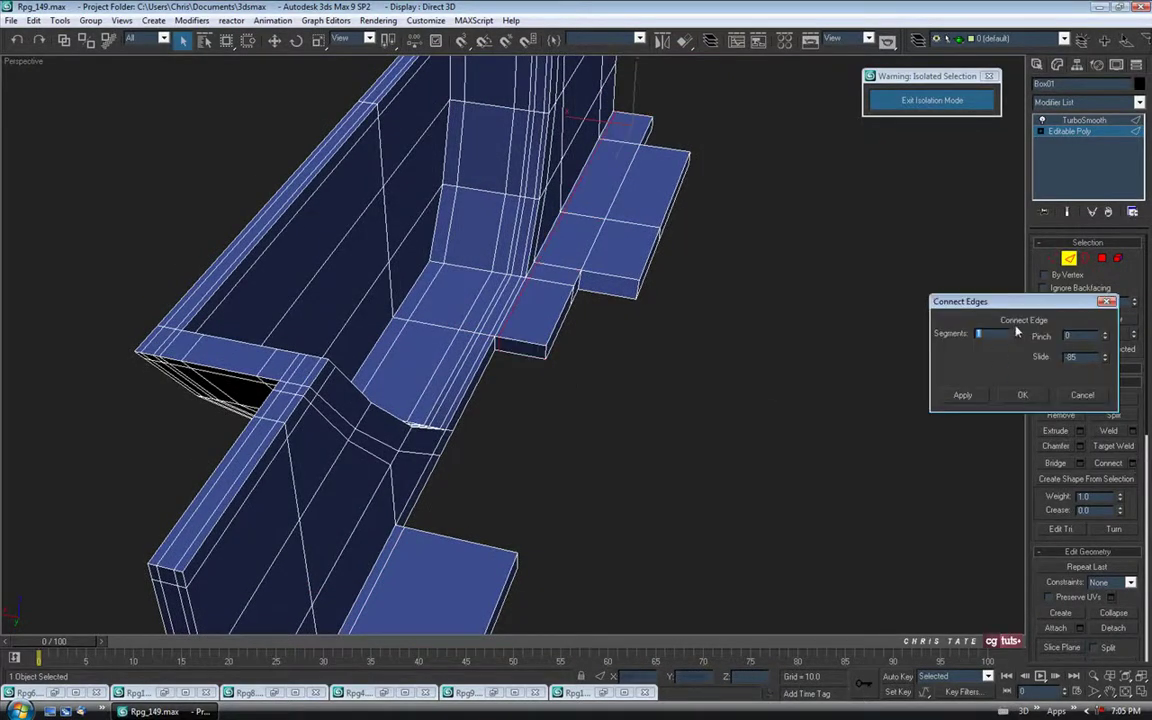
pyautogui.write('2')
pyautogui.click(1023, 400)
# Connect the ring of edges across the width of the wider outer ledge with 1 segment, pinch 0 and slide -65
pyautogui.moveTo(683, 350); pyautogui.dragTo(589, 416, button='middle')
pyautogui.scroll(3, 580, 408)
pyautogui.click(540, 346)
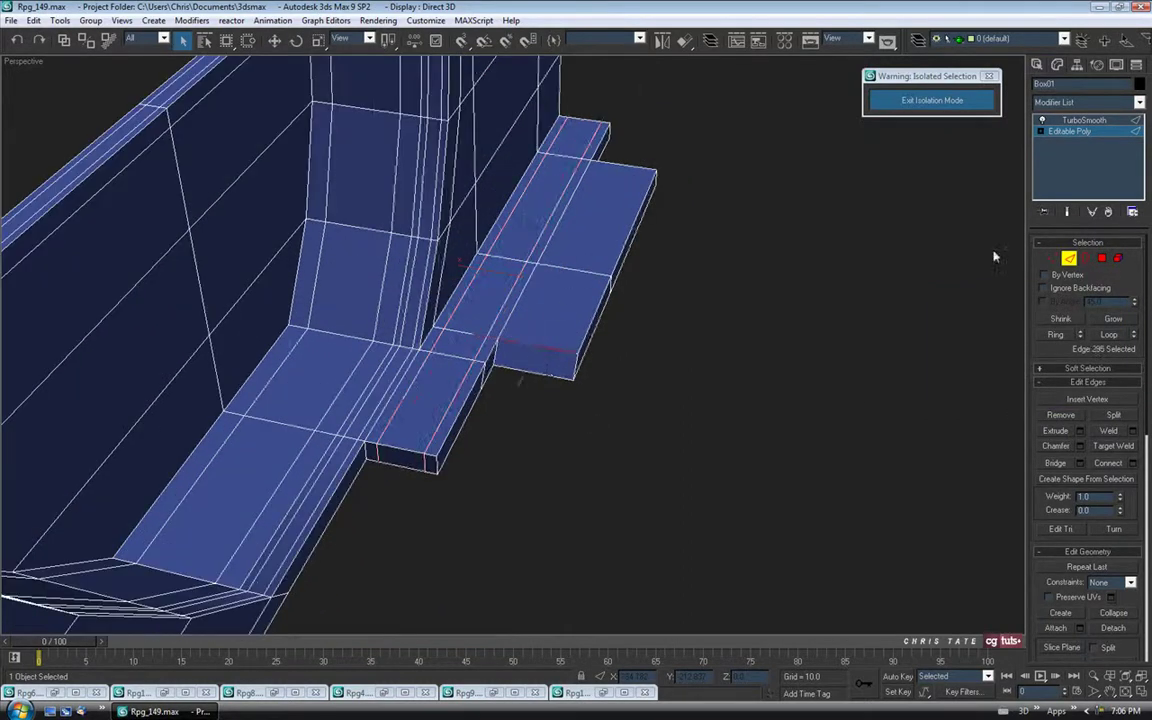
pyautogui.click(1055, 335)
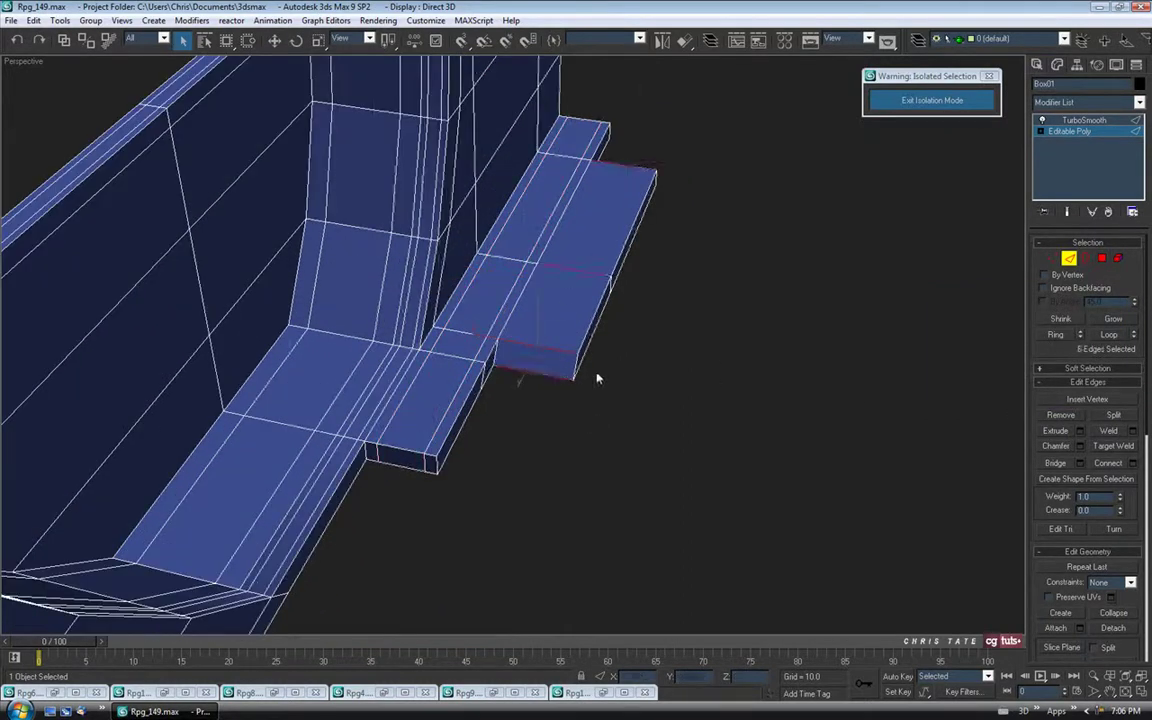
pyautogui.click(1134, 464)
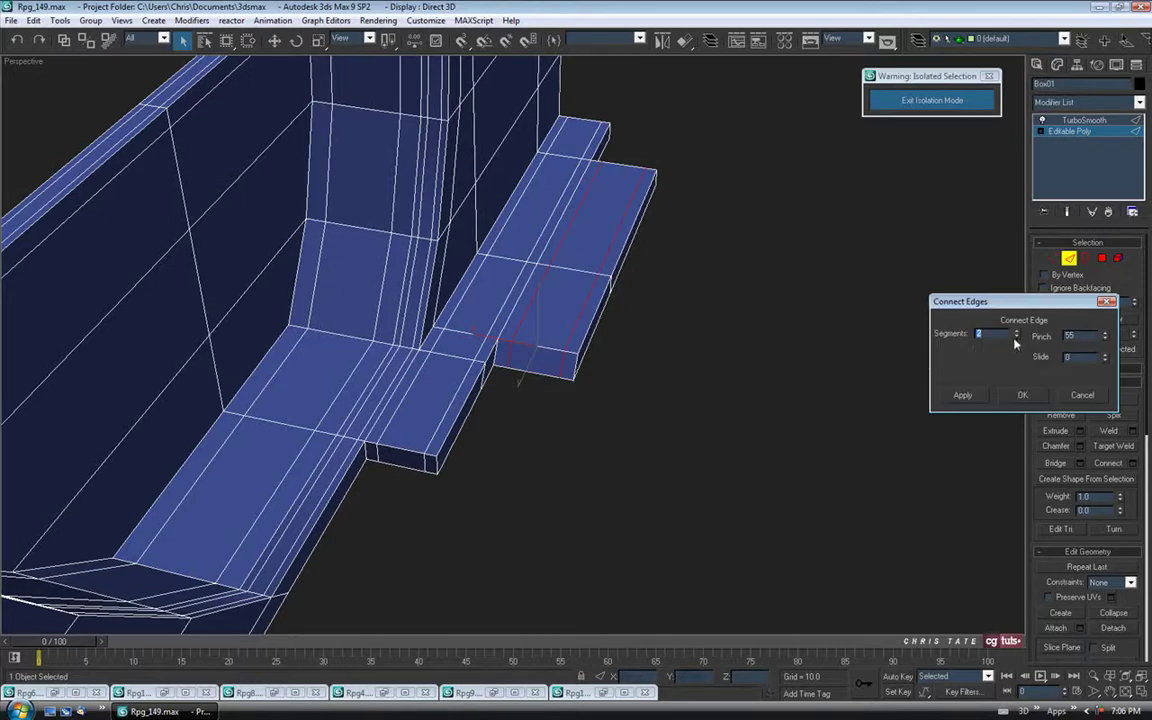
pyautogui.rightClick(1104, 337)
pyautogui.moveTo(723, 338)
pyautogui.keyDown('alt'); pyautogui.mouseDown(button='middle')
pyautogui.moveTo(733, 330)
pyautogui.moveTo(713, 330)
pyautogui.mouseUp(button='middle'); pyautogui.keyUp('alt')
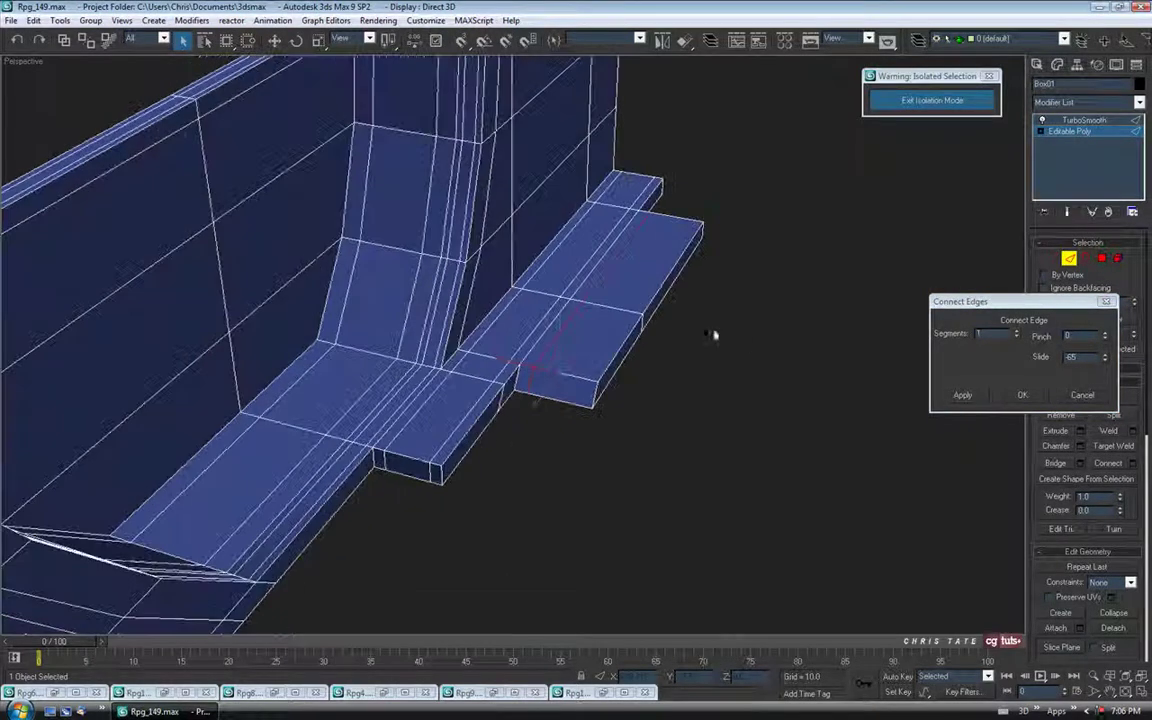
pyautogui.click(1021, 397)
pyautogui.moveTo(436, 397); pyautogui.dragTo(325, 379, button='middle')
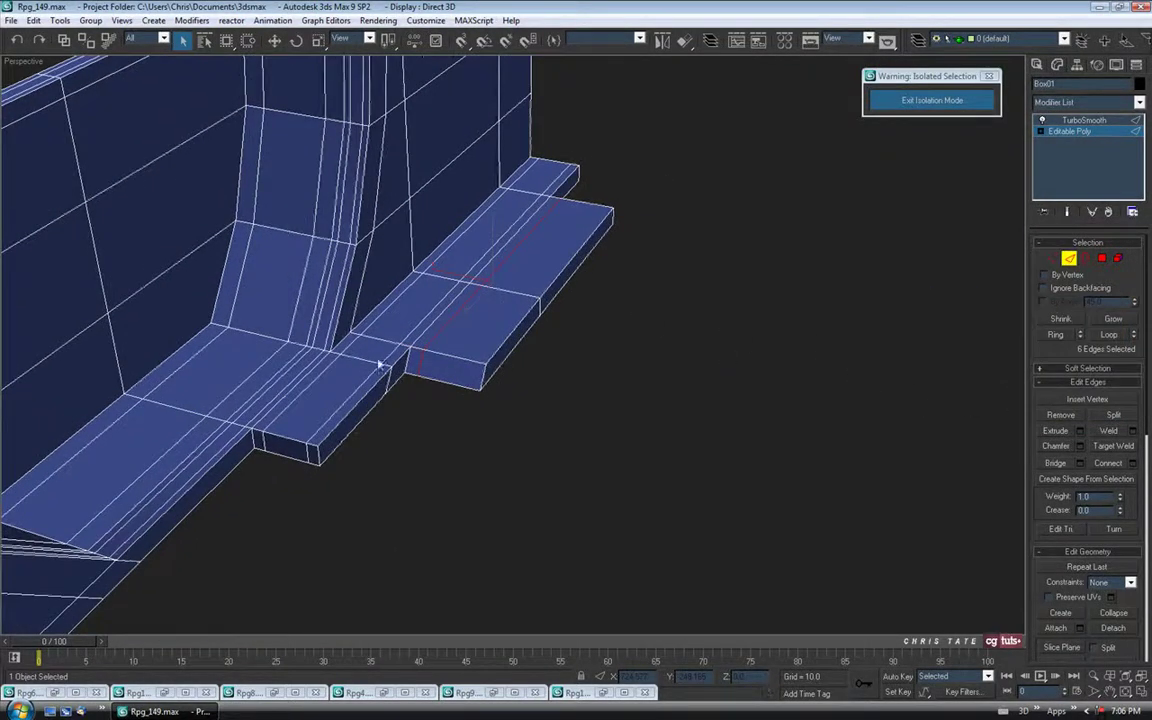
# Connect the ring of lengthwise edges at the end wall's outer end with 2 segments, pinch 70 and slide 0
pyautogui.keyDown('alt'); pyautogui.moveTo(656, 321); pyautogui.dragTo(667, 382, button='middle'); pyautogui.keyUp('alt')
pyautogui.keyDown('alt'); pyautogui.moveTo(853, 407); pyautogui.dragTo(675, 351, button='middle'); pyautogui.keyUp('alt')
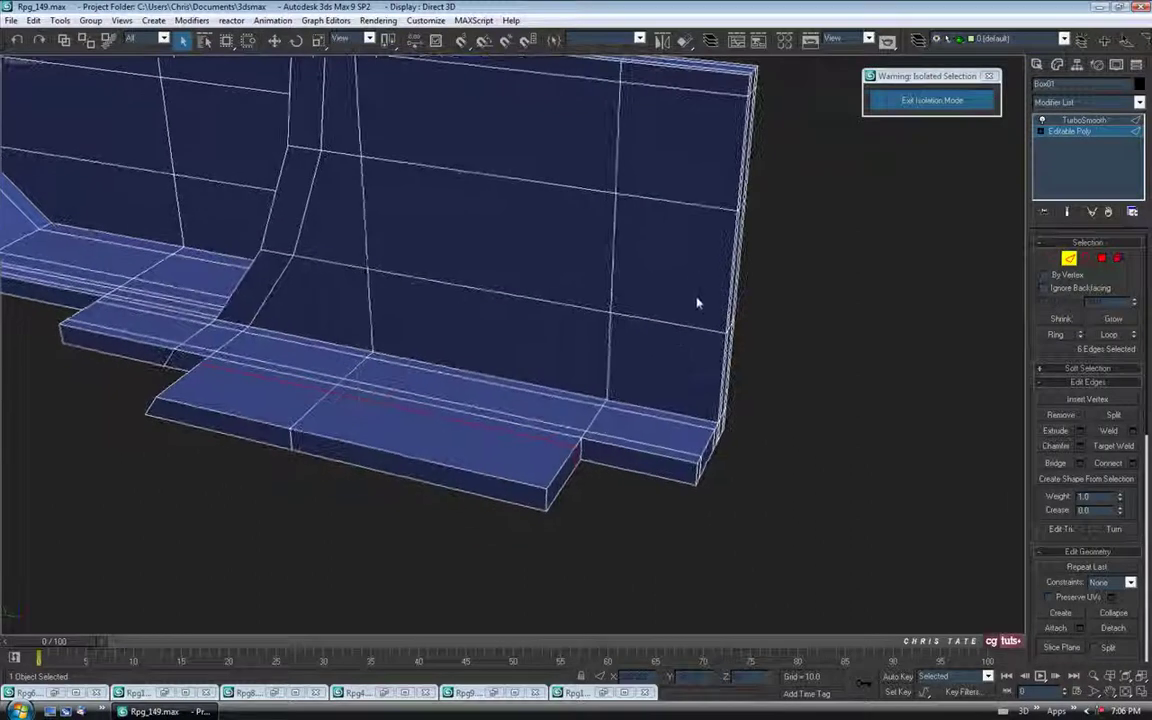
pyautogui.click(684, 328)
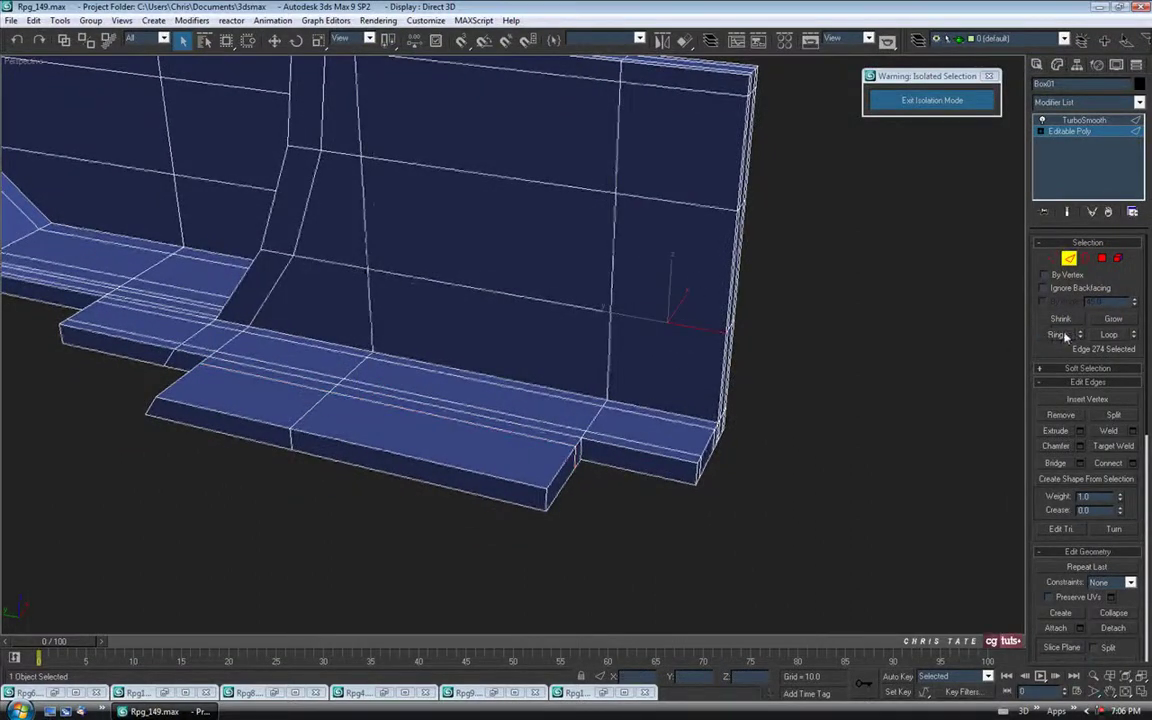
pyautogui.click(1055, 334)
pyautogui.click(1134, 464)
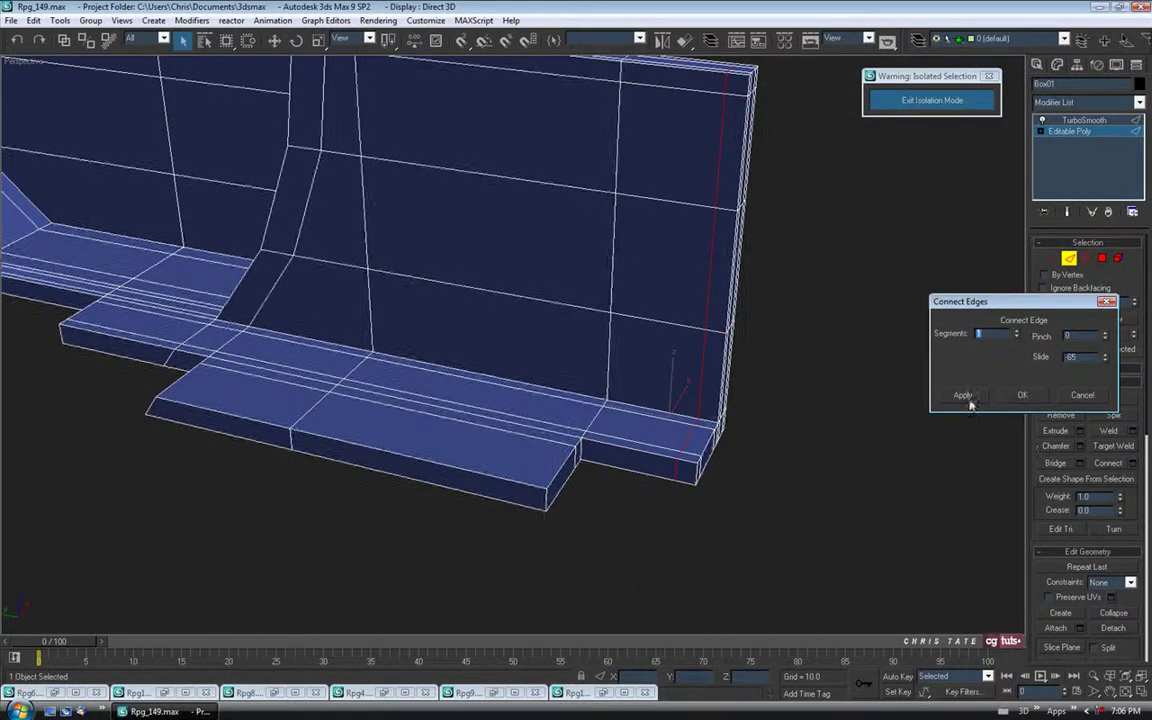
pyautogui.click(1015, 334)
pyautogui.rightClick(1105, 358)
pyautogui.click(1021, 396)
# Connect the ring of lengthwise edges through the outer ledge's longer section with 1 segment, pinch 0 and slide 90
pyautogui.keyDown('alt'); pyautogui.moveTo(771, 481); pyautogui.dragTo(625, 512, button='middle'); pyautogui.keyUp('alt')
pyautogui.click(556, 507)
pyautogui.click(1058, 336)
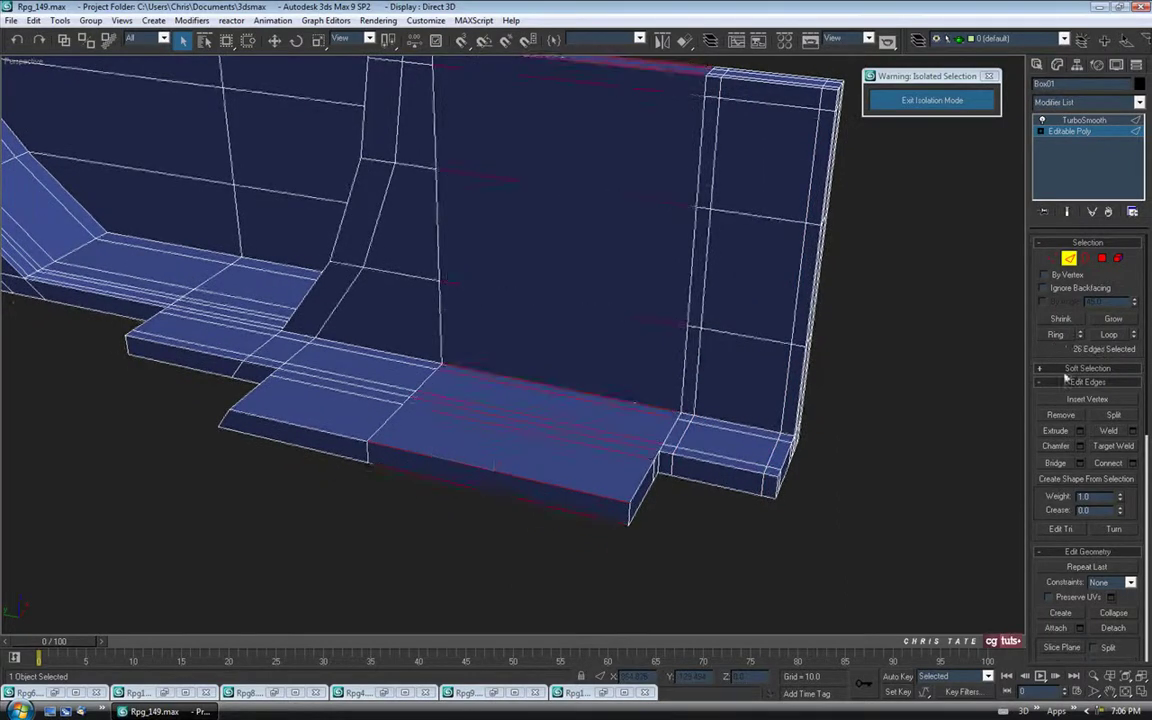
pyautogui.click(1133, 463)
pyautogui.keyDown('alt'); pyautogui.moveTo(753, 442); pyautogui.dragTo(699, 445, button='middle'); pyautogui.keyUp('alt')
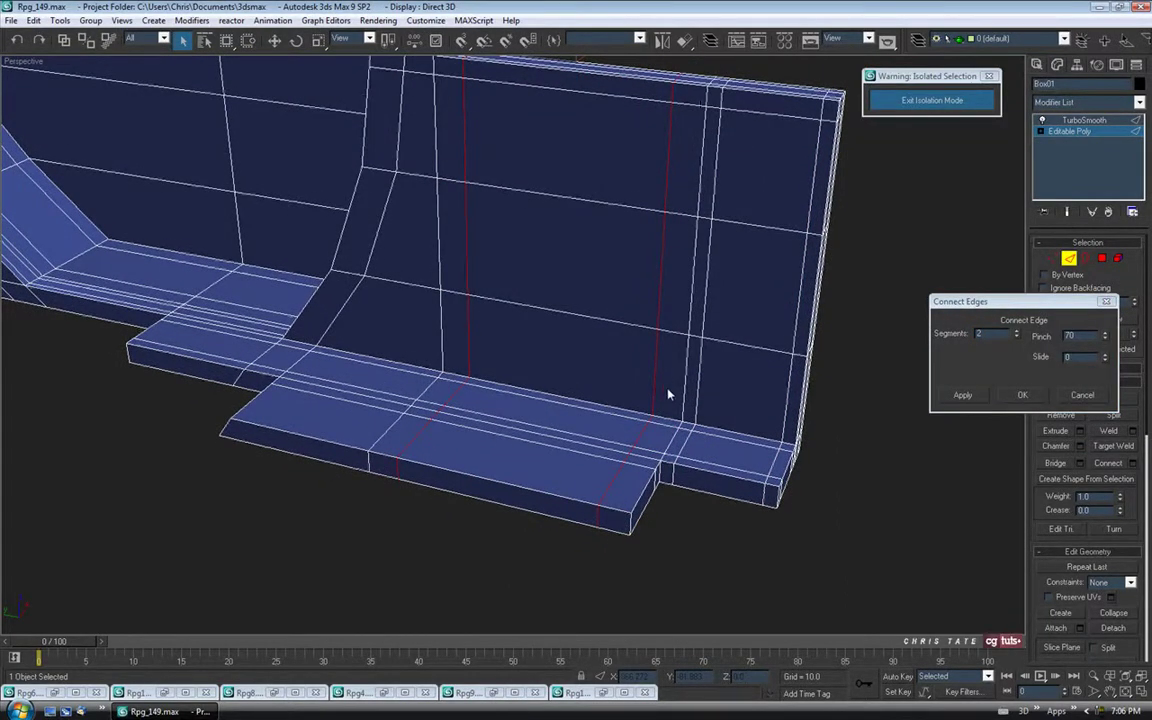
pyautogui.click(1017, 337)
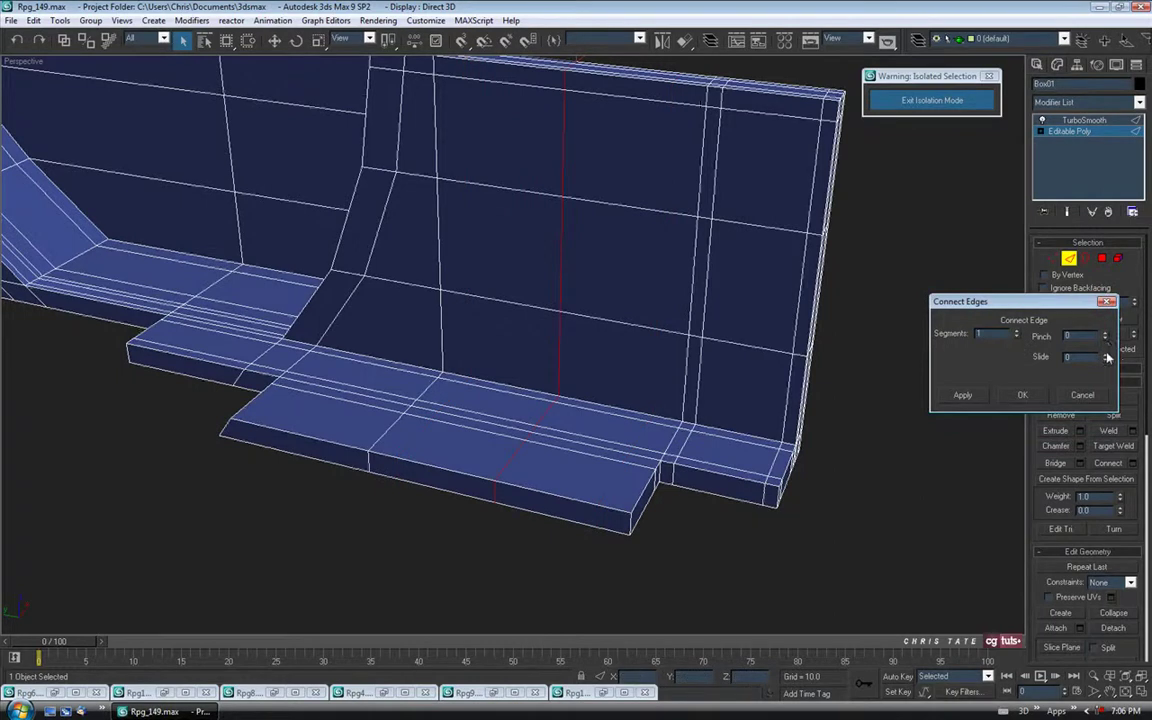
pyautogui.moveTo(1105, 363); pyautogui.dragTo(1102, 261)
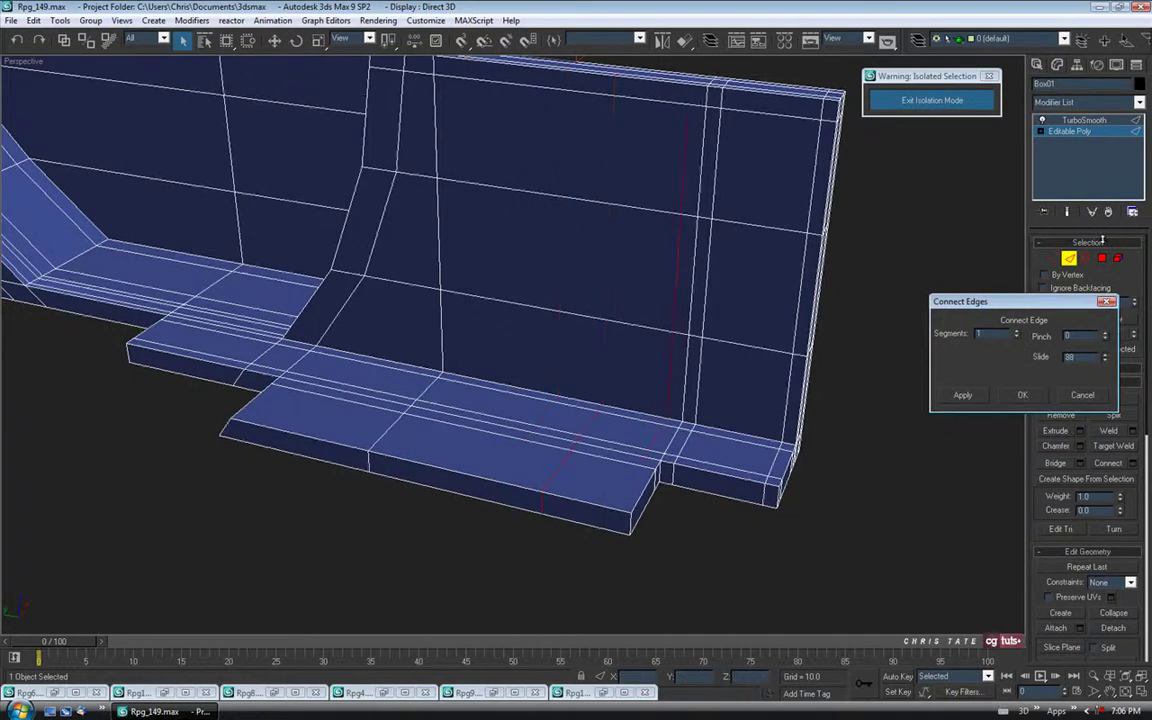
pyautogui.moveTo(1101, 237); pyautogui.dragTo(1101, 235)
pyautogui.keyDown('alt'); pyautogui.moveTo(622, 462); pyautogui.dragTo(677, 488, button='middle'); pyautogui.keyUp('alt')
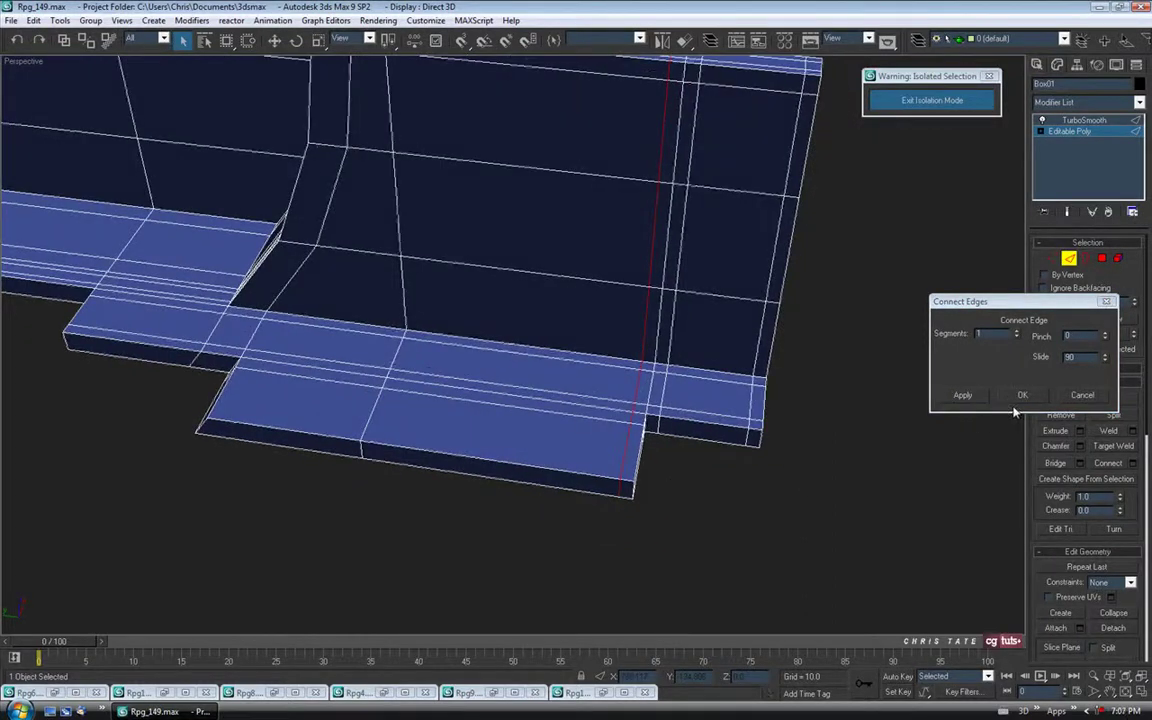
pyautogui.click(1022, 395)
# Connect the ring of lengthwise edges through the outer ledge's shorter section beside the curved cut with 1 segment and slide -41
pyautogui.keyDown('alt'); pyautogui.moveTo(352, 401); pyautogui.dragTo(507, 496, button='middle'); pyautogui.keyUp('alt')
pyautogui.click(507, 483)
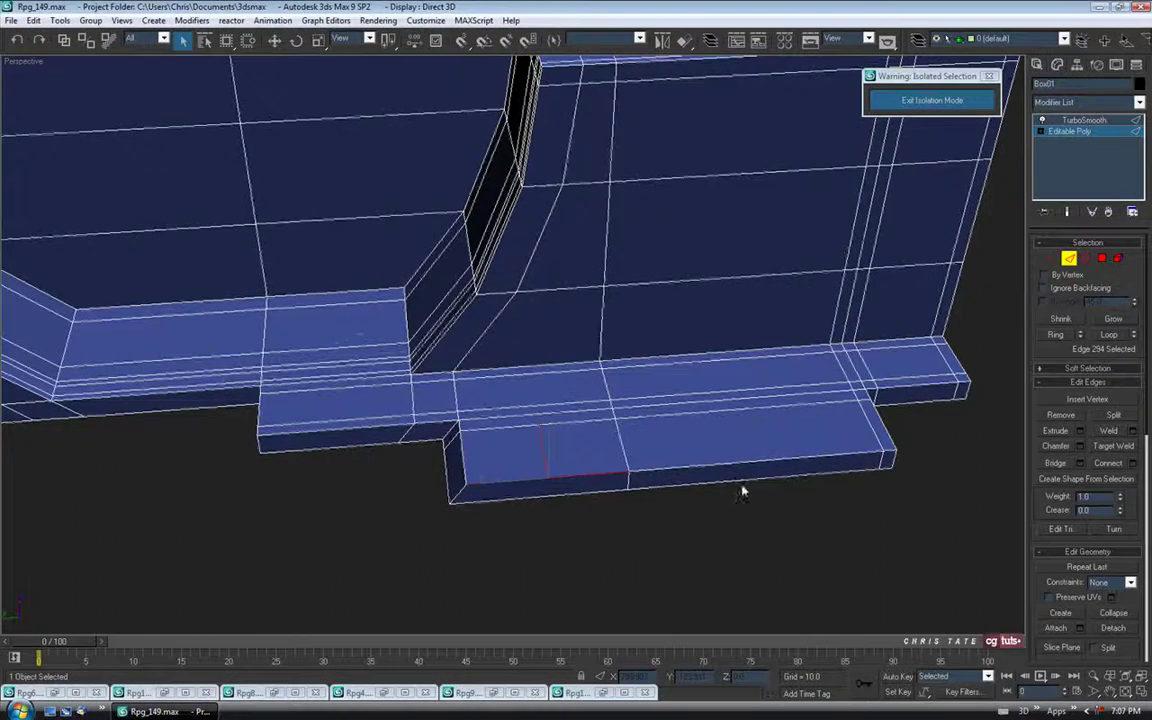
pyautogui.click(1055, 334)
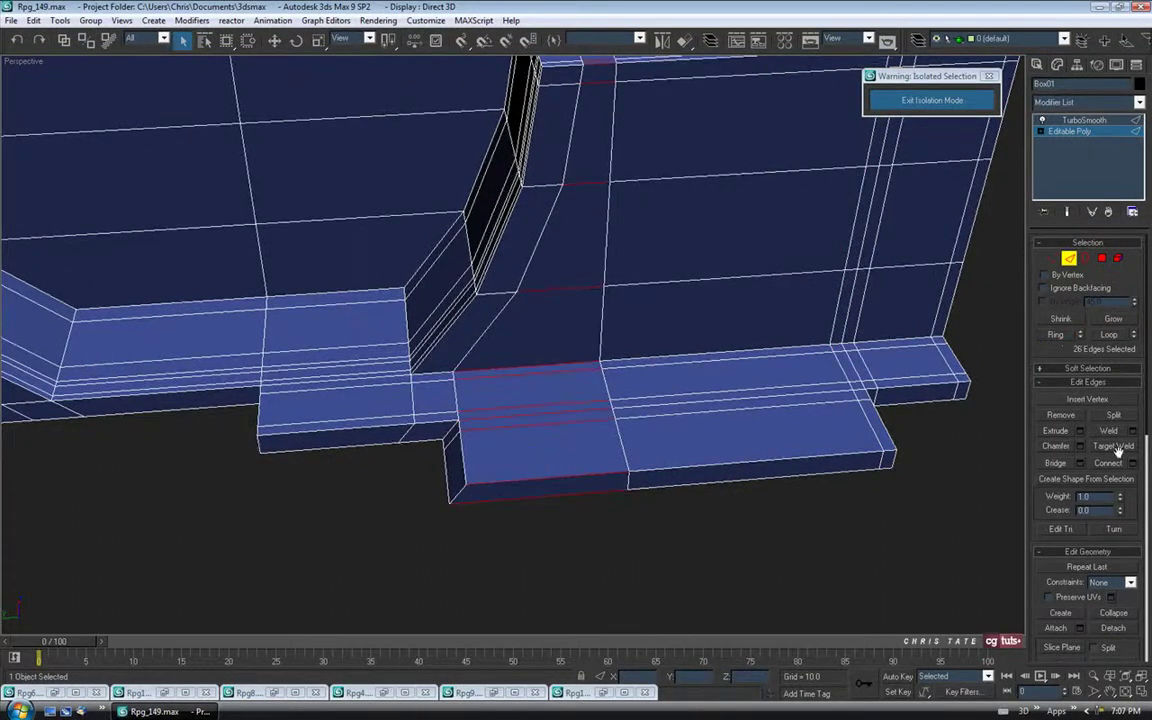
pyautogui.click(1134, 464)
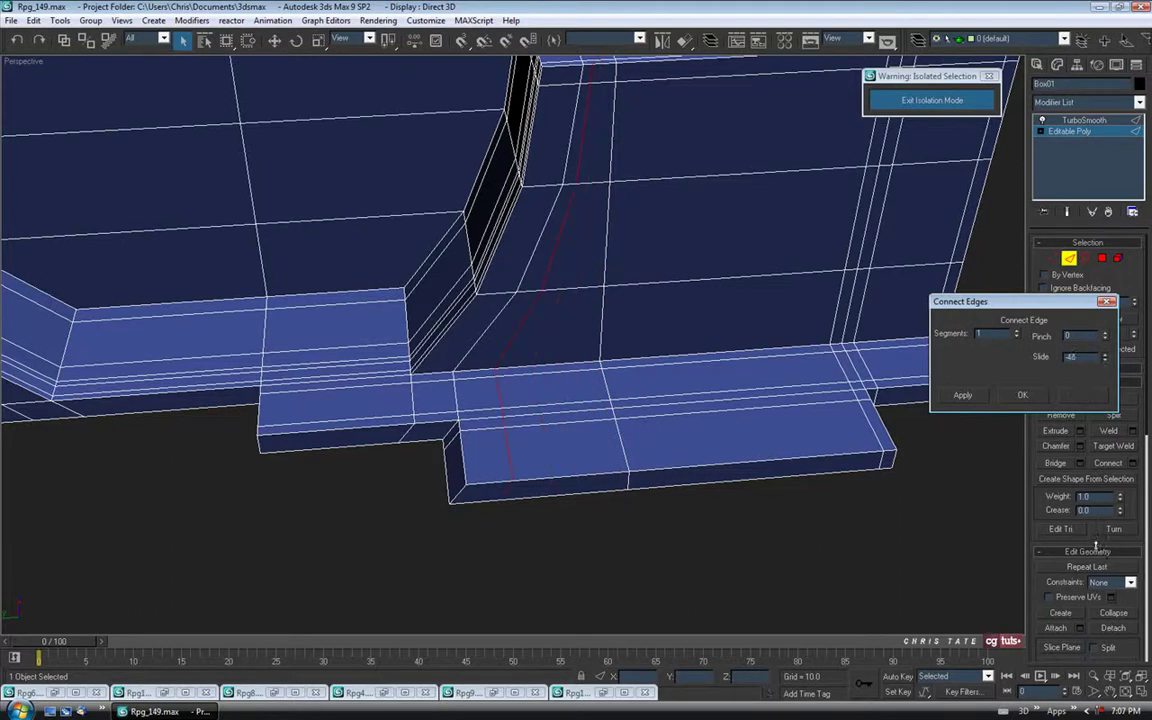
pyautogui.moveTo(615, 266); pyautogui.dragTo(602, 291, button='middle')
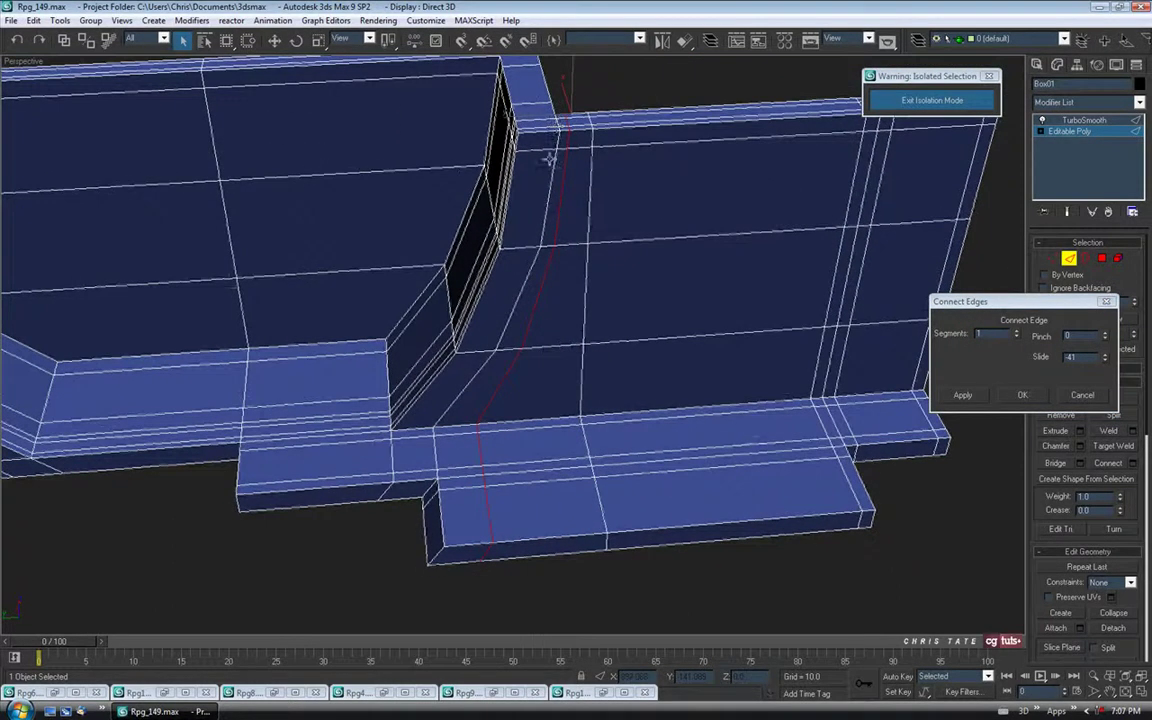
pyautogui.click(1022, 396)
# In the Left view, move the new loop's upper vertices horizontally away from the neighbouring curved loop to align it with the curve
pyautogui.keyDown('alt'); pyautogui.moveTo(581, 458); pyautogui.dragTo(530, 386, button='middle'); pyautogui.keyUp('alt')
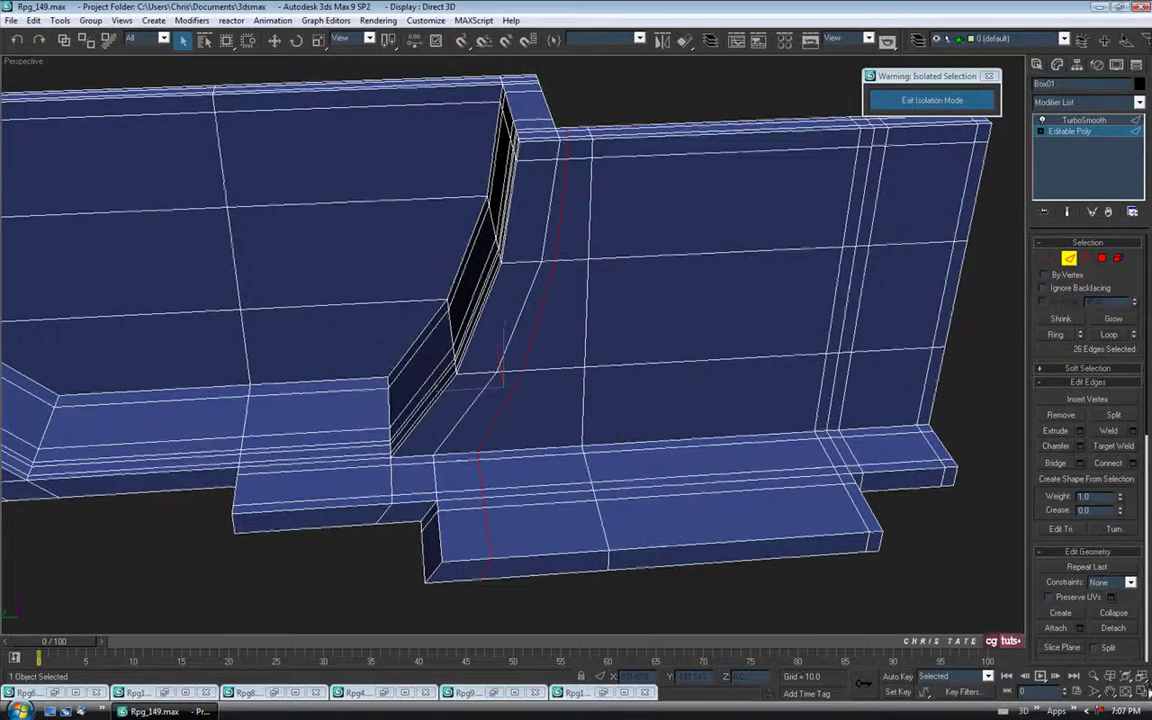
pyautogui.click(1141, 692)
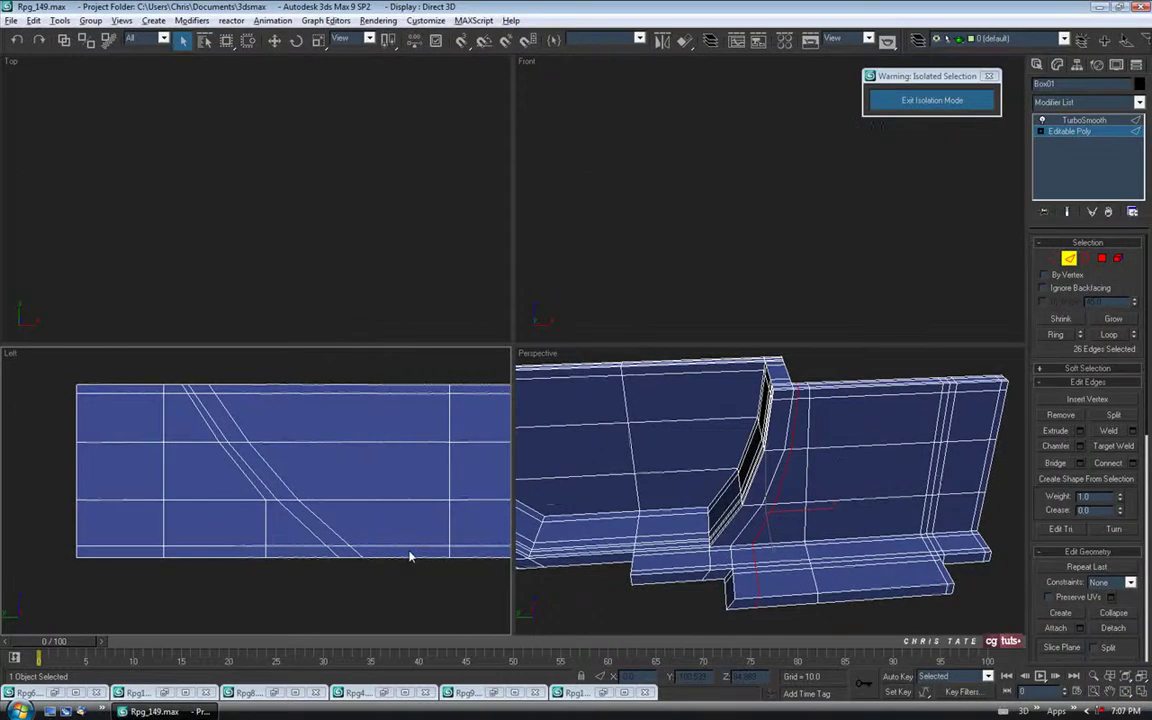
pyautogui.hotkey('alt', 'w')
pyautogui.moveTo(612, 458); pyautogui.dragTo(327, 465, button='middle')
pyautogui.moveTo(736, 460); pyautogui.dragTo(481, 455, button='middle')
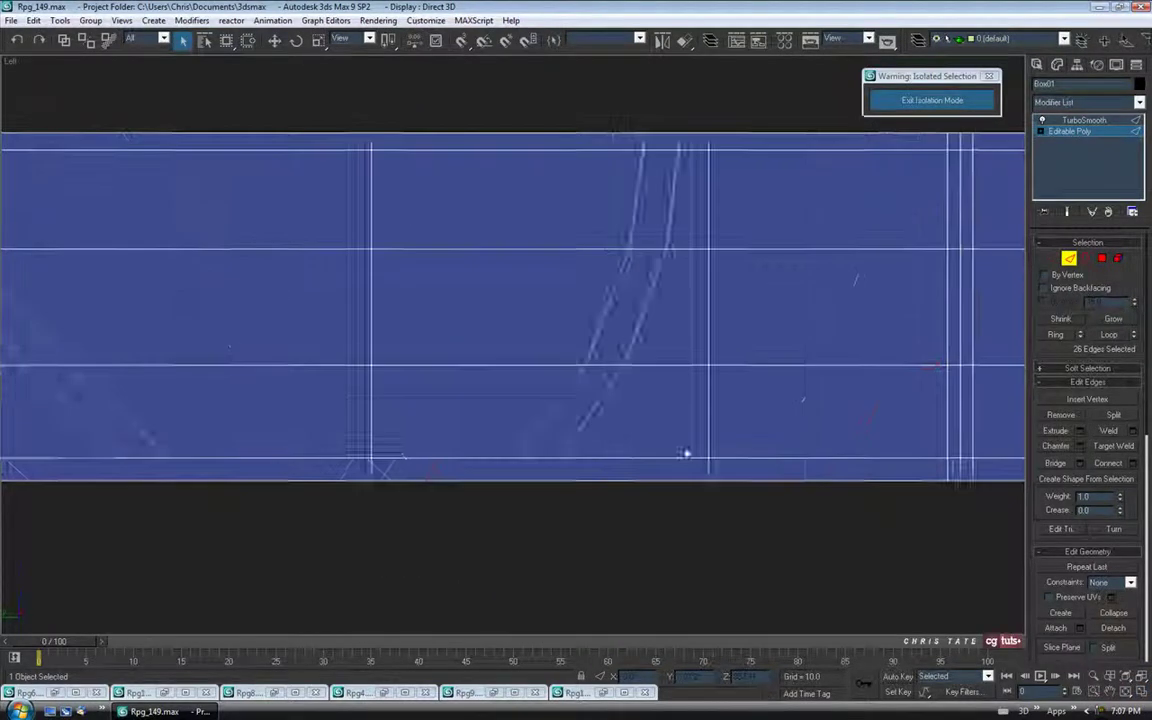
pyautogui.moveTo(666, 457); pyautogui.dragTo(510, 487, button='middle')
pyautogui.click(1052, 259)
pyautogui.moveTo(553, 224); pyautogui.dragTo(560, 257, button='middle')
pyautogui.scroll(2, 572, 274)
pyautogui.moveTo(717, 243); pyautogui.dragTo(651, 198, button='middle')
pyautogui.scroll(2, 672, 299)
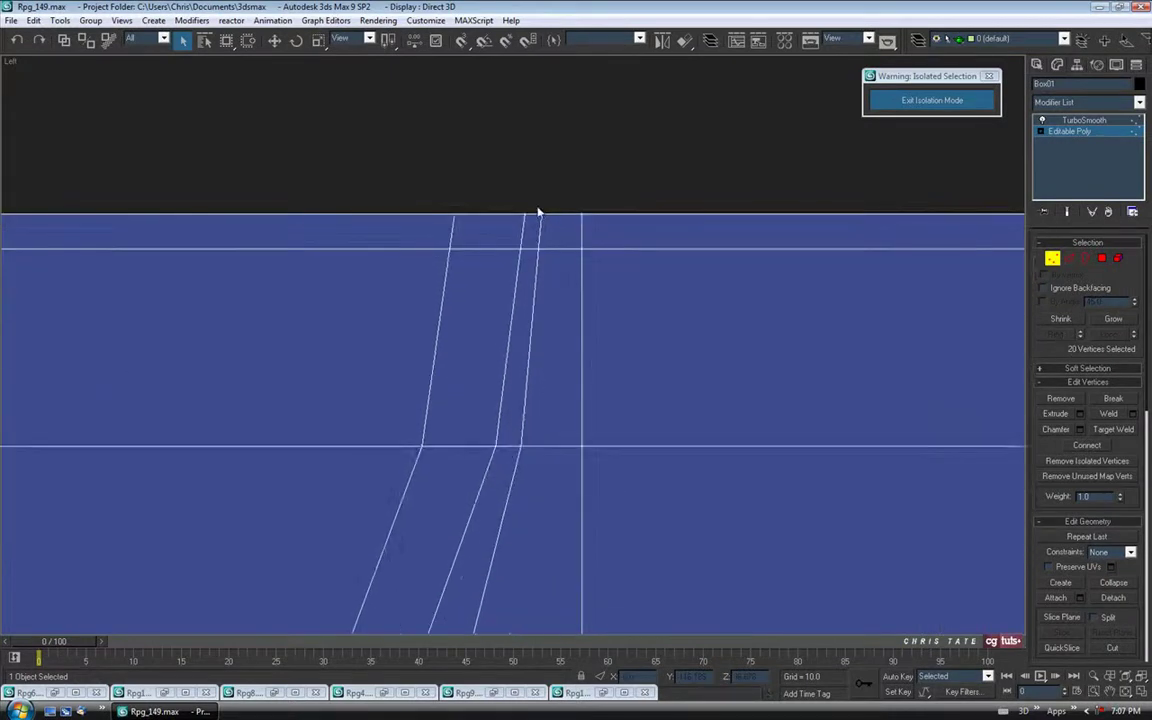
pyautogui.click(274, 40)
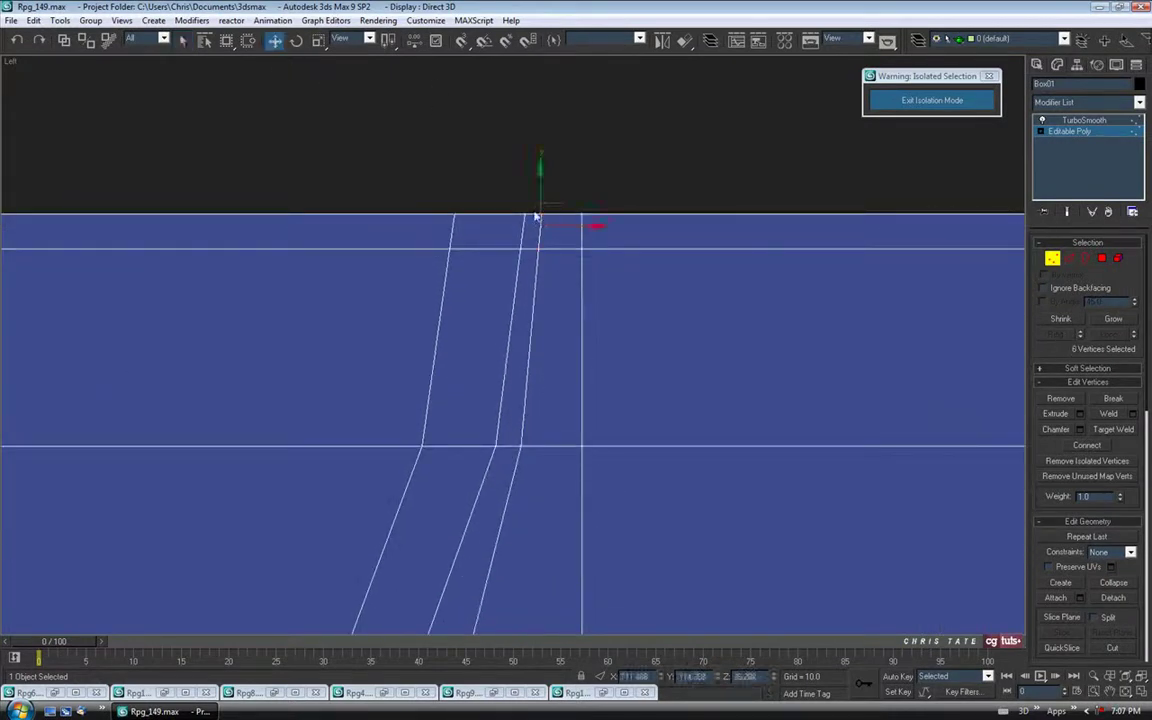
pyautogui.moveTo(591, 224); pyautogui.dragTo(588, 227)
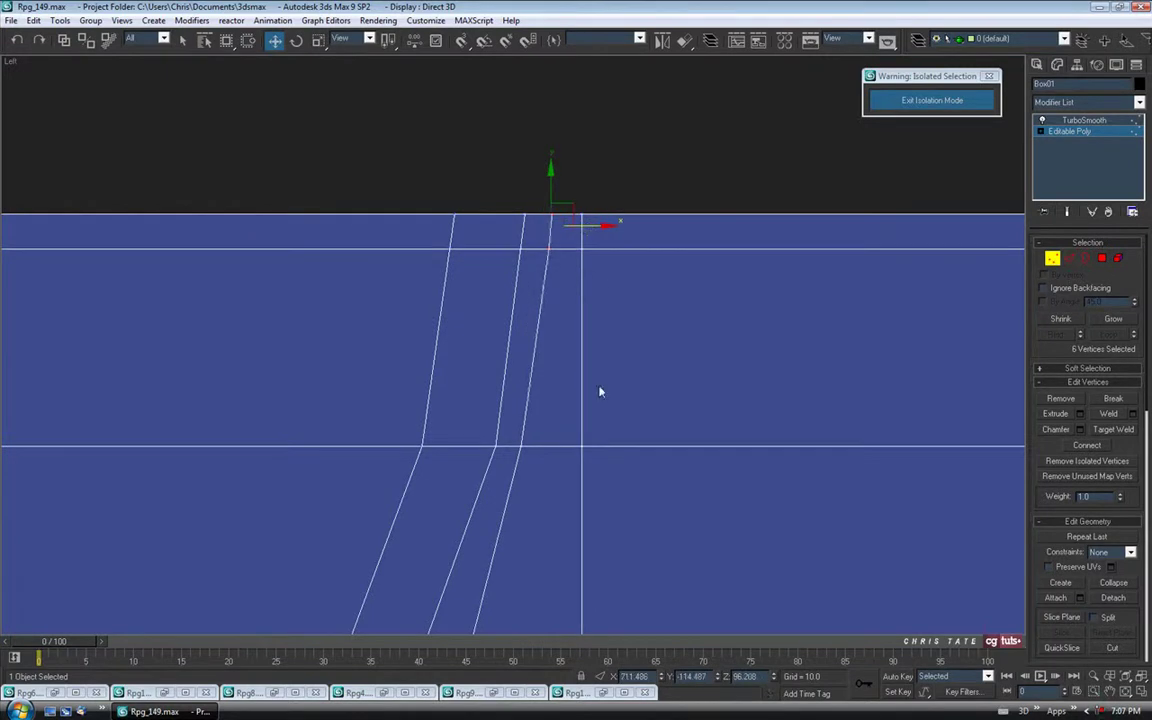
# Move the loop's vertices at the two middle rows and the bottom horizontally so it runs parallel to the curved cut
pyautogui.moveTo(600, 391); pyautogui.dragTo(612, 303, button='middle')
pyautogui.click(520, 353)
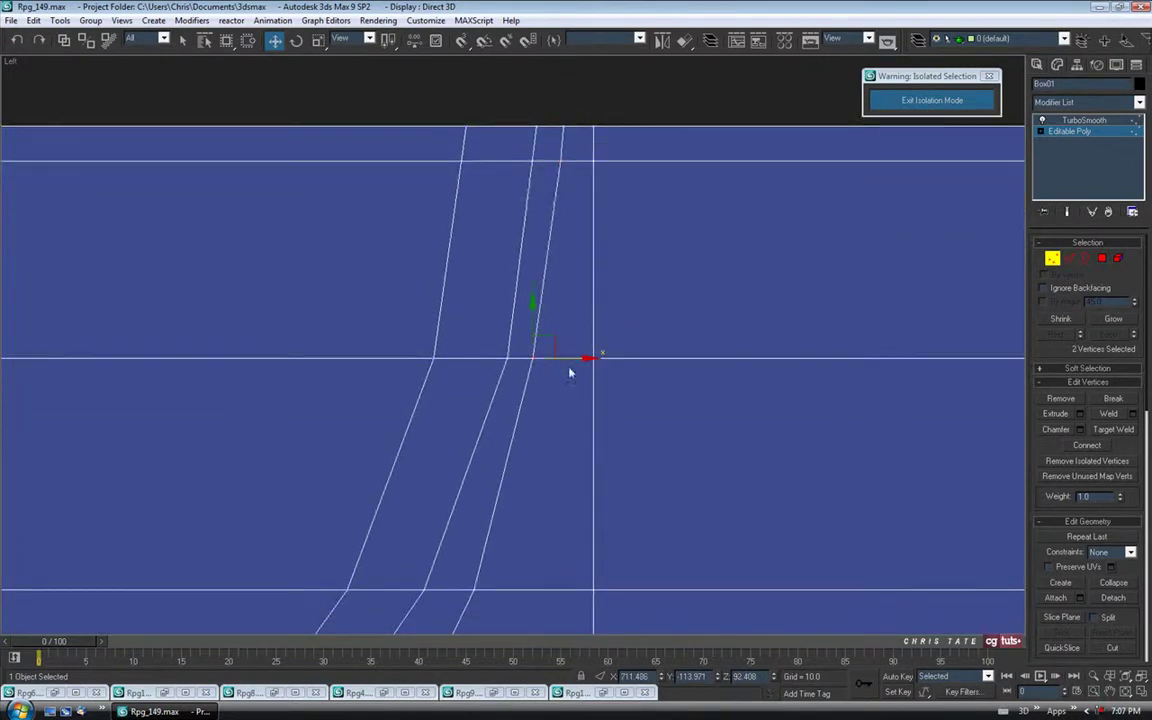
pyautogui.moveTo(583, 431); pyautogui.dragTo(607, 334, button='middle')
pyautogui.scroll(-2, 604, 329)
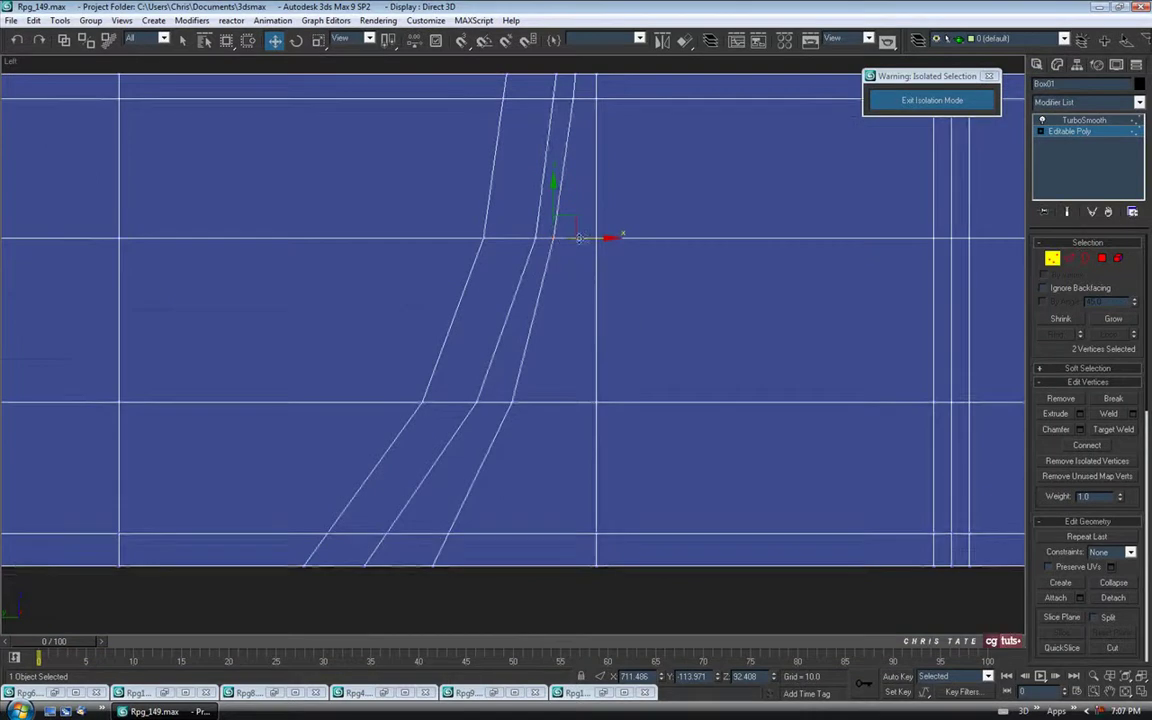
pyautogui.moveTo(596, 239); pyautogui.dragTo(598, 238)
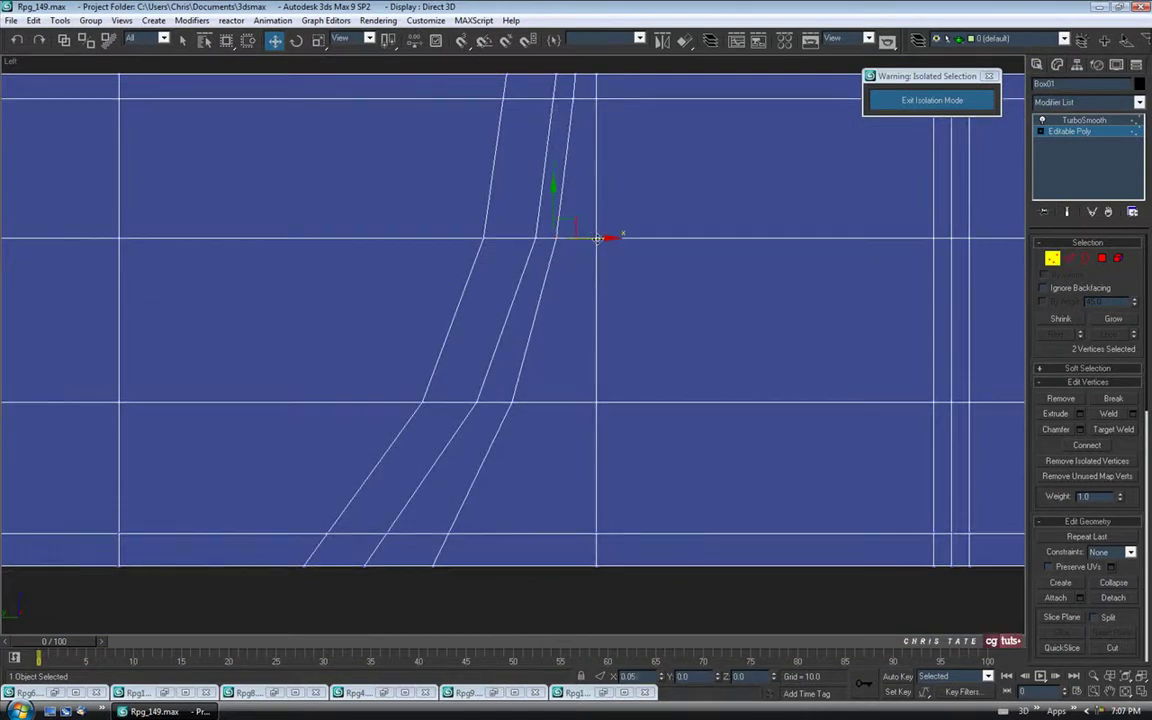
pyautogui.click(513, 402)
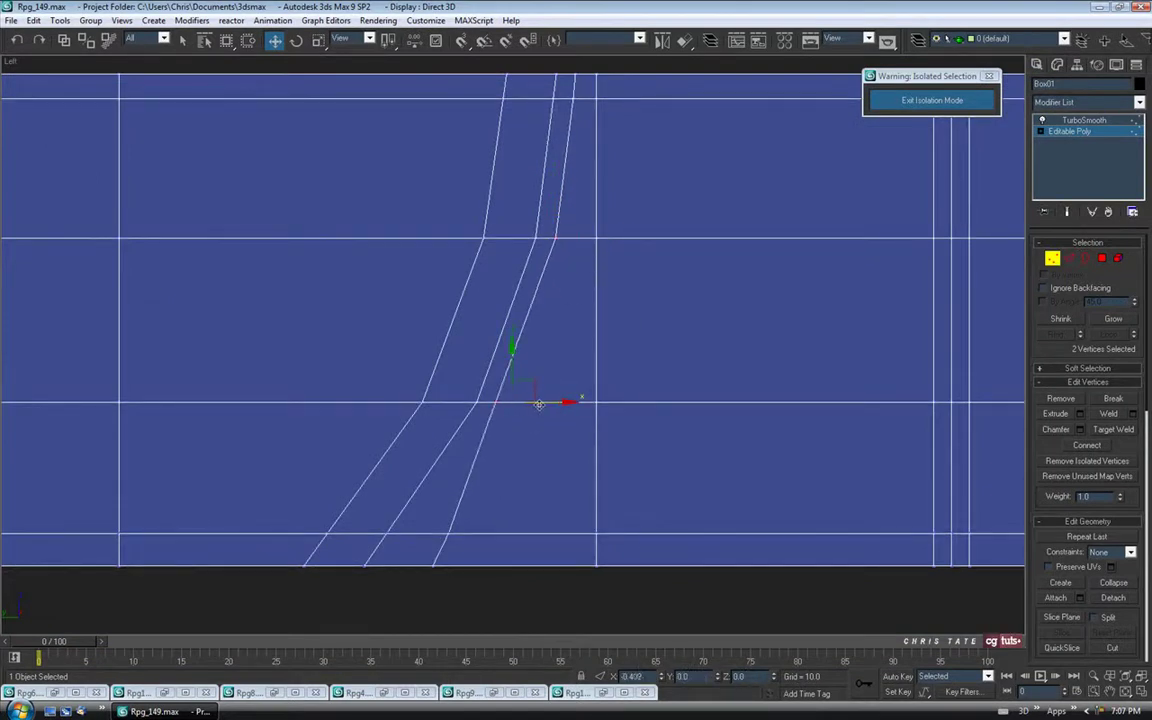
pyautogui.moveTo(540, 404); pyautogui.dragTo(539, 402)
pyautogui.moveTo(517, 482); pyautogui.dragTo(545, 354, button='middle')
pyautogui.moveTo(475, 457); pyautogui.dragTo(444, 440)
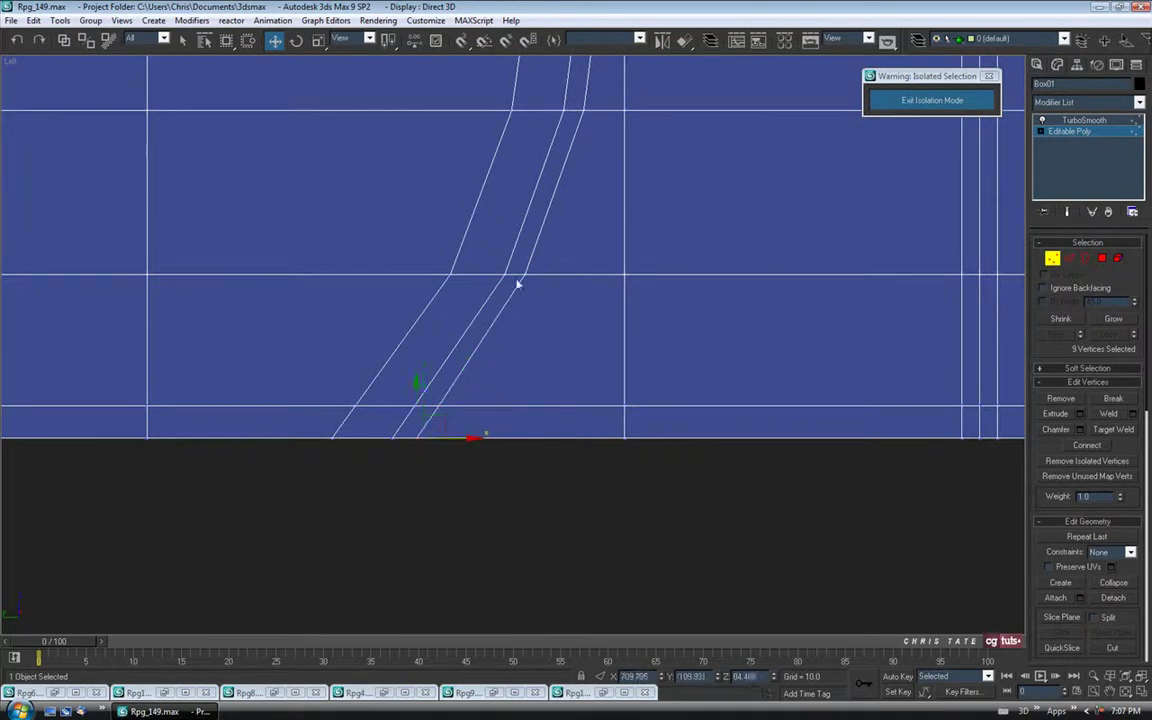
# In the Perspective view, connect the ring of lengthwise edges through the small ledge's section before the curved cut with 1 segment and pinch 0, sliding it beside the vertical edge loop
pyautogui.click(1141, 692)
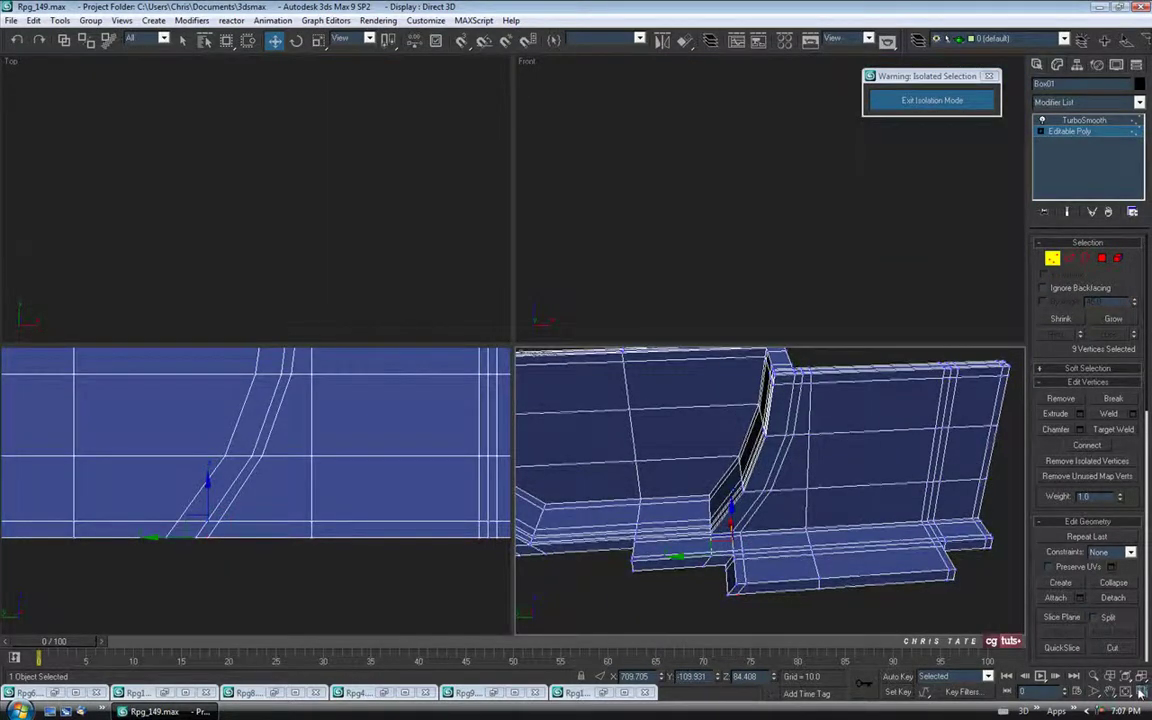
pyautogui.click(1140, 692)
pyautogui.keyDown('alt'); pyautogui.moveTo(679, 550); pyautogui.dragTo(692, 527, button='middle'); pyautogui.keyUp('alt')
pyautogui.moveTo(530, 576); pyautogui.dragTo(605, 502, button='middle')
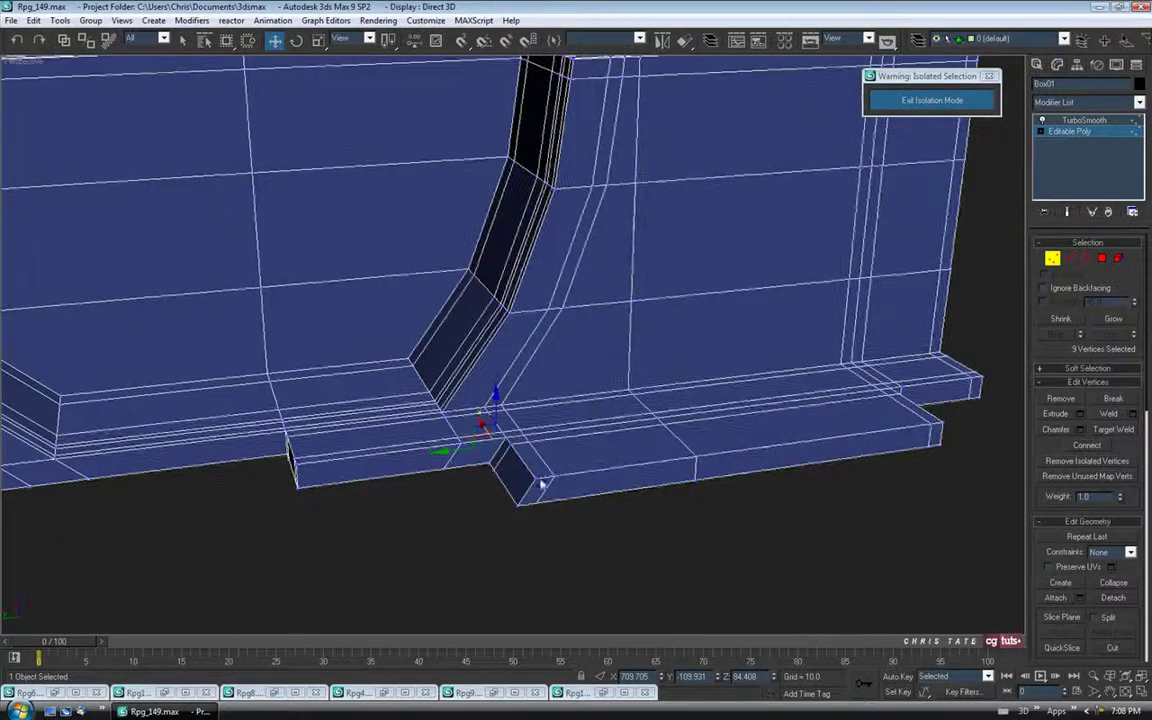
pyautogui.keyDown('alt'); pyautogui.moveTo(507, 507); pyautogui.dragTo(598, 514, button='middle'); pyautogui.keyUp('alt')
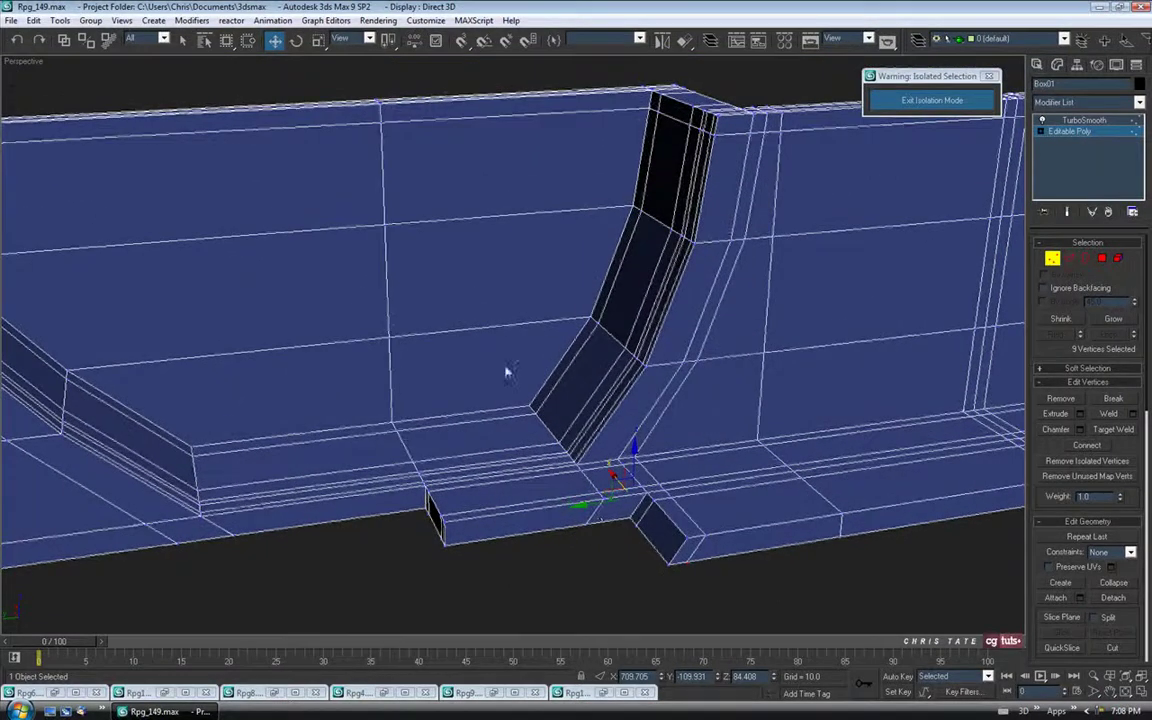
pyautogui.press('2')
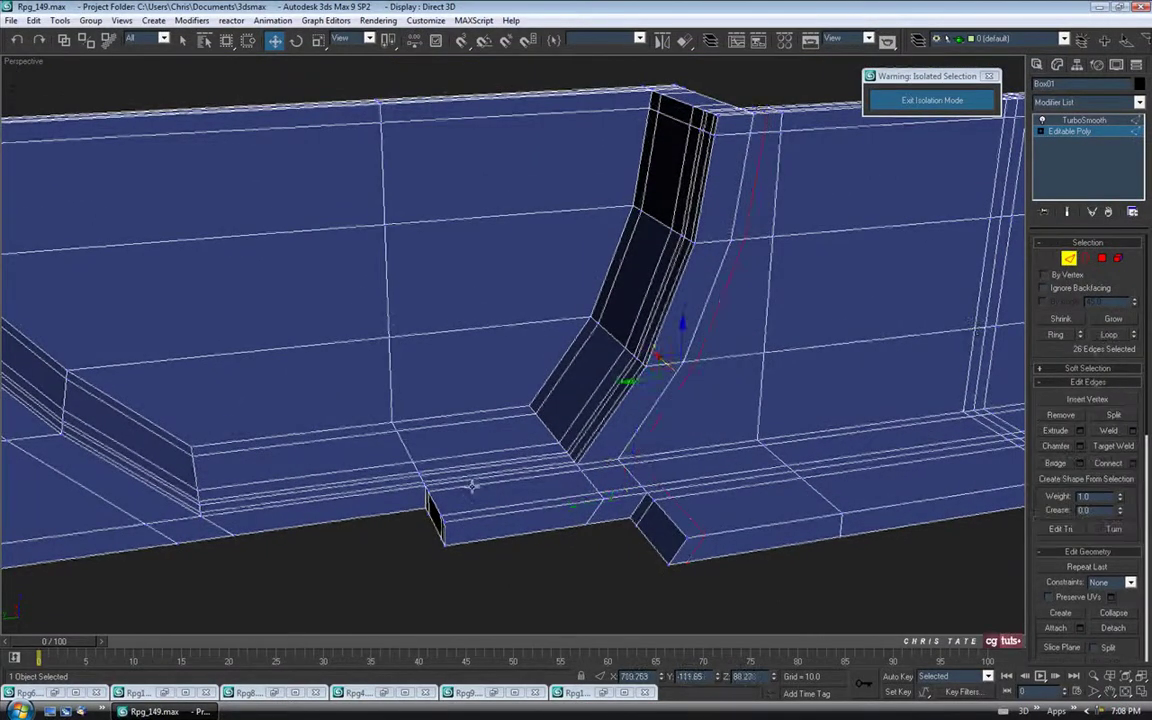
pyautogui.click(468, 486)
pyautogui.click(1056, 333)
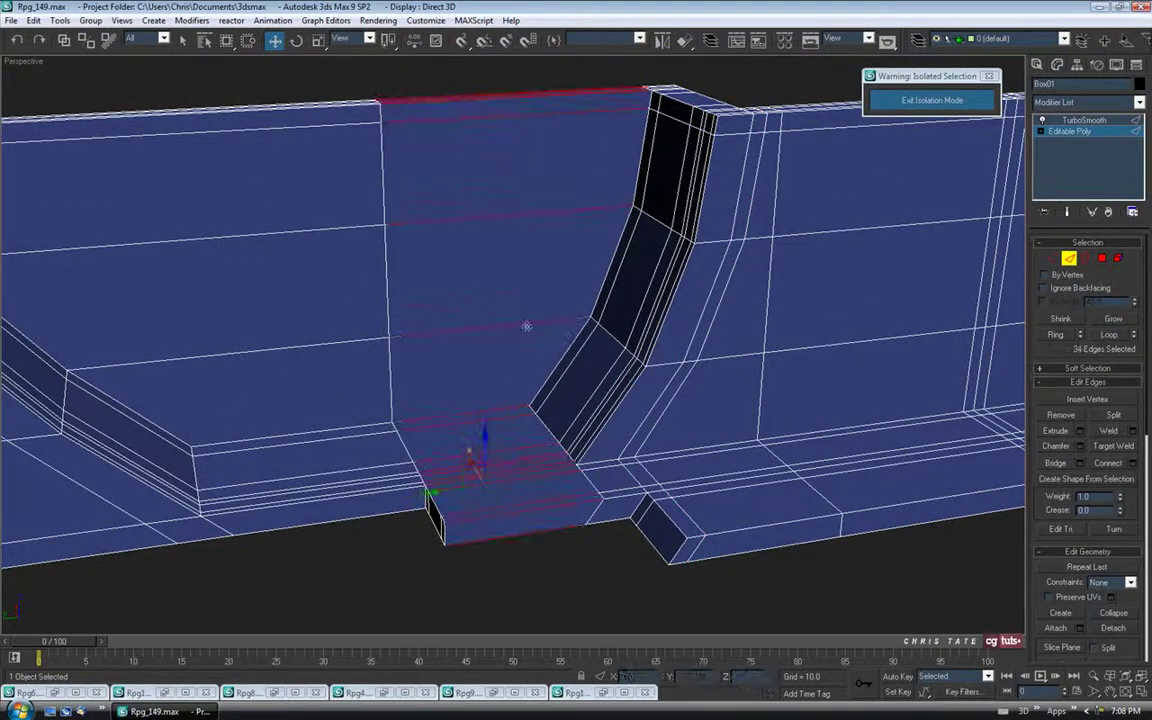
pyautogui.click(1133, 464)
pyautogui.keyDown('alt'); pyautogui.moveTo(688, 467); pyautogui.dragTo(607, 397, button='middle'); pyautogui.keyUp('alt')
pyautogui.scroll(-3, 663, 413)
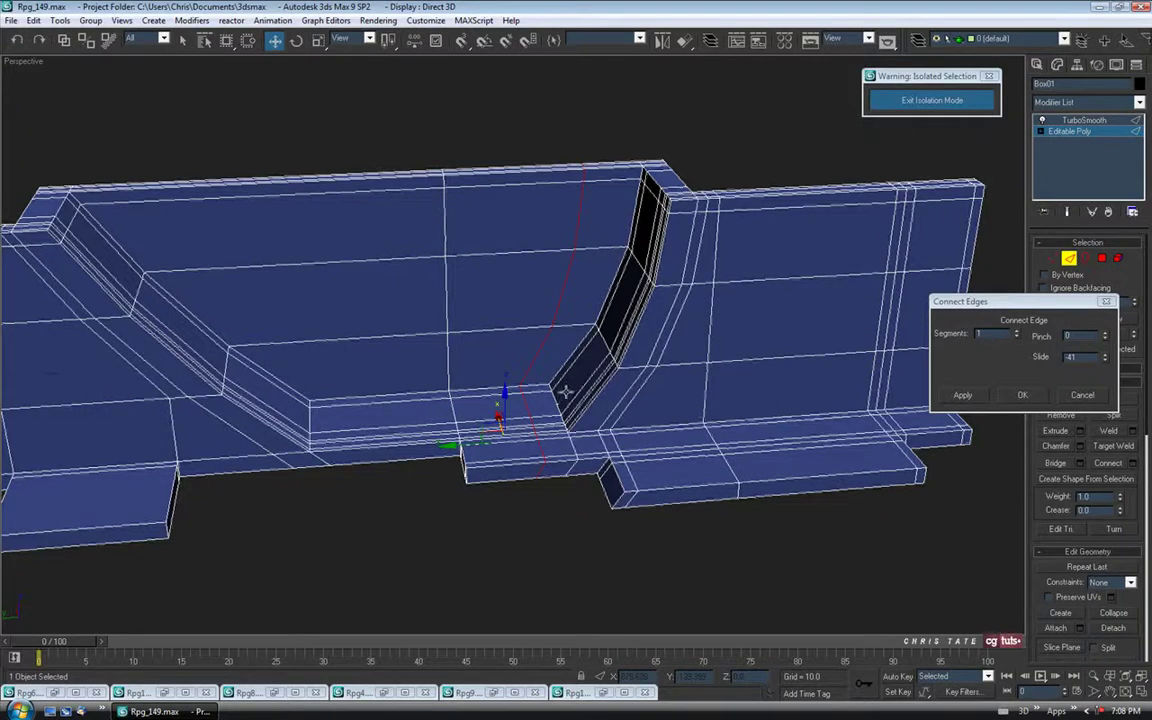
pyautogui.scroll(3, 553, 418)
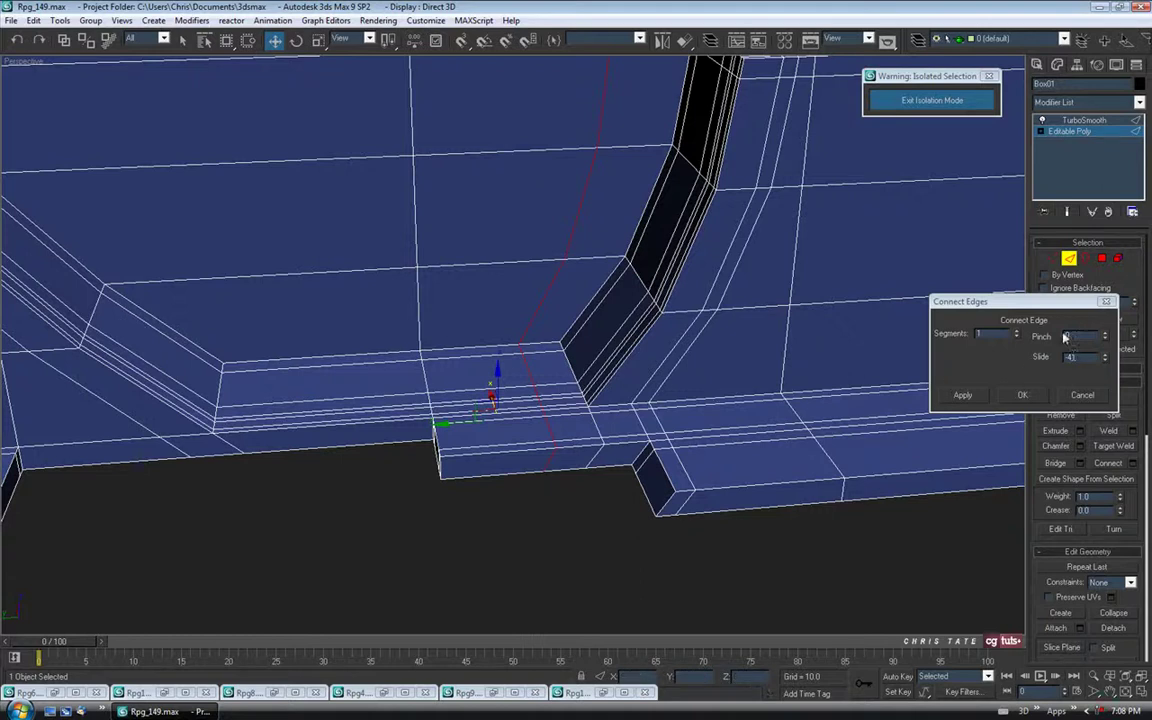
pyautogui.rightClick(1105, 361)
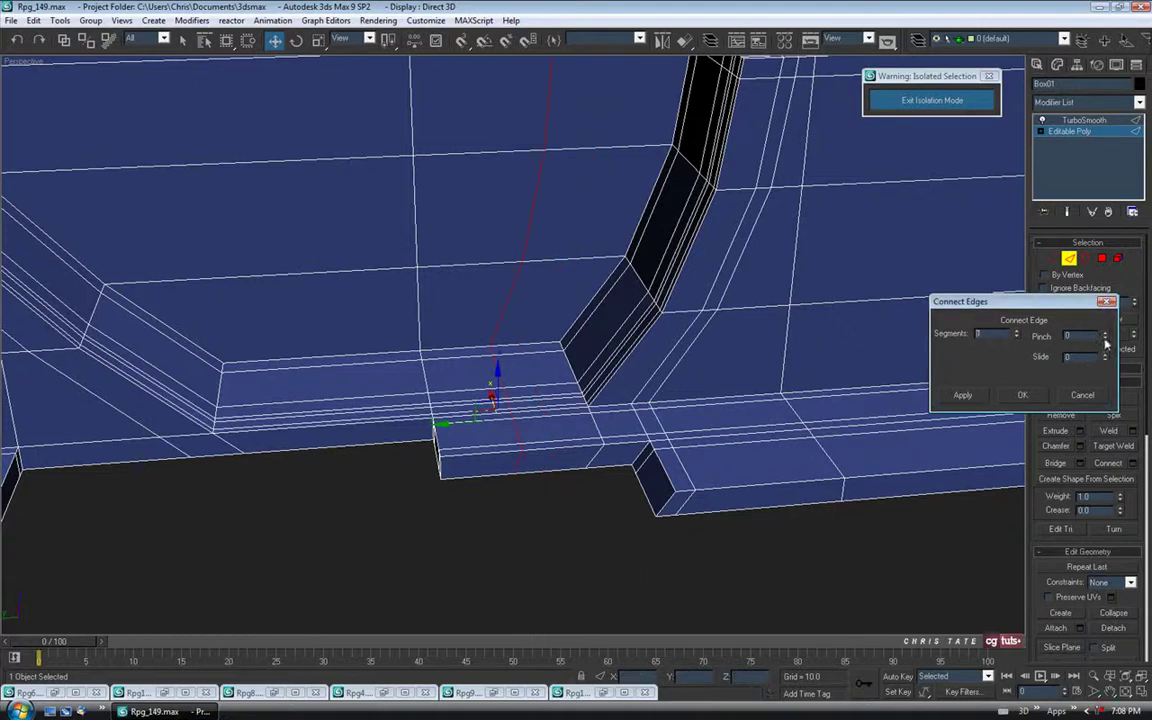
pyautogui.moveTo(1106, 360); pyautogui.dragTo(1103, 338)
pyautogui.moveTo(568, 353); pyautogui.dragTo(560, 460, button='middle')
pyautogui.click(1022, 395)
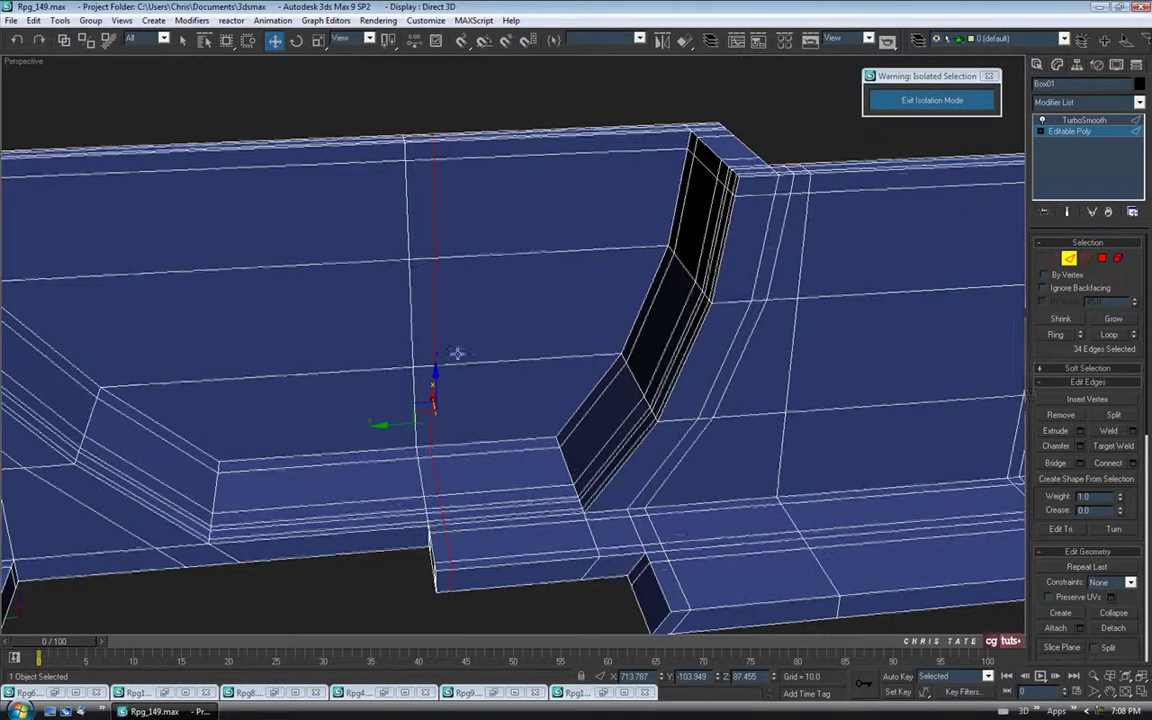
# In the Left view, move the new loop's vertices at the upper and middle rows horizontally so they line up parallel to the neighbouring vertical edge loop
pyautogui.click(1139, 693)
pyautogui.rightClick(448, 514)
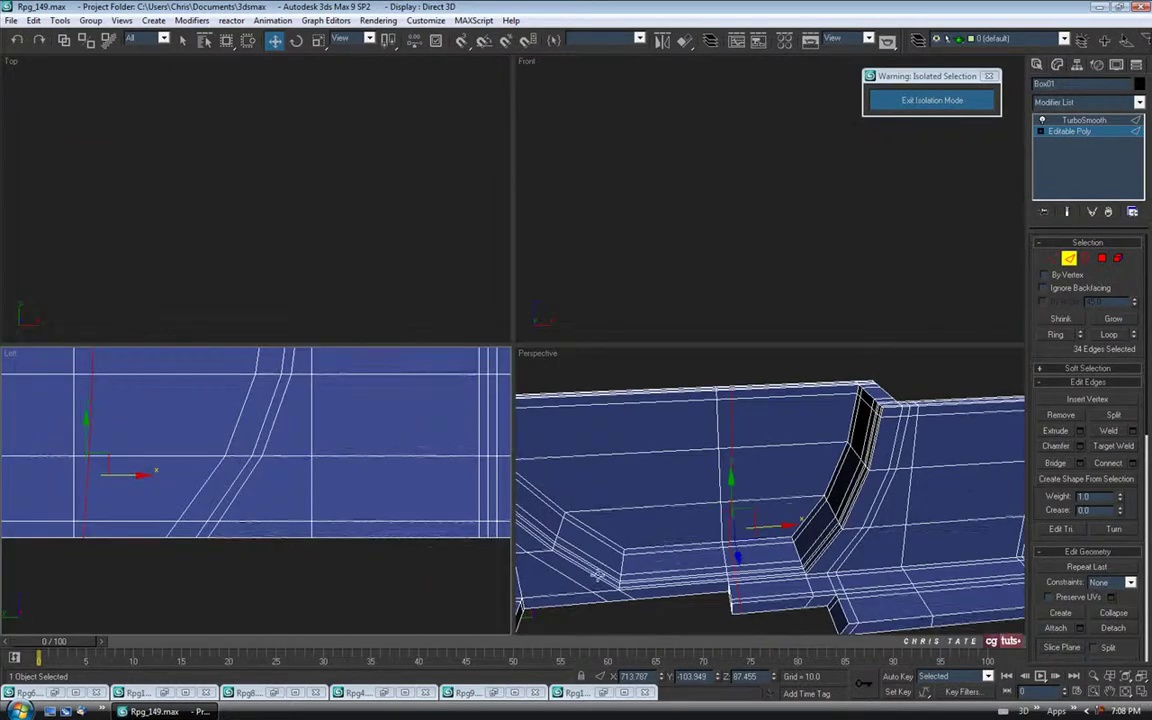
pyautogui.hotkey('alt', 'w')
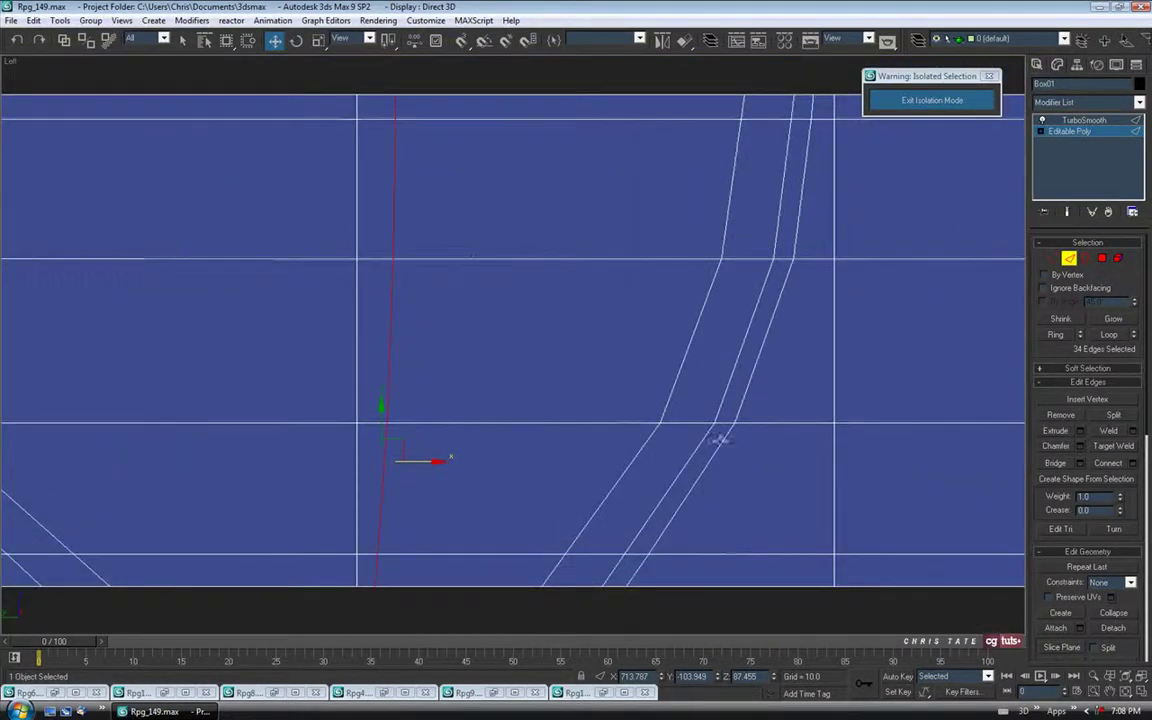
pyautogui.press('1')
pyautogui.moveTo(383, 75); pyautogui.dragTo(415, 273)
pyautogui.moveTo(429, 142); pyautogui.dragTo(418, 142)
pyautogui.moveTo(378, 406); pyautogui.dragTo(409, 421)
pyautogui.click(383, 257)
pyautogui.moveTo(413, 256); pyautogui.dragTo(411, 253)
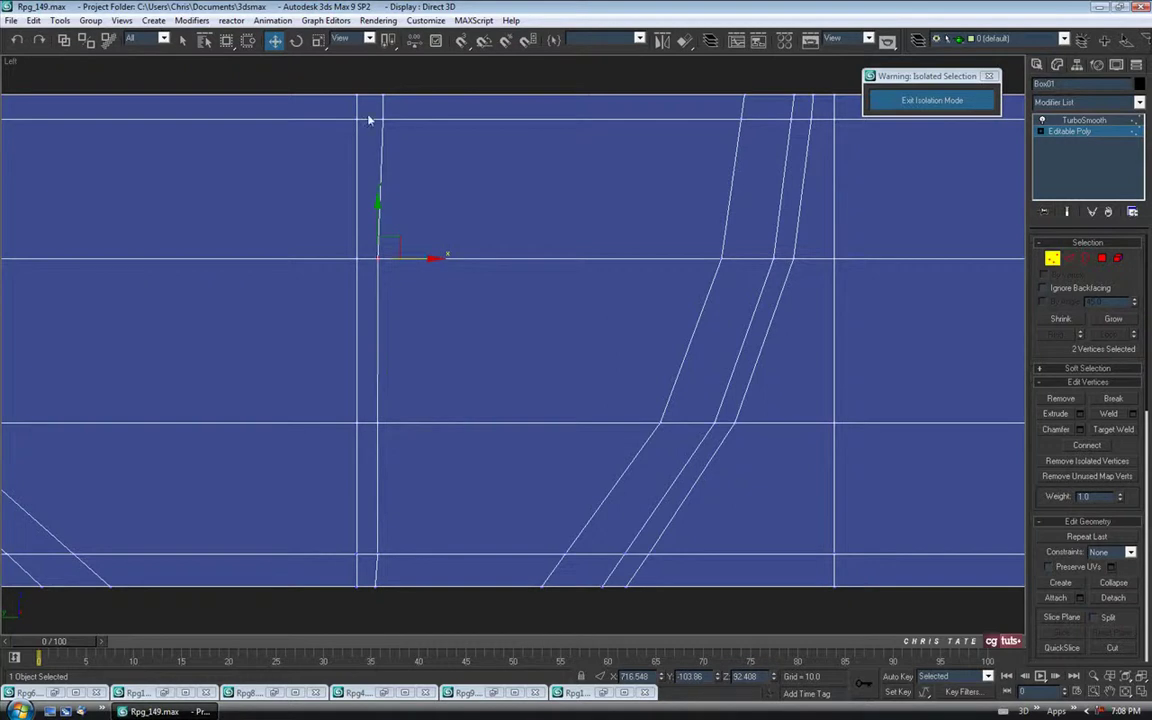
# Move the loop's topmost and bottom vertices horizontally to finish straightening it beside the vertical edge loop
pyautogui.moveTo(397, 145); pyautogui.dragTo(398, 146)
pyautogui.moveTo(420, 104); pyautogui.dragTo(411, 102)
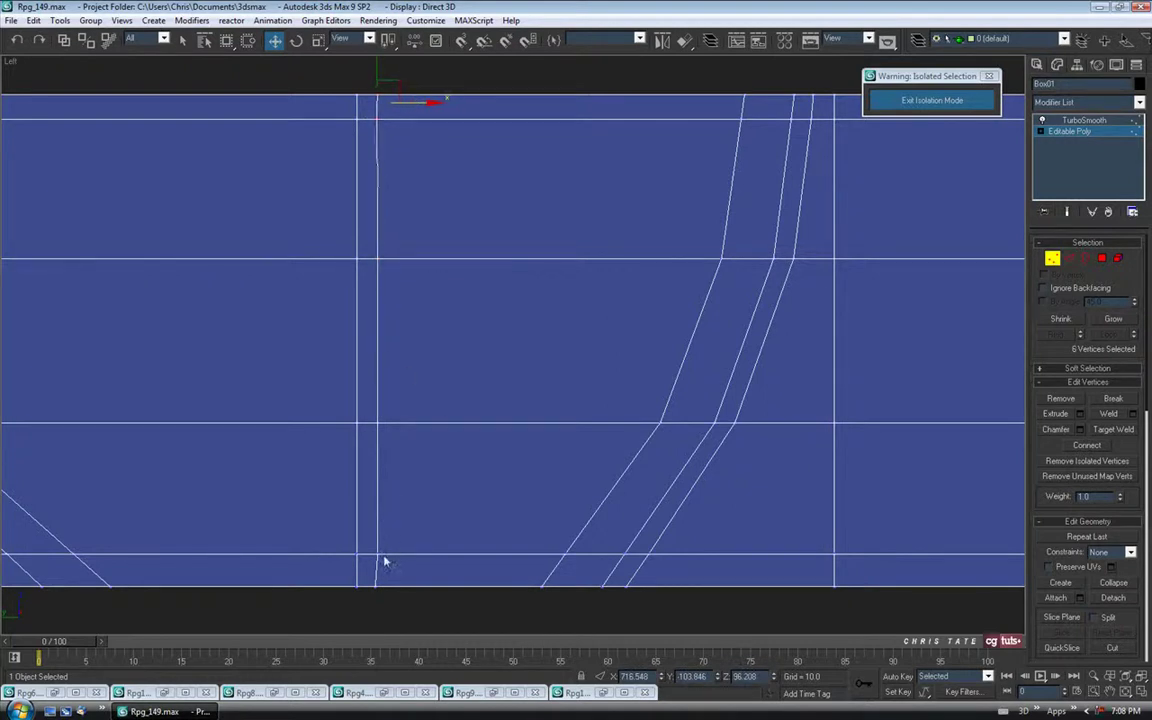
pyautogui.moveTo(374, 583); pyautogui.dragTo(413, 587)
# Connect the ring of lengthwise edges through the separate ledge beside the slanted cut with 2 segments and pinch 0
pyautogui.click(1140, 691)
pyautogui.moveTo(830, 596); pyautogui.dragTo(826, 540, button='middle')
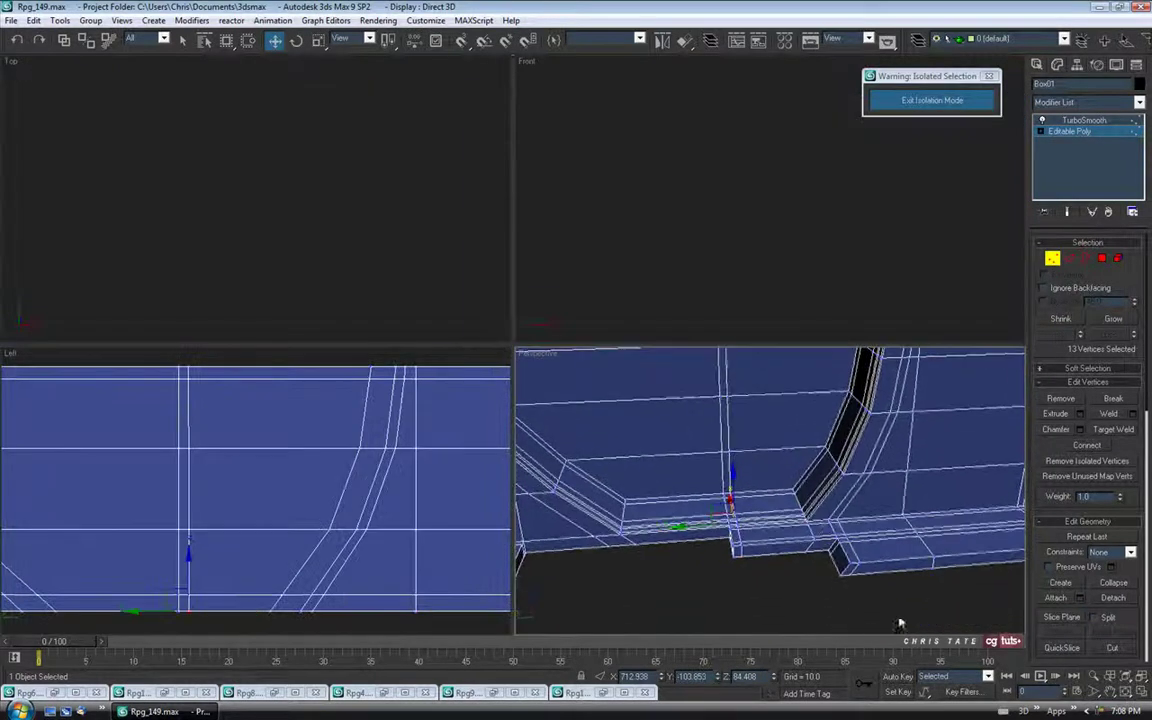
pyautogui.click(1141, 692)
pyautogui.moveTo(680, 500); pyautogui.dragTo(783, 488, button='middle')
pyautogui.moveTo(506, 493); pyautogui.dragTo(561, 500, button='middle')
pyautogui.moveTo(368, 512); pyautogui.dragTo(634, 481, button='middle')
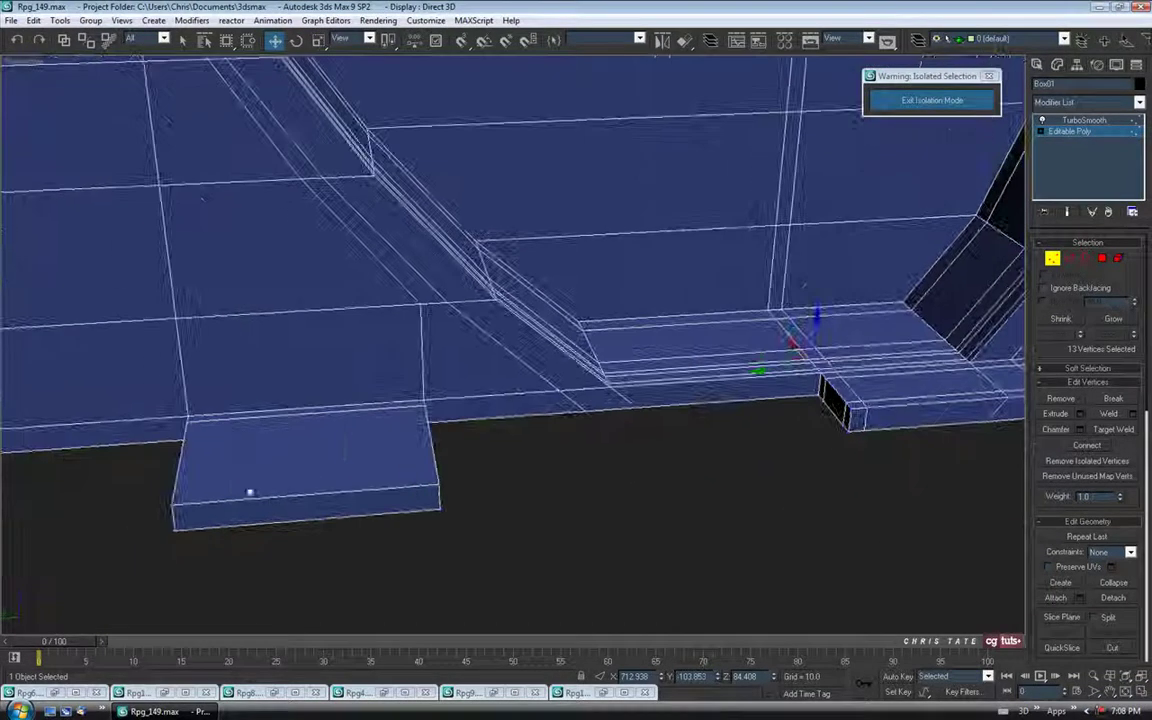
pyautogui.moveTo(300, 513); pyautogui.dragTo(381, 535, button='middle')
pyautogui.keyDown('alt'); pyautogui.moveTo(325, 478); pyautogui.dragTo(354, 482, button='middle'); pyautogui.keyUp('alt')
pyautogui.scroll(-3, 354, 483)
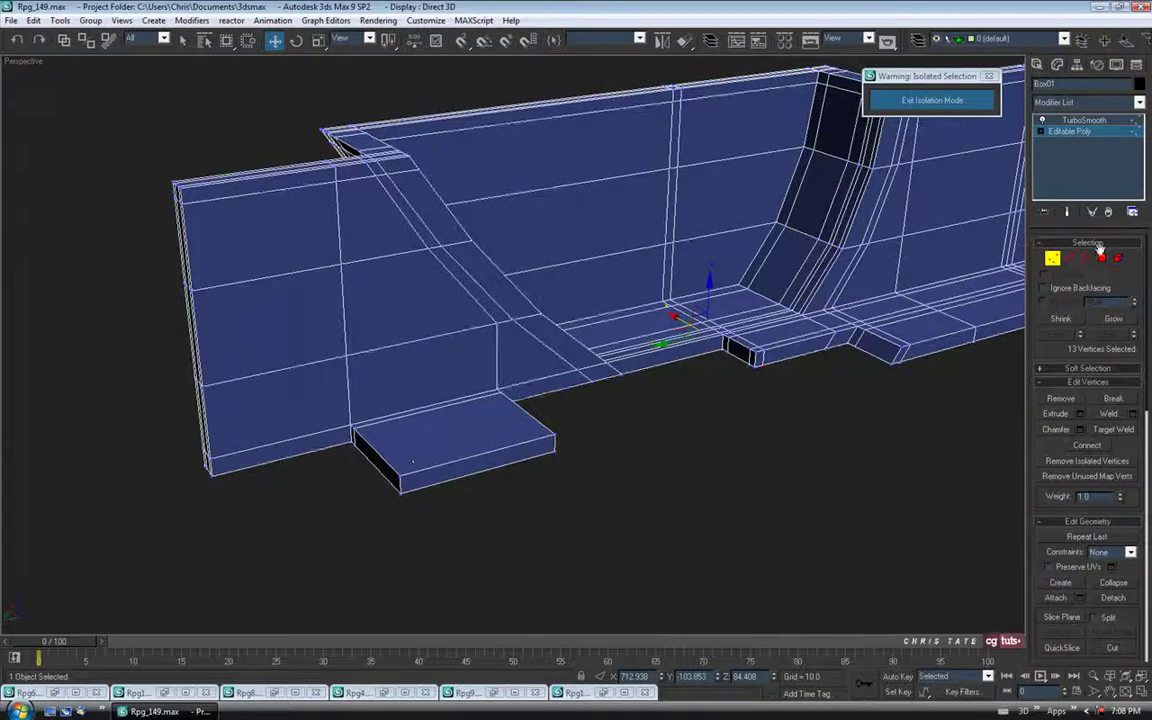
pyautogui.press('2')
pyautogui.click(436, 465)
pyautogui.moveTo(499, 540); pyautogui.dragTo(503, 574, button='middle')
pyautogui.click(1059, 339)
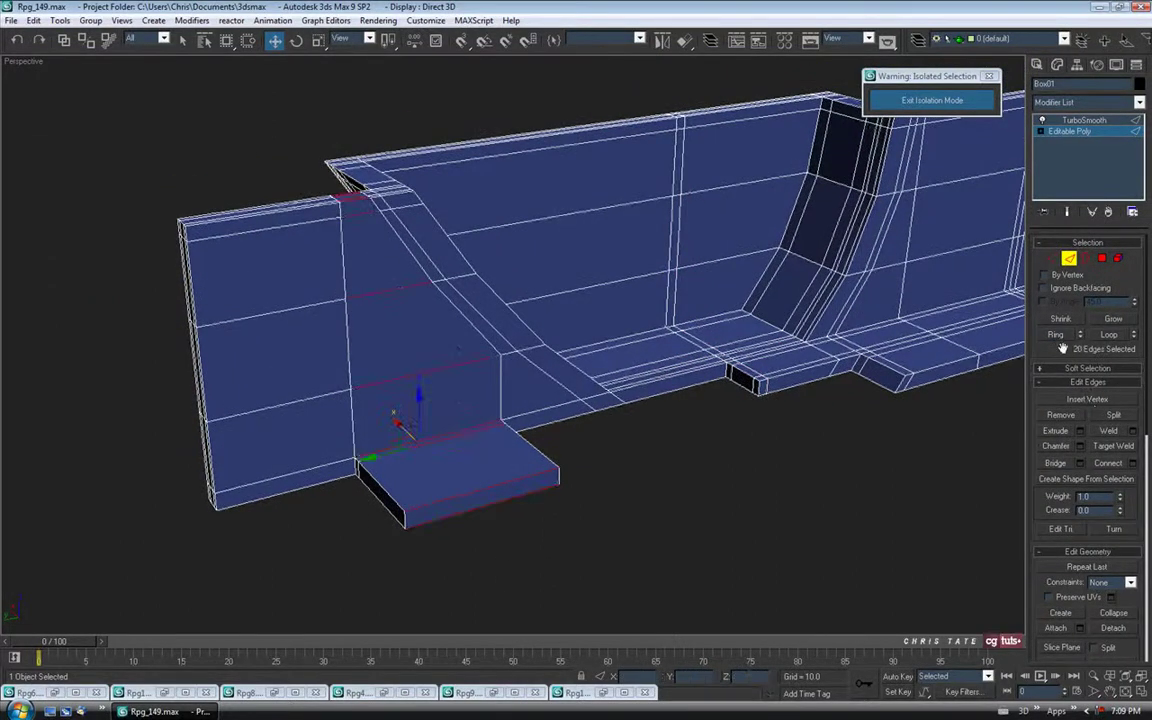
pyautogui.click(1133, 464)
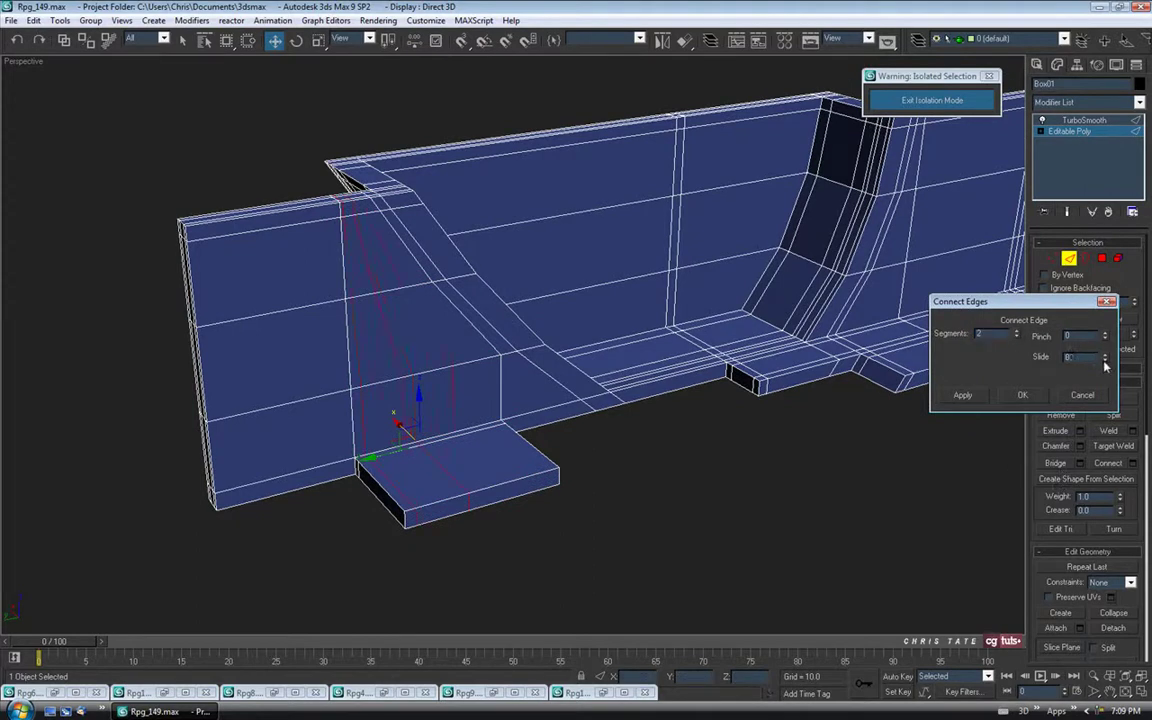
pyautogui.click(1022, 398)
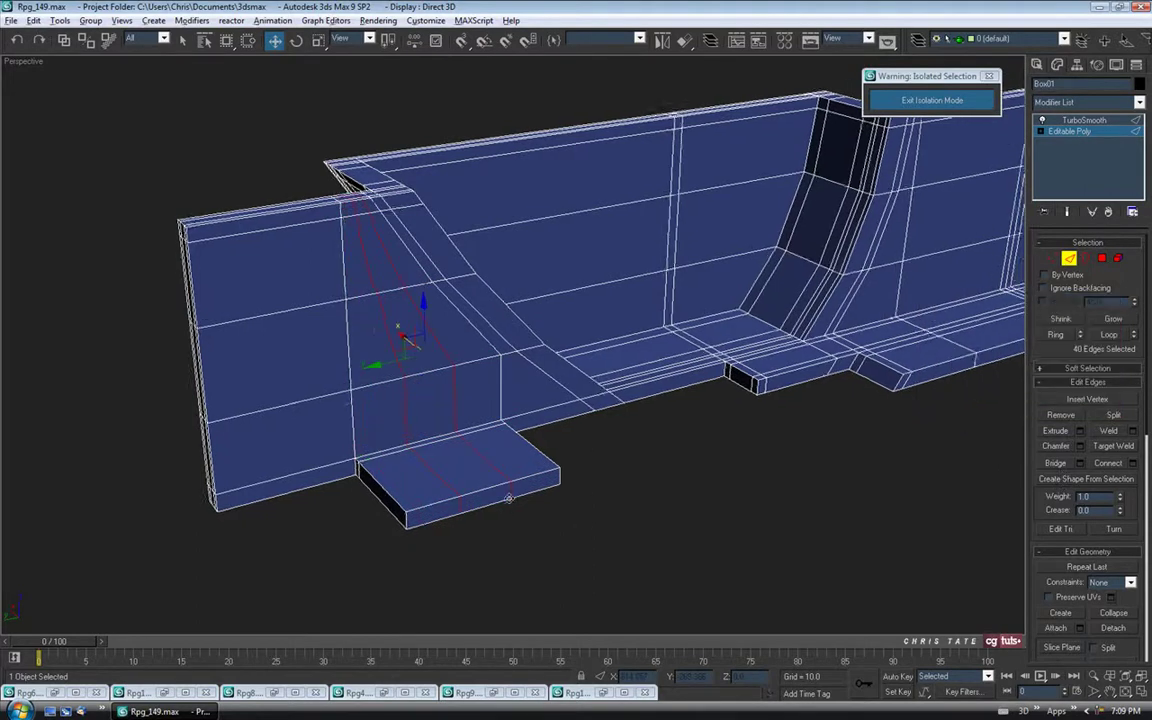
# In the Left view, move the vertices of the new loop nearest the outer wall end horizontally so it runs straight, close beside the ledge's vertical edge loop
pyautogui.keyDown('alt'); pyautogui.moveTo(430, 480); pyautogui.dragTo(488, 484, button='middle'); pyautogui.keyUp('alt')
pyautogui.click(1141, 692)
pyautogui.scroll(-3, 278, 545)
pyautogui.scroll(4, 352, 538)
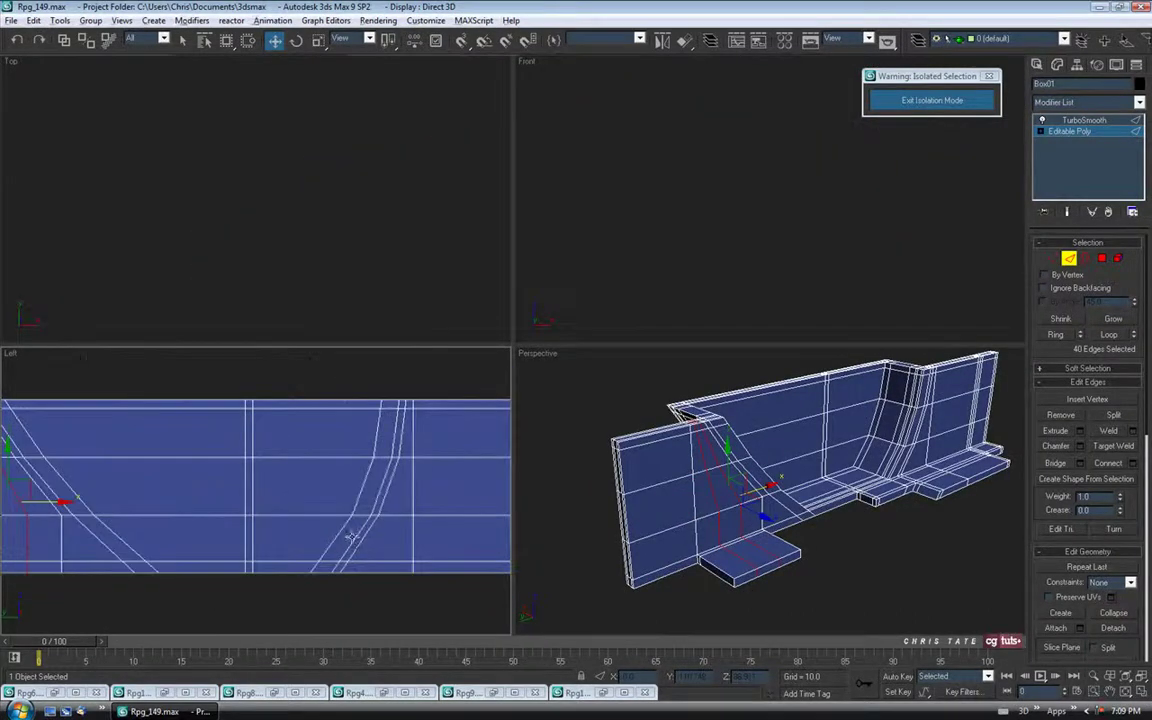
pyautogui.hotkey('alt', 'w')
pyautogui.moveTo(324, 470); pyautogui.dragTo(772, 374, button='middle')
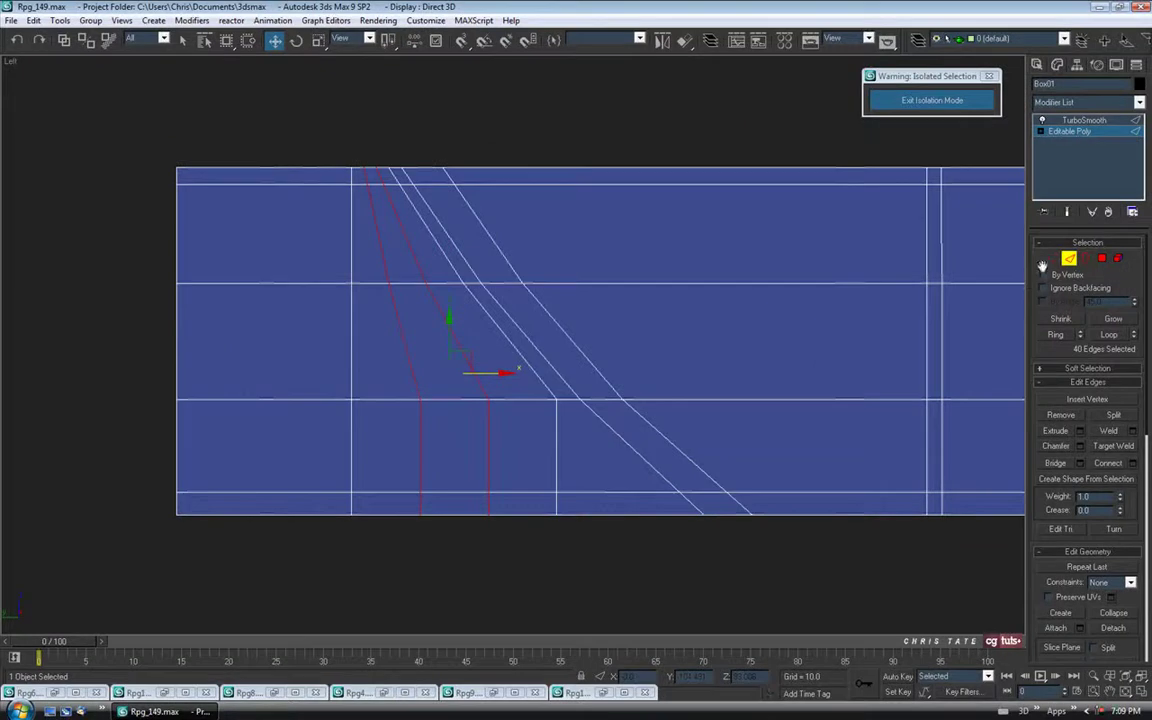
pyautogui.press('1')
pyautogui.moveTo(499, 222); pyautogui.dragTo(540, 252, button='middle')
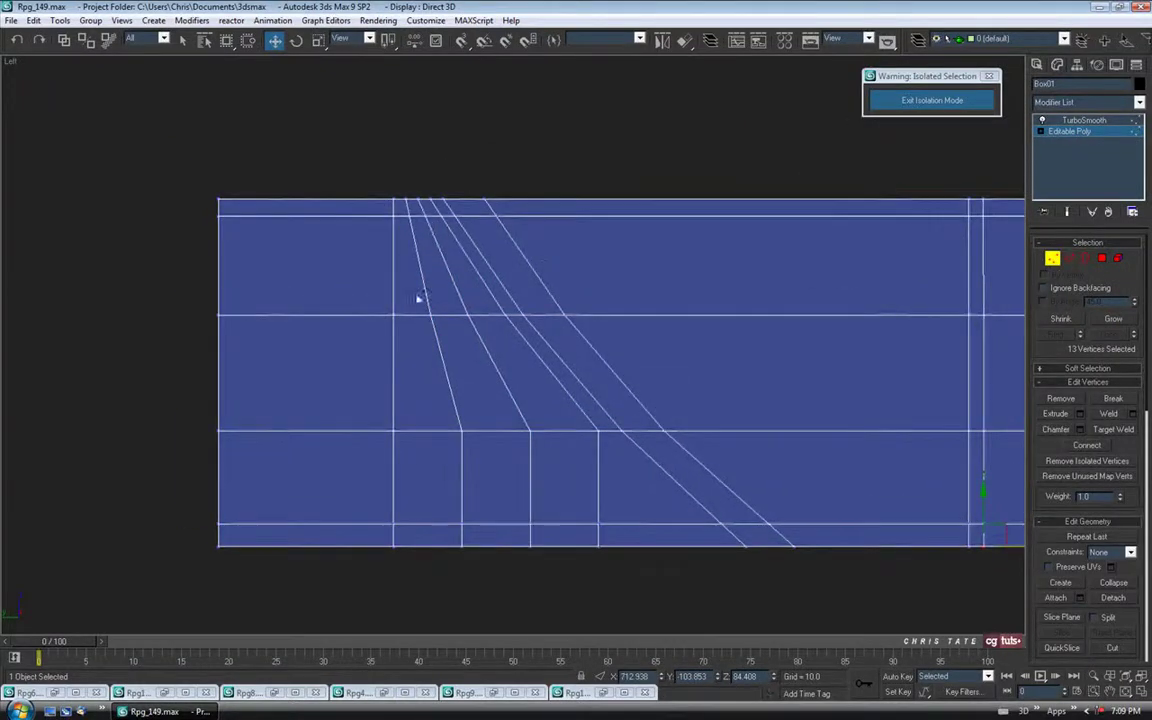
pyautogui.scroll(2, 427, 208)
pyautogui.scroll(-1, 430, 211)
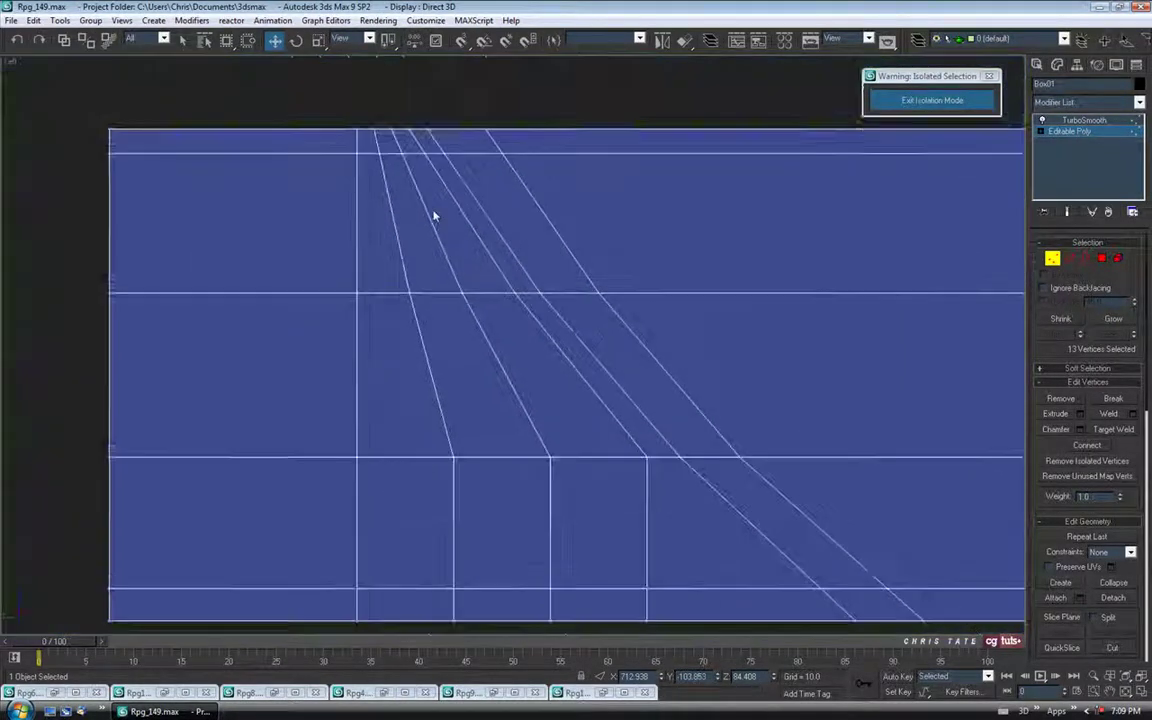
pyautogui.moveTo(433, 214); pyautogui.dragTo(441, 206, button='middle')
pyautogui.moveTo(371, 131); pyautogui.dragTo(410, 139)
pyautogui.moveTo(391, 268)
pyautogui.mouseDown()
pyautogui.moveTo(427, 318)
pyautogui.moveTo(432, 278)
pyautogui.moveTo(424, 298)
pyautogui.moveTo(445, 279)
pyautogui.moveTo(409, 280)
pyautogui.mouseUp()
pyautogui.moveTo(462, 616); pyautogui.dragTo(462, 612)
pyautogui.moveTo(500, 567); pyautogui.dragTo(422, 563)
# Move the second new loop's vertices horizontally so it runs parallel to the slanted edge loop and closely follows the ledge's other end
pyautogui.moveTo(524, 478); pyautogui.dragTo(471, 440, button='middle')
pyautogui.moveTo(388, 218); pyautogui.dragTo(501, 239)
pyautogui.moveTo(507, 467); pyautogui.dragTo(530, 592)
pyautogui.moveTo(539, 527); pyautogui.dragTo(617, 527)
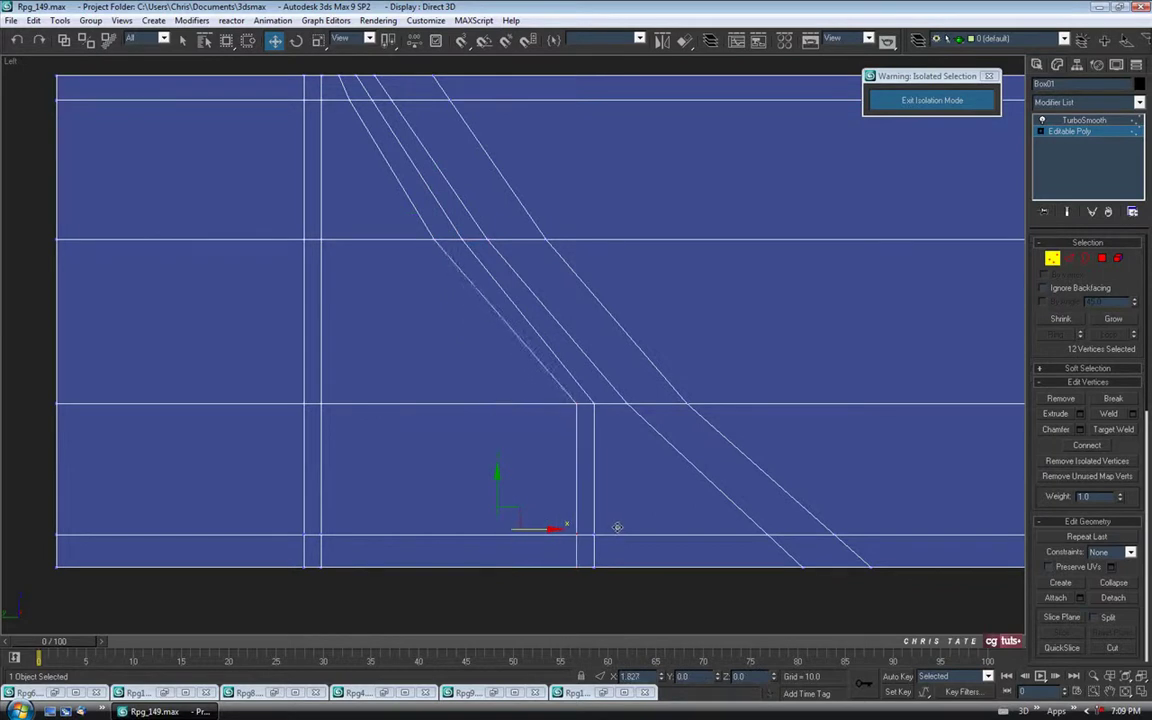
pyautogui.moveTo(423, 230); pyautogui.dragTo(488, 238)
pyautogui.moveTo(402, 152); pyautogui.dragTo(420, 192, button='middle')
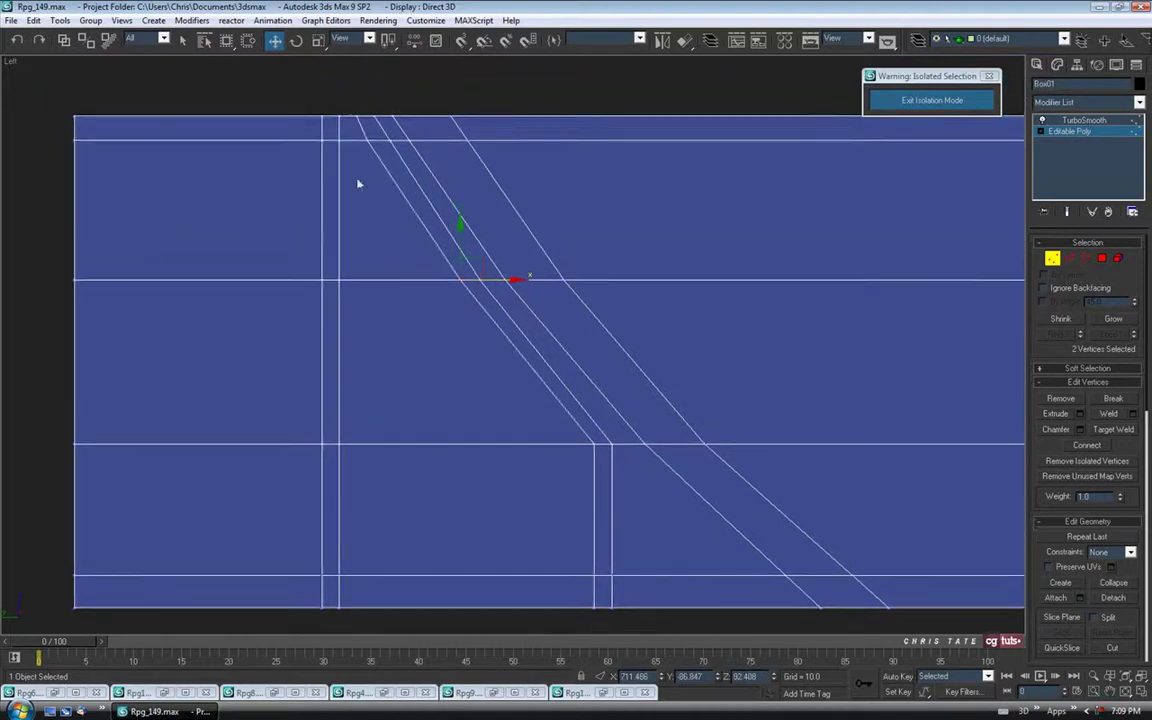
pyautogui.moveTo(347, 108); pyautogui.dragTo(386, 123)
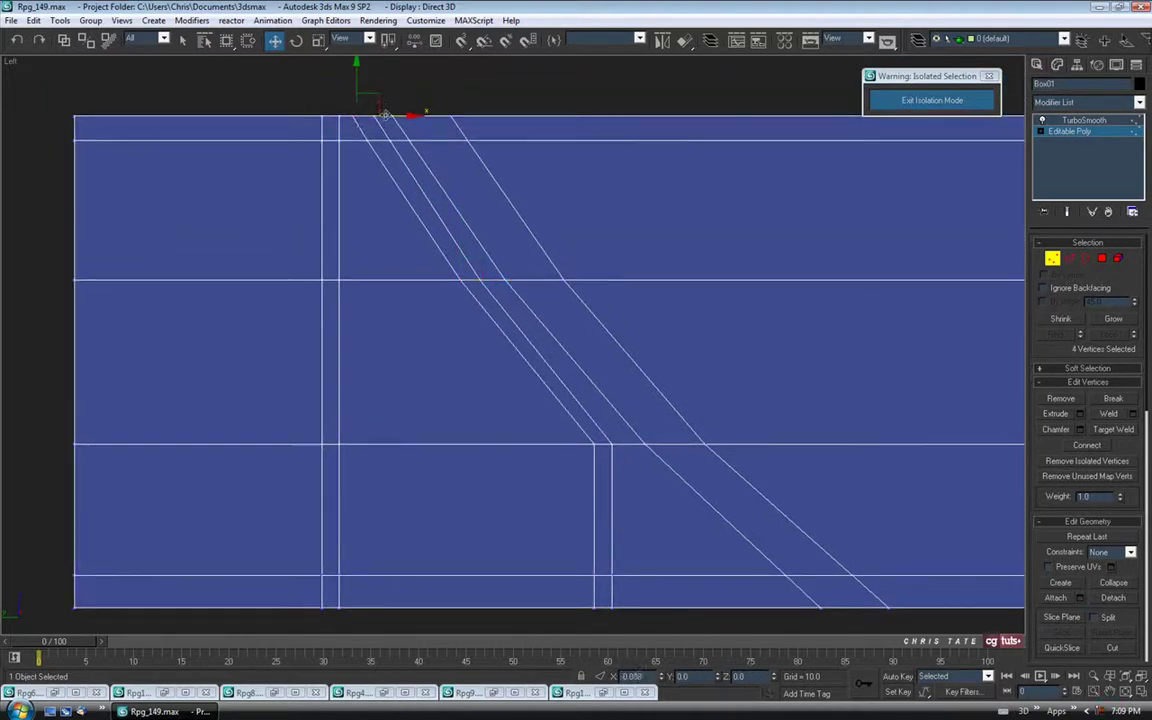
# Connect the ring of short vertical edges around the bracket's bottom rim and ledge sides with 2 segments, pinch 30 and slide 0
pyautogui.hotkey('alt', 'w')
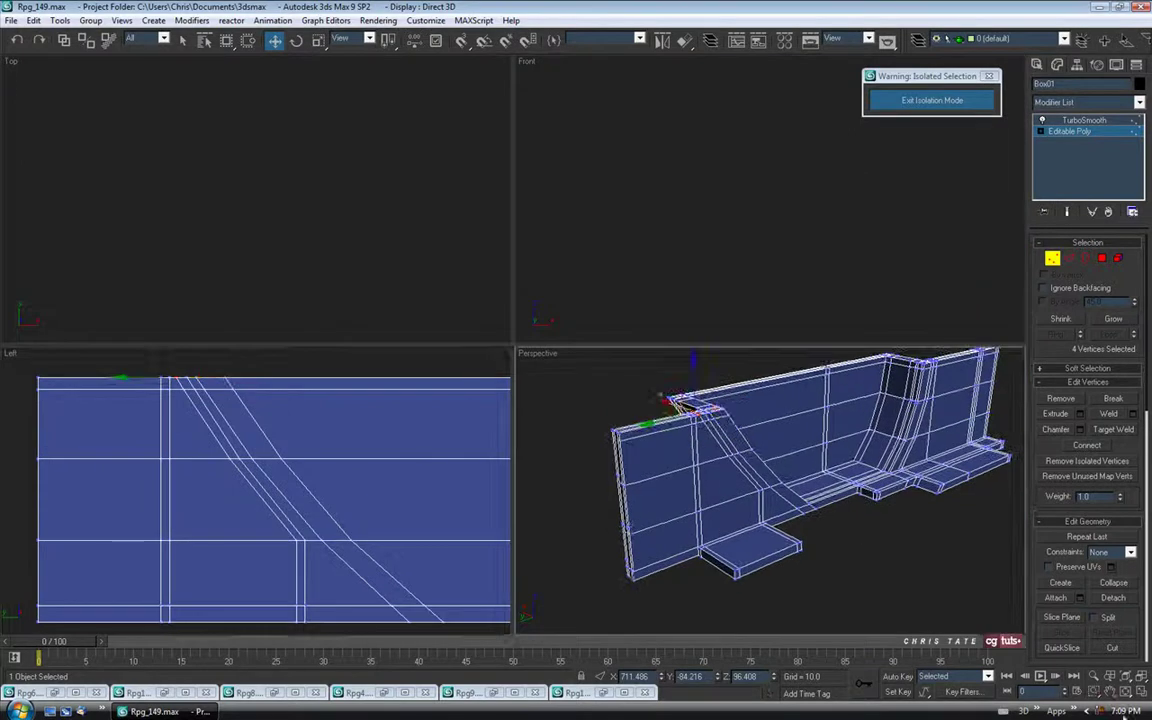
pyautogui.click(1142, 693)
pyautogui.keyDown('alt'); pyautogui.moveTo(700, 545); pyautogui.dragTo(652, 524, button='middle'); pyautogui.keyUp('alt')
pyautogui.keyDown('alt'); pyautogui.moveTo(510, 496); pyautogui.dragTo(440, 523, button='middle'); pyautogui.keyUp('alt')
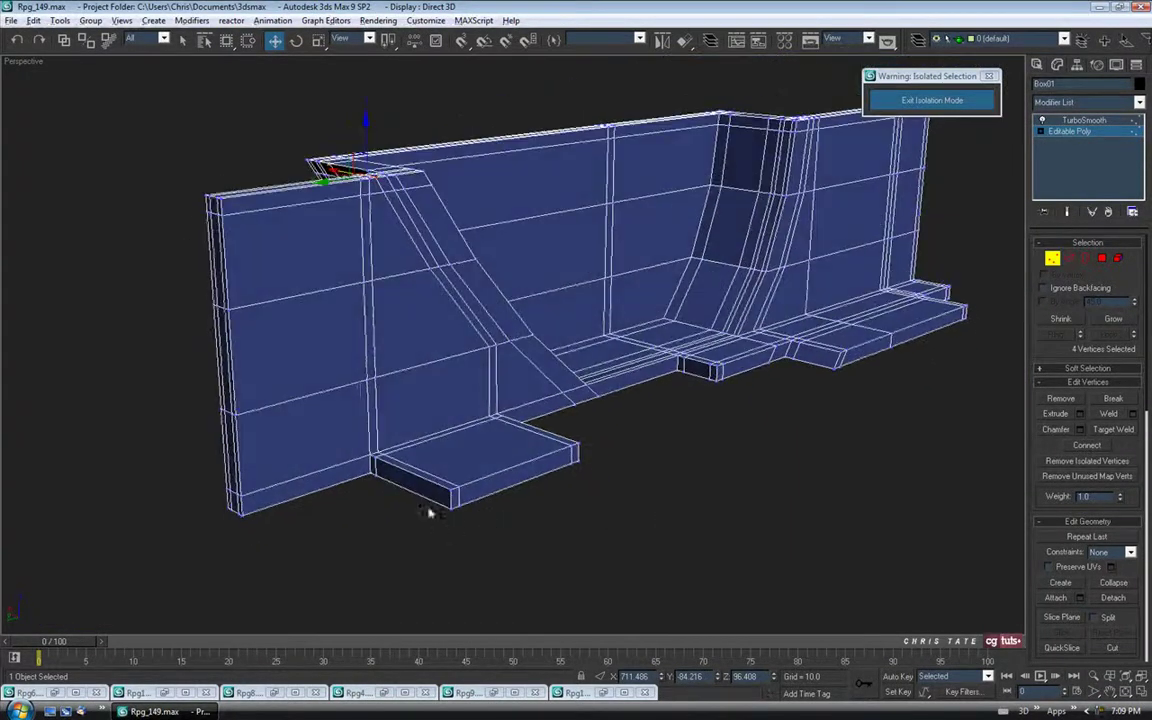
pyautogui.scroll(4, 491, 512)
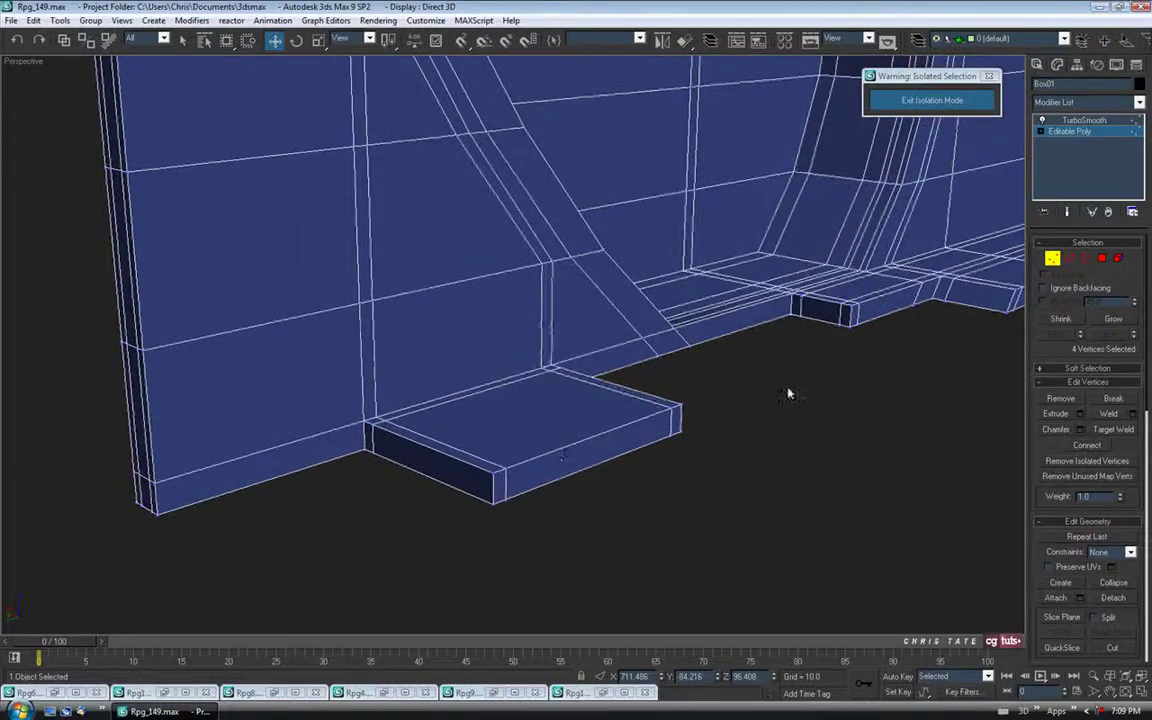
pyautogui.click(1073, 260)
pyautogui.click(494, 485)
pyautogui.click(1069, 337)
pyautogui.moveTo(627, 474)
pyautogui.keyDown('alt'); pyautogui.mouseDown(button='middle')
pyautogui.moveTo(620, 467)
pyautogui.moveTo(698, 449)
pyautogui.moveTo(612, 471)
pyautogui.moveTo(607, 483)
pyautogui.mouseUp(button='middle'); pyautogui.keyUp('alt')
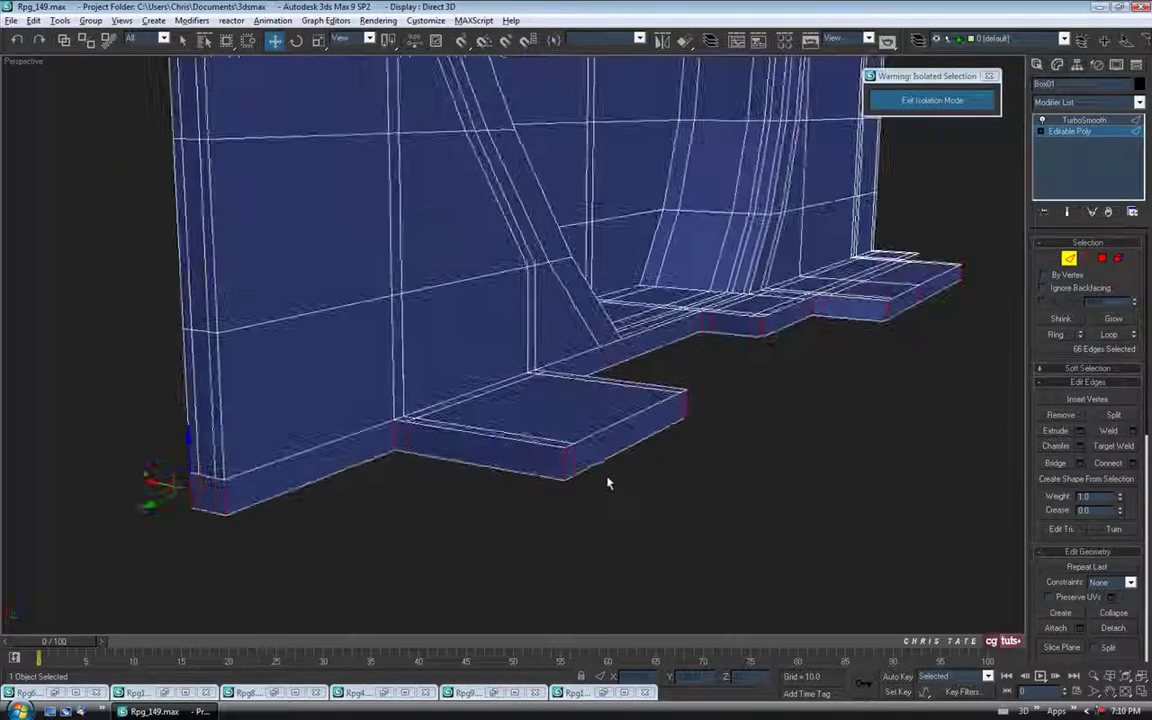
pyautogui.click(1134, 463)
pyautogui.keyDown('alt'); pyautogui.moveTo(790, 470); pyautogui.dragTo(725, 462, button='middle'); pyautogui.keyUp('alt')
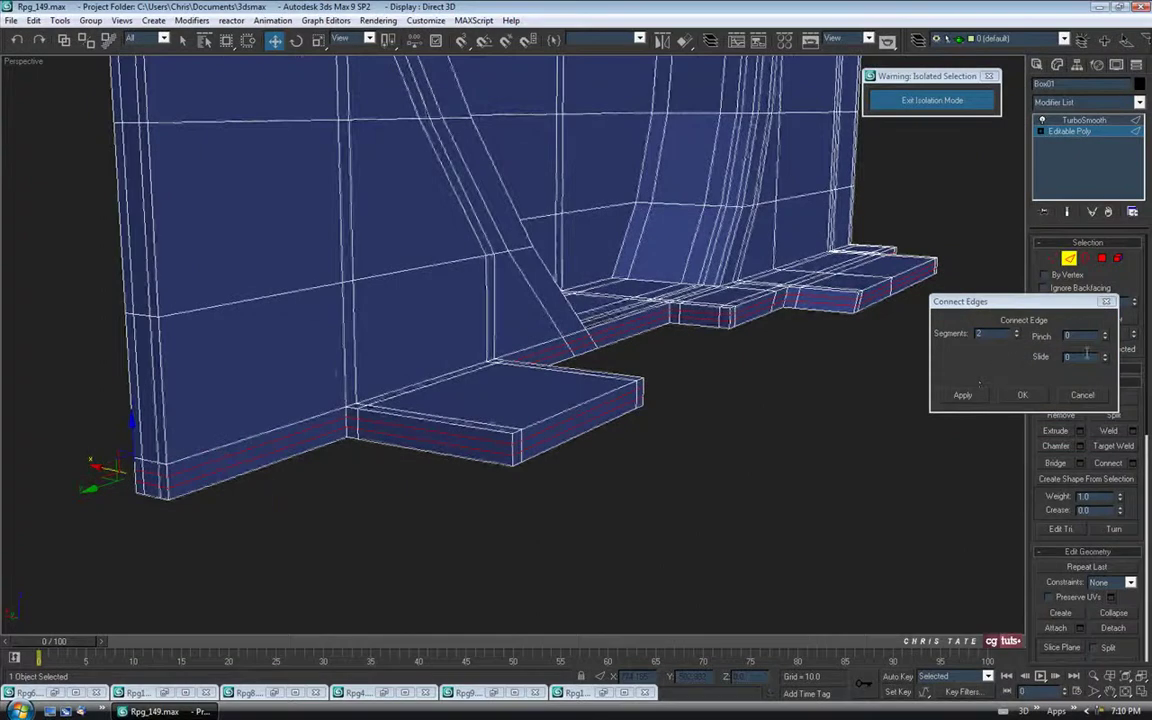
pyautogui.moveTo(1105, 338); pyautogui.dragTo(1105, 292)
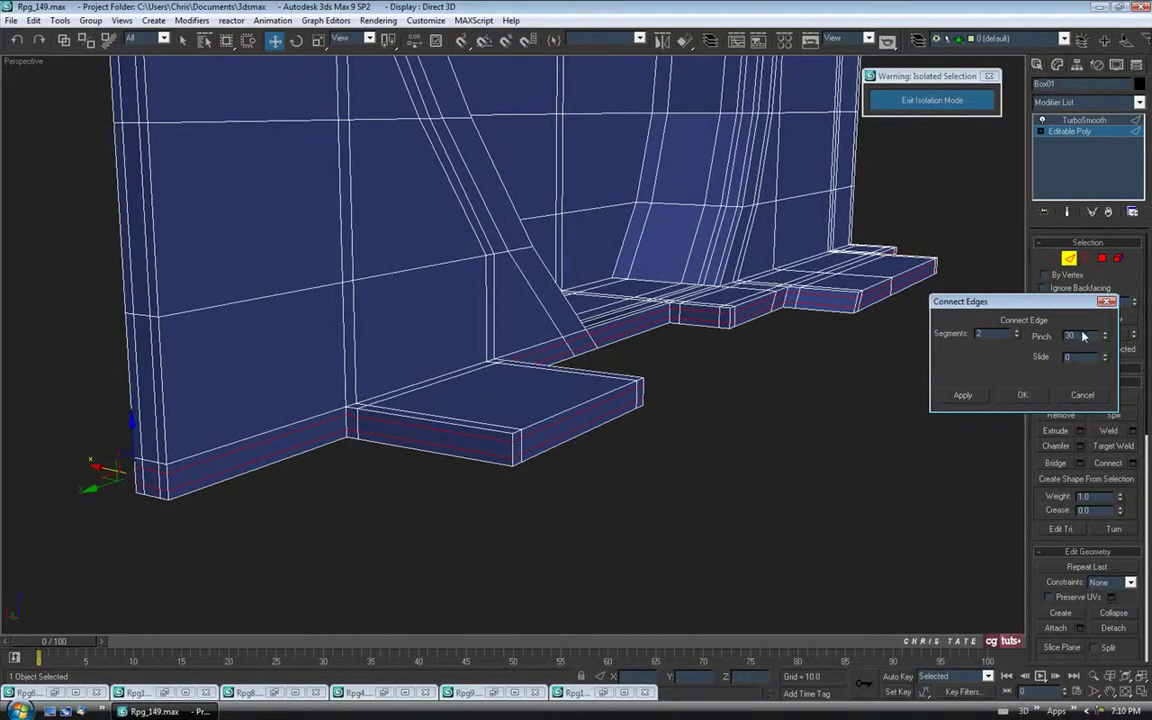
pyautogui.click(1023, 397)
# Compare the bracket's shape around the slanted cut and ledge with the reference photo Rpg4.jpg
pyautogui.keyDown('alt'); pyautogui.moveTo(663, 494); pyautogui.dragTo(458, 347, button='middle'); pyautogui.keyUp('alt')
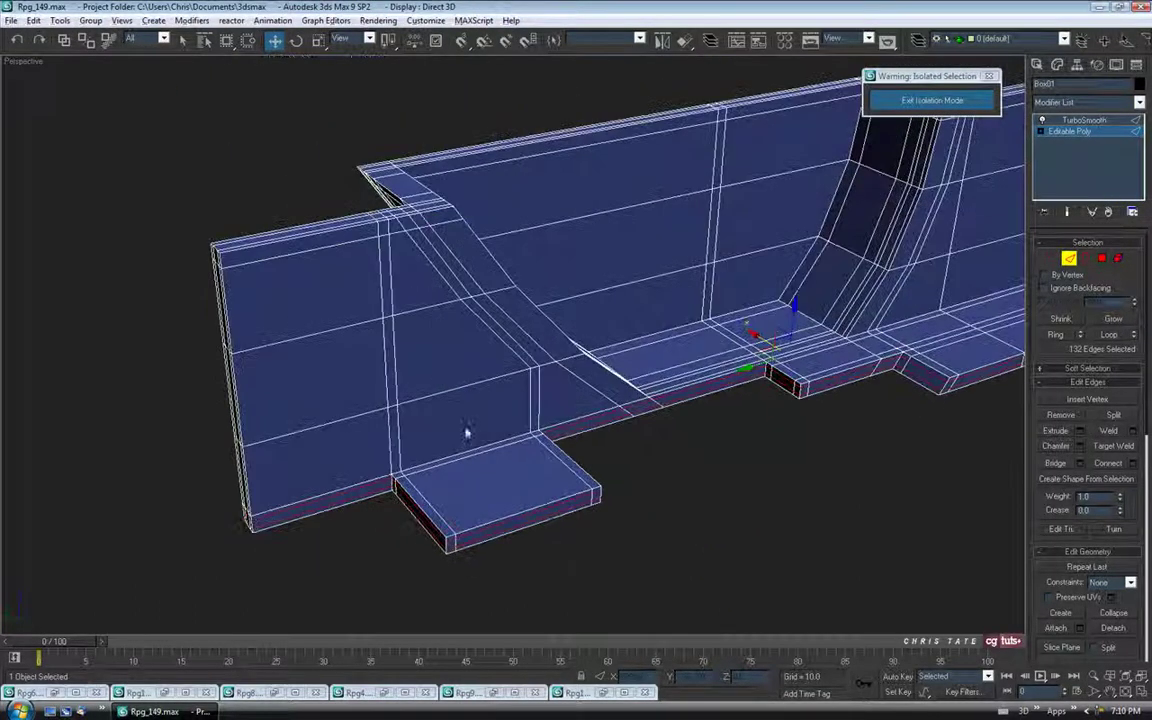
pyautogui.click(387, 692)
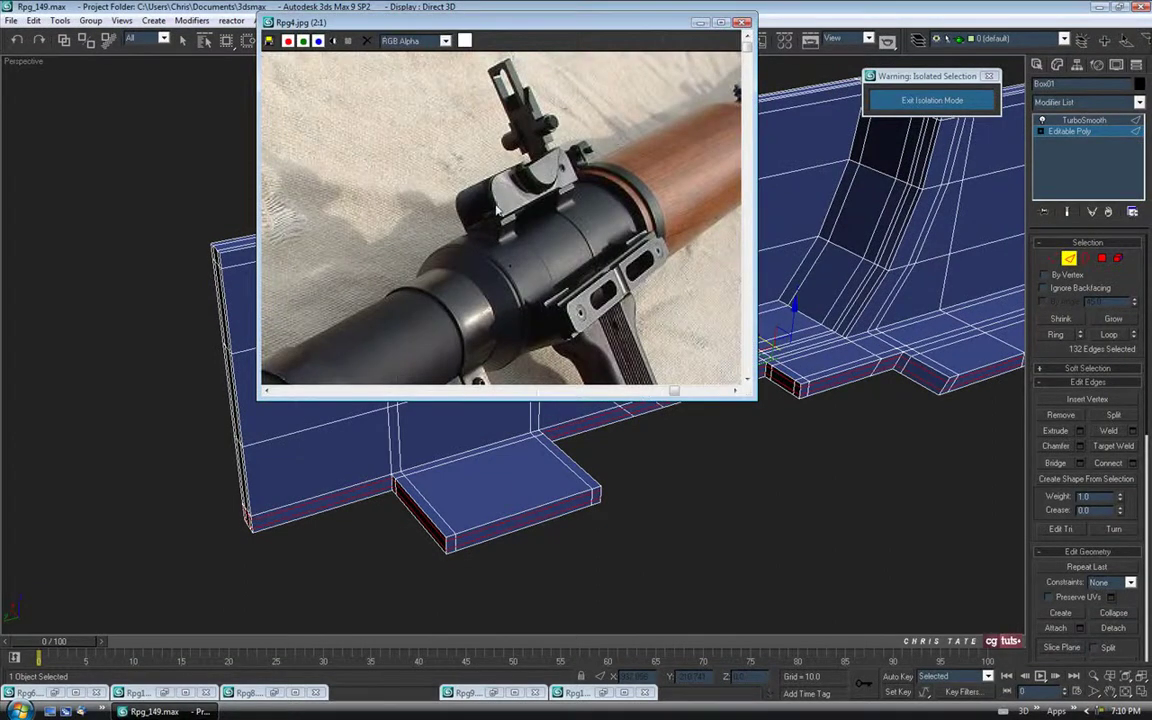
pyautogui.moveTo(583, 263); pyautogui.dragTo(335, 233, button='middle')
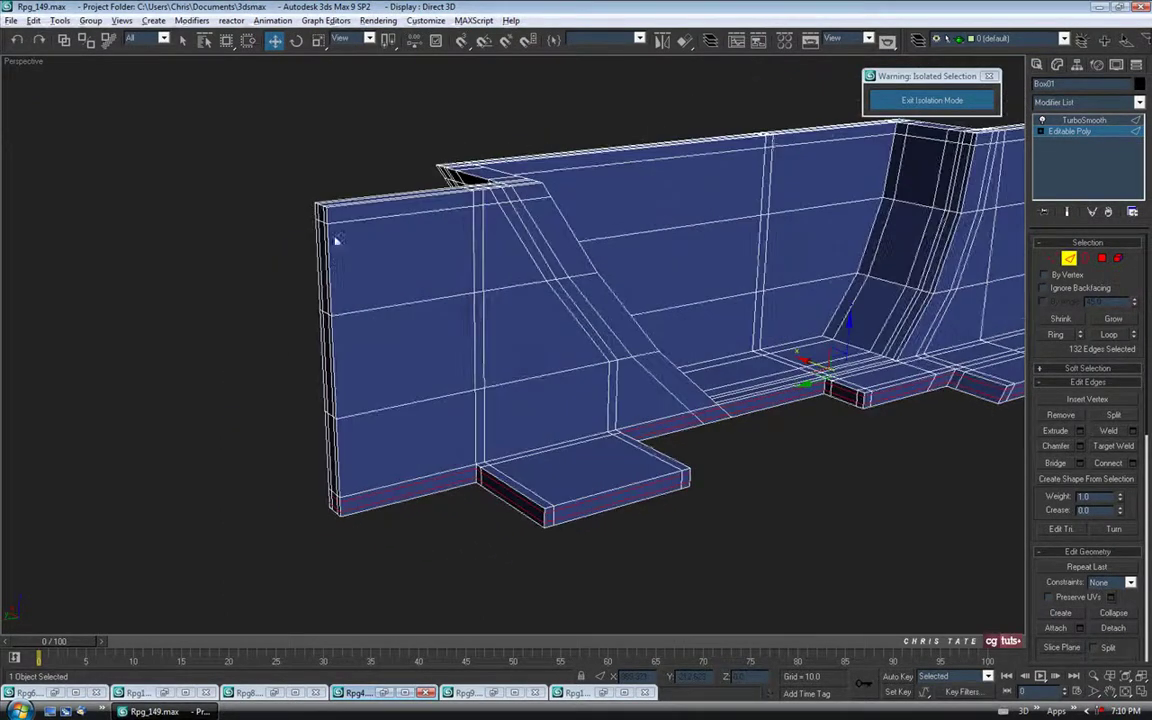
# Connect the ring of horizontal edges across the outer wall section beside the ledge with 2 segments, pinch 80 and slide 0
pyautogui.keyDown('alt'); pyautogui.moveTo(390, 344); pyautogui.dragTo(562, 333, button='middle'); pyautogui.keyUp('alt')
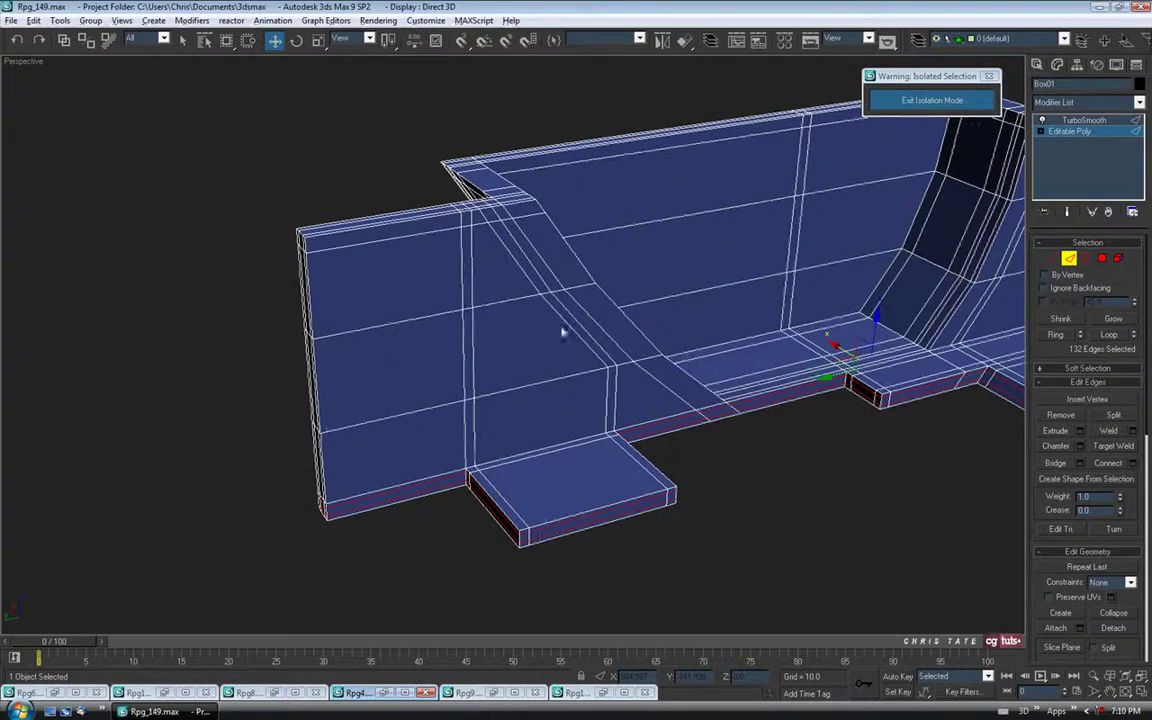
pyautogui.click(390, 324)
pyautogui.keyDown('alt'); pyautogui.moveTo(390, 324); pyautogui.dragTo(447, 394, button='middle'); pyautogui.keyUp('alt')
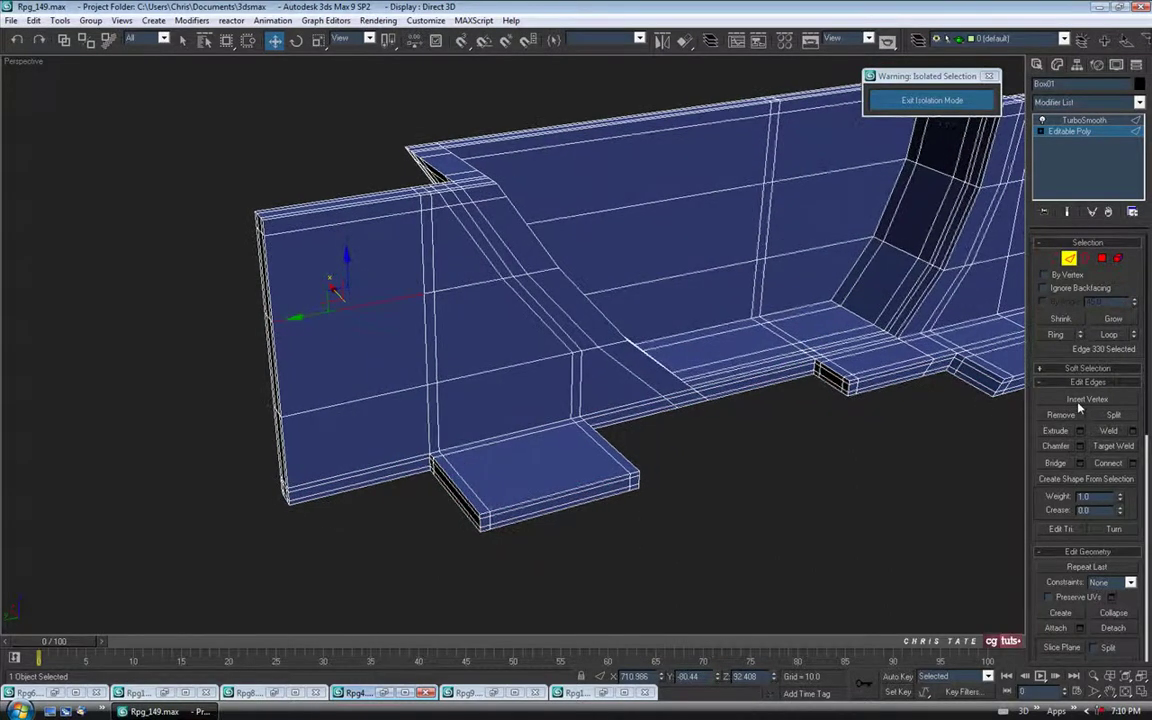
pyautogui.click(1057, 335)
pyautogui.click(1133, 463)
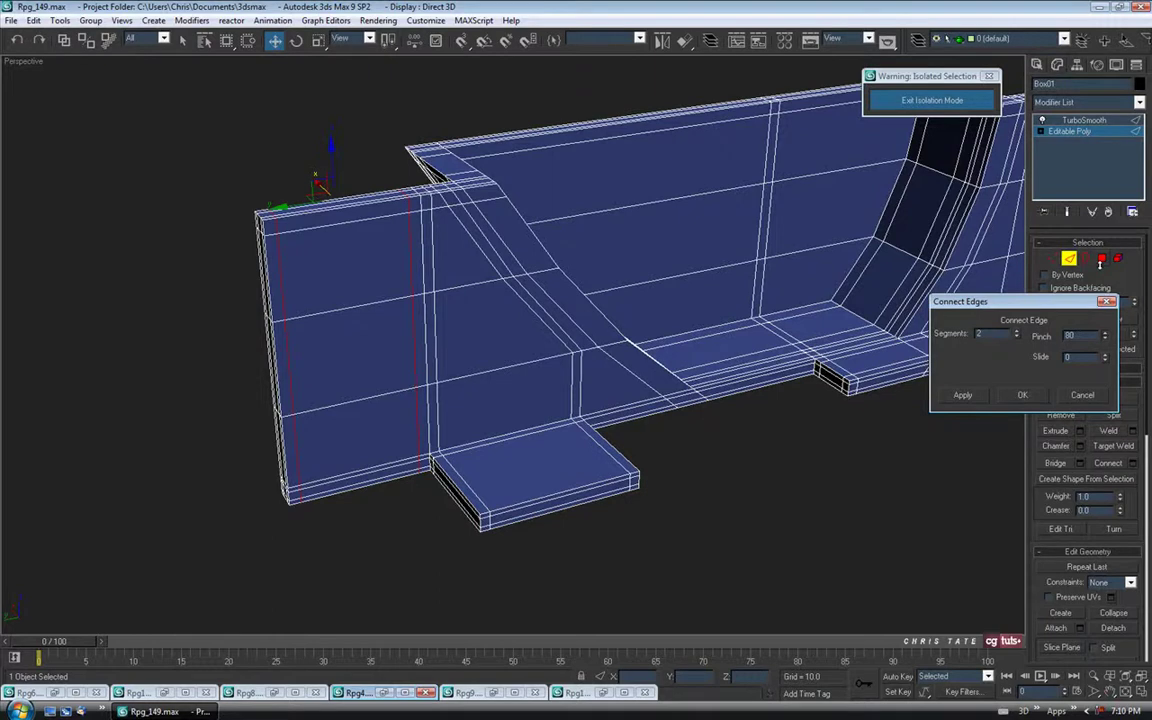
pyautogui.click(1020, 395)
# Preview the wall end with TurboSmooth and compare its upper corner with the reference photo Rpg4.jpg
pyautogui.keyDown('alt'); pyautogui.moveTo(400, 330); pyautogui.dragTo(910, 332, button='middle'); pyautogui.keyUp('alt')
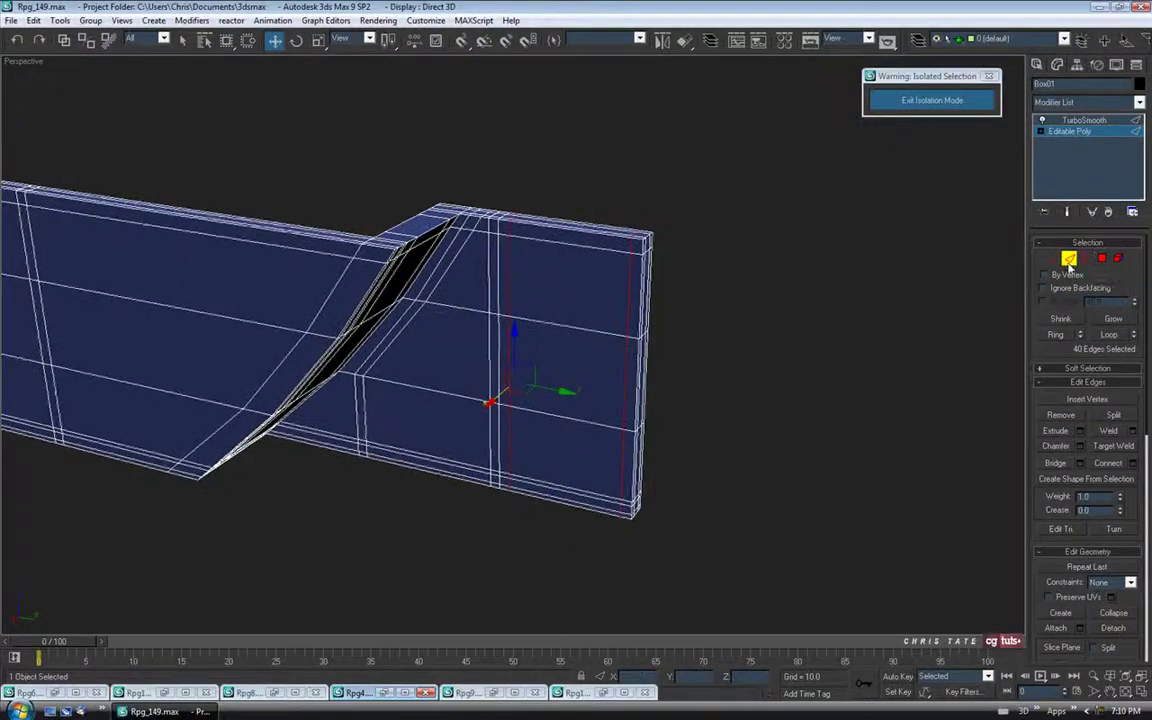
pyautogui.click(1068, 260)
pyautogui.click(1067, 212)
pyautogui.keyDown('alt'); pyautogui.moveTo(660, 316); pyautogui.dragTo(524, 497, button='middle'); pyautogui.keyUp('alt')
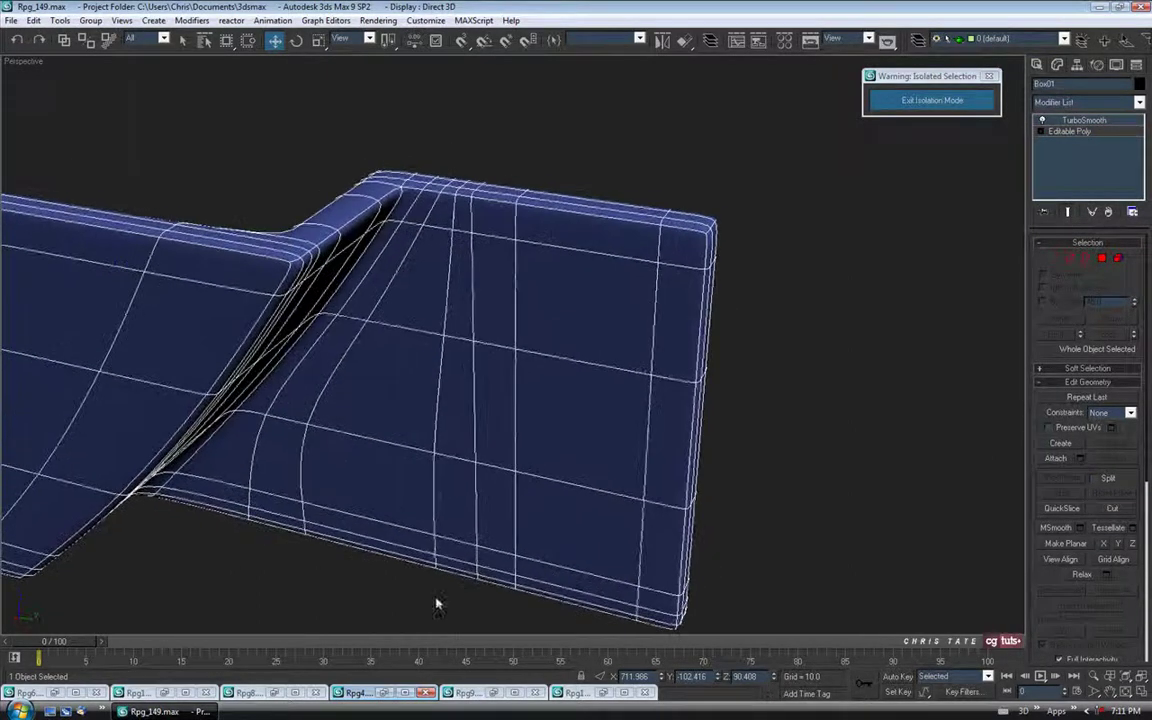
pyautogui.click(384, 692)
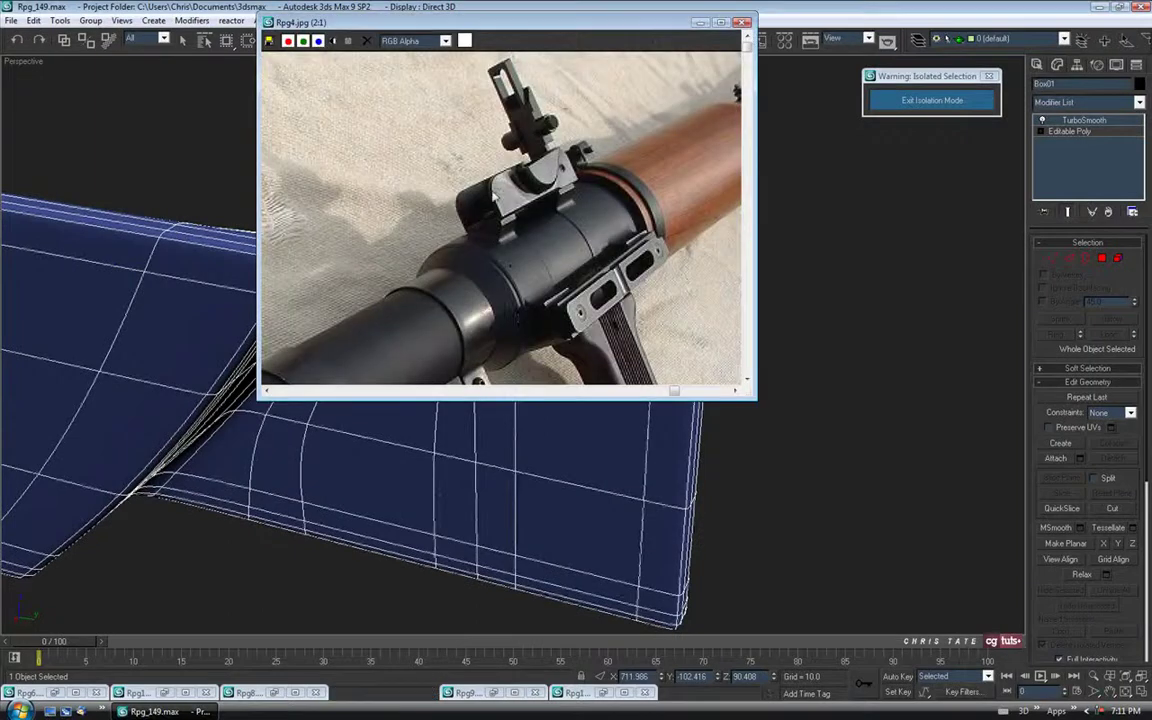
pyautogui.click(700, 22)
pyautogui.moveTo(718, 430); pyautogui.dragTo(701, 457, button='middle')
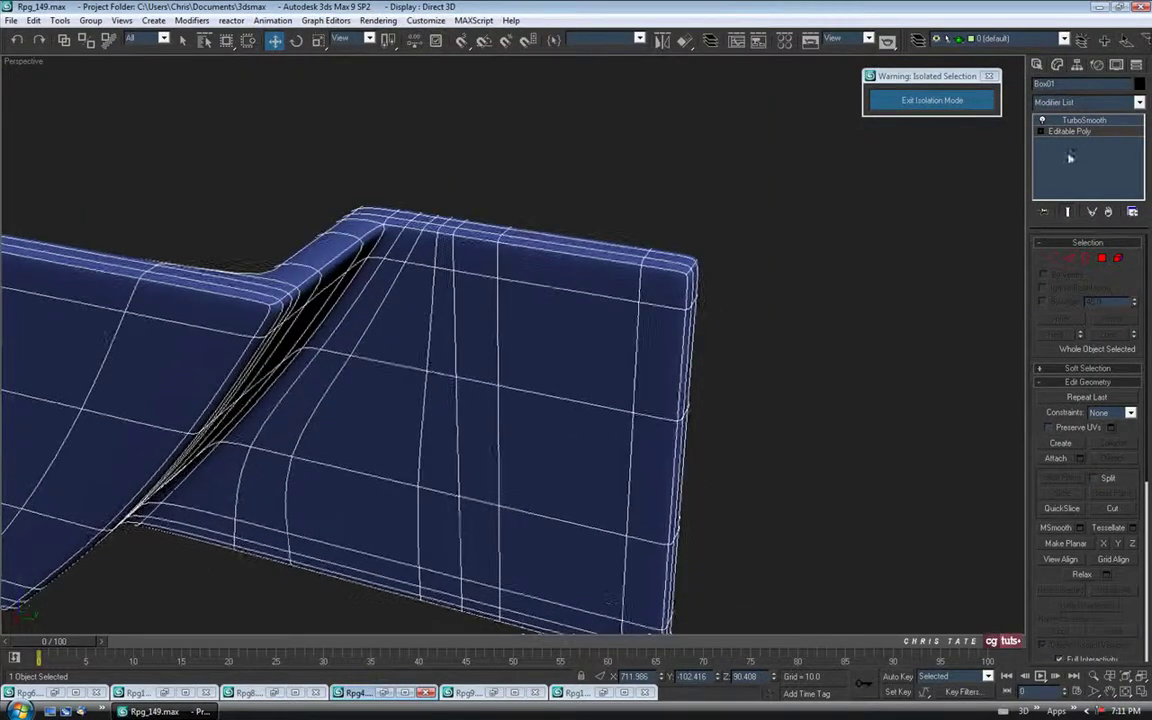
# Move the four top-edge vertices of the new vertical loop nearest the wall's end inward, away from the upper corner
pyautogui.click(1067, 212)
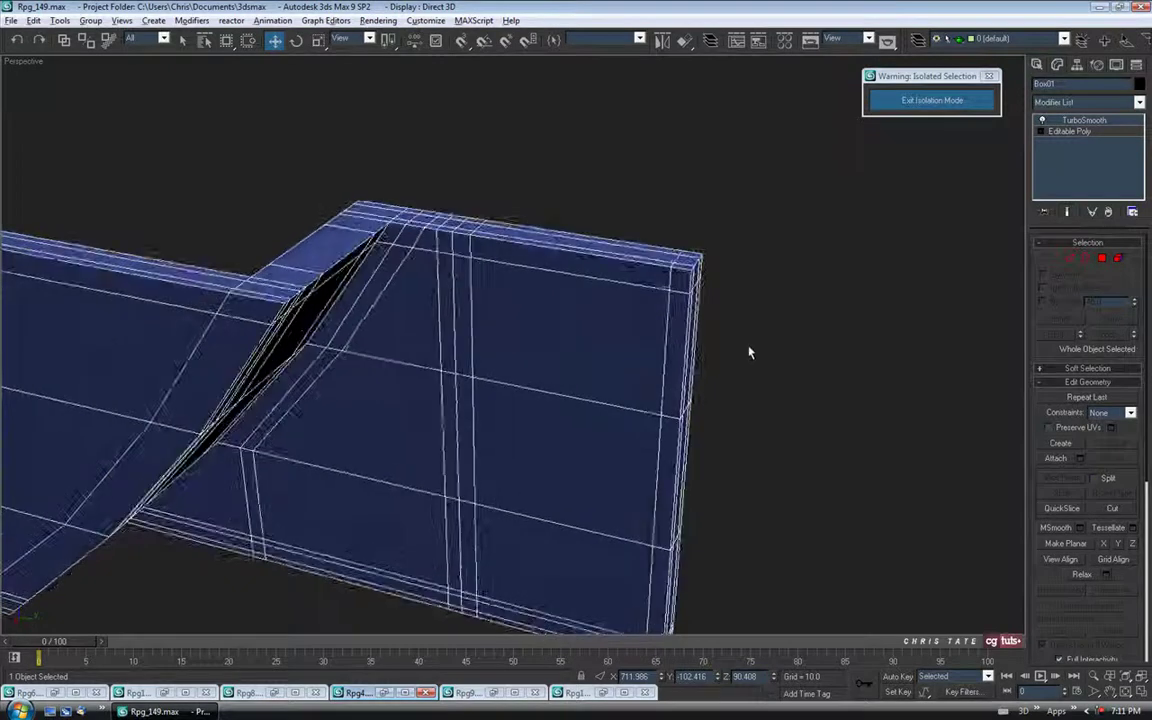
pyautogui.keyDown('alt'); pyautogui.moveTo(748, 350); pyautogui.dragTo(986, 294, button='middle'); pyautogui.keyUp('alt')
pyautogui.click(1051, 260)
pyautogui.keyDown('alt'); pyautogui.moveTo(720, 365); pyautogui.dragTo(658, 324, button='middle'); pyautogui.keyUp('alt')
pyautogui.scroll(5, 609, 327)
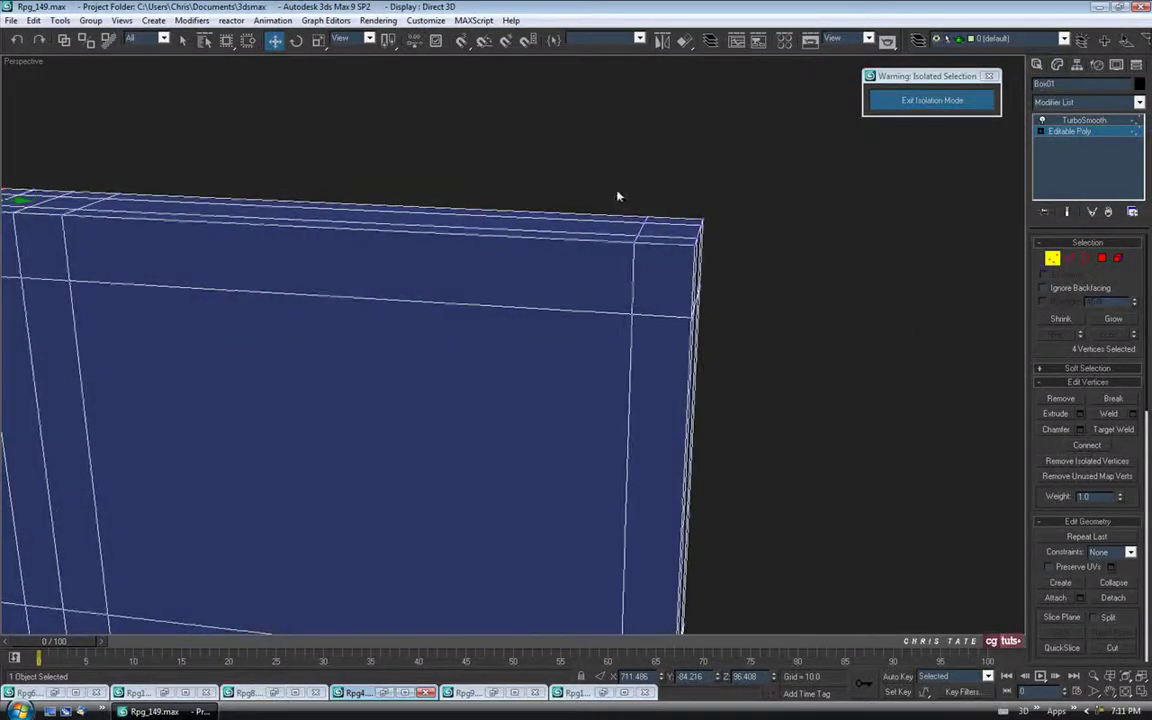
pyautogui.moveTo(657, 268); pyautogui.dragTo(458, 217)
pyautogui.keyDown('alt'); pyautogui.moveTo(560, 337); pyautogui.dragTo(349, 207, button='middle'); pyautogui.keyUp('alt')
# Lower the six vertices just beneath that upper corner, fine-tuning their height against the TurboSmooth preview to round the corner
pyautogui.moveTo(326, 170); pyautogui.dragTo(405, 208)
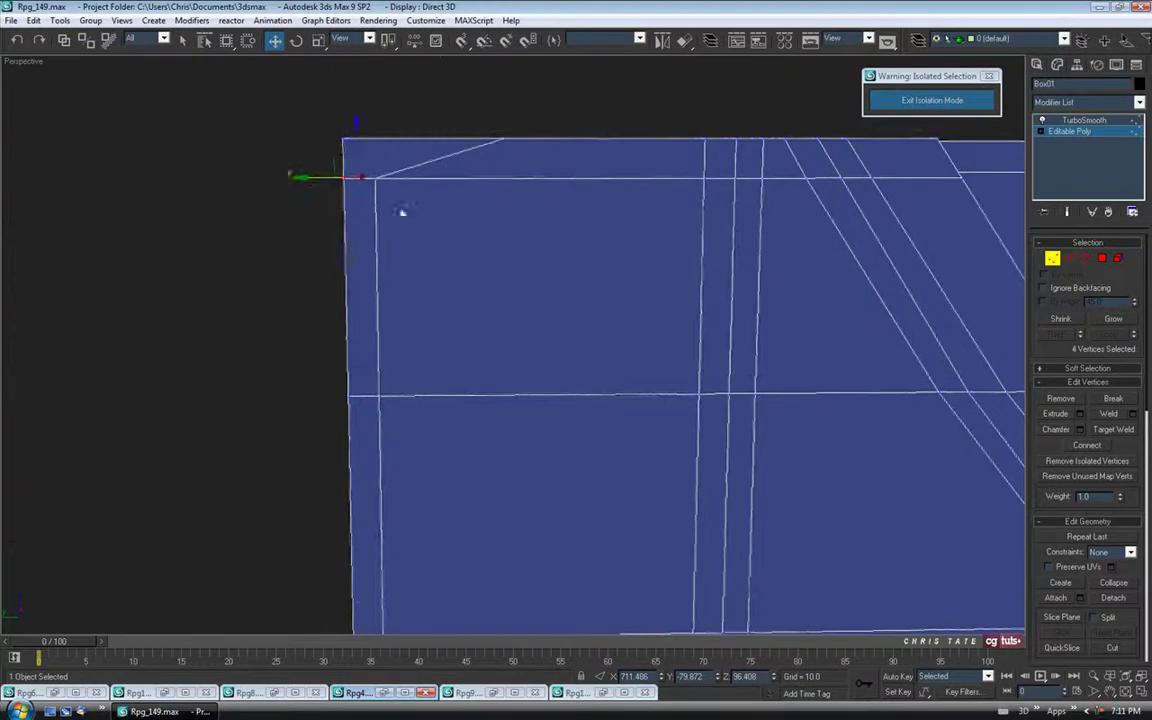
pyautogui.moveTo(357, 137); pyautogui.dragTo(427, 215)
pyautogui.keyDown('alt'); pyautogui.moveTo(785, 186); pyautogui.dragTo(640, 247, button='middle'); pyautogui.keyUp('alt')
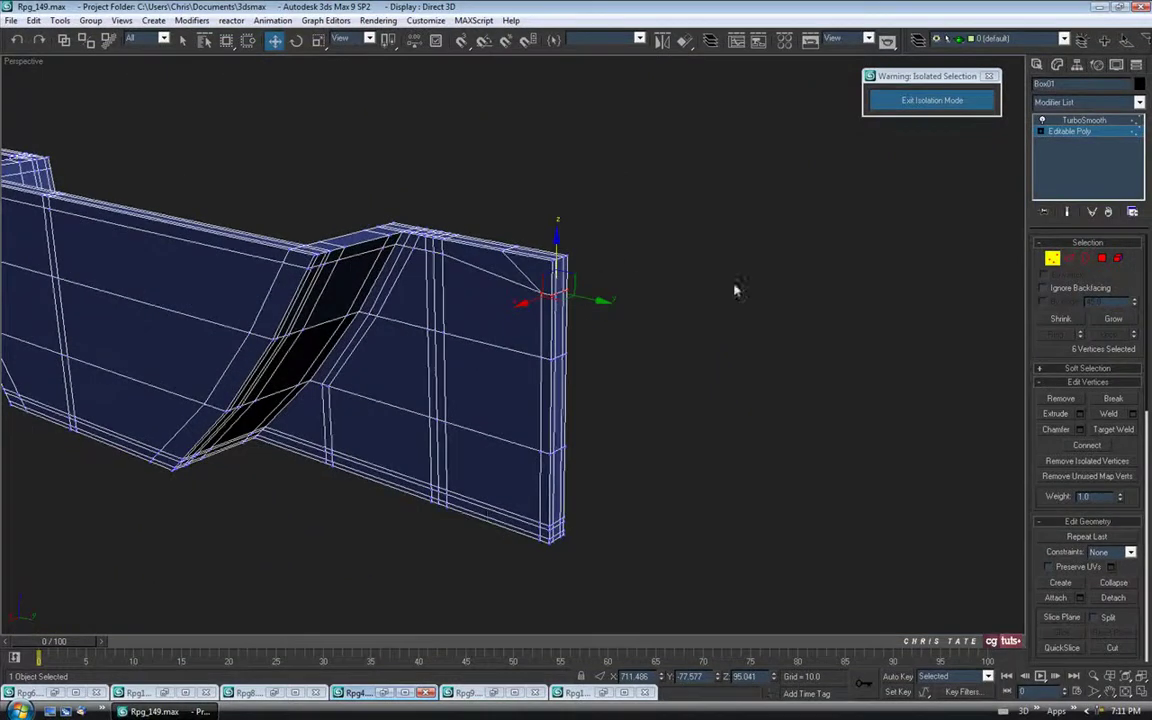
pyautogui.click(1067, 212)
pyautogui.keyDown('alt'); pyautogui.moveTo(679, 360); pyautogui.dragTo(638, 342, button='middle'); pyautogui.keyUp('alt')
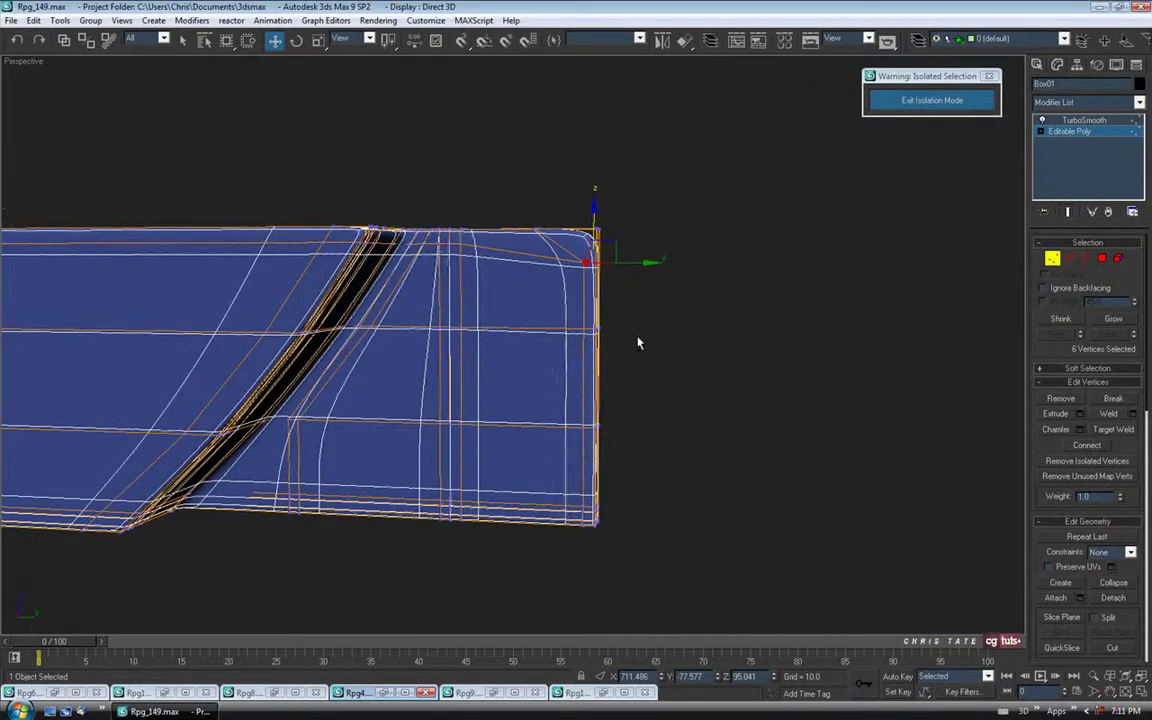
pyautogui.press('F4')
pyautogui.moveTo(630, 334); pyautogui.dragTo(630, 354, button='middle')
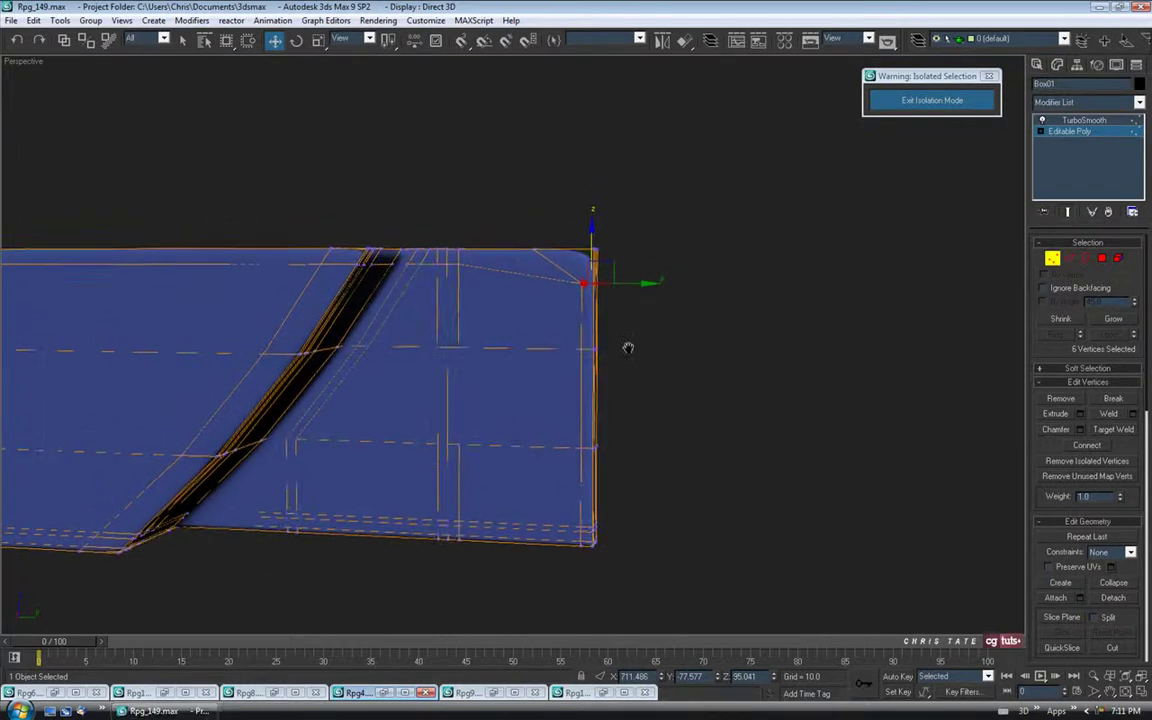
pyautogui.moveTo(592, 237); pyautogui.dragTo(592, 241)
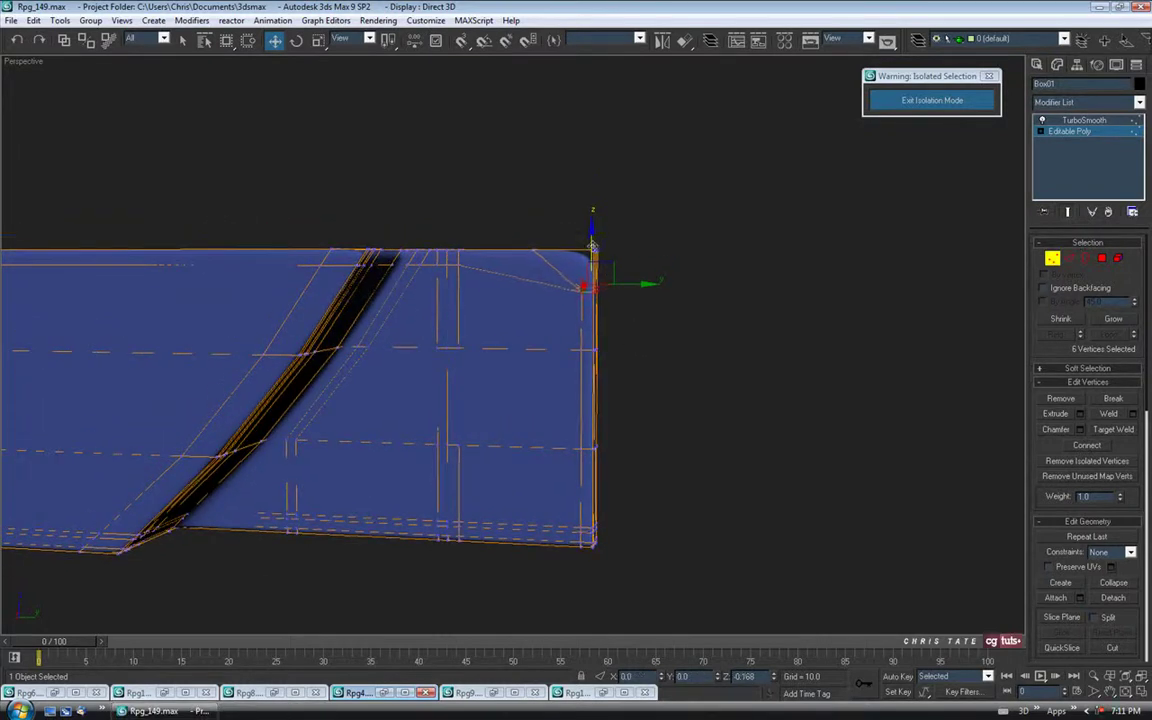
pyautogui.keyDown('alt'); pyautogui.moveTo(586, 309); pyautogui.dragTo(368, 340, button='middle'); pyautogui.keyUp('alt')
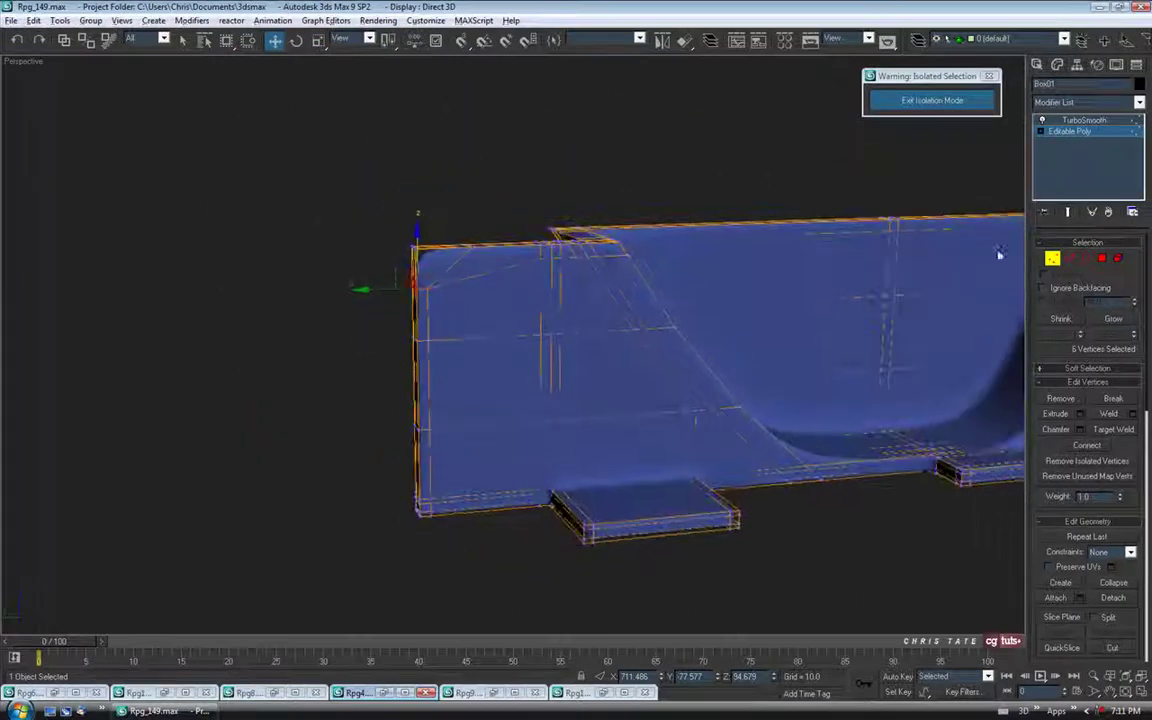
# Inspect the smoothed, rounded wall corner from both sides with edge display off
pyautogui.click(1051, 261)
pyautogui.keyDown('alt'); pyautogui.moveTo(740, 368); pyautogui.dragTo(431, 275, button='middle'); pyautogui.keyUp('alt')
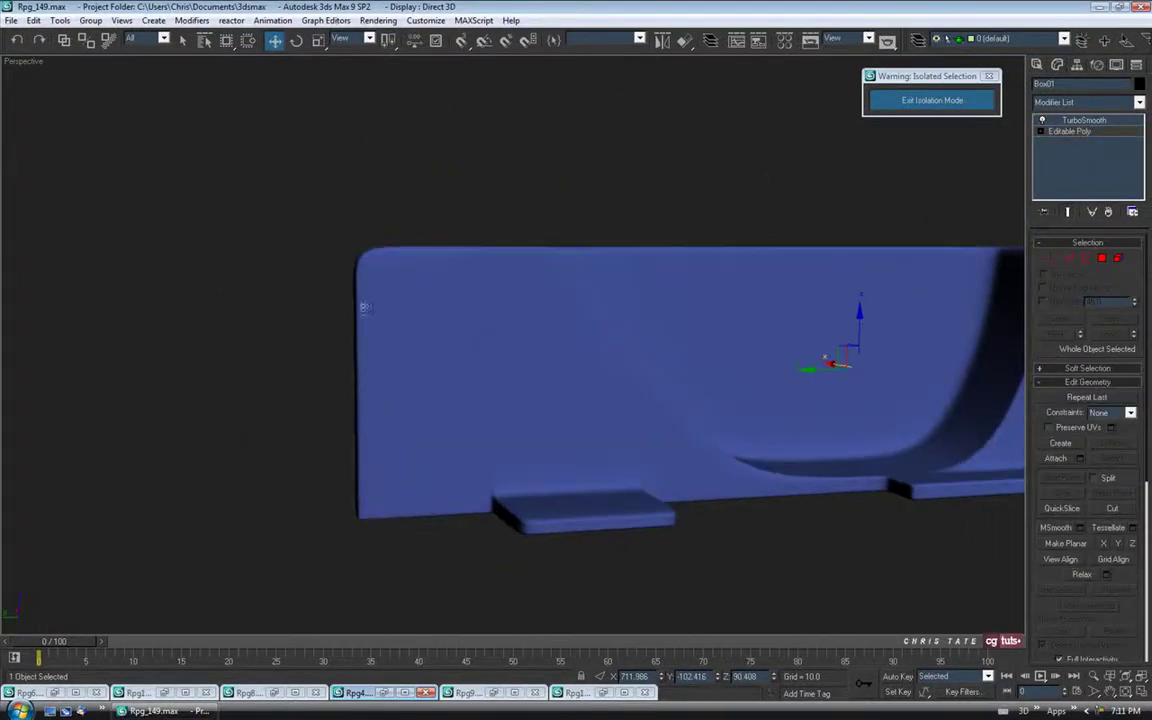
pyautogui.keyDown('alt'); pyautogui.moveTo(349, 309); pyautogui.dragTo(652, 268, button='middle'); pyautogui.keyUp('alt')
pyautogui.scroll(-10, 662, 362)
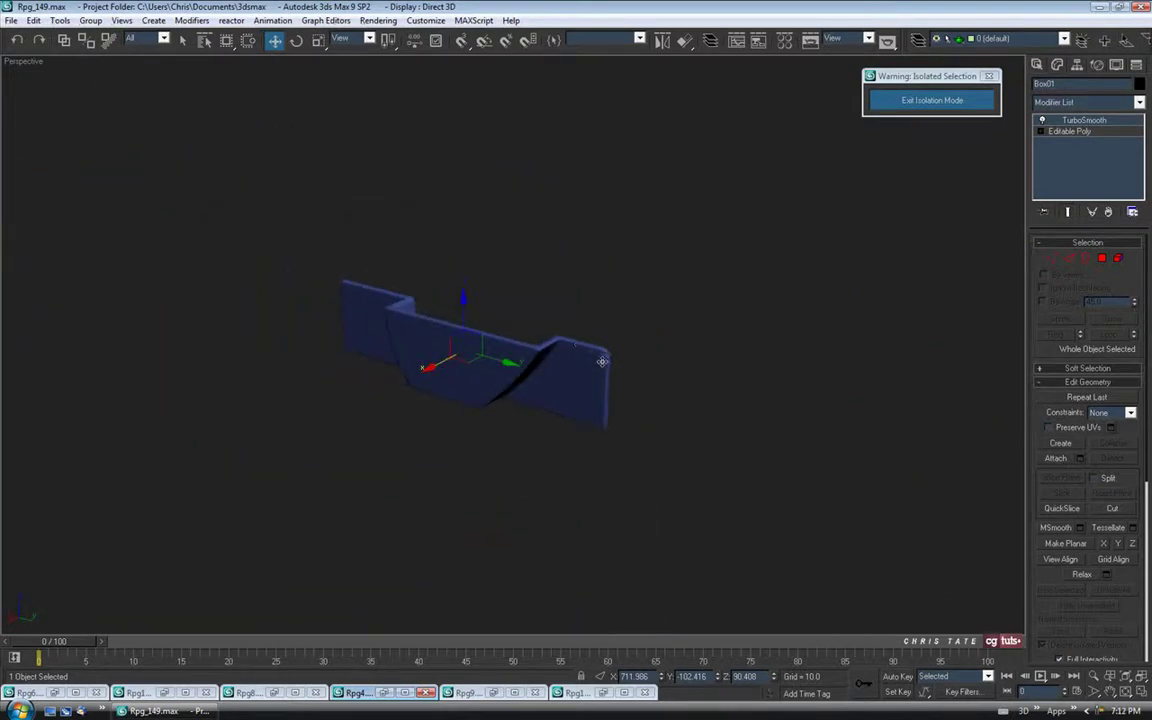
pyautogui.scroll(10, 600, 355)
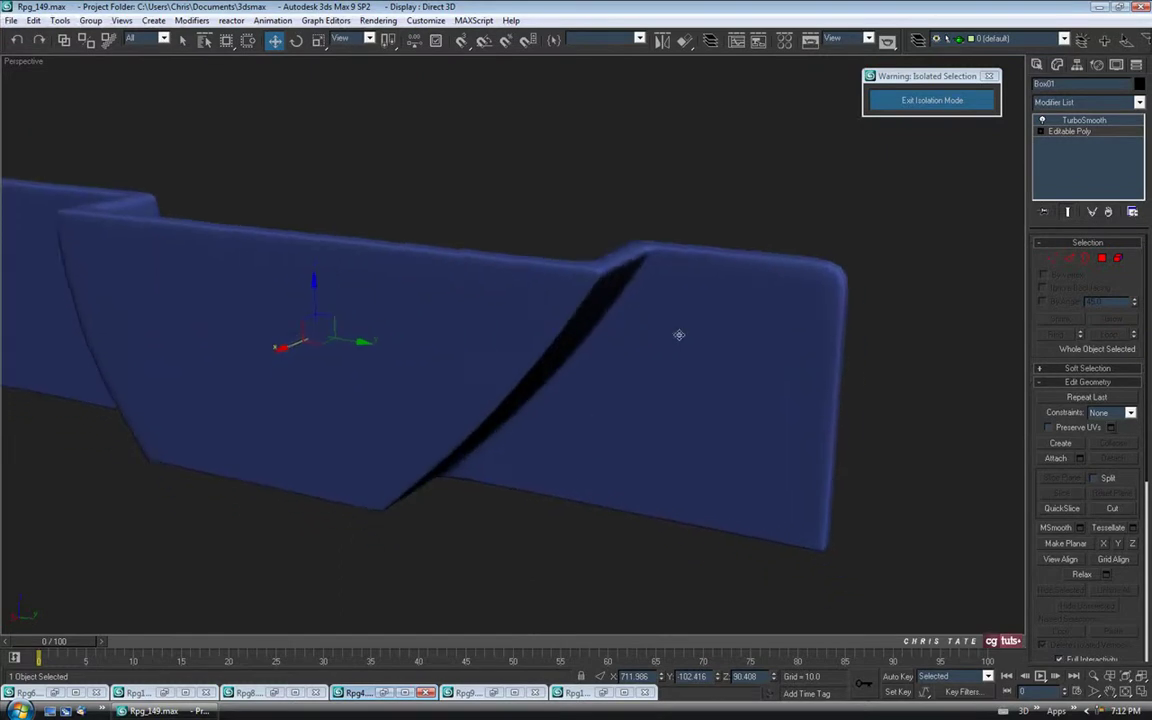
# At the bracket's opposite end, move the four top-edge vertices of the outermost vertical loop inward, away from the upper corner
pyautogui.press('F4')
pyautogui.click(1068, 213)
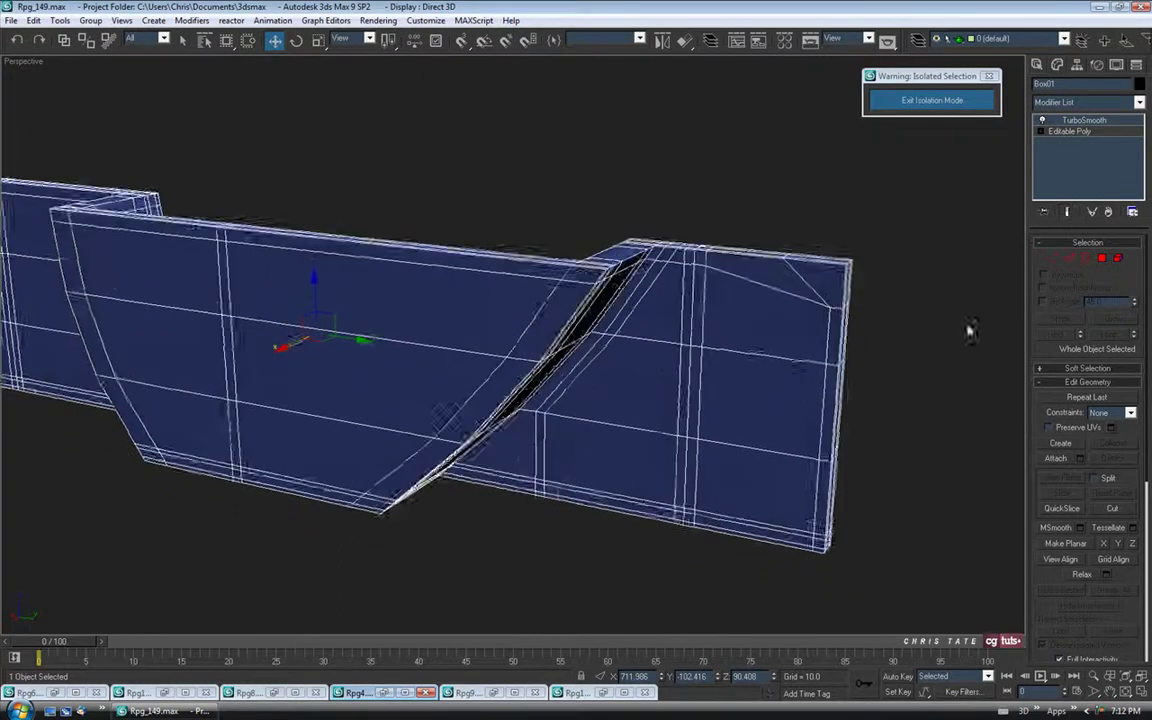
pyautogui.keyDown('alt'); pyautogui.moveTo(780, 385); pyautogui.dragTo(787, 409, button='middle'); pyautogui.keyUp('alt')
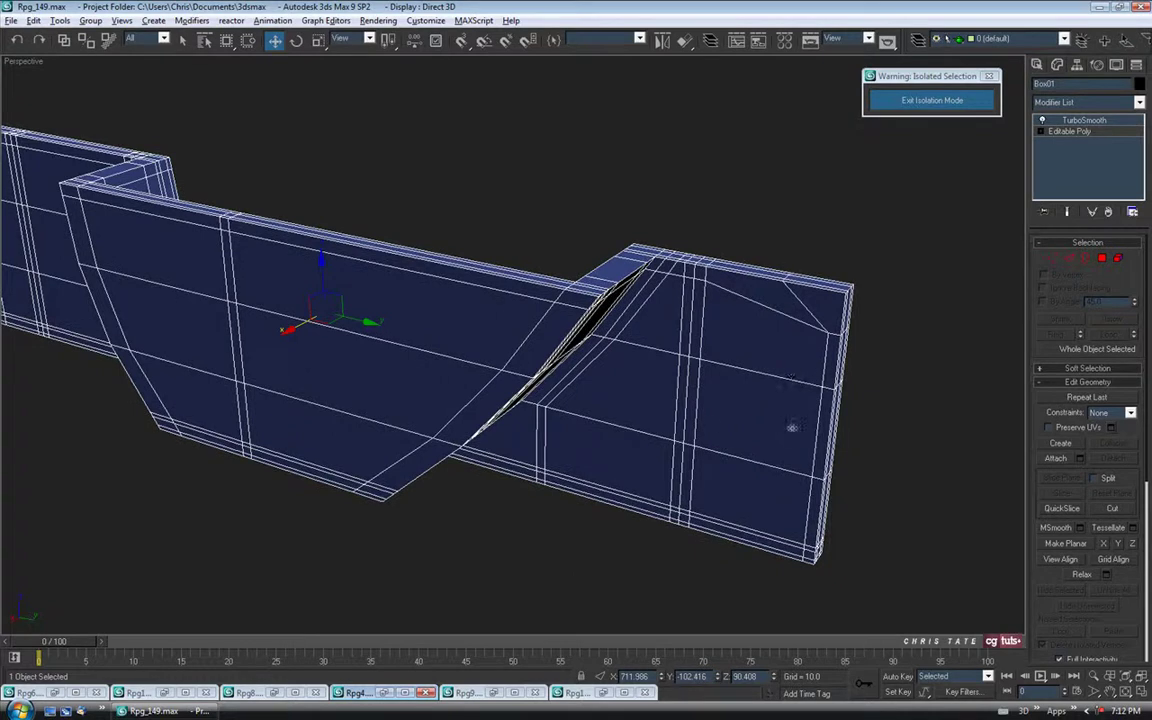
pyautogui.keyDown('alt'); pyautogui.moveTo(698, 382); pyautogui.dragTo(771, 364, button='middle'); pyautogui.keyUp('alt')
pyautogui.scroll(4, 557, 378)
pyautogui.keyDown('alt'); pyautogui.moveTo(650, 272); pyautogui.dragTo(626, 248, button='middle'); pyautogui.keyUp('alt')
pyautogui.scroll(4, 626, 248)
pyautogui.moveTo(758, 212); pyautogui.dragTo(890, 305, button='middle')
pyautogui.scroll(4, 755, 225)
pyautogui.press('1')
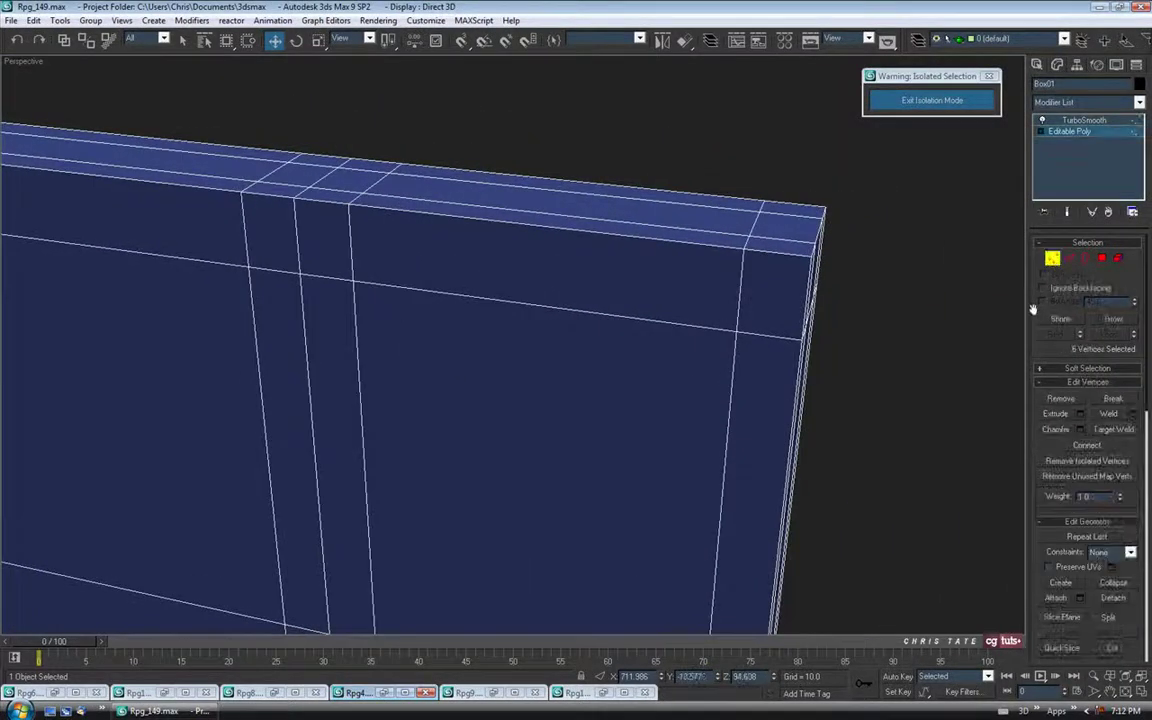
pyautogui.moveTo(740, 136); pyautogui.dragTo(771, 195)
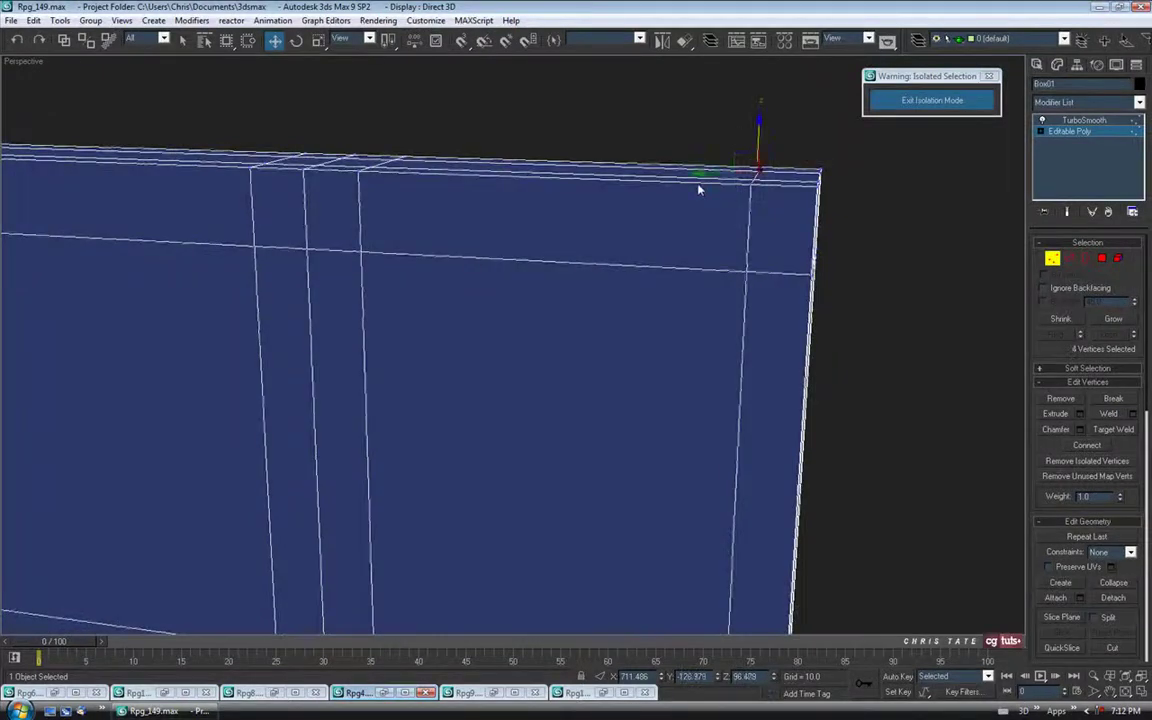
pyautogui.moveTo(702, 174); pyautogui.dragTo(538, 170)
pyautogui.keyDown('alt'); pyautogui.moveTo(538, 170); pyautogui.dragTo(820, 257, button='middle'); pyautogui.keyUp('alt')
# Lower the six vertices beneath the opposite end's upper corner to round it, and show the TurboSmooth result
pyautogui.moveTo(856, 219); pyautogui.dragTo(753, 270)
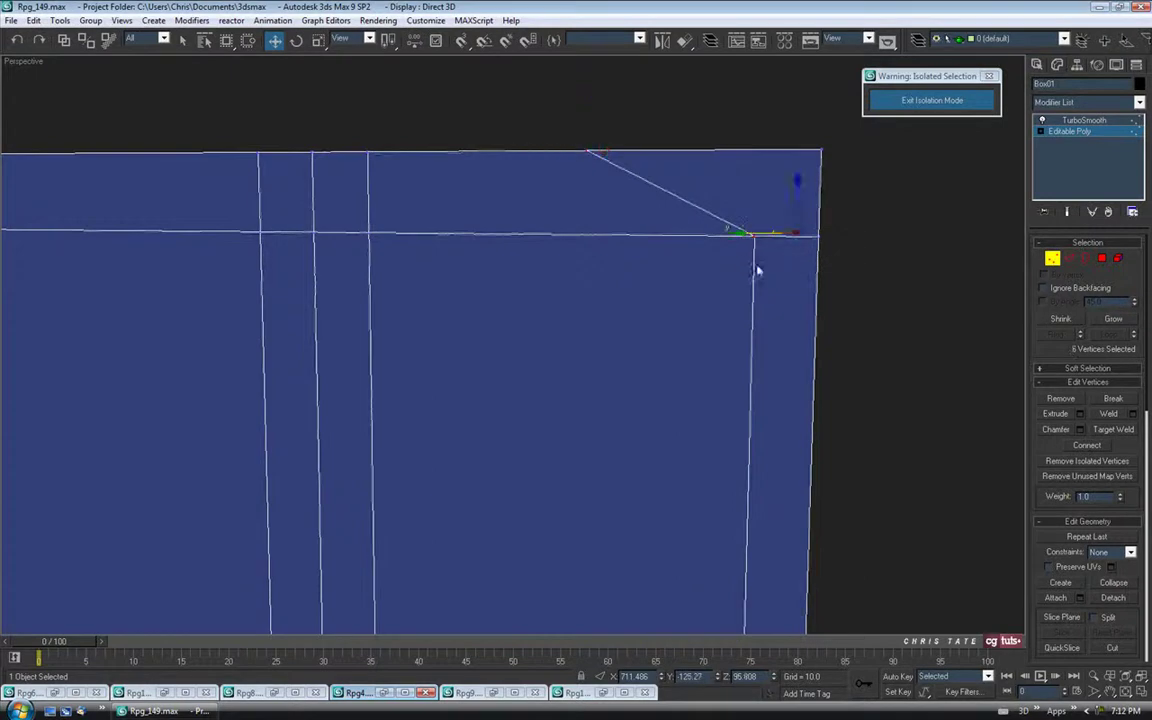
pyautogui.moveTo(797, 196); pyautogui.dragTo(793, 282)
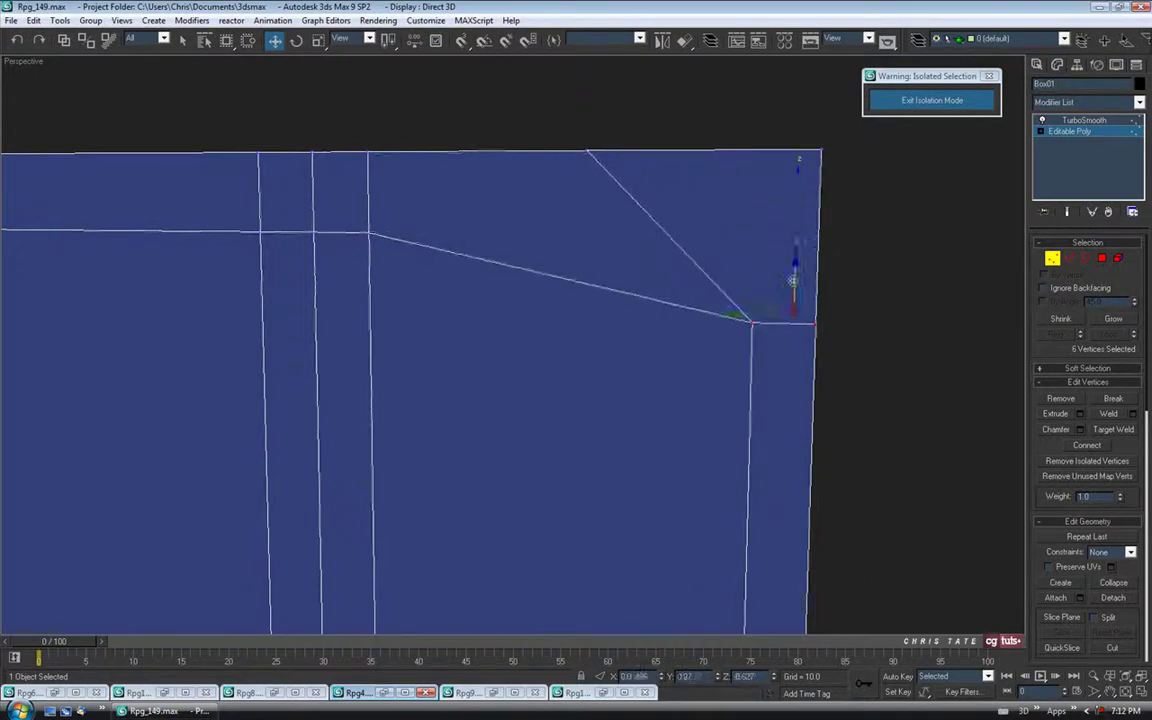
pyautogui.scroll(-3, 740, 272)
pyautogui.click(1068, 212)
pyautogui.moveTo(758, 334); pyautogui.dragTo(769, 290, button='middle')
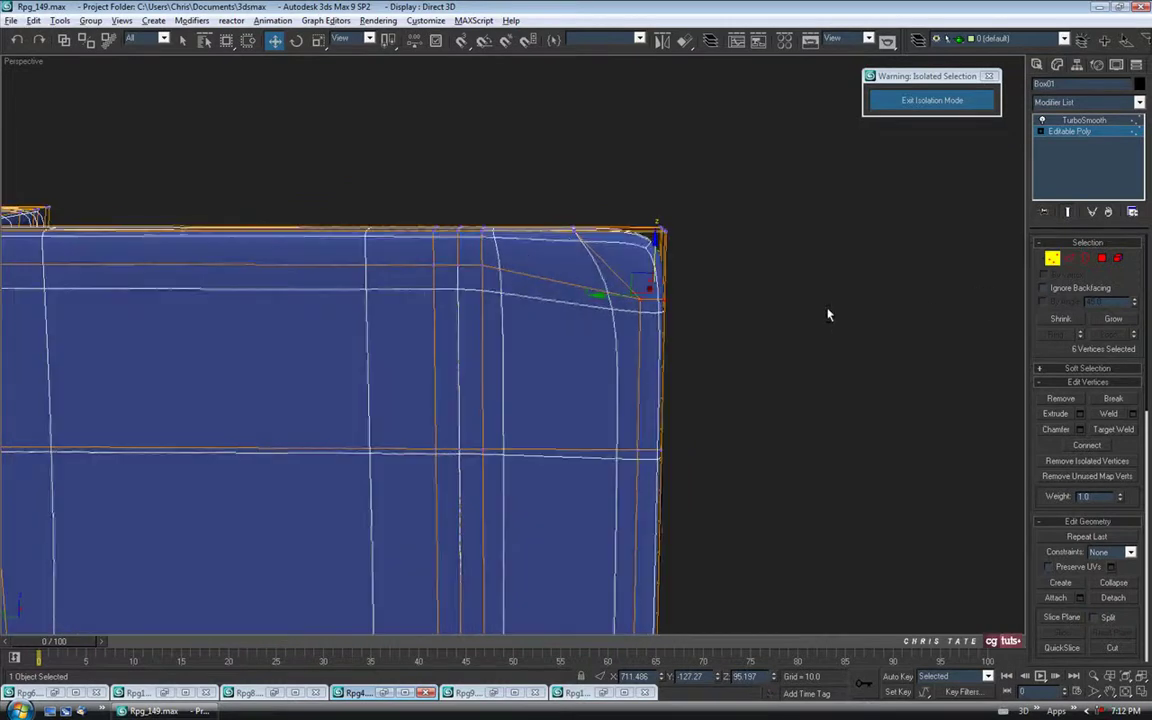
# Examine the smoothed bracket from several angles, with and without edge display, checking both rounded corners and the ledges
pyautogui.press('F4')
pyautogui.keyDown('alt'); pyautogui.moveTo(766, 342); pyautogui.dragTo(688, 377, button='middle'); pyautogui.keyUp('alt')
pyautogui.scroll(-3, 727, 329)
pyautogui.click(1052, 259)
pyautogui.keyDown('alt'); pyautogui.moveTo(760, 380); pyautogui.dragTo(704, 428, button='middle'); pyautogui.keyUp('alt')
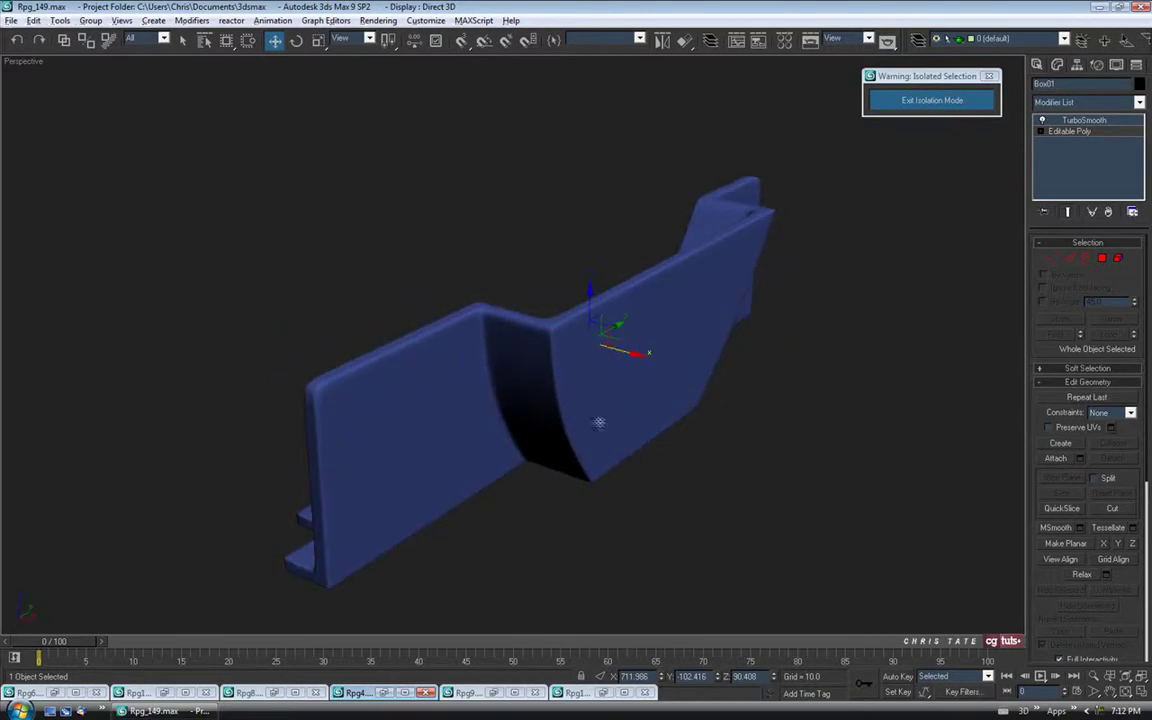
pyautogui.moveTo(585, 439)
pyautogui.keyDown('alt'); pyautogui.mouseDown(button='middle')
pyautogui.moveTo(687, 393)
pyautogui.moveTo(572, 338)
pyautogui.moveTo(610, 345)
pyautogui.moveTo(733, 424)
pyautogui.moveTo(861, 419)
pyautogui.moveTo(635, 419)
pyautogui.moveTo(663, 445)
pyautogui.moveTo(698, 399)
pyautogui.moveTo(643, 447)
pyautogui.moveTo(633, 410)
pyautogui.moveTo(550, 417)
pyautogui.moveTo(592, 345)
pyautogui.mouseUp(button='middle'); pyautogui.keyUp('alt')
pyautogui.press('F4')
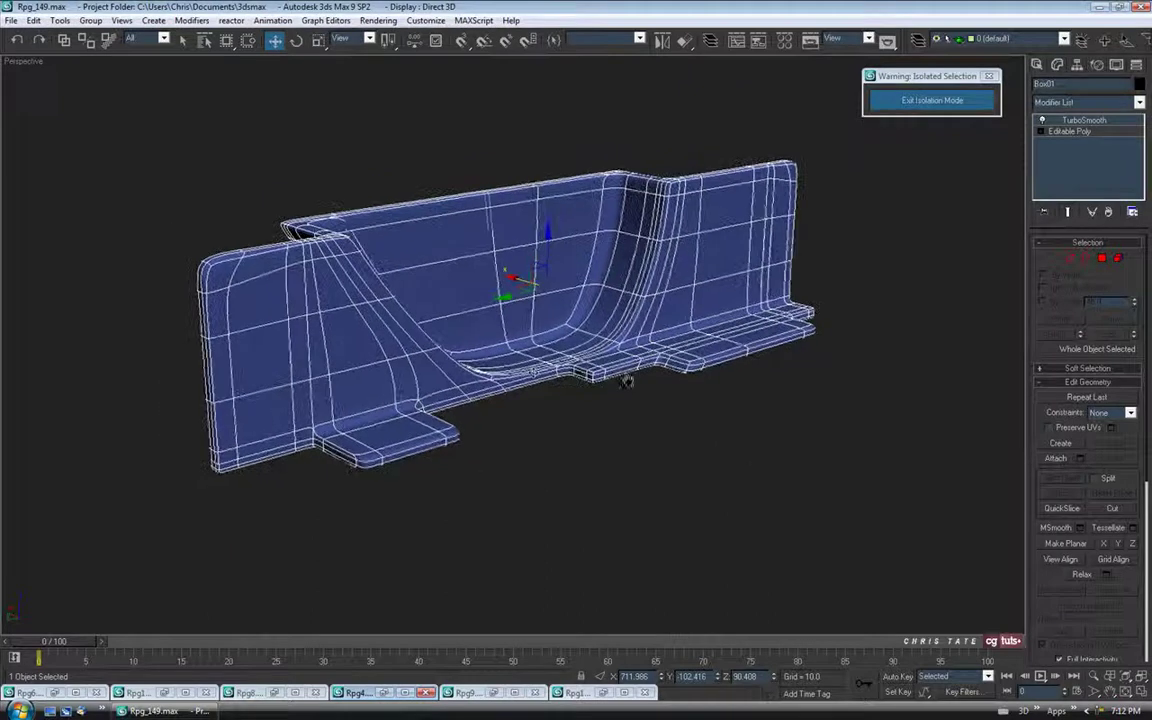
pyautogui.scroll(5, 592, 345)
pyautogui.press('F4')
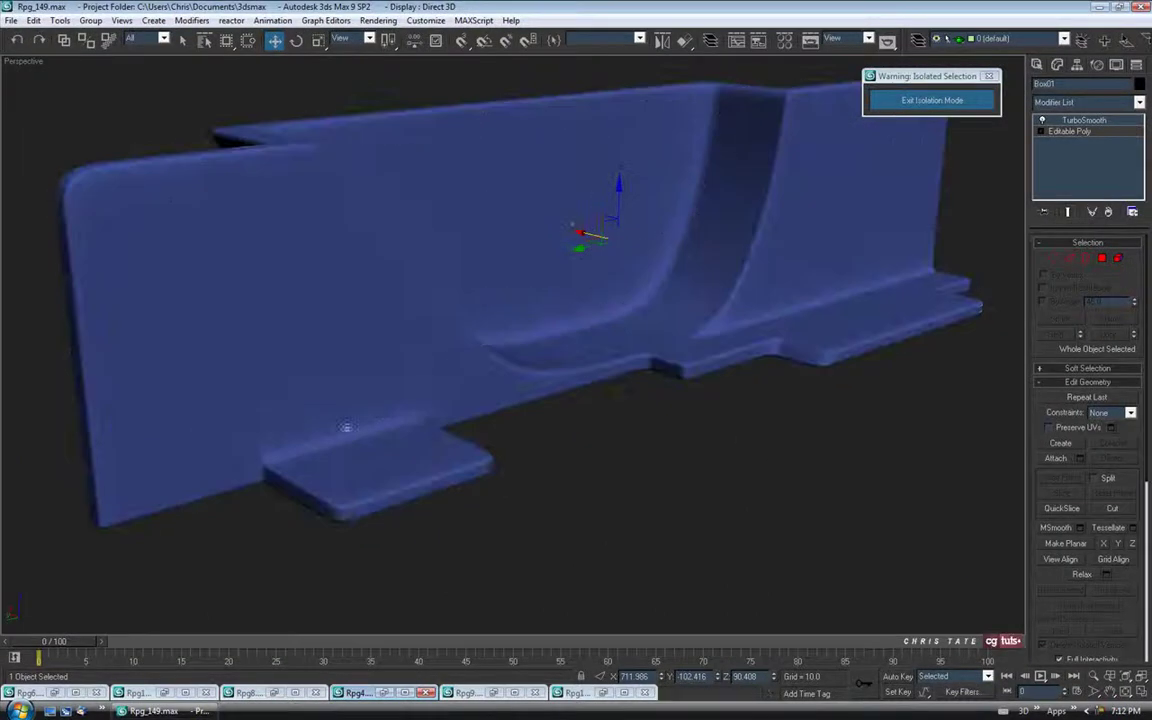
# Connect the ring of vertical edges along the lowest wall row with 1 segment, pinch 0 and slide 80
pyautogui.press('F4')
pyautogui.moveTo(593, 440); pyautogui.dragTo(591, 438, button='middle')
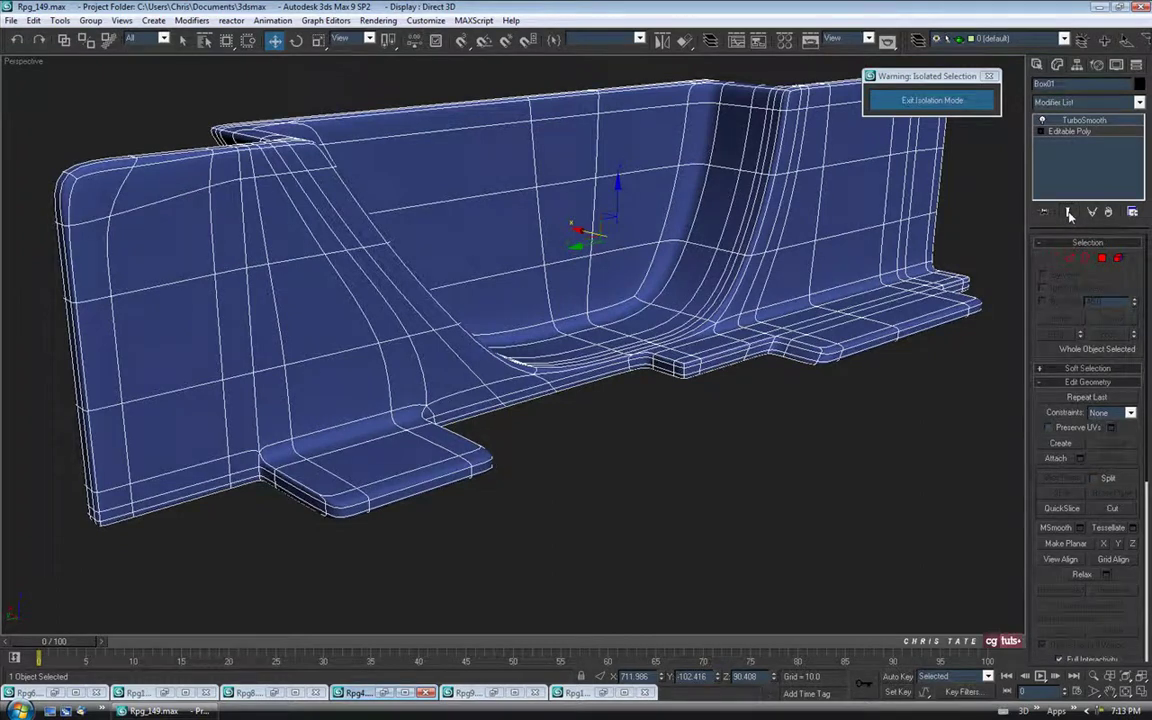
pyautogui.click(1069, 213)
pyautogui.click(1067, 261)
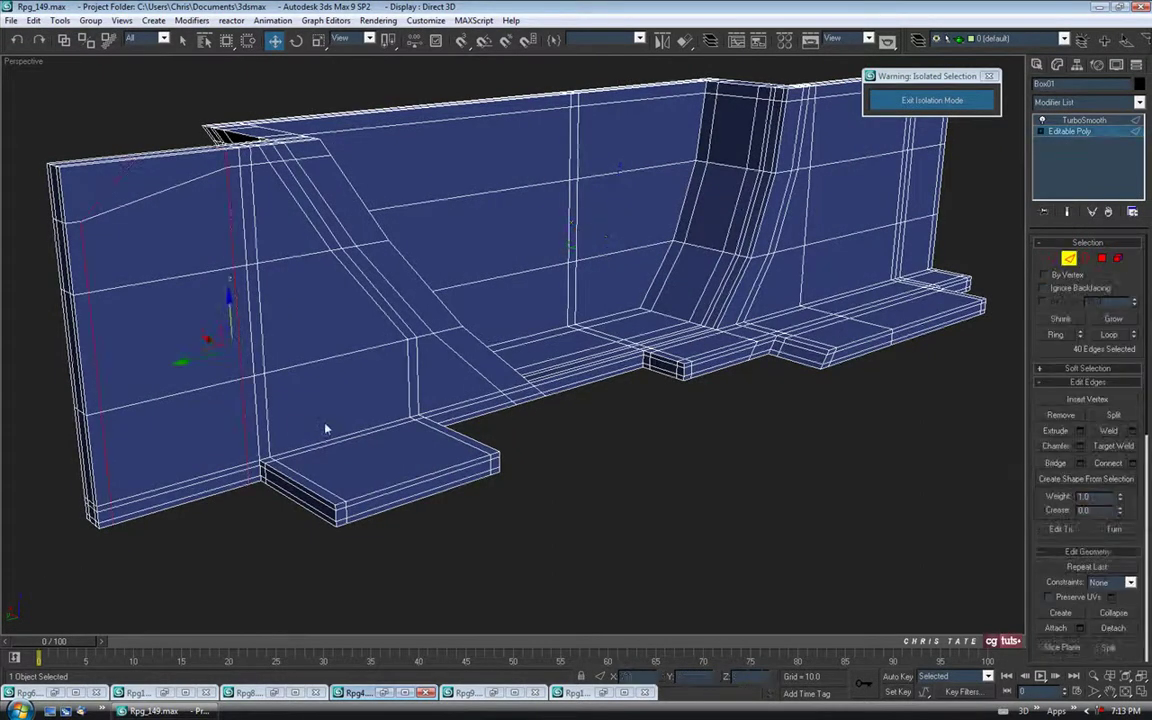
pyautogui.click(258, 421)
pyautogui.click(1057, 336)
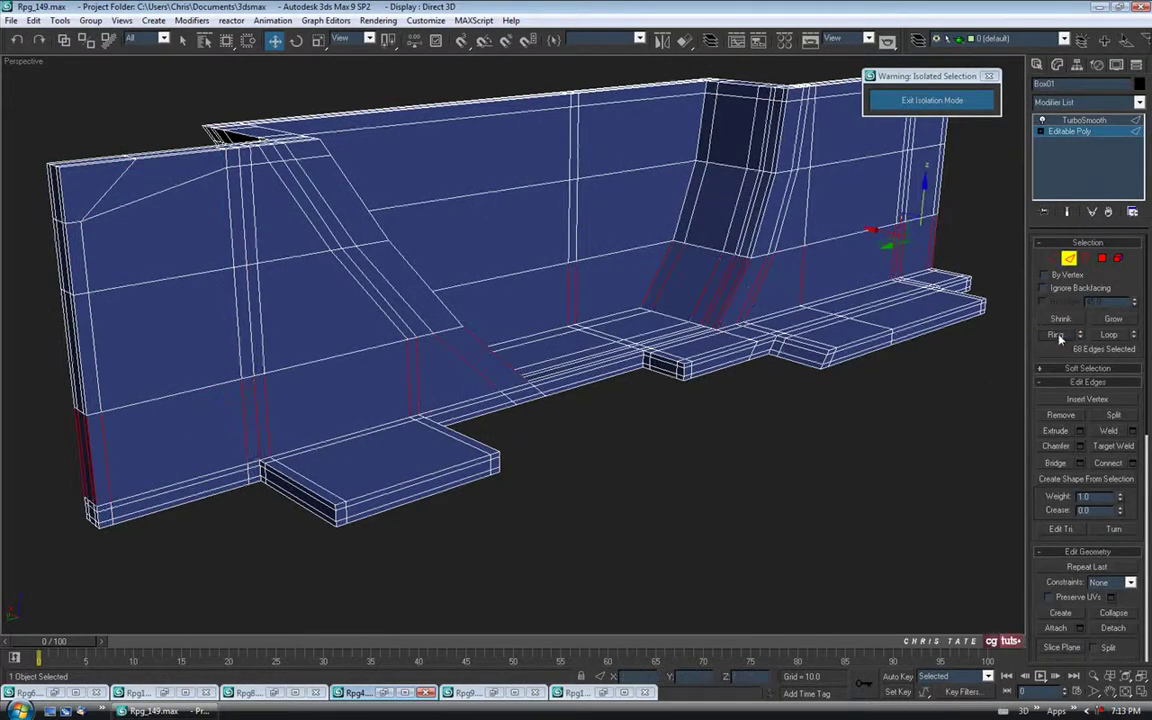
pyautogui.click(1134, 463)
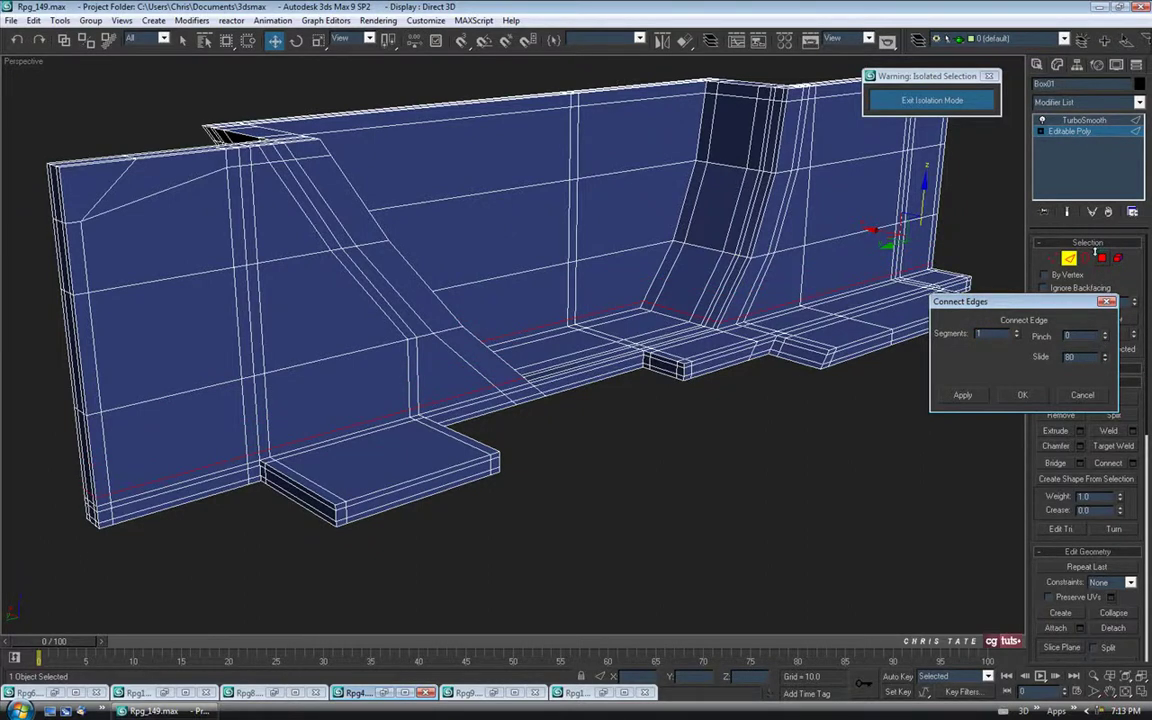
pyautogui.click(1021, 395)
# Examine how TurboSmooth shades the join between the wall, the ledge and the base of the slanted cut
pyautogui.moveTo(640, 372); pyautogui.dragTo(658, 370, button='middle')
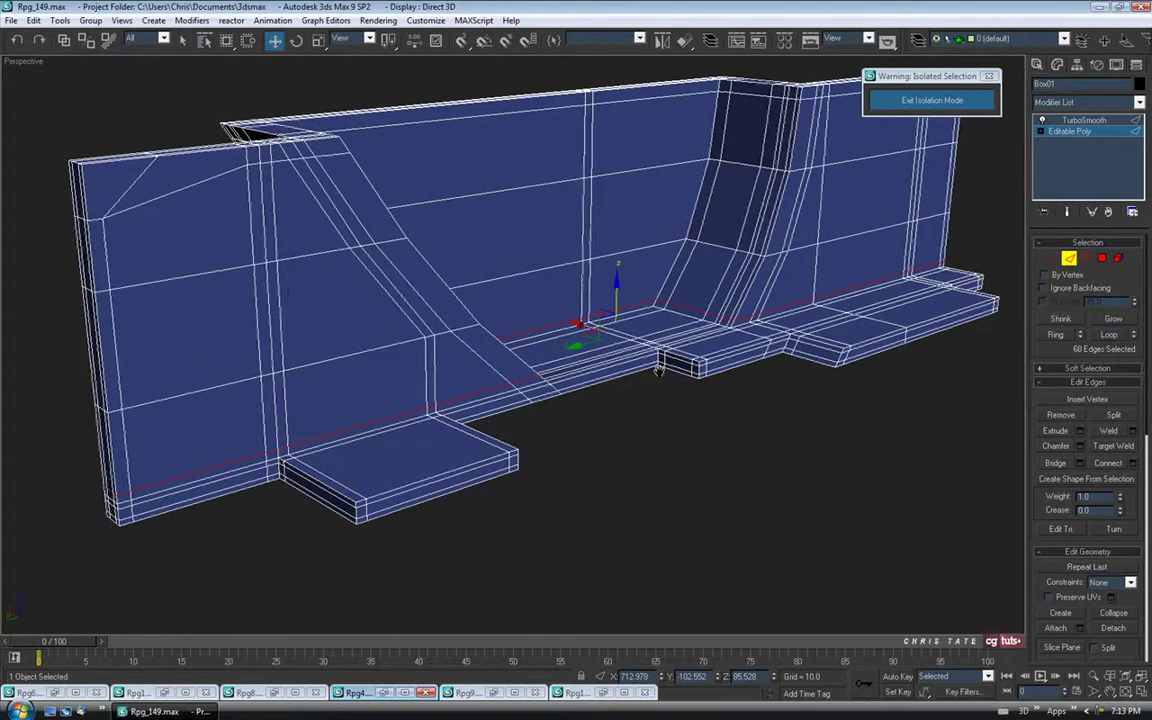
pyautogui.click(1068, 259)
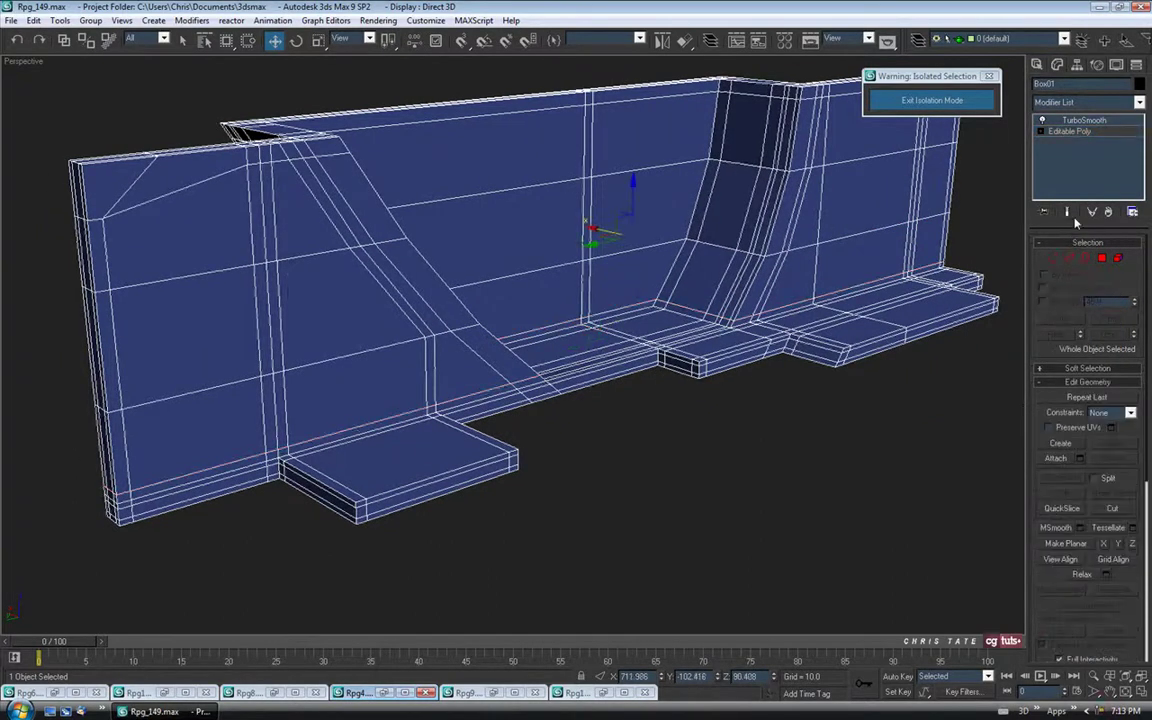
pyautogui.click(1067, 212)
pyautogui.moveTo(830, 370)
pyautogui.mouseDown(button='middle')
pyautogui.moveTo(805, 395)
pyautogui.moveTo(612, 383)
pyautogui.moveTo(656, 380)
pyautogui.moveTo(751, 260)
pyautogui.moveTo(753, 285)
pyautogui.moveTo(854, 316)
pyautogui.moveTo(720, 393)
pyautogui.moveTo(593, 393)
pyautogui.moveTo(568, 463)
pyautogui.moveTo(625, 373)
pyautogui.moveTo(568, 360)
pyautogui.mouseUp(button='middle')
pyautogui.scroll(5, 595, 316)
pyautogui.keyDown('alt'); pyautogui.moveTo(595, 316); pyautogui.dragTo(535, 302, button='middle'); pyautogui.keyUp('alt')
pyautogui.press('F4')
pyautogui.keyDown('alt'); pyautogui.moveTo(581, 368); pyautogui.dragTo(650, 306, button='middle'); pyautogui.keyUp('alt')
pyautogui.keyDown('alt'); pyautogui.moveTo(510, 252); pyautogui.dragTo(507, 288, button='middle'); pyautogui.keyUp('alt')
pyautogui.keyDown('alt'); pyautogui.moveTo(489, 337); pyautogui.dragTo(610, 368, button='middle'); pyautogui.keyUp('alt')
# Connect the ring of horizontal edges between the single ledge and the slanted cut with 1 segment, pinch 0 and slide 0
pyautogui.press('2')
pyautogui.click(527, 347)
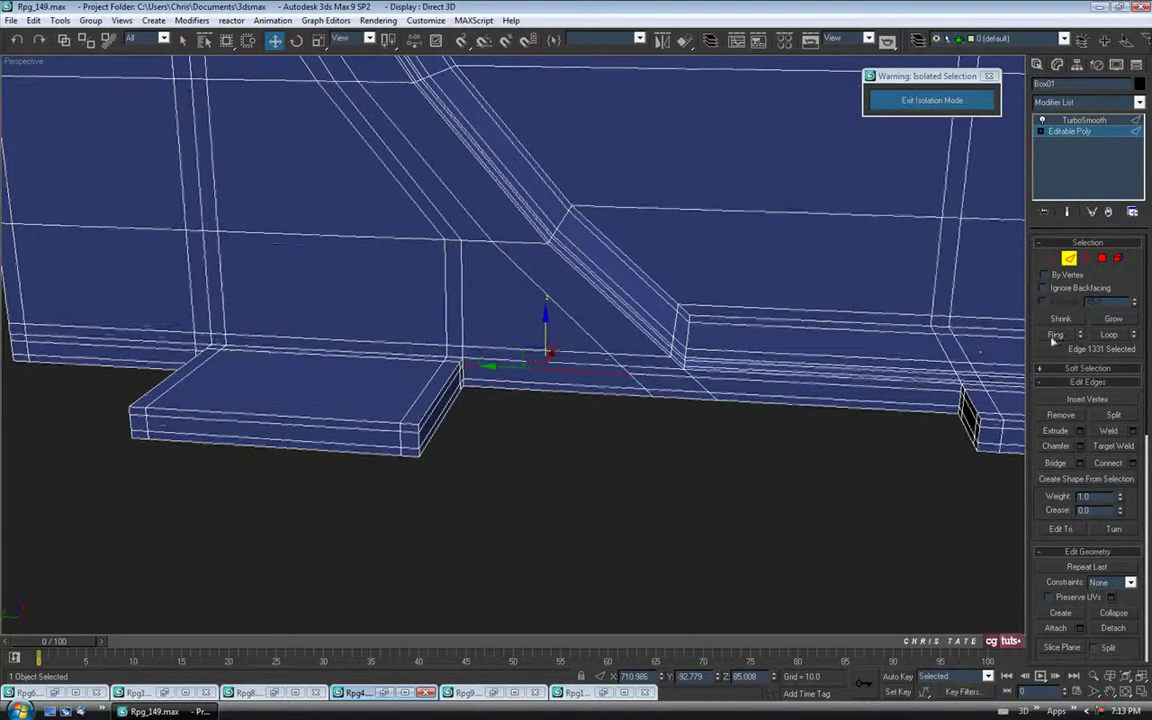
pyautogui.click(1055, 335)
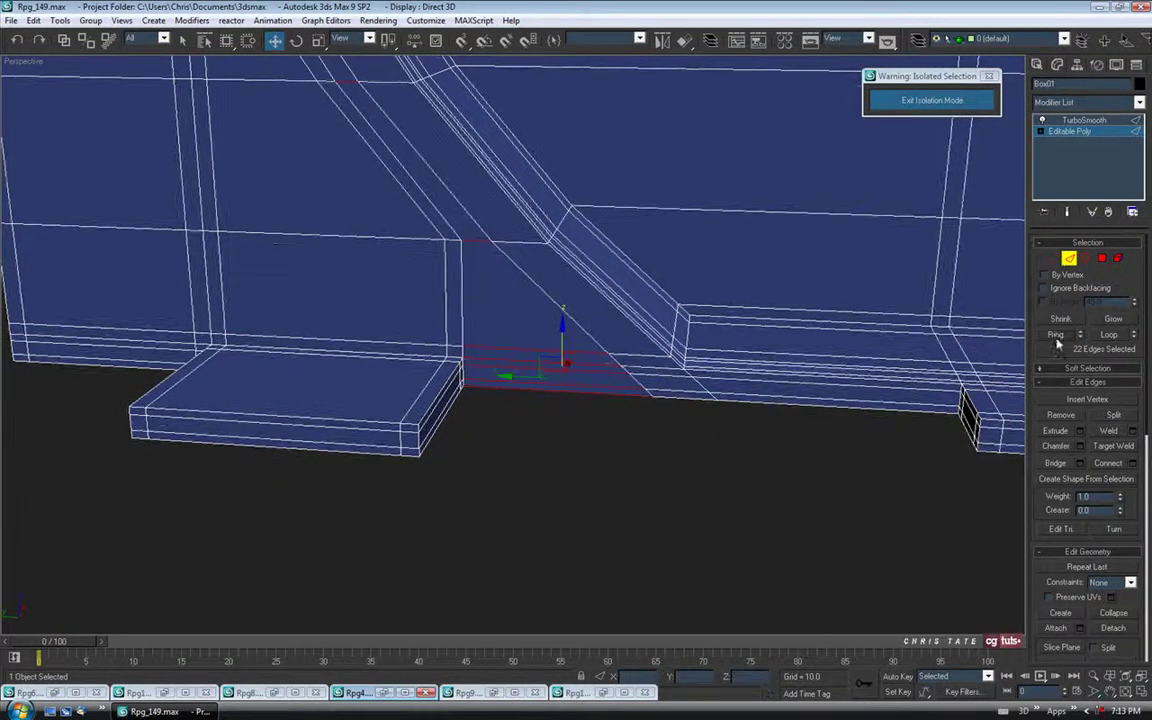
pyautogui.click(1133, 464)
pyautogui.moveTo(520, 252); pyautogui.dragTo(564, 325, button='middle')
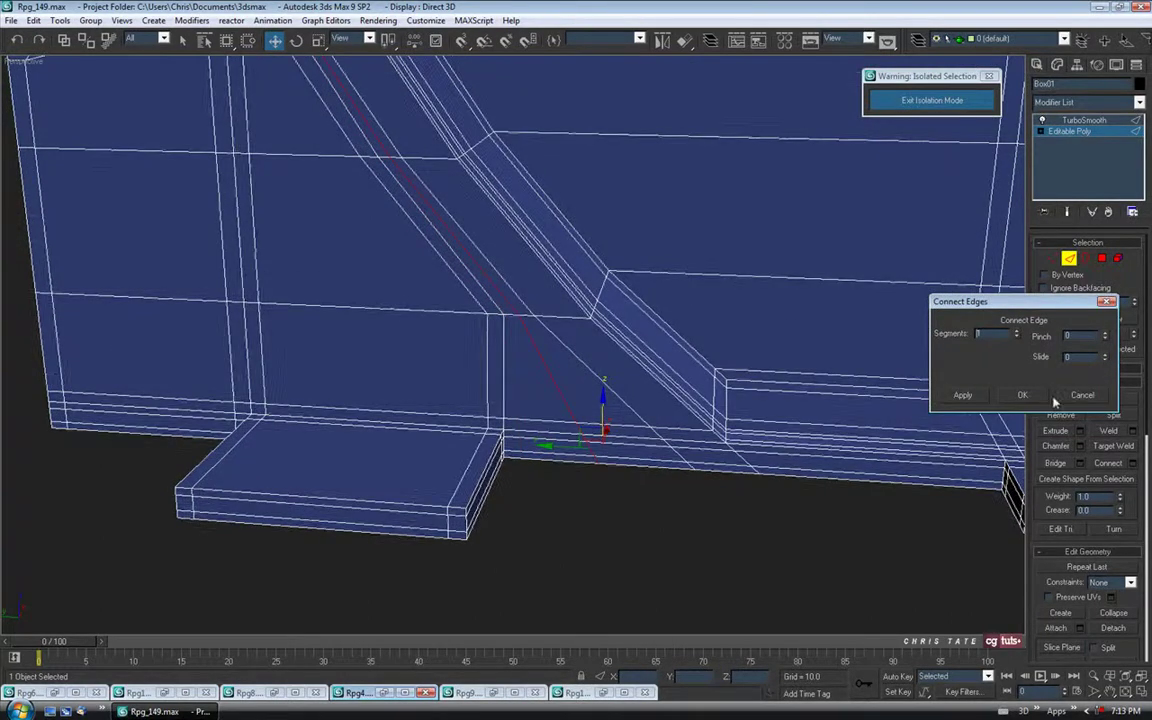
pyautogui.click(1022, 398)
# Move the new loop's 12 lowest vertices about 1.57 units along Y toward the single ledge
pyautogui.keyDown('alt'); pyautogui.moveTo(429, 481); pyautogui.dragTo(712, 383, button='middle'); pyautogui.keyUp('alt')
pyautogui.moveTo(545, 378); pyautogui.dragTo(594, 365, button='middle')
pyautogui.scroll(3, 594, 365)
pyautogui.moveTo(490, 415); pyautogui.dragTo(592, 338, button='middle')
pyautogui.click(1052, 258)
pyautogui.keyDown('alt'); pyautogui.moveTo(704, 398); pyautogui.dragTo(690, 432, button='middle'); pyautogui.keyUp('alt')
pyautogui.moveTo(546, 415); pyautogui.dragTo(630, 303)
pyautogui.keyDown('alt'); pyautogui.moveTo(642, 406); pyautogui.dragTo(657, 417, button='middle'); pyautogui.keyUp('alt')
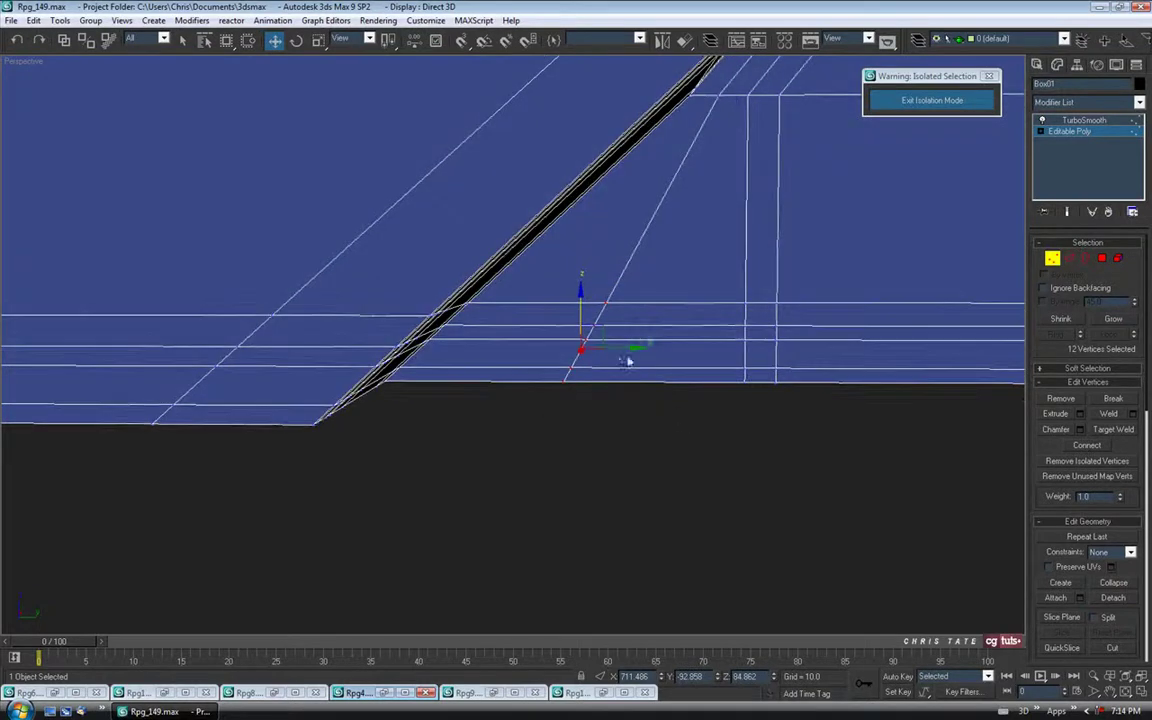
pyautogui.moveTo(635, 348); pyautogui.dragTo(731, 349)
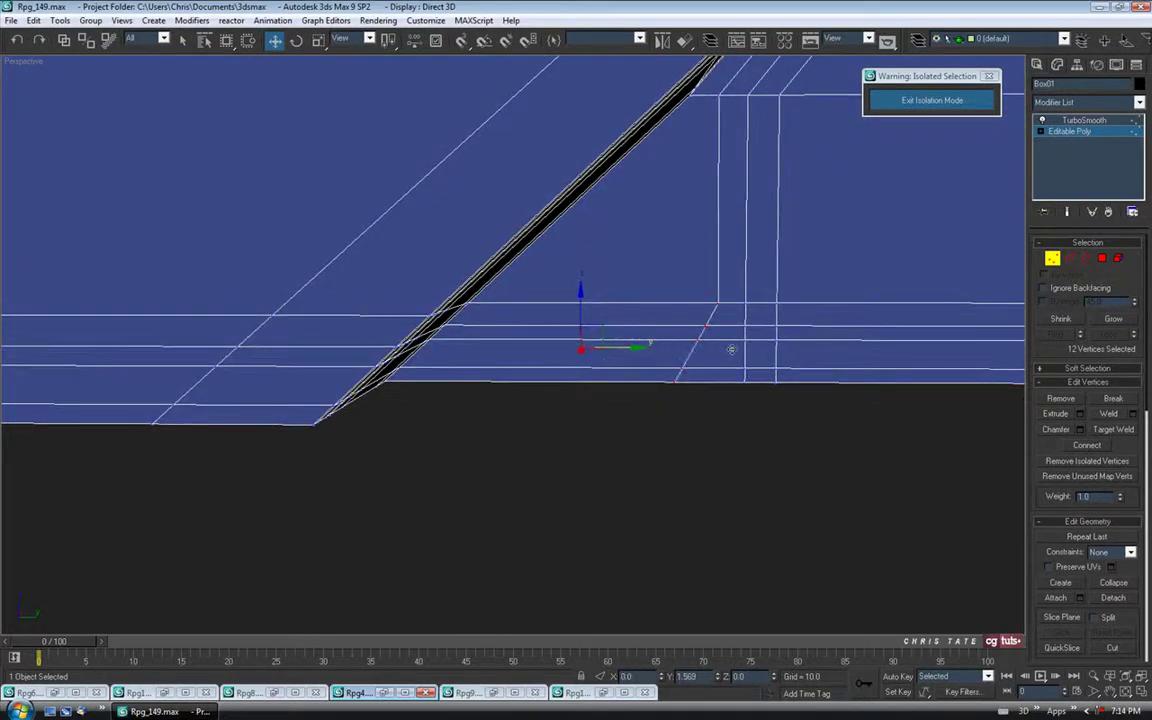
# Adjust the new loop's lower vertices so the loop runs straight down beside the ledge's side edges, and leave vertex editing
pyautogui.keyDown('alt'); pyautogui.moveTo(730, 360); pyautogui.dragTo(529, 380, button='middle'); pyautogui.keyUp('alt')
pyautogui.keyDown('ctrl'); pyautogui.moveTo(380, 431); pyautogui.dragTo(456, 319); pyautogui.keyUp('ctrl')
pyautogui.moveTo(370, 355); pyautogui.dragTo(355, 357)
pyautogui.moveTo(382, 422); pyautogui.dragTo(444, 324)
pyautogui.moveTo(365, 369); pyautogui.dragTo(341, 388)
pyautogui.keyDown('alt'); pyautogui.moveTo(345, 350); pyautogui.dragTo(928, 315, button='middle'); pyautogui.keyUp('alt')
pyautogui.click(1052, 260)
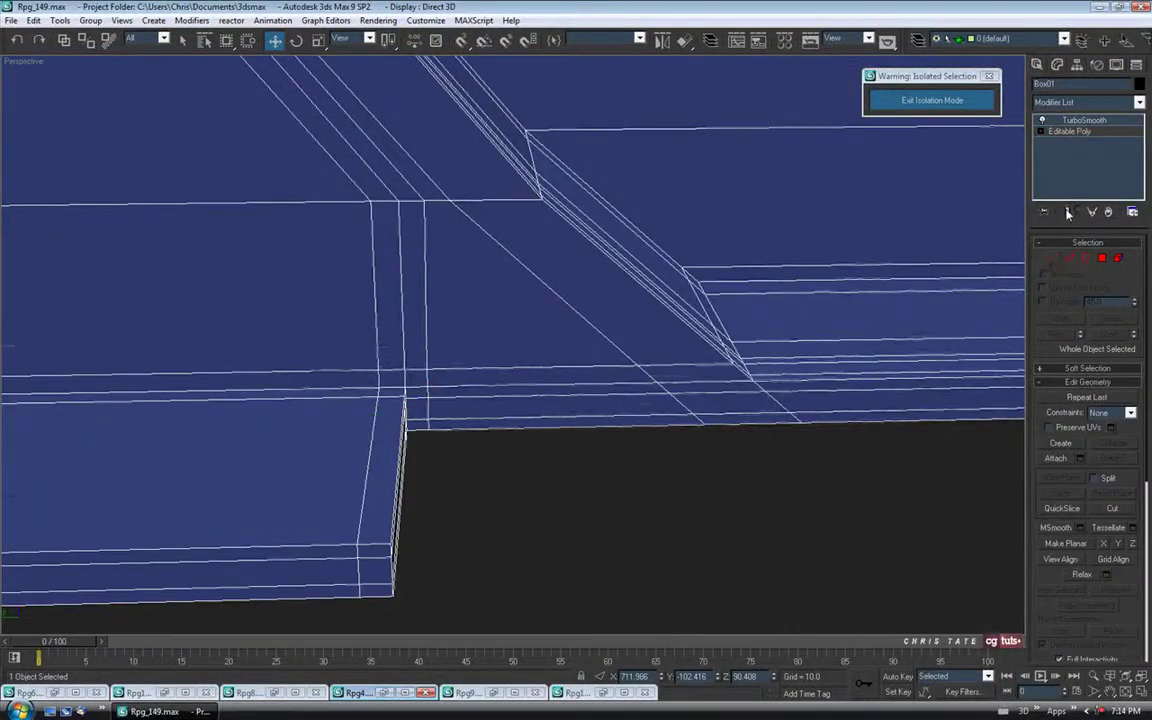
# Show the TurboSmooth result and examine the area beside the single ledge, with and without edge display
pyautogui.click(1068, 213)
pyautogui.scroll(-5, 628, 420)
pyautogui.press('F4')
pyautogui.keyDown('alt'); pyautogui.moveTo(482, 510); pyautogui.dragTo(565, 455, button='middle'); pyautogui.keyUp('alt')
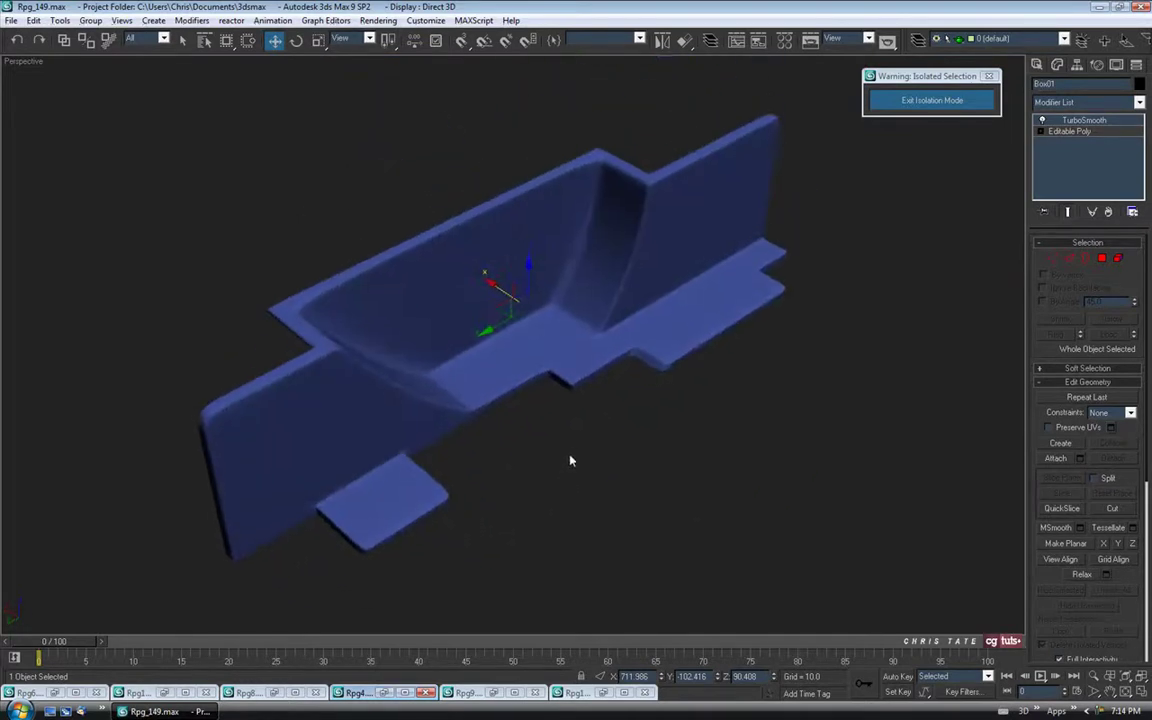
pyautogui.press('F4')
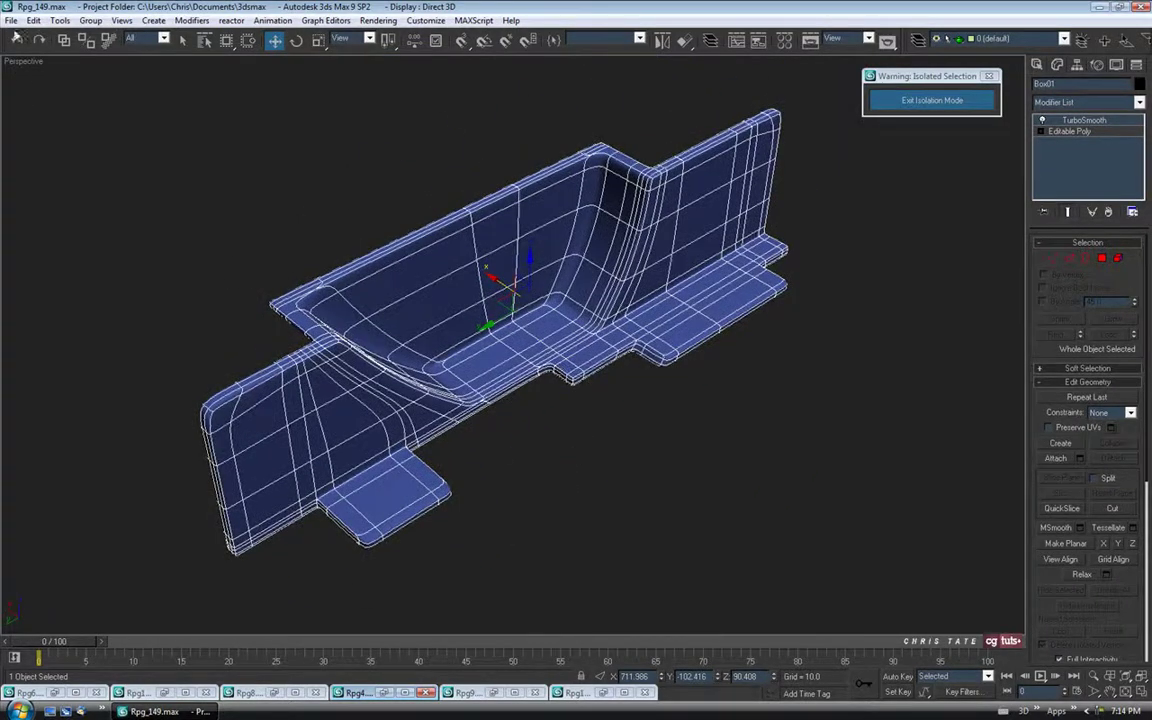
# Save the scene as the next incremental file, Rpg_150
pyautogui.click(10, 20)
pyautogui.click(30, 113)
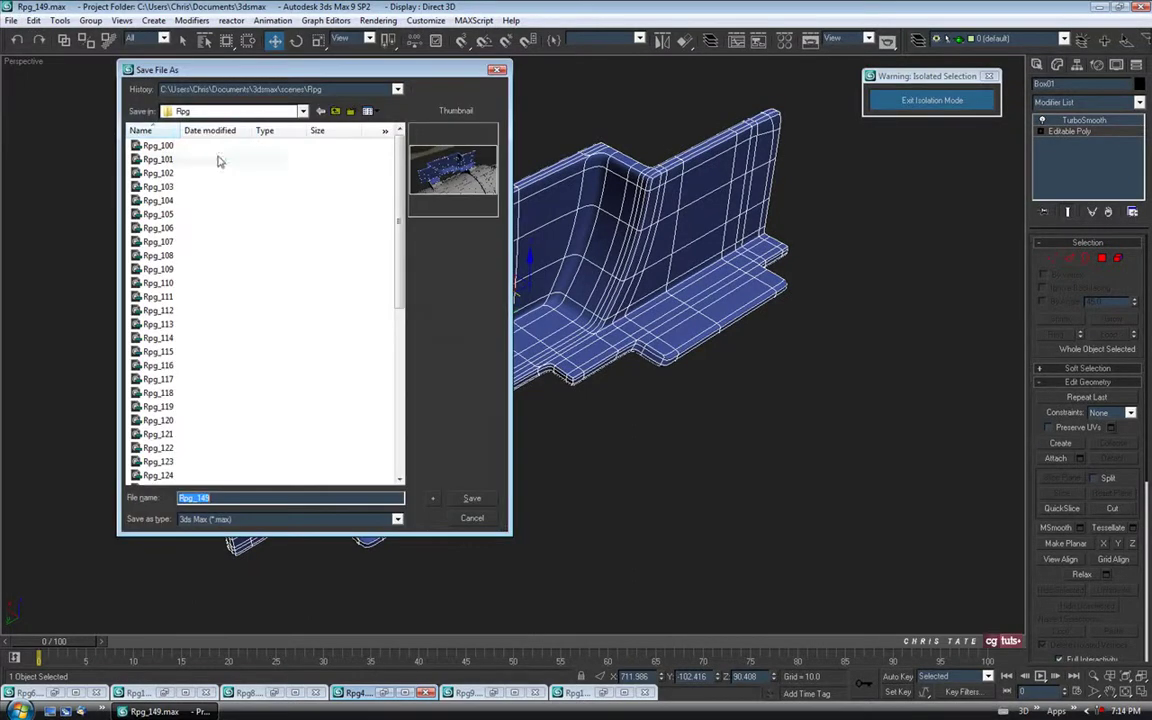
pyautogui.click(434, 500)
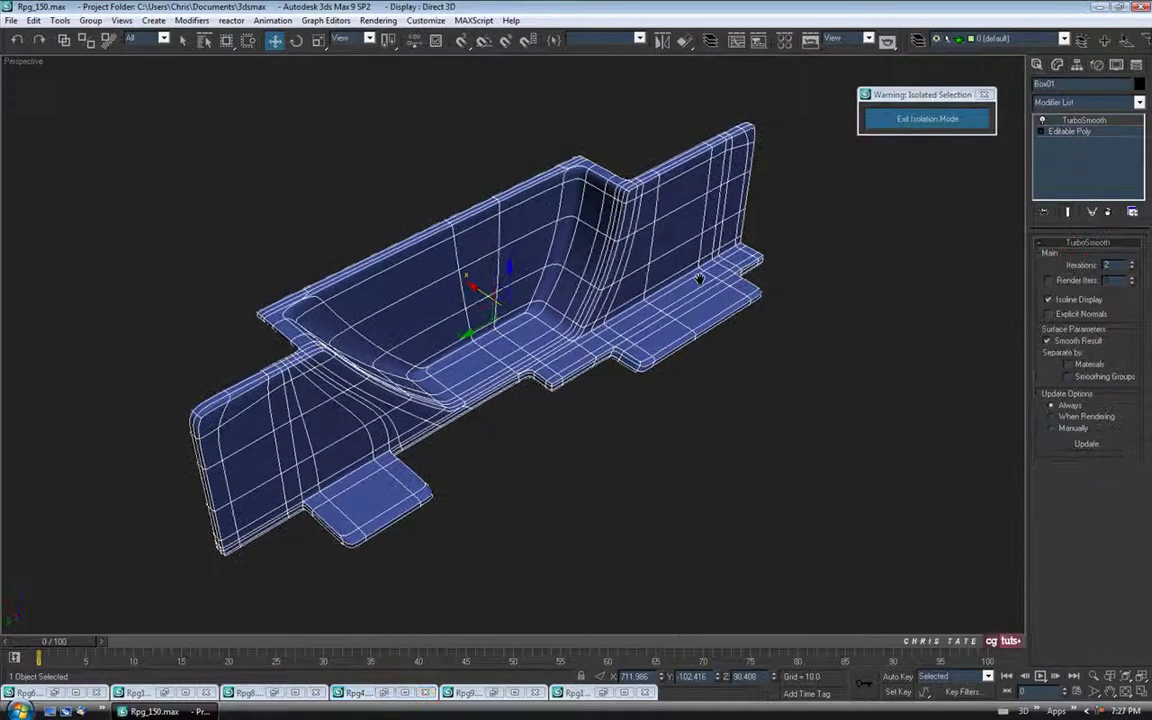
# Add a Symmetry modifier between the Editable Poly and TurboSmooth, with Z as the mirror axis
pyautogui.click(183, 40)
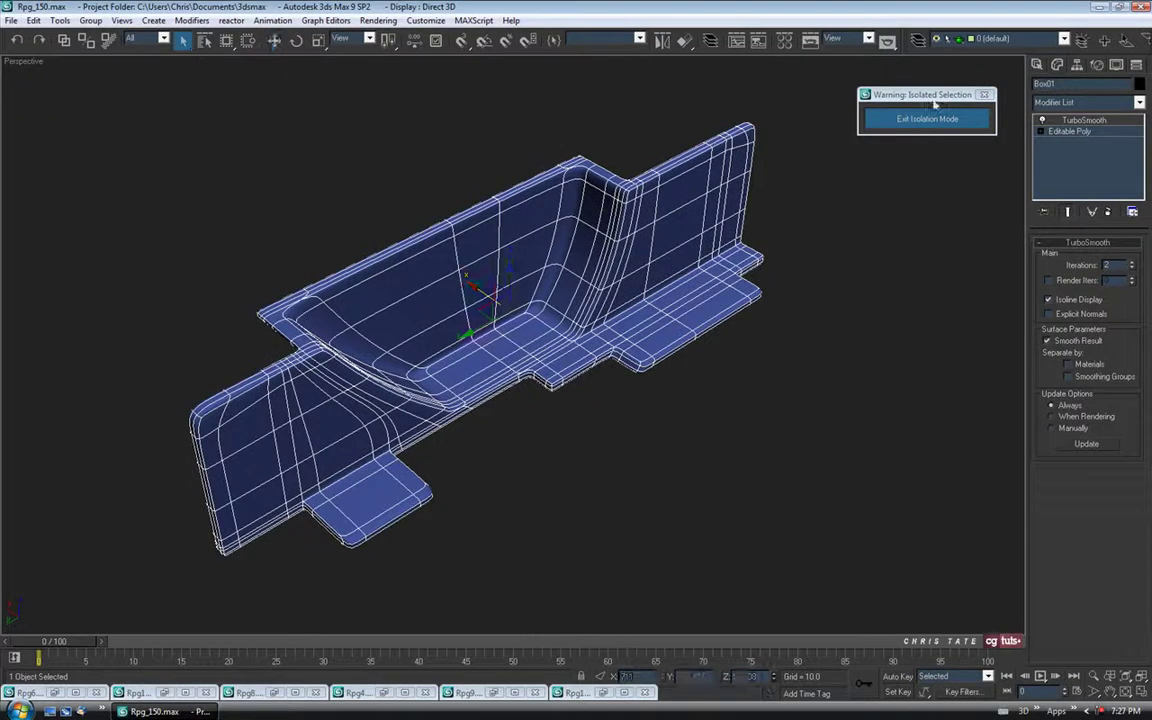
pyautogui.click(1070, 131)
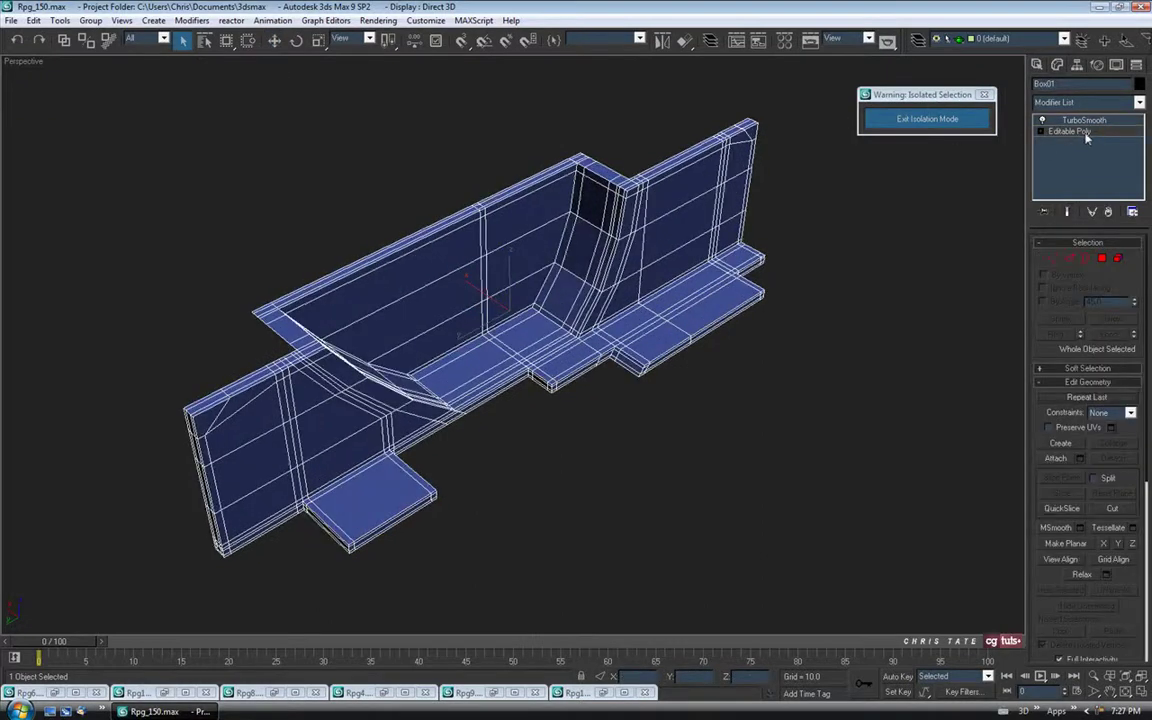
pyautogui.click(1138, 103)
pyautogui.scroll(-15, 1095, 450)
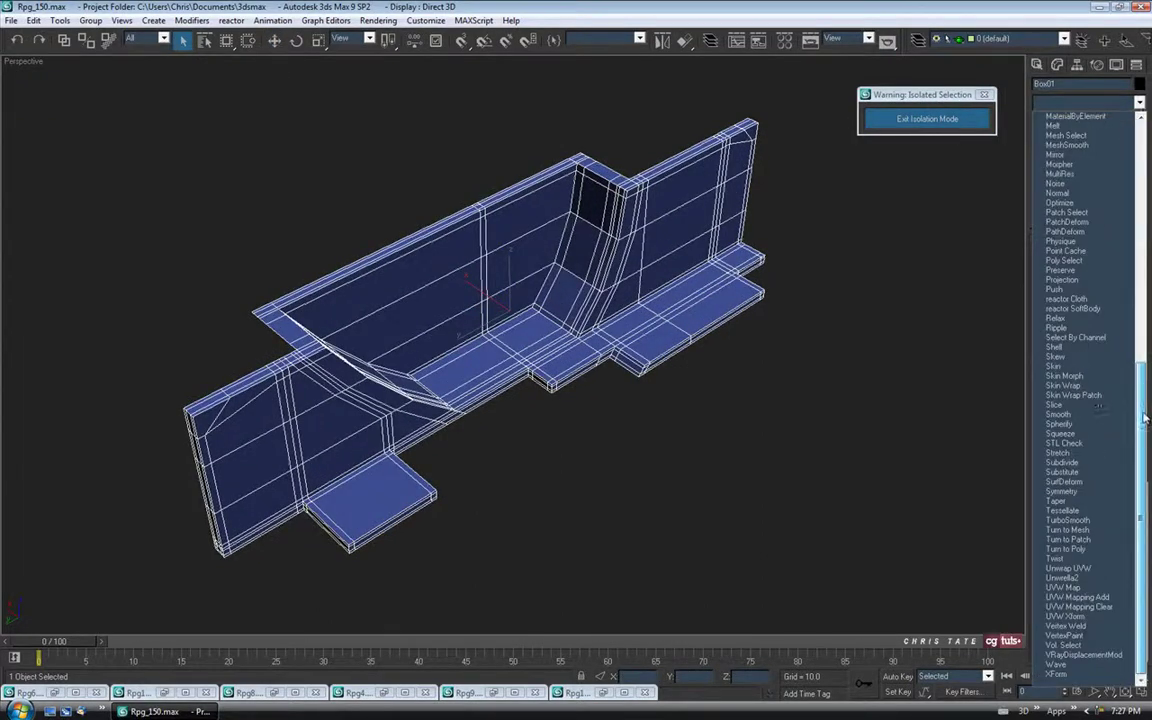
pyautogui.click(1064, 491)
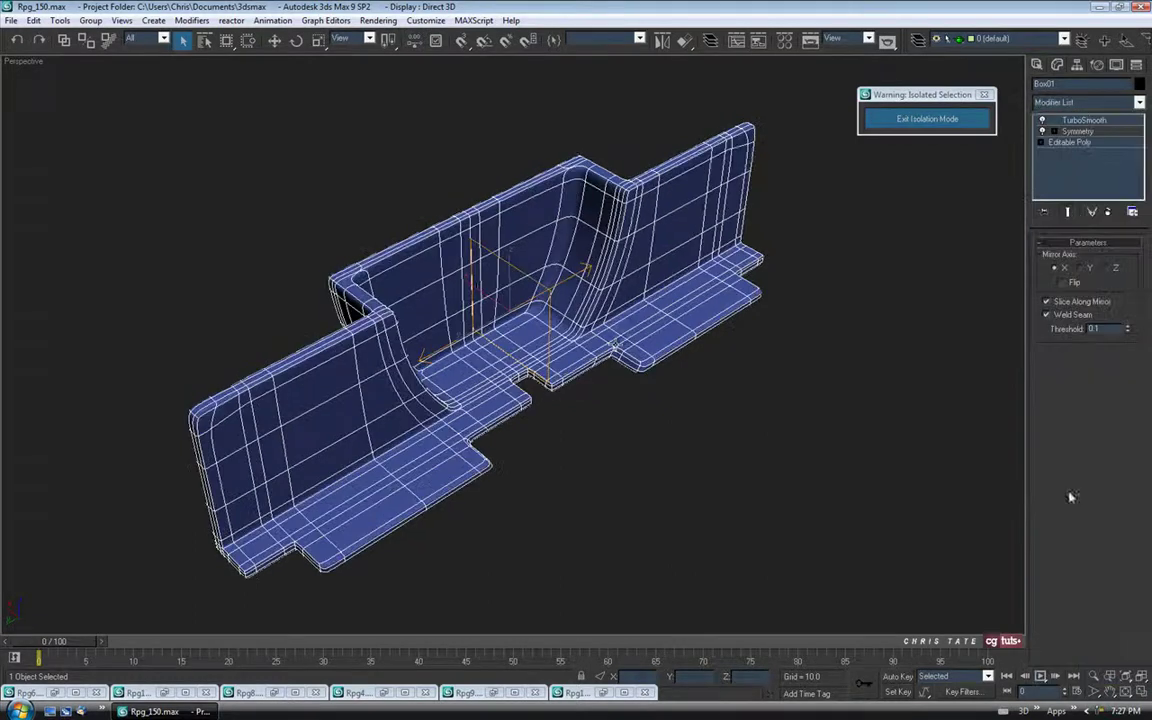
pyautogui.click(1080, 269)
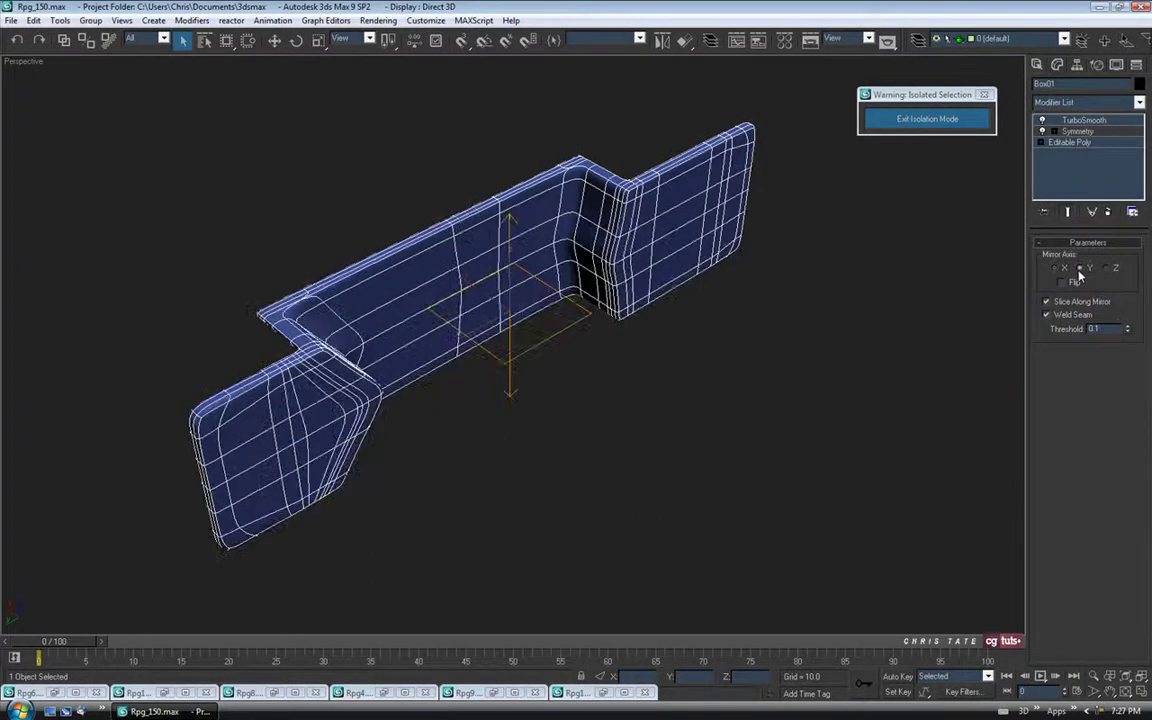
pyautogui.click(1106, 270)
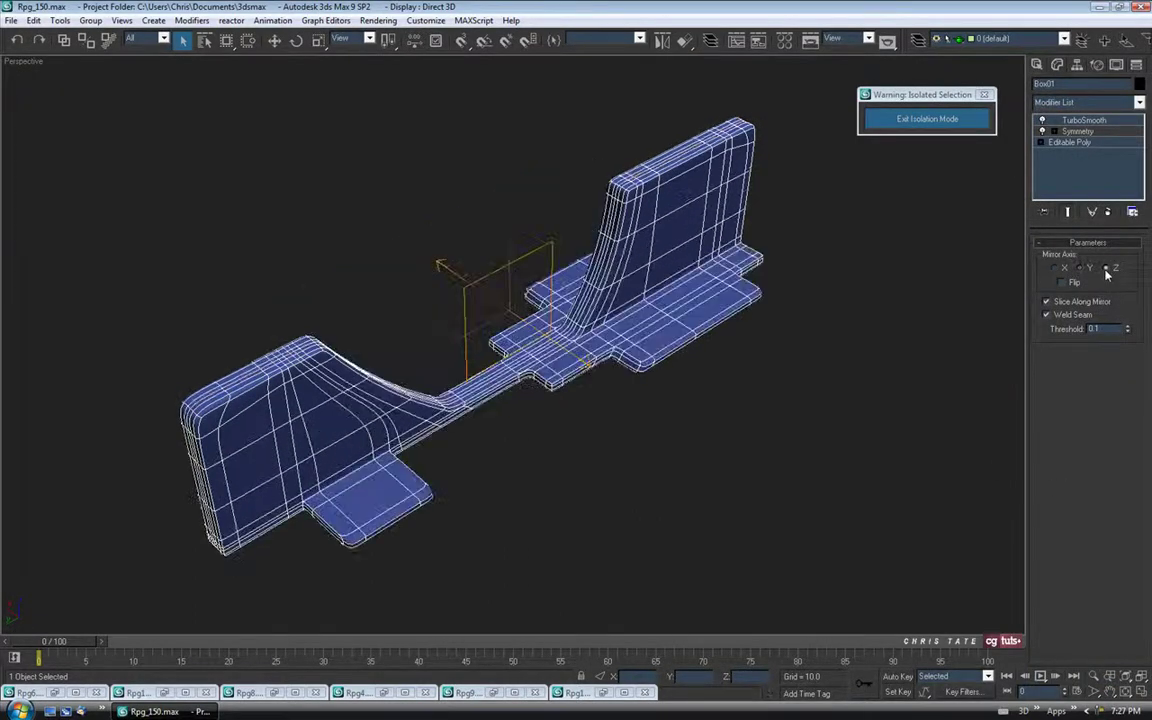
# Enable Flip for the symmetry and move its mirror plane along X to about 706.19, forming a two-walled bracket joined at the ledges
pyautogui.keyDown('alt'); pyautogui.moveTo(569, 331); pyautogui.dragTo(666, 381, button='middle'); pyautogui.keyUp('alt')
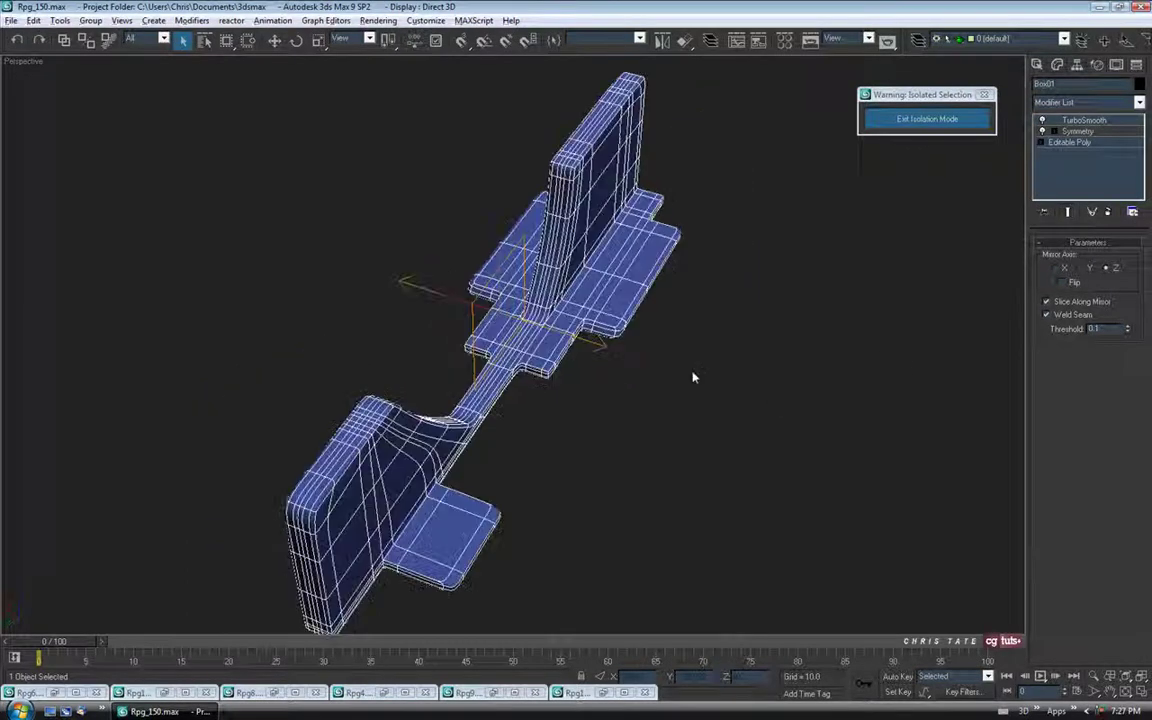
pyautogui.click(1055, 132)
pyautogui.click(1078, 143)
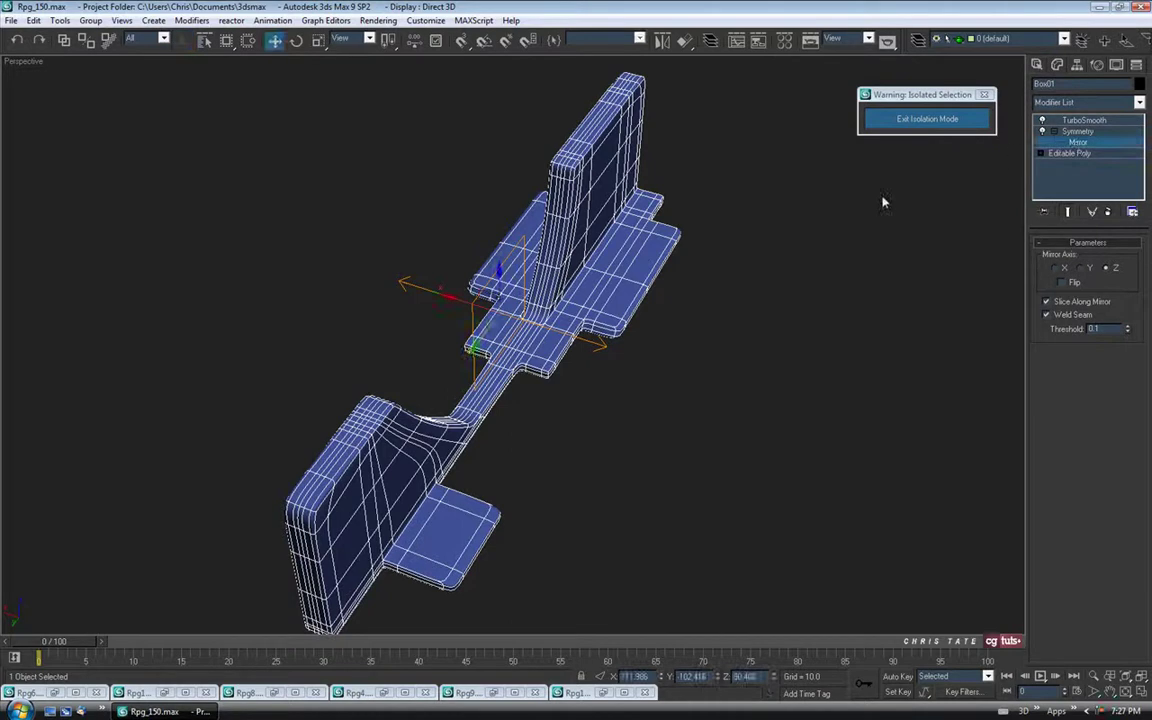
pyautogui.moveTo(452, 301); pyautogui.dragTo(507, 315)
pyautogui.click(1061, 283)
pyautogui.keyDown('alt'); pyautogui.moveTo(505, 314); pyautogui.dragTo(547, 347, button='middle'); pyautogui.keyUp('alt')
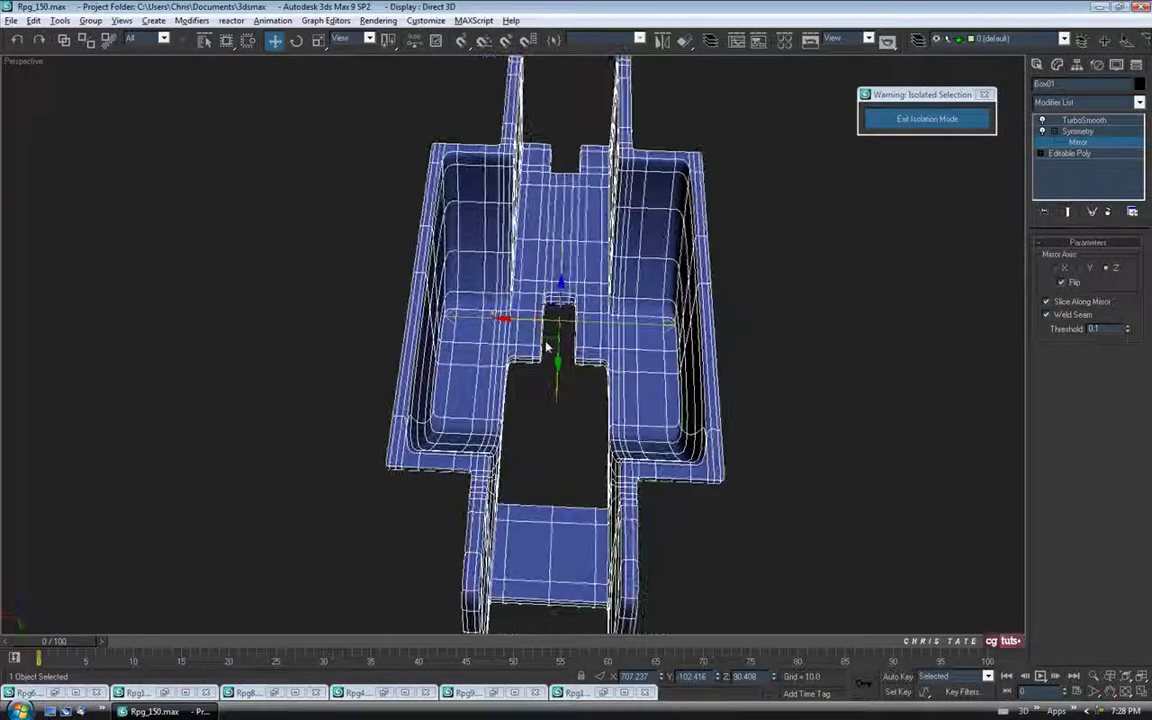
pyautogui.moveTo(524, 318)
pyautogui.mouseDown()
pyautogui.moveTo(505, 319)
pyautogui.moveTo(554, 320)
pyautogui.moveTo(521, 318)
pyautogui.mouseUp()
pyautogui.keyDown('alt'); pyautogui.moveTo(521, 318); pyautogui.dragTo(558, 369, button='middle'); pyautogui.keyUp('alt')
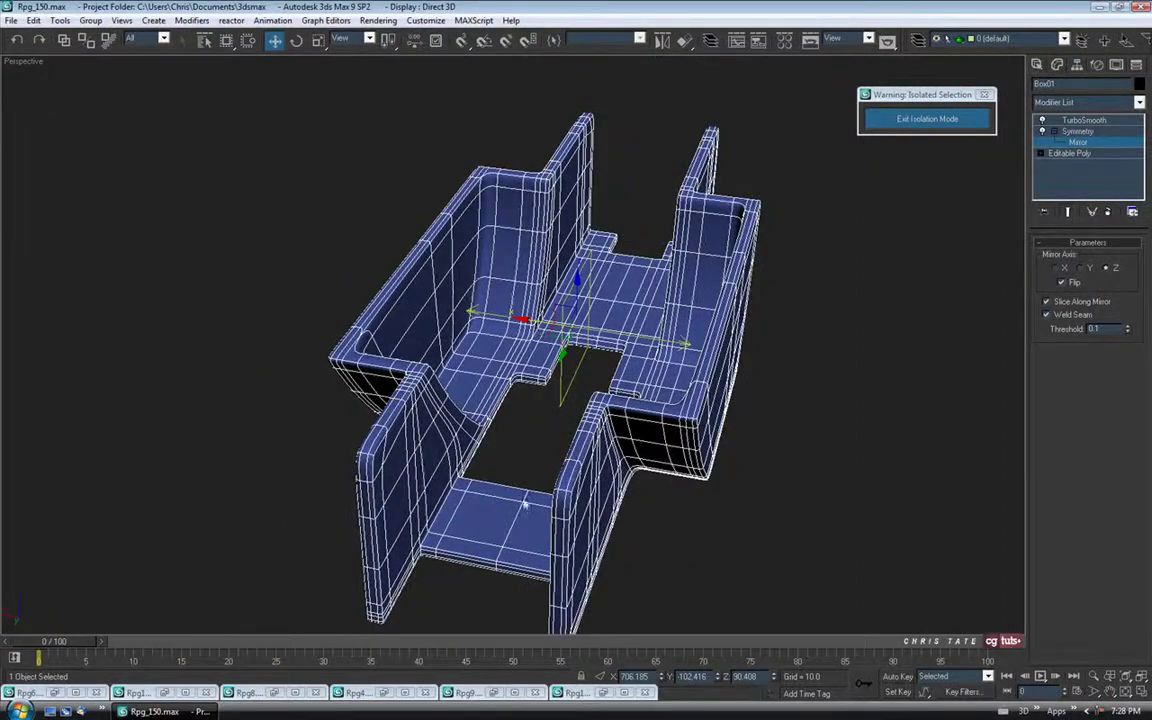
pyautogui.moveTo(557, 487)
pyautogui.keyDown('alt'); pyautogui.mouseDown(button='middle')
pyautogui.moveTo(575, 468)
pyautogui.moveTo(549, 470)
pyautogui.mouseUp(button='middle'); pyautogui.keyUp('alt')
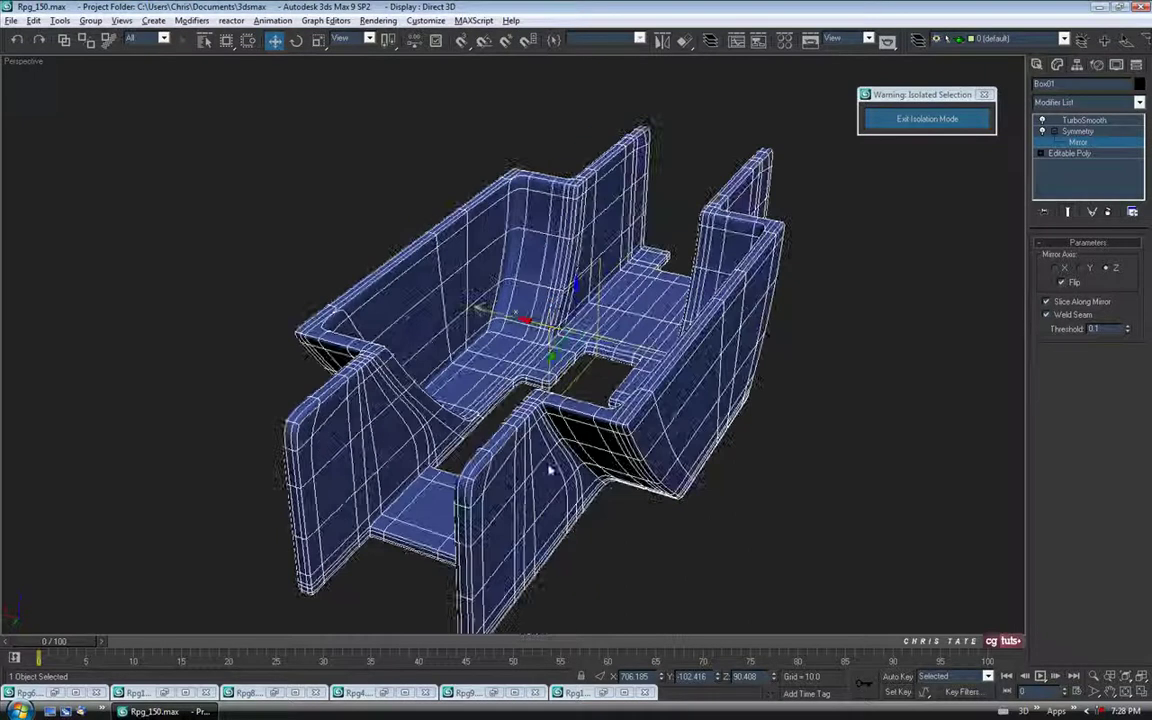
# Return to the TurboSmooth level and exit isolation mode to check the mirrored bracket against the launcher tube
pyautogui.click(1056, 133)
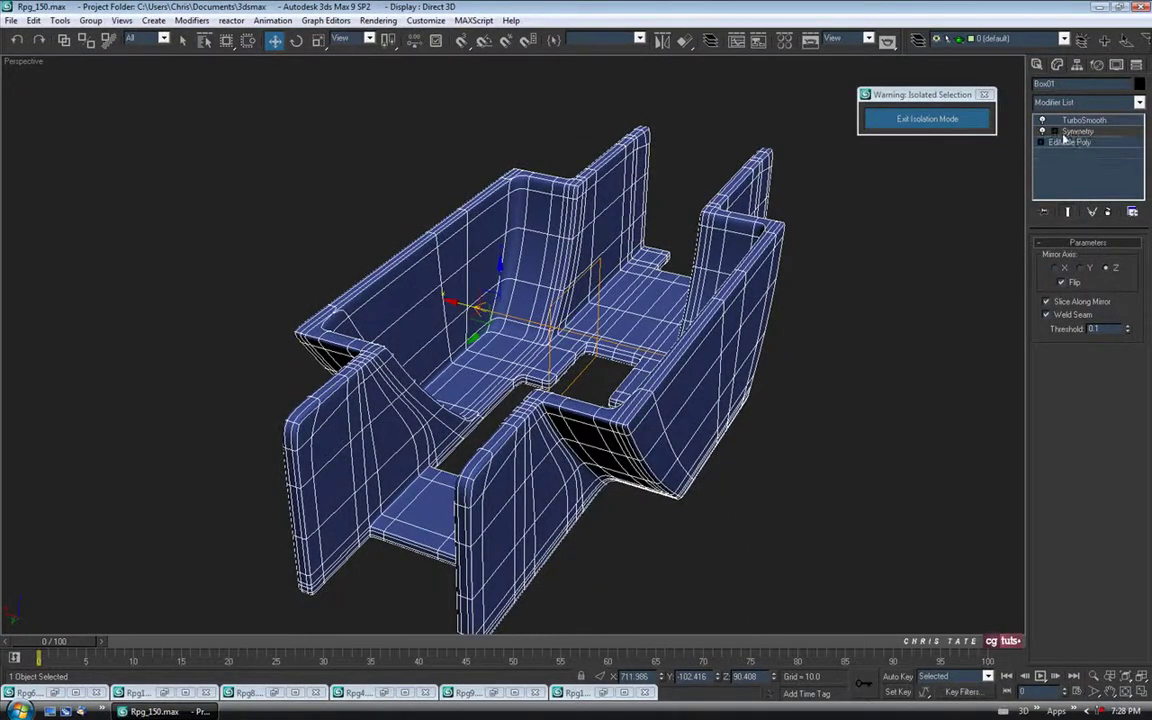
pyautogui.keyDown('alt'); pyautogui.moveTo(813, 358); pyautogui.dragTo(732, 390, button='middle'); pyautogui.keyUp('alt')
pyautogui.click(1075, 120)
pyautogui.keyDown('alt'); pyautogui.moveTo(592, 460); pyautogui.dragTo(586, 437, button='middle'); pyautogui.keyUp('alt')
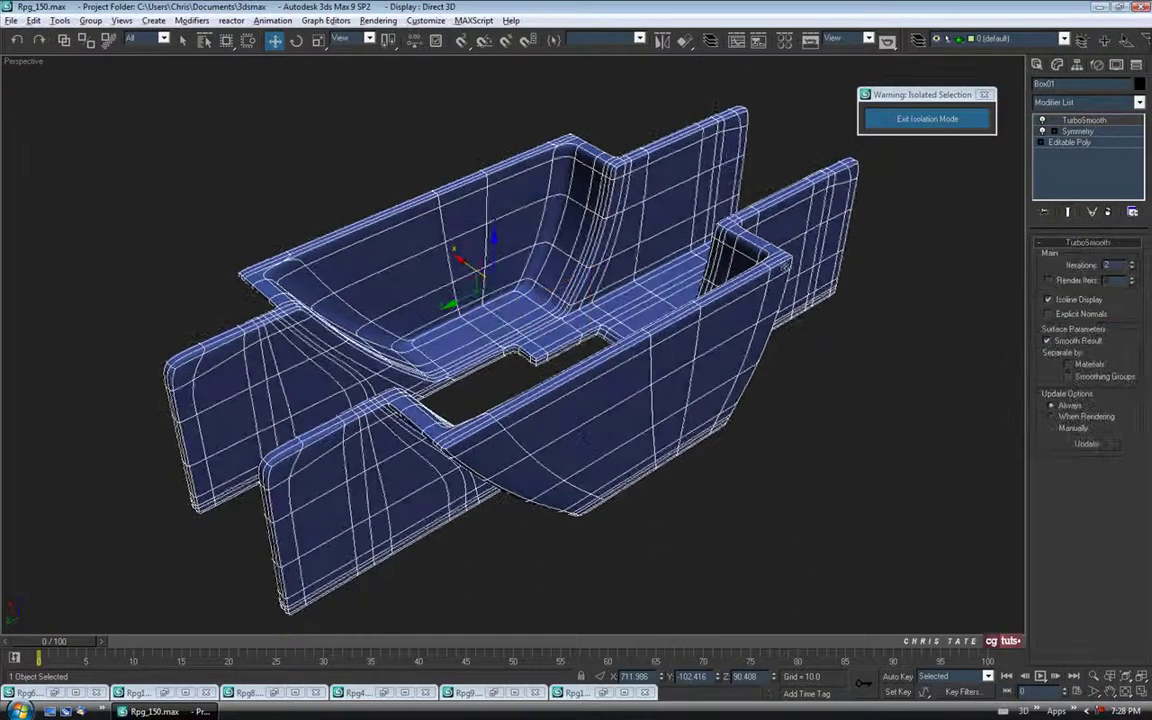
pyautogui.click(912, 124)
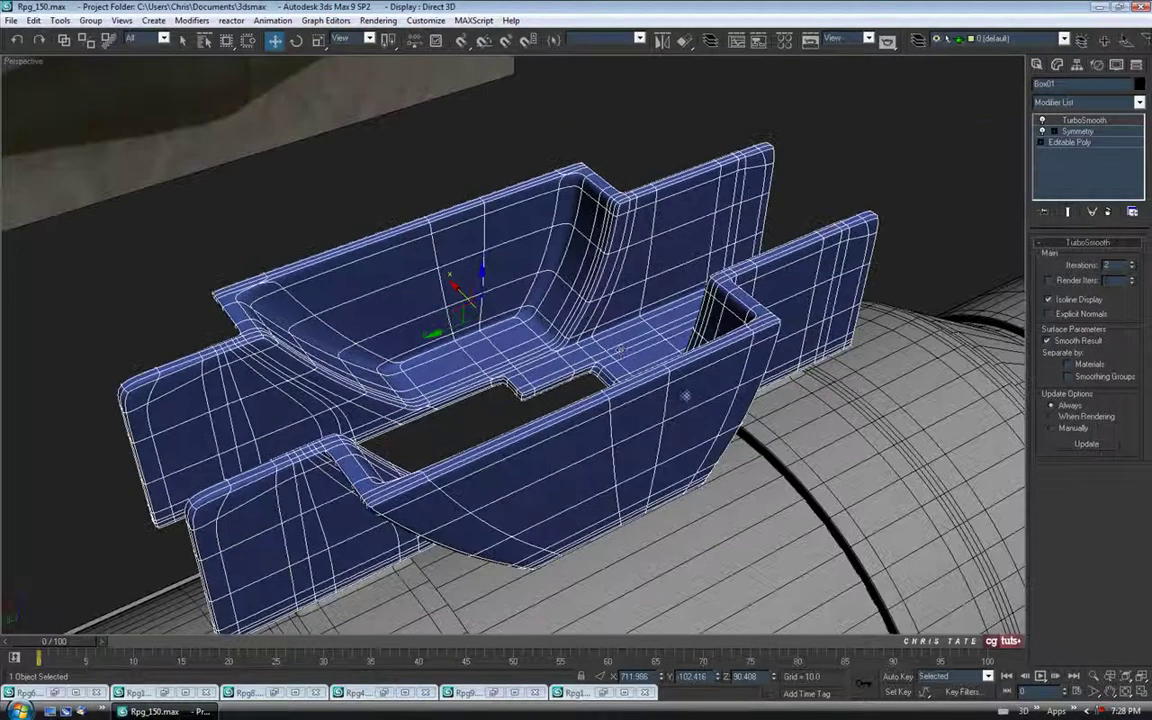
pyautogui.scroll(-2, 510, 423)
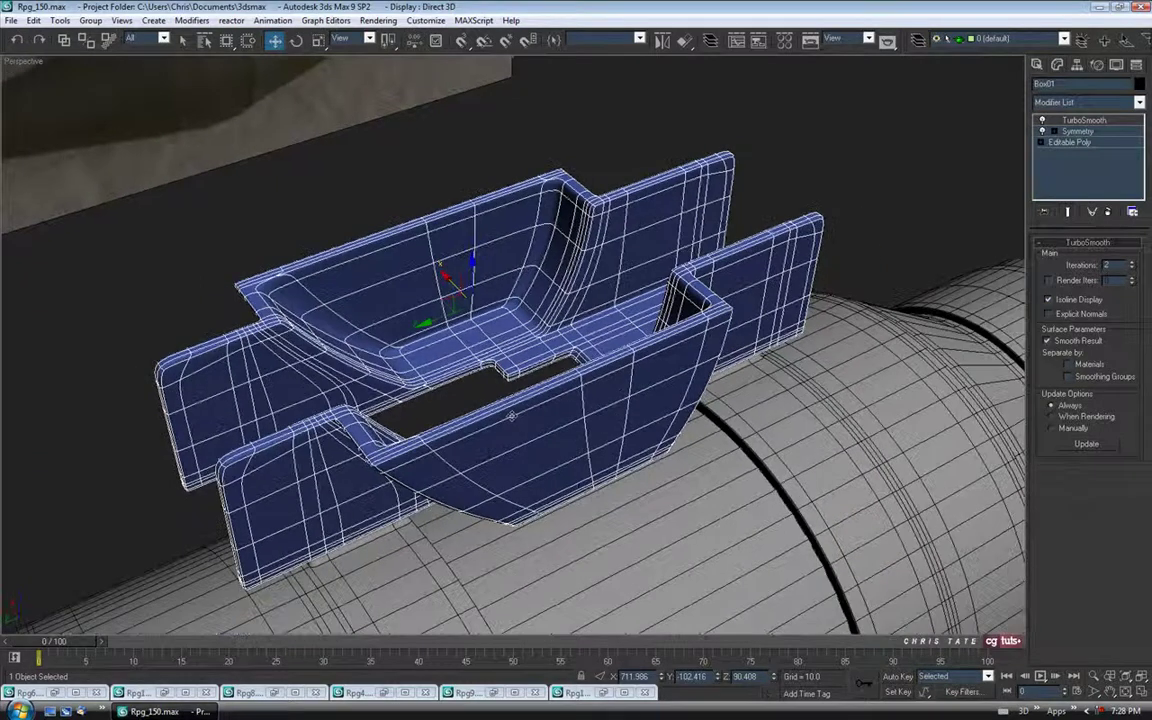
pyautogui.keyDown('alt'); pyautogui.moveTo(493, 426); pyautogui.dragTo(760, 330, button='middle'); pyautogui.keyUp('alt')
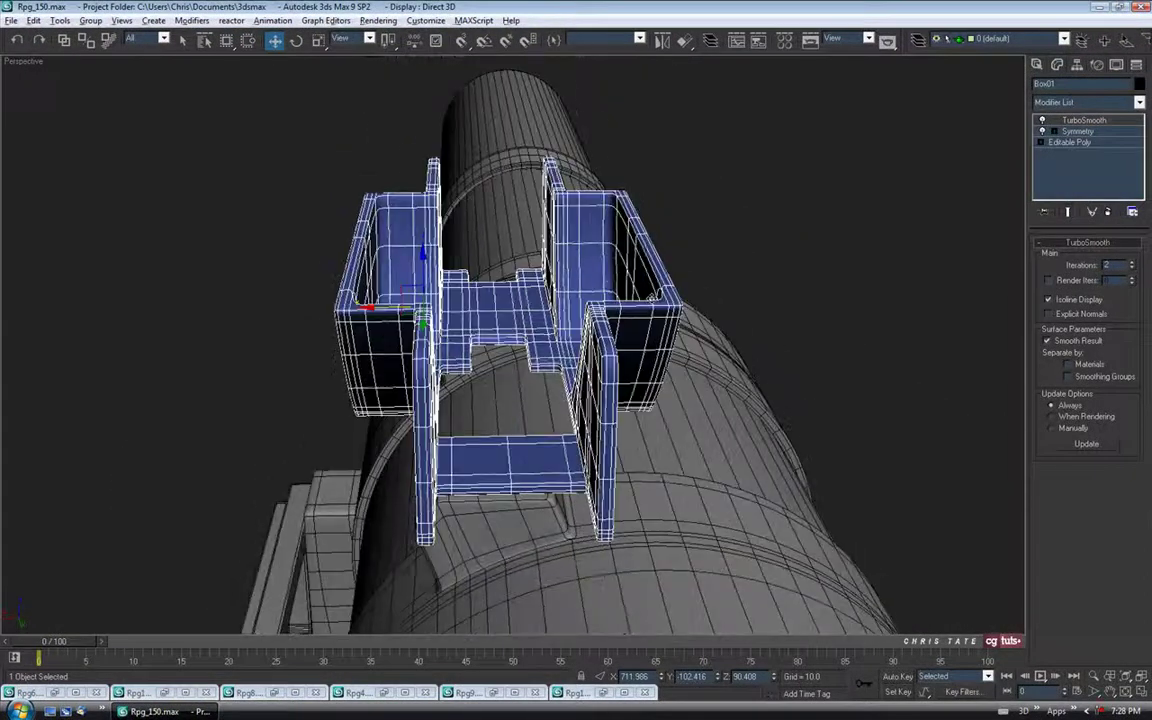
# Move the symmetry's mirror plane along X to about 707.17 to bring the bracket's halves closer, and leave mirror editing
pyautogui.click(1076, 132)
pyautogui.click(1054, 132)
pyautogui.click(1077, 143)
pyautogui.moveTo(507, 370)
pyautogui.keyDown('alt'); pyautogui.mouseDown(button='middle')
pyautogui.moveTo(504, 386)
pyautogui.moveTo(497, 365)
pyautogui.mouseUp(button='middle'); pyautogui.keyUp('alt')
pyautogui.moveTo(460, 300); pyautogui.dragTo(483, 302)
pyautogui.moveTo(457, 342)
pyautogui.keyDown('alt'); pyautogui.mouseDown(button='middle')
pyautogui.moveTo(467, 299)
pyautogui.moveTo(406, 303)
pyautogui.moveTo(391, 278)
pyautogui.moveTo(270, 281)
pyautogui.moveTo(315, 360)
pyautogui.moveTo(444, 345)
pyautogui.mouseUp(button='middle'); pyautogui.keyUp('alt')
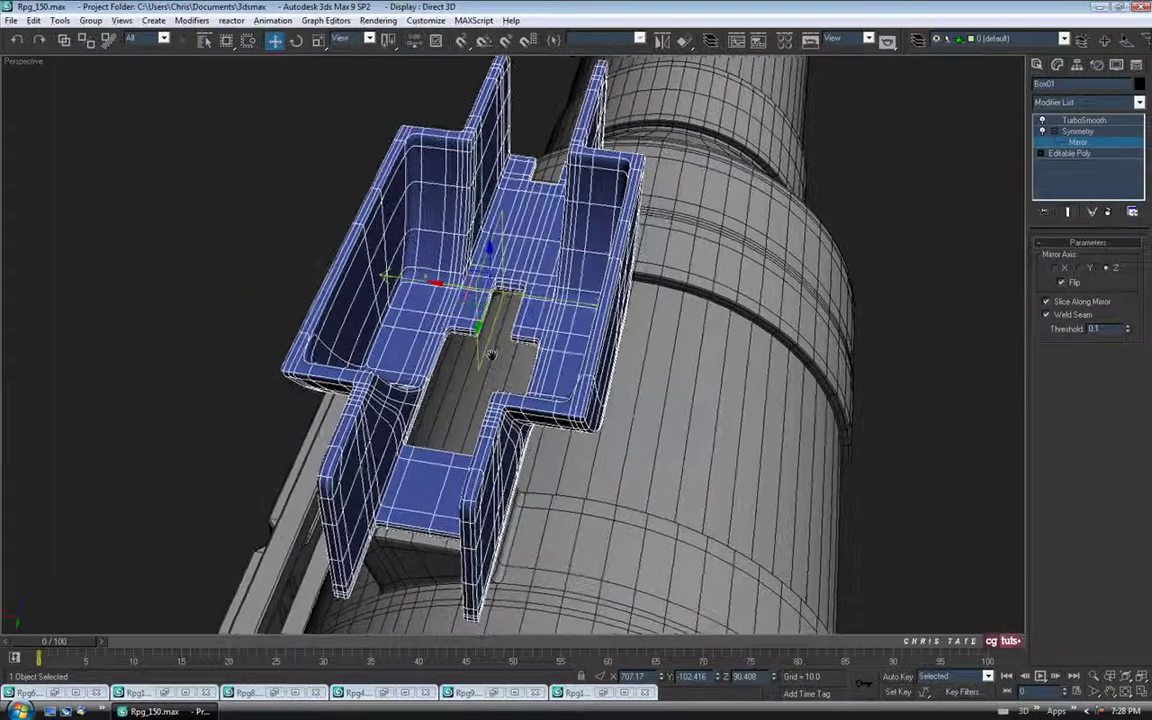
pyautogui.click(1074, 143)
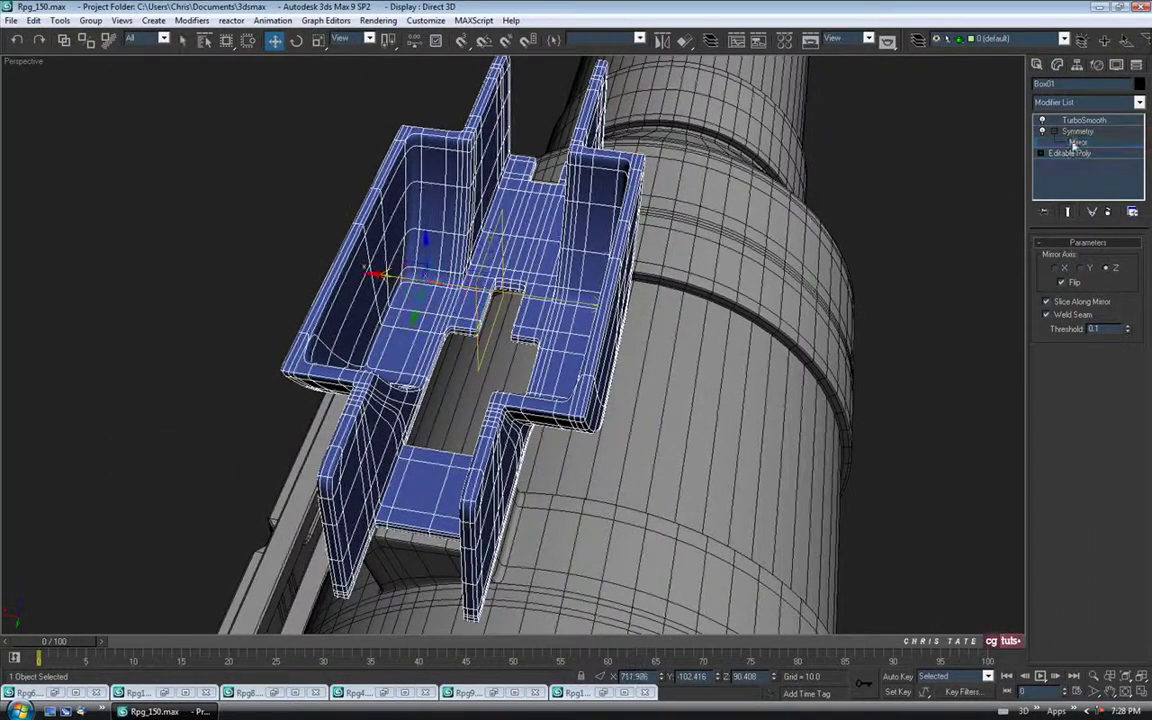
pyautogui.click(1055, 132)
pyautogui.keyDown('alt'); pyautogui.moveTo(743, 235); pyautogui.dragTo(606, 250, button='middle'); pyautogui.keyUp('alt')
# Delete the TurboSmooth modifier and convert the mirrored bracket to an Editable Poly
pyautogui.click(1099, 121)
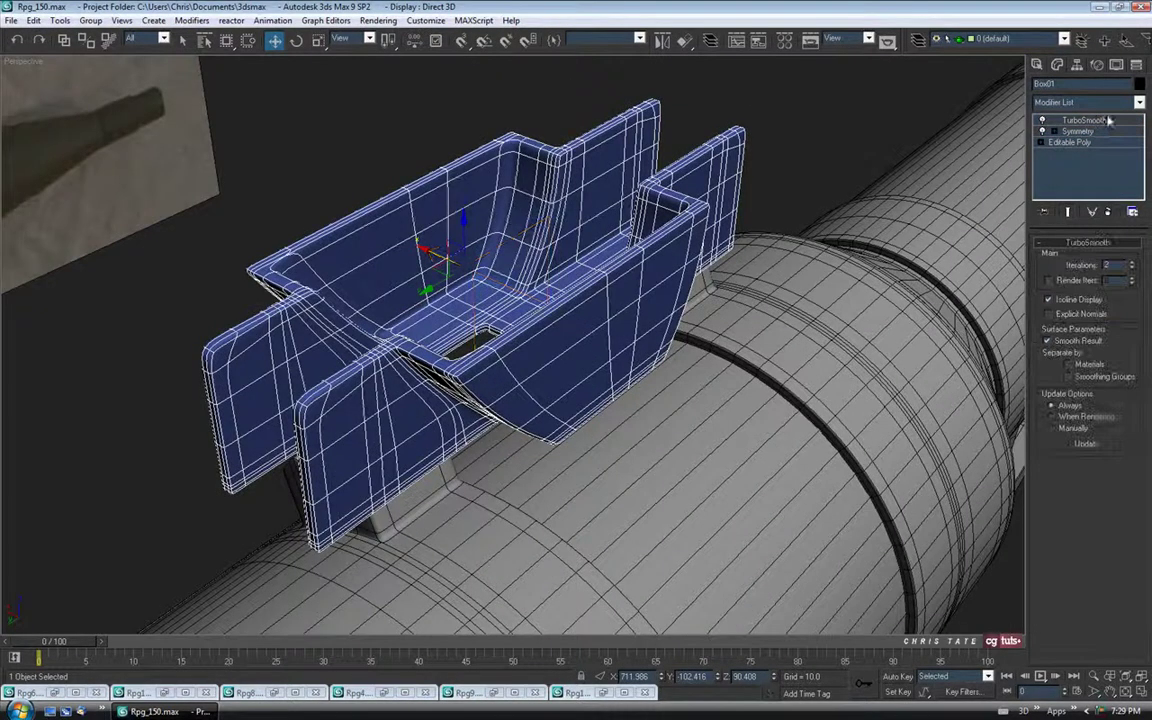
pyautogui.click(1109, 213)
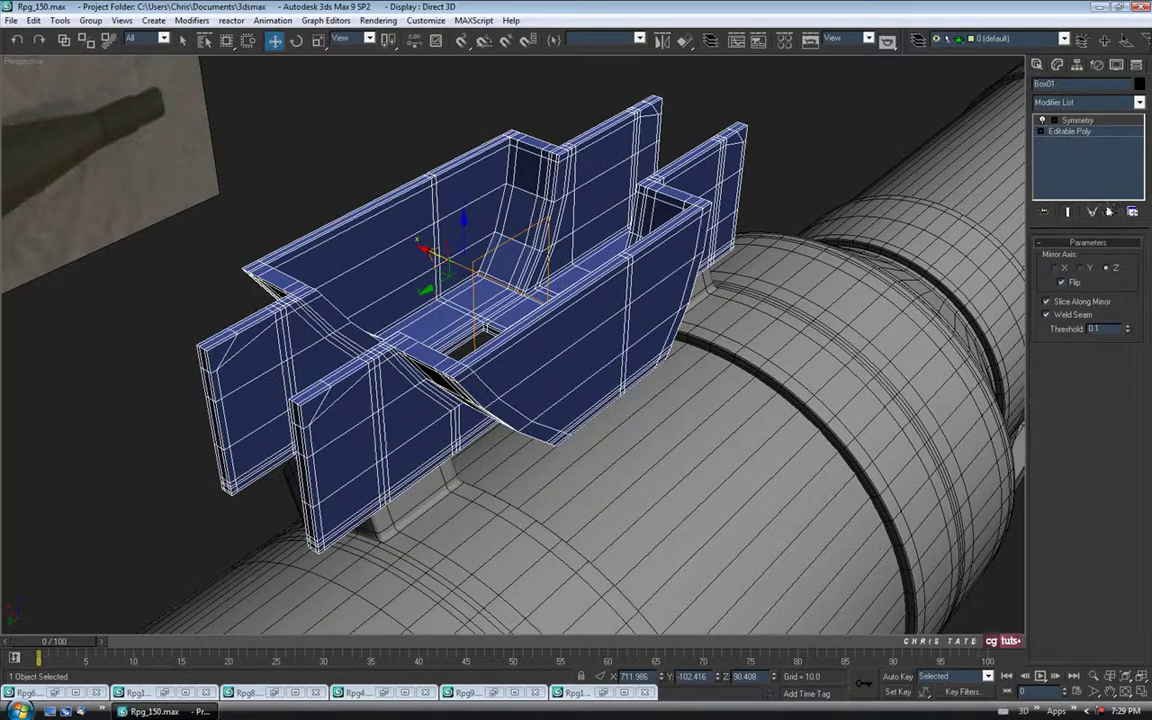
pyautogui.rightClick(546, 181)
pyautogui.moveTo(600, 309)
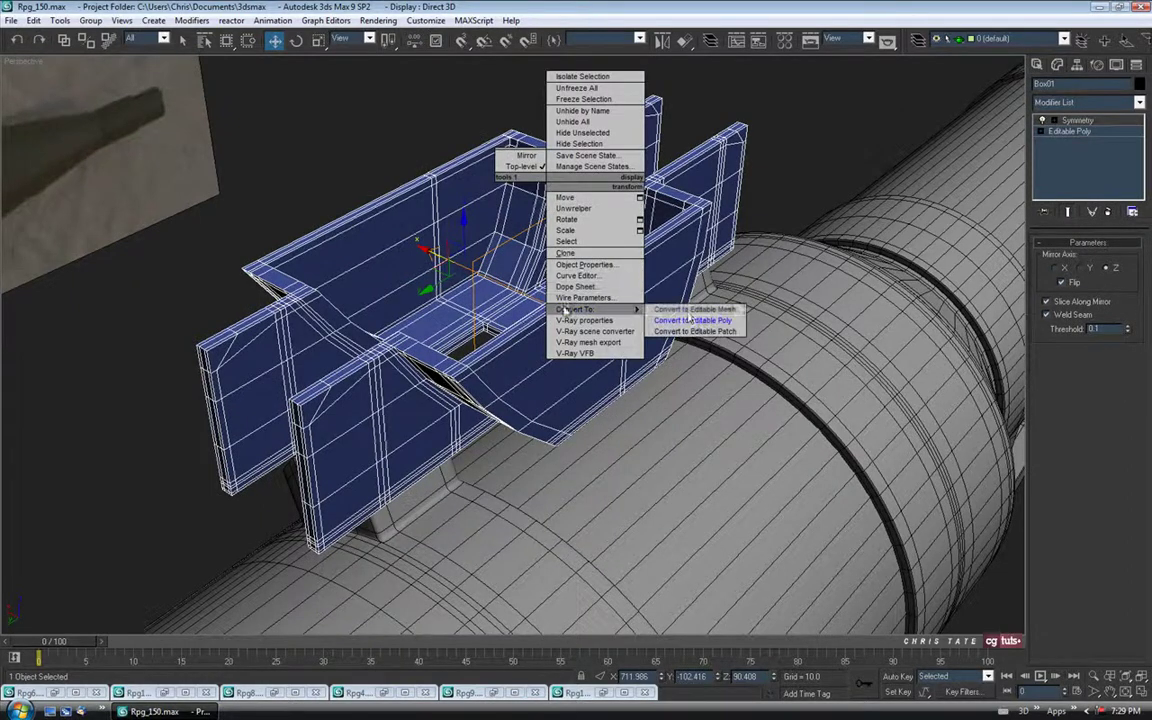